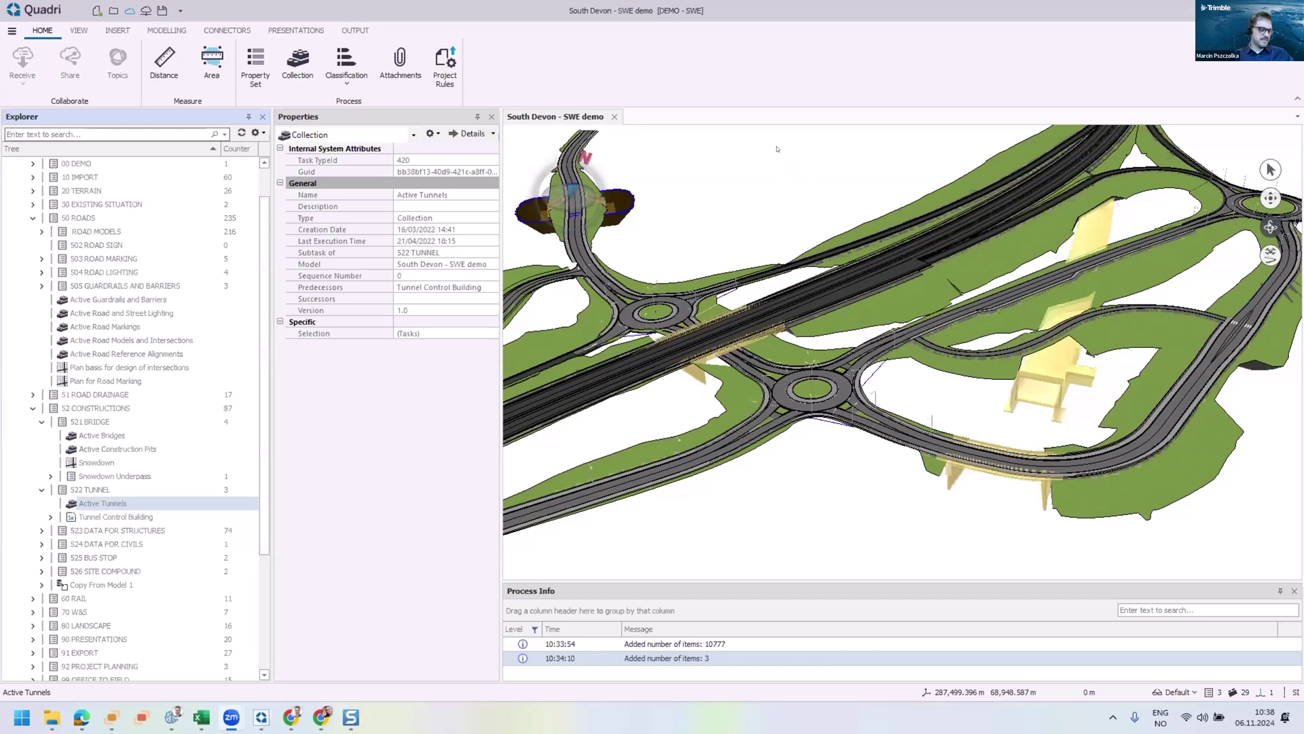
pyautogui.press('super+z')
pyautogui.press('Right')
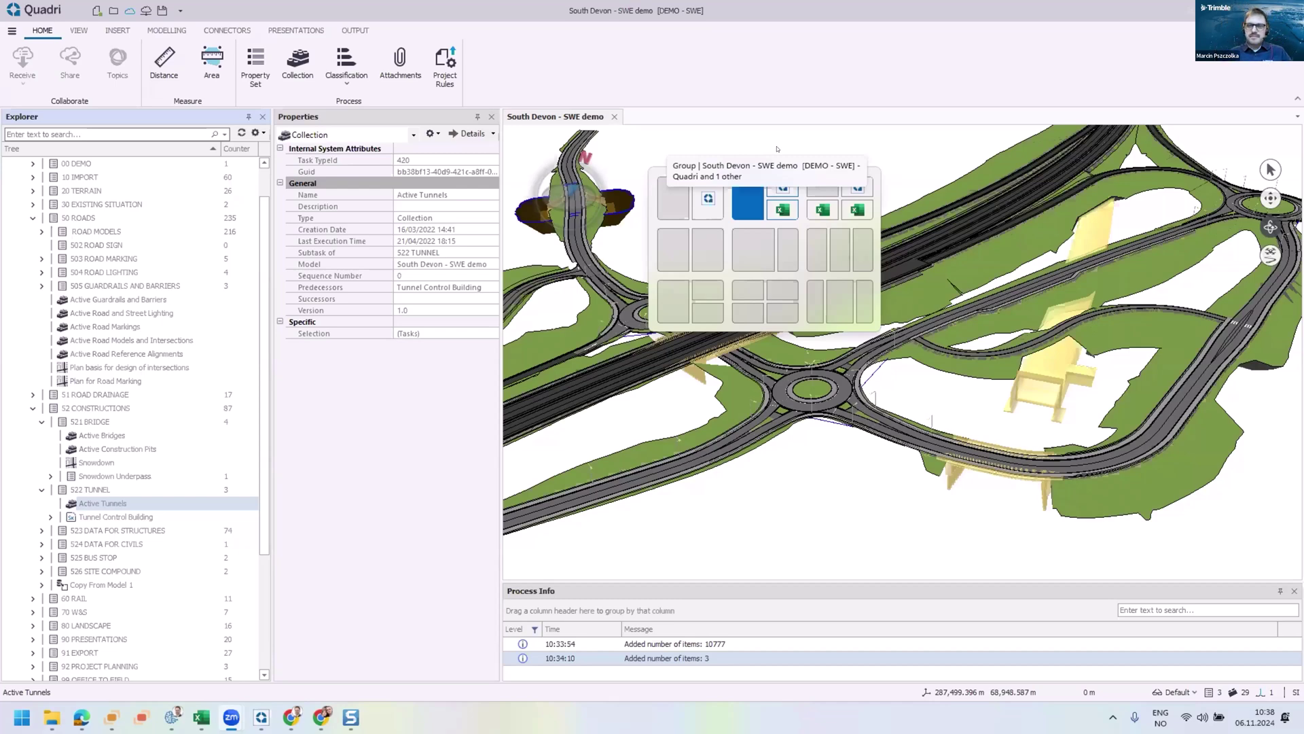
pyautogui.press('Left')
pyautogui.press('Escape')
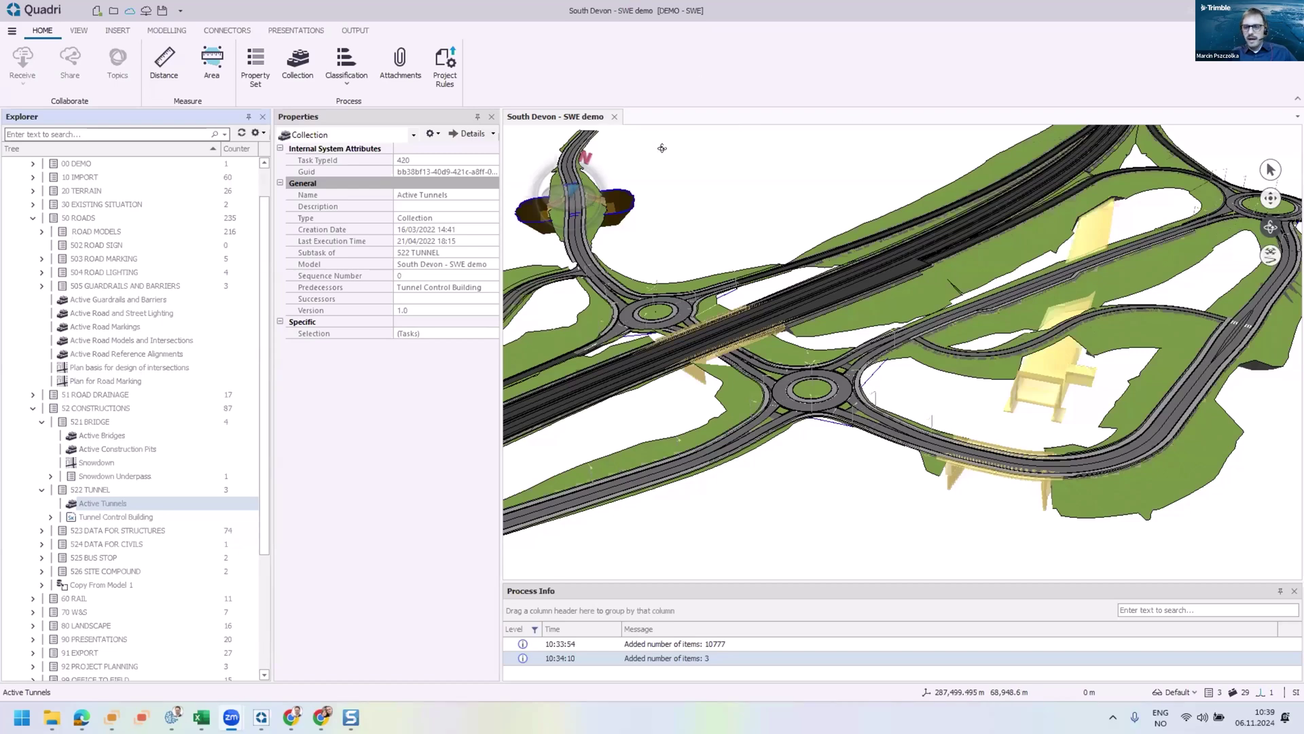
# Step: Examine the roundabouts, bridge and tunnel constructions of the South Devon road model from several angles and distances in 3D
pyautogui.moveTo(777, 170); pyautogui.dragTo(749, 286)
pyautogui.scroll(-4, 785, 300)
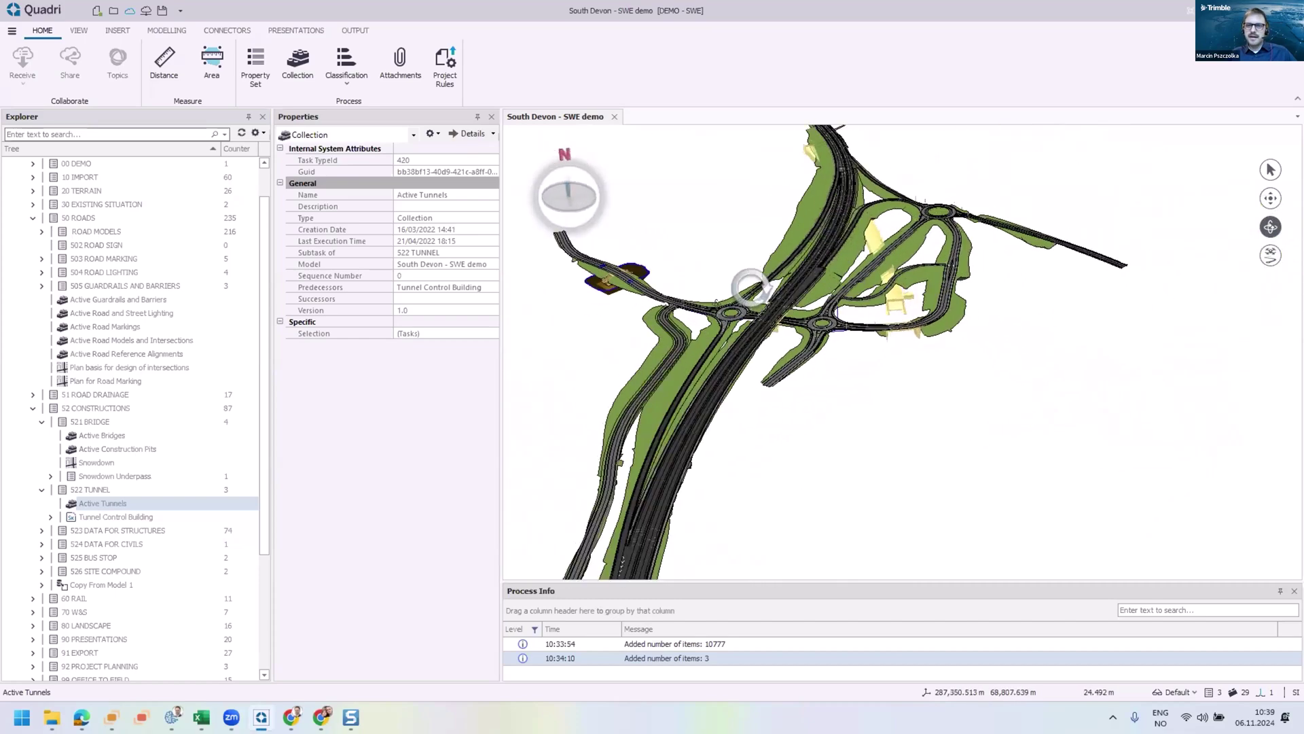
pyautogui.scroll(4, 808, 295)
pyautogui.moveTo(832, 306); pyautogui.dragTo(690, 347)
pyautogui.scroll(1, 850, 301)
pyautogui.scroll(3, 818, 326)
pyautogui.scroll(5, 935, 247)
pyautogui.scroll(-5, 936, 247)
pyautogui.scroll(3, 832, 292)
pyautogui.scroll(3, 768, 299)
pyautogui.moveTo(780, 303)
pyautogui.mouseDown()
pyautogui.moveTo(754, 282)
pyautogui.moveTo(778, 298)
pyautogui.moveTo(764, 299)
pyautogui.mouseUp()
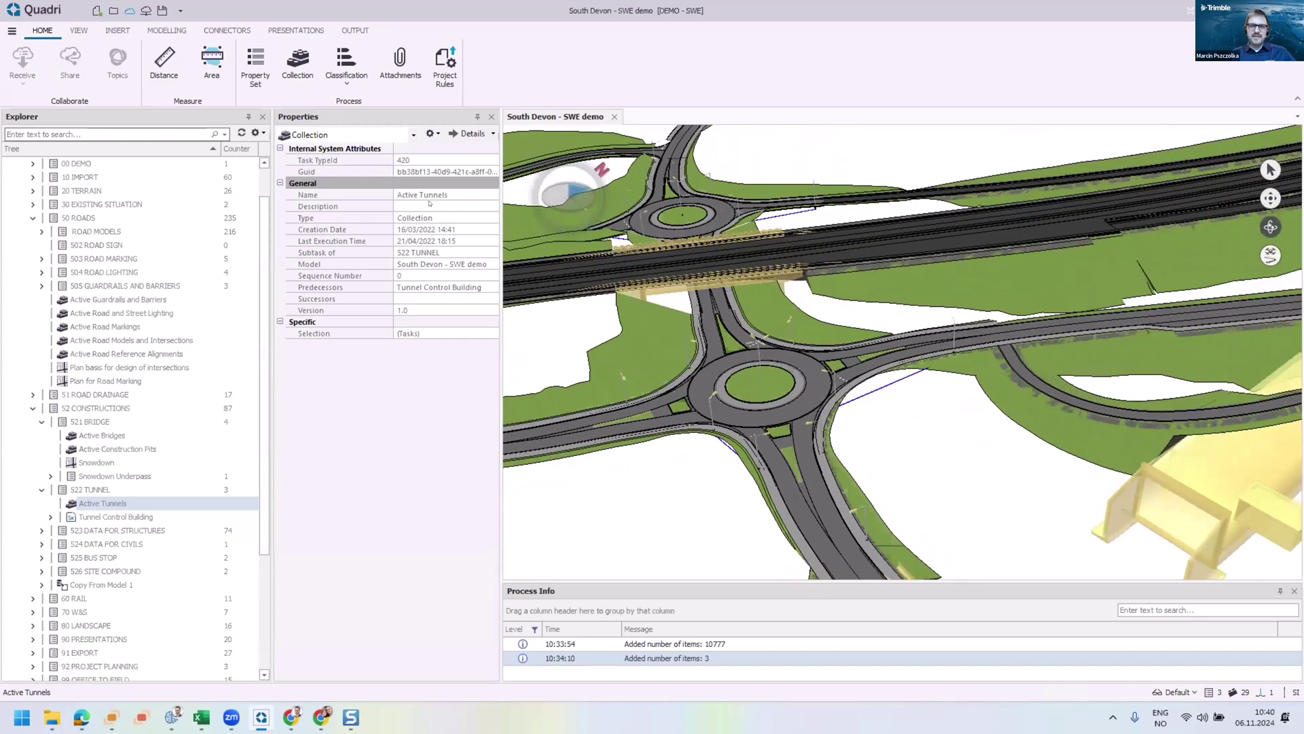
pyautogui.scroll(-3, 765, 290)
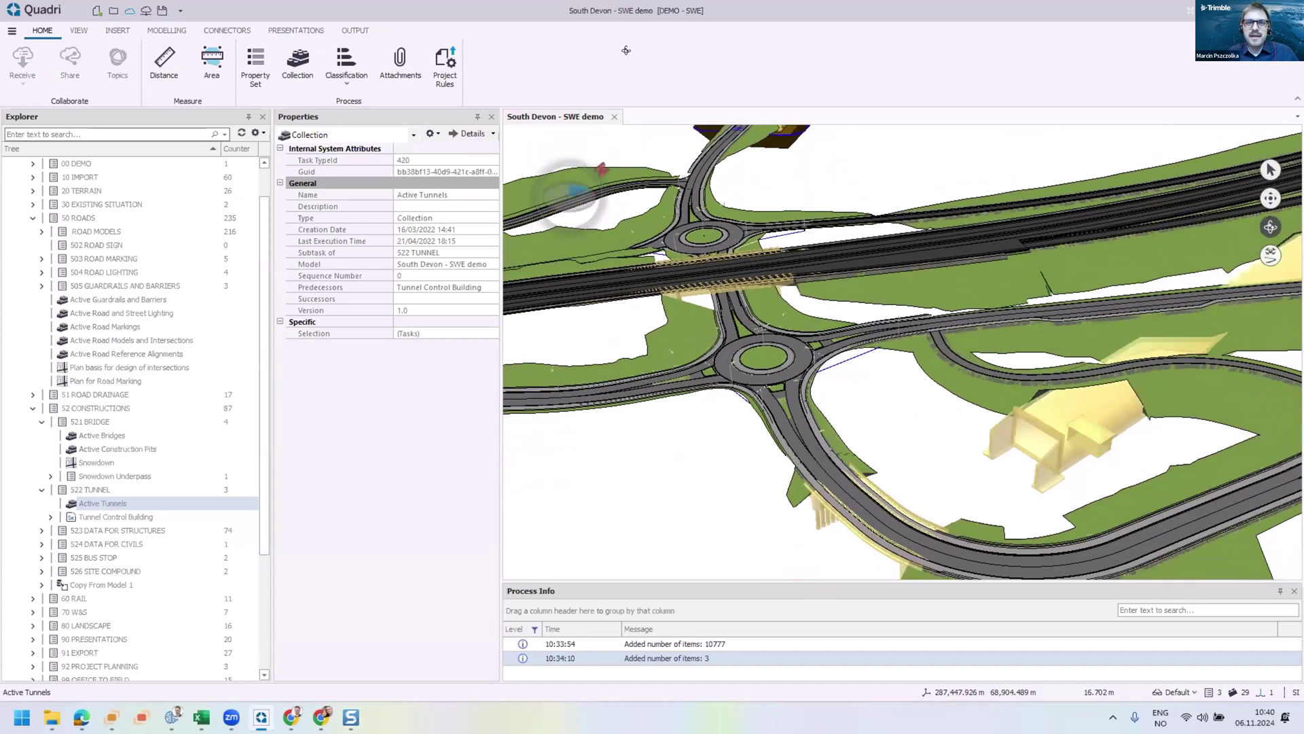
pyautogui.moveTo(769, 238); pyautogui.dragTo(779, 279, button='middle')
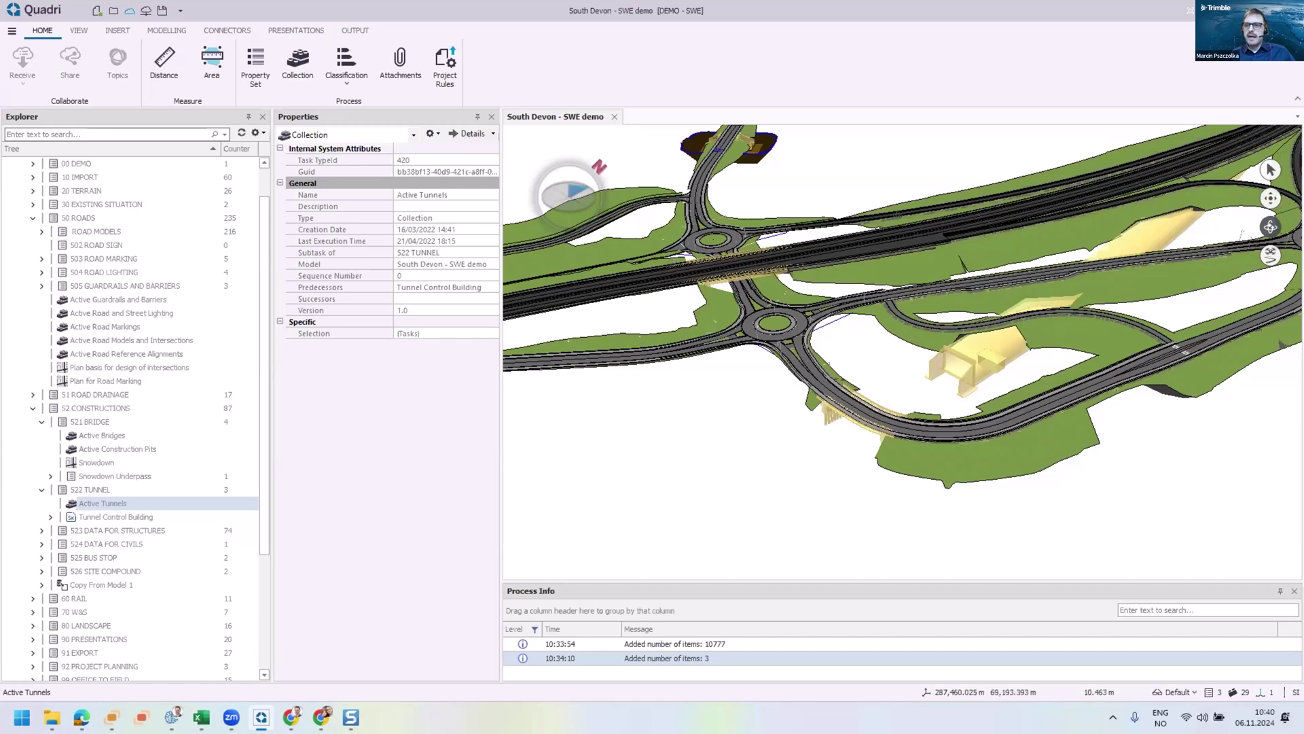
pyautogui.moveTo(788, 333); pyautogui.dragTo(834, 289)
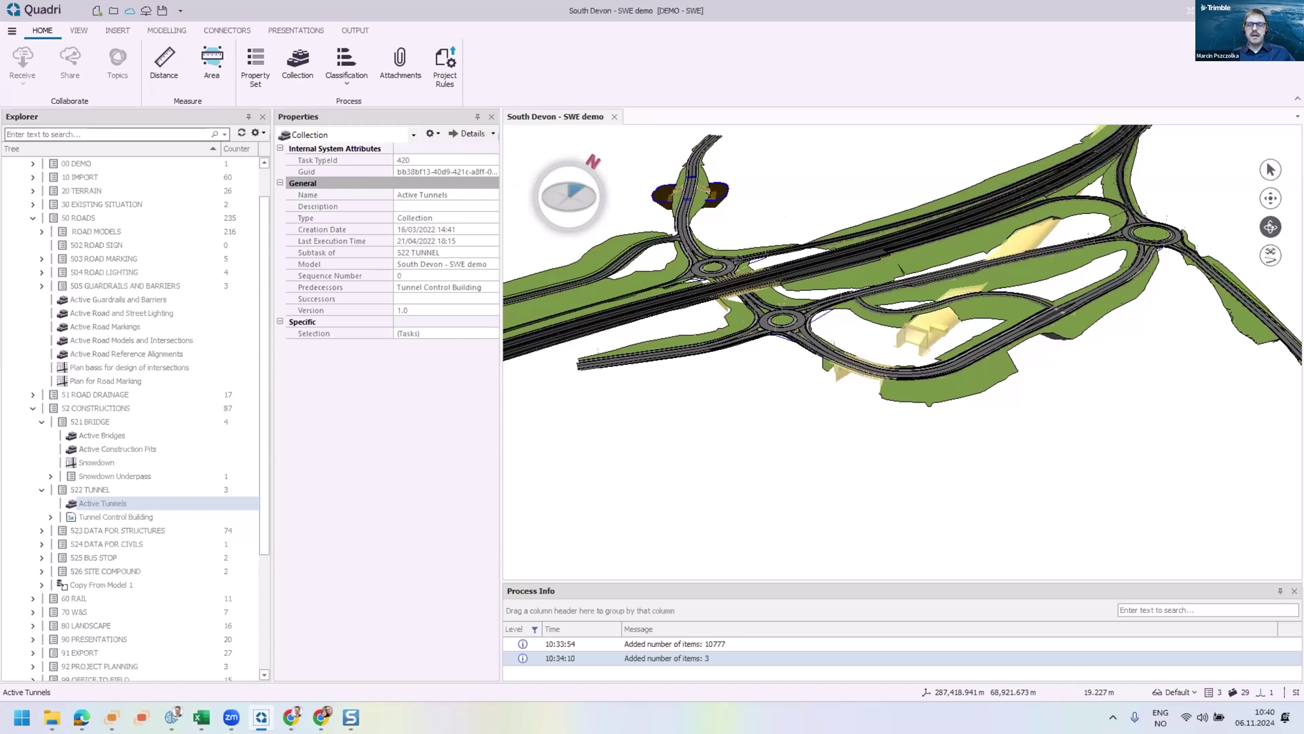
pyautogui.scroll(3, 709, 267)
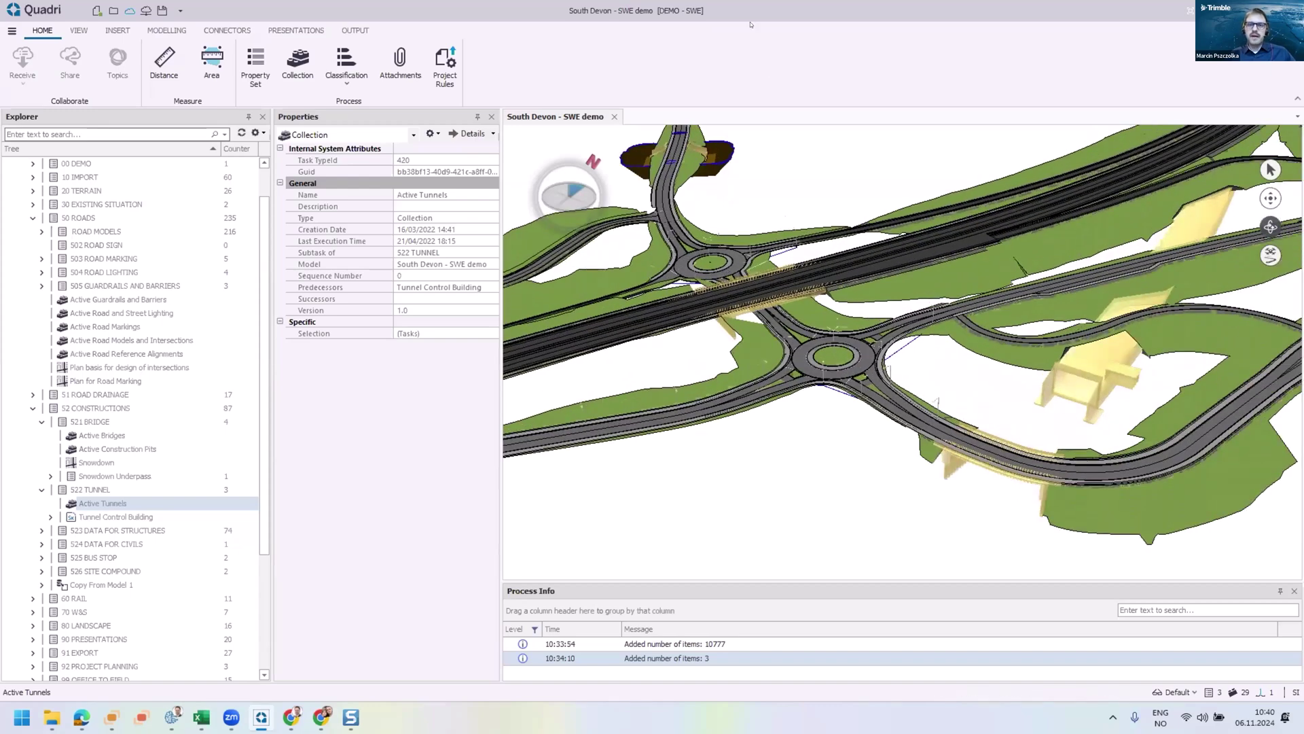
pyautogui.scroll(-4, 813, 299)
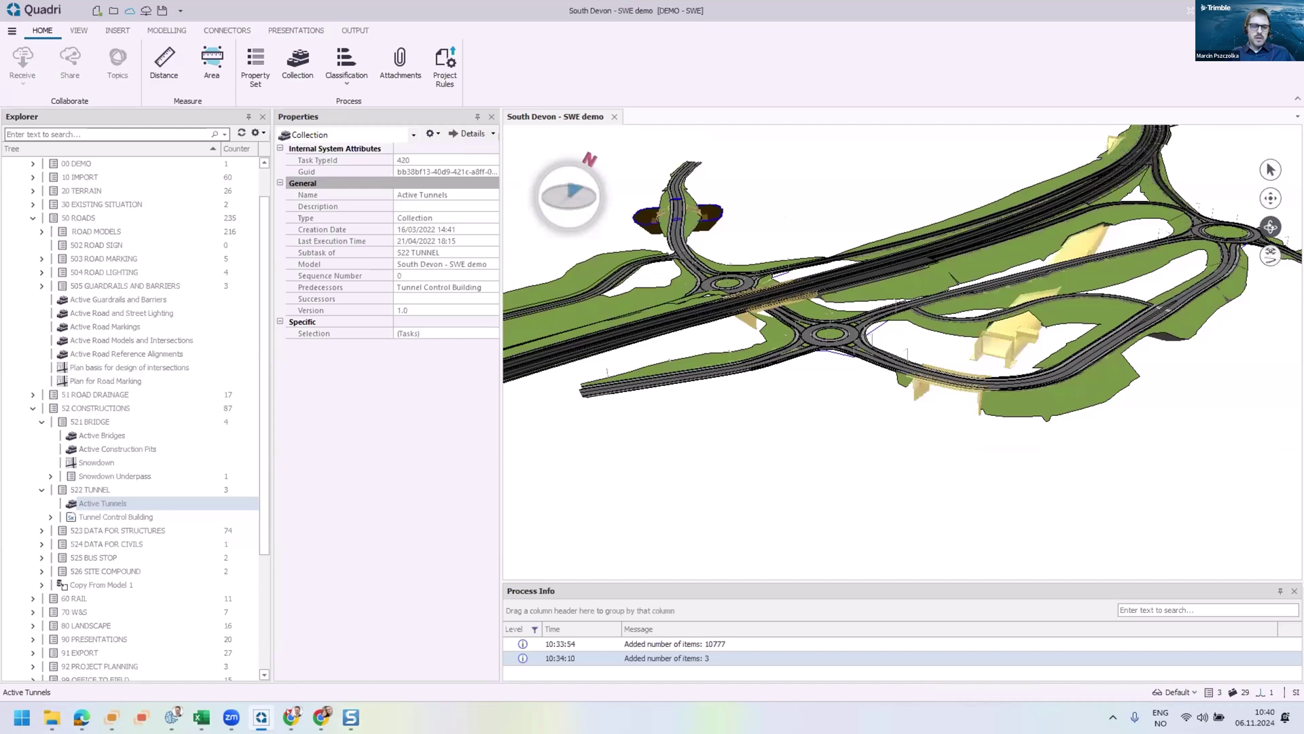
# Step: Switch to the IFCCLASSIFICATION presentation in Google Slides, present it from the title slide and advance to slide 2
pyautogui.moveTo(305, 709)
pyautogui.click(307, 647)
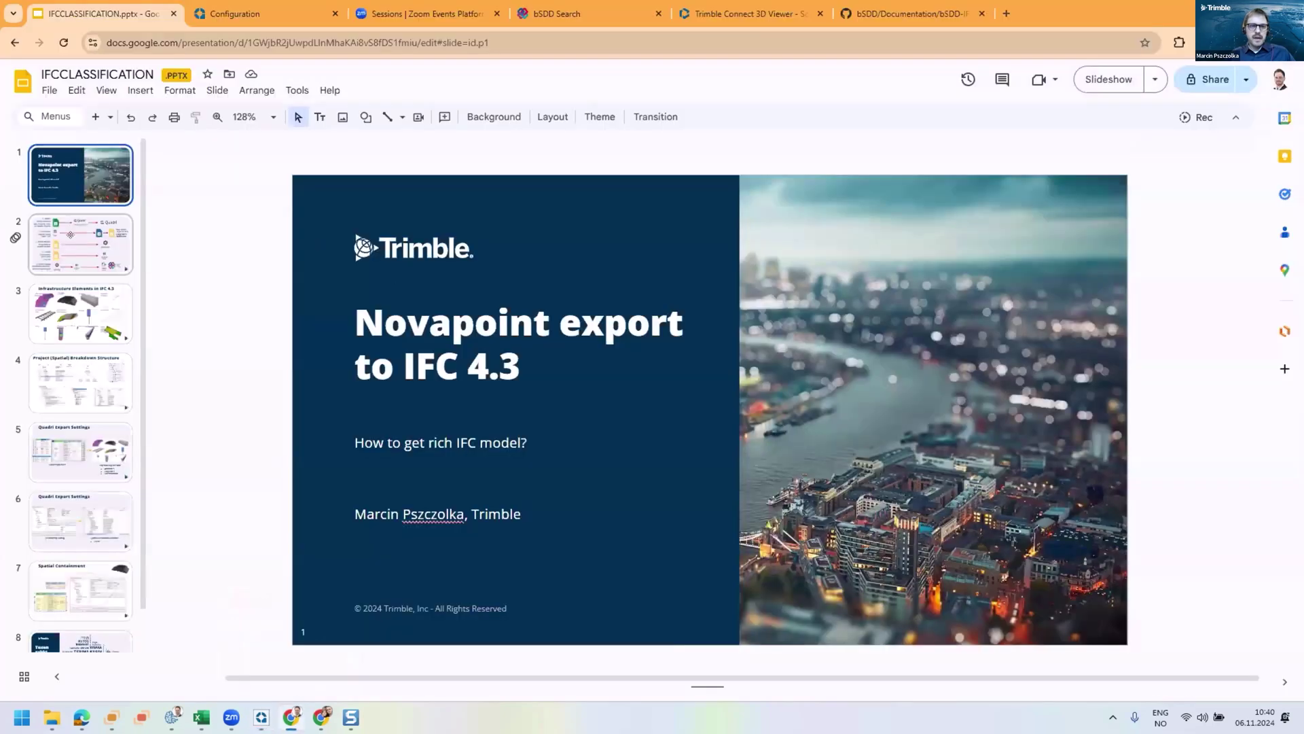
pyautogui.click(70, 235)
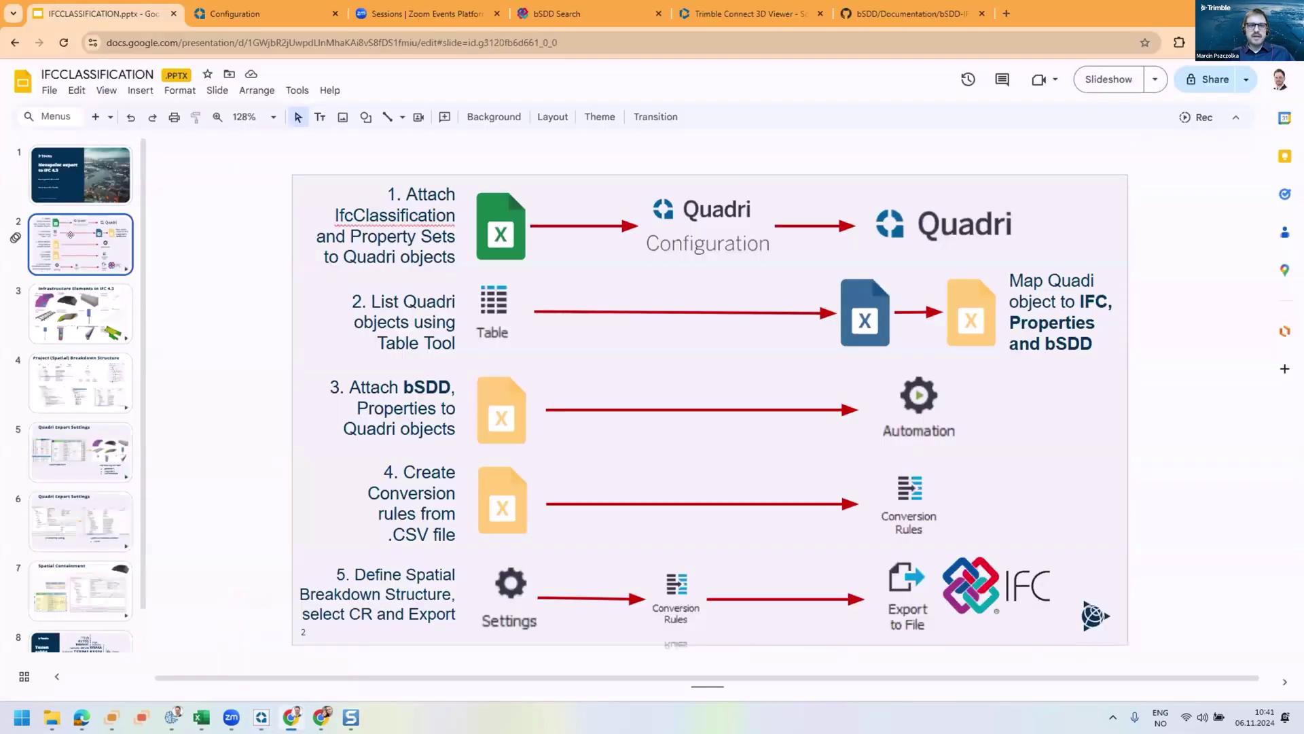
pyautogui.press('Up')
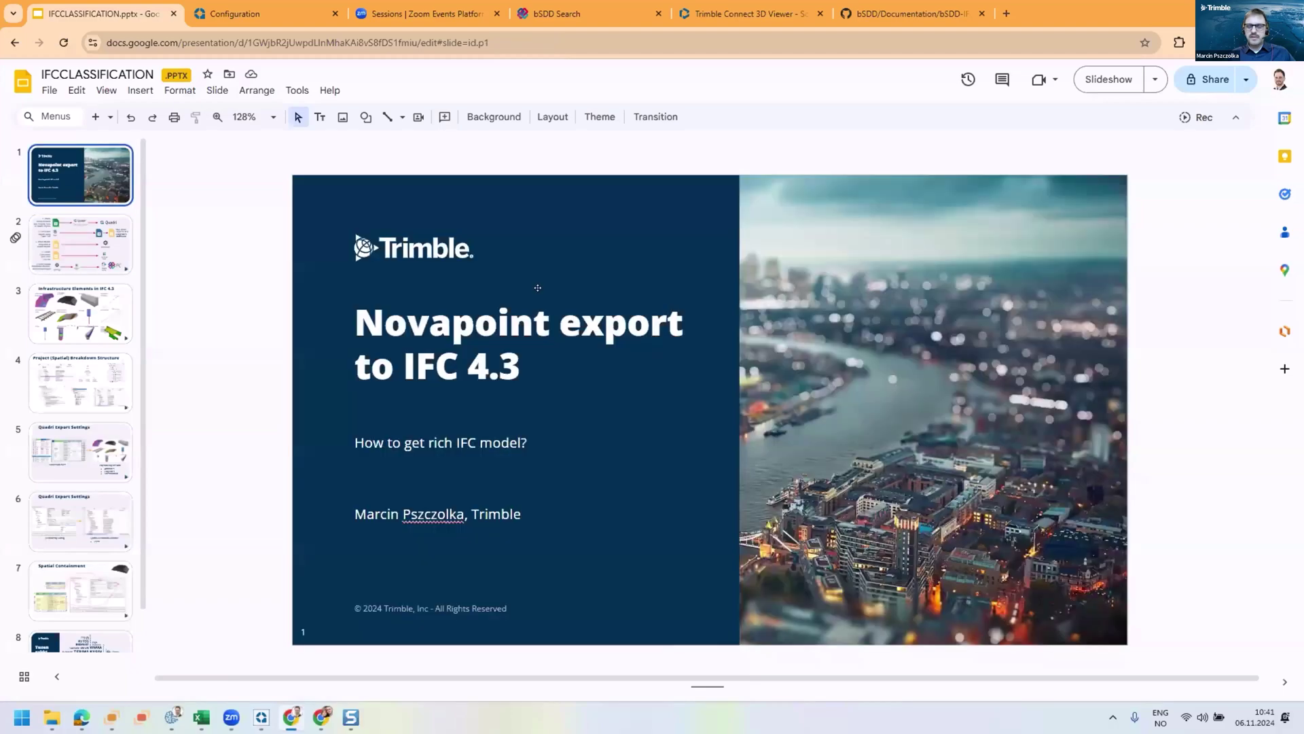
pyautogui.click(1112, 81)
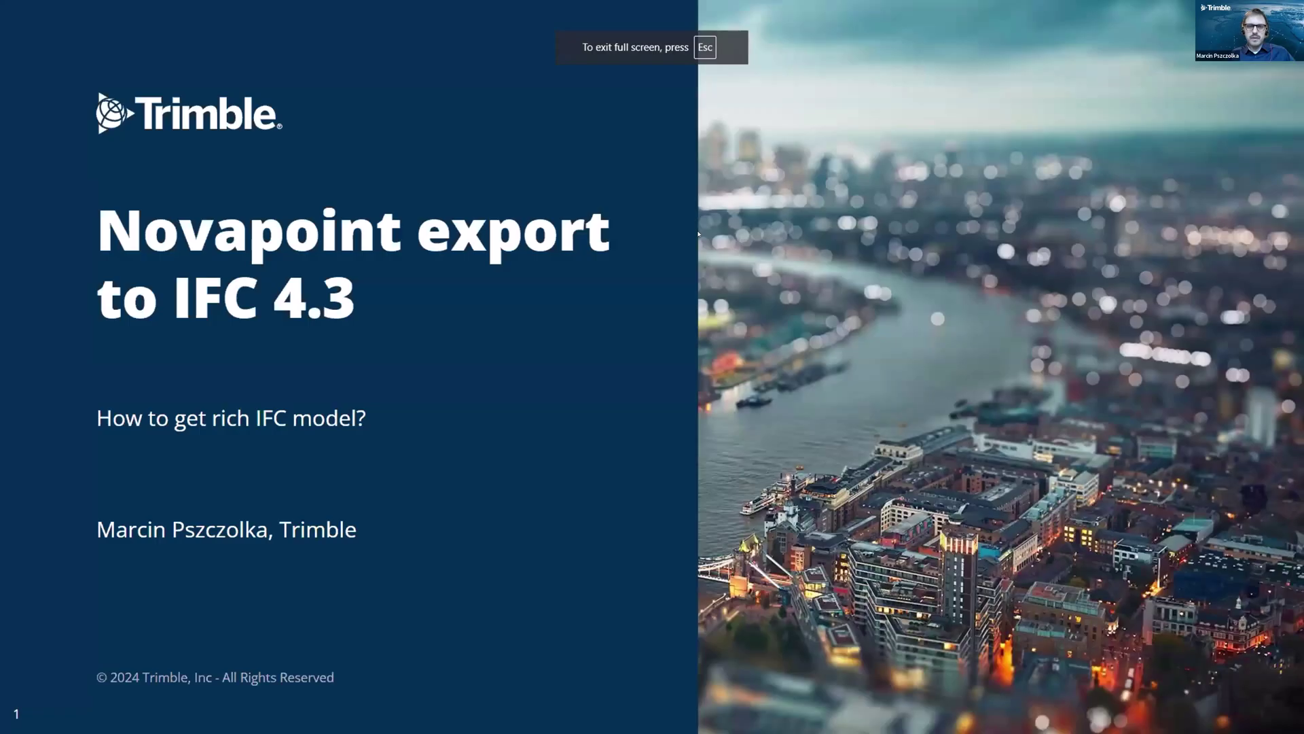
pyautogui.click(699, 235)
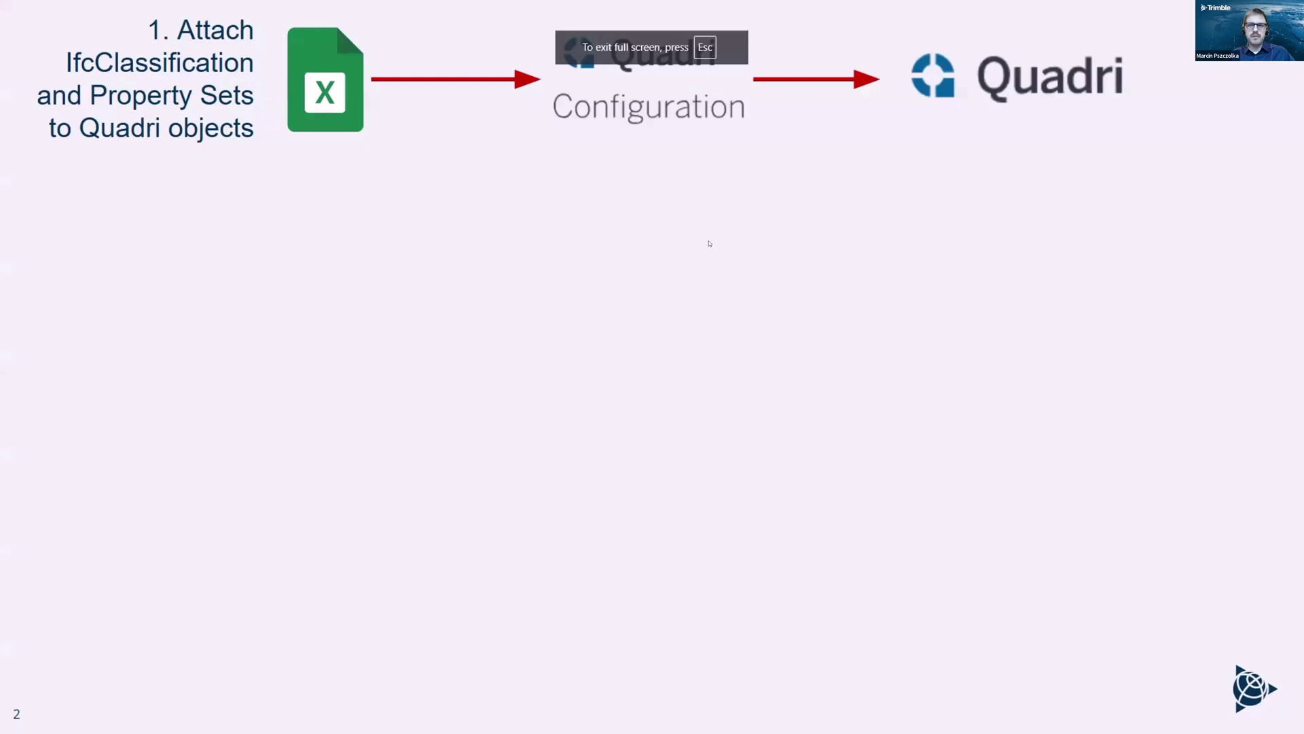
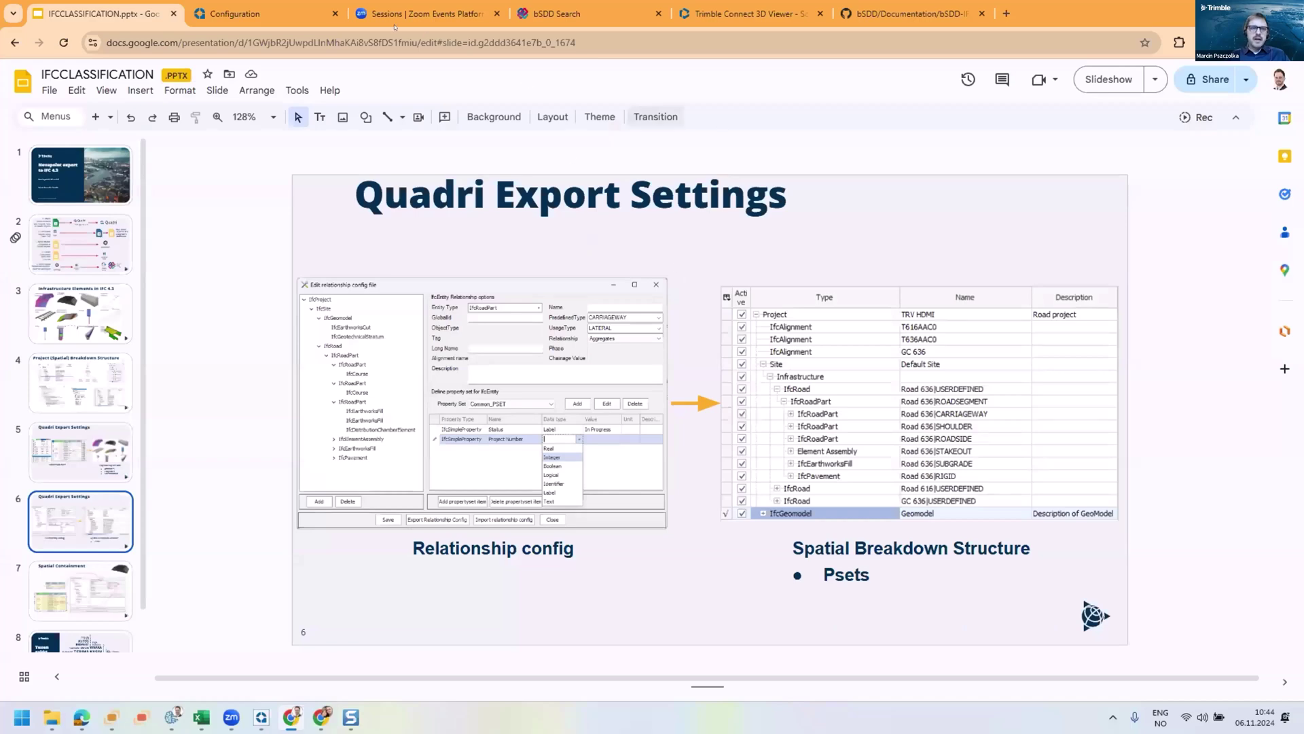
# Step: Switch to Quadri Configuration and review the base catalog versions offered for a new feature catalog, without creating one
pyautogui.click(265, 15)
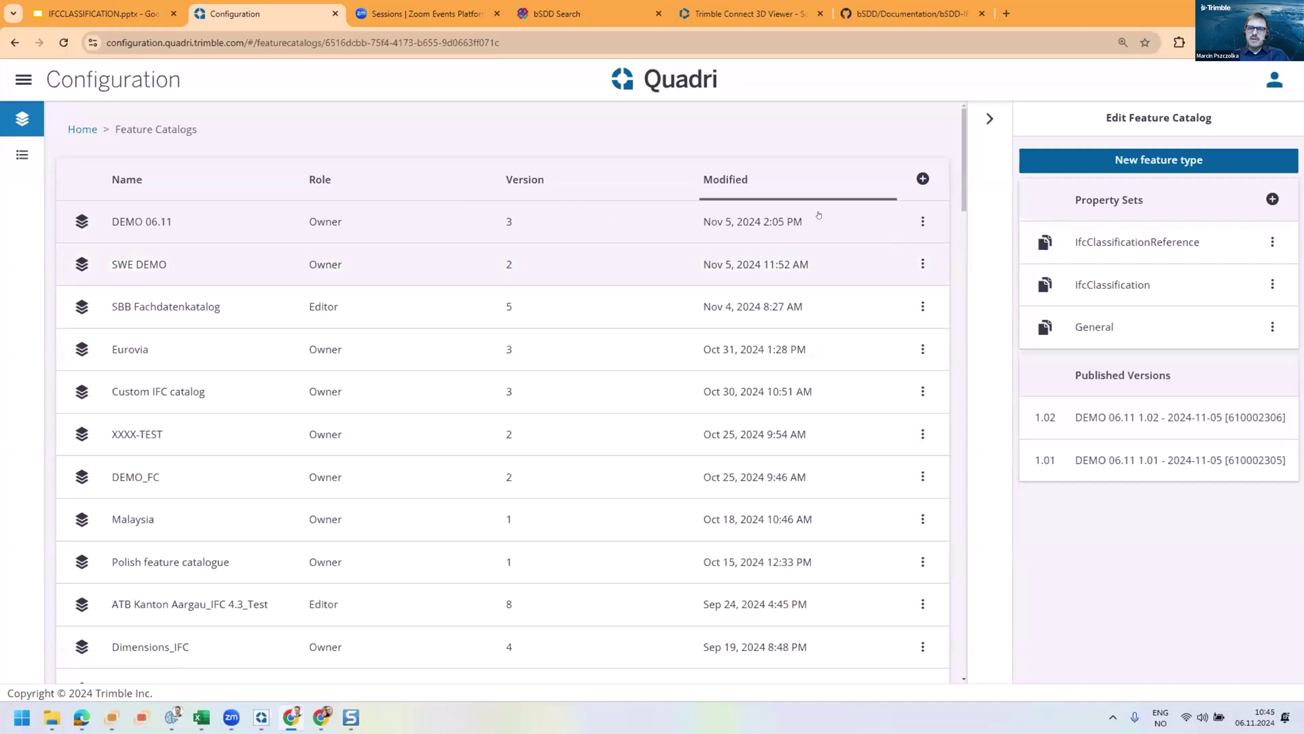
pyautogui.click(922, 179)
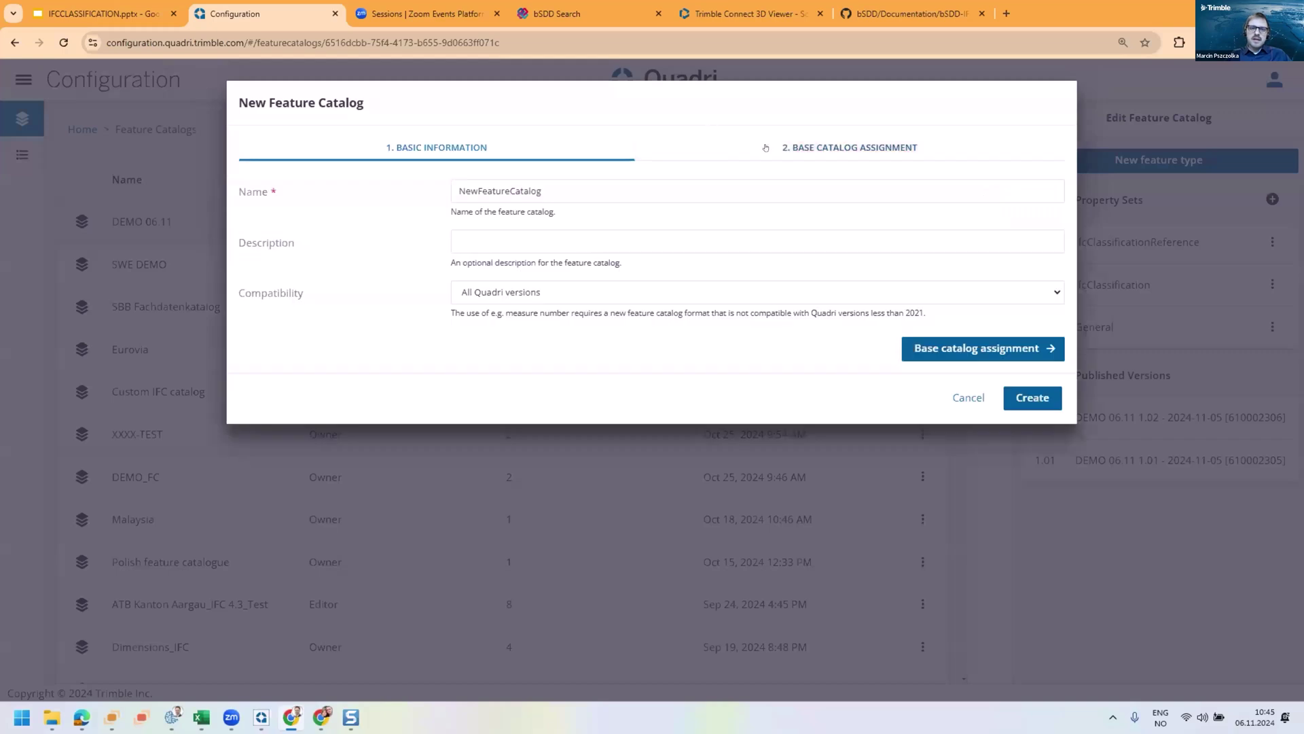
pyautogui.click(797, 149)
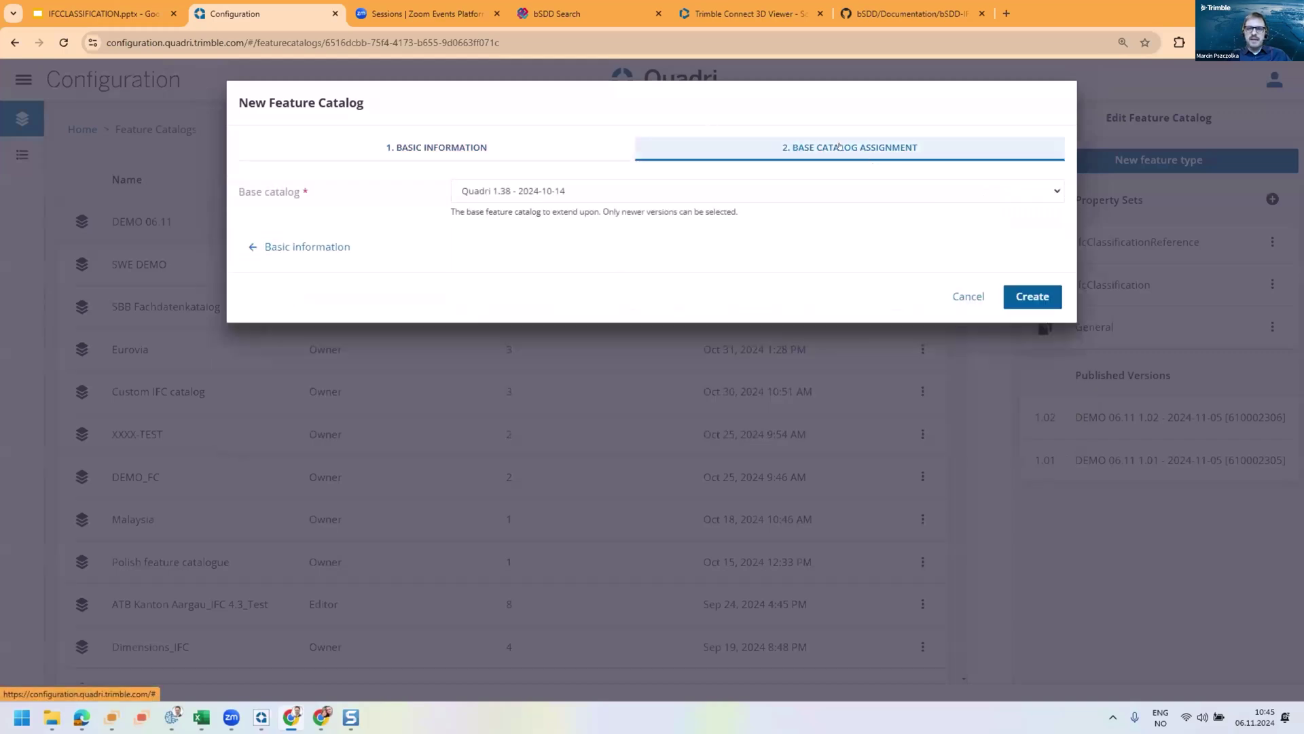
pyautogui.click(557, 191)
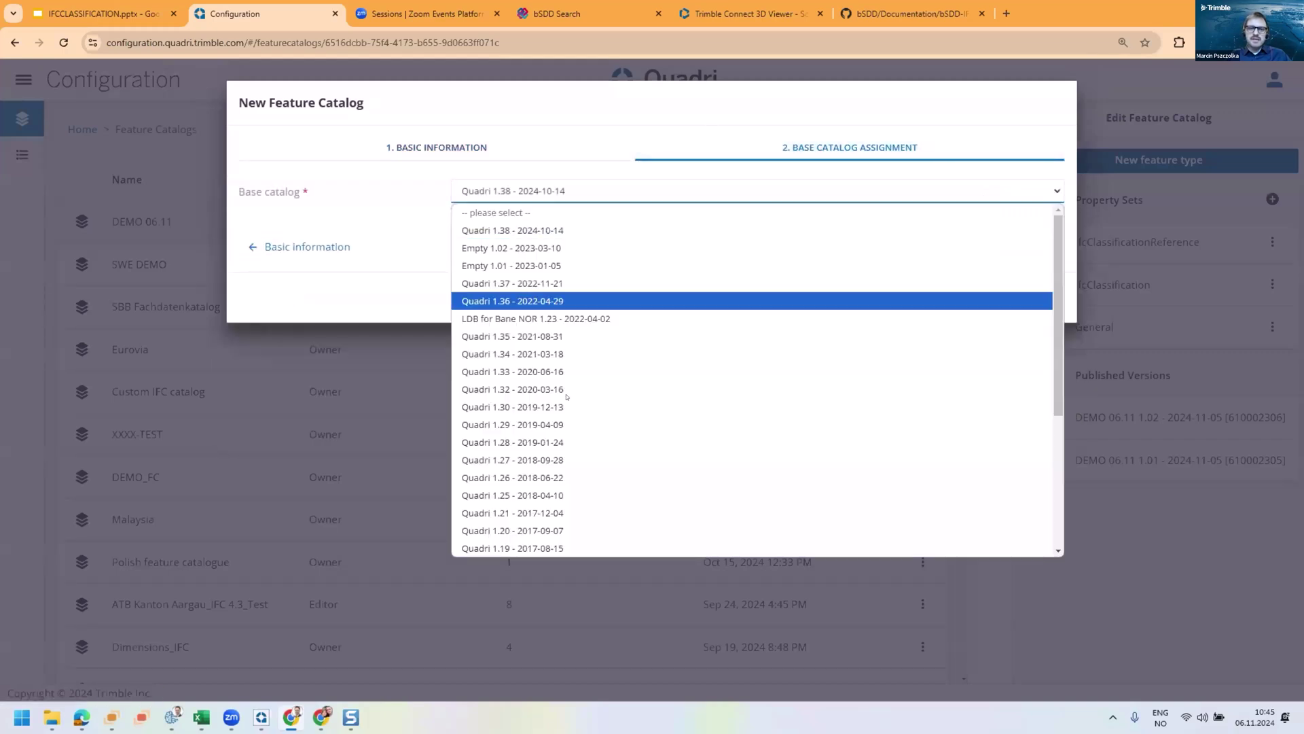
pyautogui.scroll(-6, 558, 306)
pyautogui.scroll(6, 543, 441)
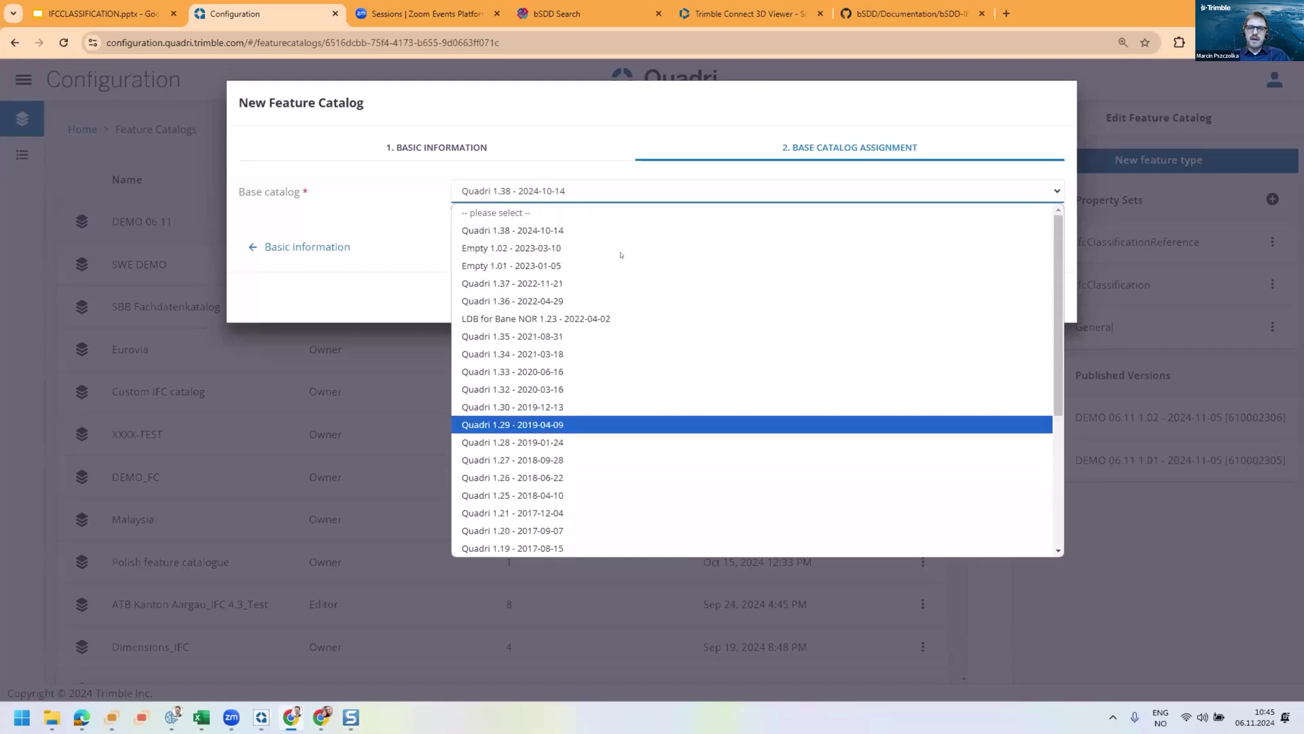
pyautogui.click(407, 181)
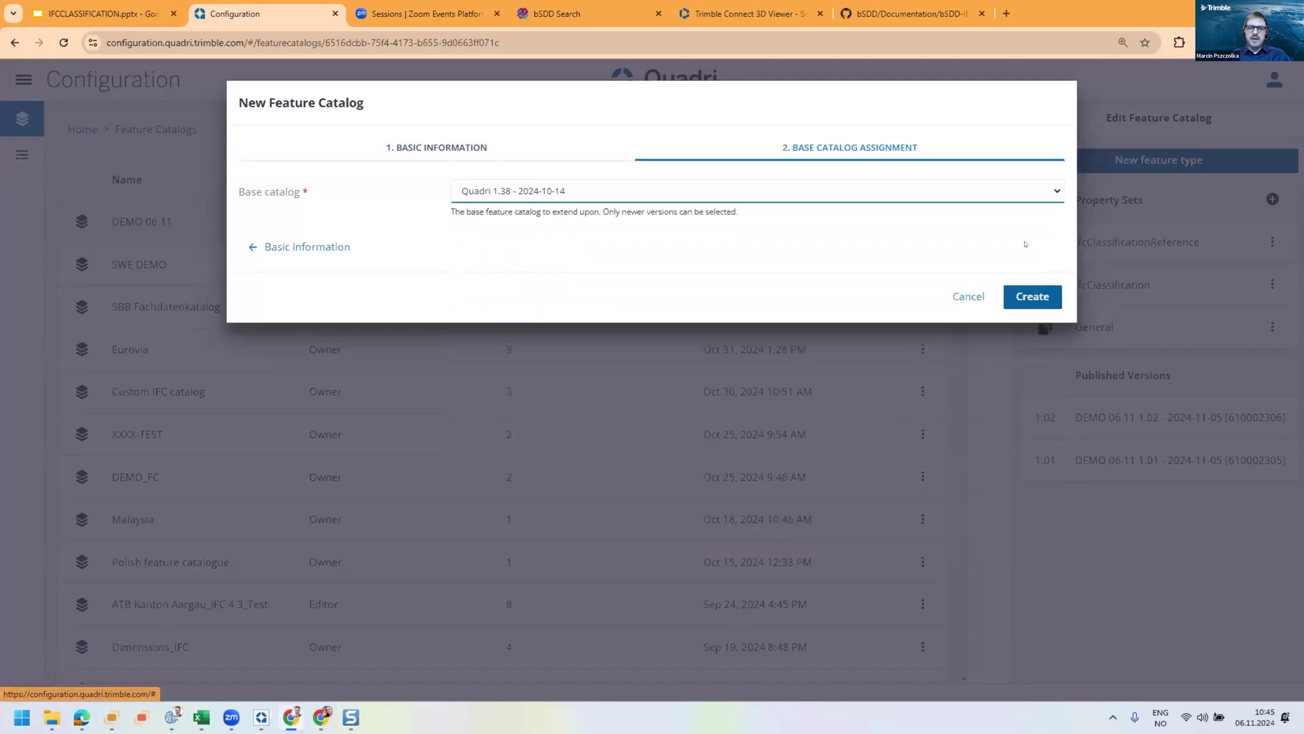
pyautogui.click(970, 294)
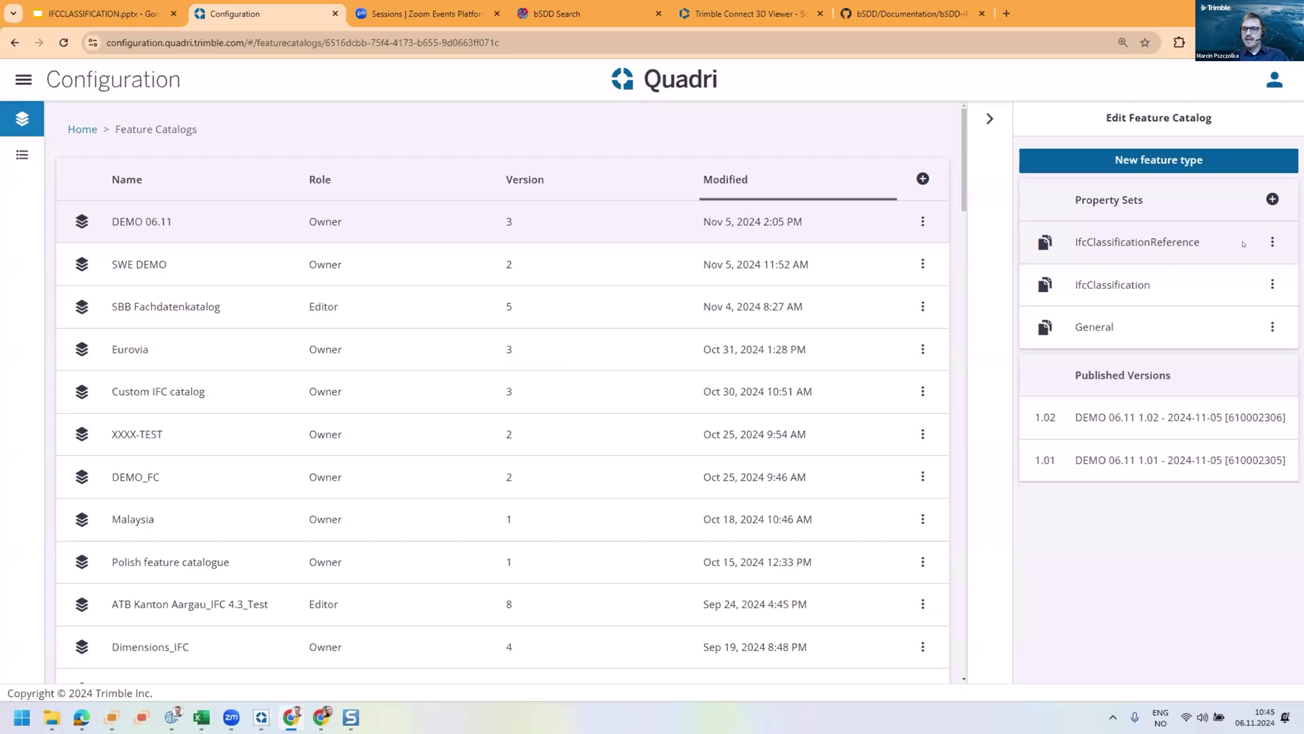
# Step: Look at the actions for the DEMO 06.11 feature catalog and try to open DEMO 06.11.3.xlsx from the recent downloads
pyautogui.click(923, 221)
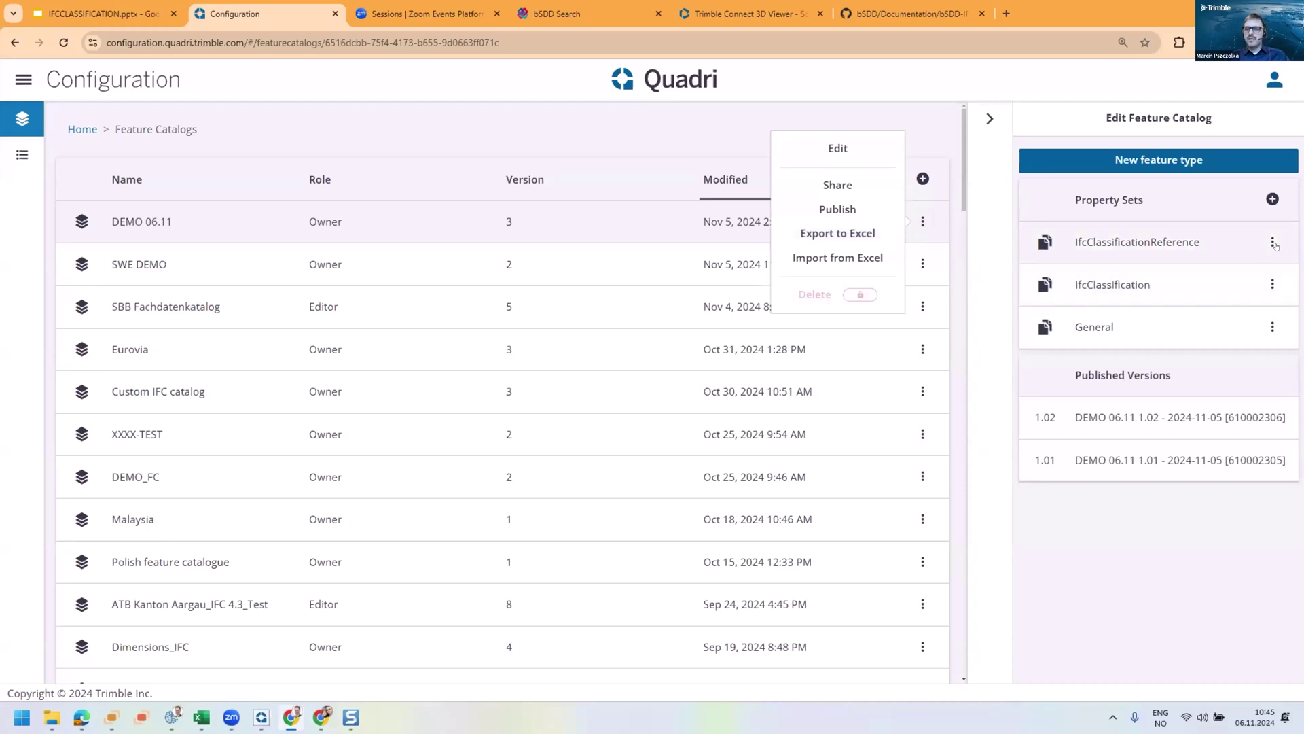
pyautogui.click(201, 718)
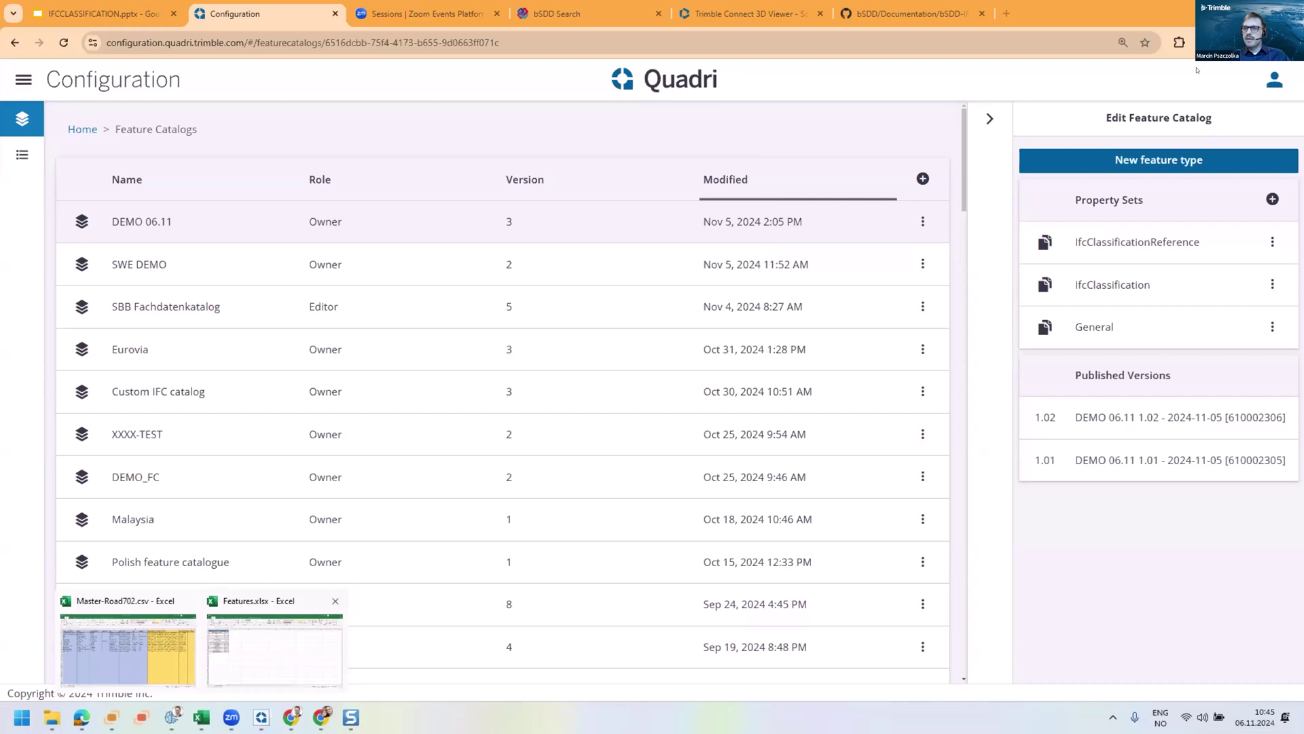
pyautogui.click(1239, 42)
pyautogui.click(1093, 103)
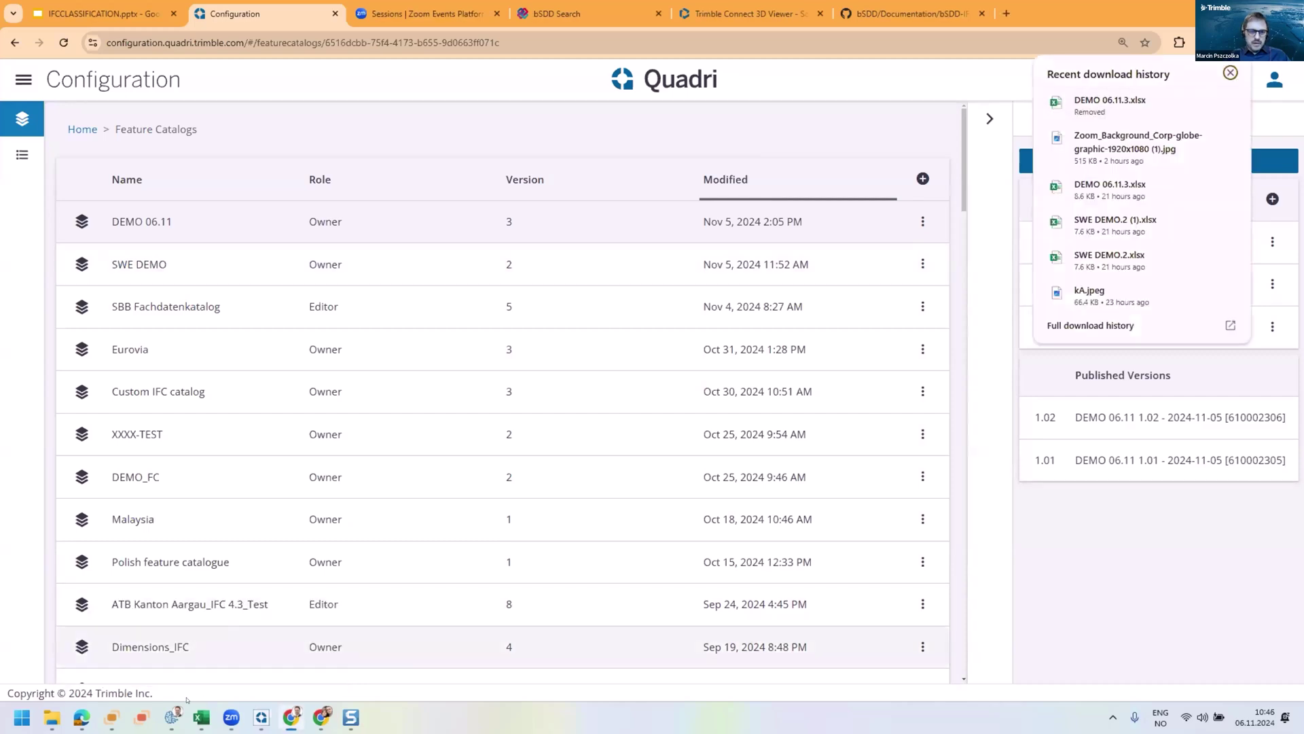
# Step: Switch to Excel and open DEMO 06.11.3.xlsx from the SpreedSheet folder inside Swedish demo
pyautogui.click(201, 718)
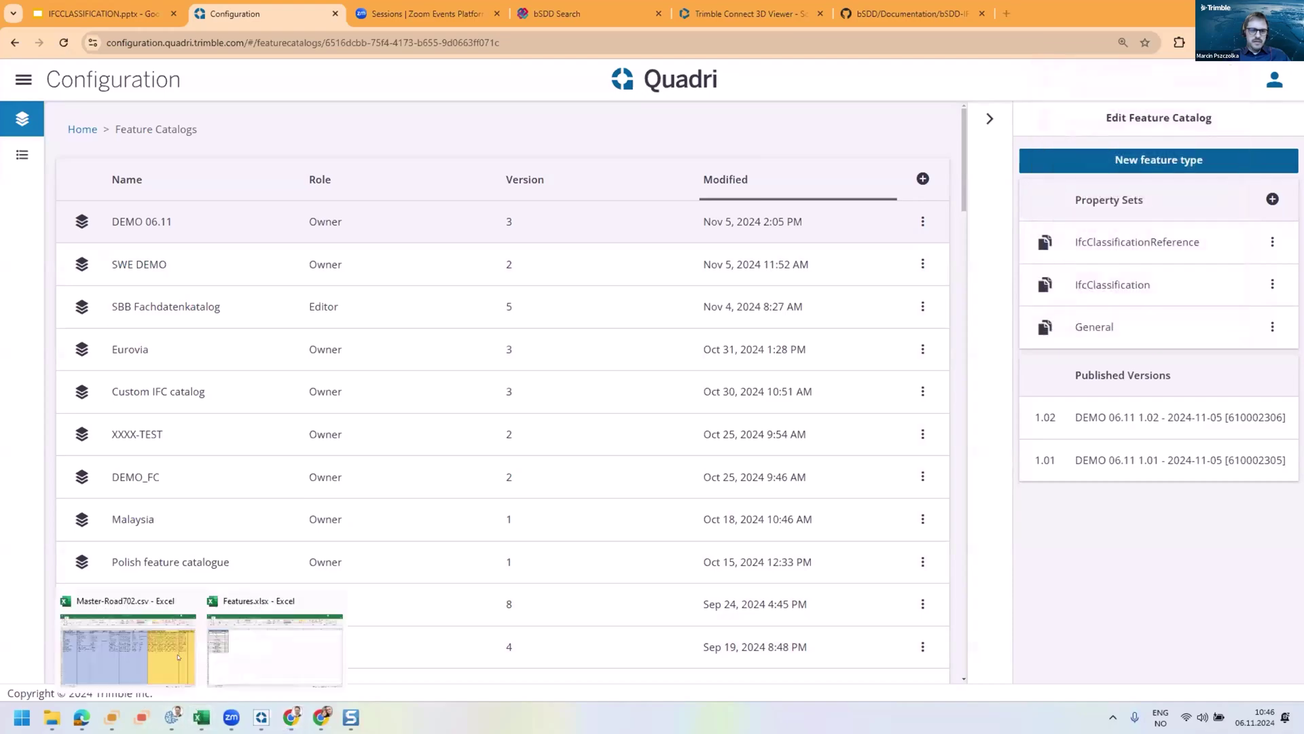
pyautogui.click(129, 645)
pyautogui.click(15, 29)
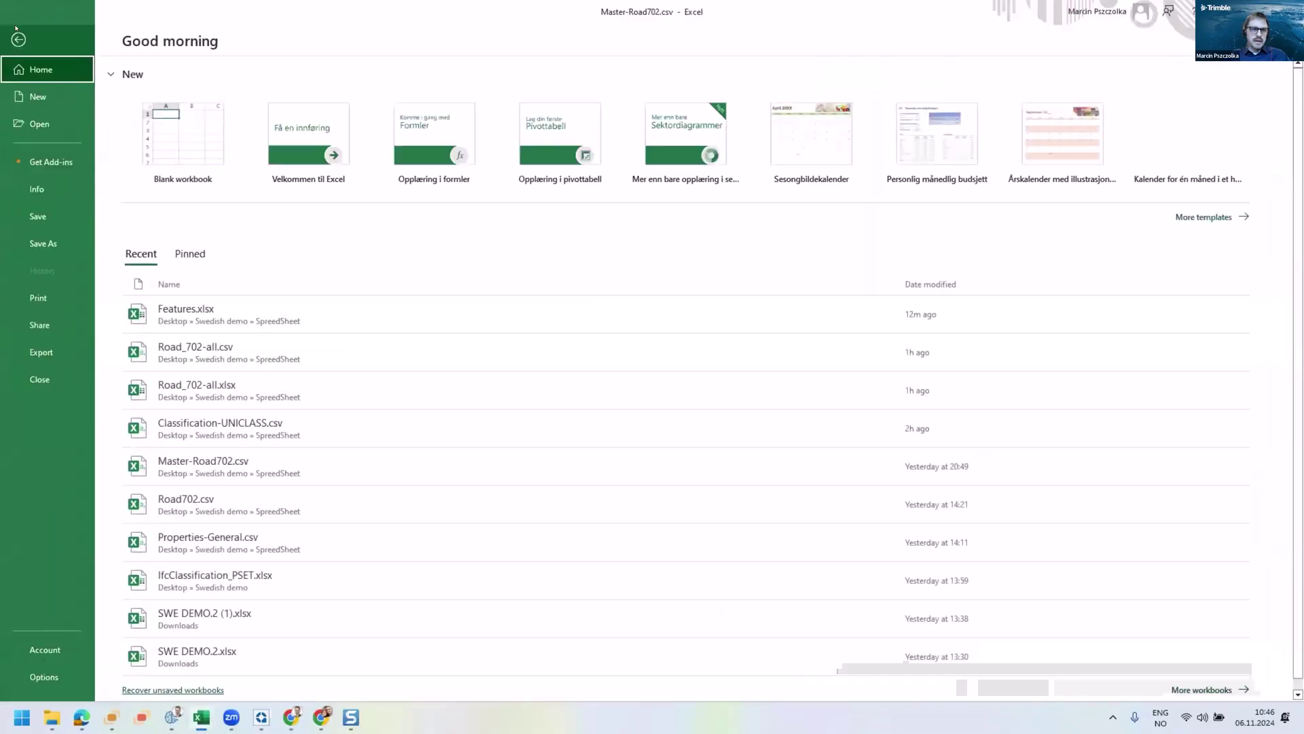
pyautogui.click(88, 124)
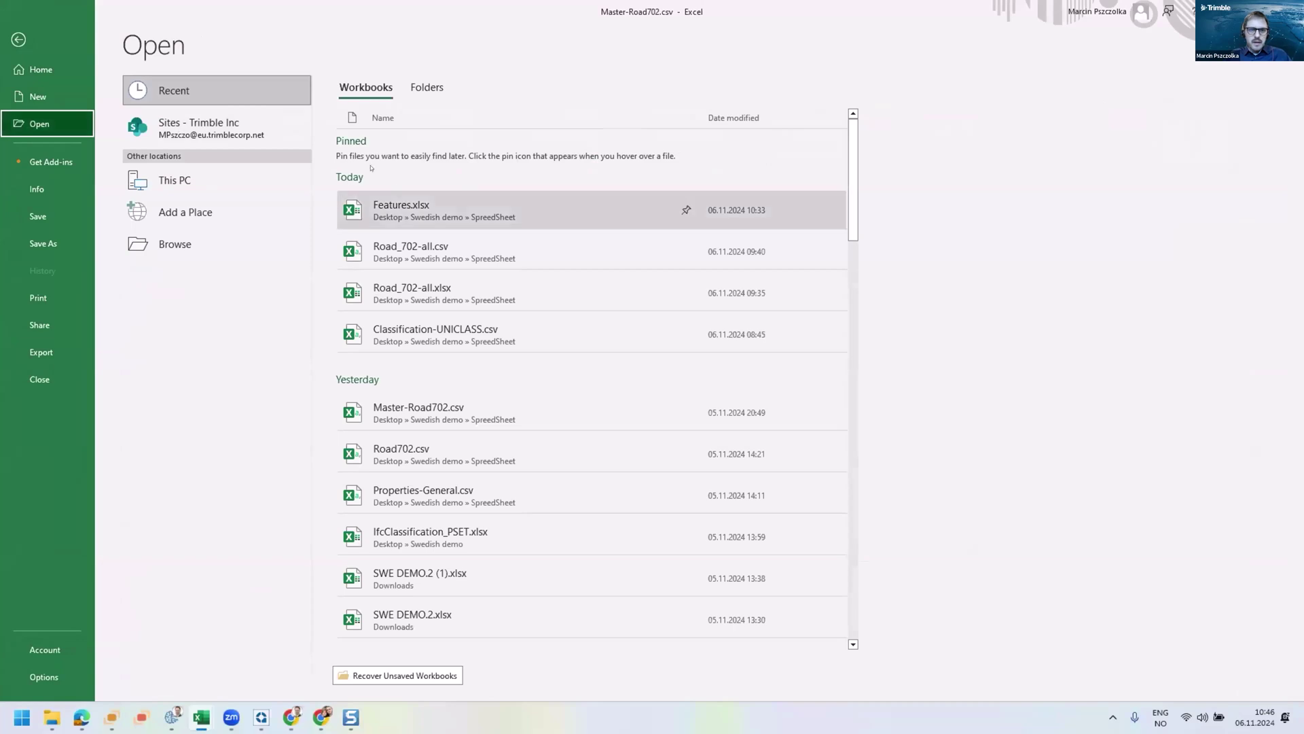
pyautogui.click(426, 87)
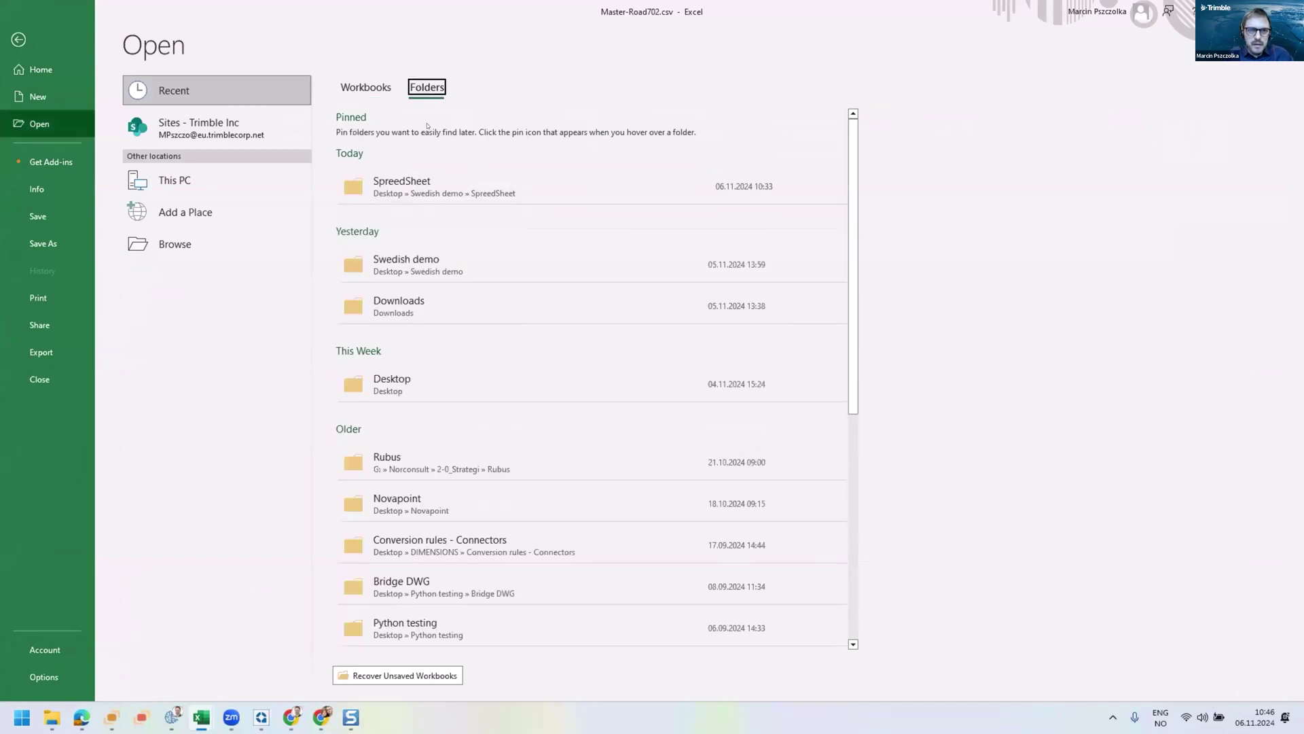
pyautogui.click(405, 181)
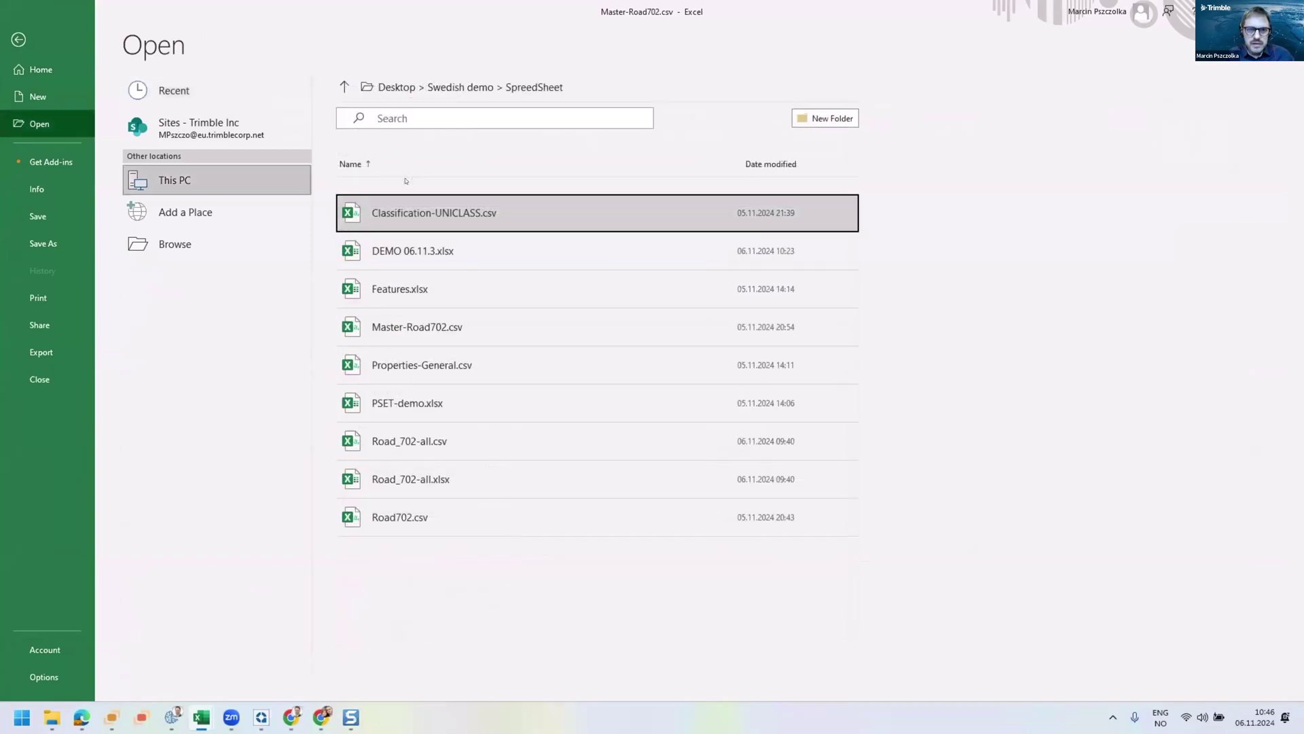
pyautogui.click(409, 252)
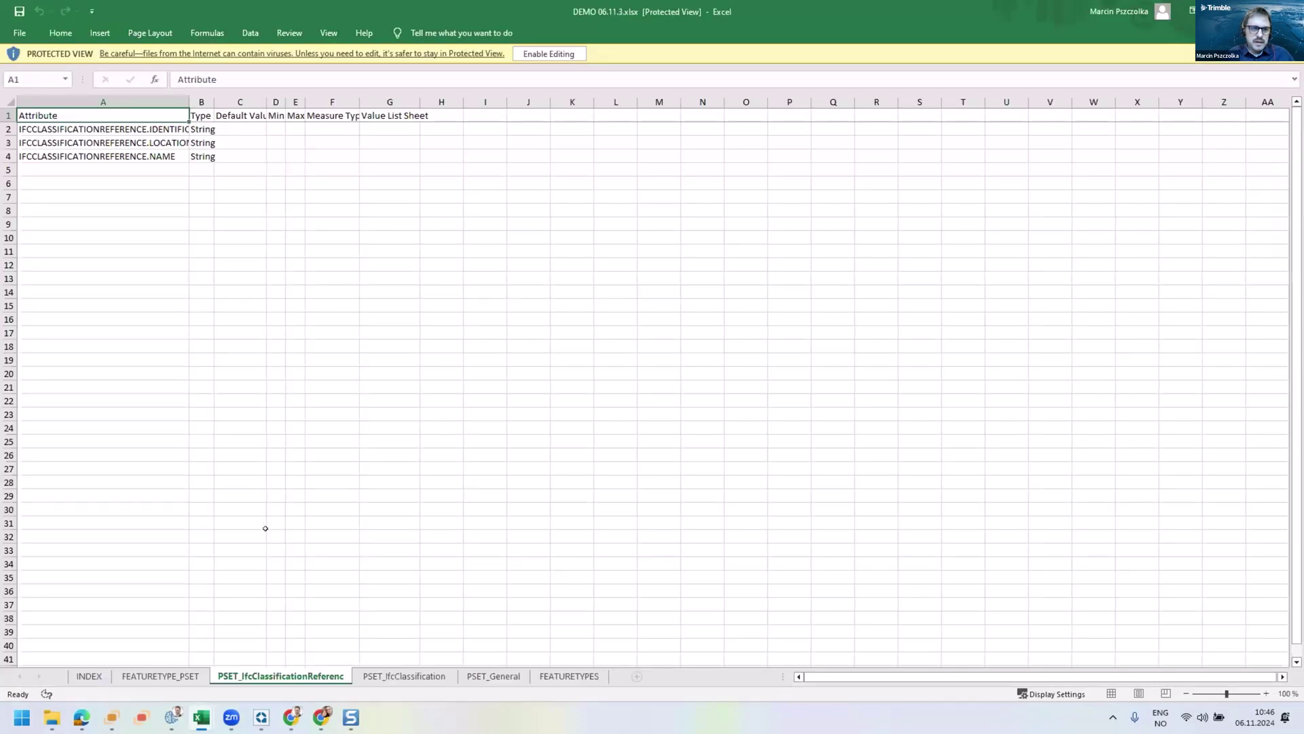
# Step: Widen the Type column of the PSET_IfcClassificationReferenc sheet and examine the property set assignment in the FEATURETYPE_PSET sheet
pyautogui.moveTo(214, 101); pyautogui.dragTo(264, 102)
pyautogui.click(89, 676)
pyautogui.click(134, 677)
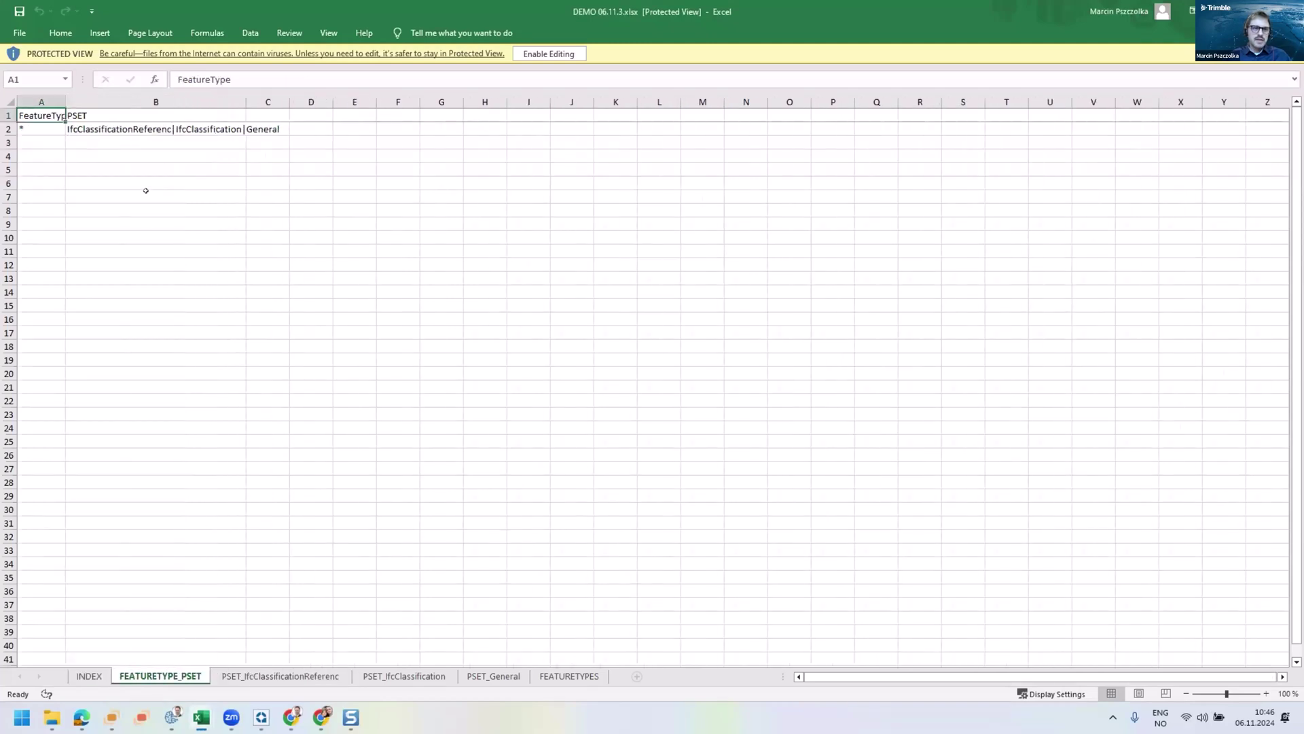
pyautogui.moveTo(246, 101); pyautogui.dragTo(289, 102)
# Step: Review the attributes defined in the PSET_IfcClassificationReferenc, PSET_IfcClassification and PSET_General sheets
pyautogui.click(256, 676)
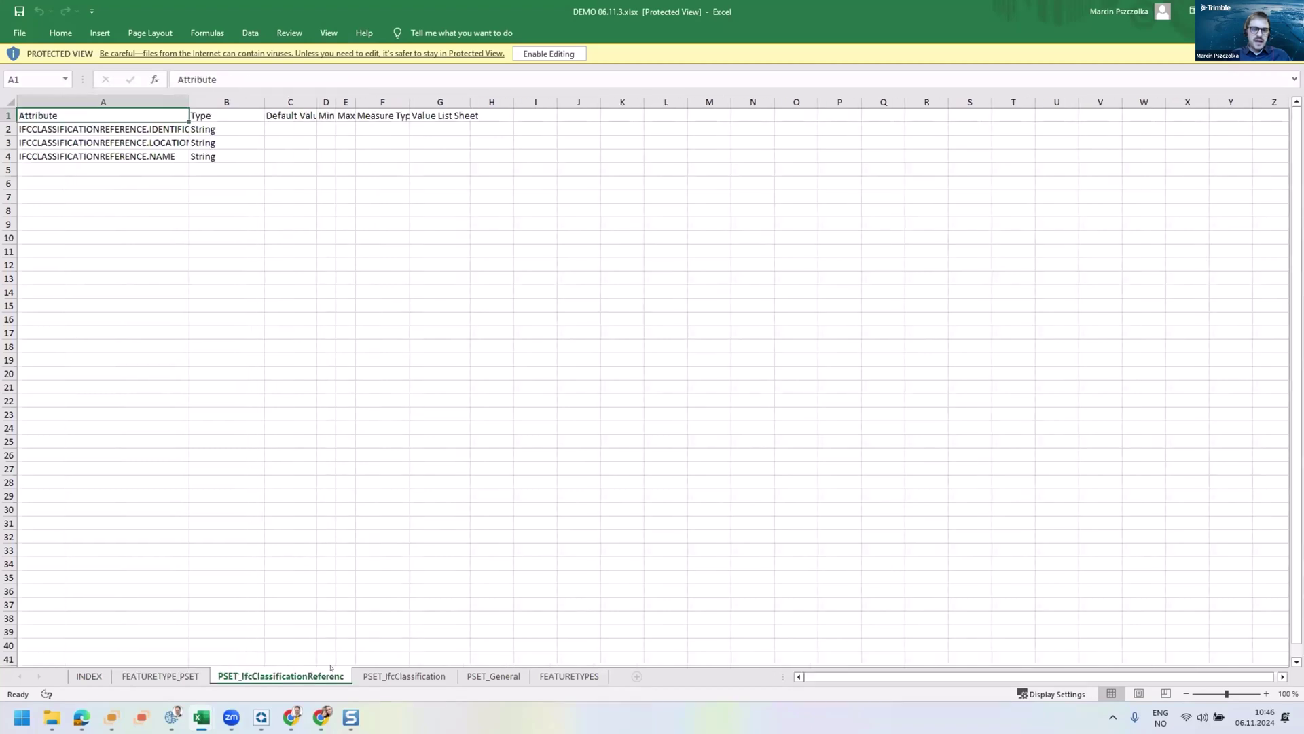
pyautogui.click(394, 677)
pyautogui.moveTo(144, 102); pyautogui.dragTo(188, 102)
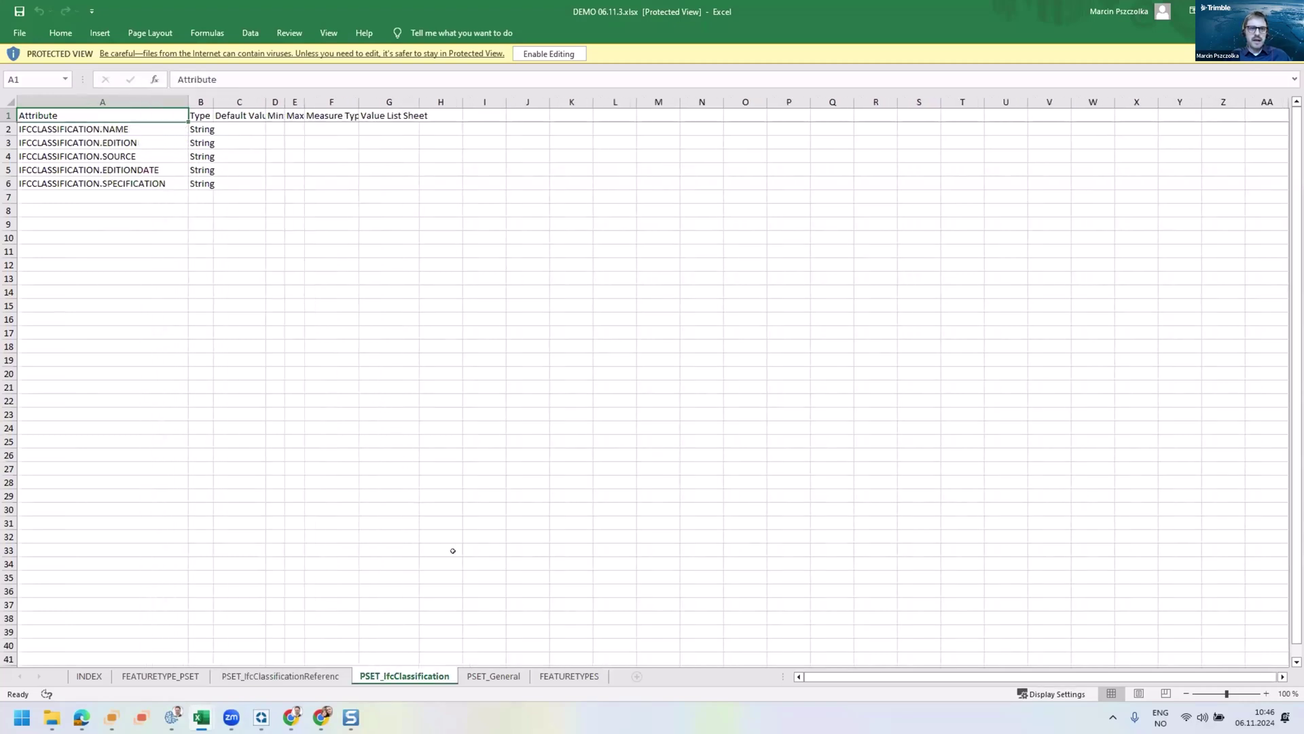
pyautogui.click(500, 676)
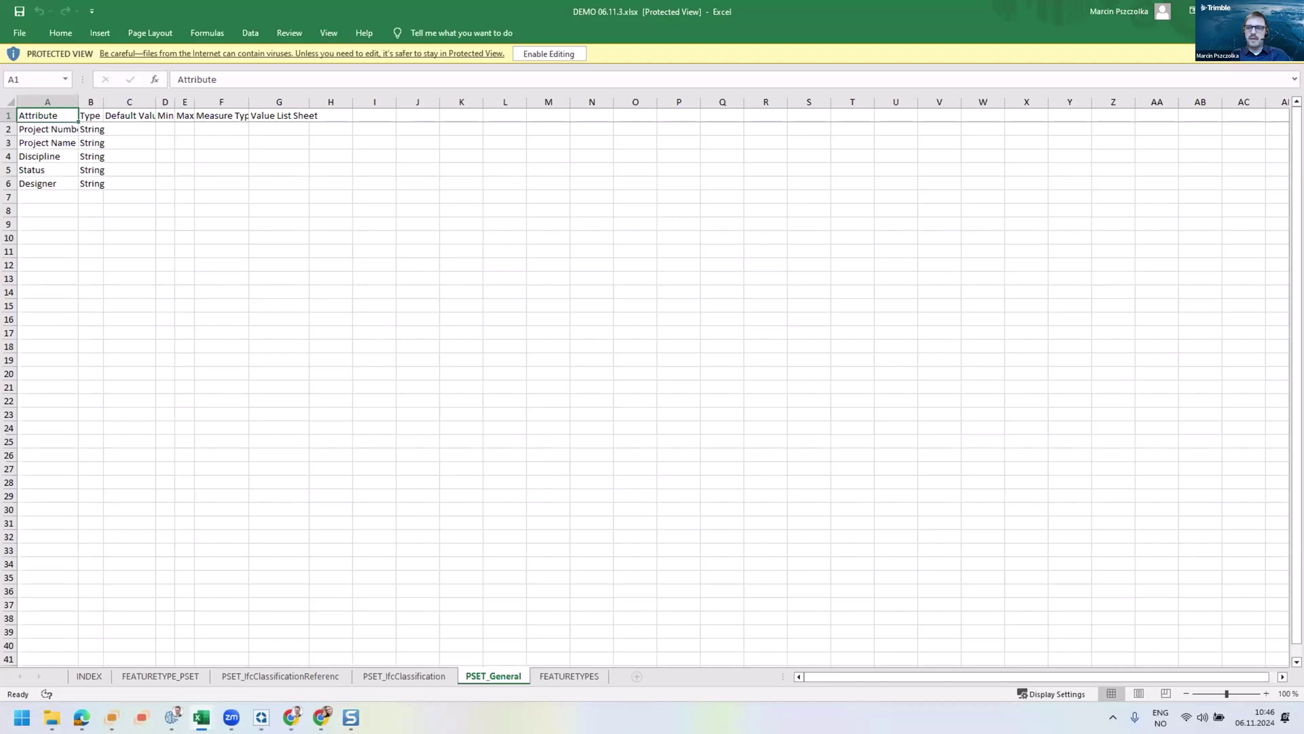
# Step: Leave the DEMO 06.11.3 workbook, switch to the Quadri Configuration page in Chrome and review the properties of the IfcClassificationReference property set
pyautogui.click(1225, 11)
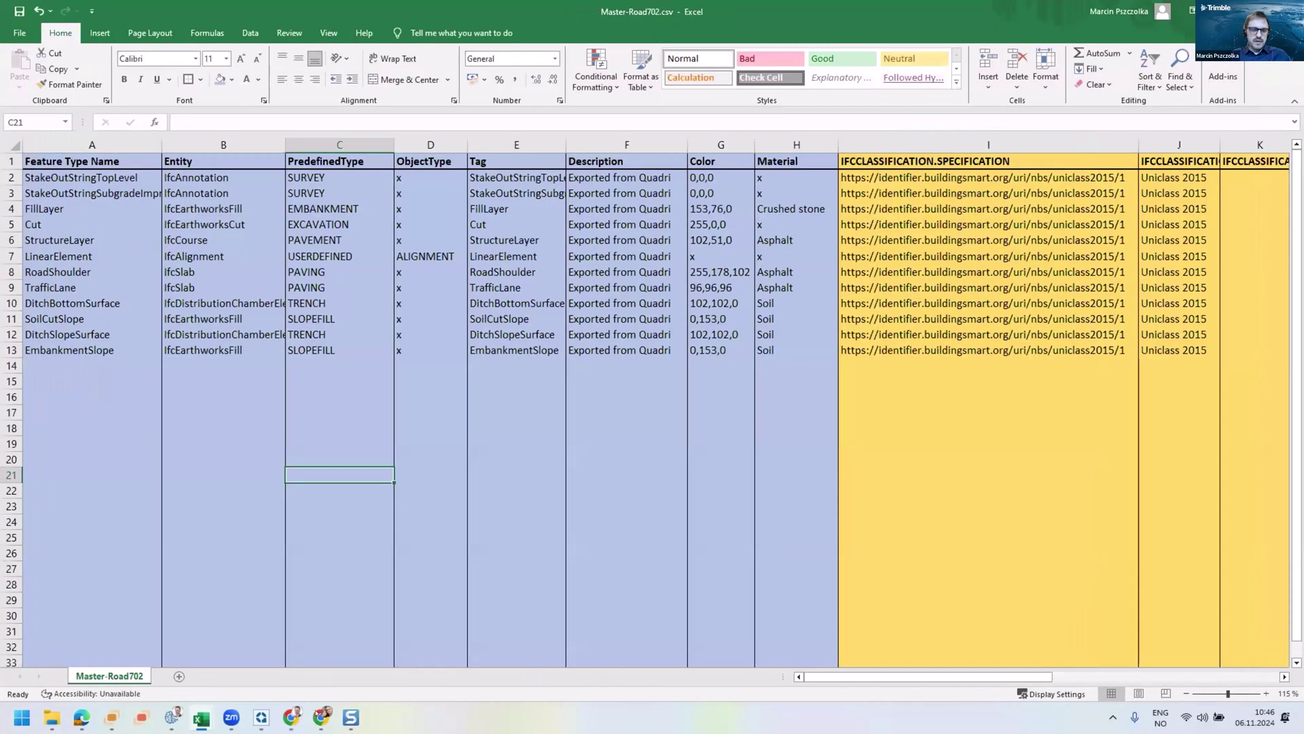
pyautogui.moveTo(289, 719)
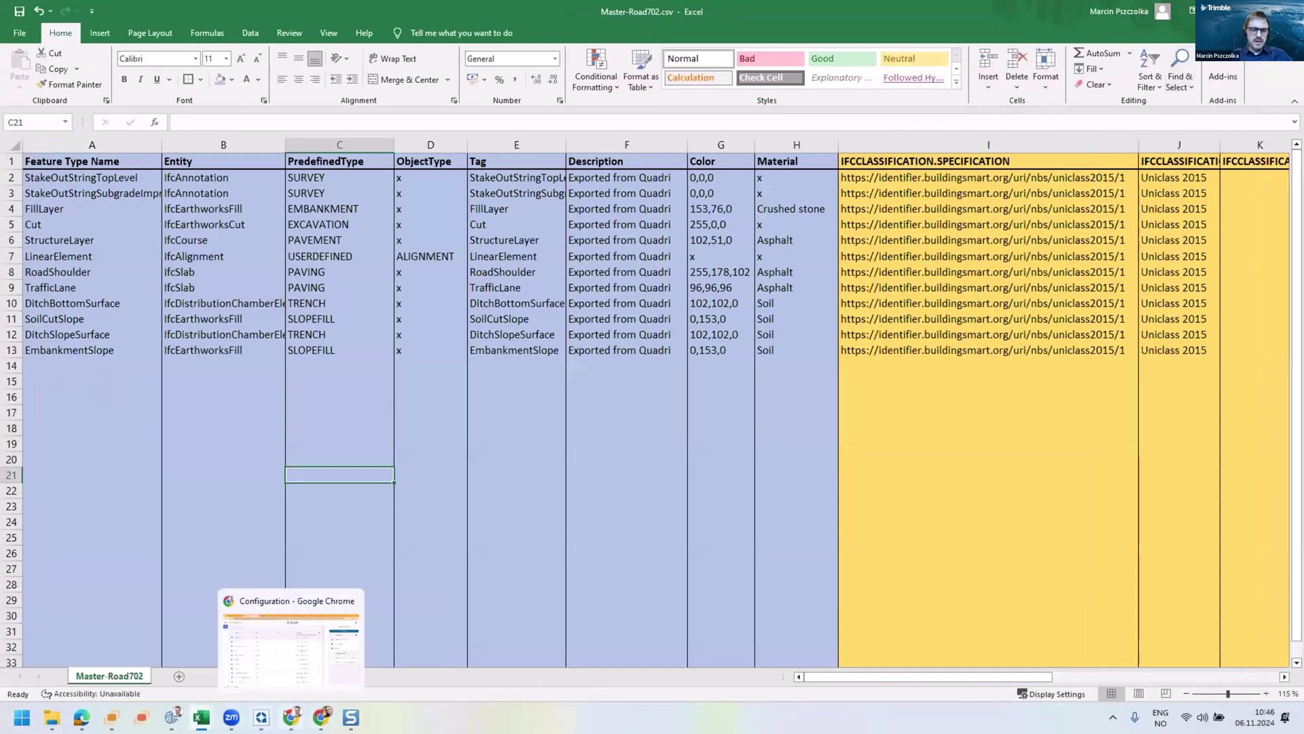
pyautogui.click(291, 642)
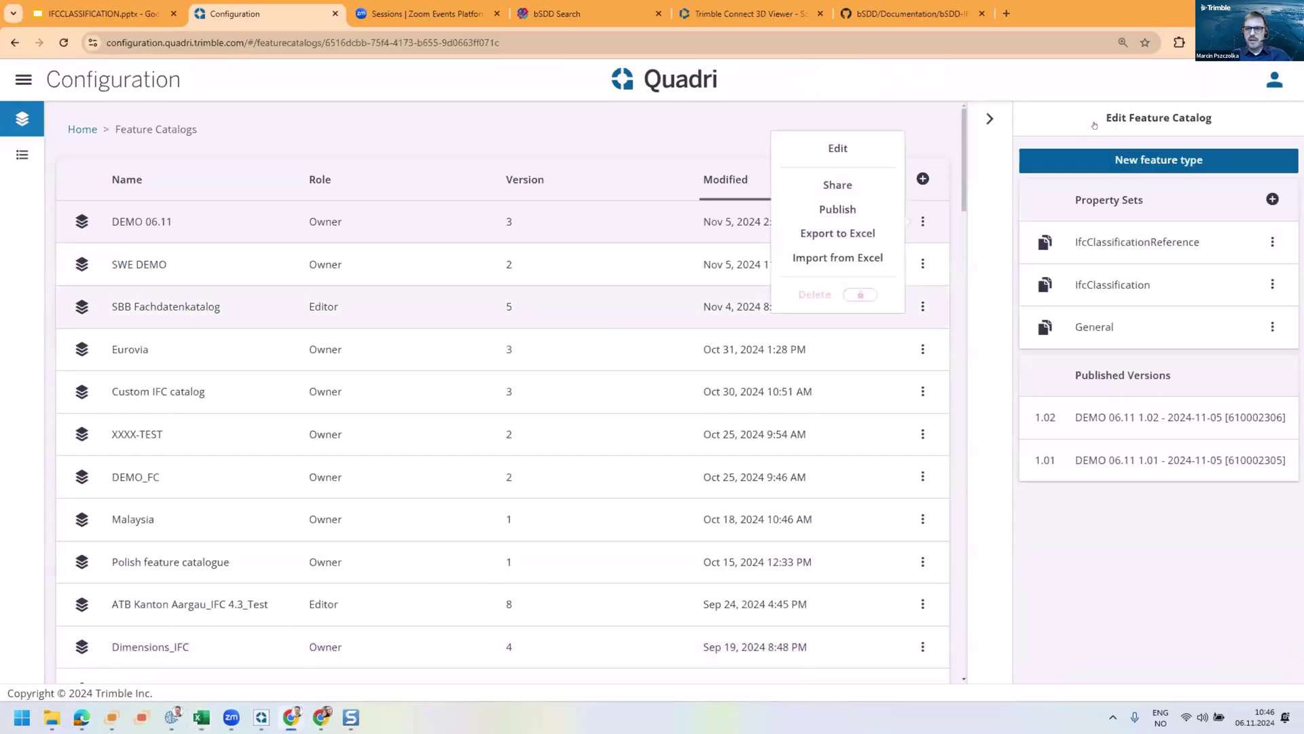
pyautogui.click(981, 192)
pyautogui.click(1272, 242)
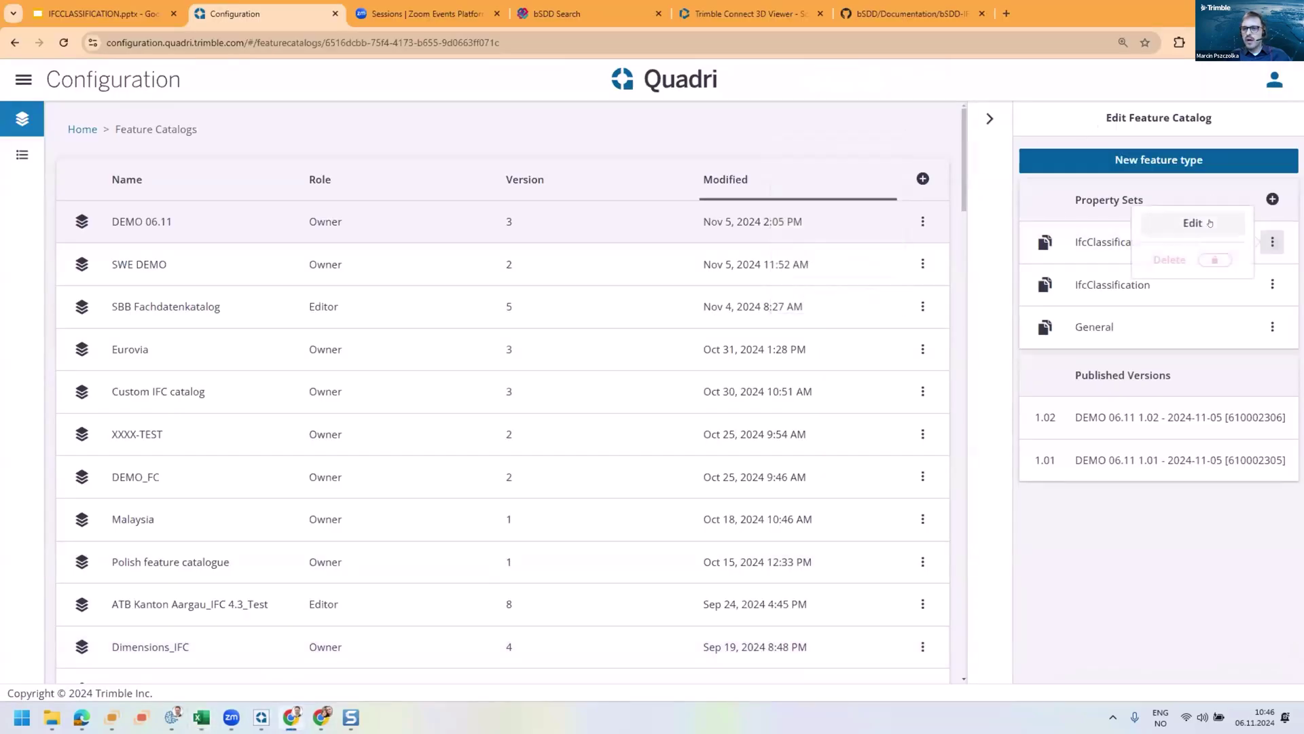
pyautogui.click(1193, 223)
pyautogui.click(676, 147)
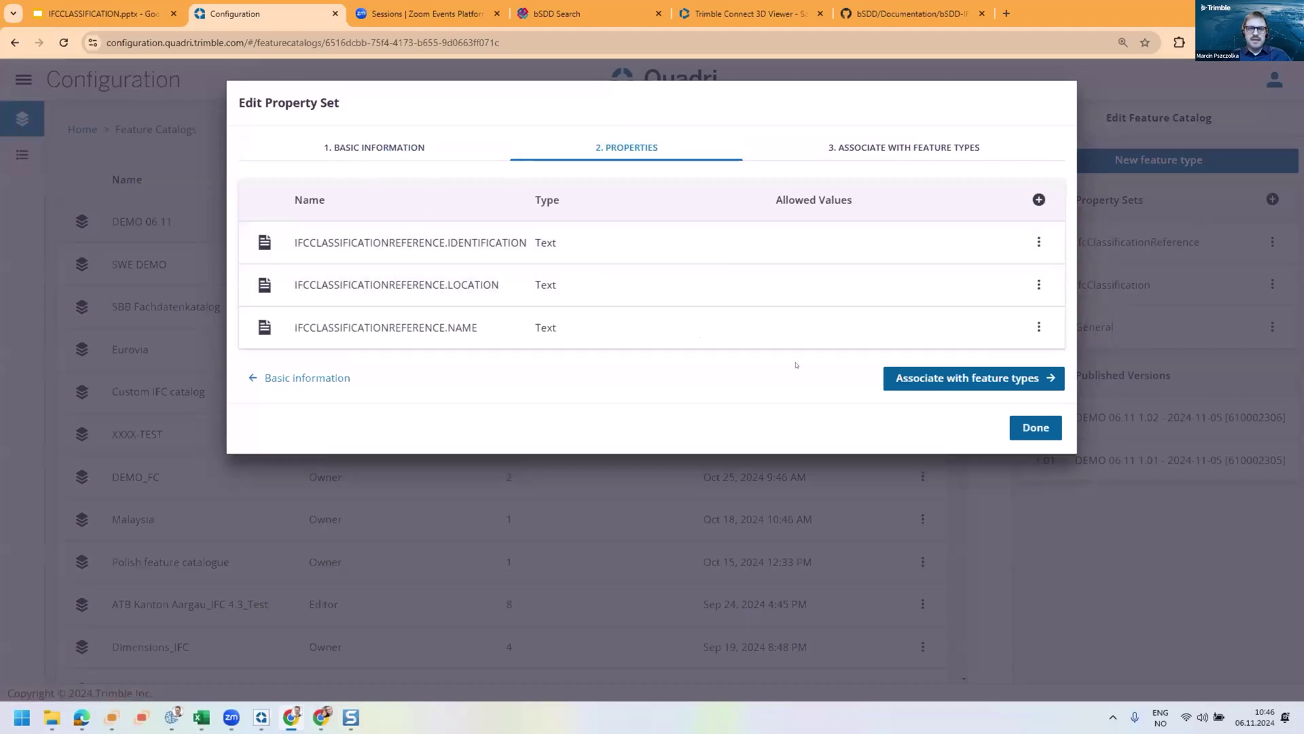
pyautogui.click(1035, 428)
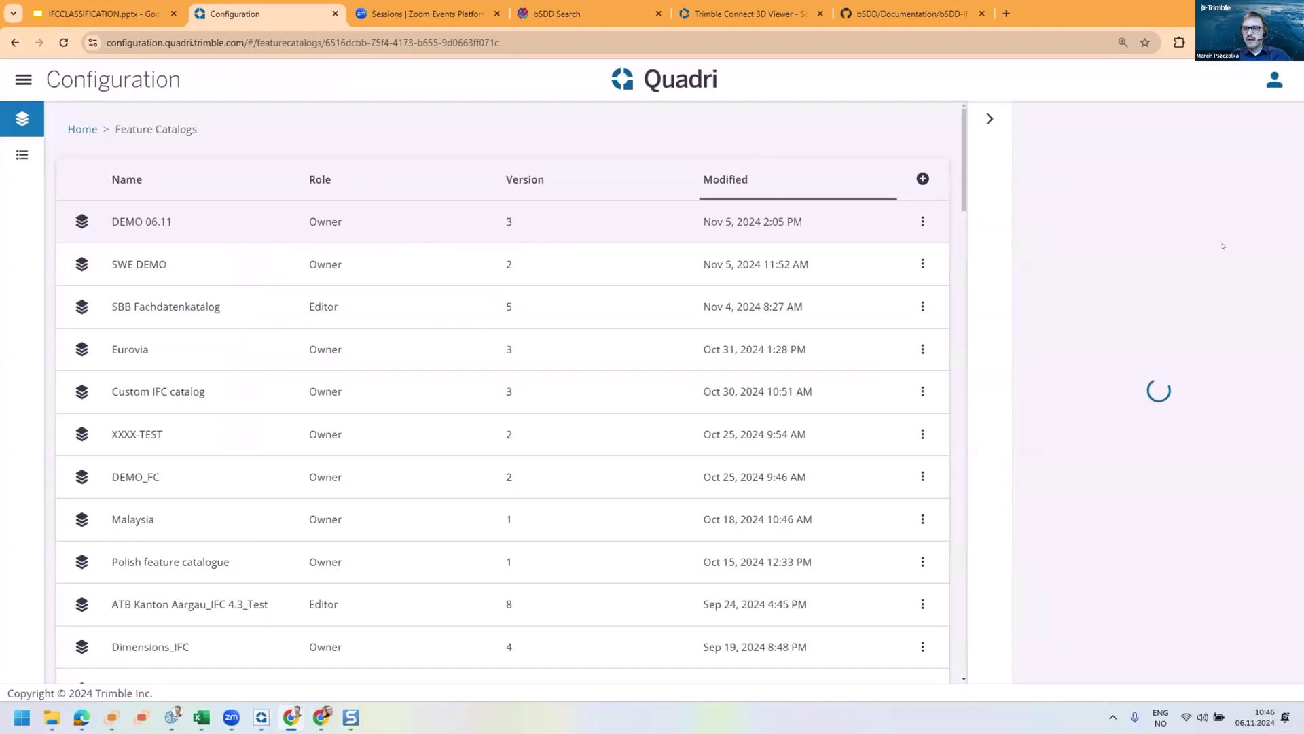
# Step: Review the properties of the General property set and look at the publishing and Excel actions available for the DEMO 06.11 catalog
pyautogui.click(1271, 326)
pyautogui.click(1155, 307)
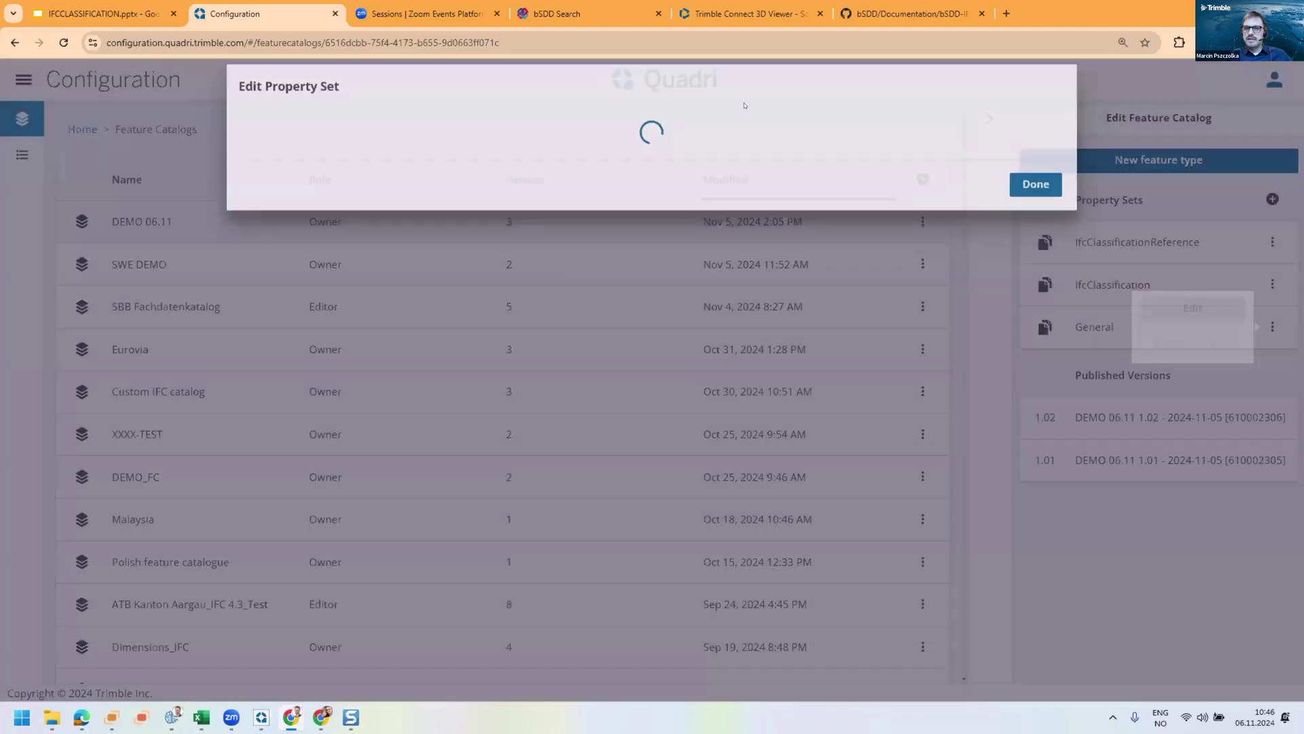
pyautogui.click(656, 155)
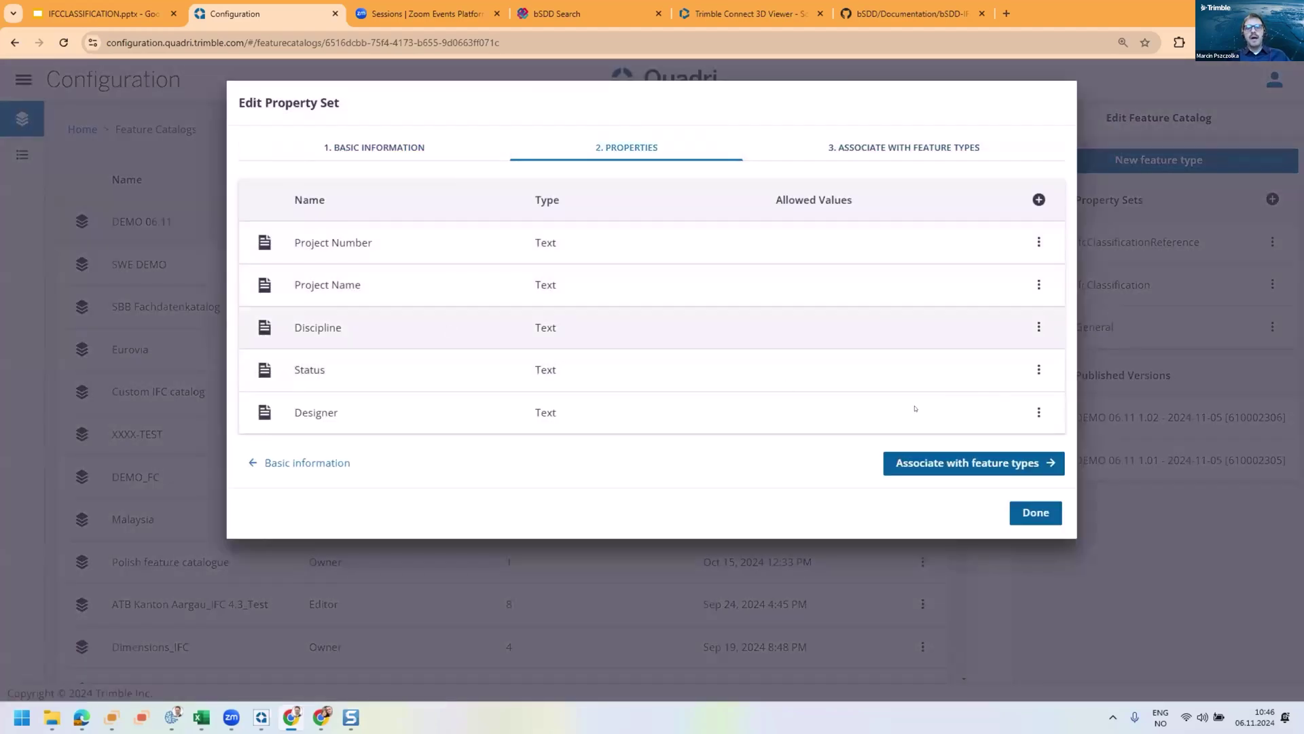
pyautogui.click(1035, 512)
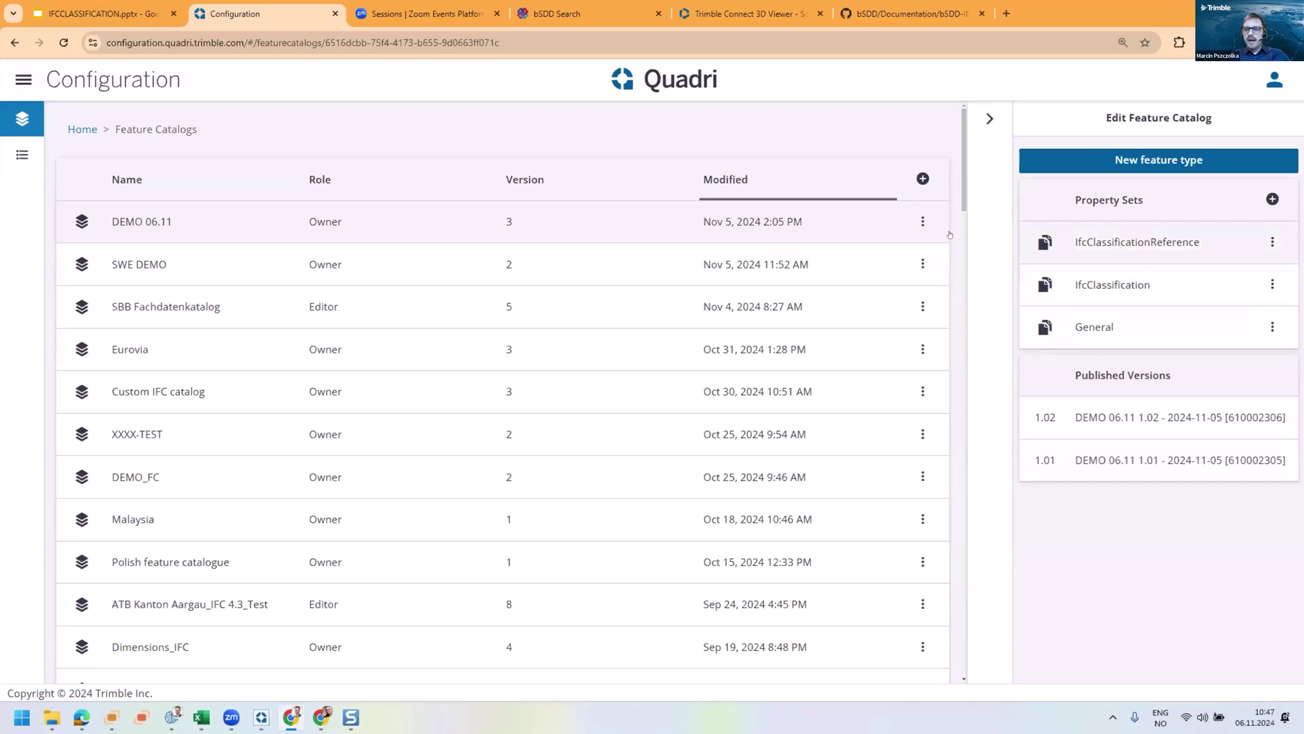
pyautogui.click(923, 222)
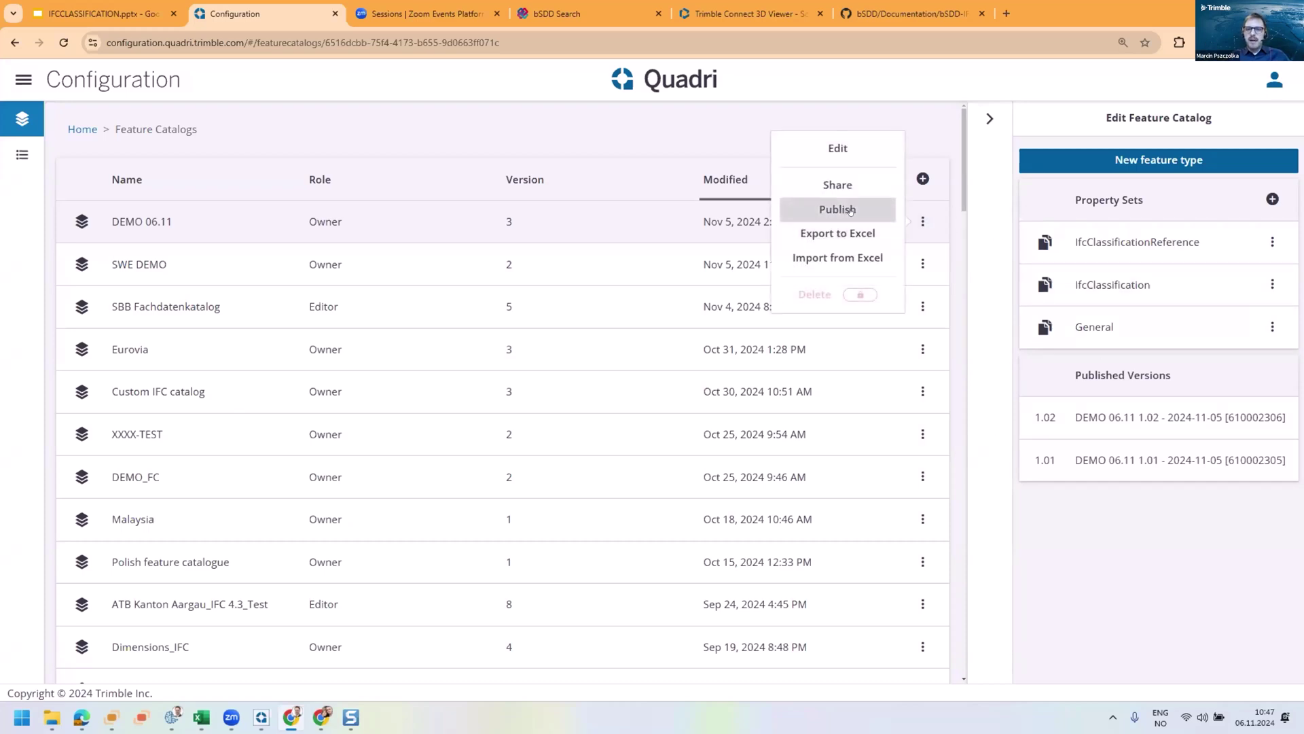
pyautogui.click(1038, 384)
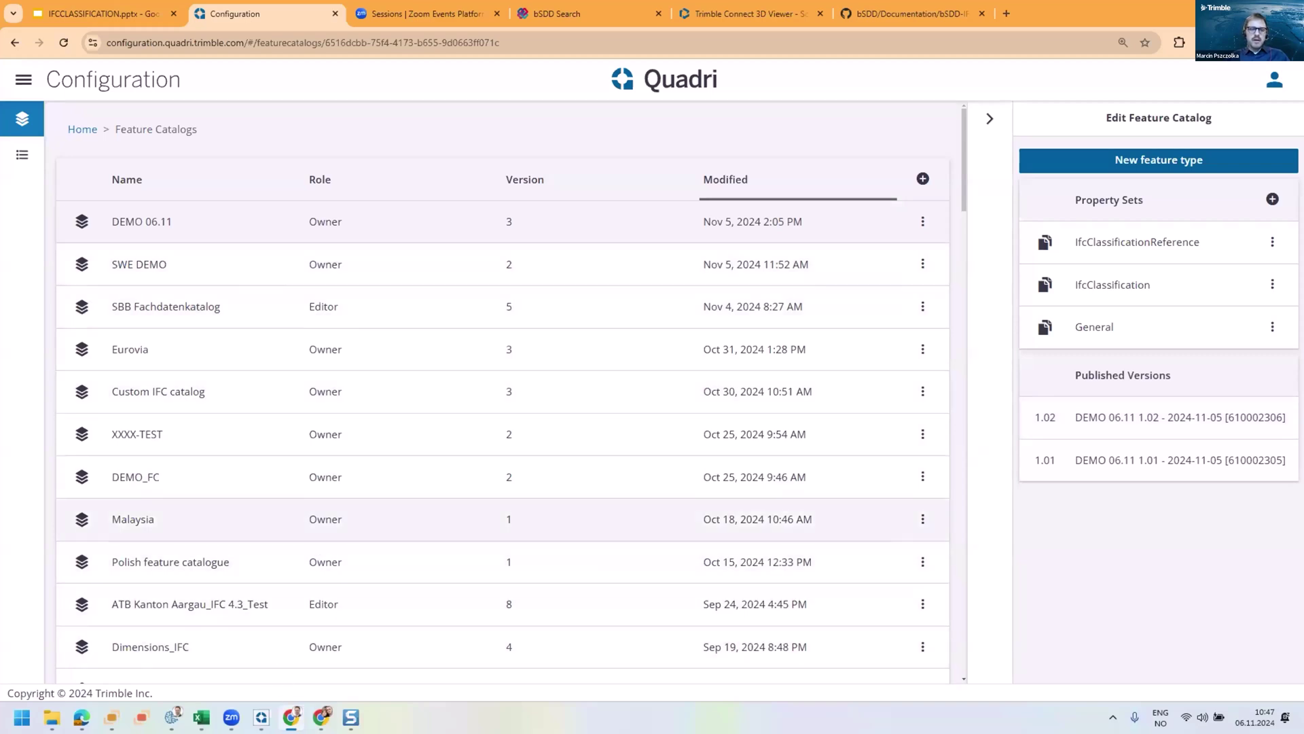
# Step: Switch to the Quadri desktop application and examine the roads, roundabouts and structures of the South Devon - SWE demo model in 3D
pyautogui.click(263, 721)
pyautogui.moveTo(727, 411); pyautogui.dragTo(859, 317)
pyautogui.scroll(10, 859, 317)
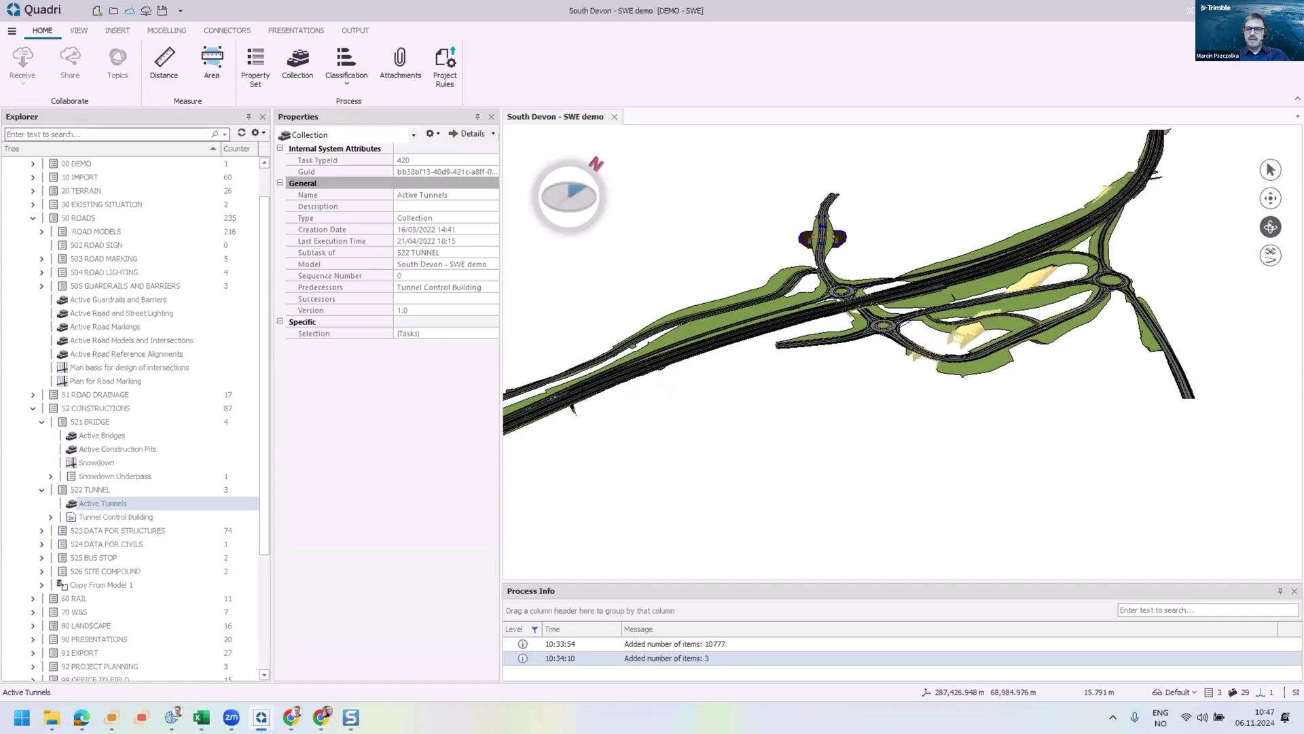
pyautogui.scroll(10, 854, 323)
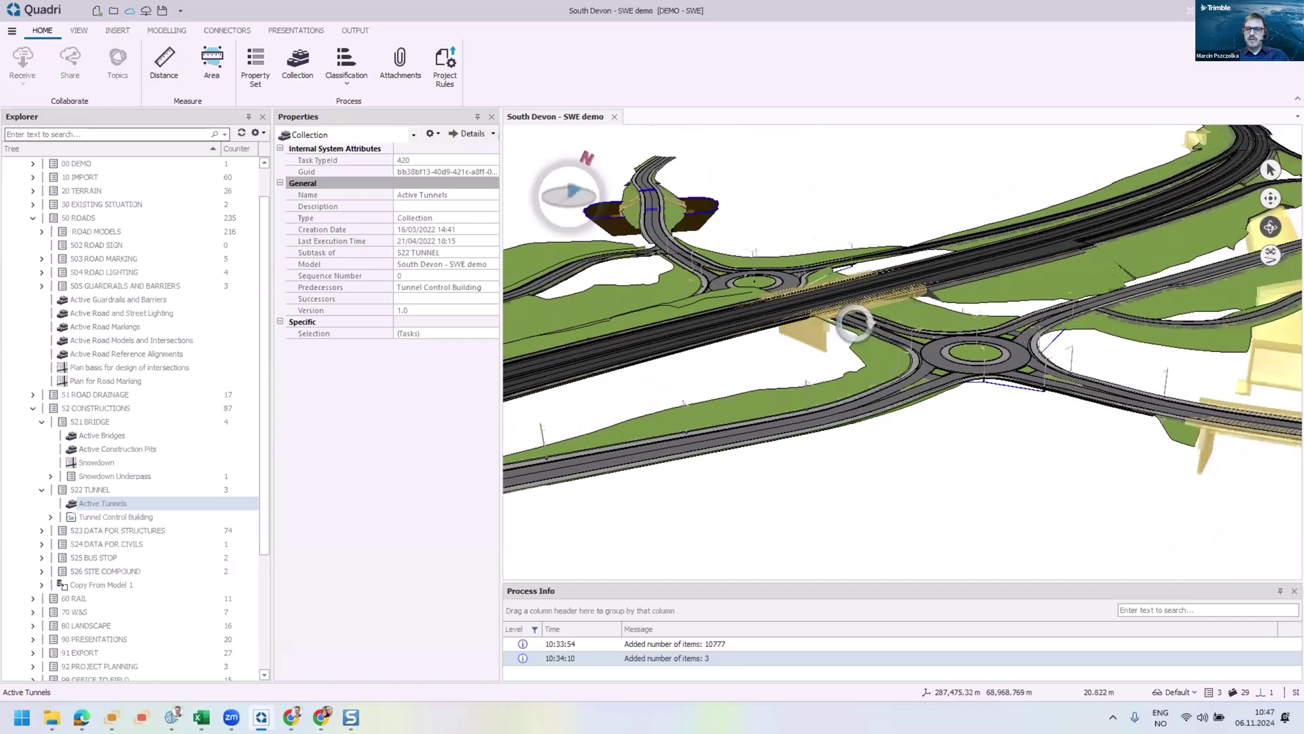
pyautogui.moveTo(935, 369); pyautogui.dragTo(937, 378)
pyautogui.scroll(-10, 902, 353)
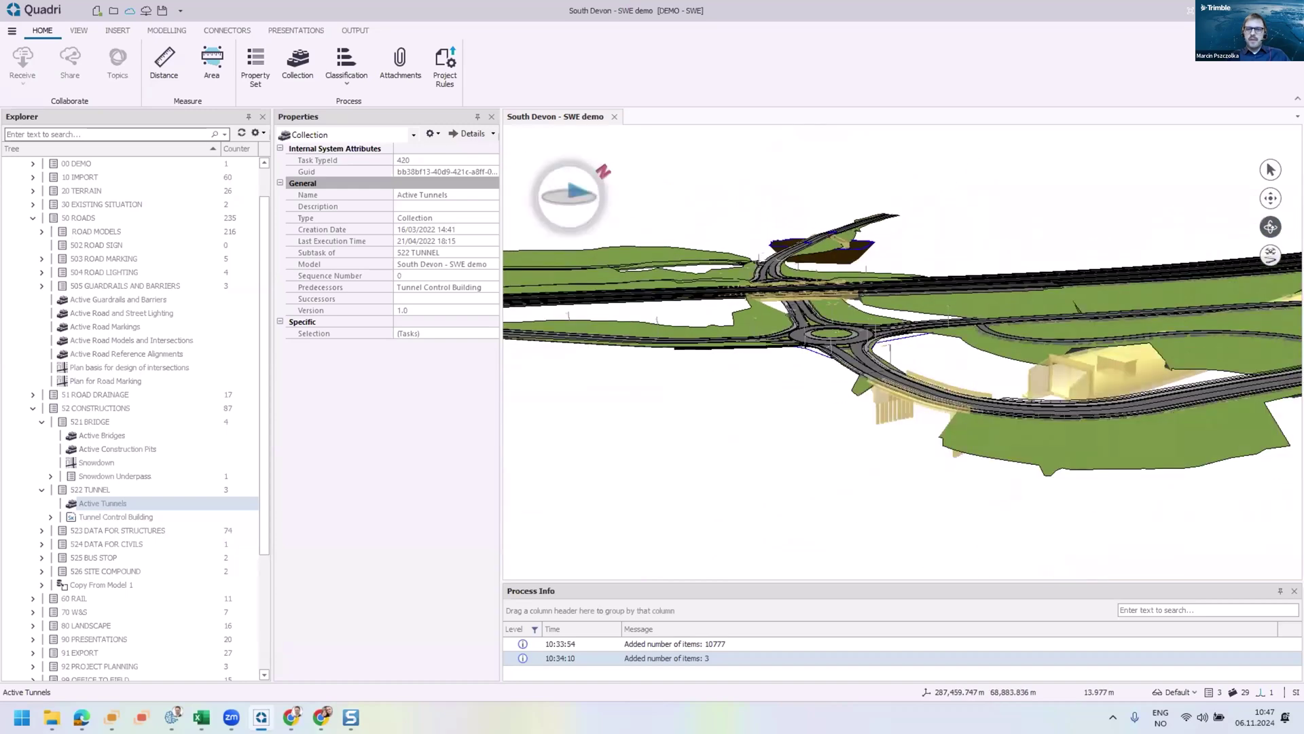
pyautogui.scroll(1, 262, 409)
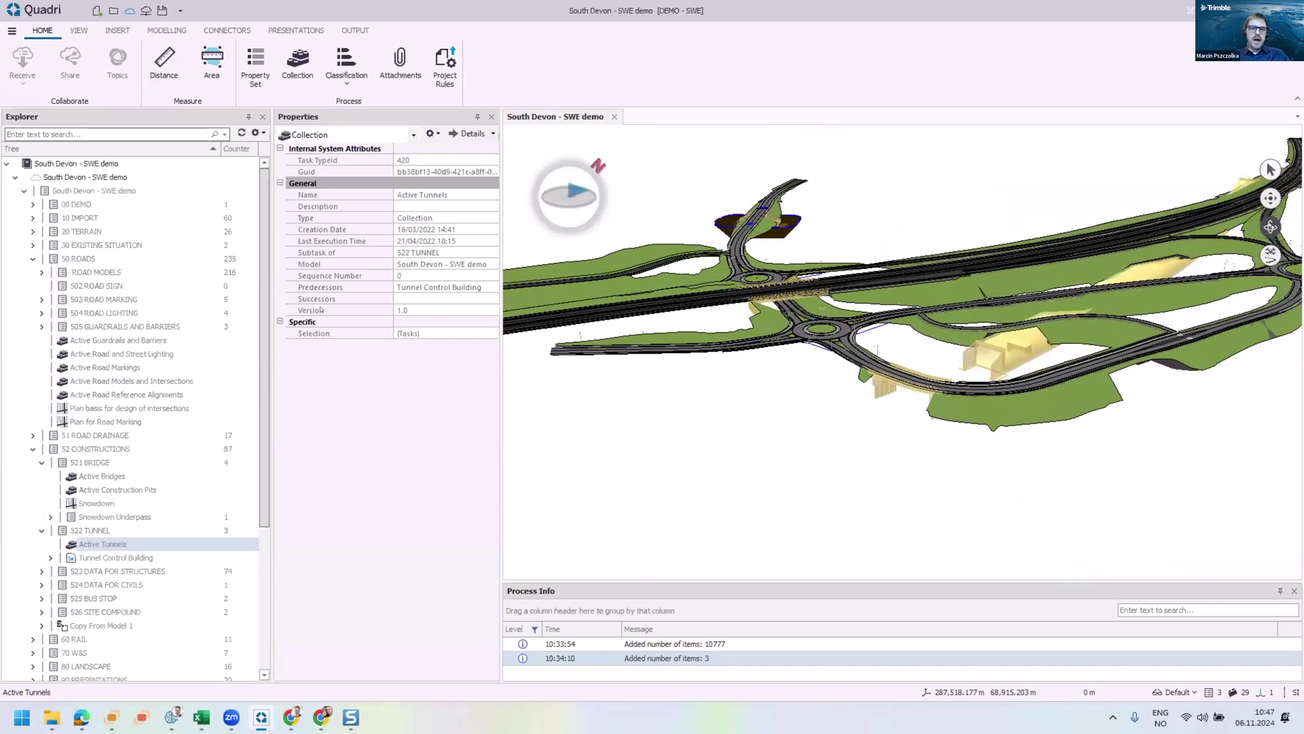
# Step: Collapse the South Devon - SWE demo workset, select the local DEMO - SWE model and widen its properties to read the feature type catalogue
pyautogui.click(14, 178)
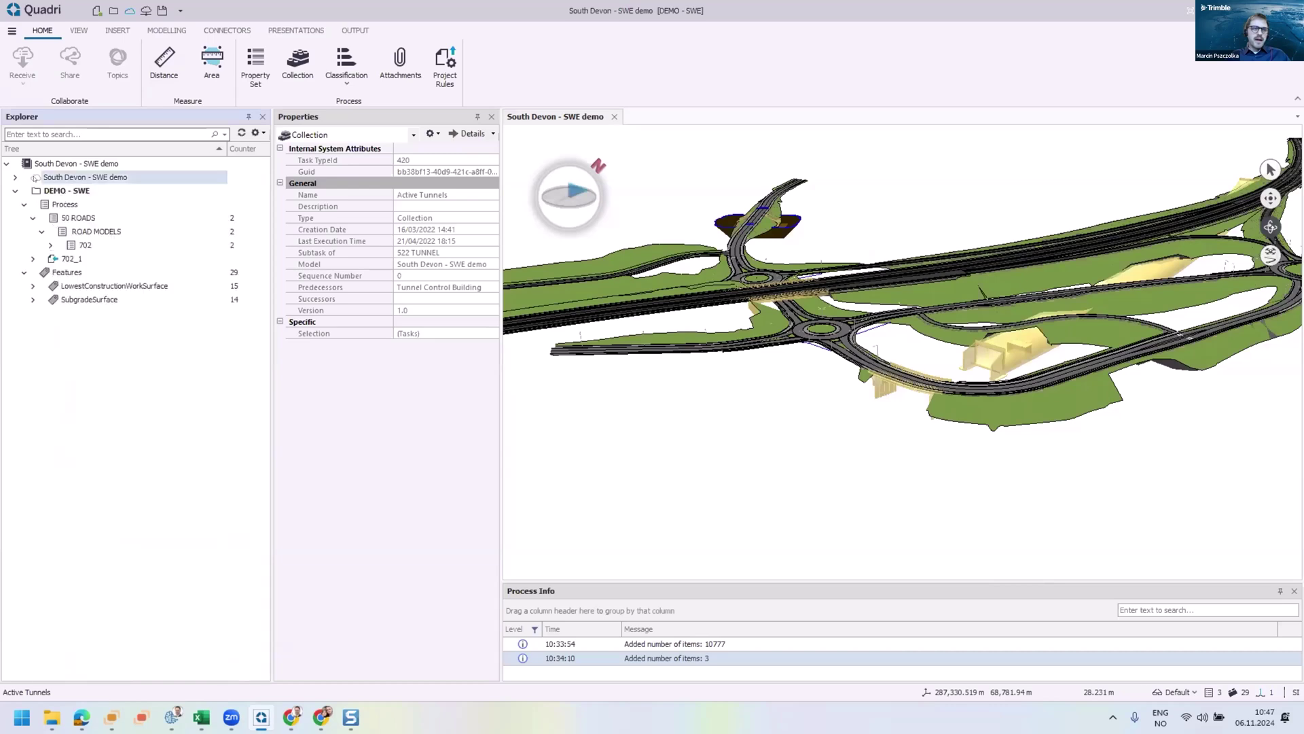
pyautogui.moveTo(845, 291); pyautogui.dragTo(972, 329)
pyautogui.scroll(-3, 985, 299)
pyautogui.click(76, 190)
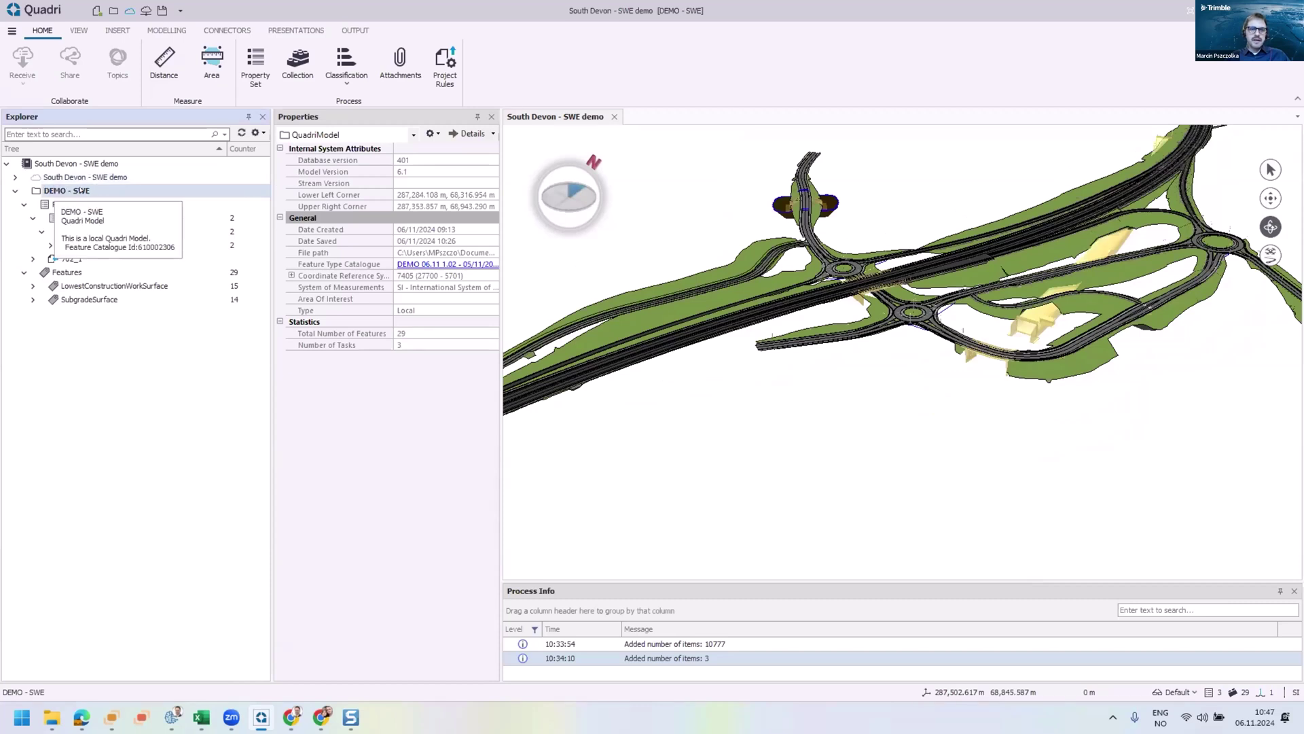
pyautogui.moveTo(501, 263); pyautogui.dragTo(564, 264)
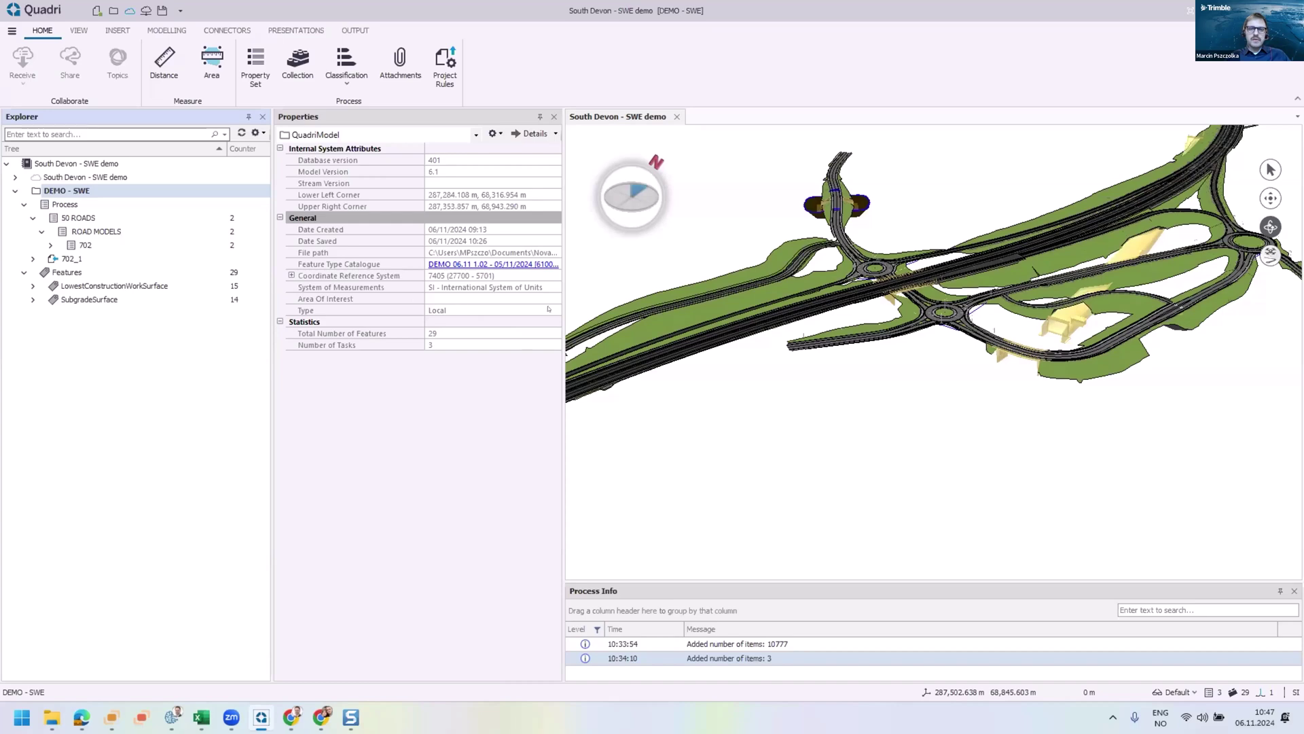
# Step: Open the result of the 702_1 import task in its own 3D view
pyautogui.moveTo(794, 354); pyautogui.dragTo(853, 306)
pyautogui.scroll(4, 854, 303)
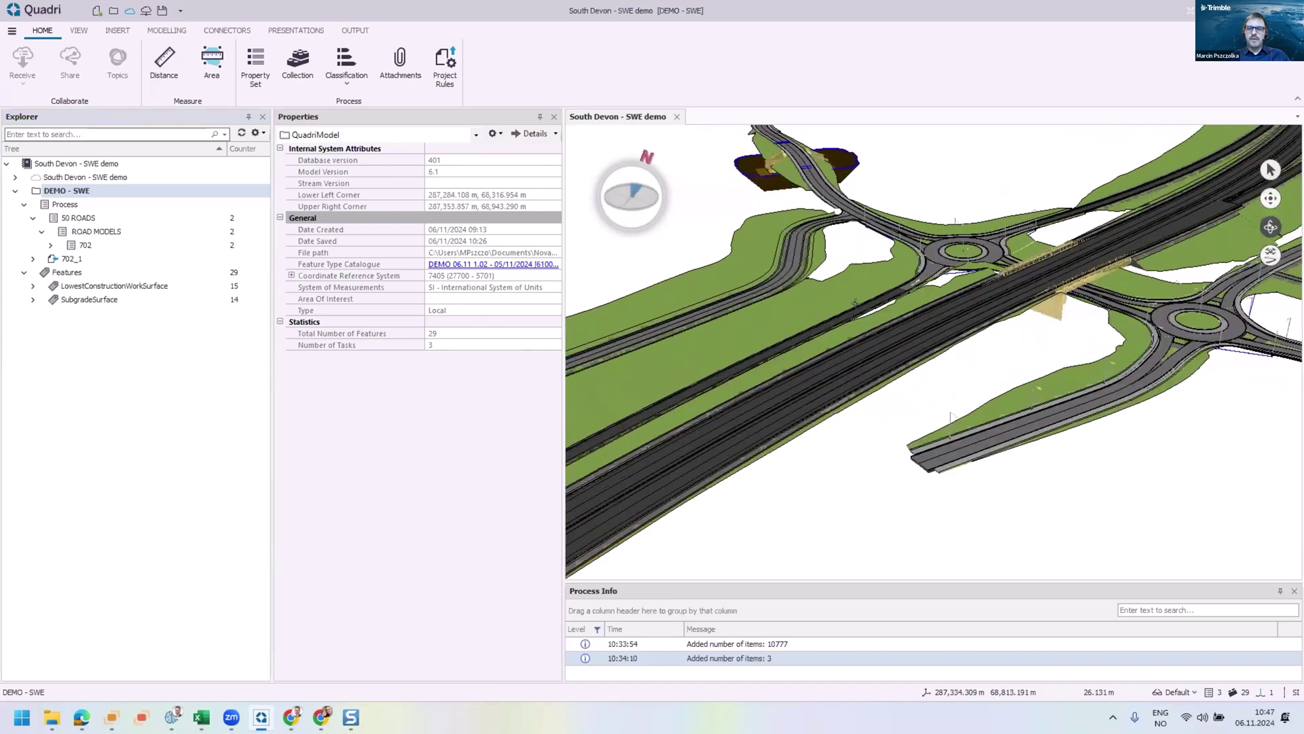
pyautogui.scroll(3, 849, 305)
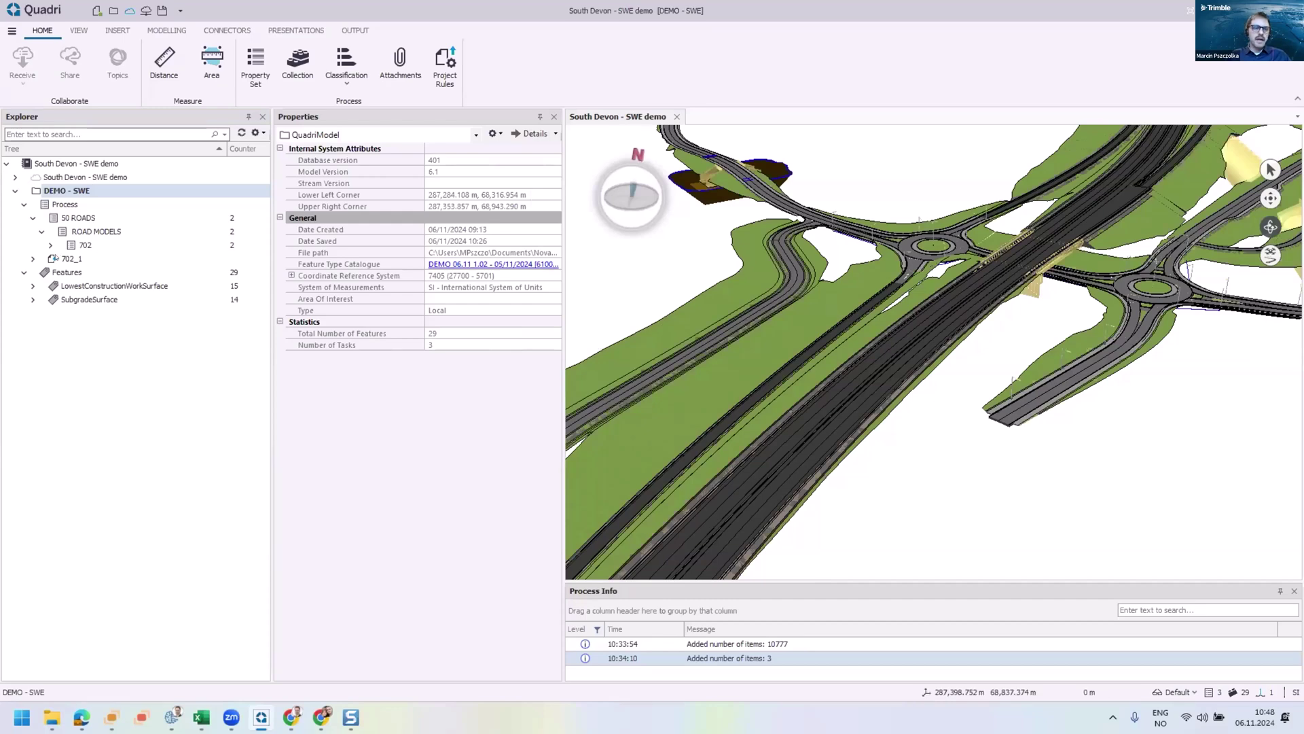
pyautogui.click(61, 259)
pyautogui.rightClick(62, 259)
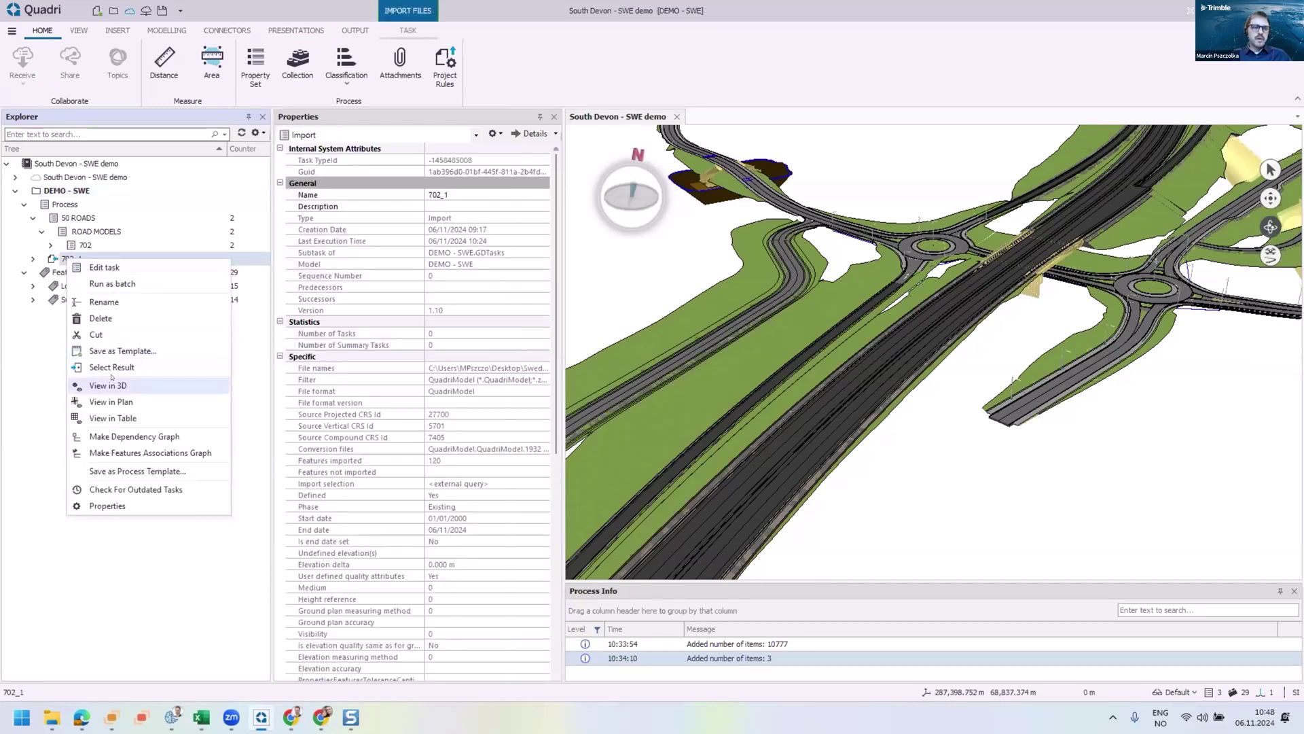
pyautogui.press('Escape')
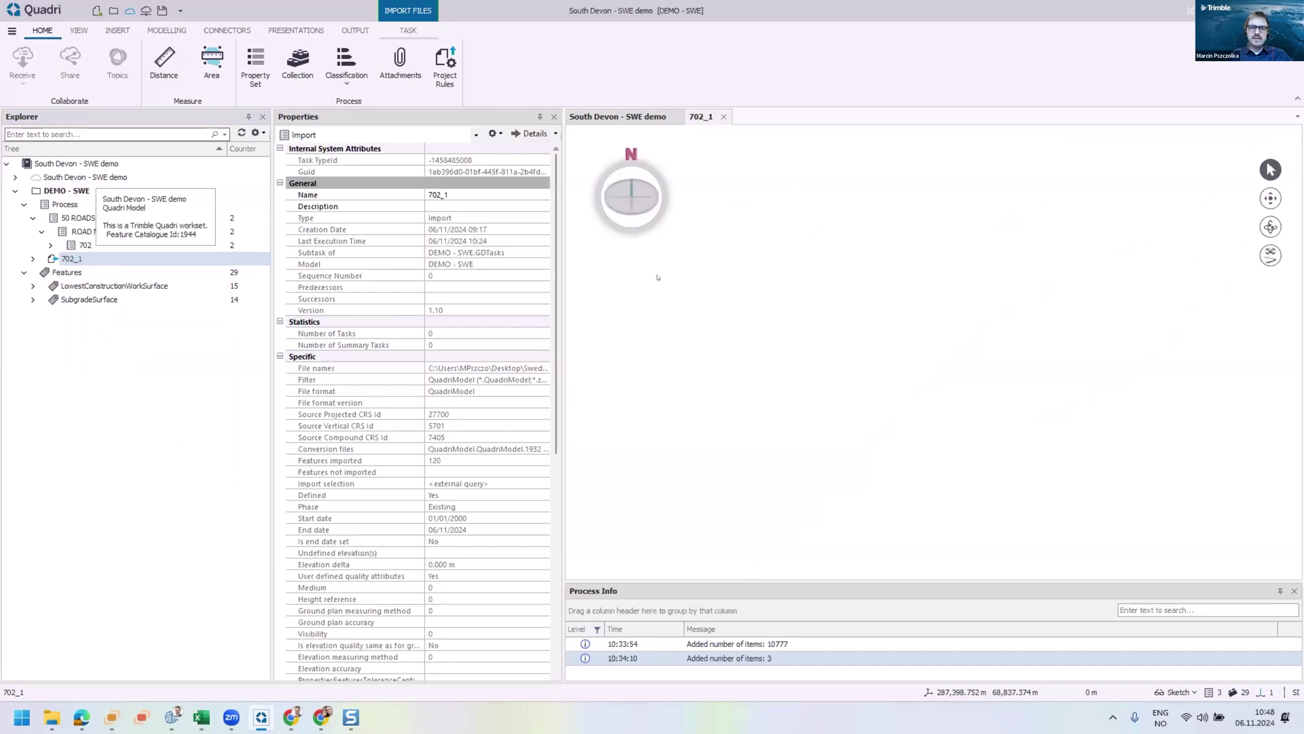
# Step: Try the Default display style on the 702_1 road model and set its 3D view to Basic 3D
pyautogui.click(1185, 693)
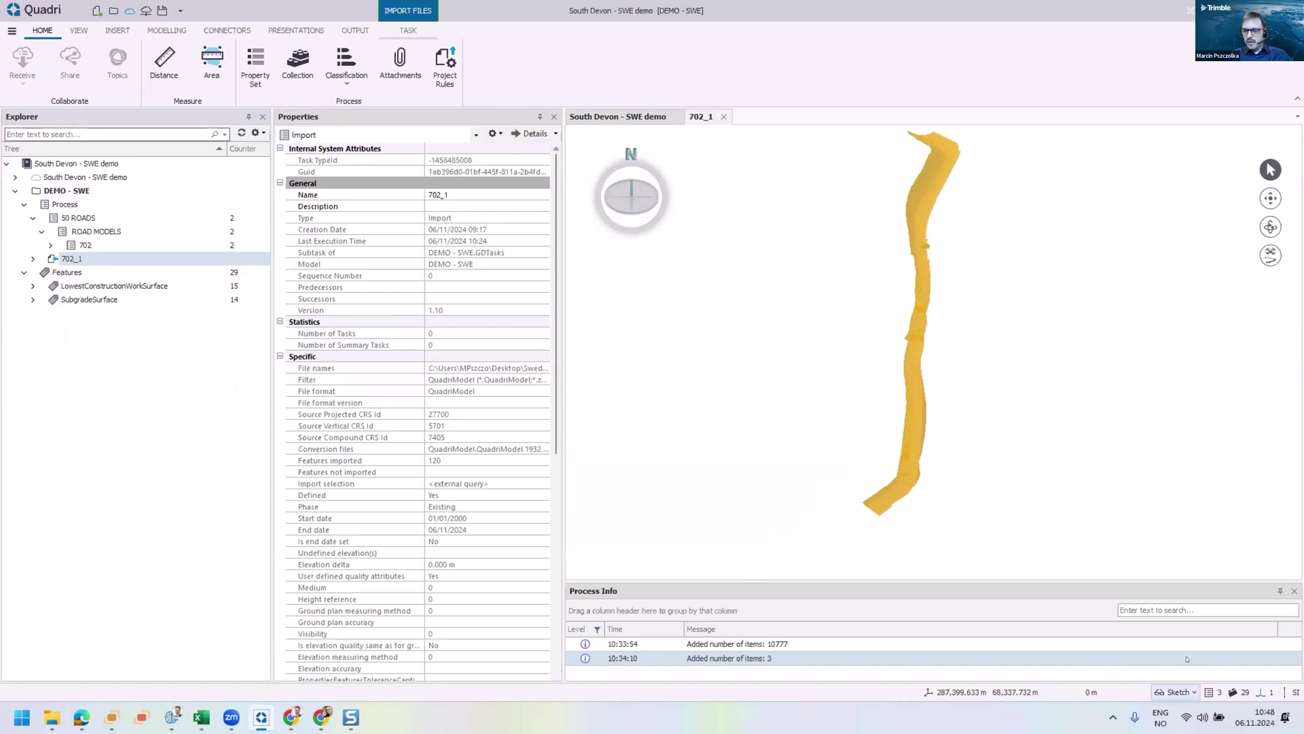
pyautogui.click(1187, 610)
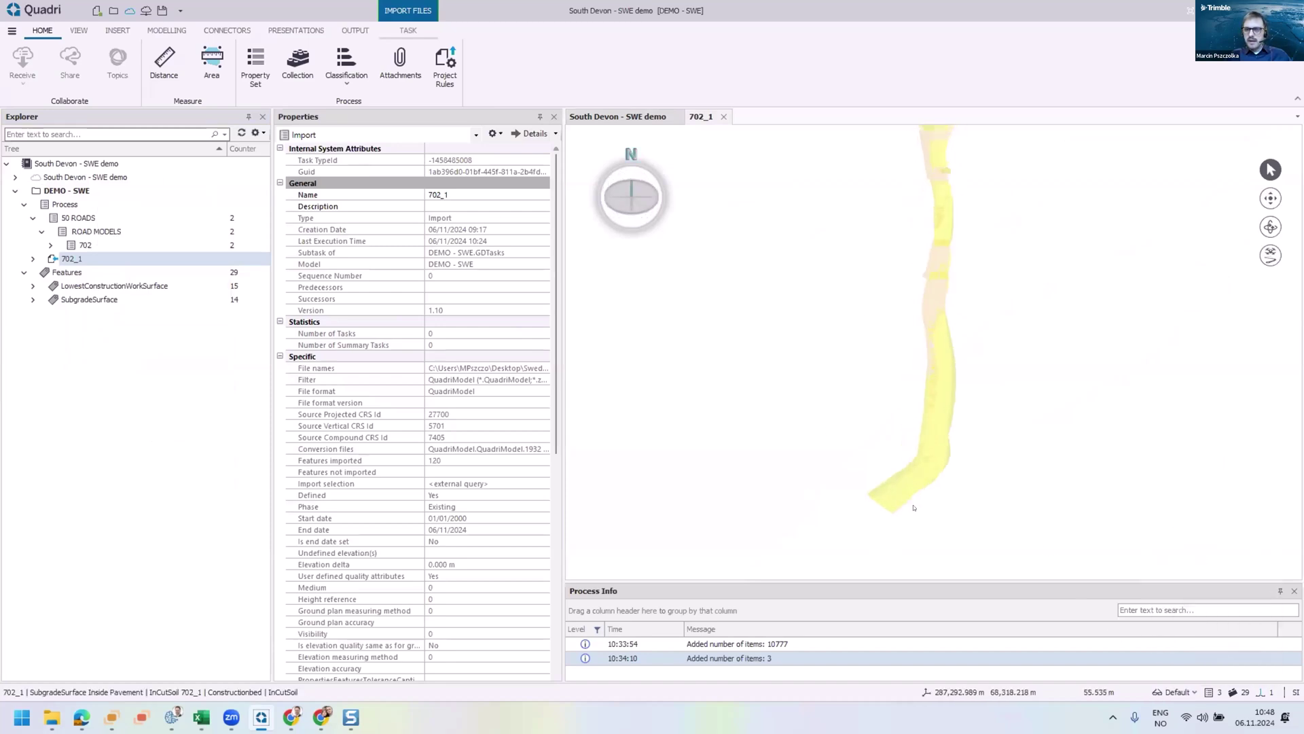
pyautogui.scroll(5, 910, 512)
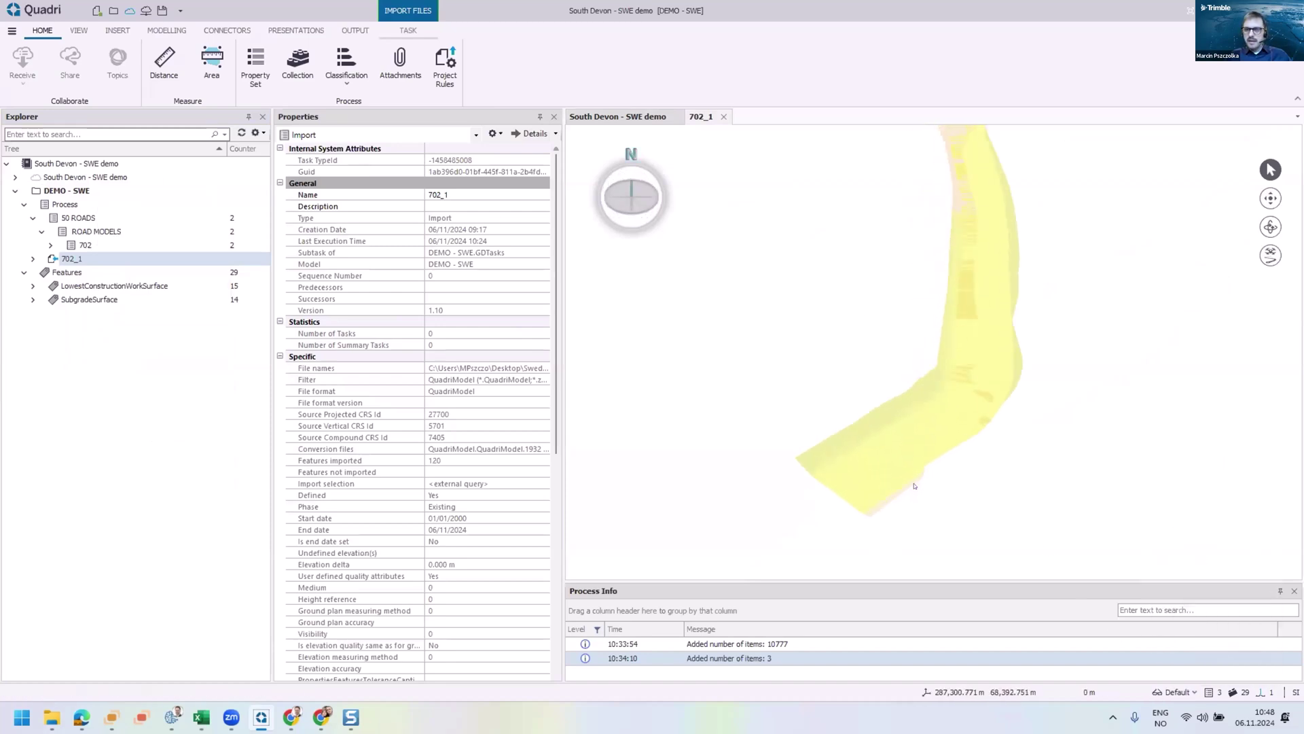
pyautogui.click(1175, 692)
pyautogui.click(1199, 560)
pyautogui.scroll(-2, 1026, 349)
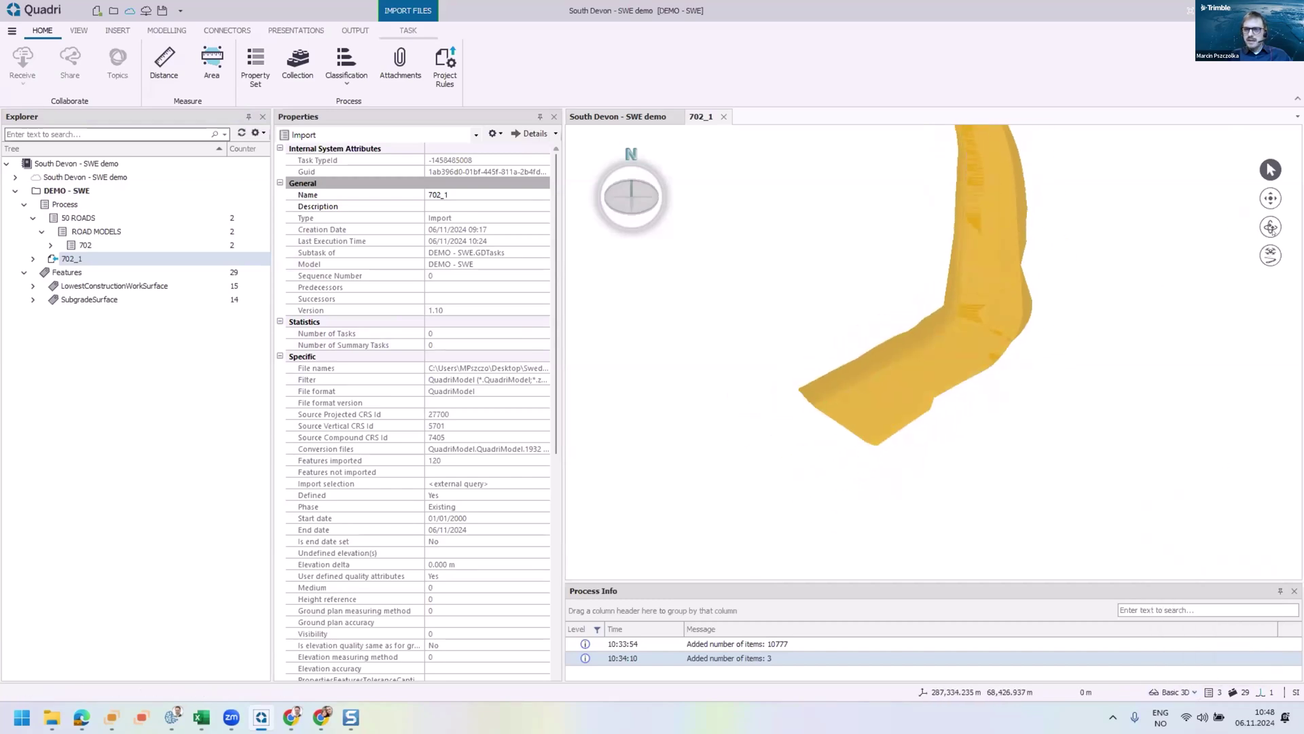
pyautogui.moveTo(932, 335); pyautogui.dragTo(894, 405, button='middle')
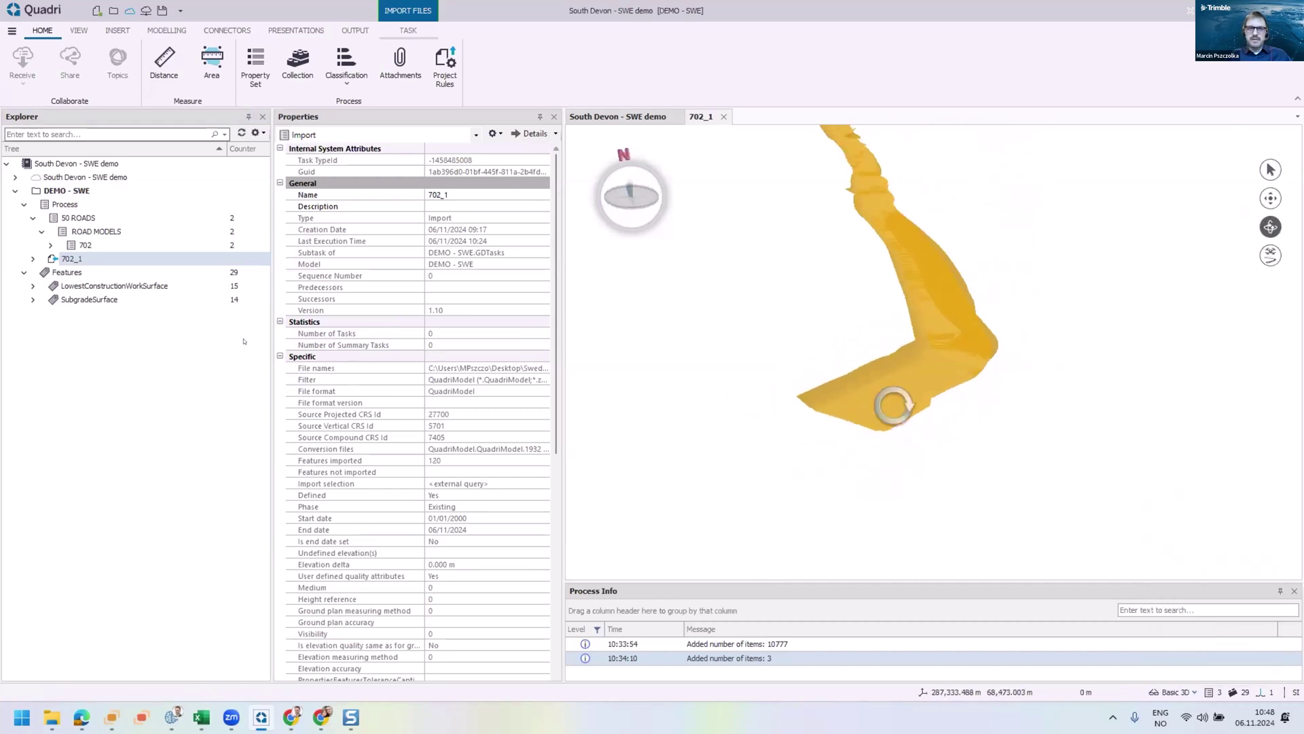
# Step: Expand the 702_1 import task, open it for editing and finish it to run the import again
pyautogui.click(31, 258)
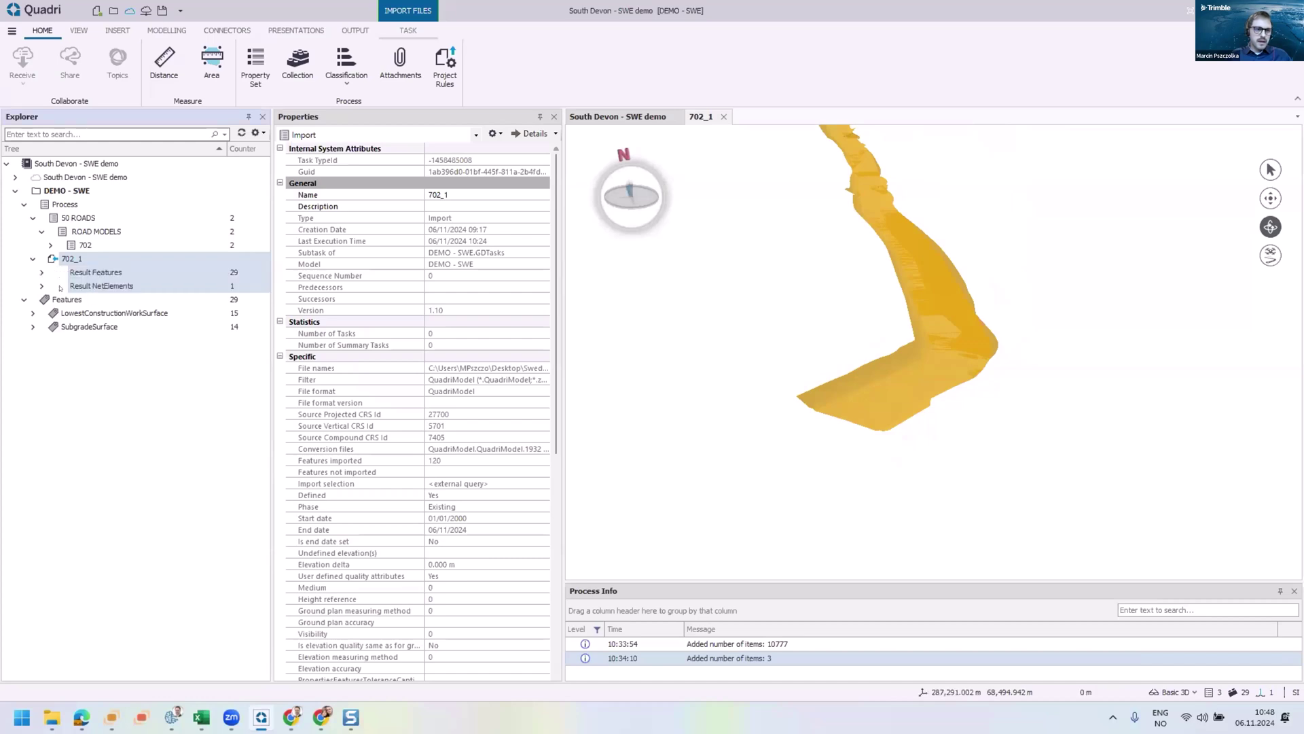
pyautogui.rightClick(80, 261)
pyautogui.click(108, 271)
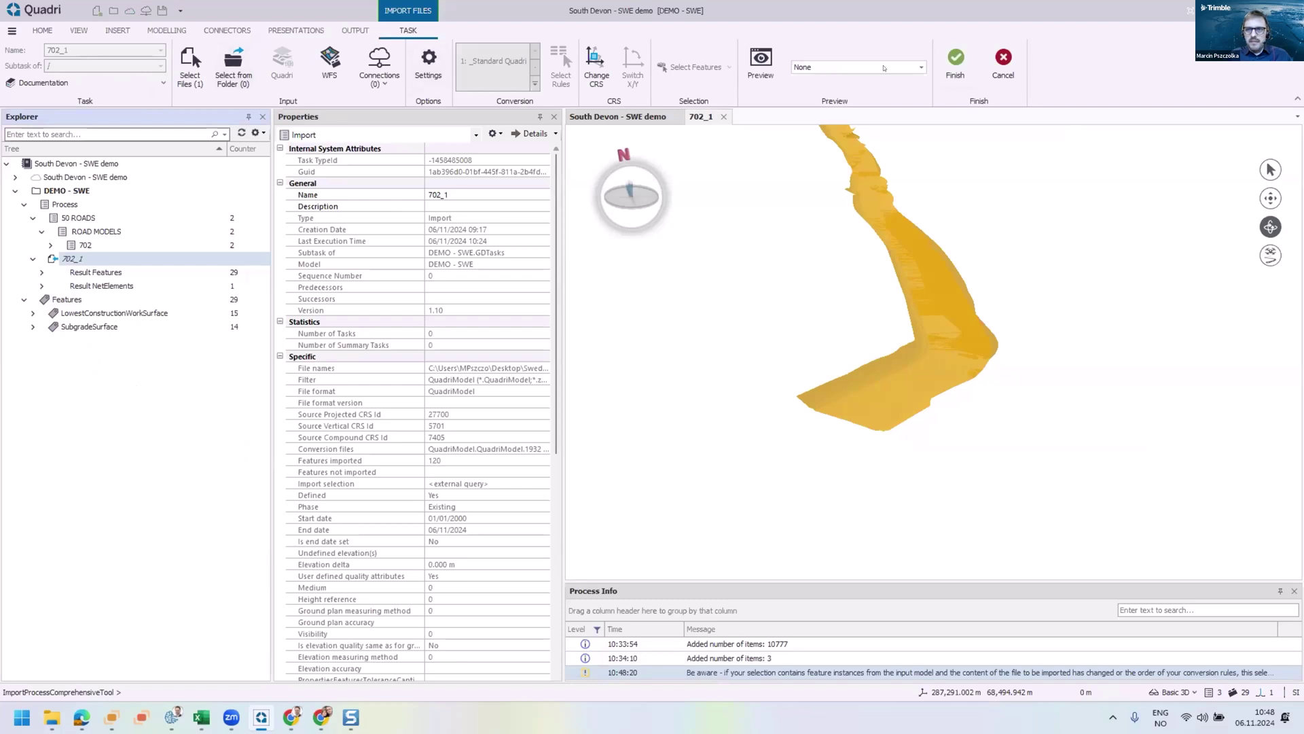
pyautogui.click(955, 64)
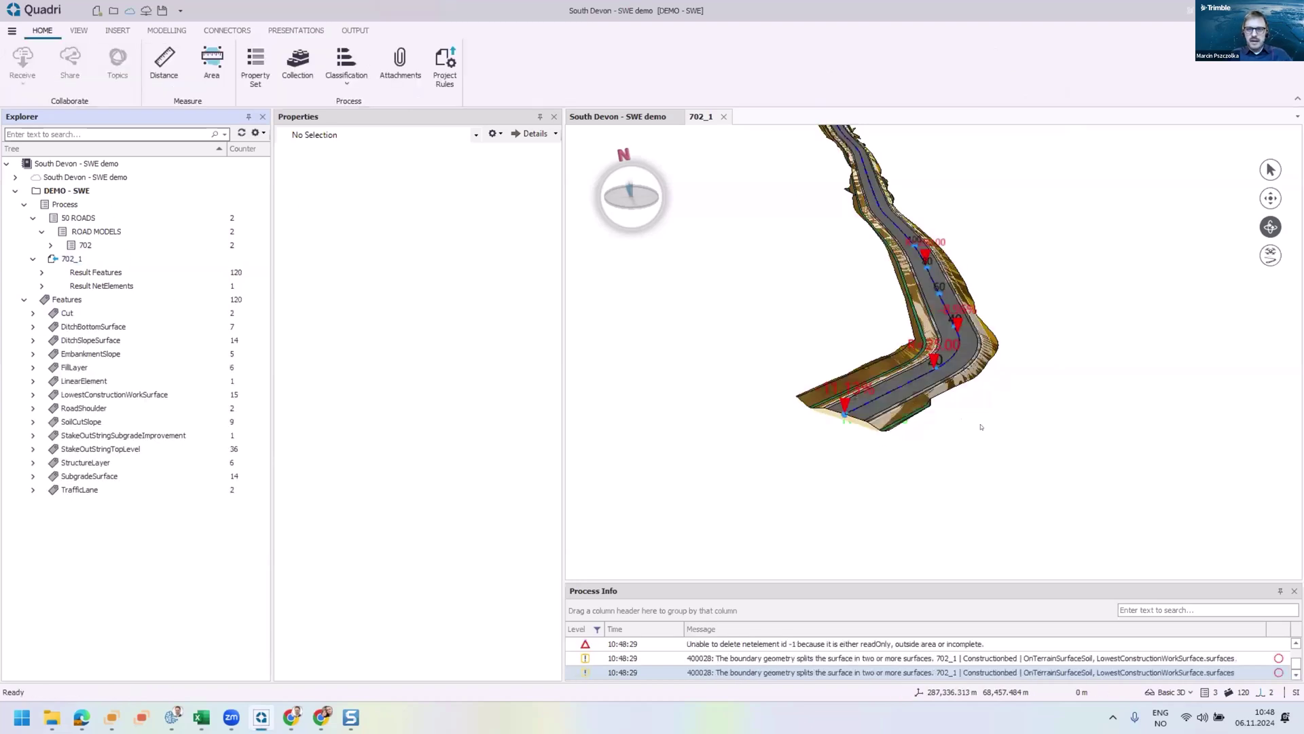
# Step: Expand the Result Features of 702_1 and look over the Cut, DitchBottomSurface and DitchSlopeSurface types beside an enlarged view of the road
pyautogui.scroll(2, 964, 431)
pyautogui.moveTo(918, 442); pyautogui.dragTo(780, 389)
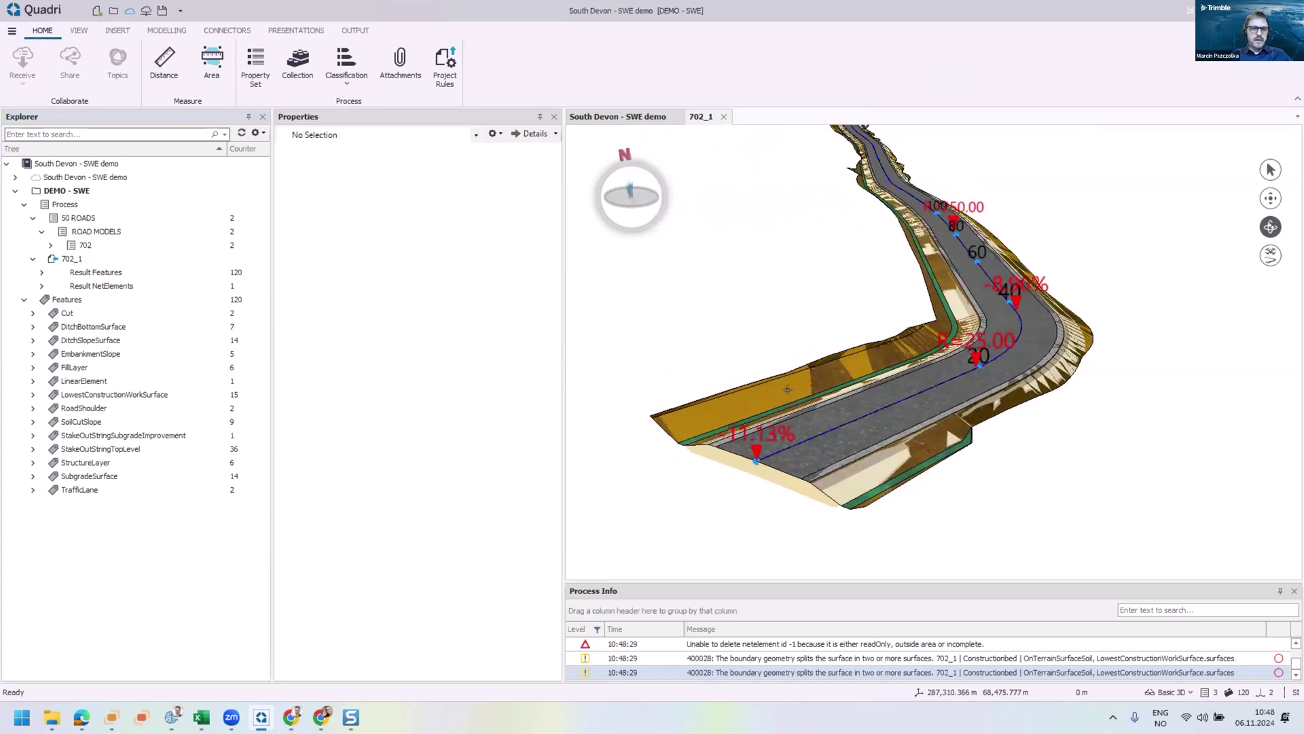
pyautogui.doubleClick(124, 273)
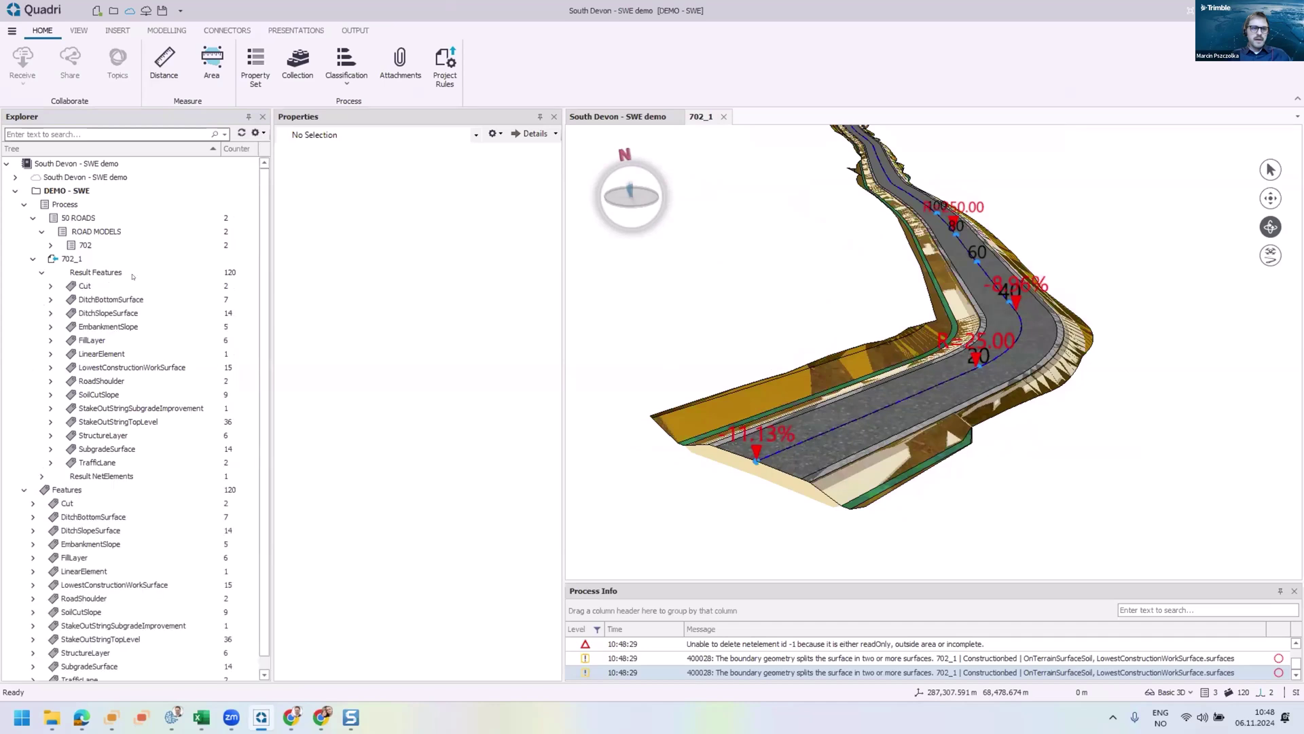
pyautogui.click(89, 287)
pyautogui.click(102, 299)
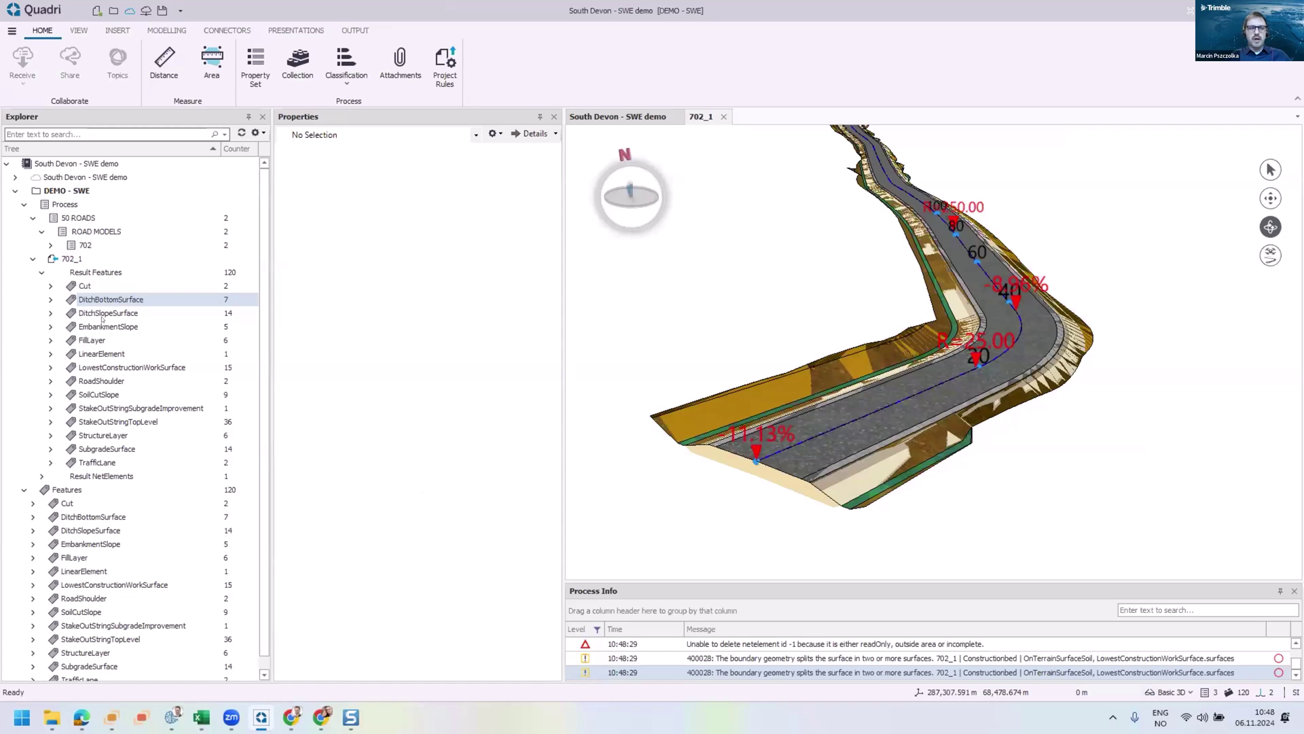
pyautogui.click(101, 317)
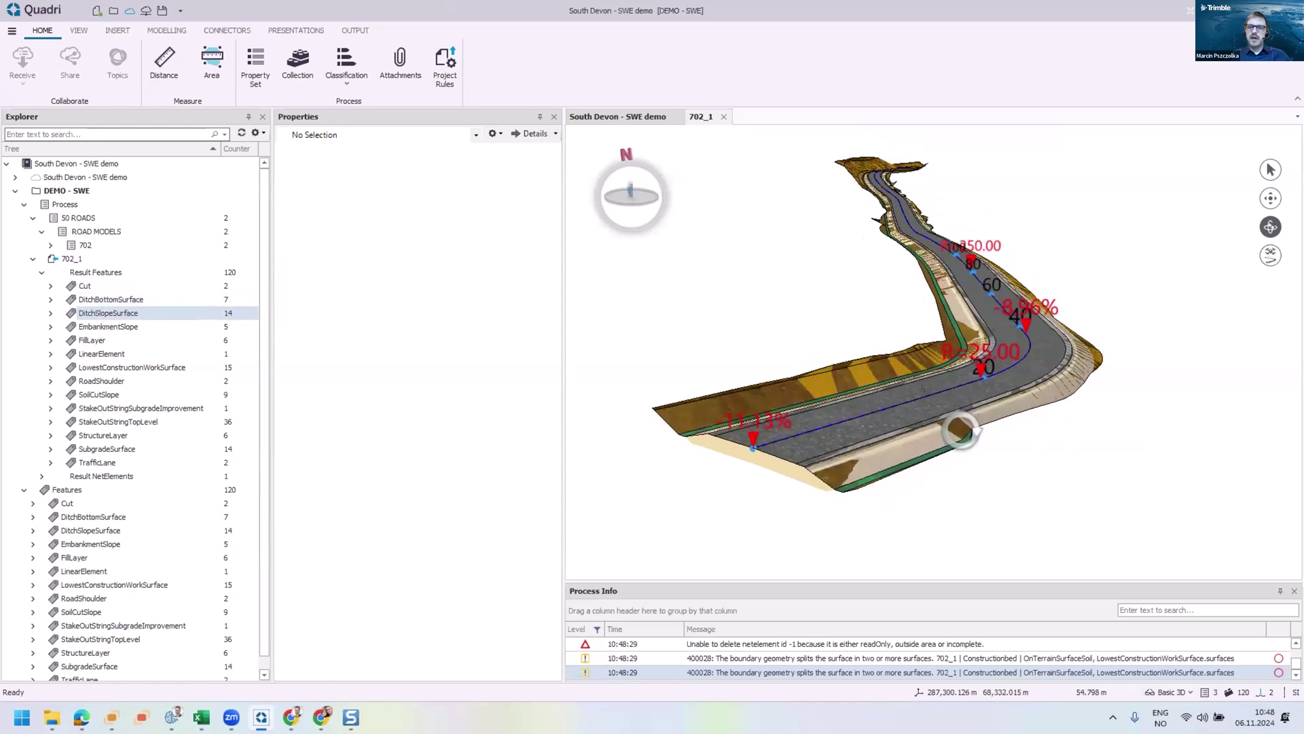
pyautogui.moveTo(559, 353); pyautogui.dragTo(484, 353)
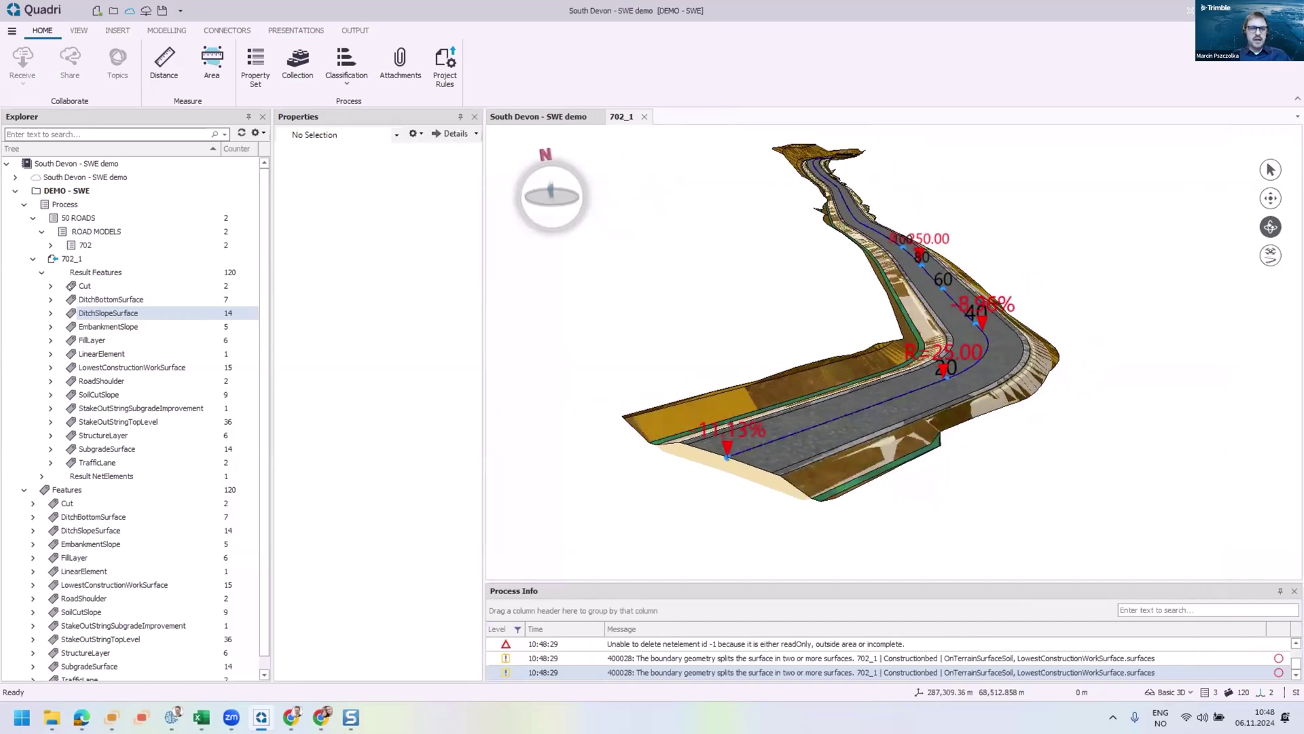
# Step: Select the Base course 1 structure layer in the 3D view and examine its IfcClassification and IfcClassificationReference properties in a widened property list
pyautogui.click(68, 286)
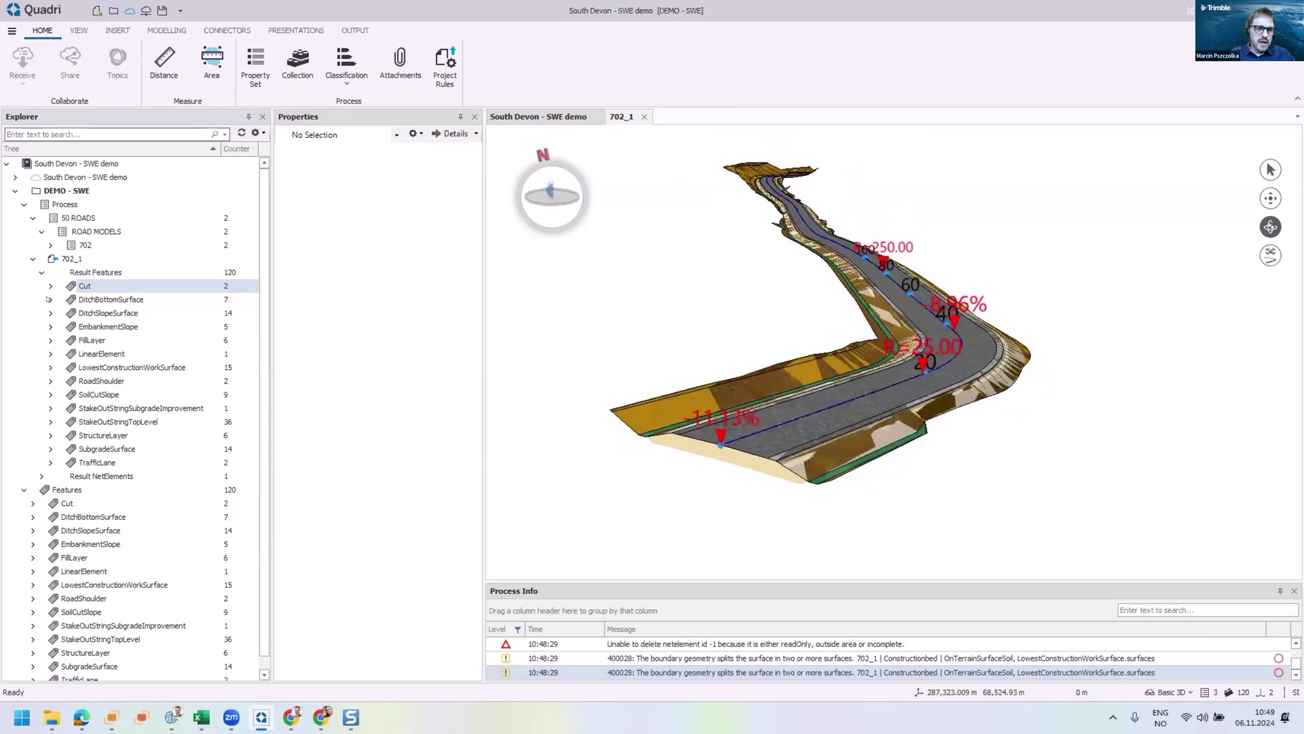
pyautogui.click(1269, 170)
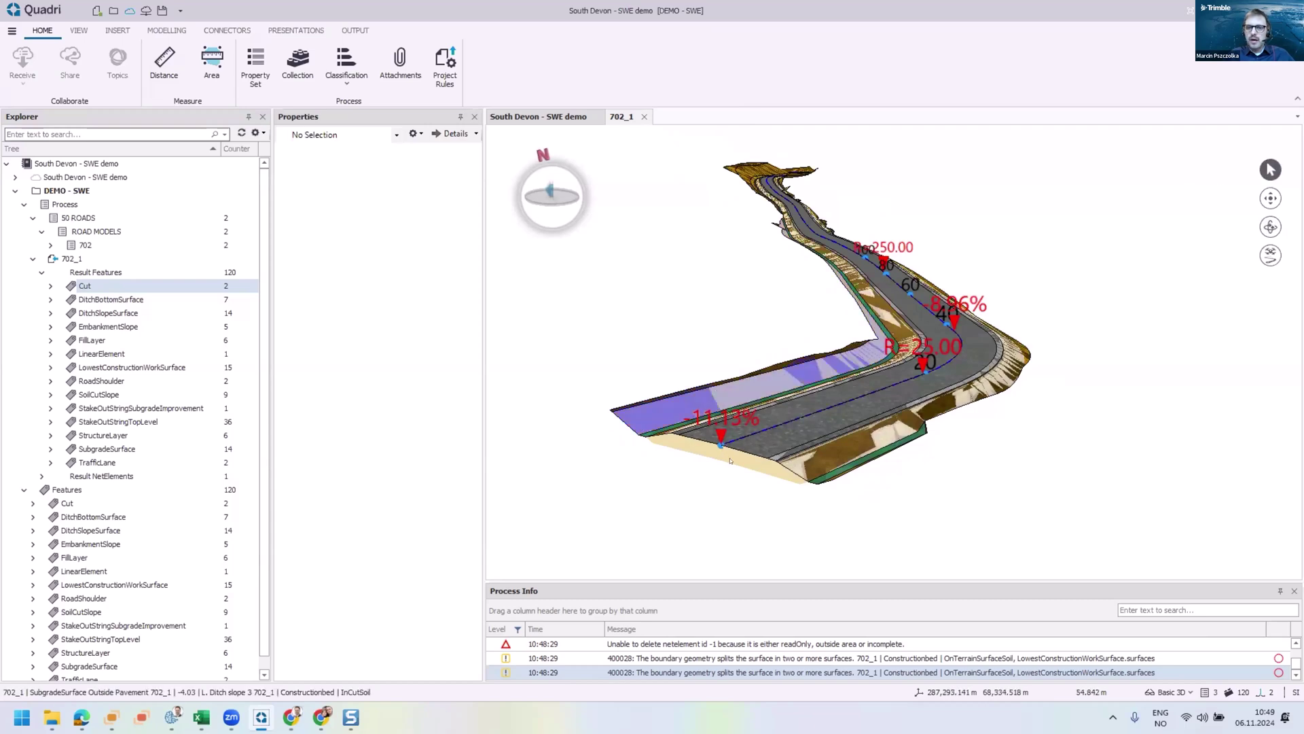
pyautogui.click(783, 437)
pyautogui.click(808, 456)
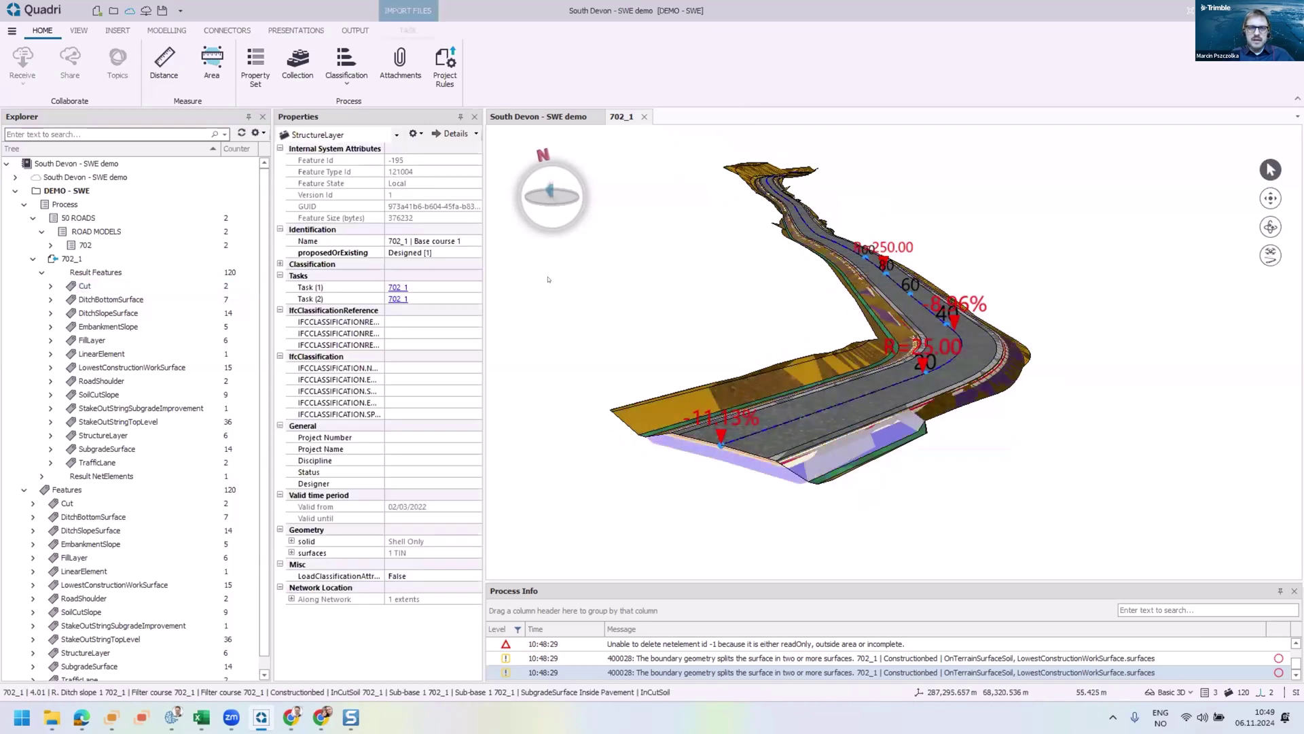
pyautogui.moveTo(485, 254); pyautogui.dragTo(561, 255)
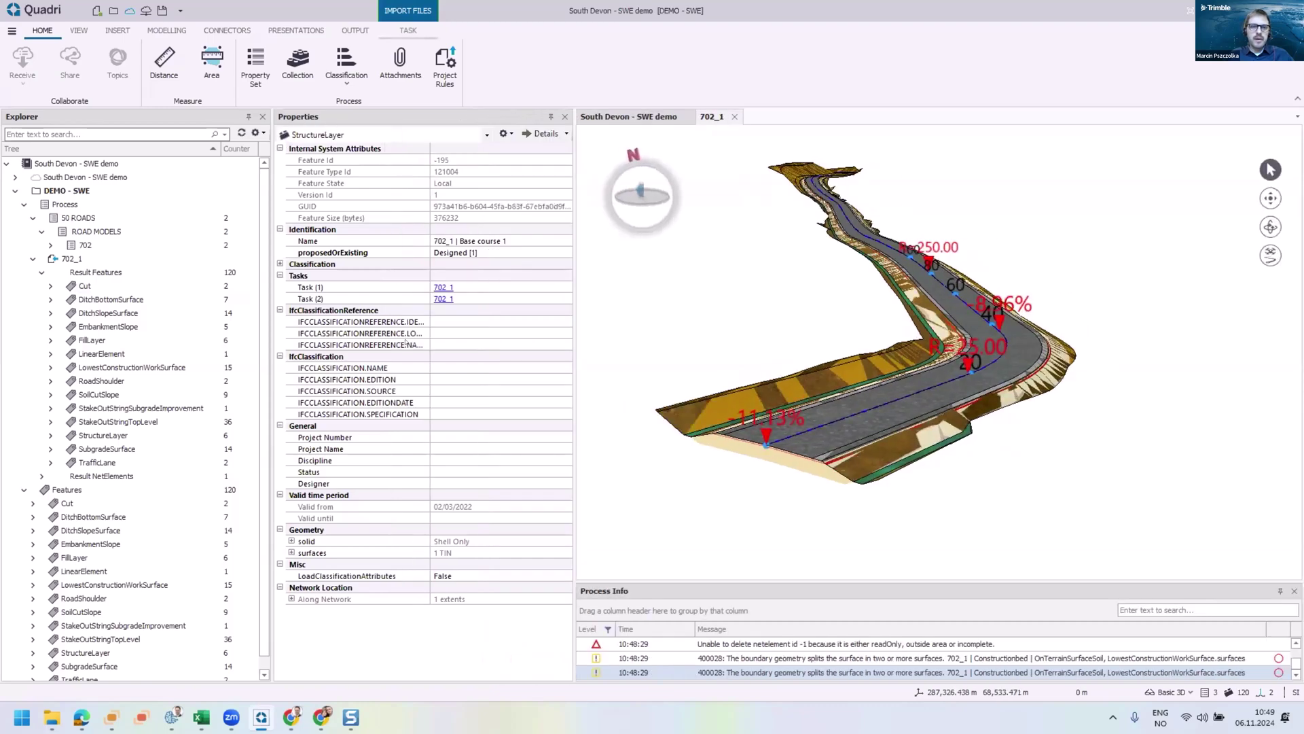
pyautogui.click(280, 310)
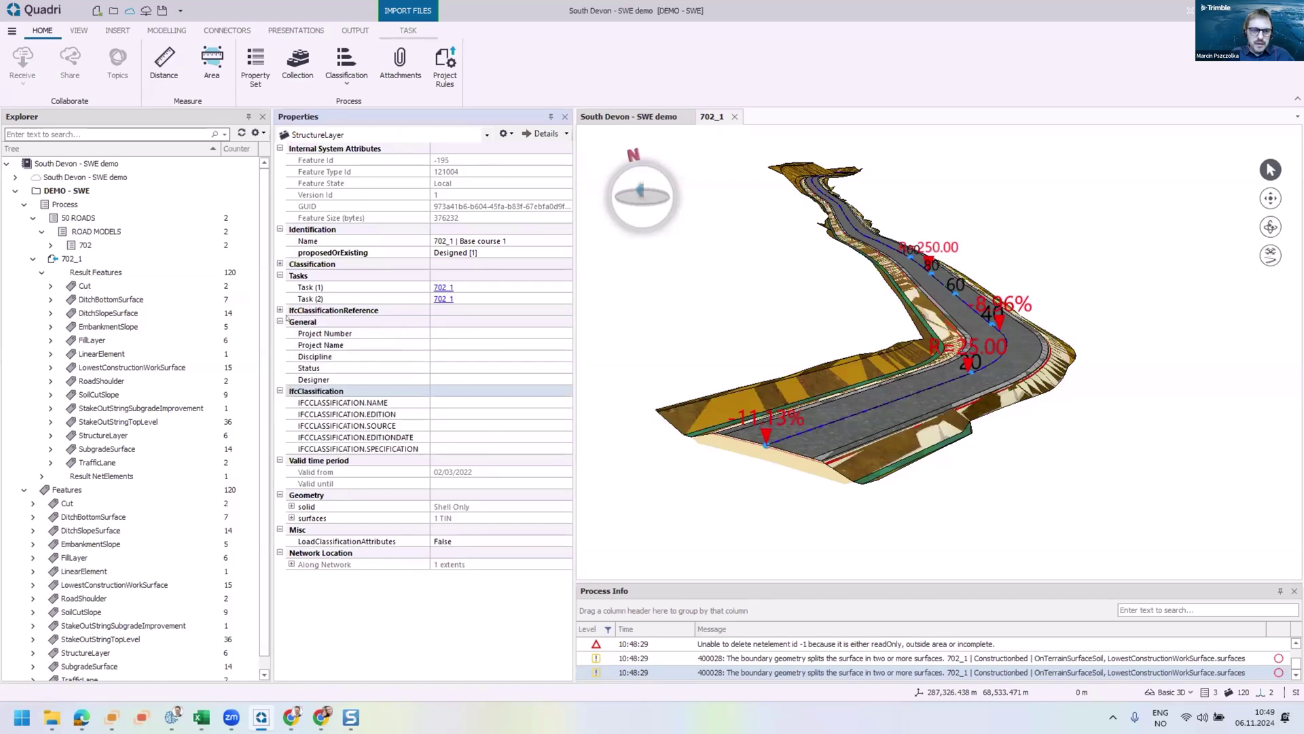
pyautogui.doubleClick(331, 310)
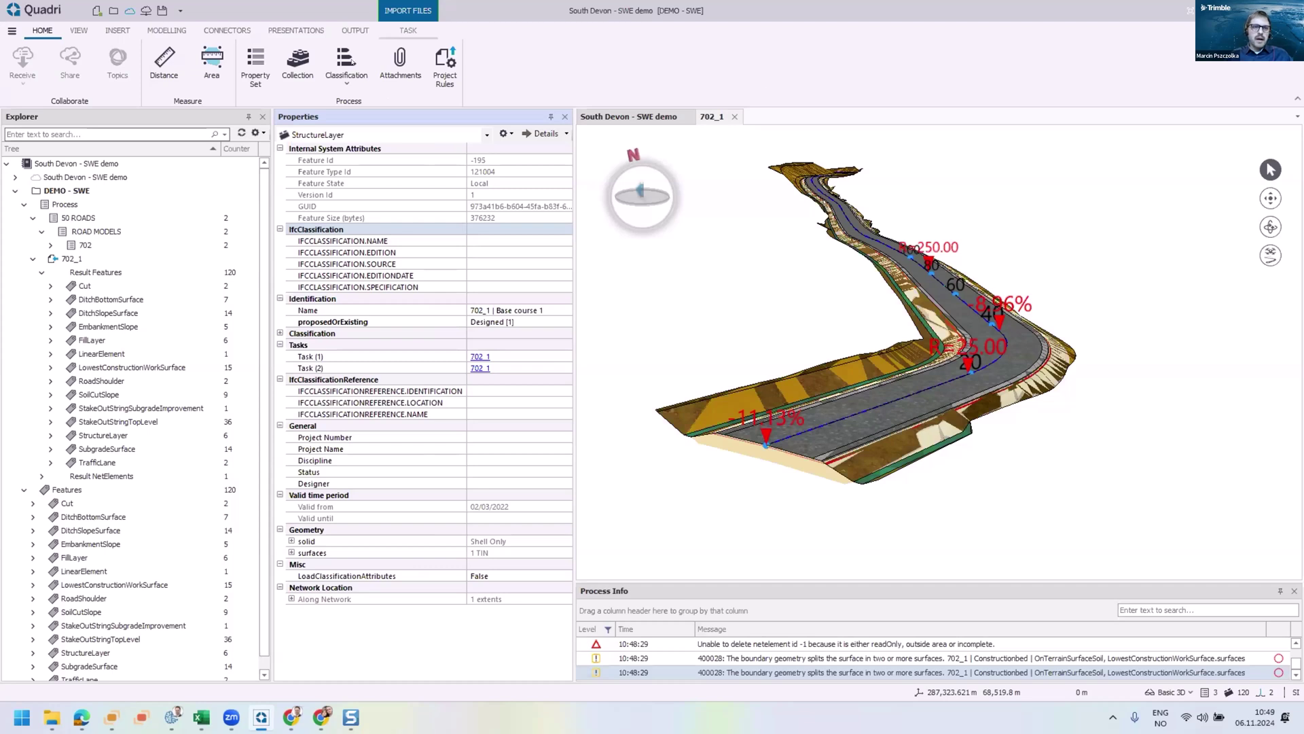
# Step: Finish the open 702_1 import task to run the file import again
pyautogui.click(295, 31)
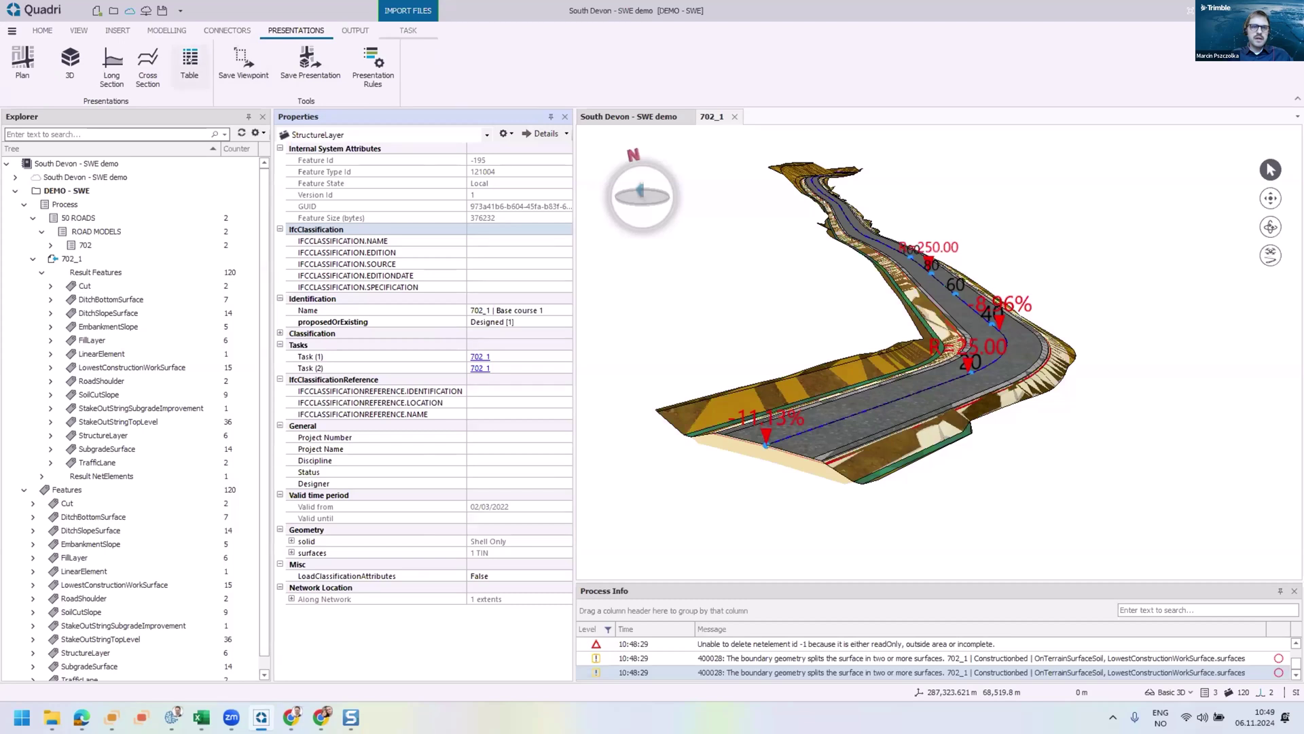
pyautogui.click(408, 31)
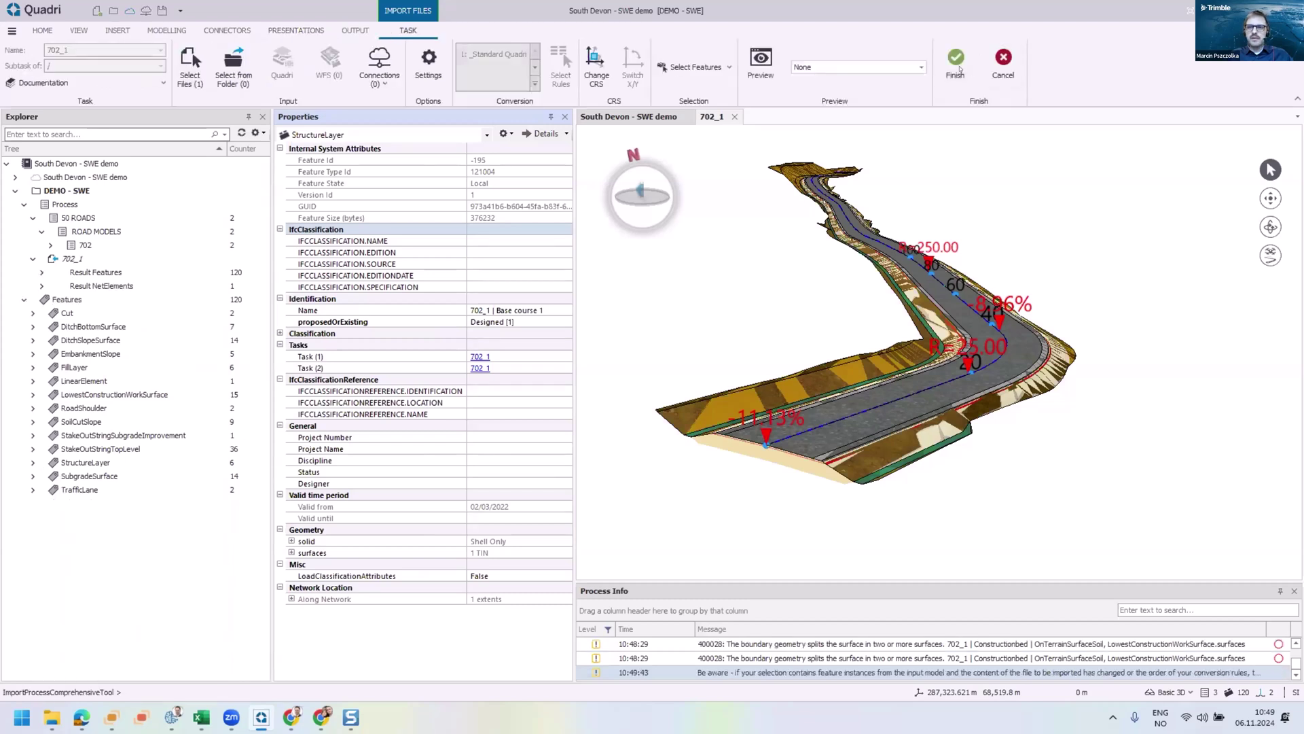
pyautogui.click(957, 60)
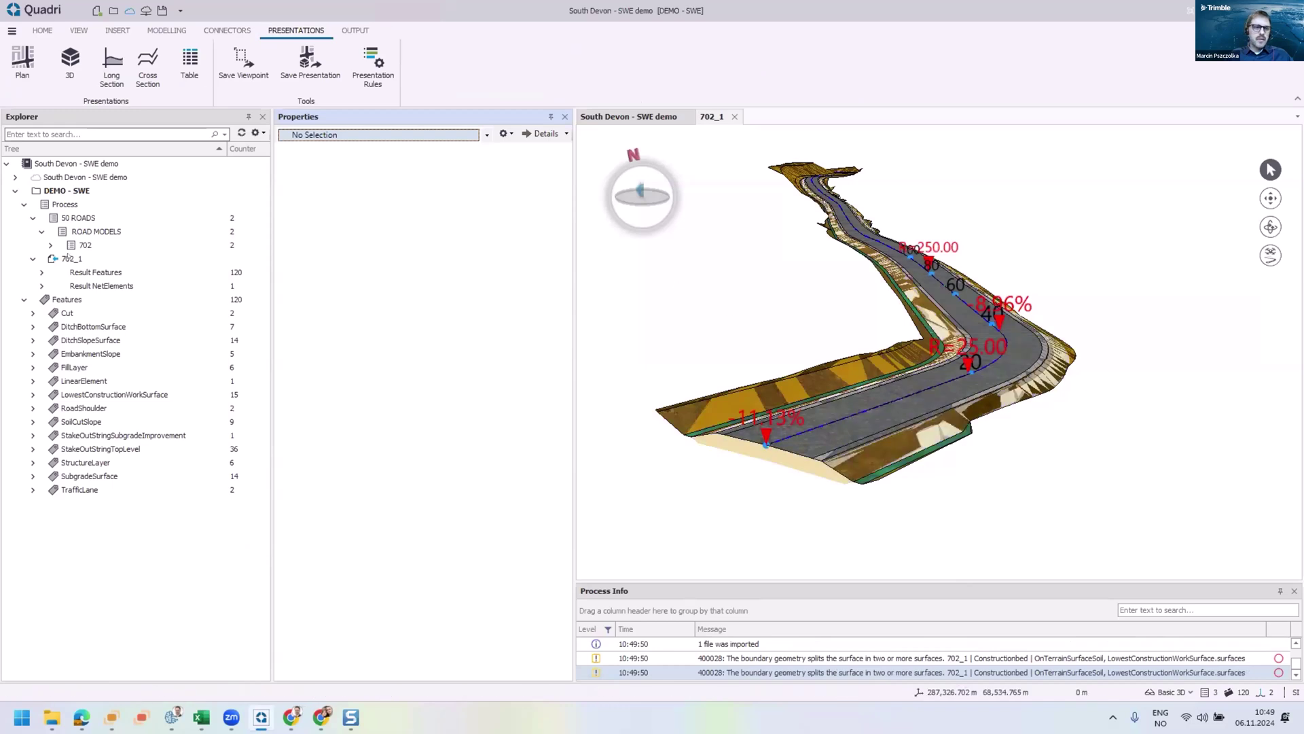
# Step: Start a table presentation for the Process and use the Road task 702_1 and the Alignment Design task CL_702_01 as its source
pyautogui.click(59, 207)
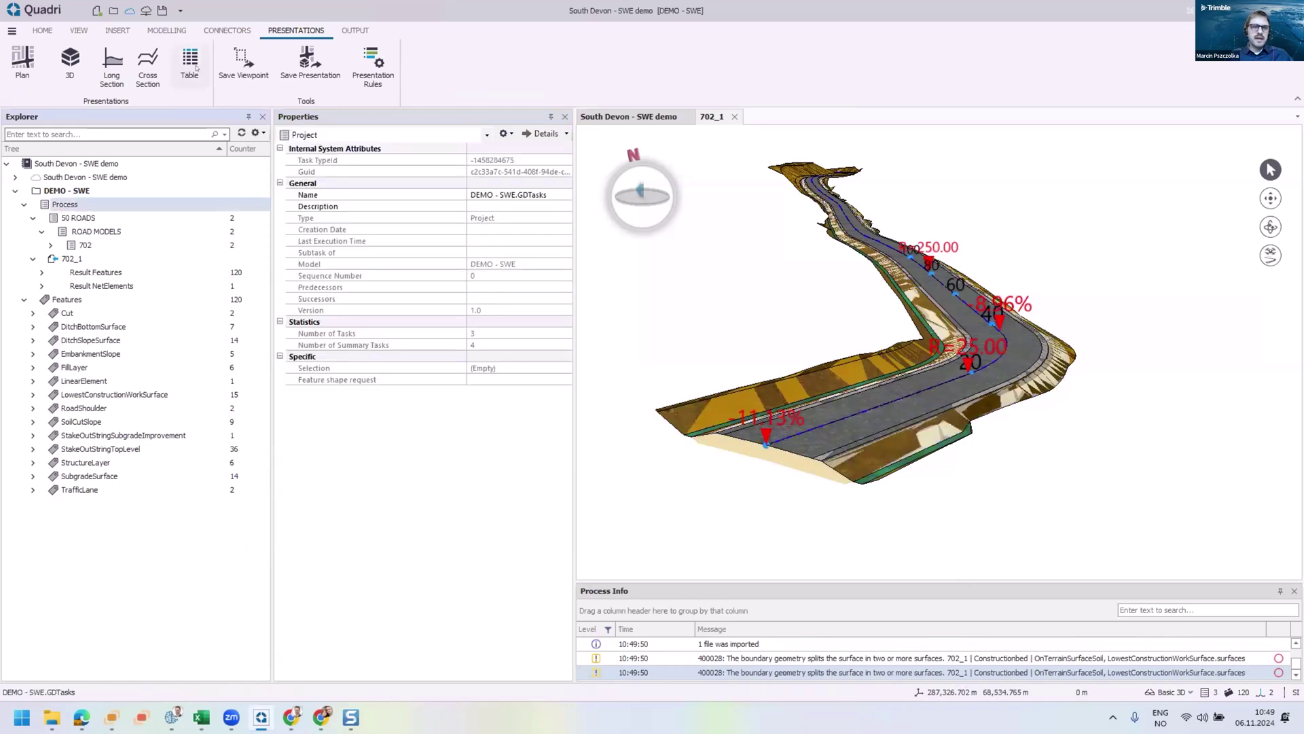
pyautogui.click(189, 64)
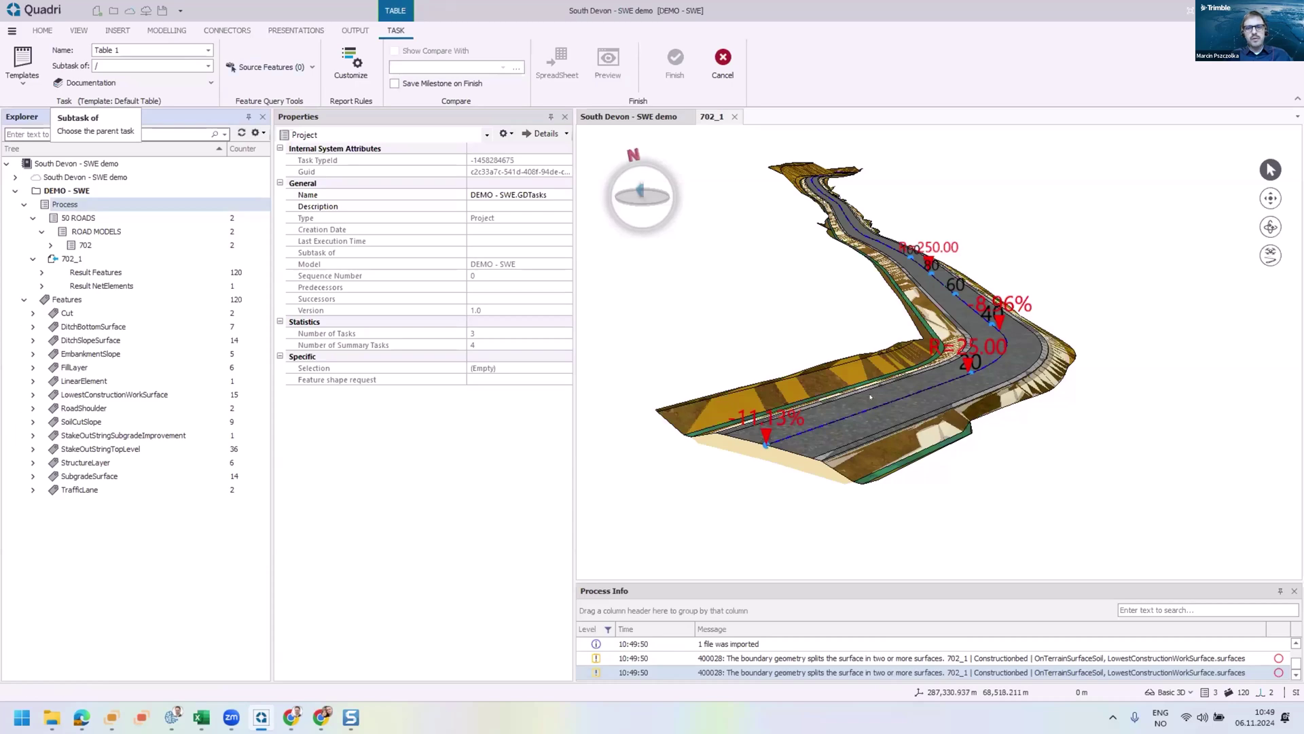
pyautogui.click(1271, 228)
pyautogui.moveTo(811, 429)
pyautogui.mouseDown()
pyautogui.moveTo(839, 459)
pyautogui.moveTo(856, 442)
pyautogui.moveTo(828, 436)
pyautogui.mouseUp()
pyautogui.click(267, 61)
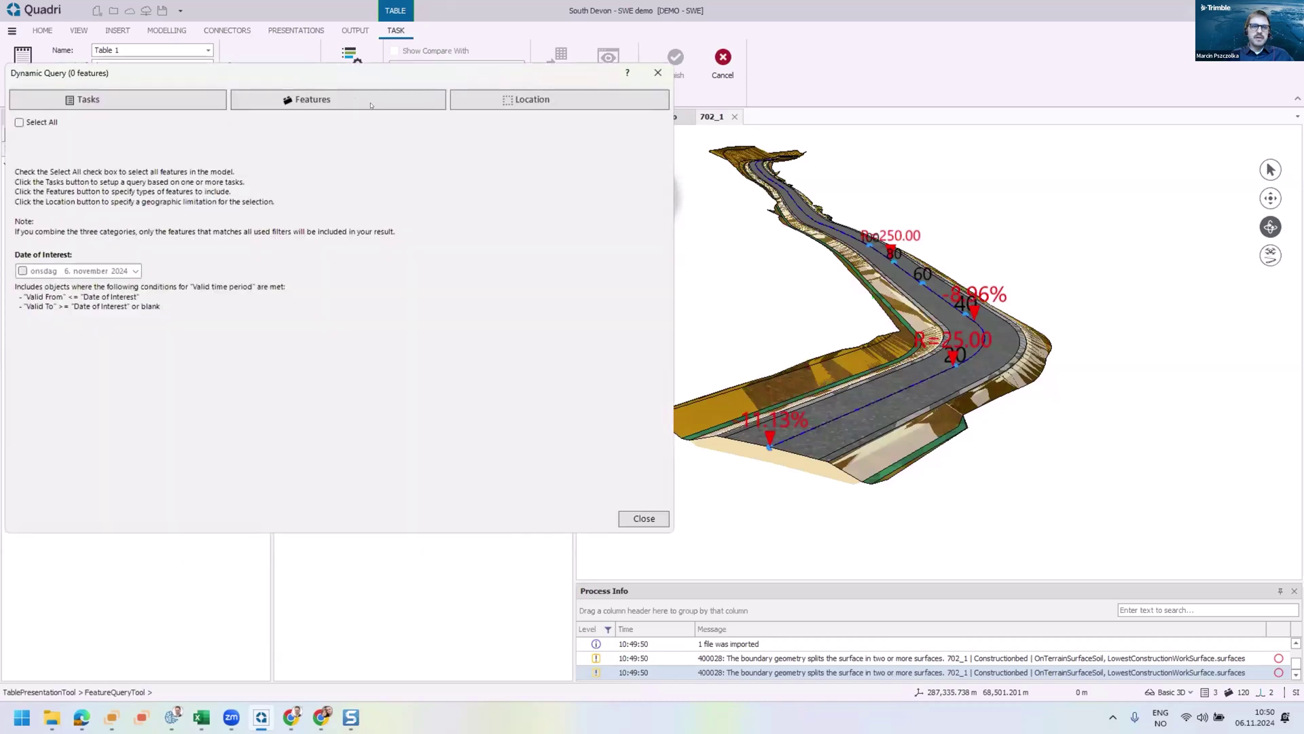
pyautogui.click(197, 142)
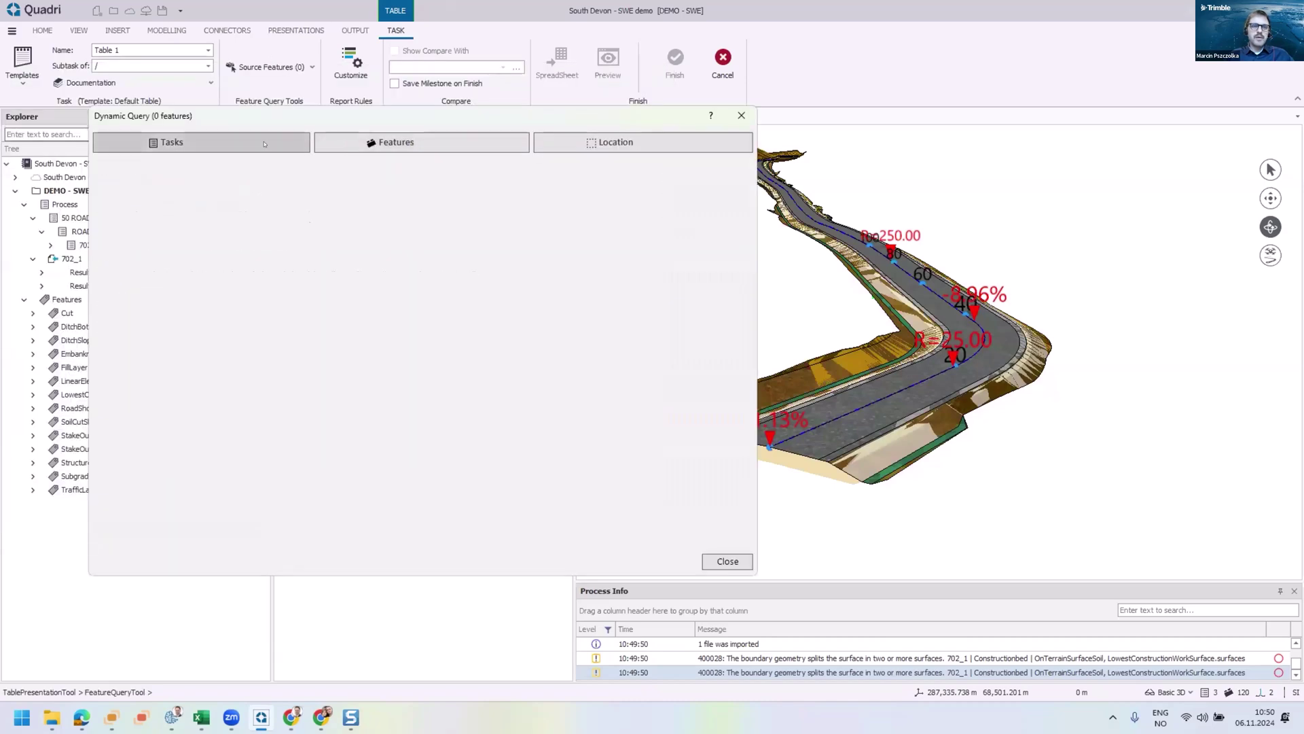
pyautogui.click(100, 235)
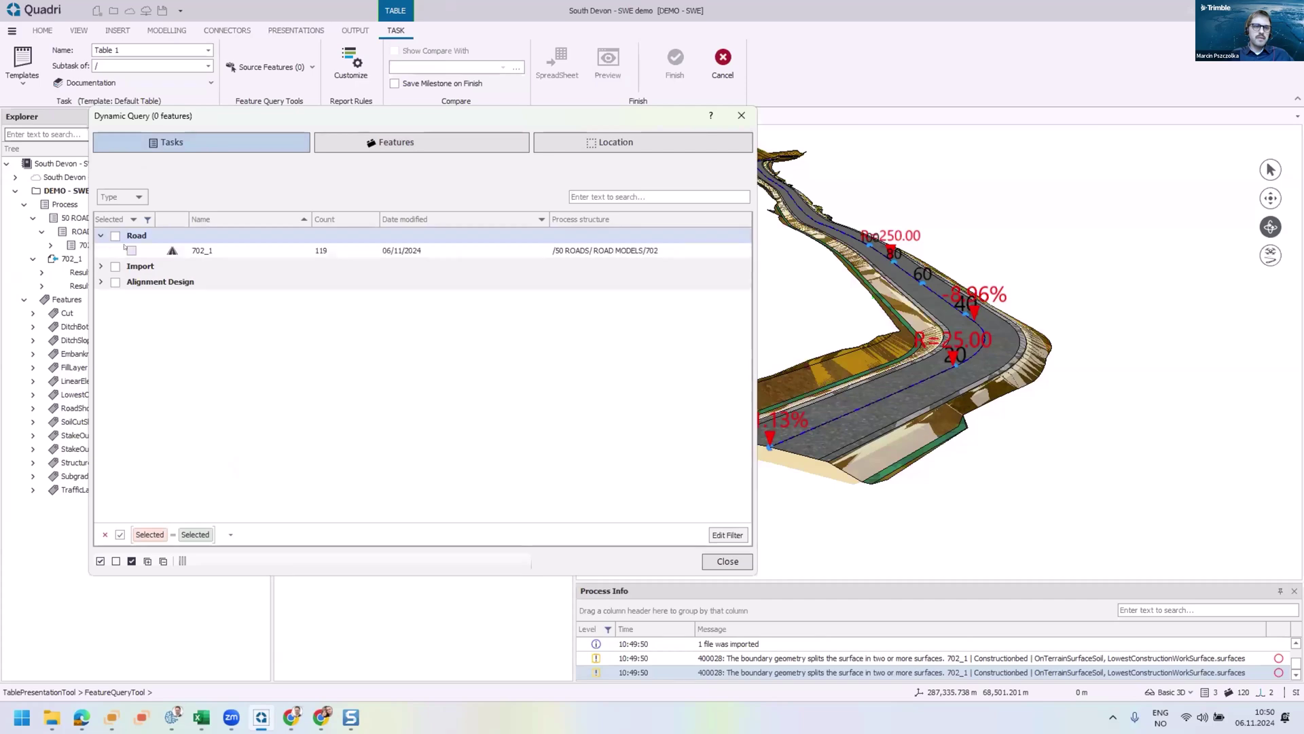
pyautogui.click(130, 250)
pyautogui.click(102, 281)
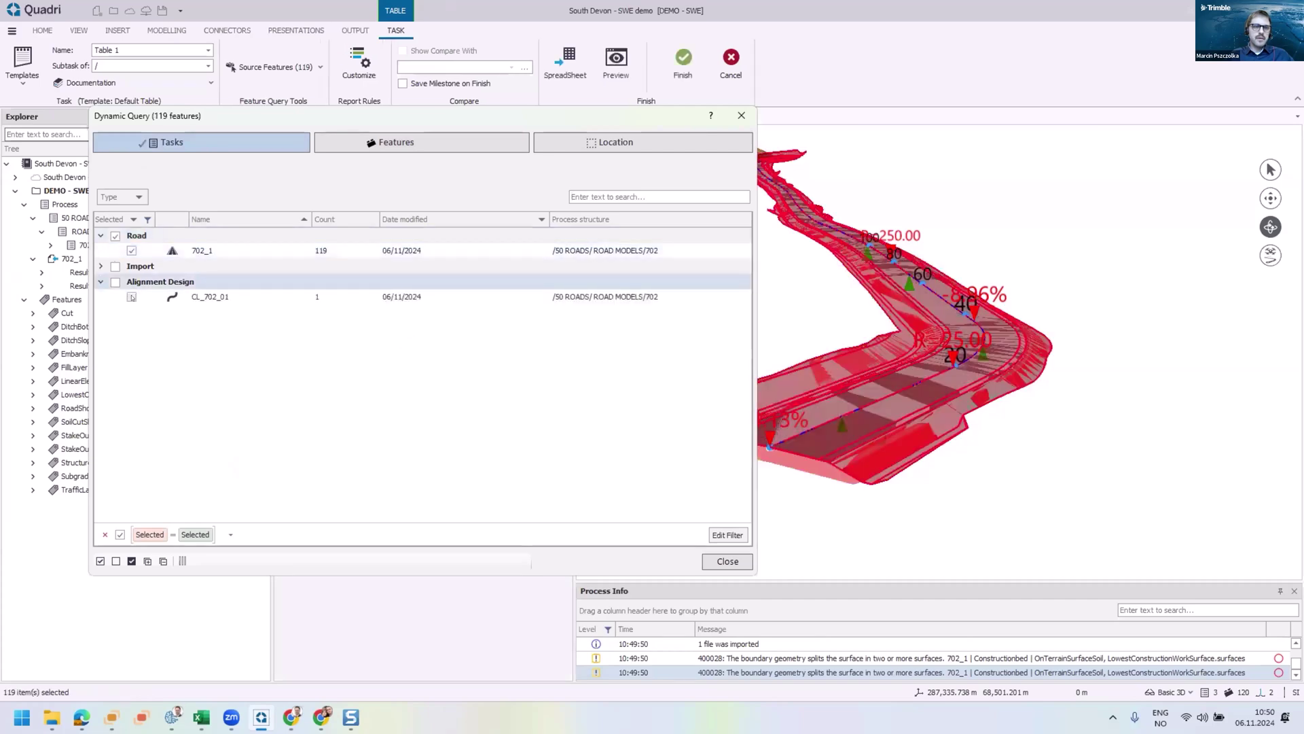
pyautogui.click(131, 296)
# Step: Include all feature types in the table query except SubgradeSurface, StakeOutStringSubgradeImprovement and LowestConstructionWorkSurface
pyautogui.click(405, 144)
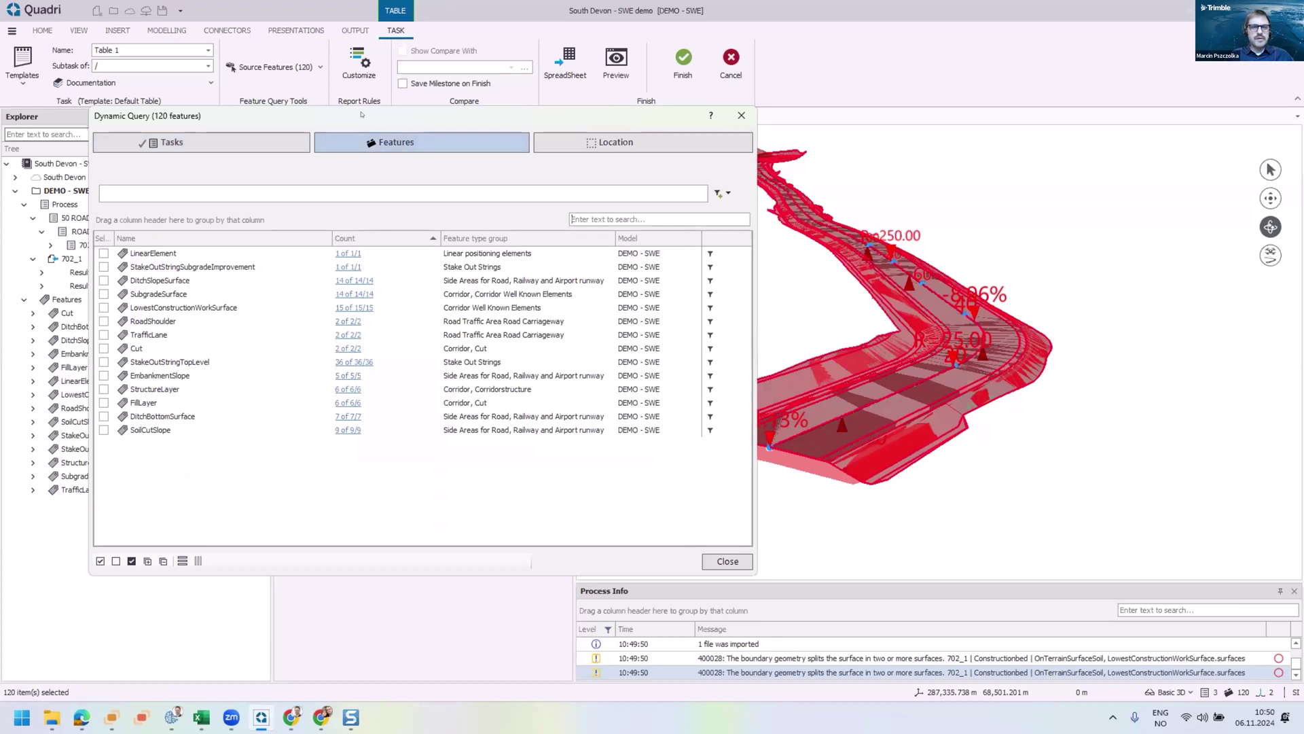
pyautogui.moveTo(342, 112); pyautogui.dragTo(319, 90)
pyautogui.click(78, 538)
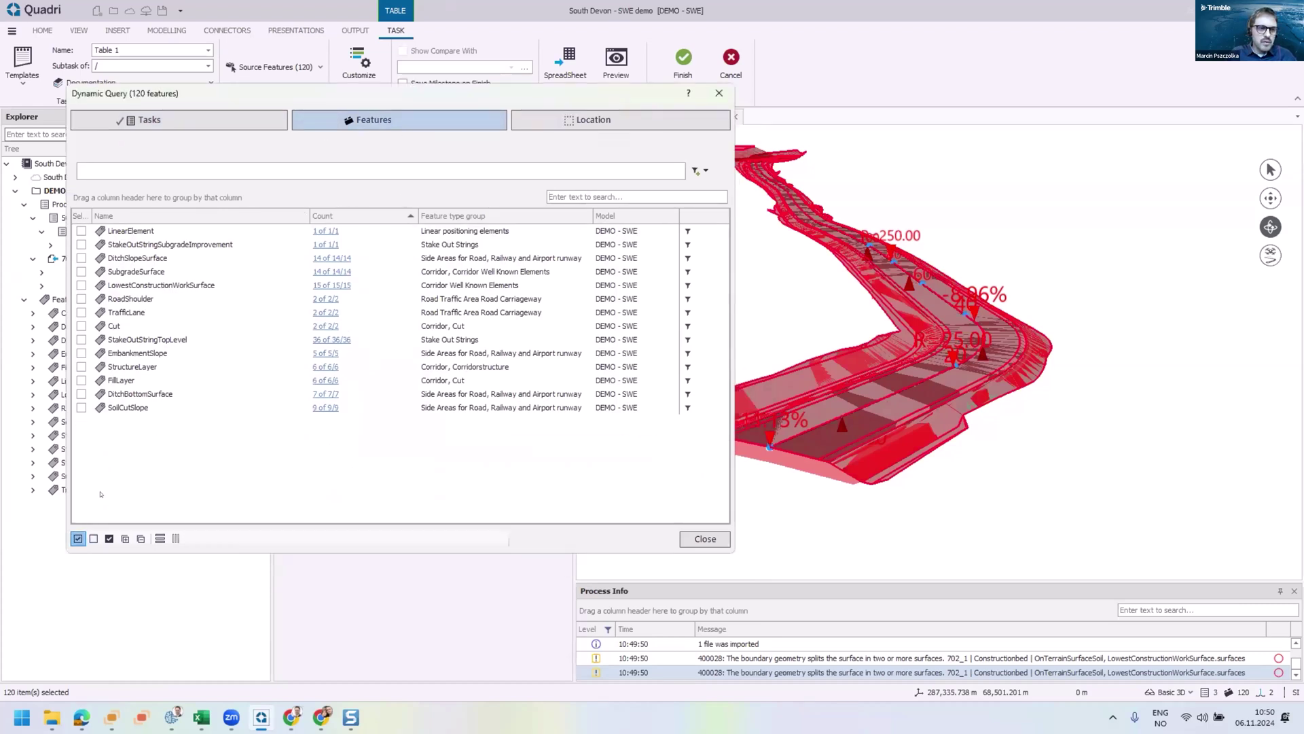
pyautogui.click(115, 272)
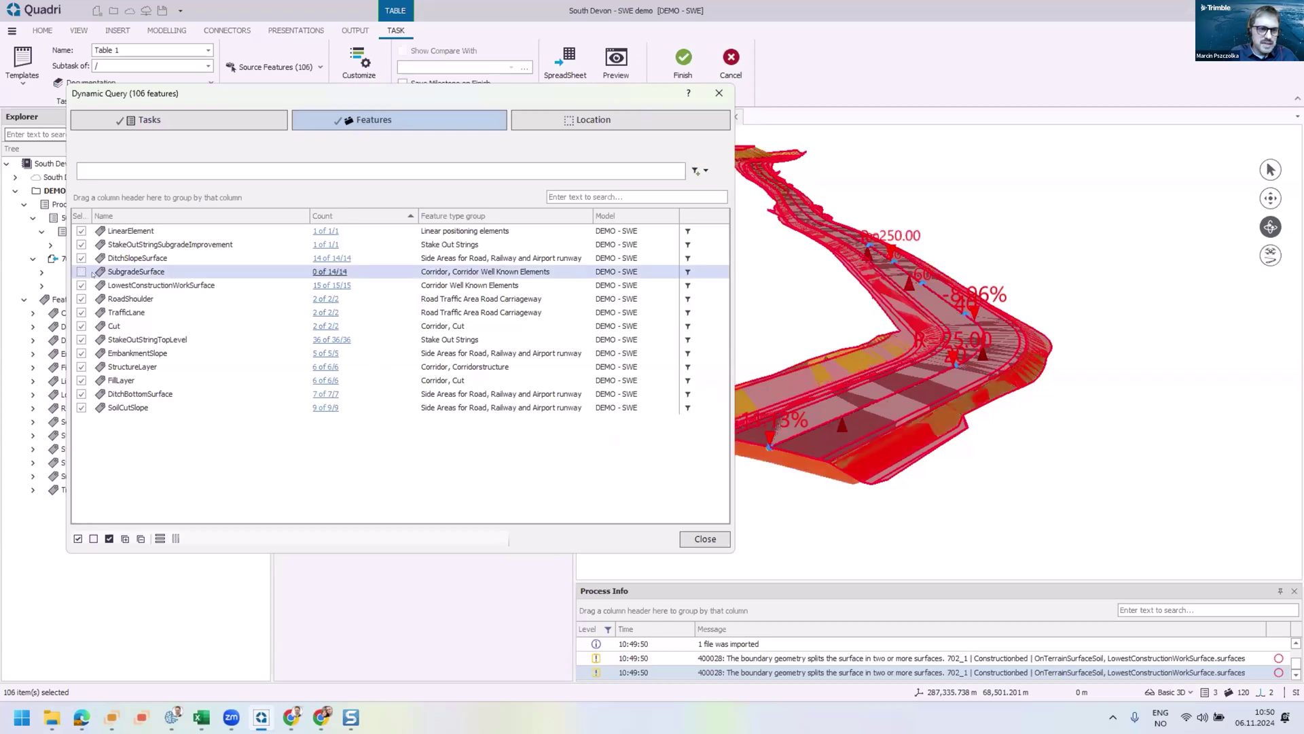
pyautogui.click(123, 245)
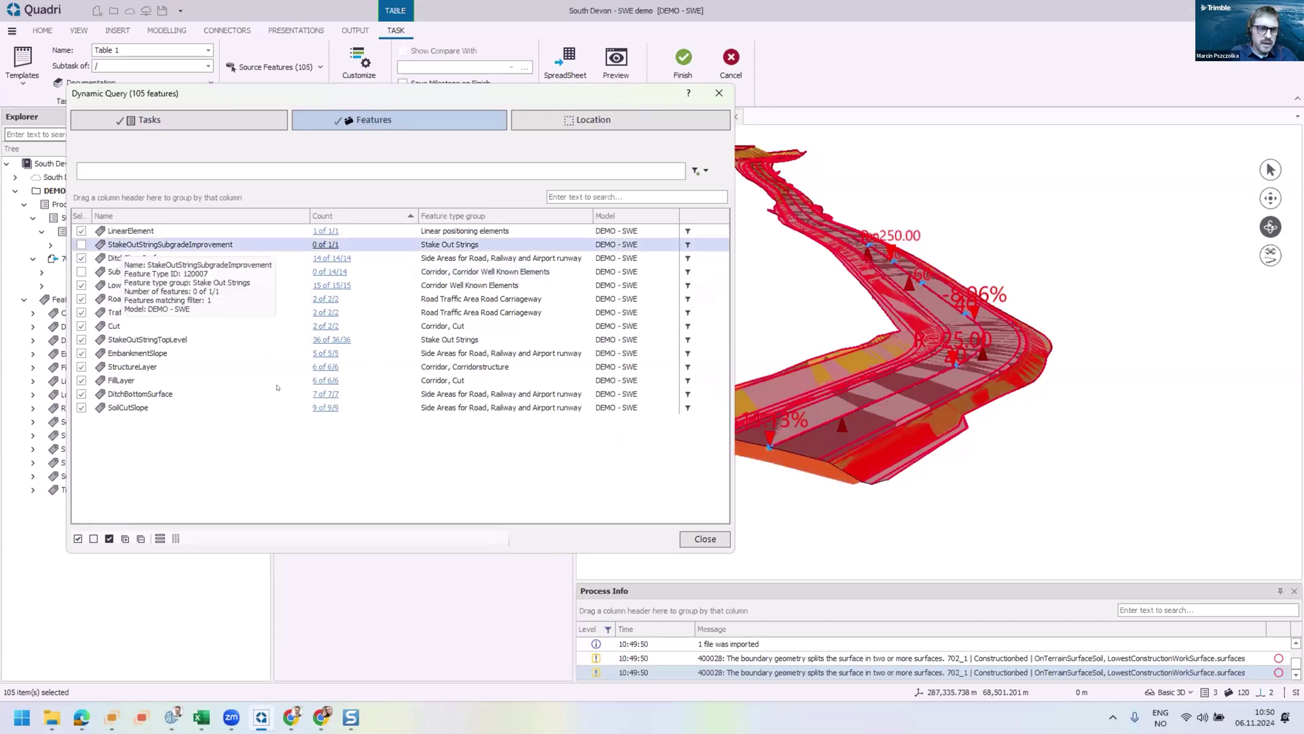
pyautogui.click(81, 285)
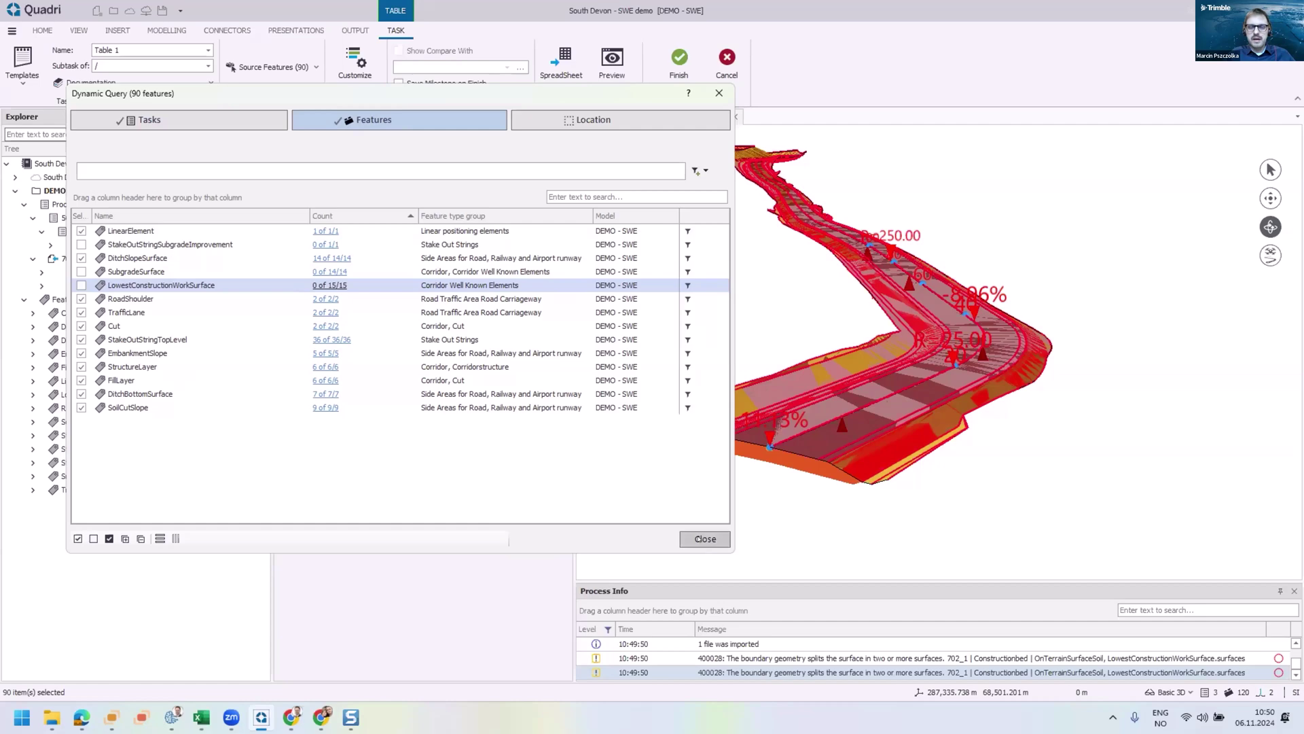
pyautogui.click(704, 539)
# Step: Customize the table as a Summary with grouping None and no automatically added quantity attributes, and preview it
pyautogui.click(353, 59)
pyautogui.click(699, 197)
pyautogui.click(544, 205)
pyautogui.click(472, 243)
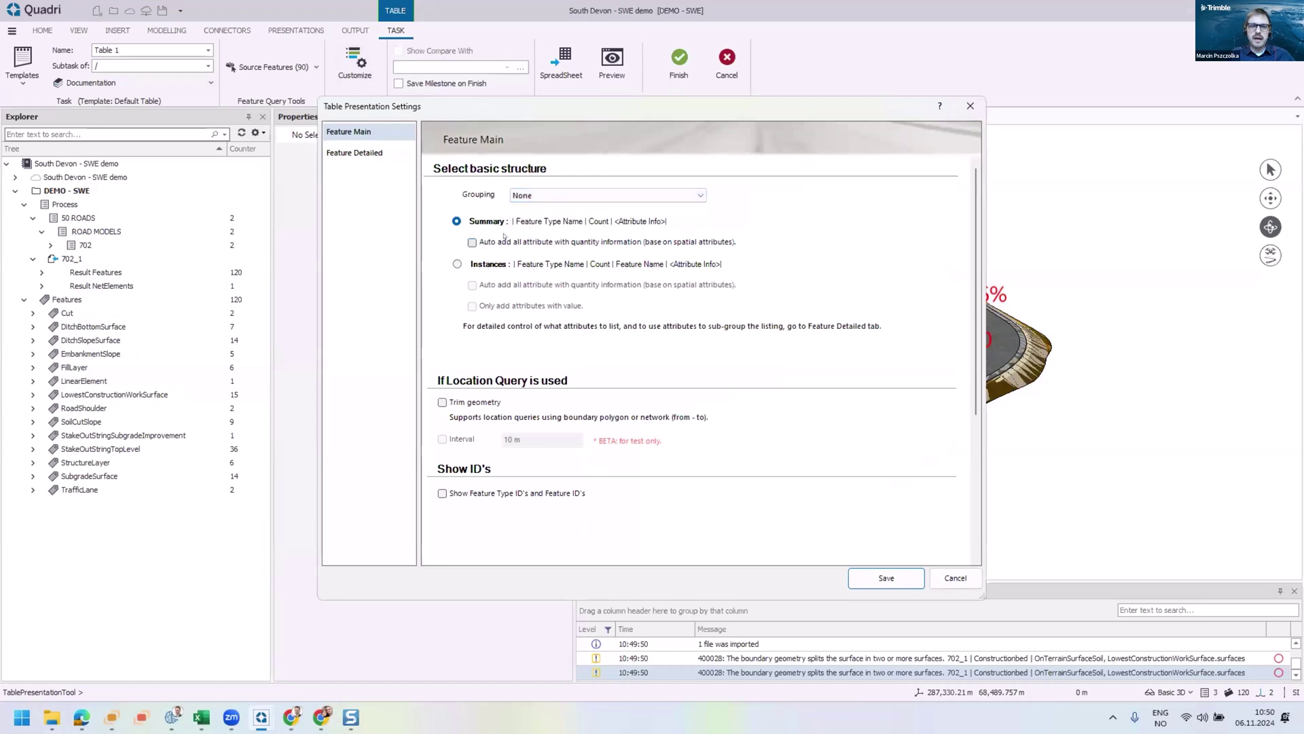
pyautogui.click(884, 578)
pyautogui.click(611, 60)
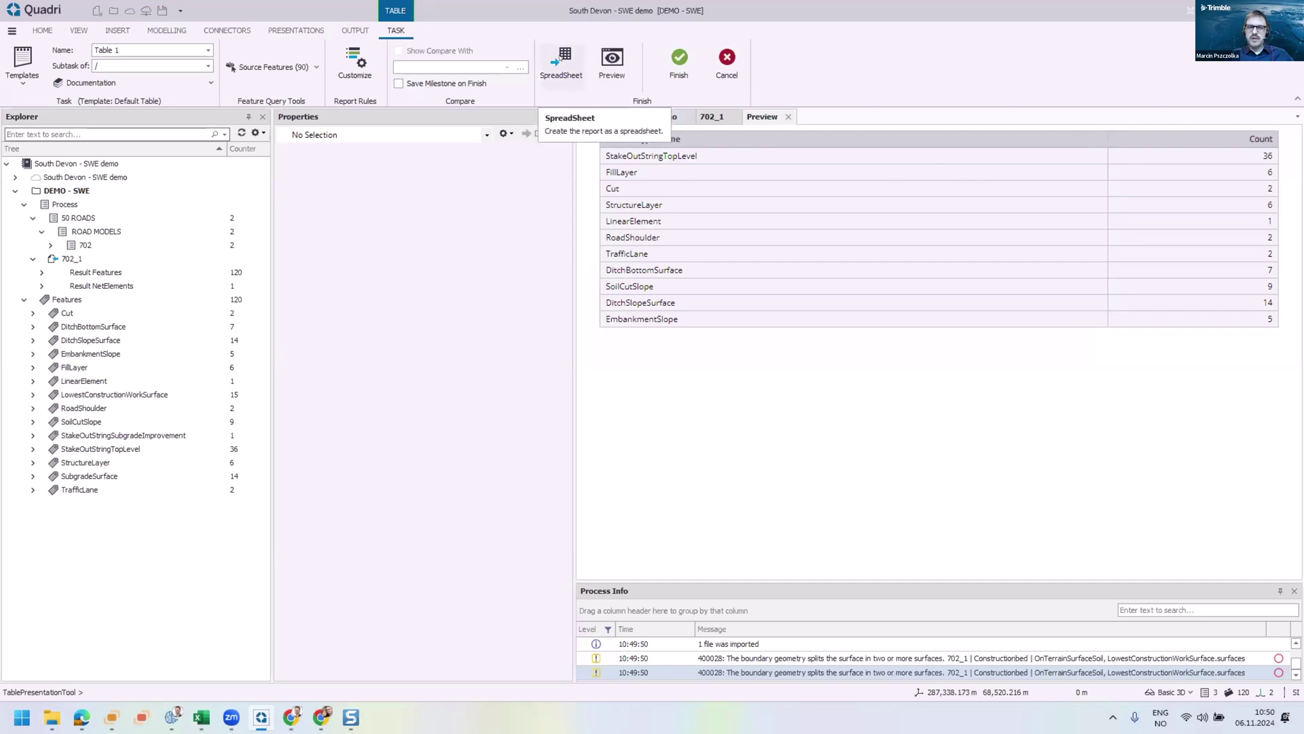
# Step: Export the table as a spreadsheet named DEMO 06.11.2024 in the SpreedSheet folder
pyautogui.click(557, 59)
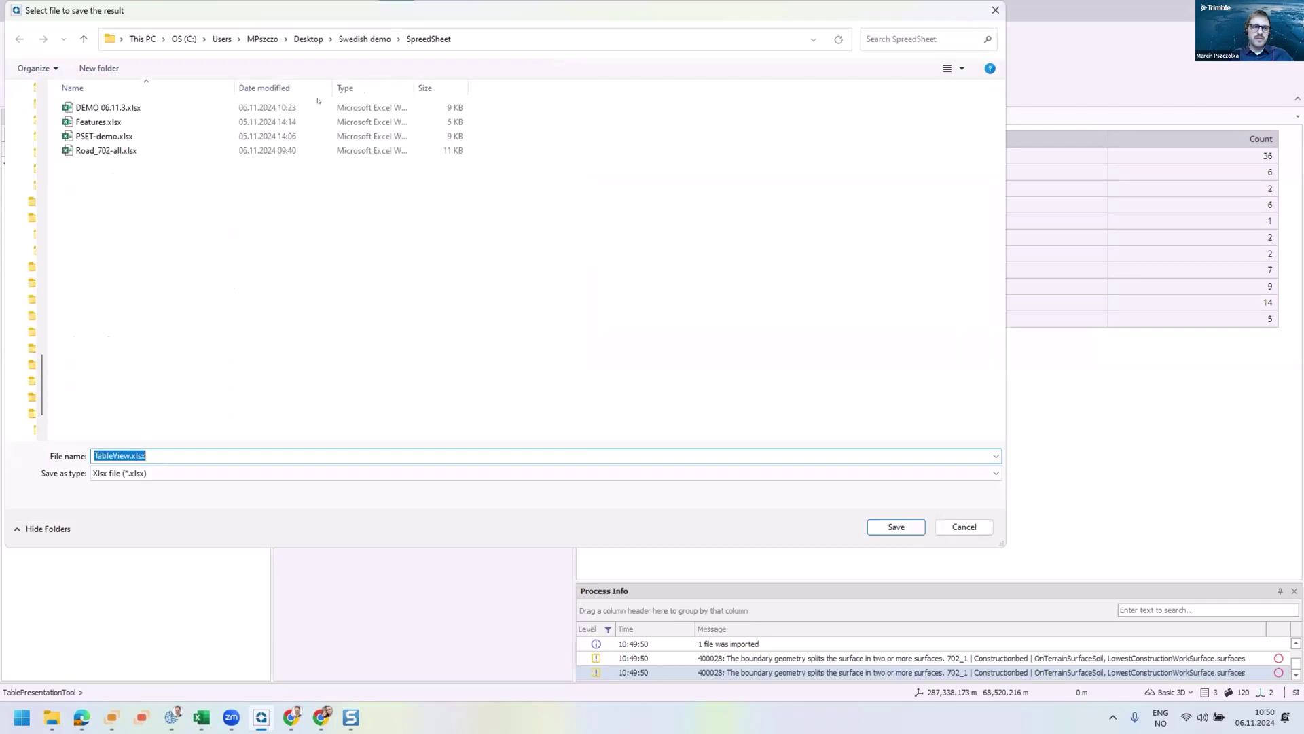
pyautogui.write('DEMO')
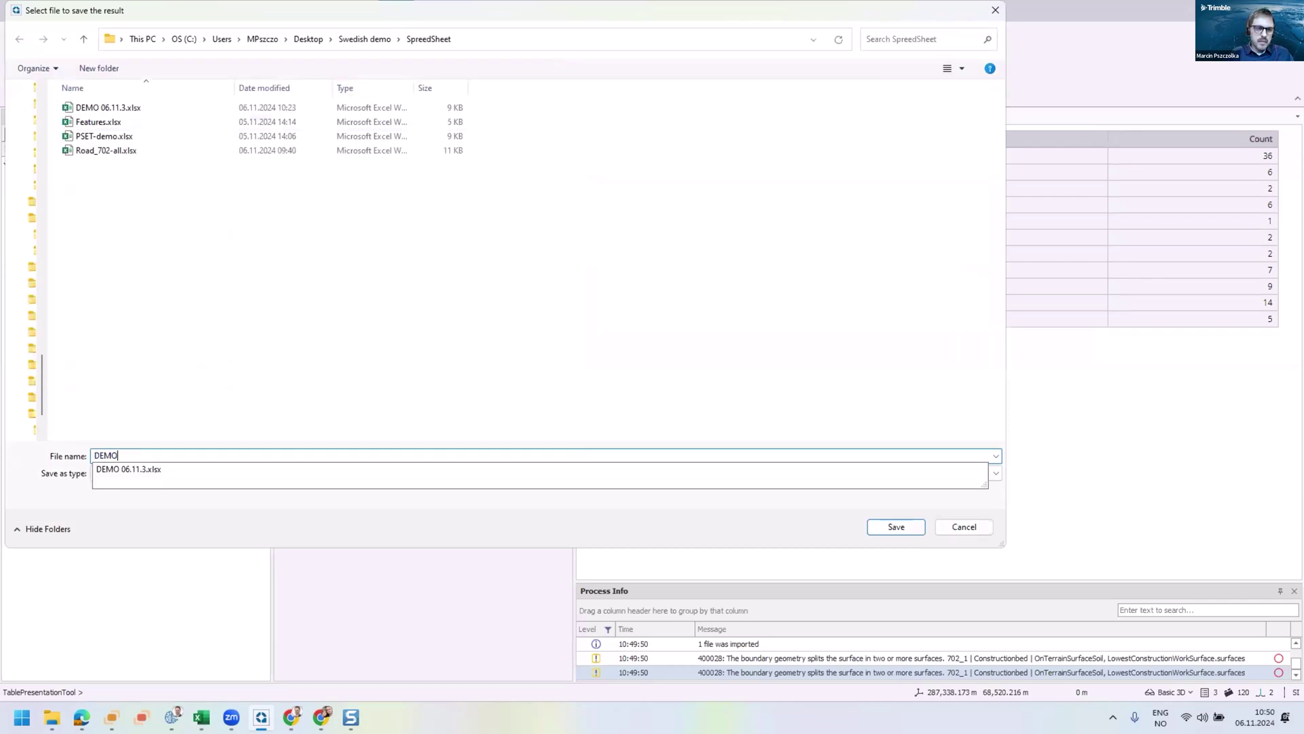
pyautogui.write(' 06.11.2024')
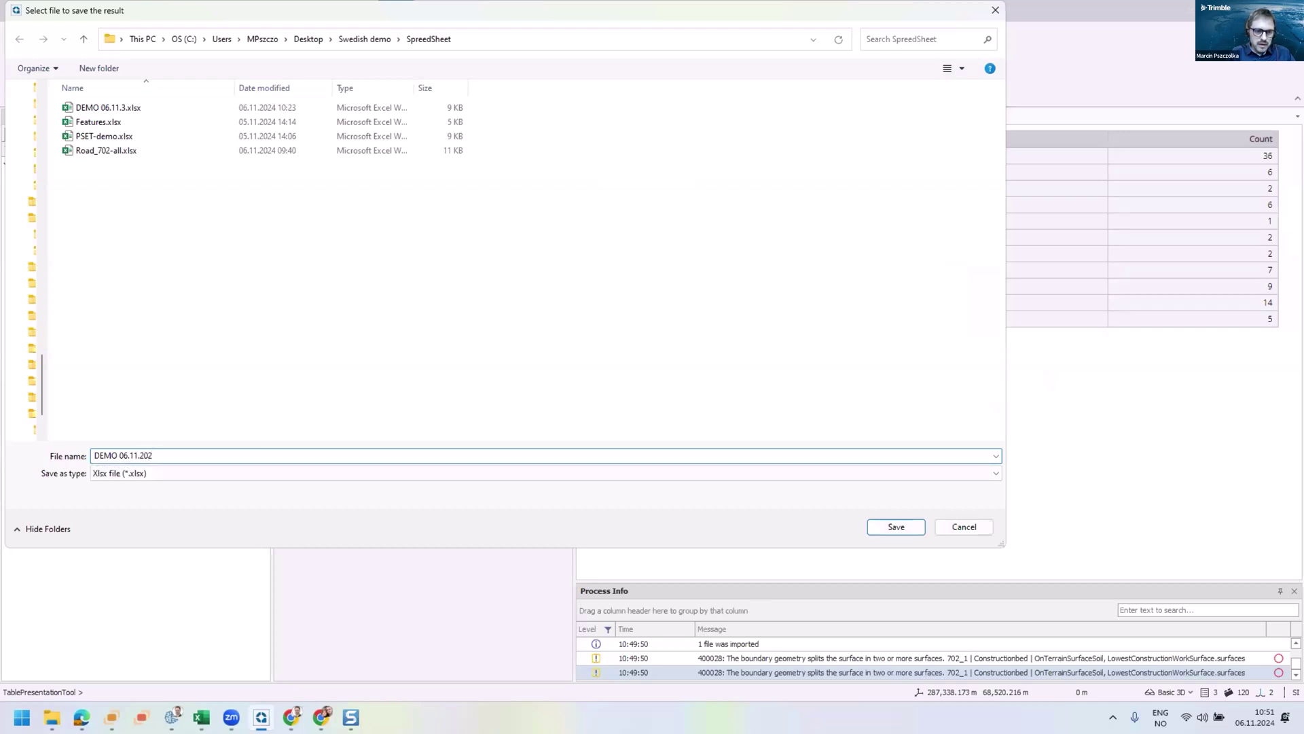
pyautogui.click(896, 527)
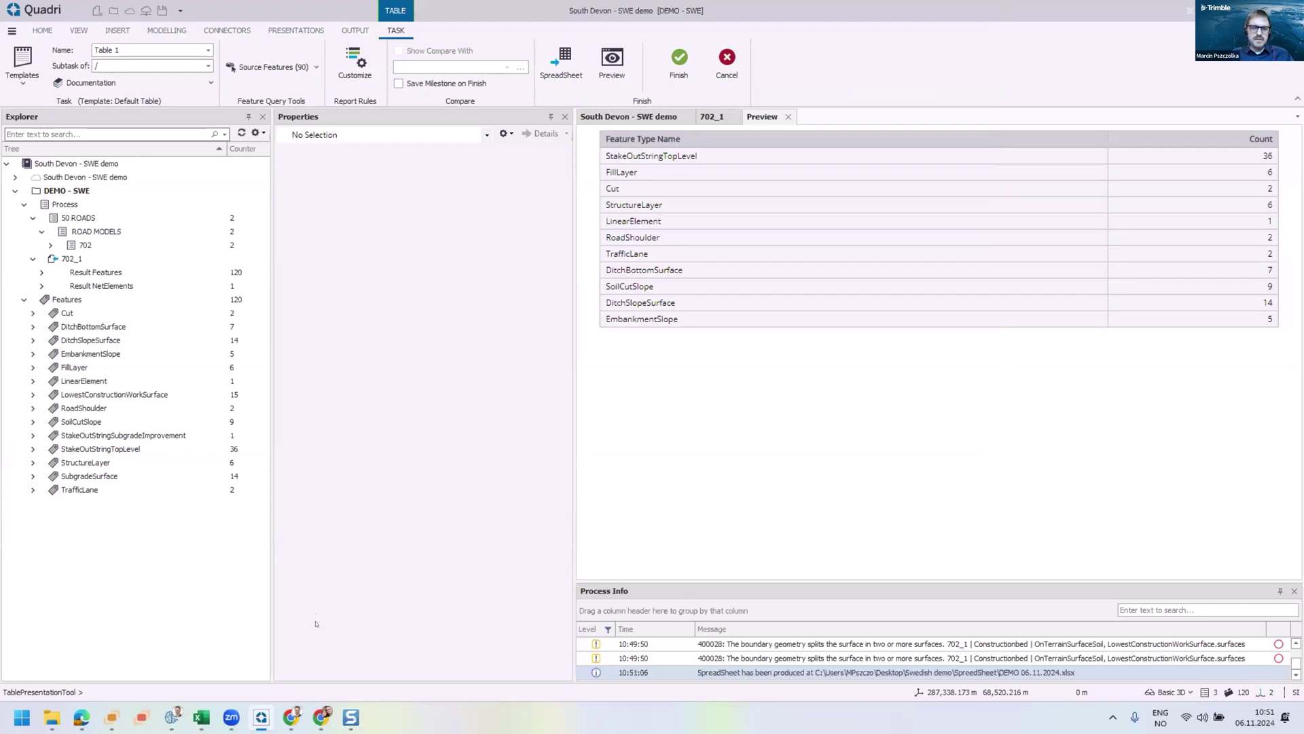
# Step: Switch to Features.xlsx in Excel, widen the Feature Type Name column and delete the Count column
pyautogui.moveTo(190, 712)
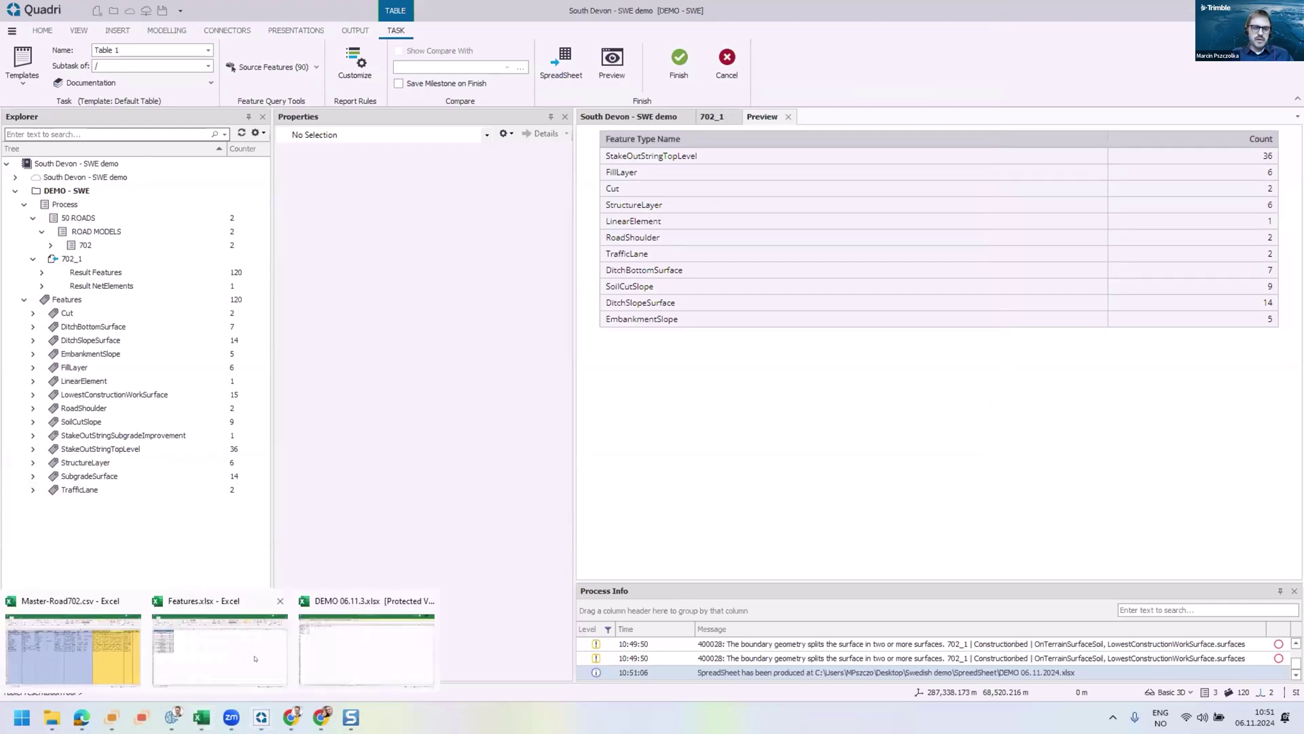
pyautogui.click(262, 666)
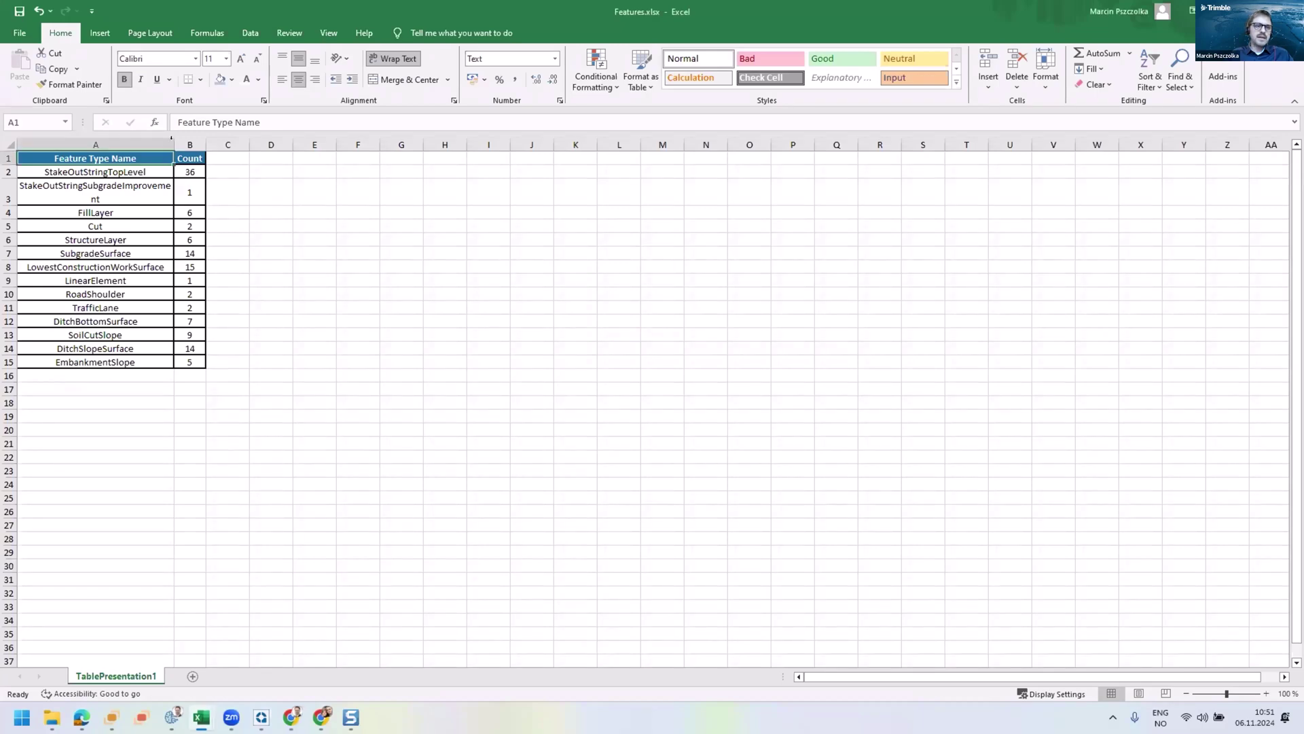
pyautogui.doubleClick(176, 145)
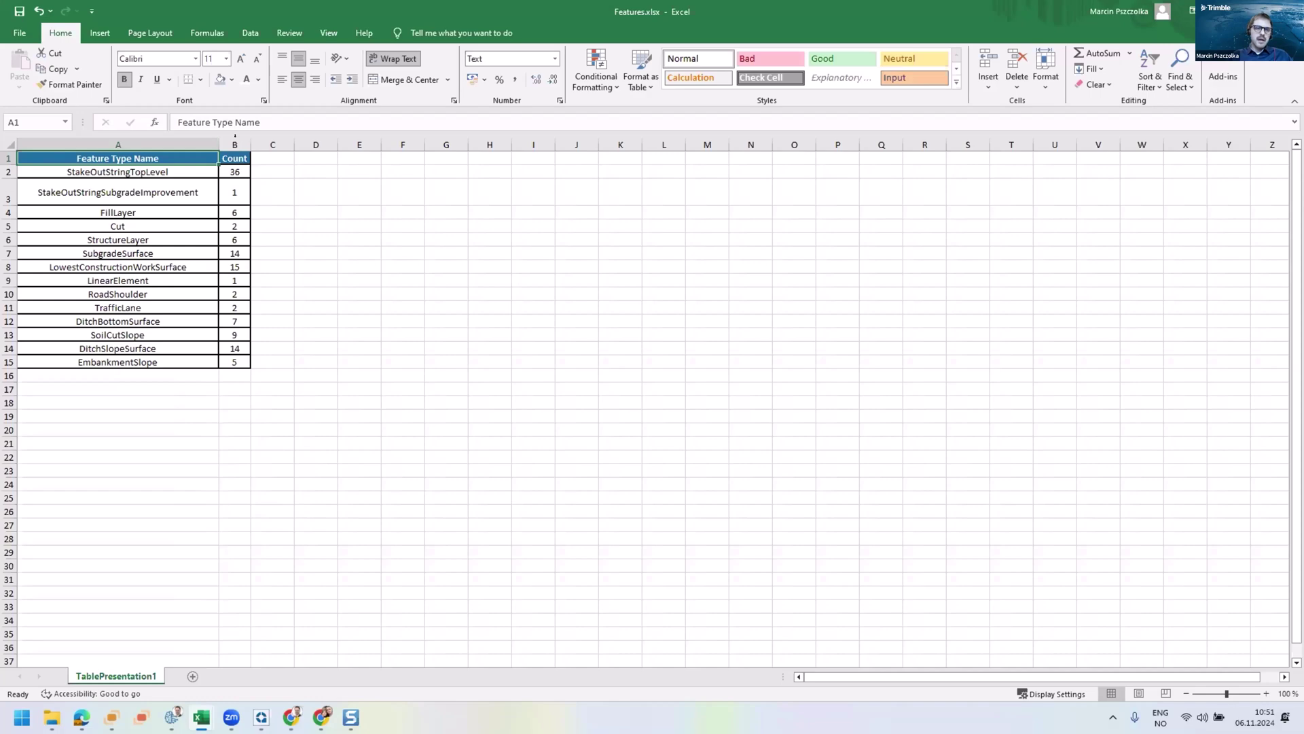
pyautogui.click(236, 140)
pyautogui.rightClick(234, 143)
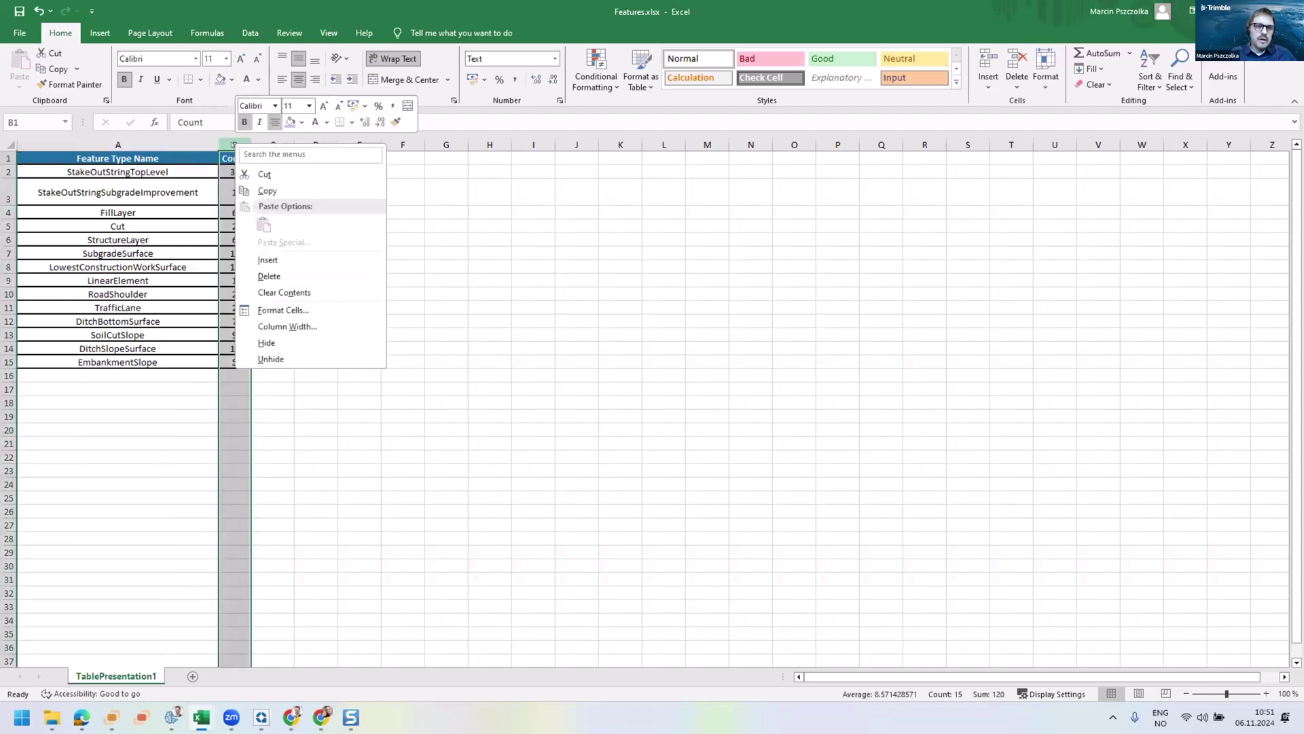
pyautogui.click(272, 276)
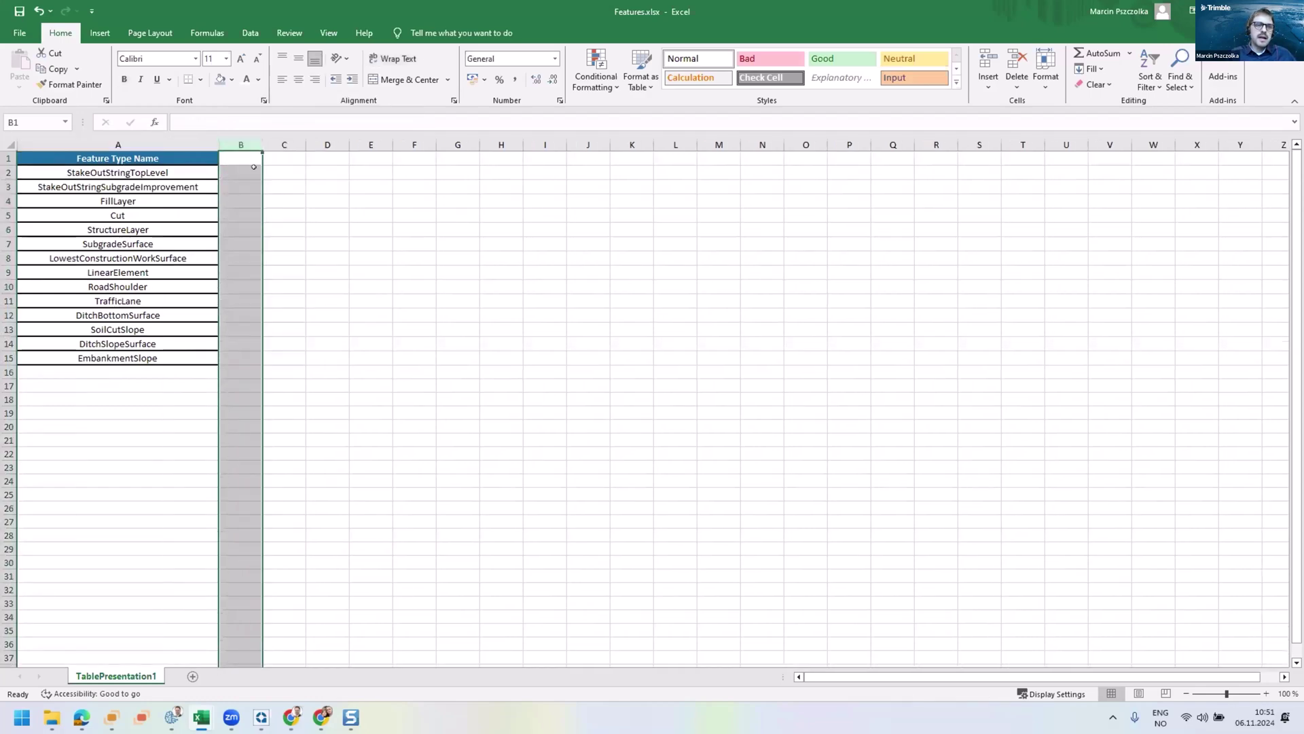
# Step: Widen column B of the feature type table and enter the header IfcEnity in B1
pyautogui.click(241, 157)
pyautogui.moveTo(263, 144); pyautogui.dragTo(333, 144)
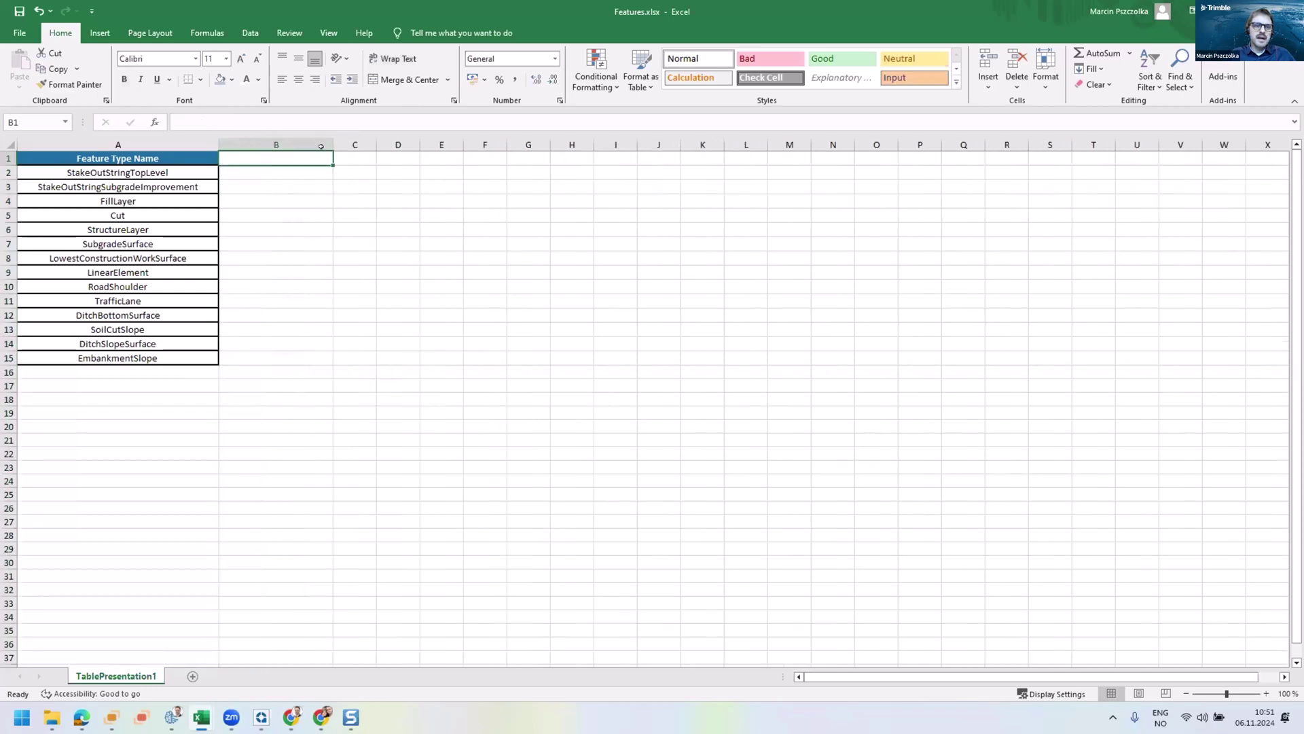
pyautogui.click(170, 157)
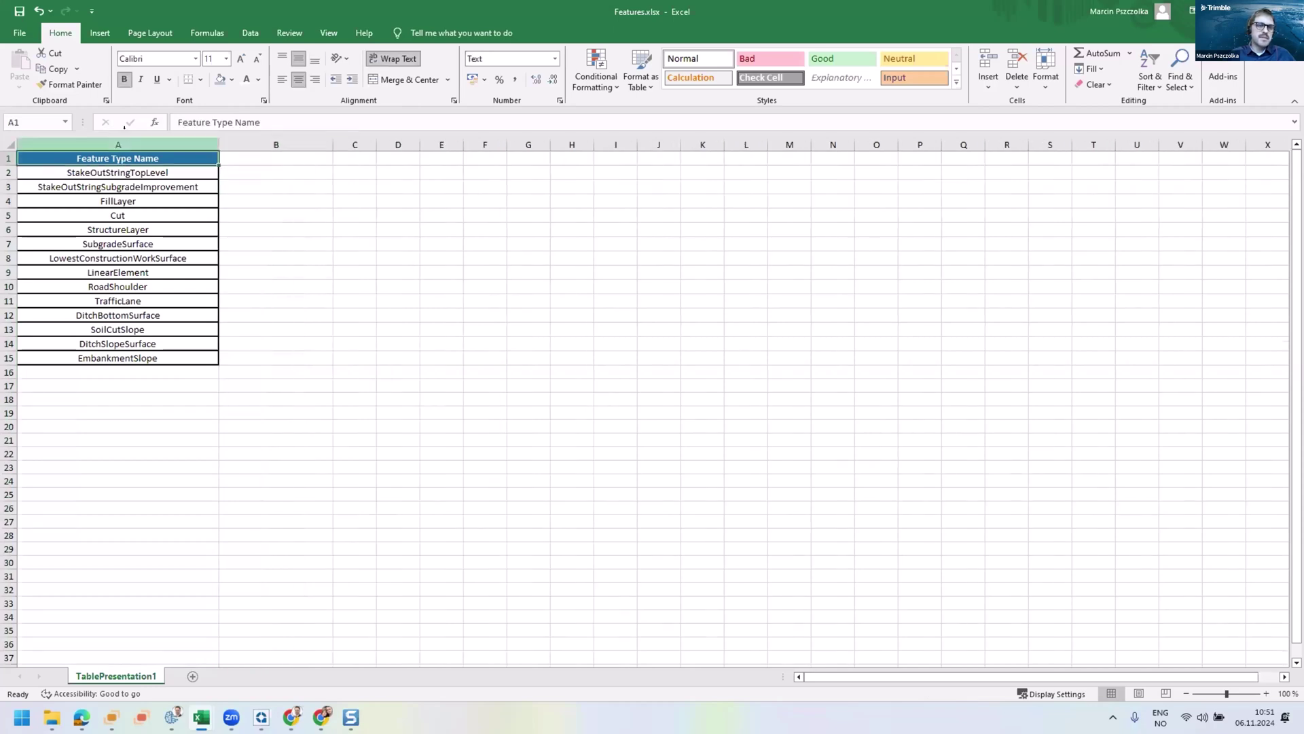
pyautogui.write('IfcEnit')
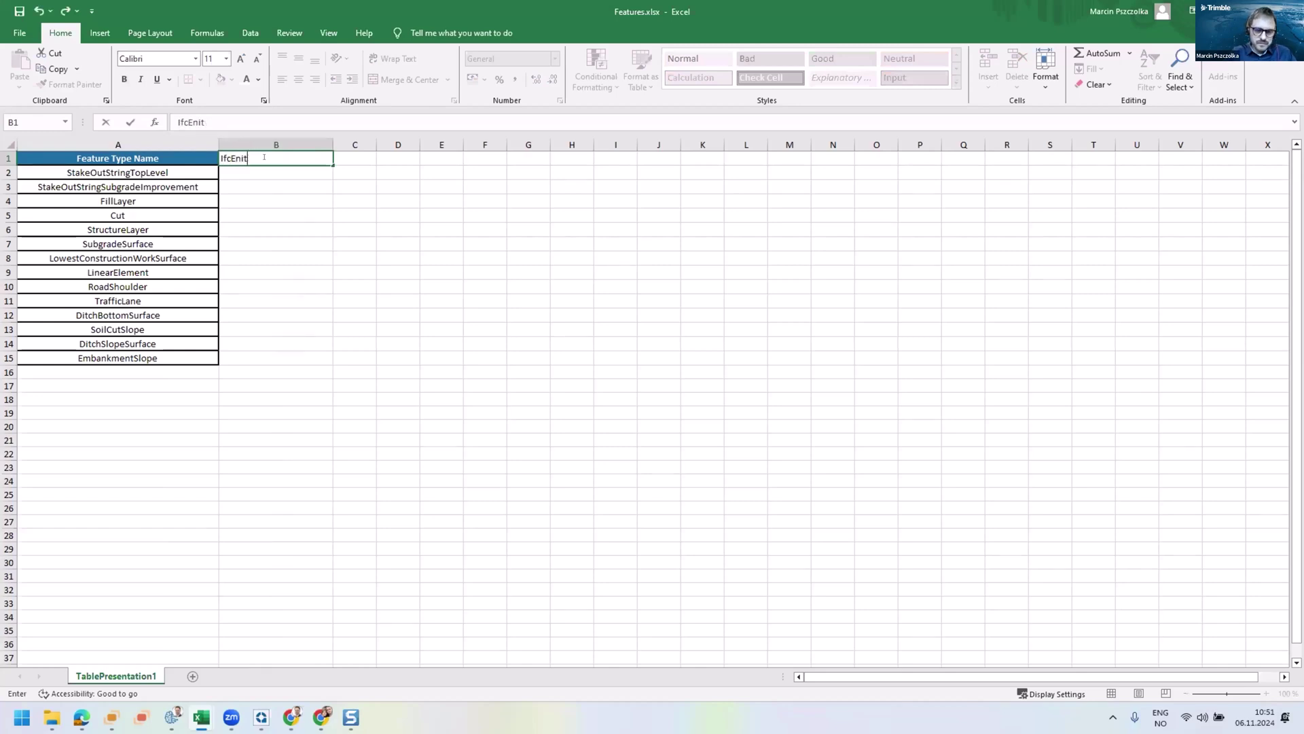
pyautogui.write('t')
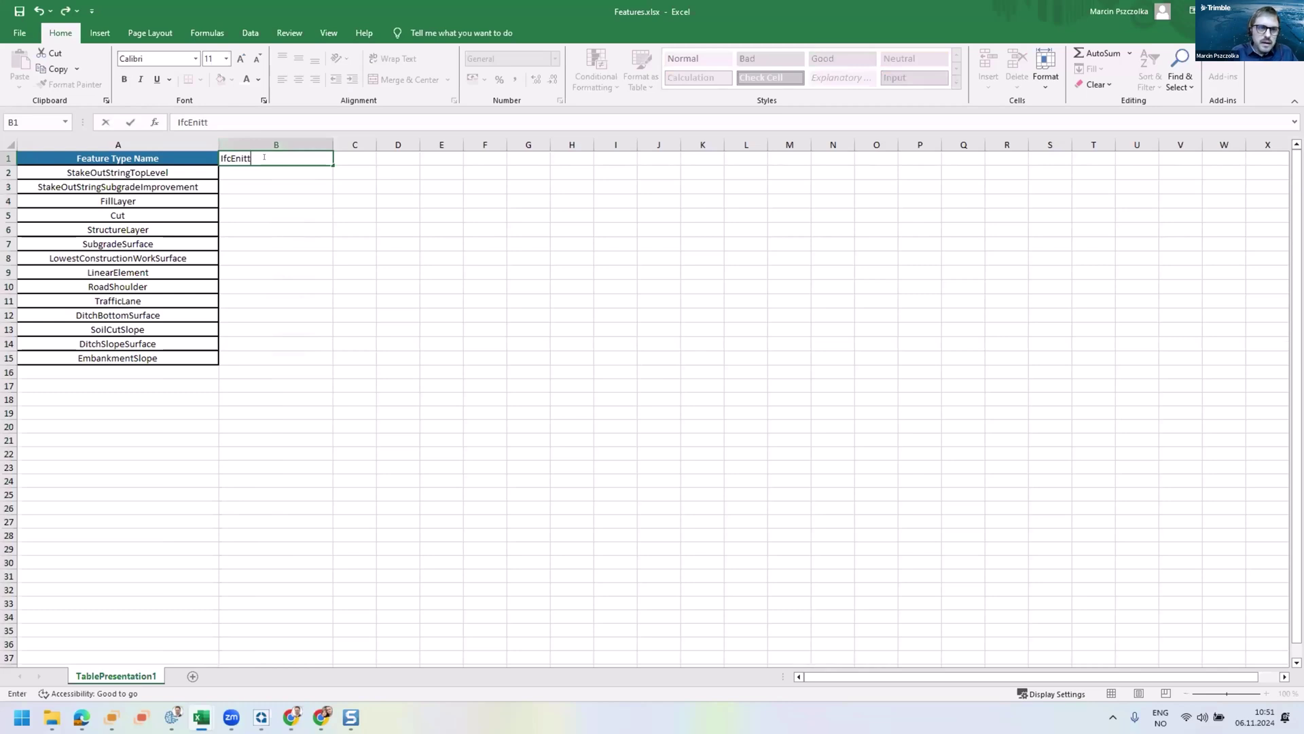
pyautogui.press('BackSpace')
pyautogui.write('y')
pyautogui.press('Tab')
# Step: Enter the header PredefinedType in C1 and widen column C to fit it
pyautogui.write('Preded')
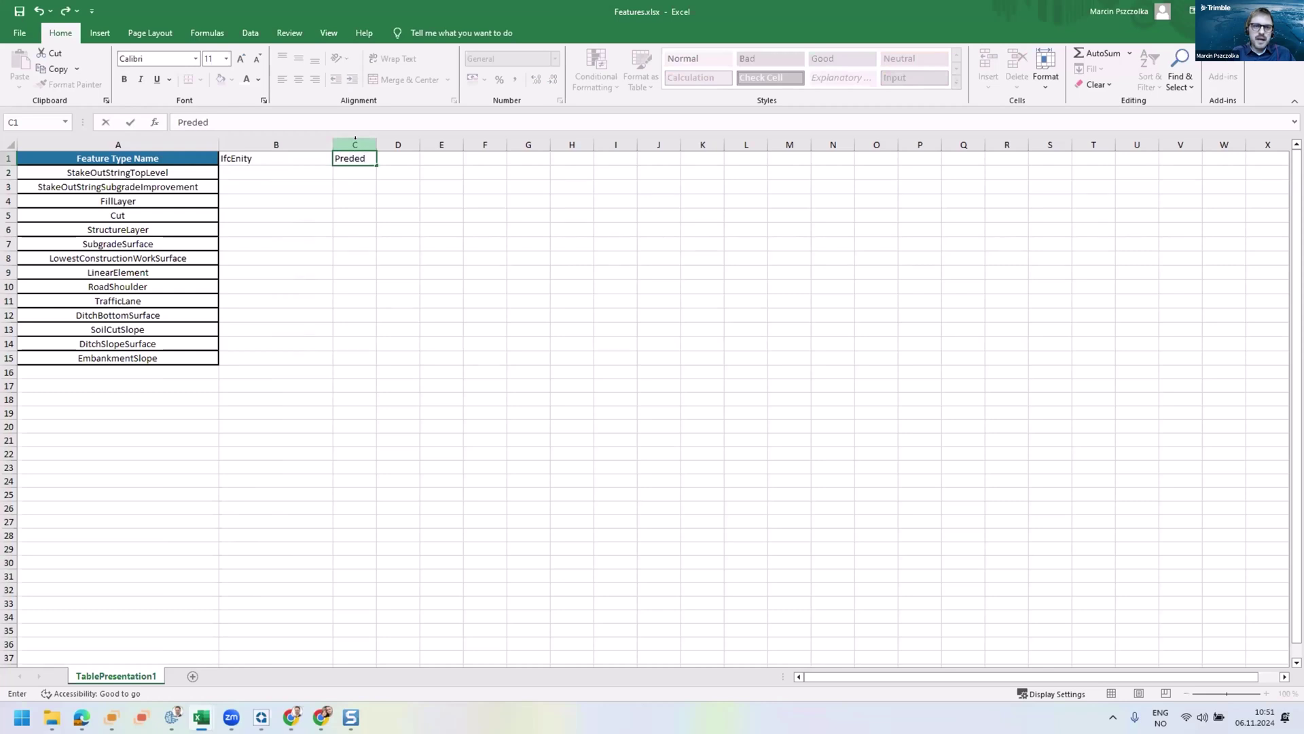
pyautogui.press('BackSpace')
pyautogui.write('finedTyo')
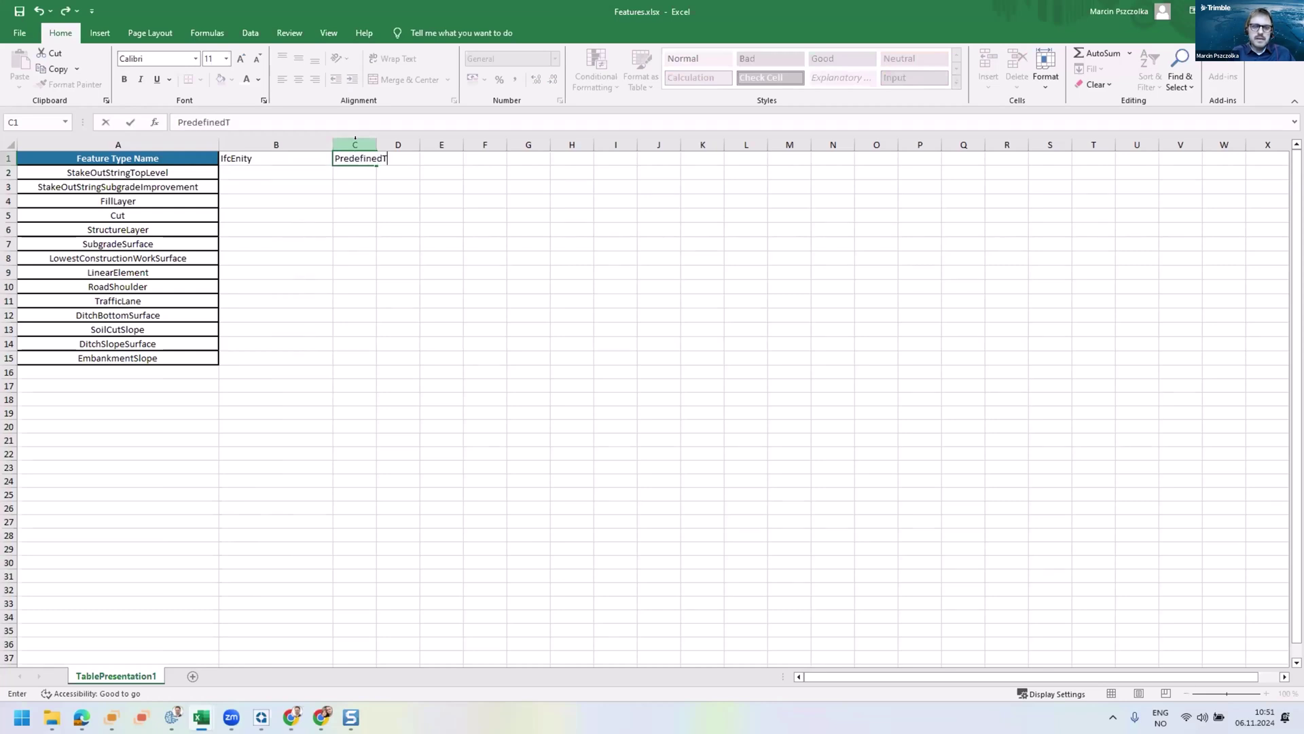
pyautogui.press('BackSpace')
pyautogui.write('pe')
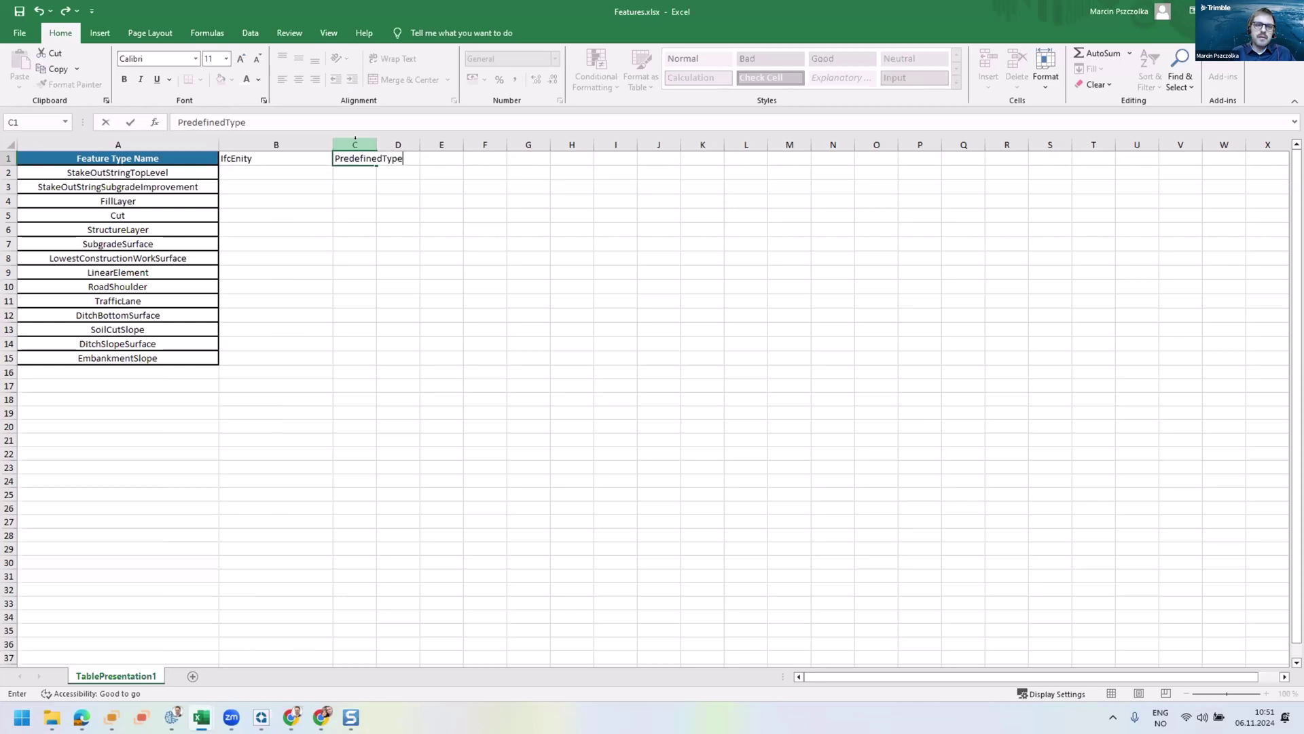
pyautogui.click(315, 224)
pyautogui.moveTo(377, 144); pyautogui.dragTo(418, 138)
# Step: Add the headers ObjectTypE in D1 and Tag in E1, widening column D to fit its header
pyautogui.click(438, 155)
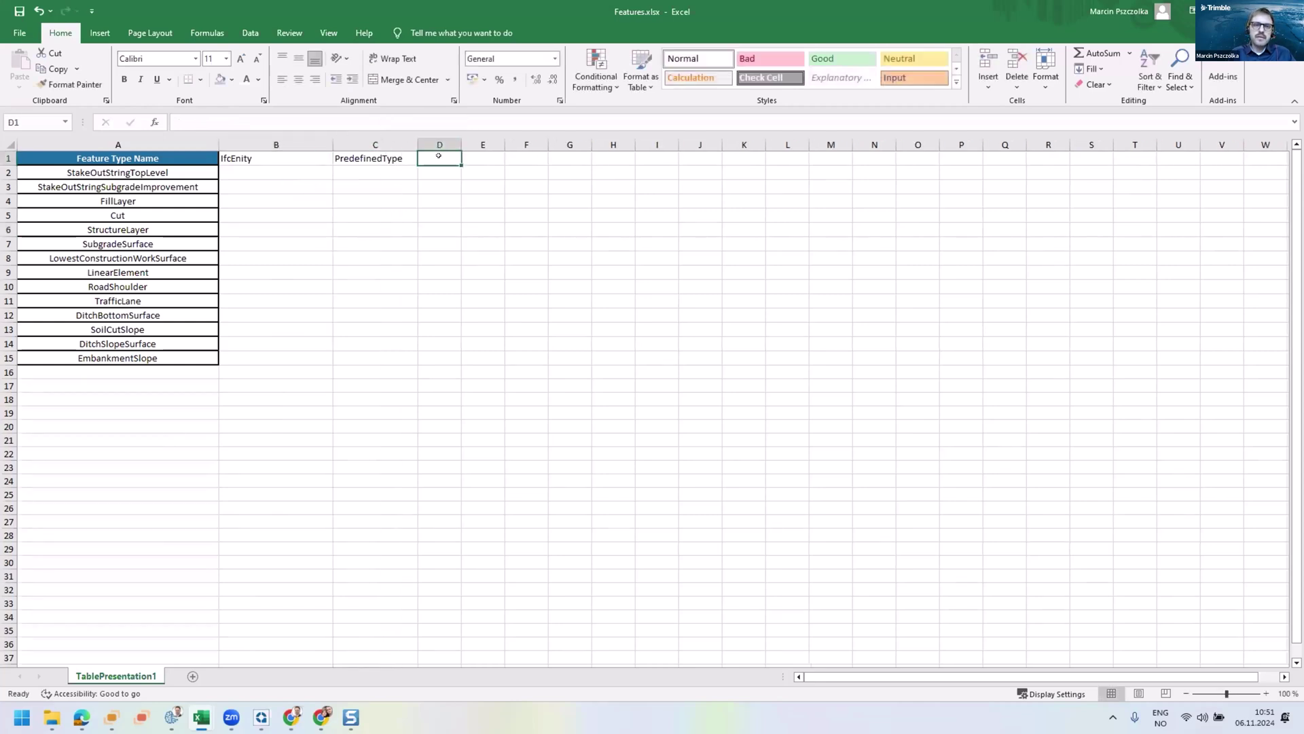
pyautogui.write('Object')
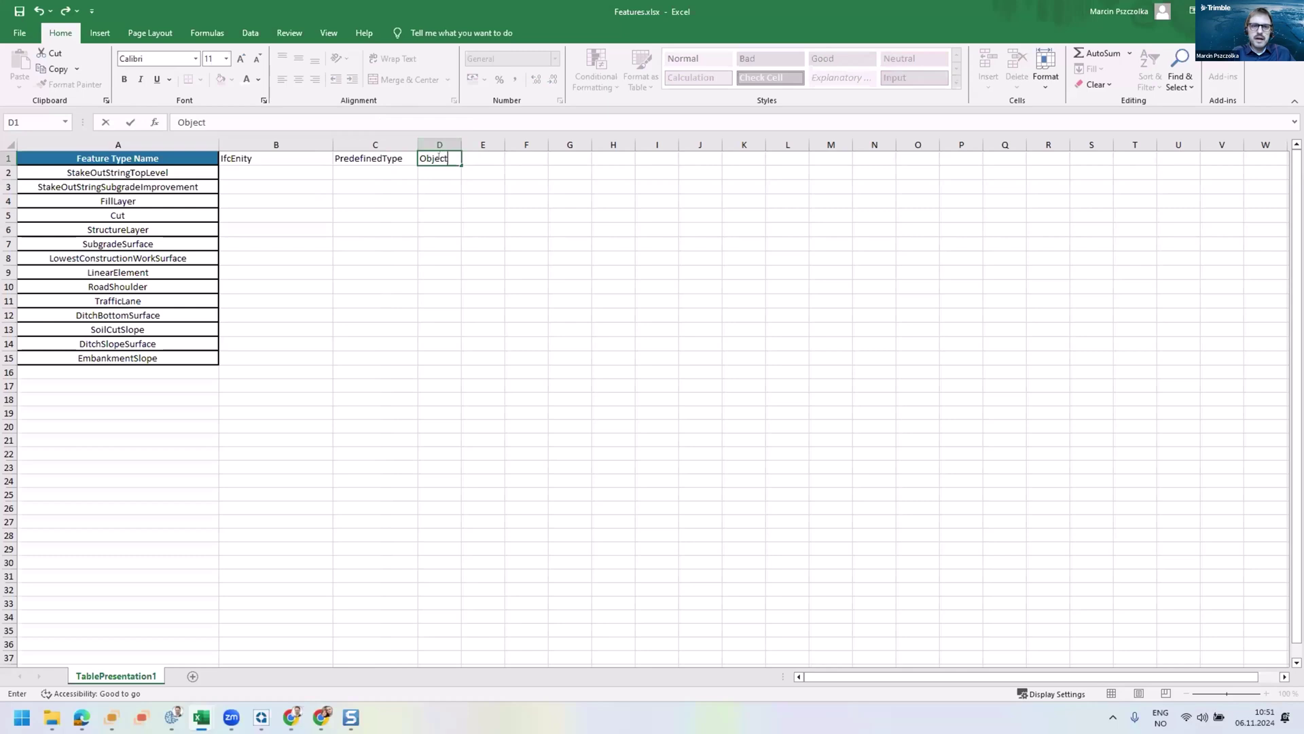
pyautogui.write('Type')
pyautogui.click(479, 172)
pyautogui.moveTo(462, 145); pyautogui.dragTo(490, 146)
pyautogui.click(502, 157)
pyautogui.write('Tag')
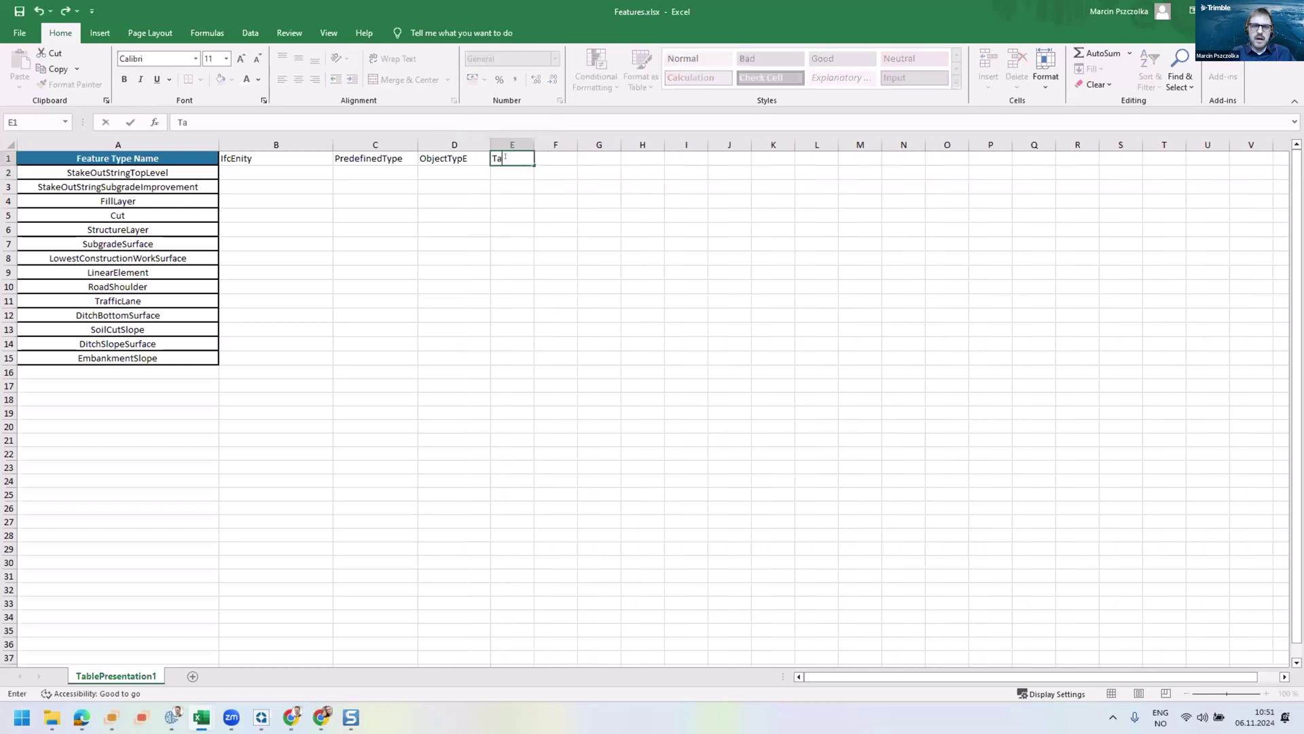
pyautogui.click(568, 166)
pyautogui.press('Up')
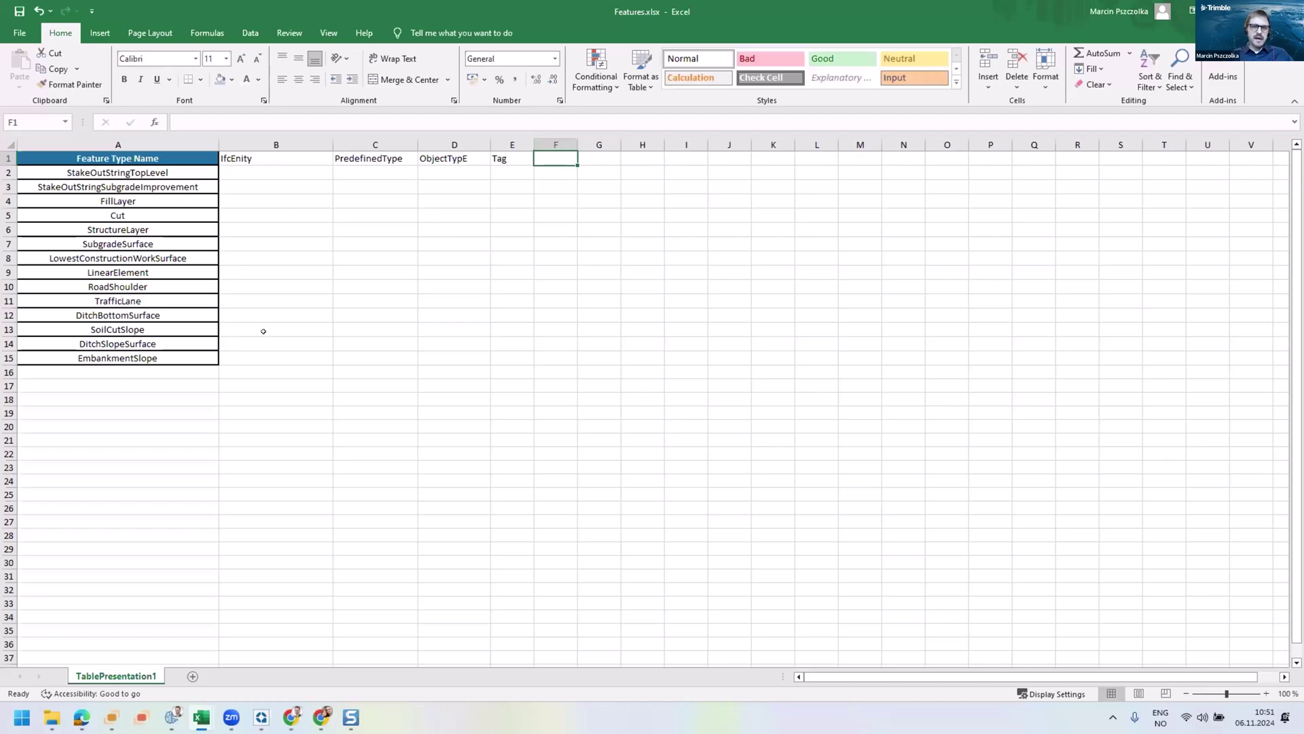
pyautogui.moveTo(264, 177); pyautogui.dragTo(454, 352)
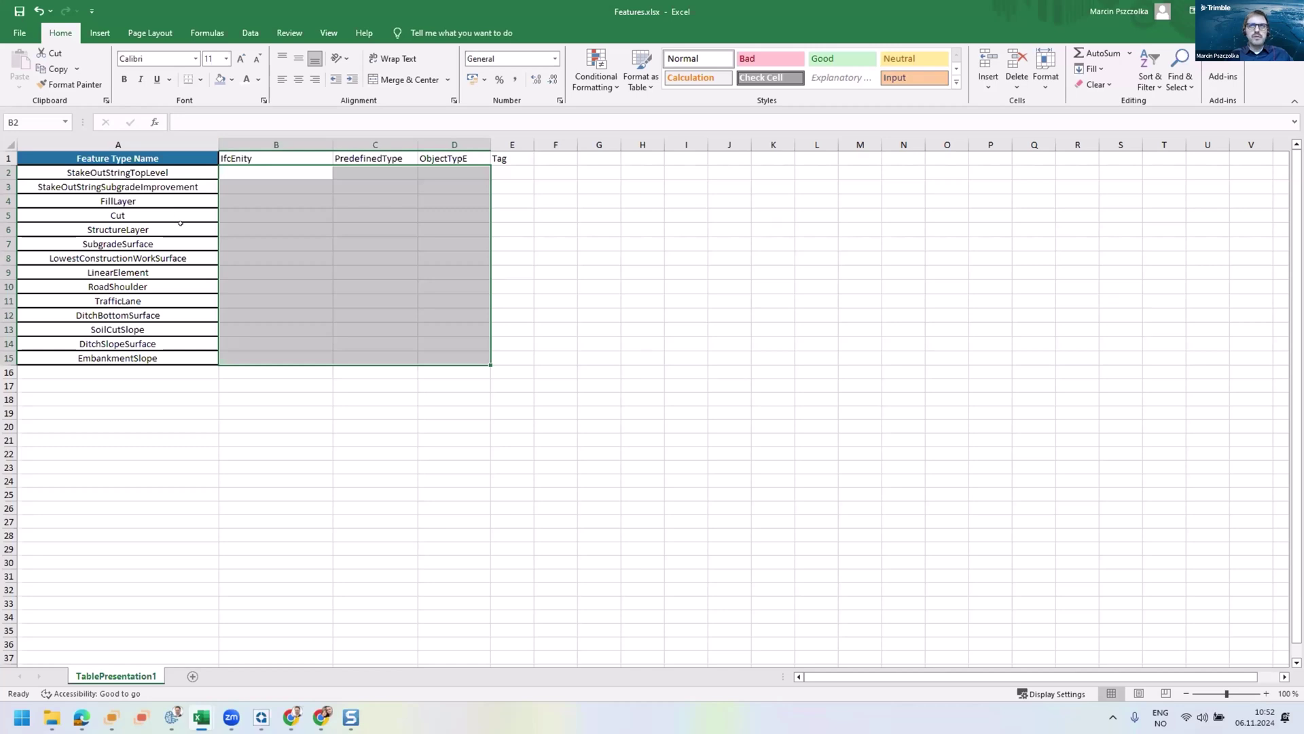
pyautogui.click(255, 385)
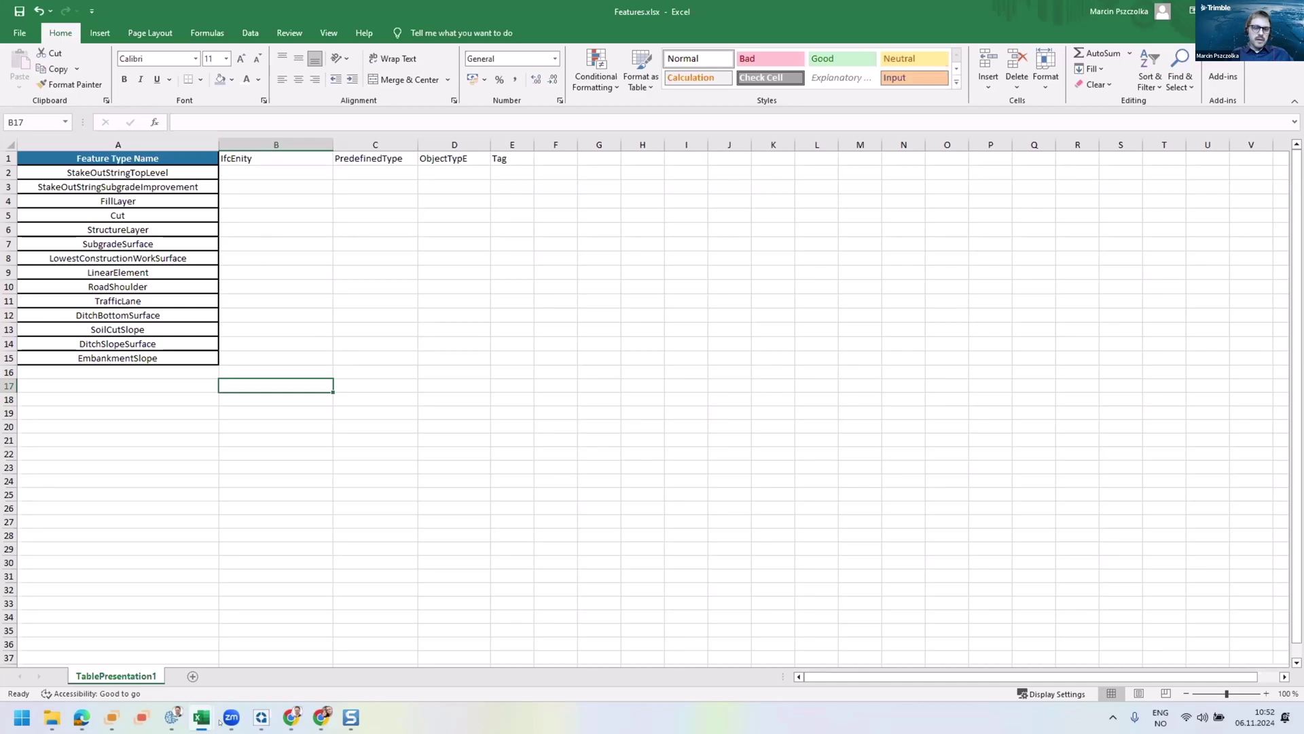
# Step: Switch to the Master-Road702.csv workbook and examine the feature types listed in the Feature Type Name column
pyautogui.moveTo(202, 718)
pyautogui.click(68, 646)
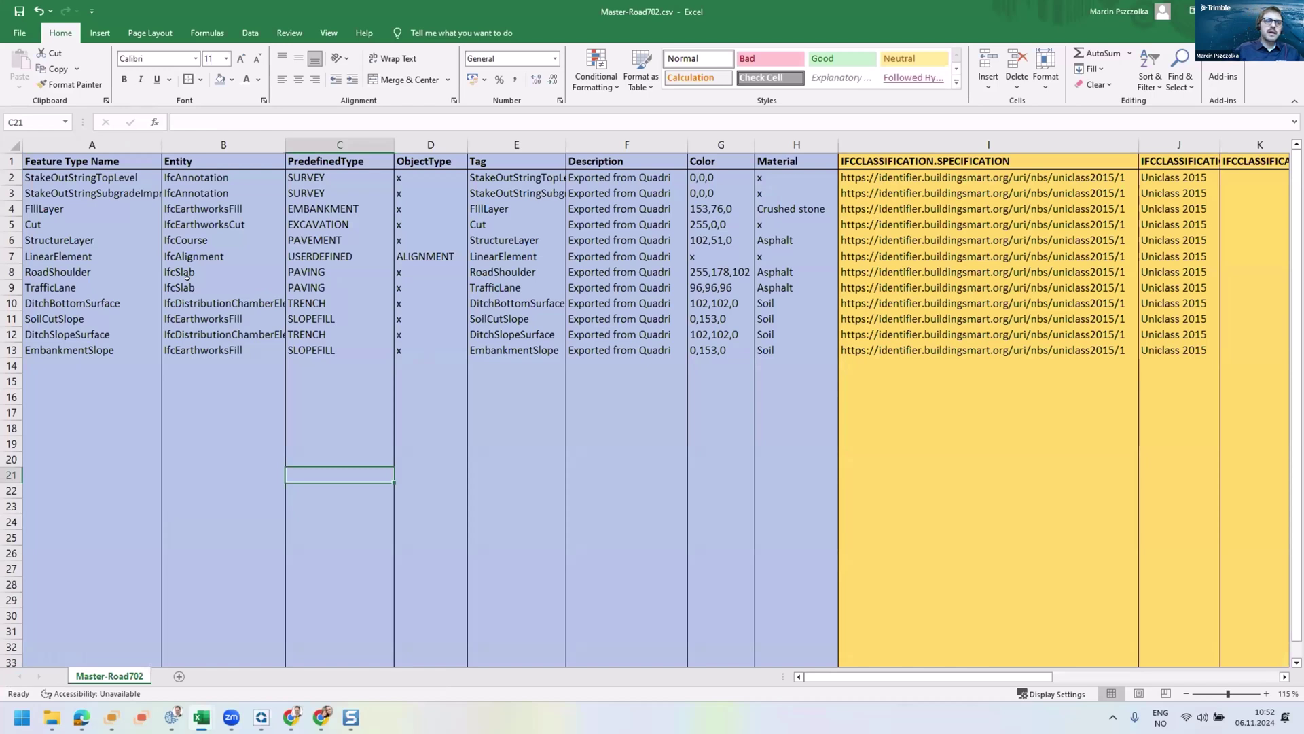
pyautogui.click(68, 161)
pyautogui.click(83, 144)
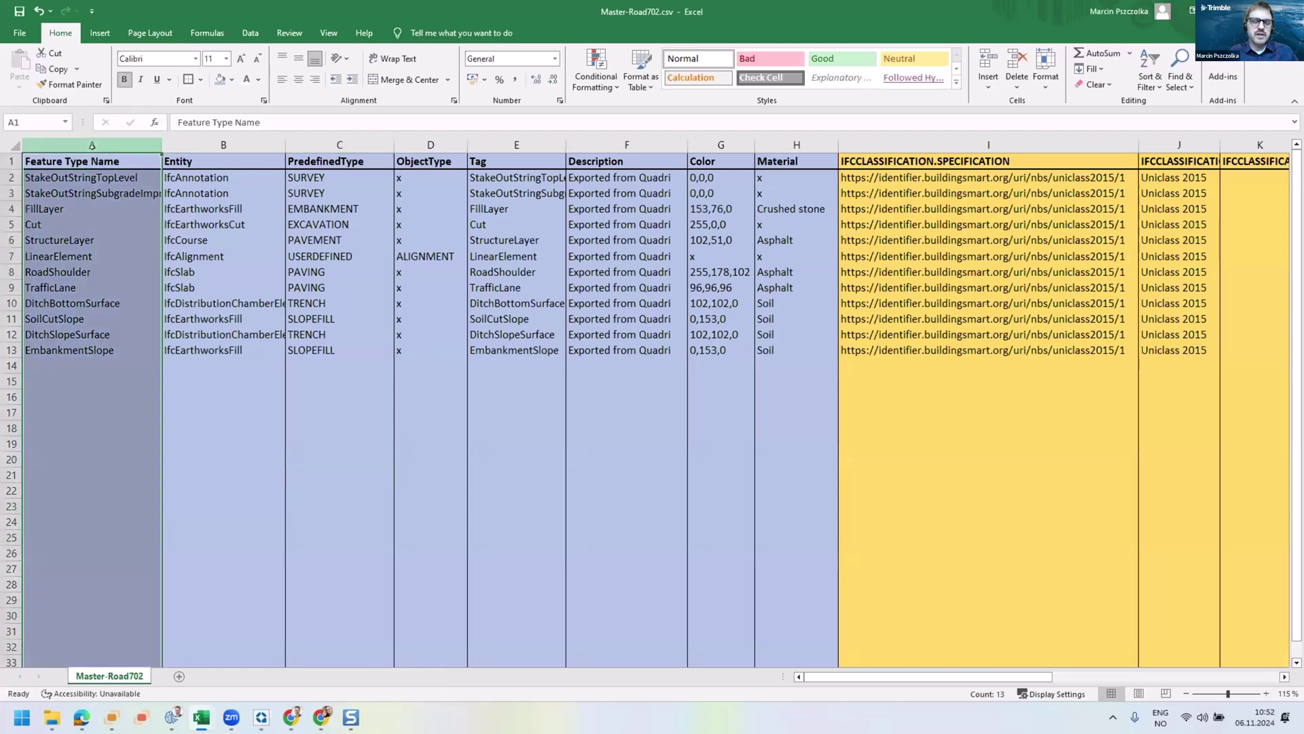
pyautogui.click(104, 351)
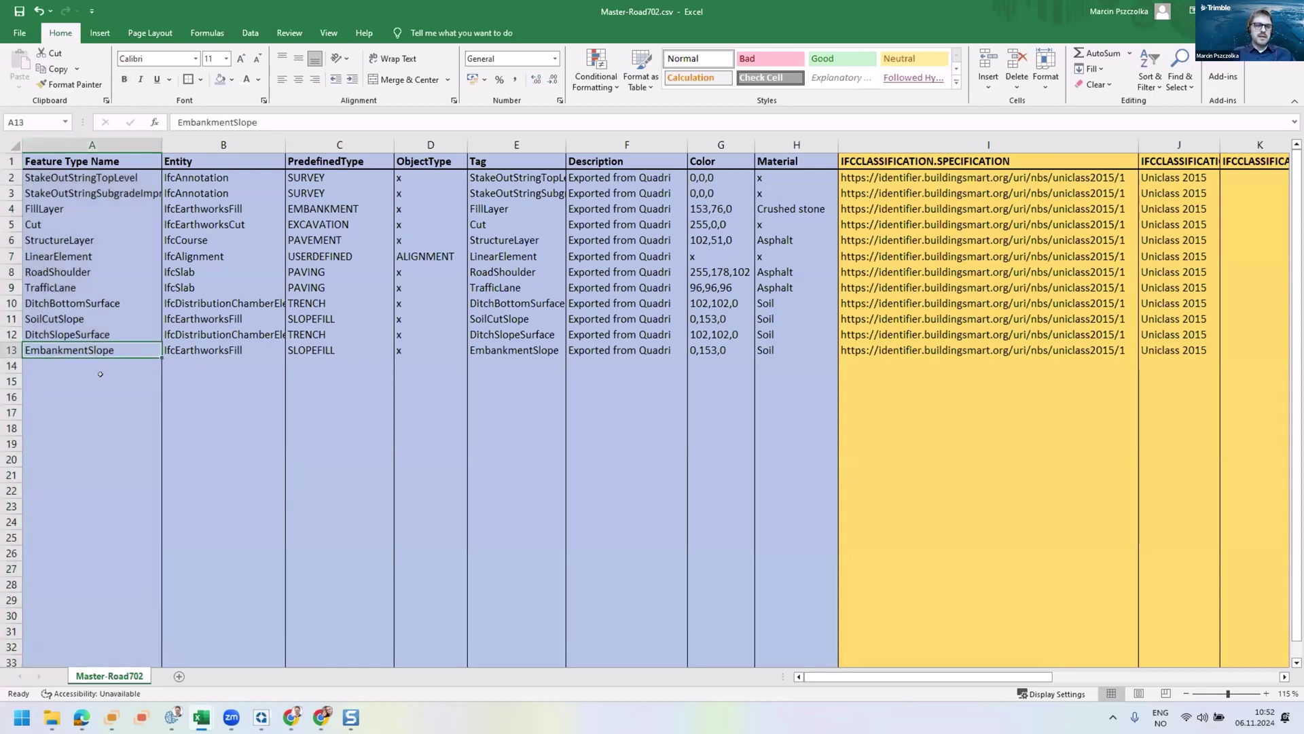
pyautogui.moveTo(102, 350); pyautogui.dragTo(119, 178)
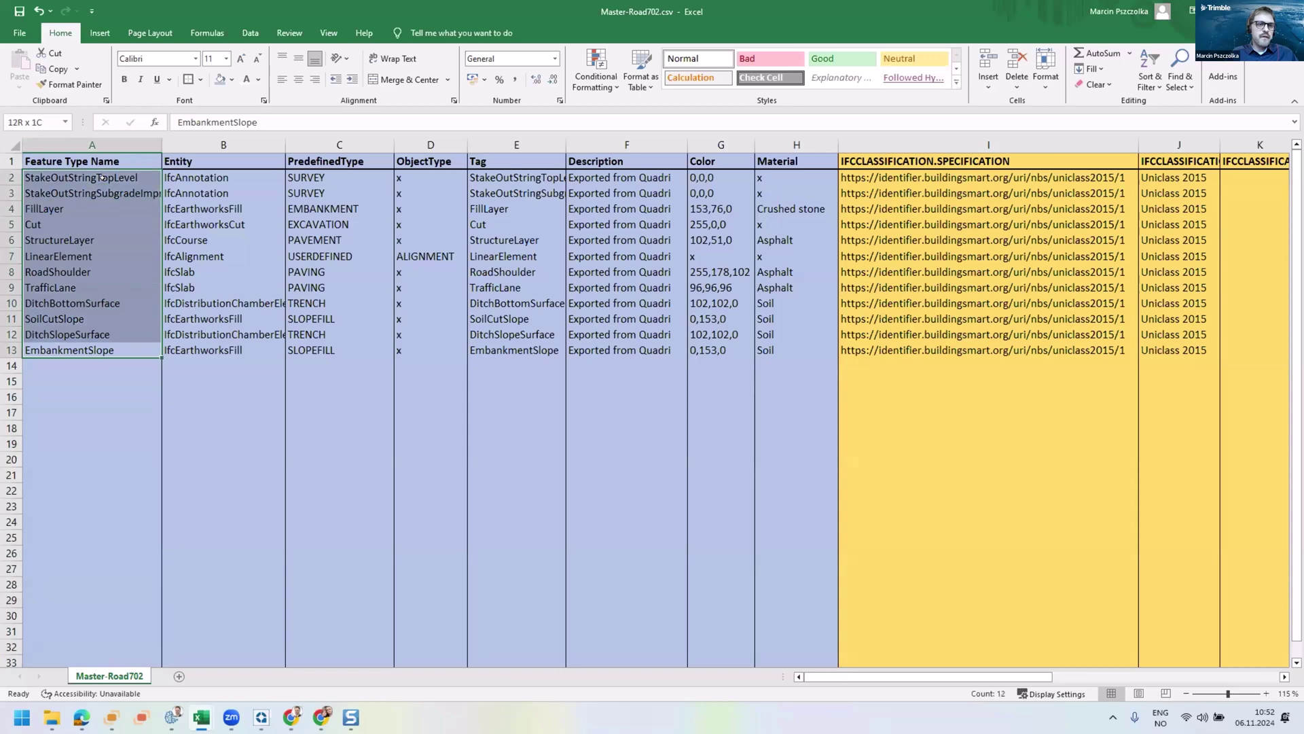
# Step: Examine the Entity, PredefinedType and ObjectType columns, including the predefined and object type values of the LinearElement row
pyautogui.click(203, 138)
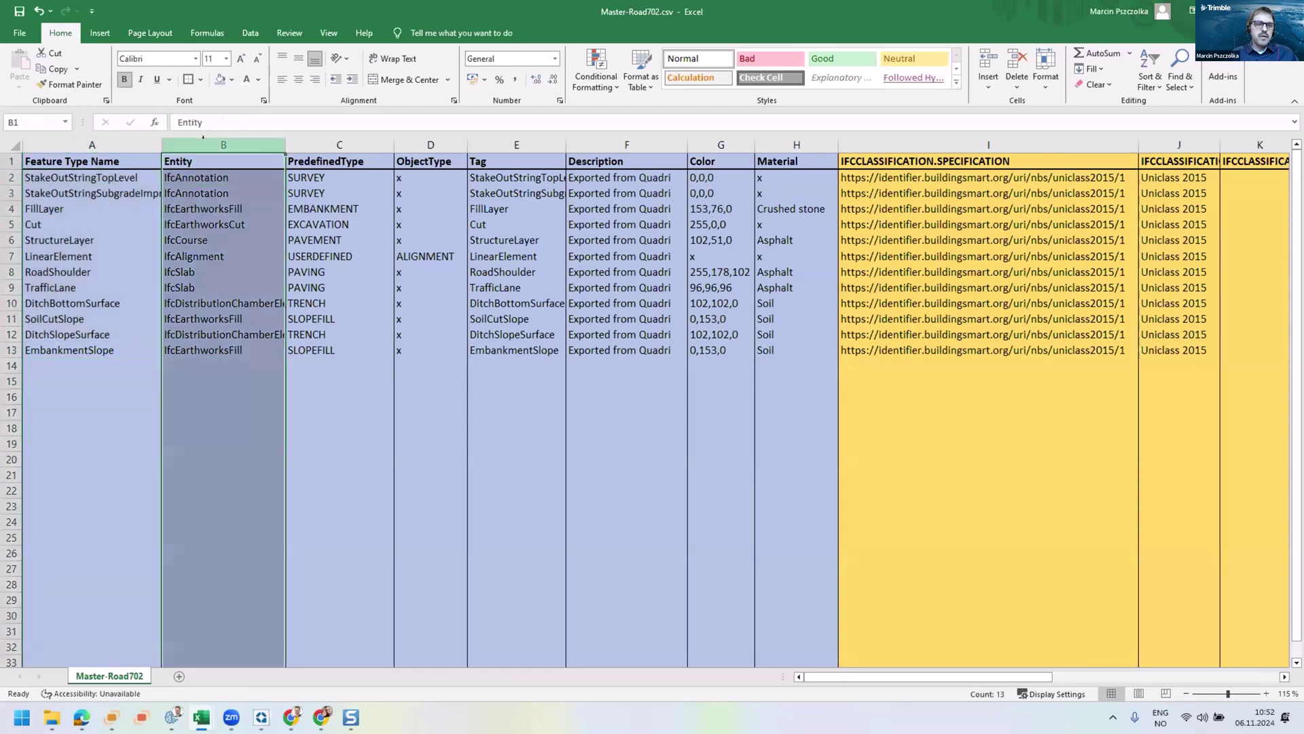
pyautogui.click(340, 144)
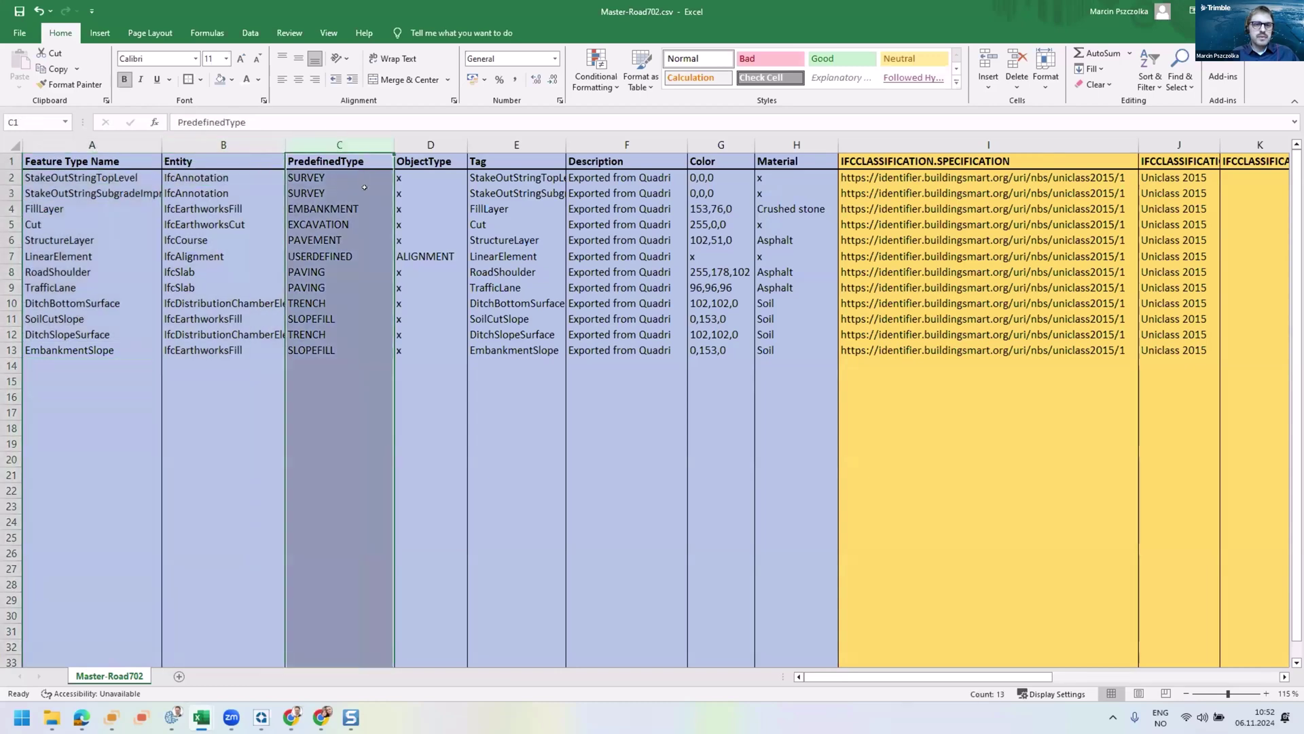
pyautogui.click(430, 139)
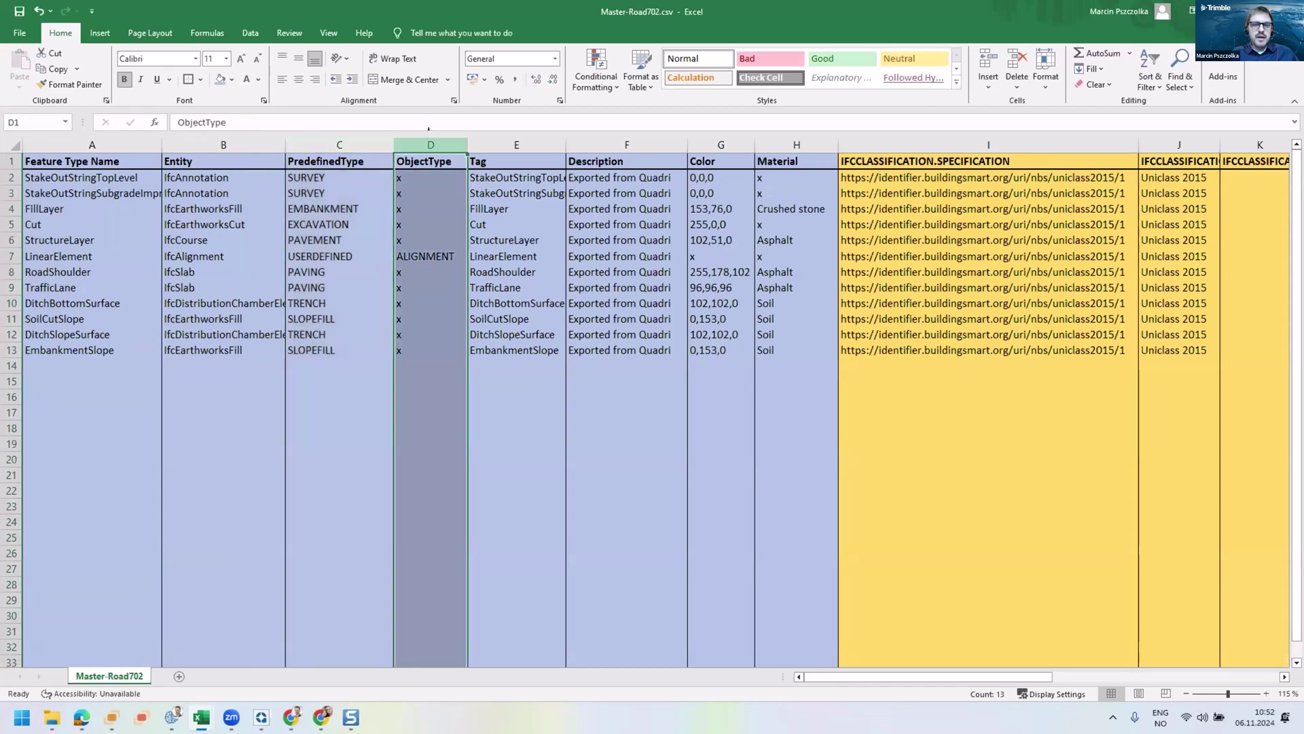
pyautogui.click(440, 256)
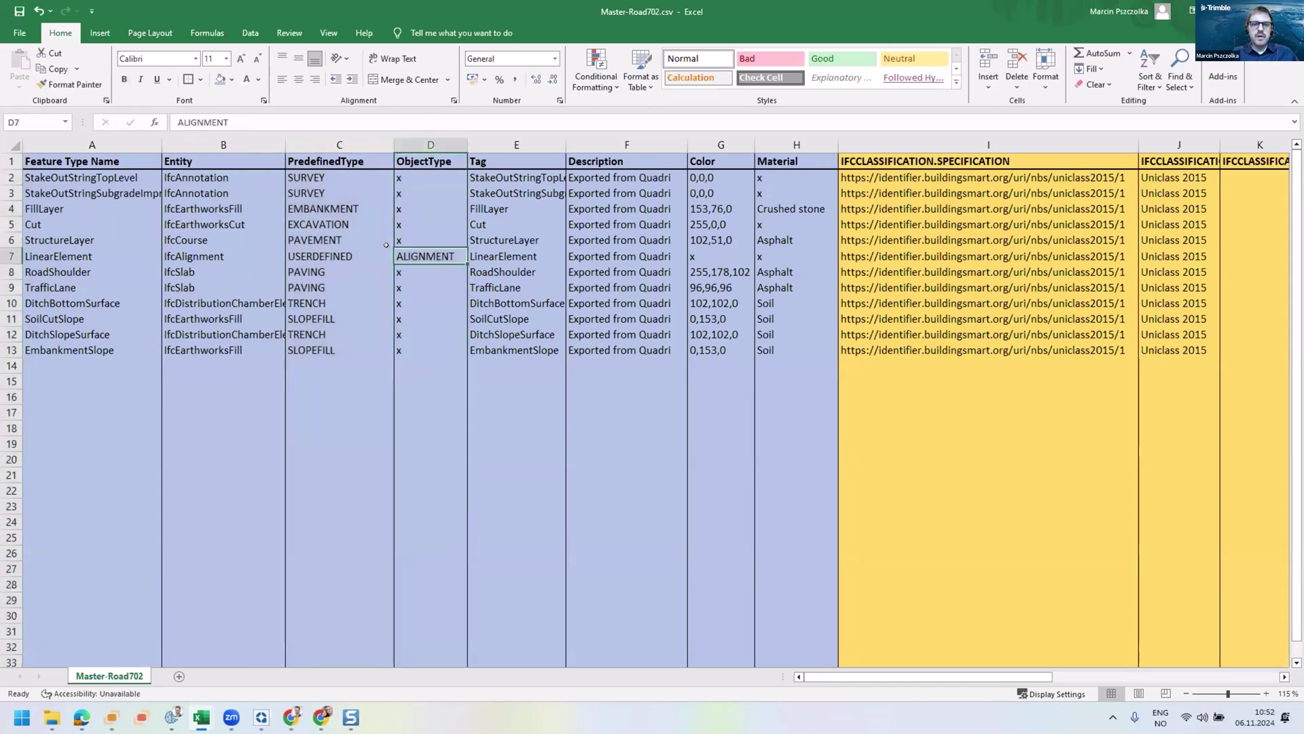
pyautogui.click(339, 256)
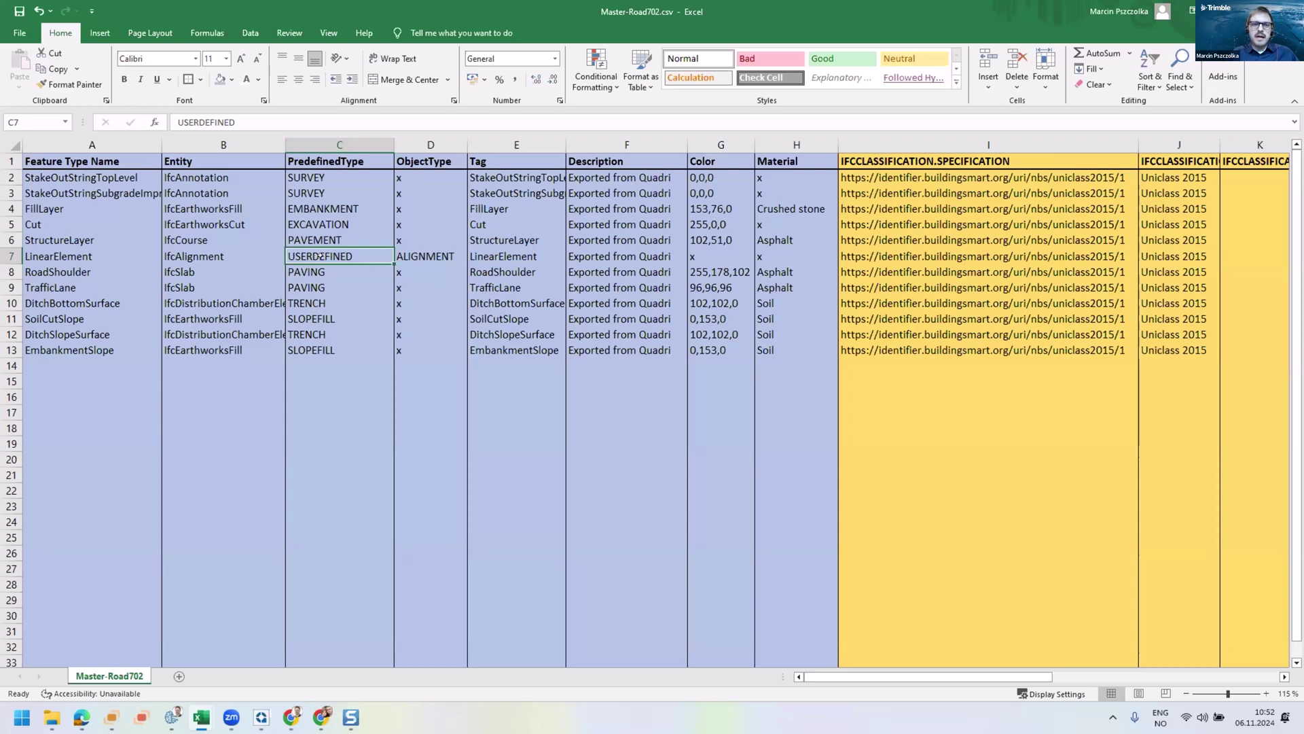
# Step: Widen the Tag column and review the Description, Color and Material columns beside it
pyautogui.click(497, 156)
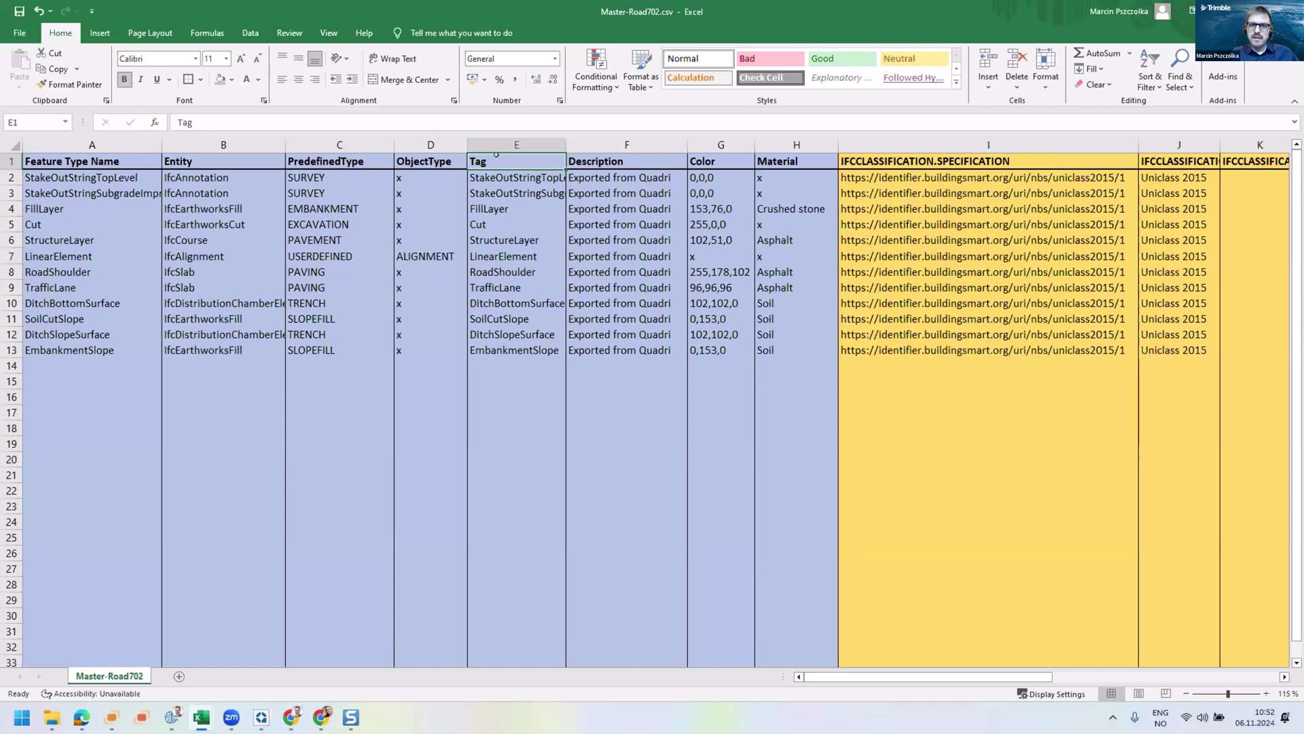
pyautogui.moveTo(580, 145); pyautogui.dragTo(582, 145)
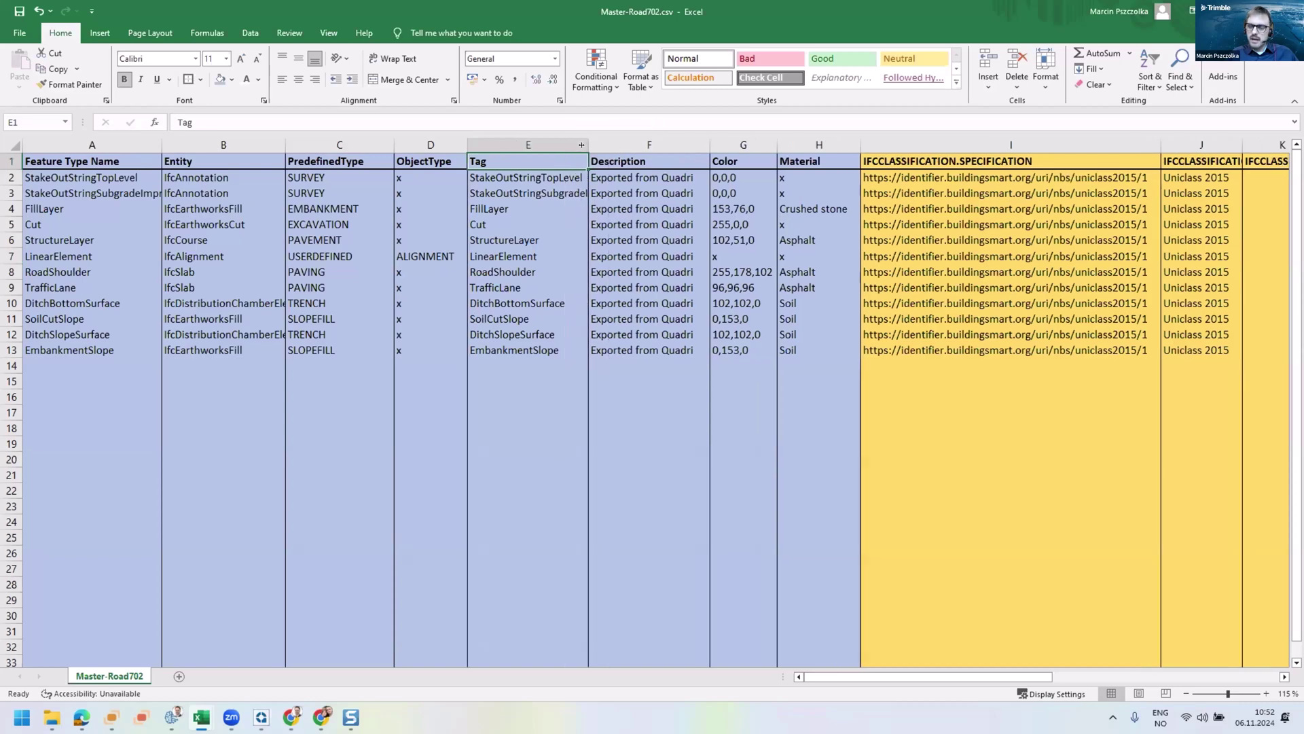
pyautogui.click(646, 141)
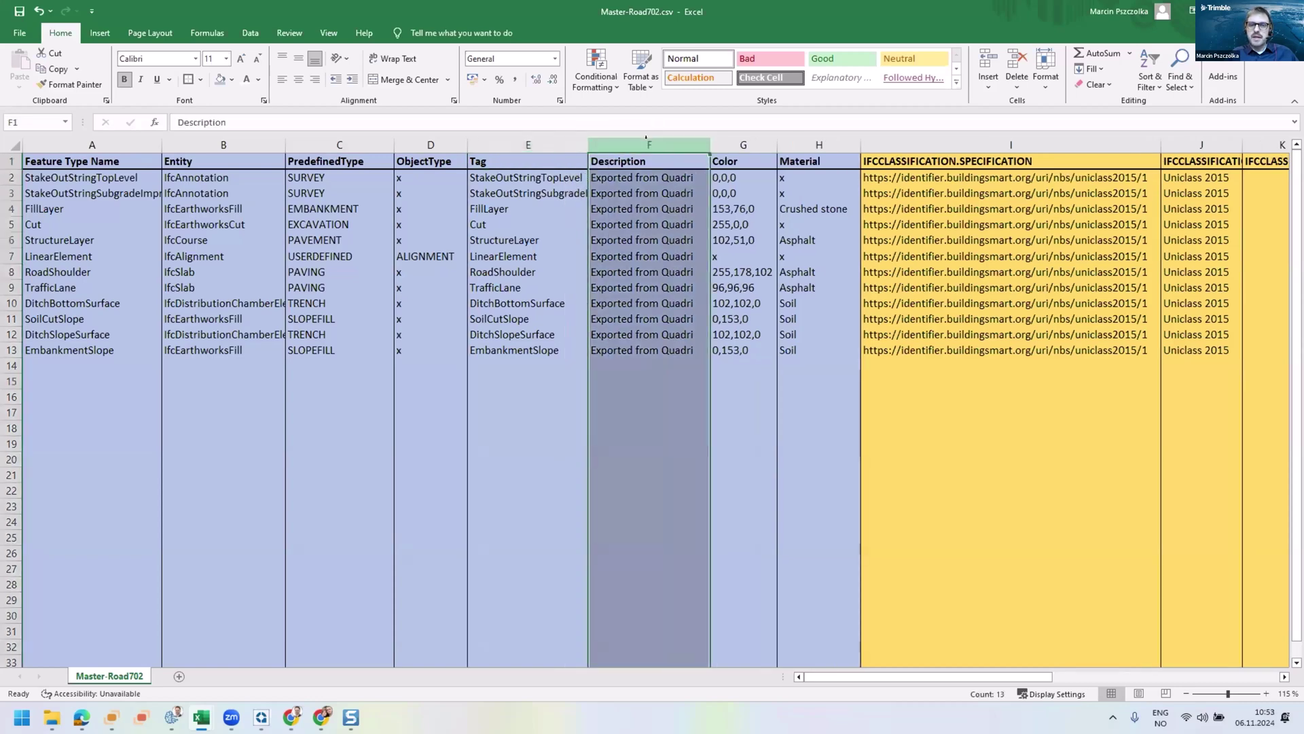
pyautogui.click(725, 140)
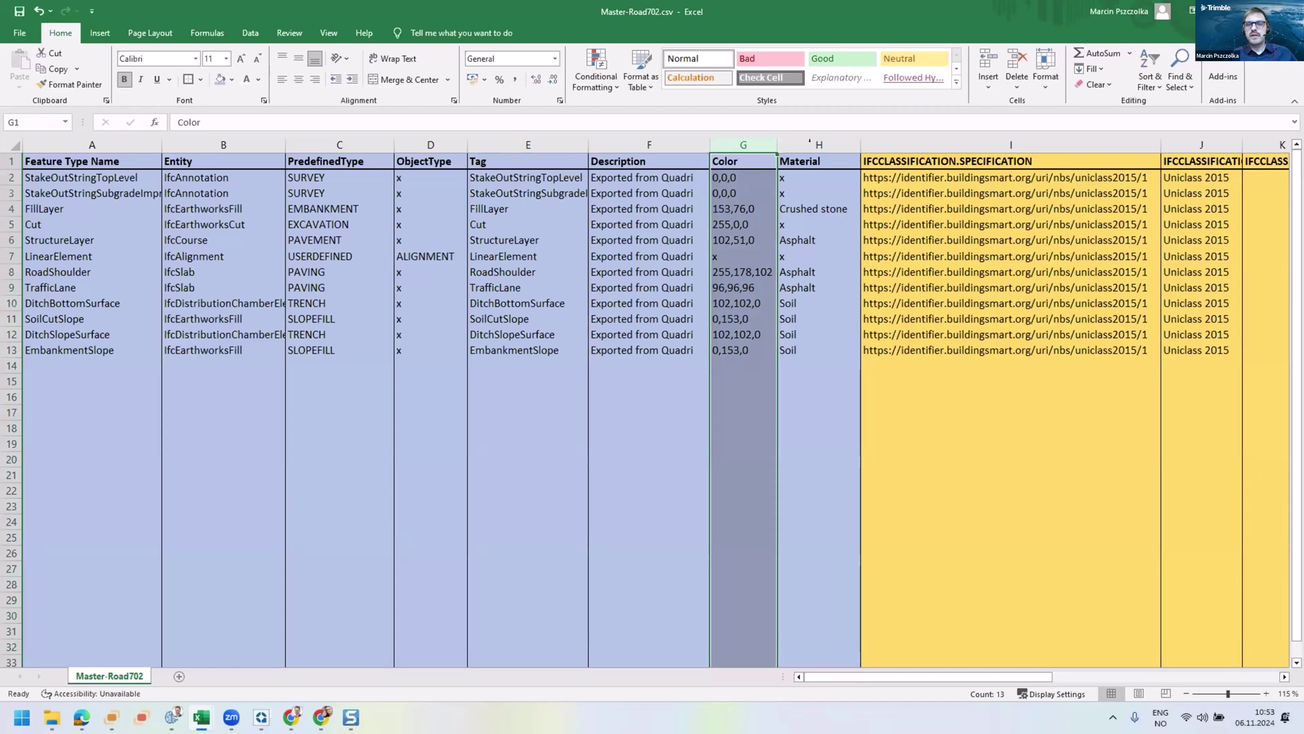
pyautogui.click(810, 146)
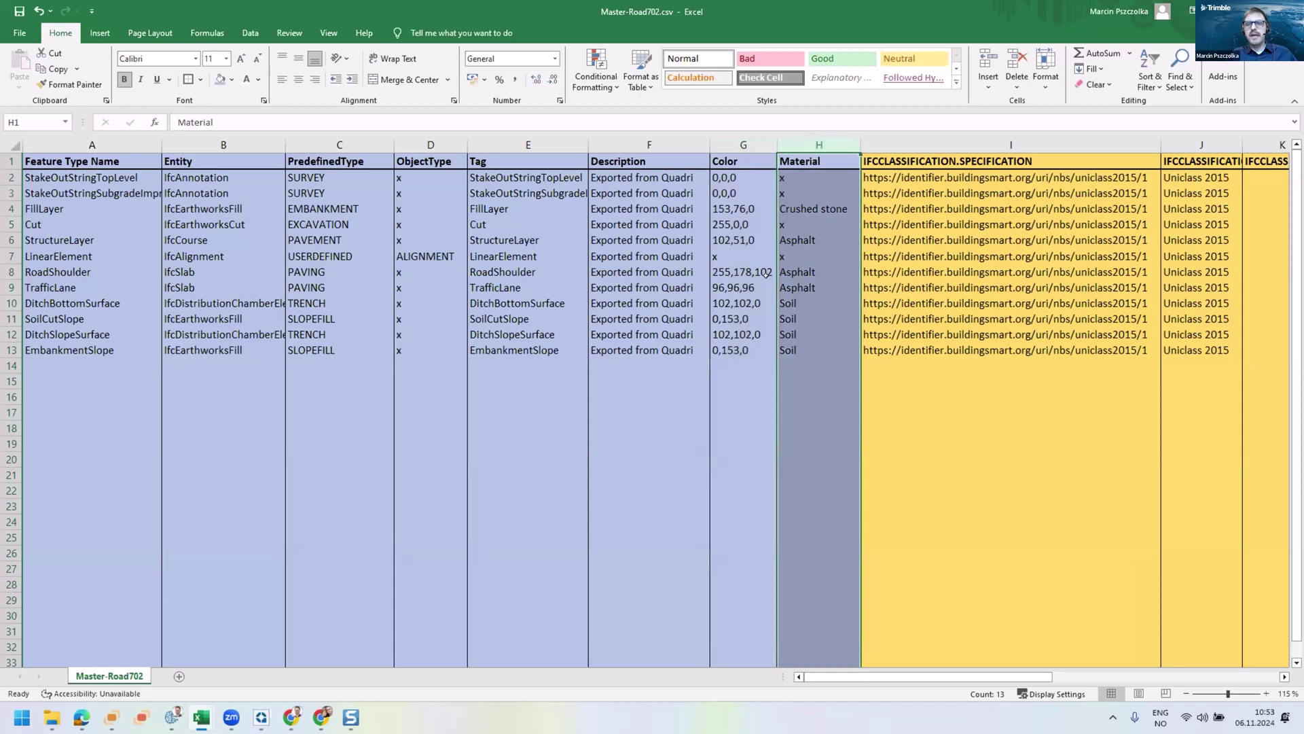
# Step: Examine the yellow IFCCLASSIFICATION and IFCCLASSIFICATIONREFERENCE columns, starting with IFCCLASSIFICATION.SPECIFICATION
pyautogui.hscroll(3, 767, 273)
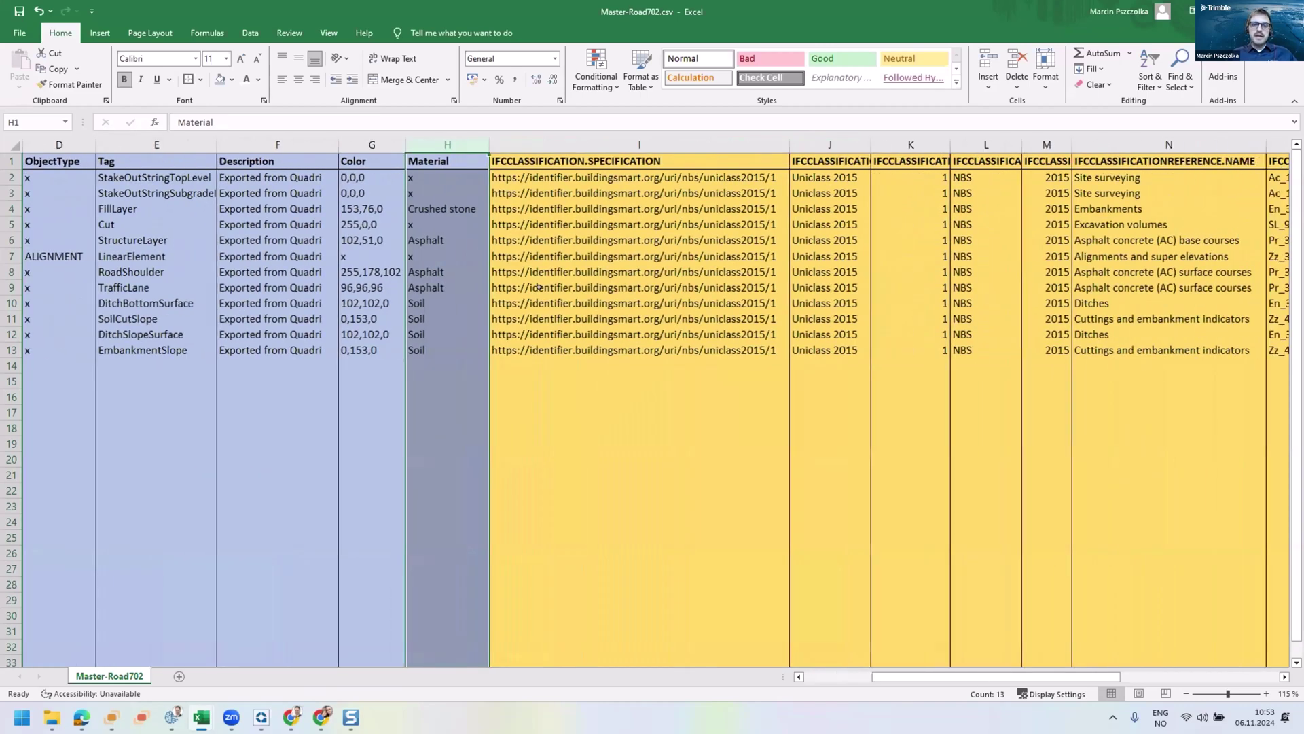
pyautogui.keyDown('ctrl'); pyautogui.scroll(-2, 528, 299); pyautogui.keyUp('ctrl')
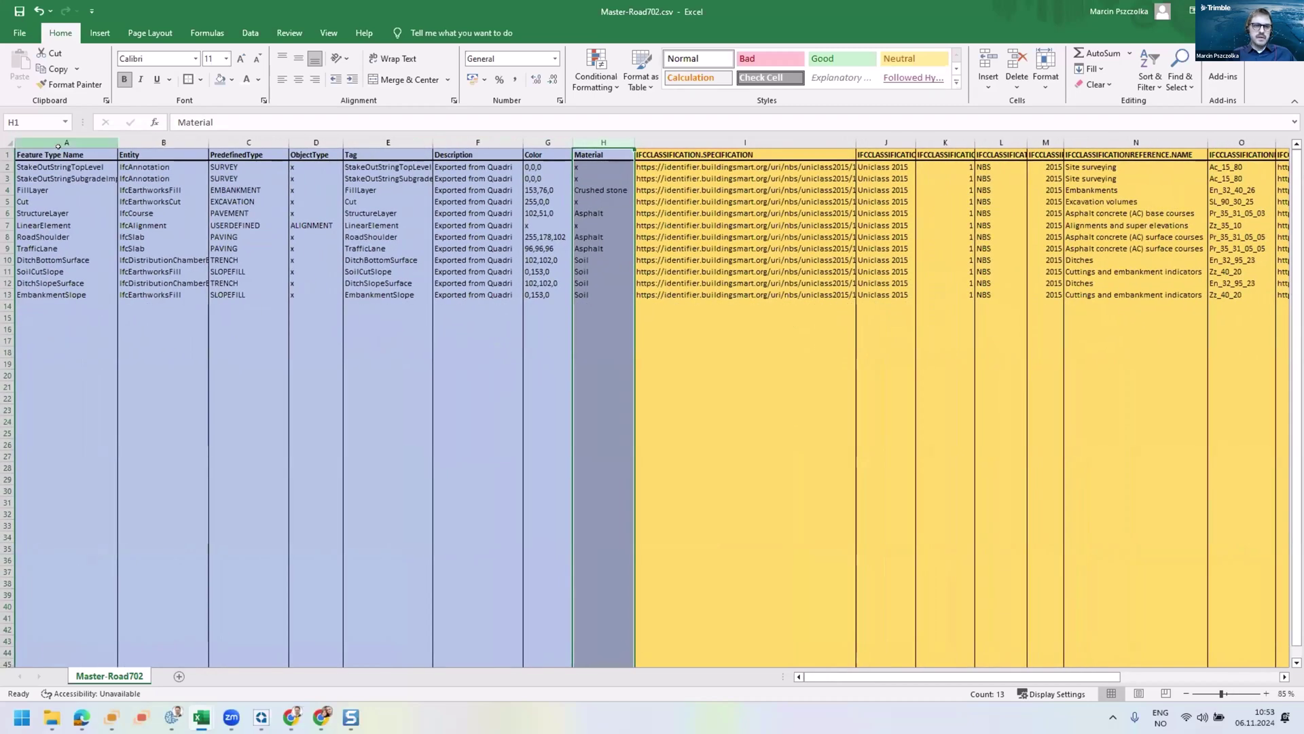
pyautogui.click(698, 145)
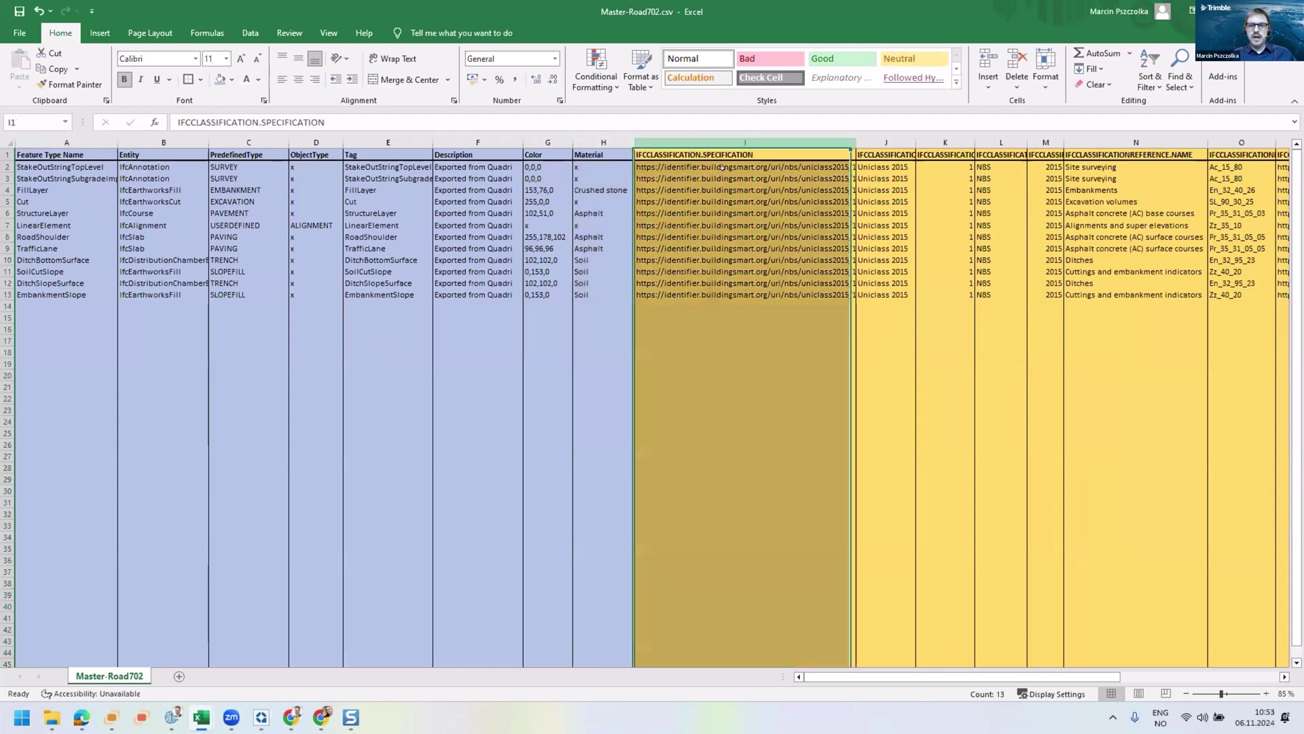
pyautogui.keyDown('ctrl'); pyautogui.scroll(1, 753, 189); pyautogui.keyUp('ctrl')
pyautogui.hscroll(3, 753, 189)
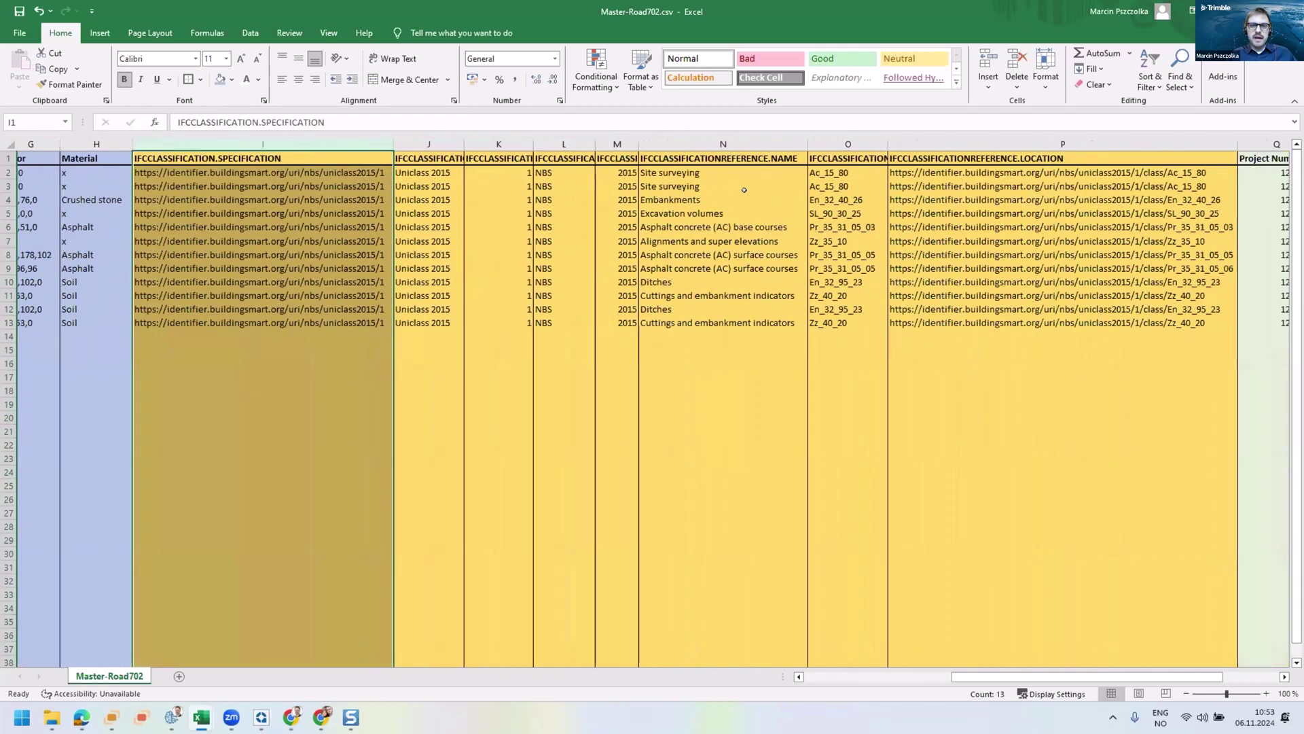
pyautogui.moveTo(342, 138); pyautogui.dragTo(340, 138)
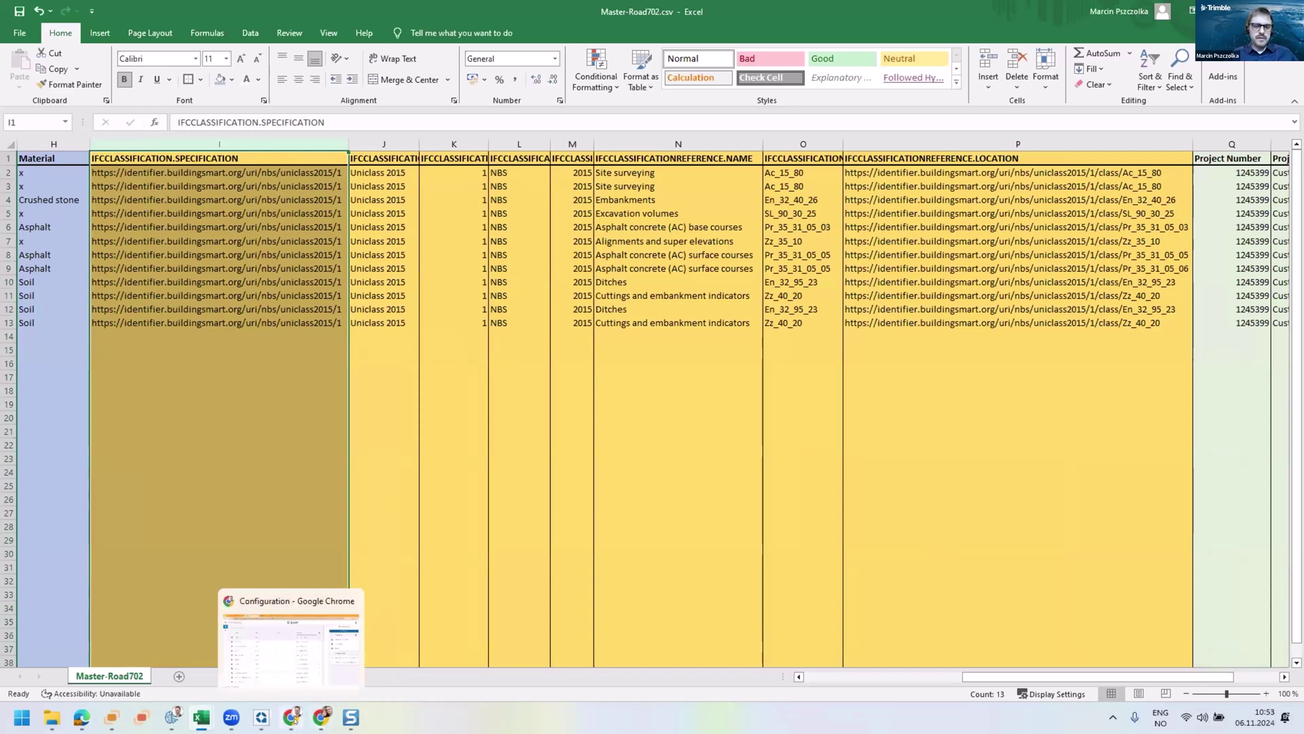
# Step: Switch to Google Chrome and bring up the bSDD-IFC documentation page on GitHub
pyautogui.moveTo(295, 717)
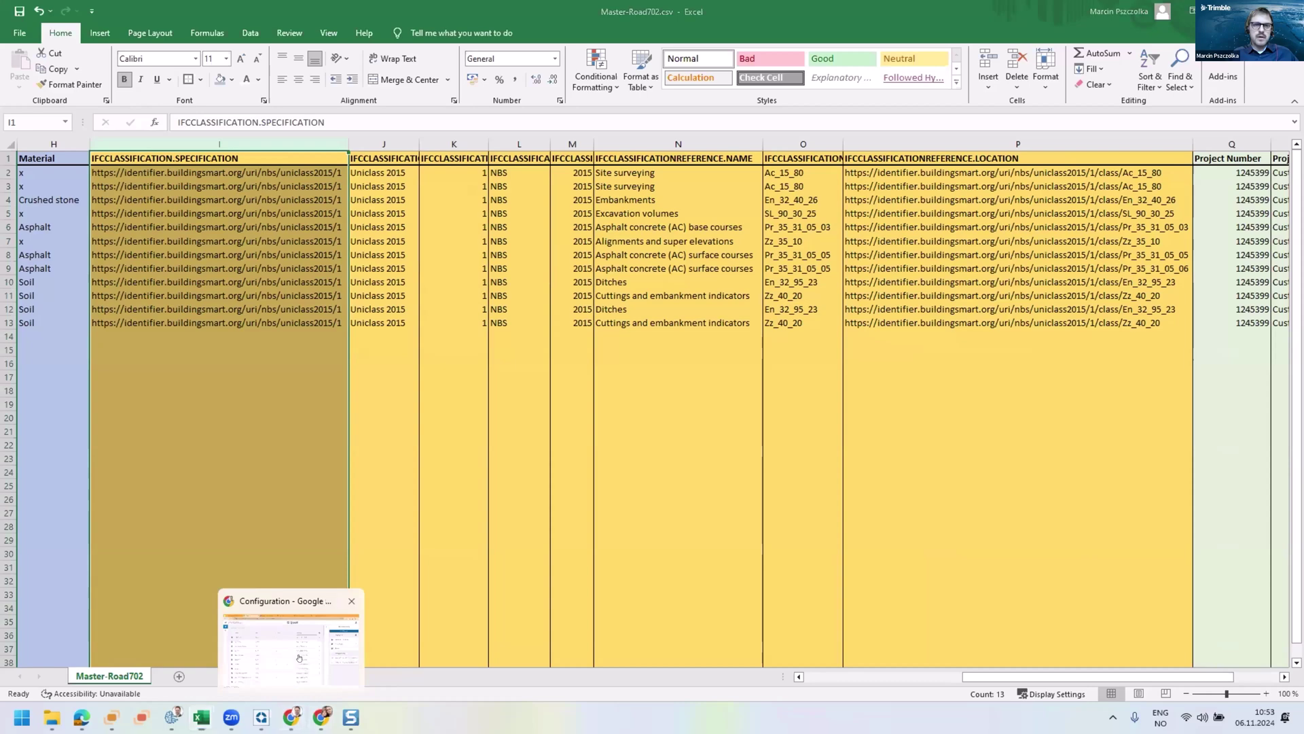
pyautogui.click(312, 639)
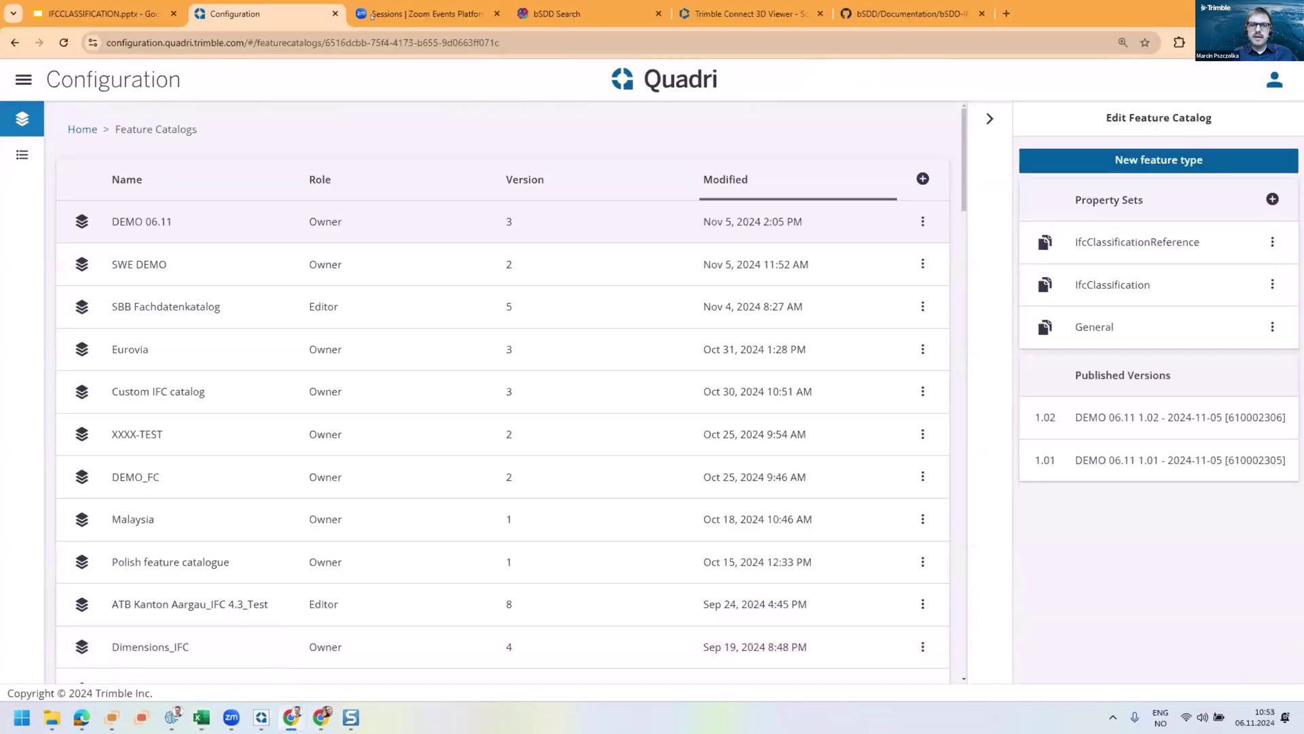
pyautogui.click(910, 13)
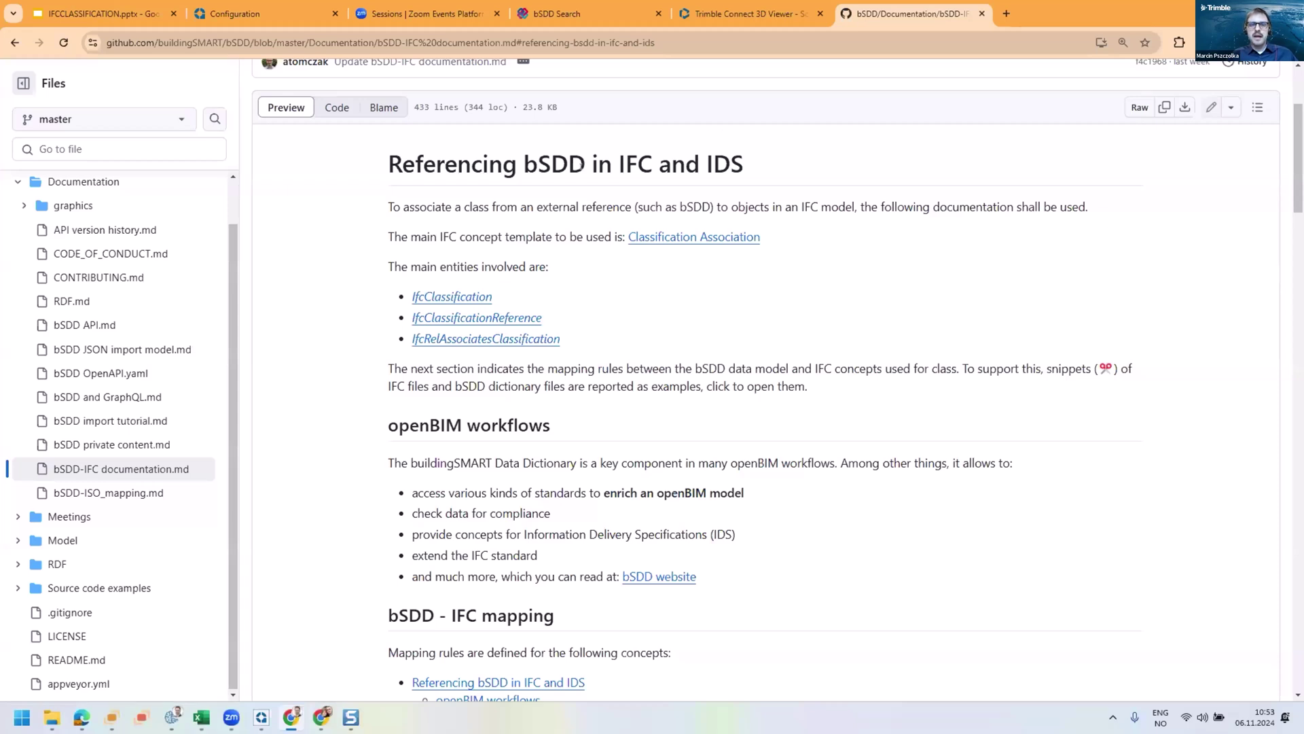
# Step: Highlight IFC in the page heading and review the listed entities IfcClassification, IfcClassificationReference and IfcRelAssociatesClassification
pyautogui.moveTo(522, 163); pyautogui.dragTo(653, 163)
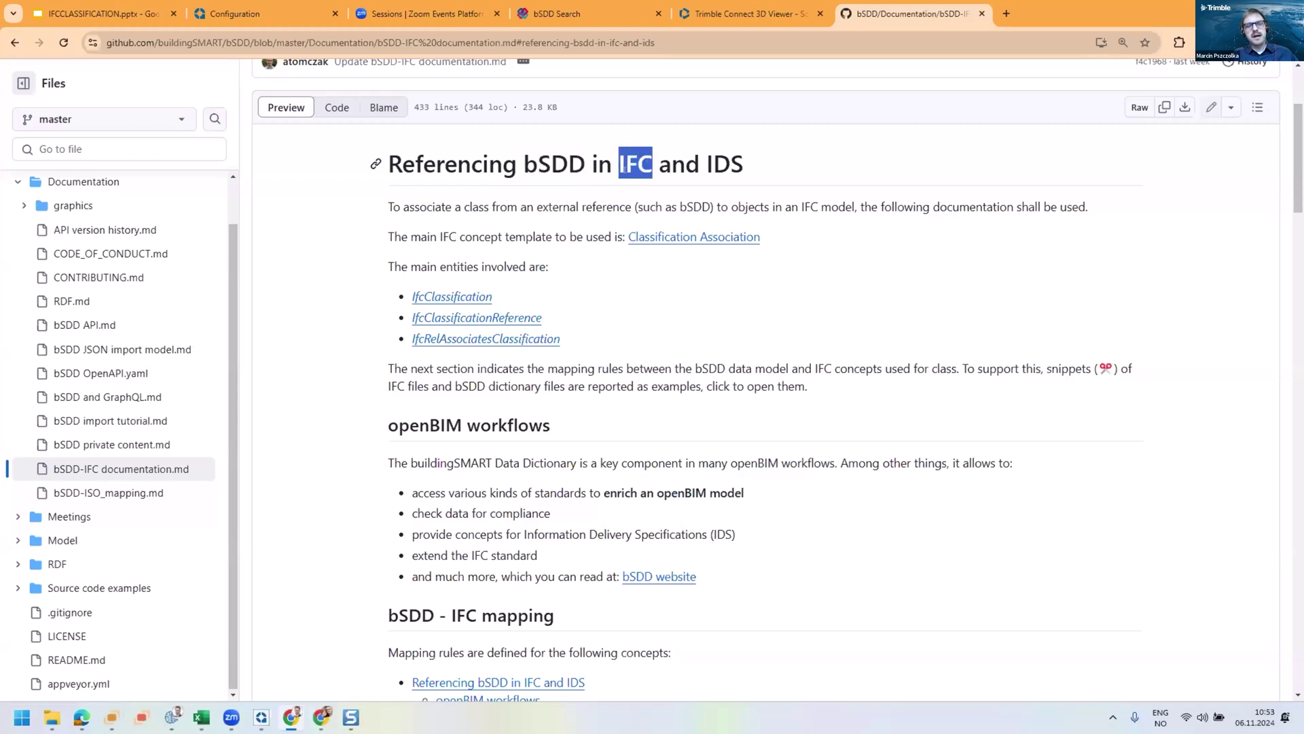
pyautogui.moveTo(503, 297); pyautogui.dragTo(406, 286)
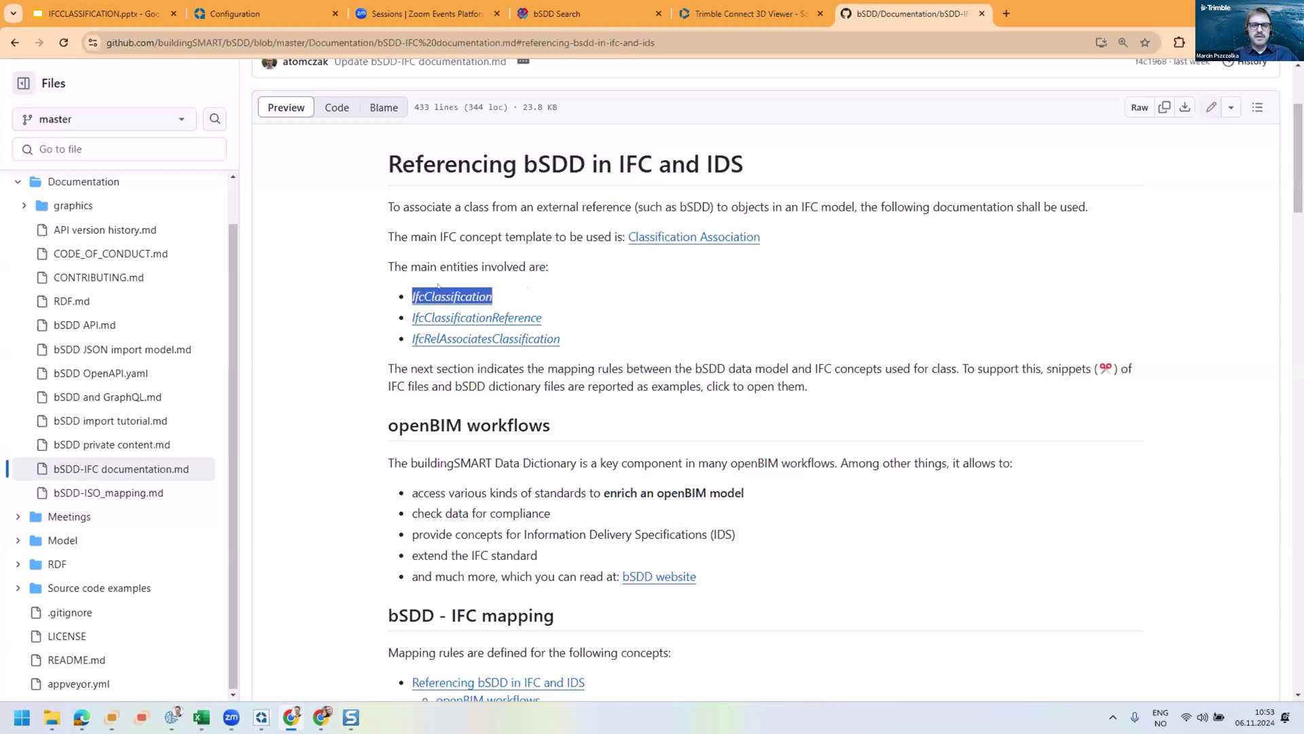
pyautogui.moveTo(544, 318); pyautogui.dragTo(404, 330)
pyautogui.click(592, 341)
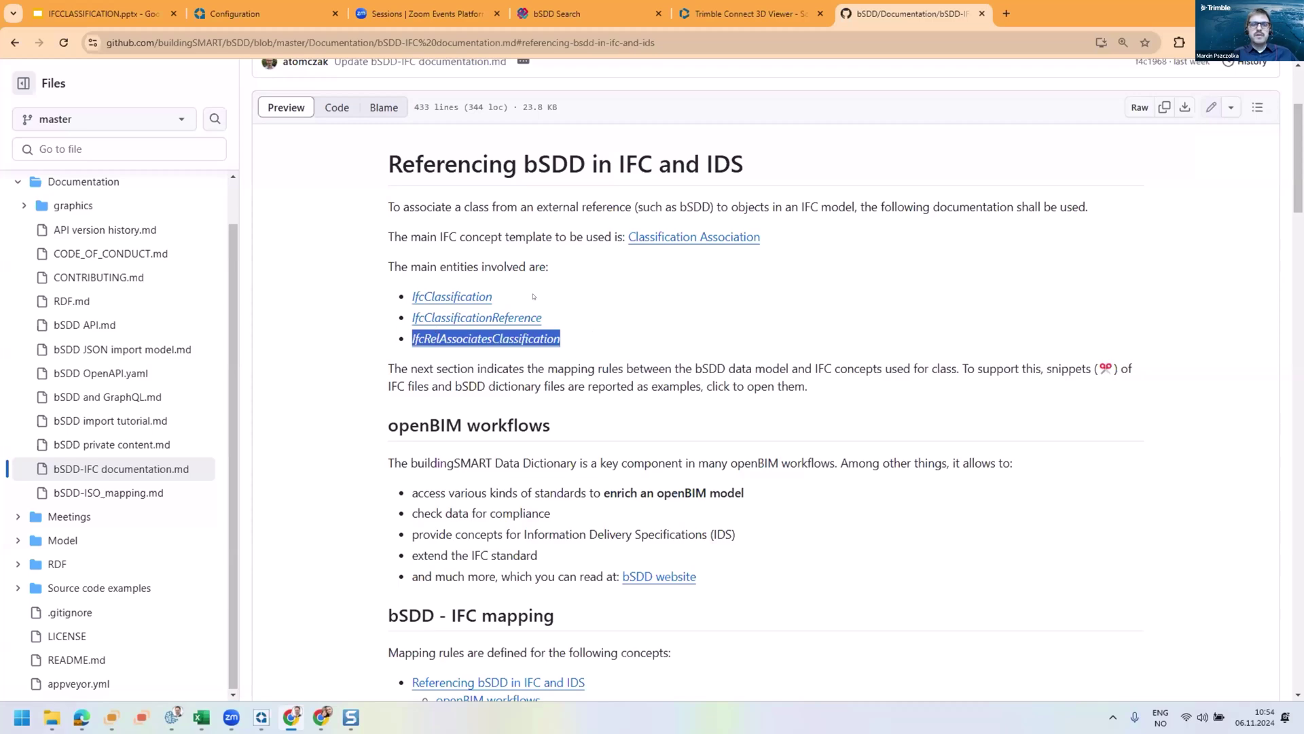
# Step: Find the bSDD dictionary mapping table and highlight the IfcClassification attributes in its IFC4x3_ADD2 column
pyautogui.scroll(-8, 534, 297)
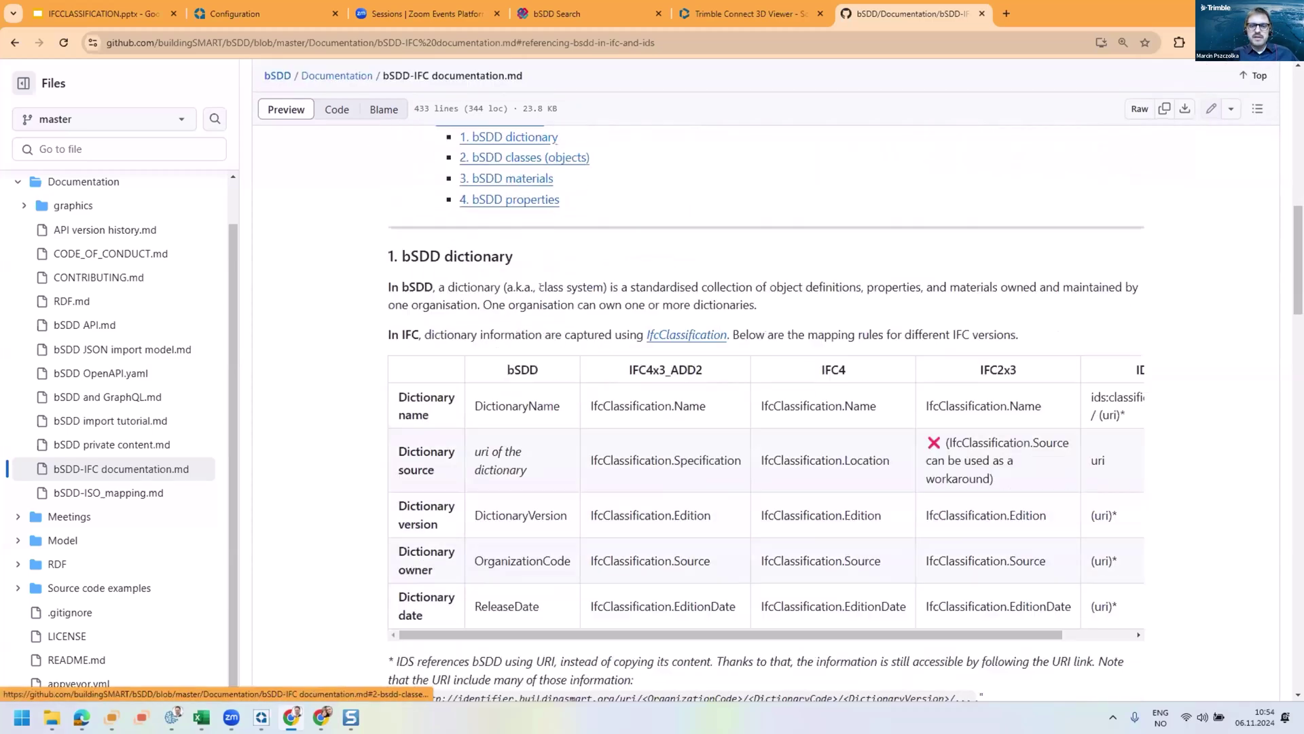
pyautogui.scroll(-2, 540, 286)
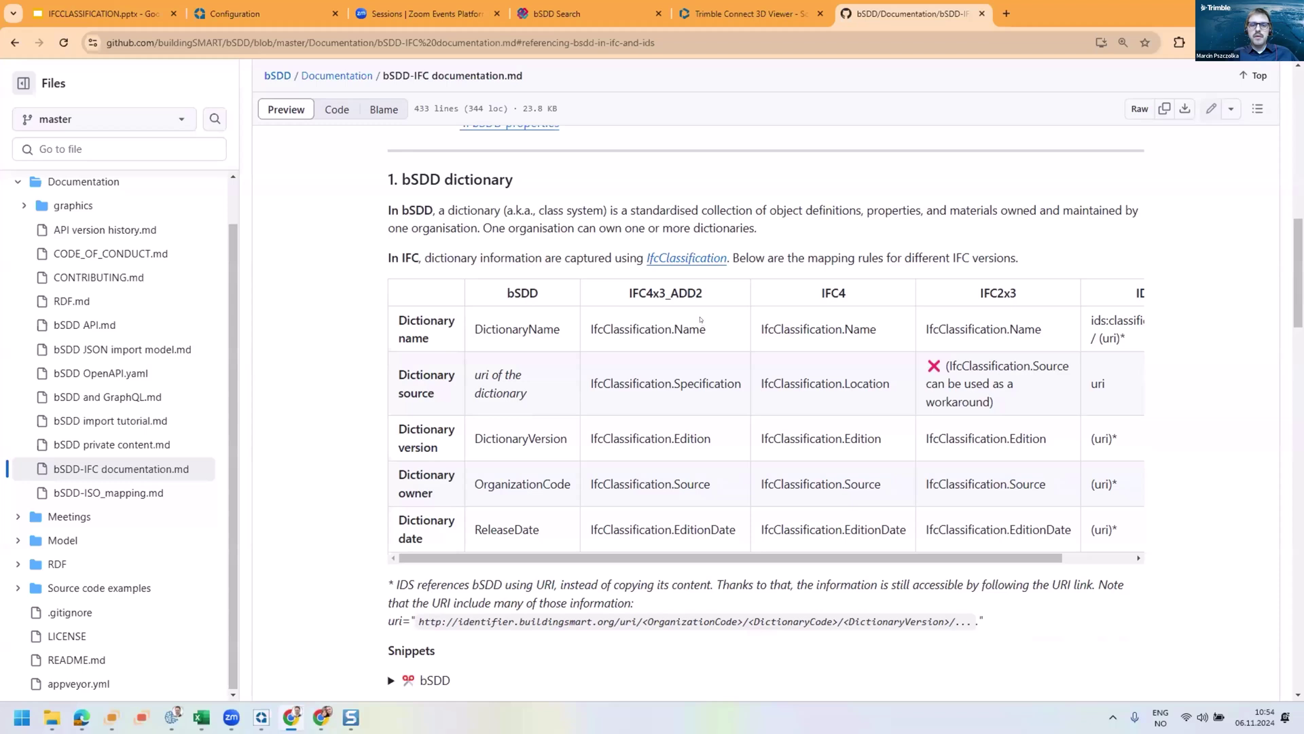
pyautogui.moveTo(591, 329); pyautogui.dragTo(695, 446)
pyautogui.moveTo(730, 533); pyautogui.dragTo(591, 328)
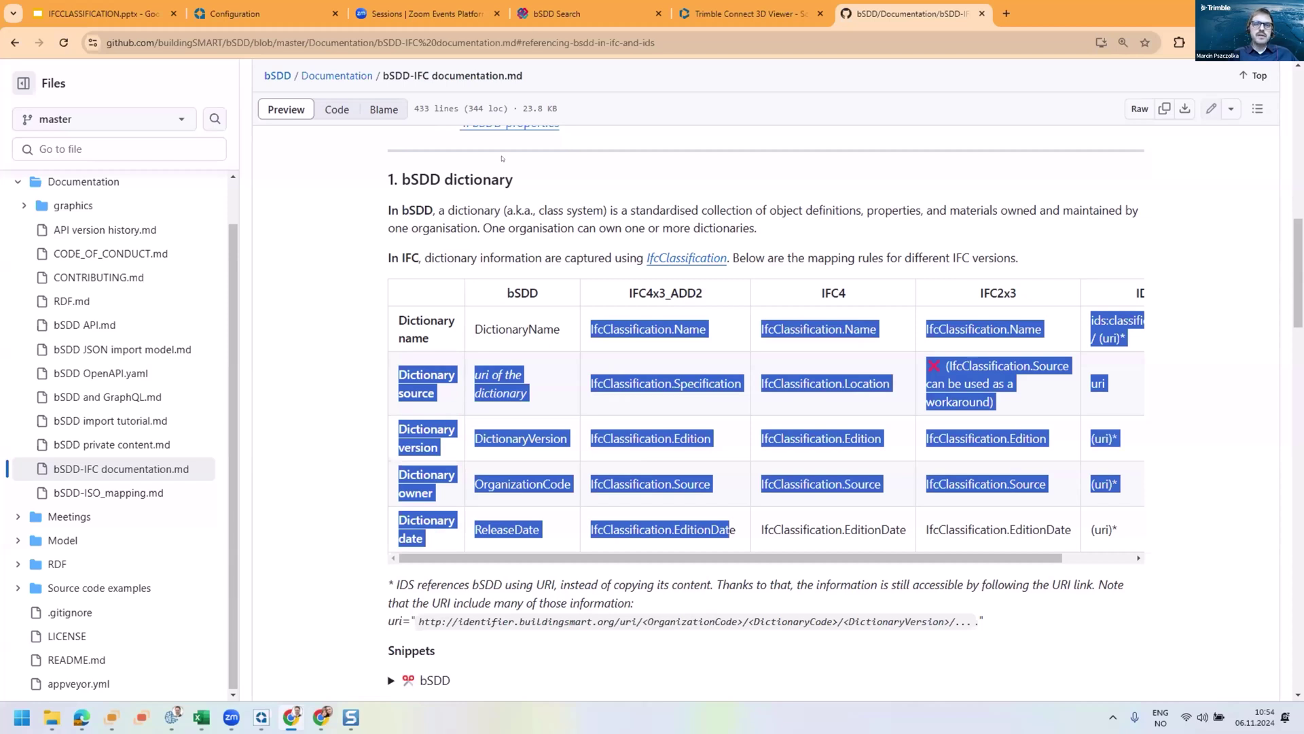
# Step: Open the Uniclass 2015 dictionary in bSDD Search, search for "course" and look through the matching classes
pyautogui.click(537, 15)
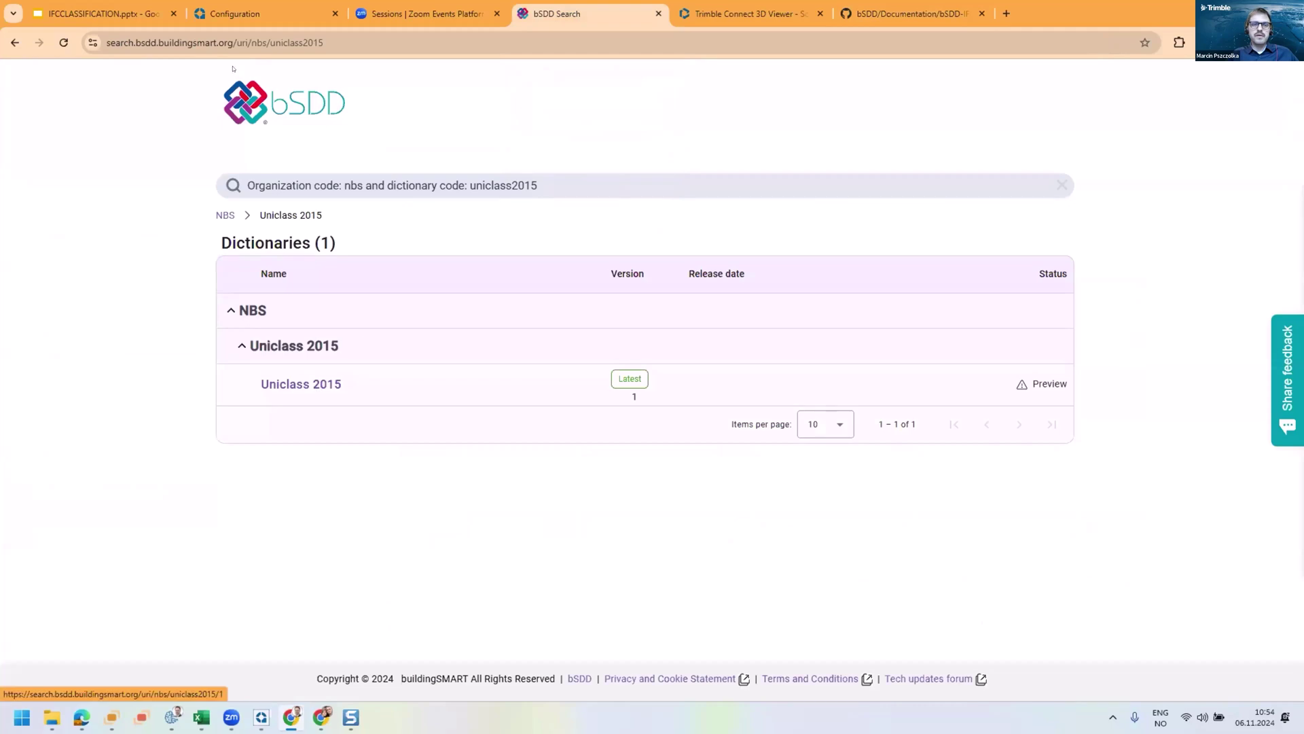
pyautogui.click(312, 385)
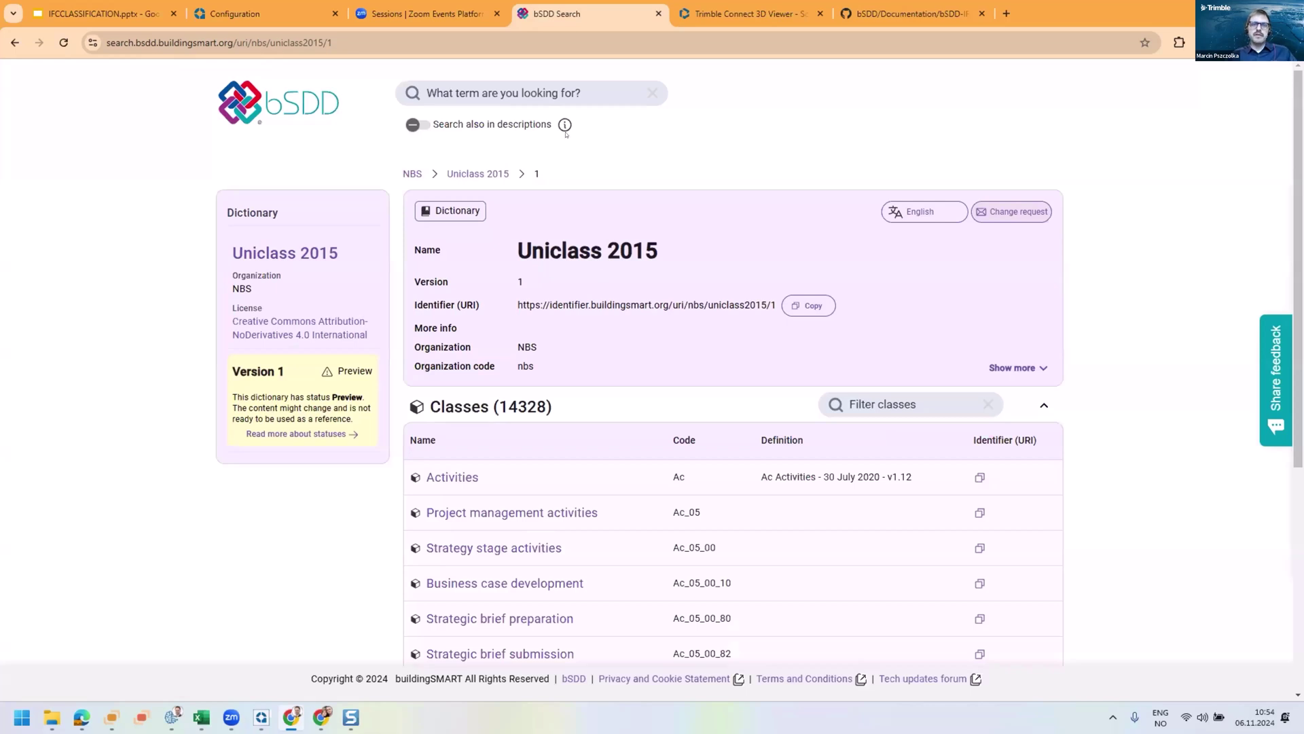
pyautogui.click(561, 94)
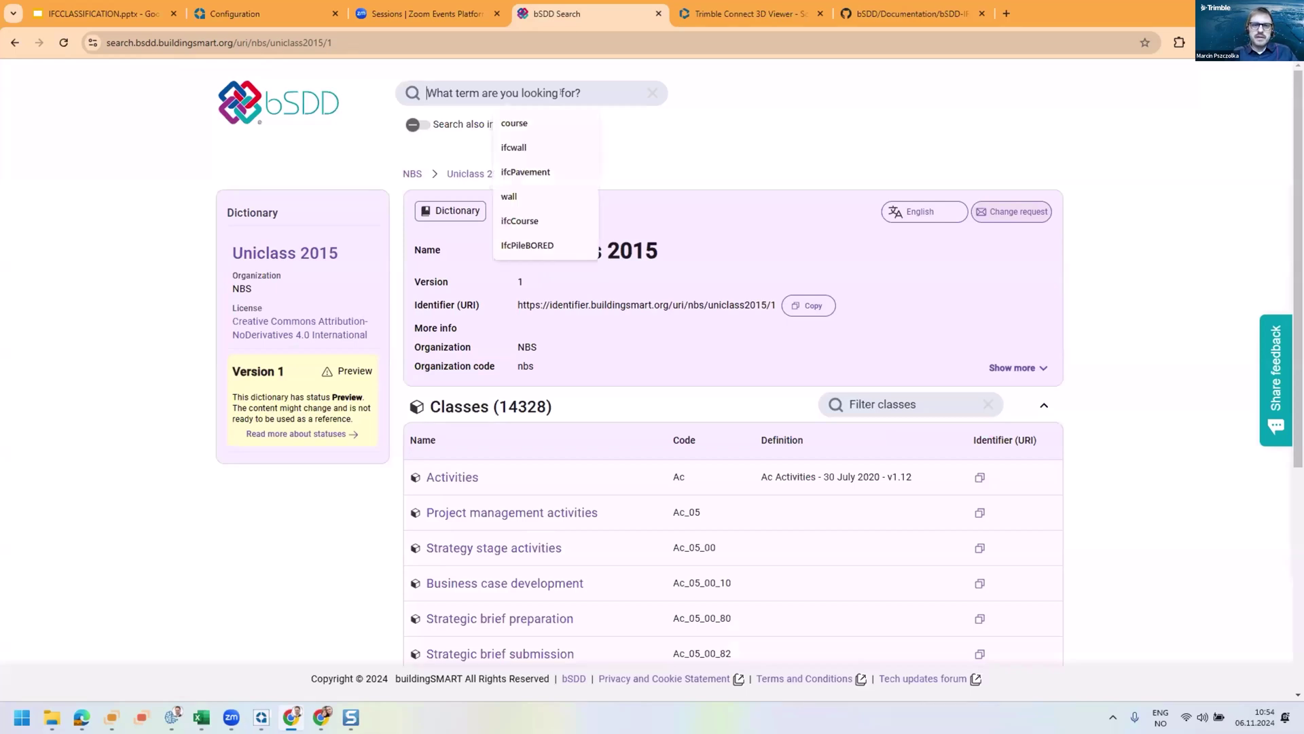
pyautogui.click(537, 123)
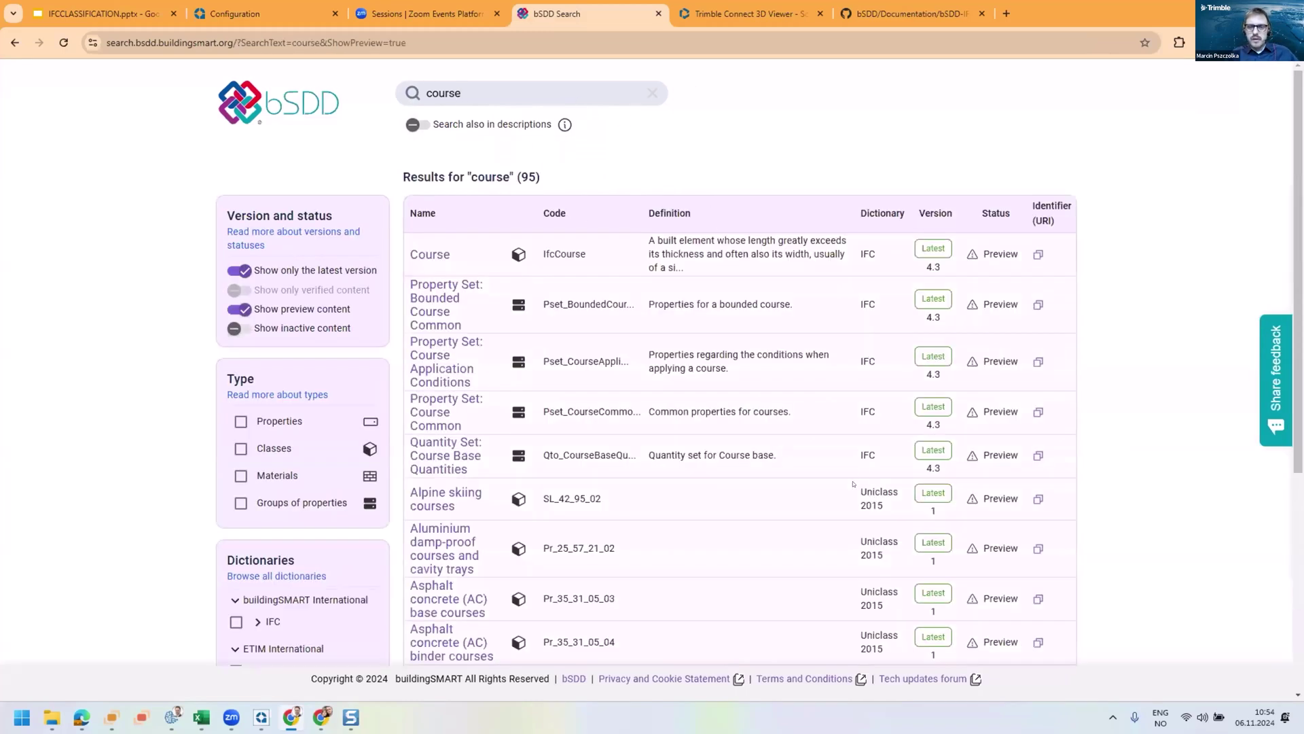
pyautogui.scroll(-1, 677, 443)
pyautogui.scroll(-2, 677, 442)
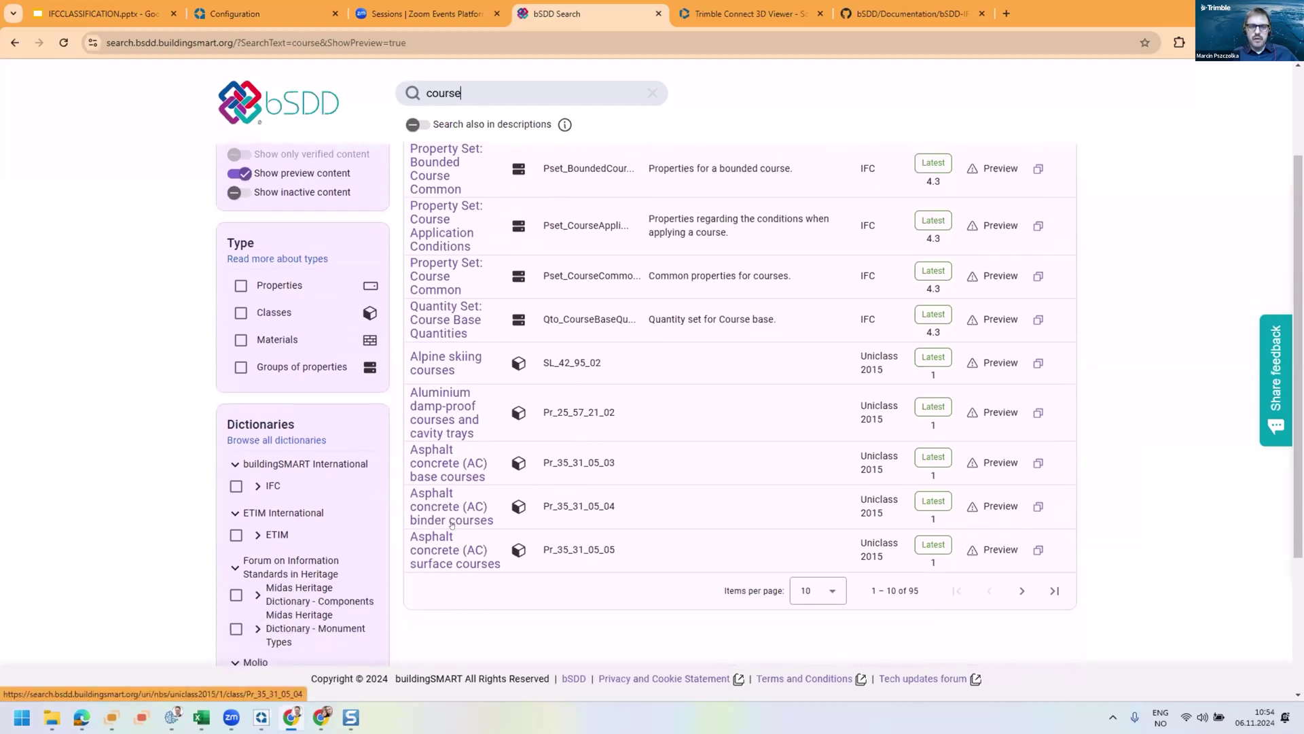
# Step: Open the class Asphalt concrete (AC) binder courses and expand its details to examine the code and identifier
pyautogui.click(463, 519)
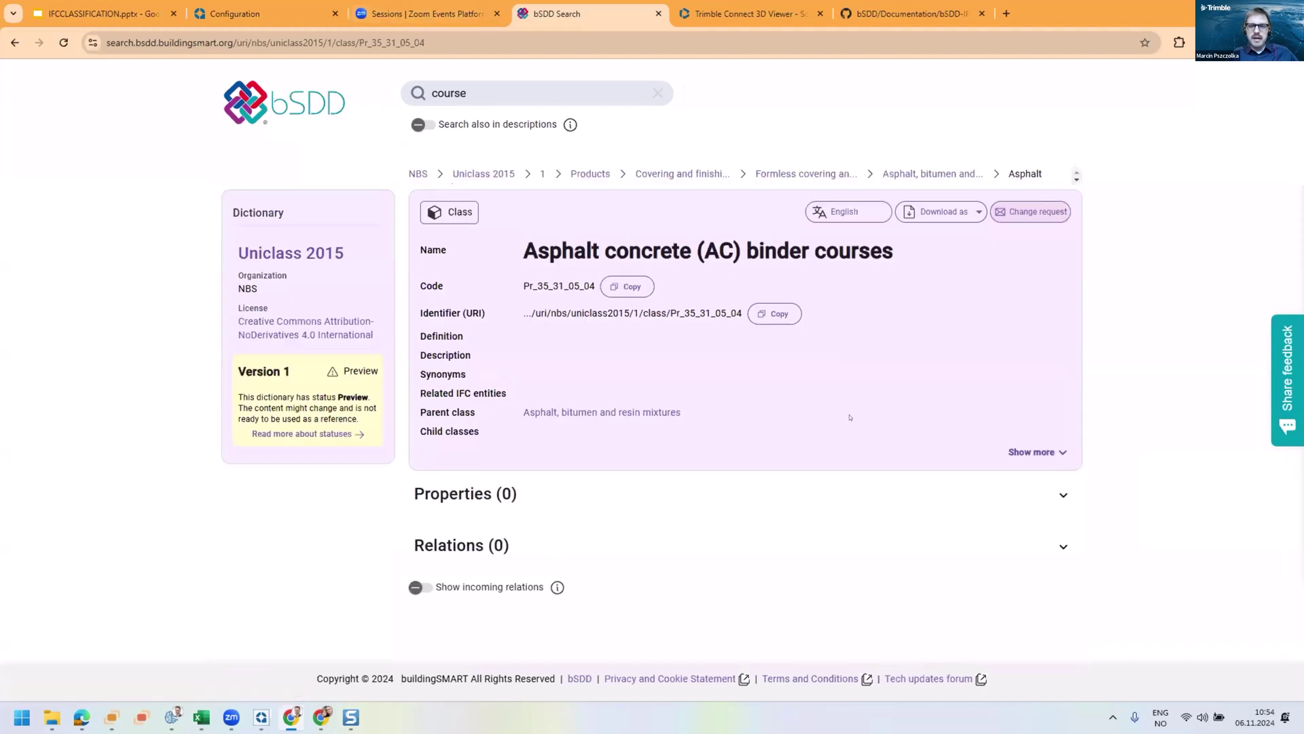
pyautogui.click(1012, 451)
pyautogui.scroll(-2, 581, 329)
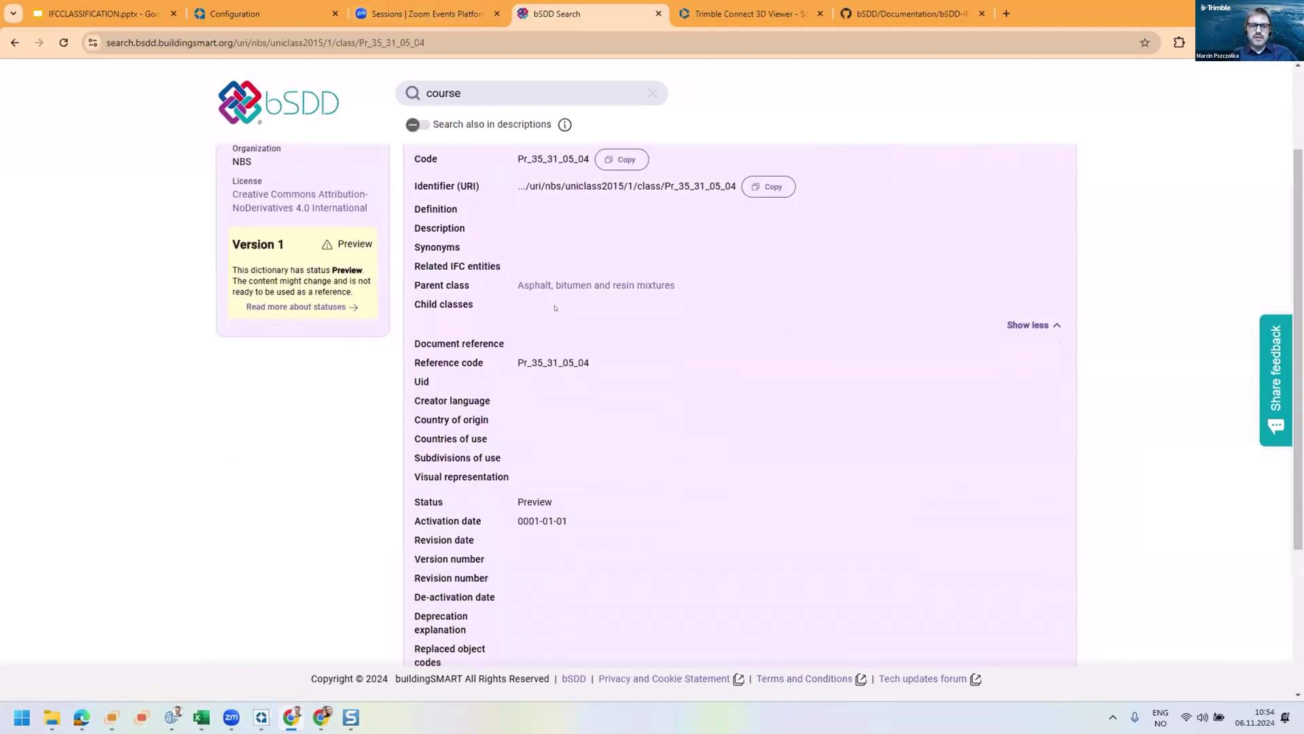
pyautogui.scroll(1, 582, 329)
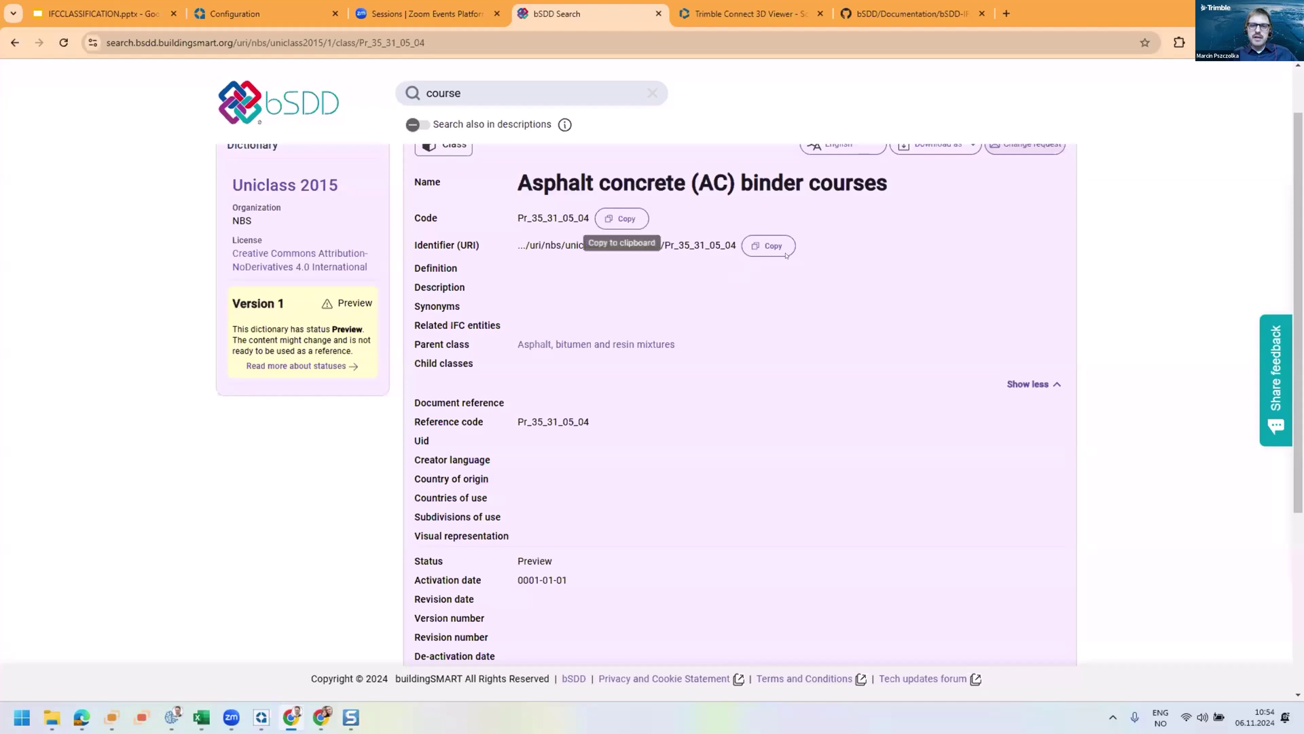
# Step: Return to the bSDD-IFC documentation and highlight Name in the dictionary name row for IFC4x3_ADD2
pyautogui.click(910, 15)
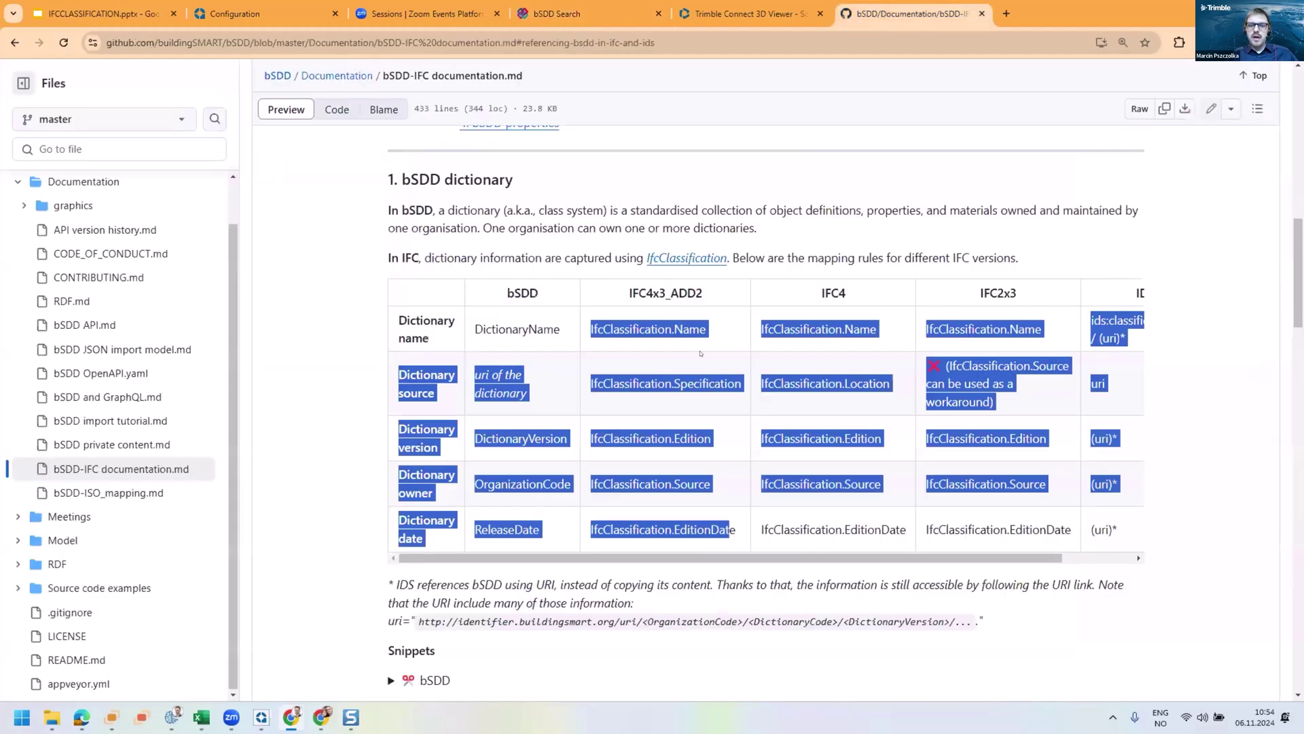
pyautogui.click(680, 325)
pyautogui.doubleClick(680, 325)
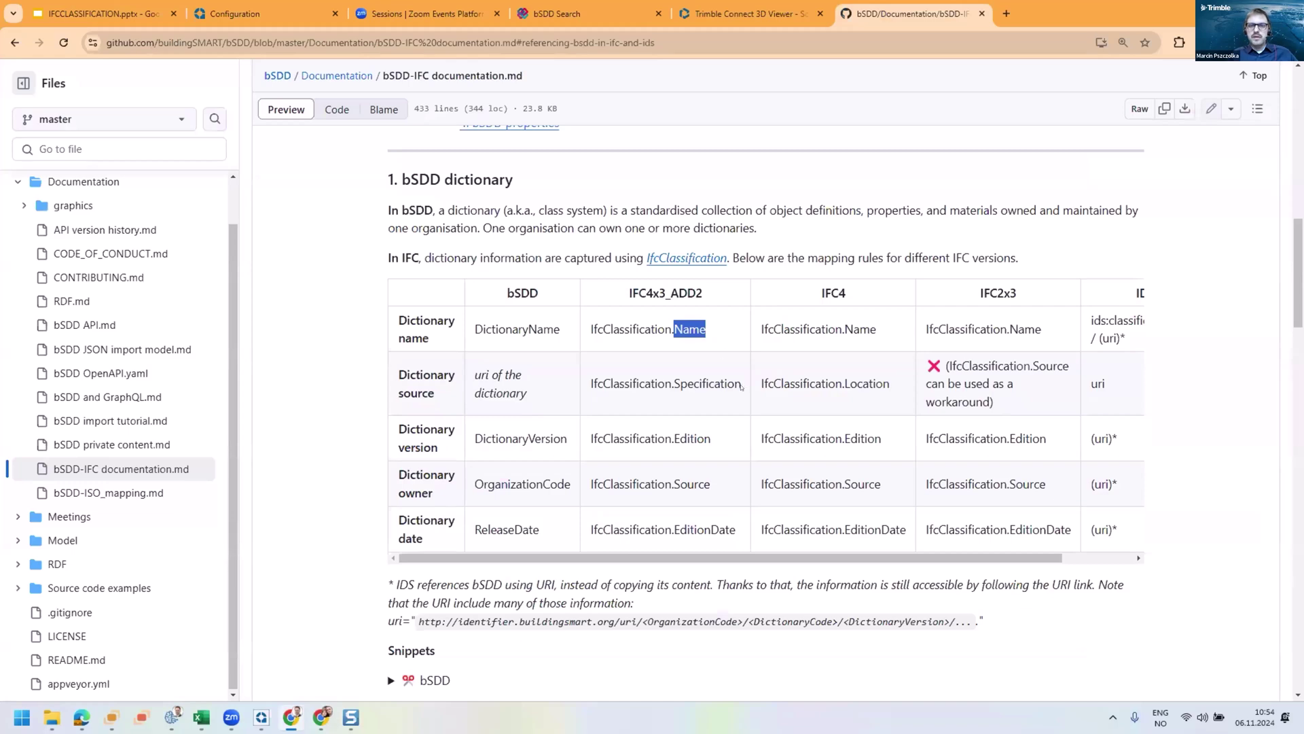
# Step: Return to bSDD Search and examine the full details of the asphalt concrete binder courses class
pyautogui.click(788, 14)
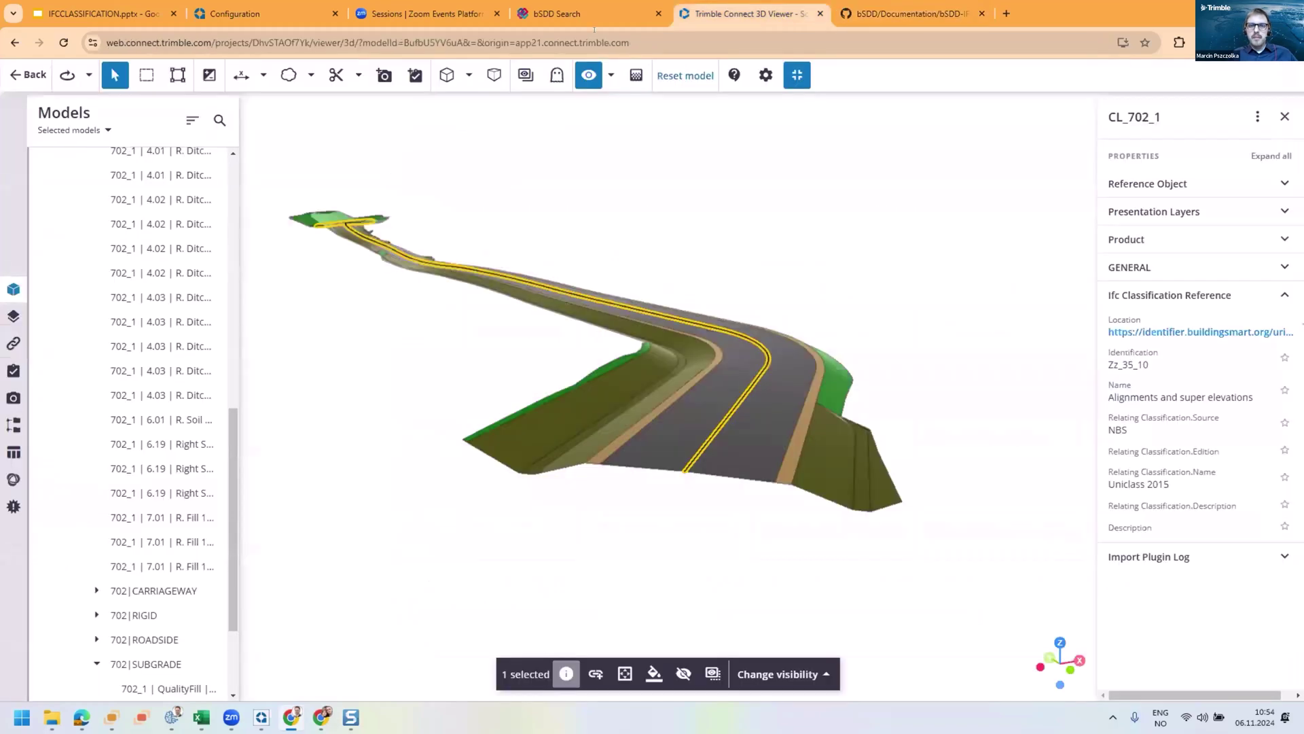
pyautogui.click(528, 15)
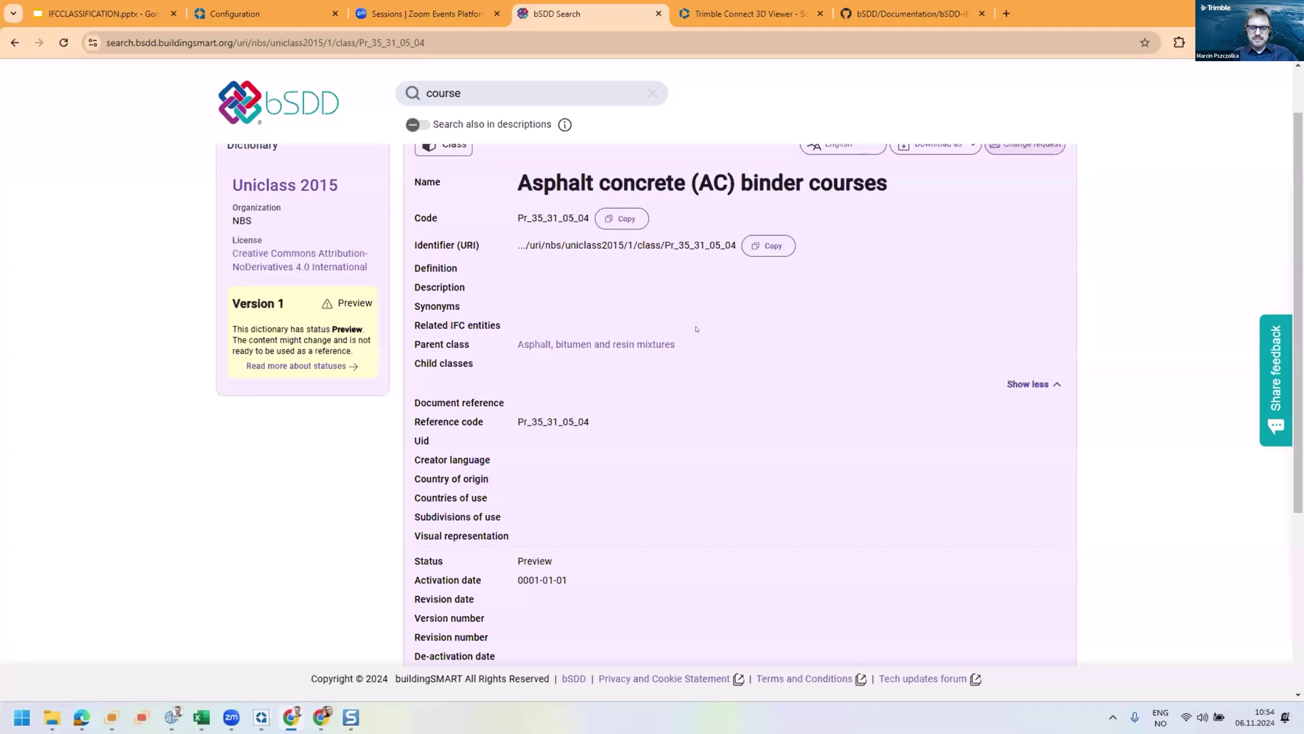
pyautogui.scroll(-2, 689, 329)
pyautogui.scroll(-3, 689, 329)
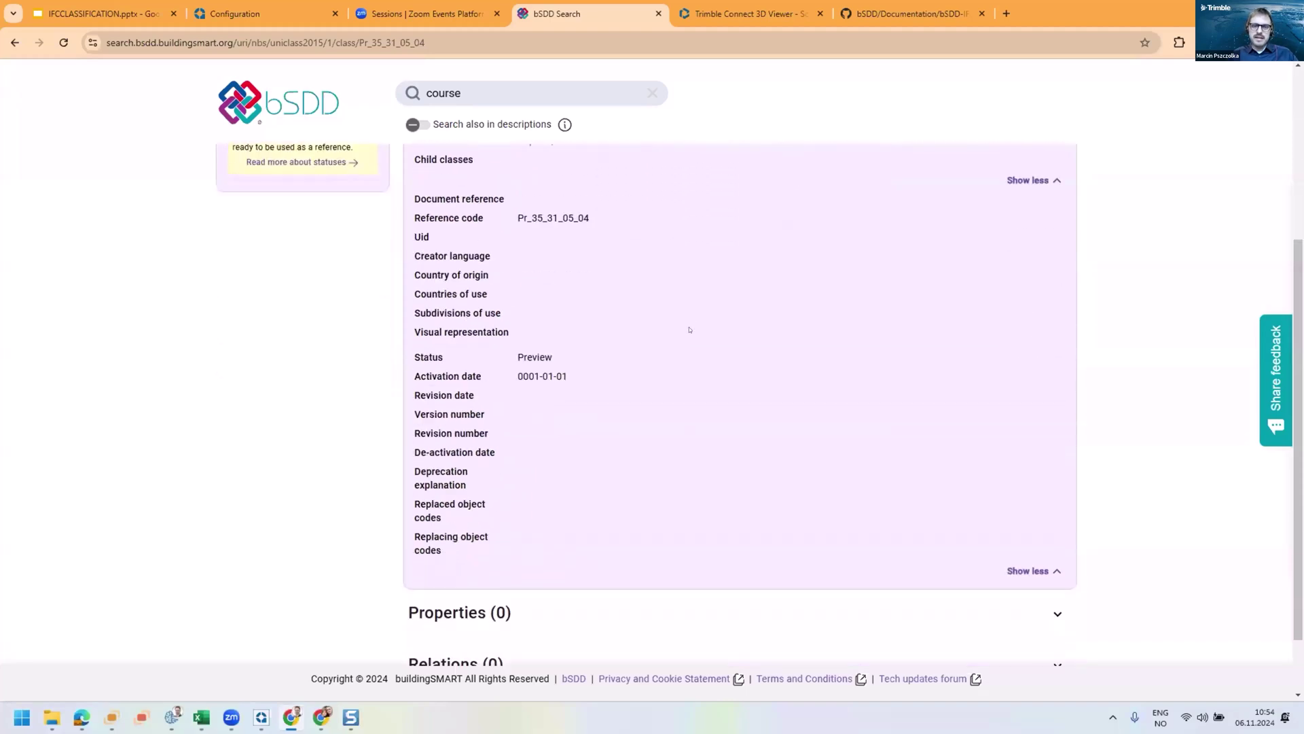
pyautogui.scroll(4, 690, 329)
pyautogui.scroll(-1, 690, 329)
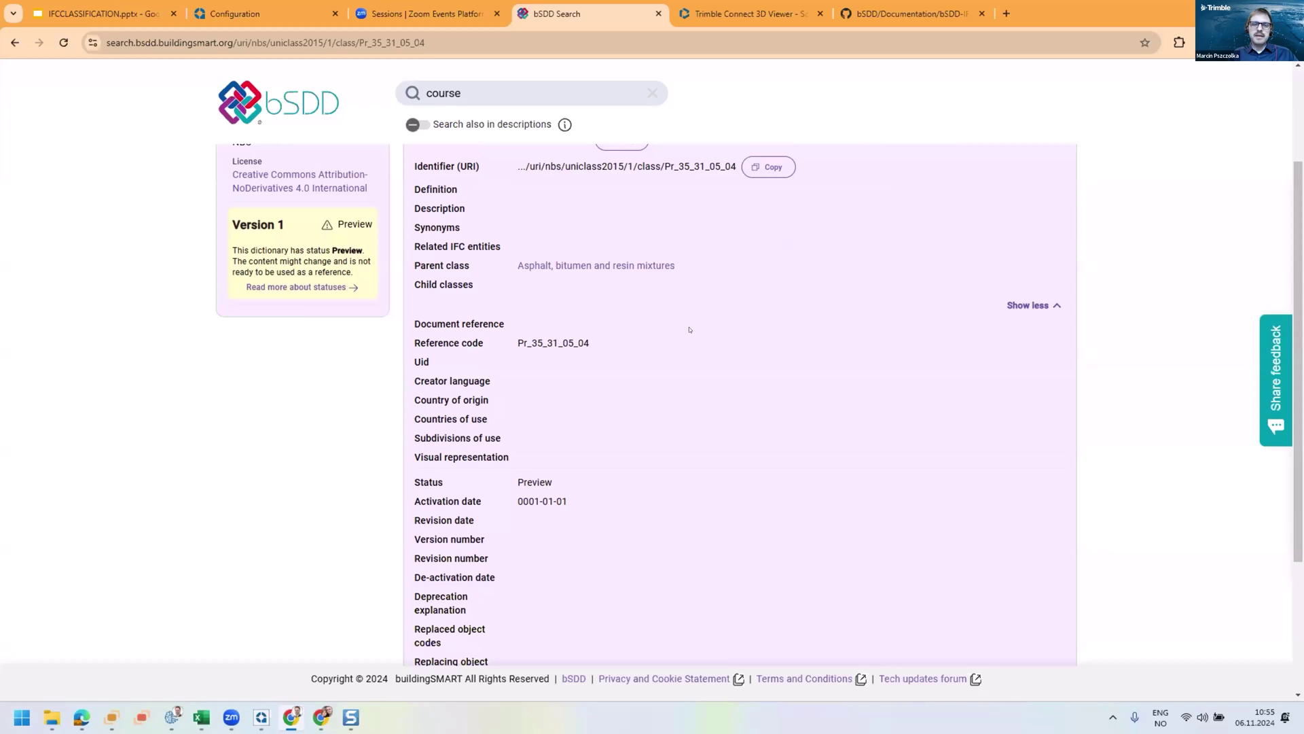
pyautogui.scroll(2, 689, 330)
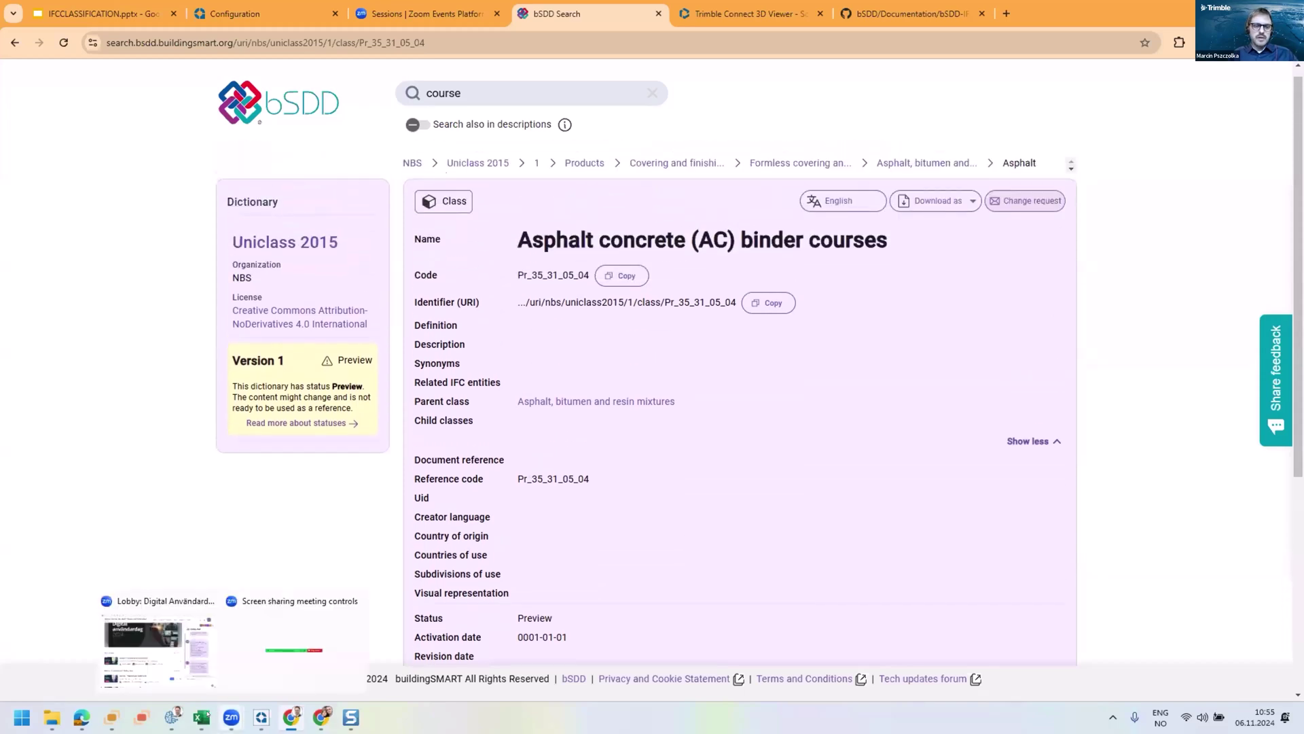
# Step: Switch to Master-Road702.csv in Excel and highlight the yellow classification columns from IFCCLASSIFICATION.SPECIFICATION to IFCCLASSIFICATIONREFERENCE.LOCATION
pyautogui.moveTo(201, 717)
pyautogui.click(73, 646)
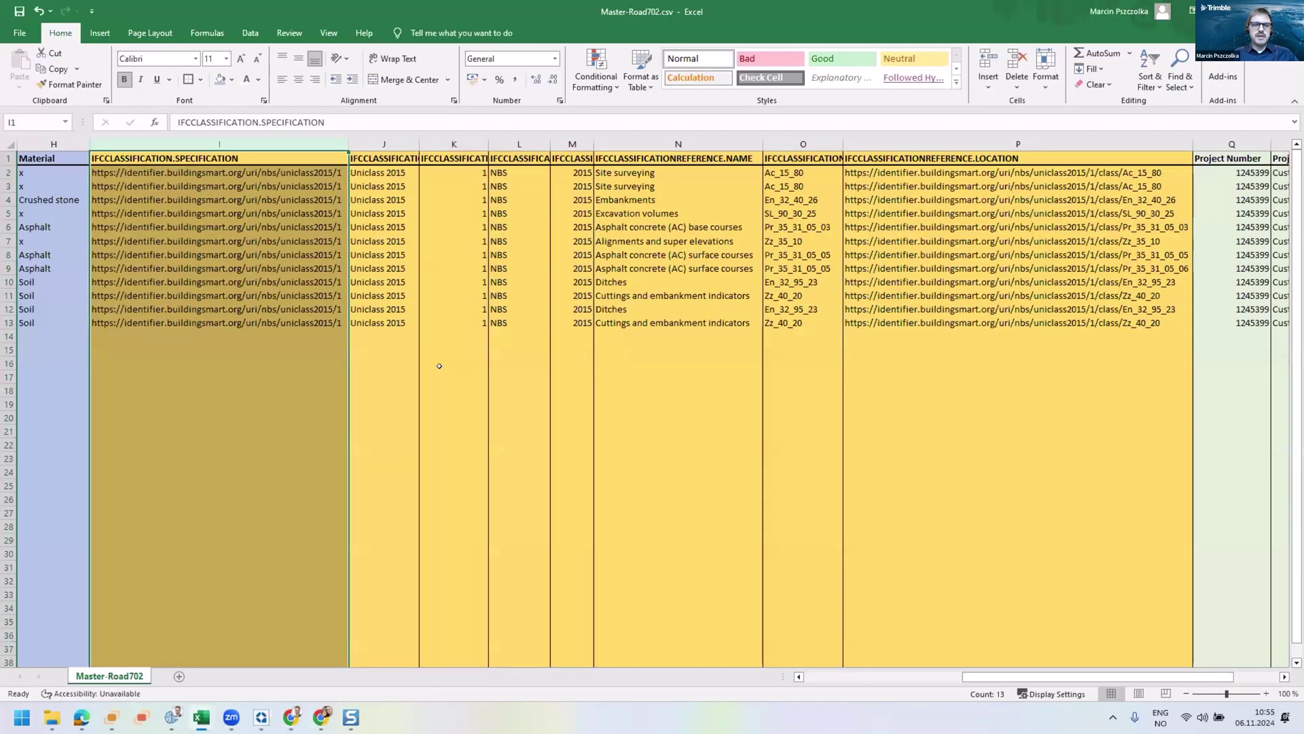
pyautogui.moveTo(322, 144); pyautogui.dragTo(972, 144)
pyautogui.click(927, 389)
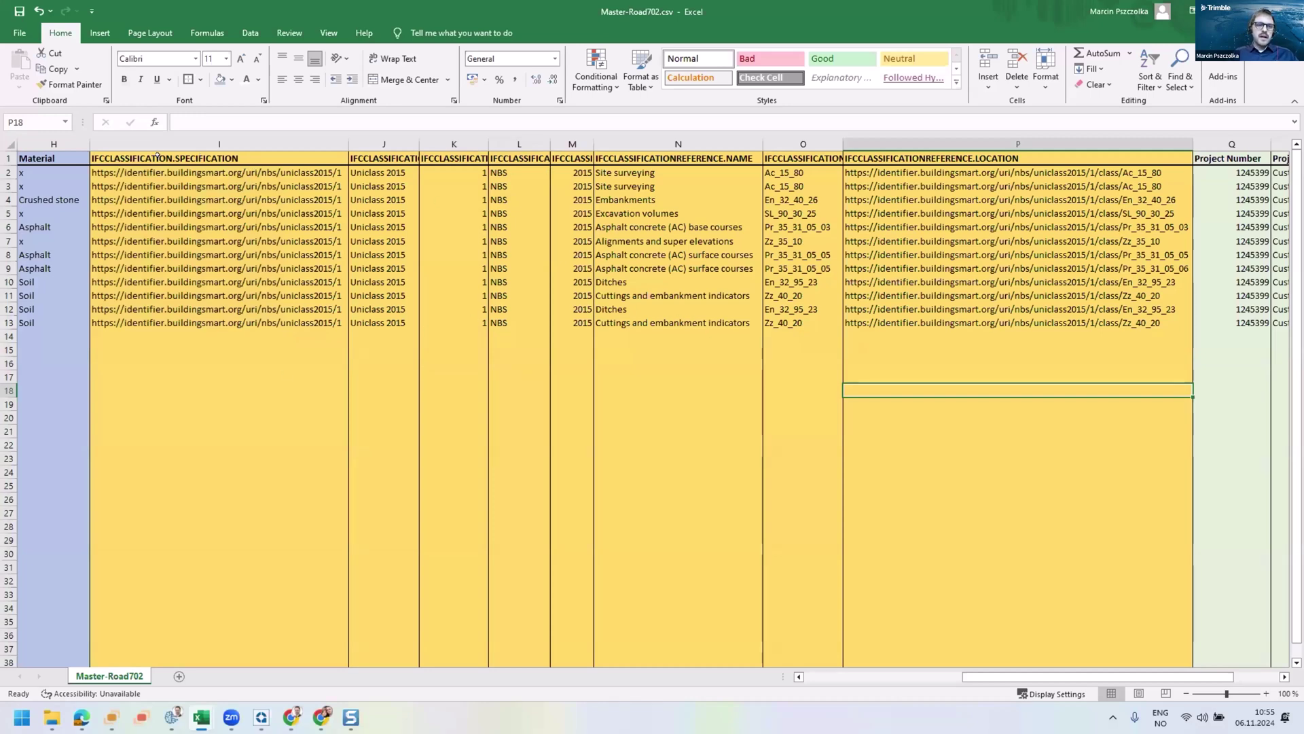
# Step: Widen the IFCCLASSIFICATION.NAME column to fit its header and review the specification column and the reference location, identification and name columns
pyautogui.click(202, 157)
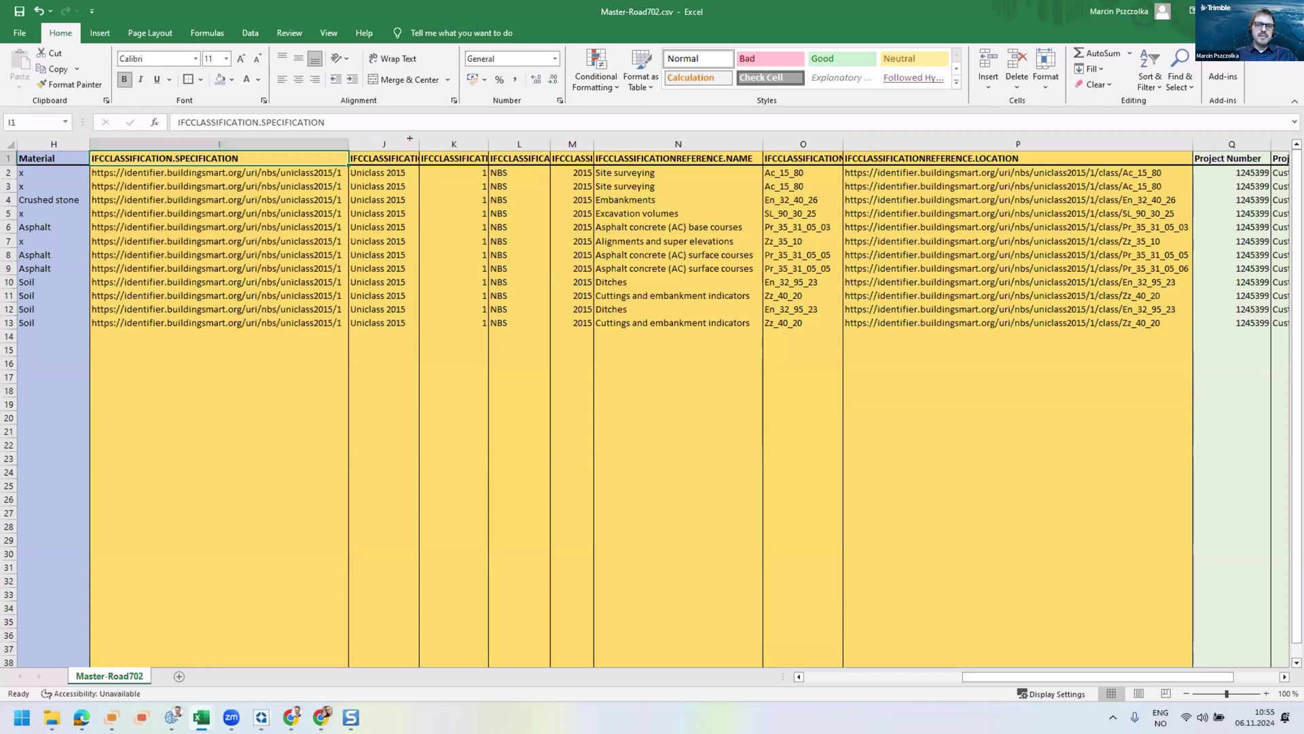
pyautogui.moveTo(440, 138); pyautogui.dragTo(468, 141)
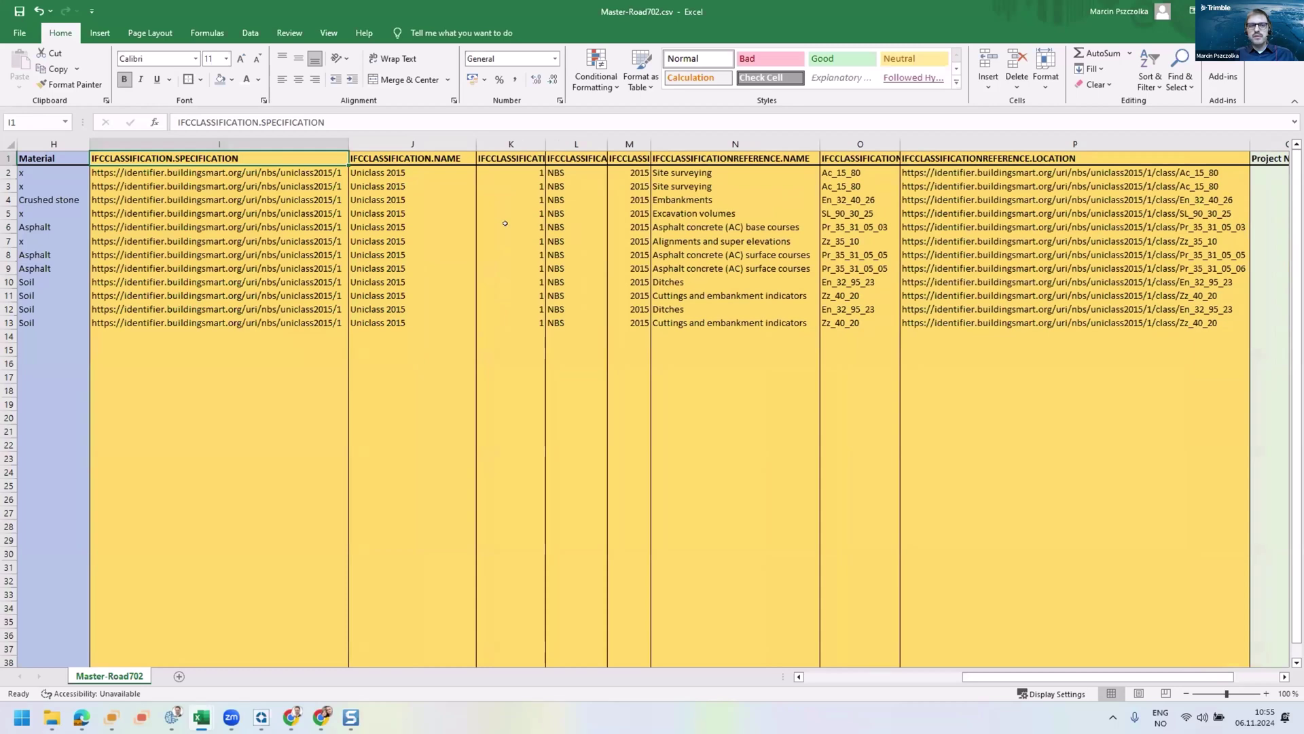
pyautogui.click(300, 144)
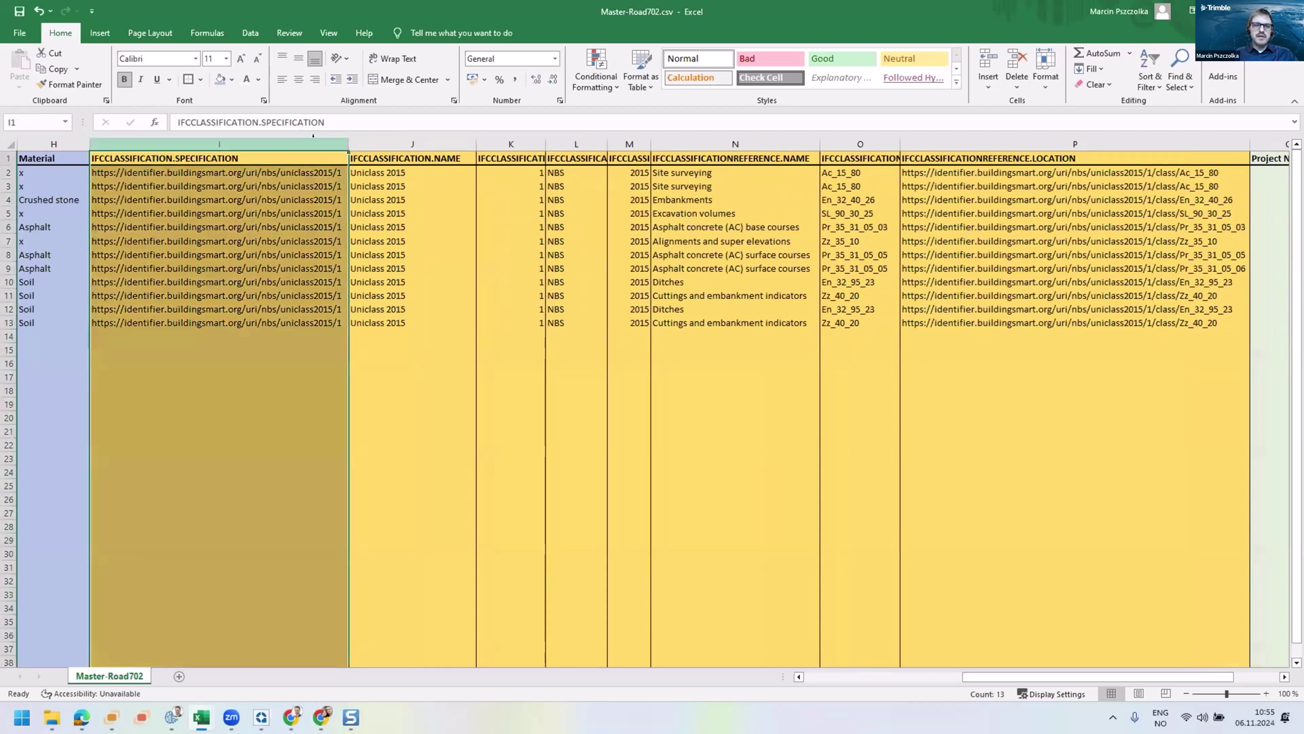
pyautogui.click(1003, 146)
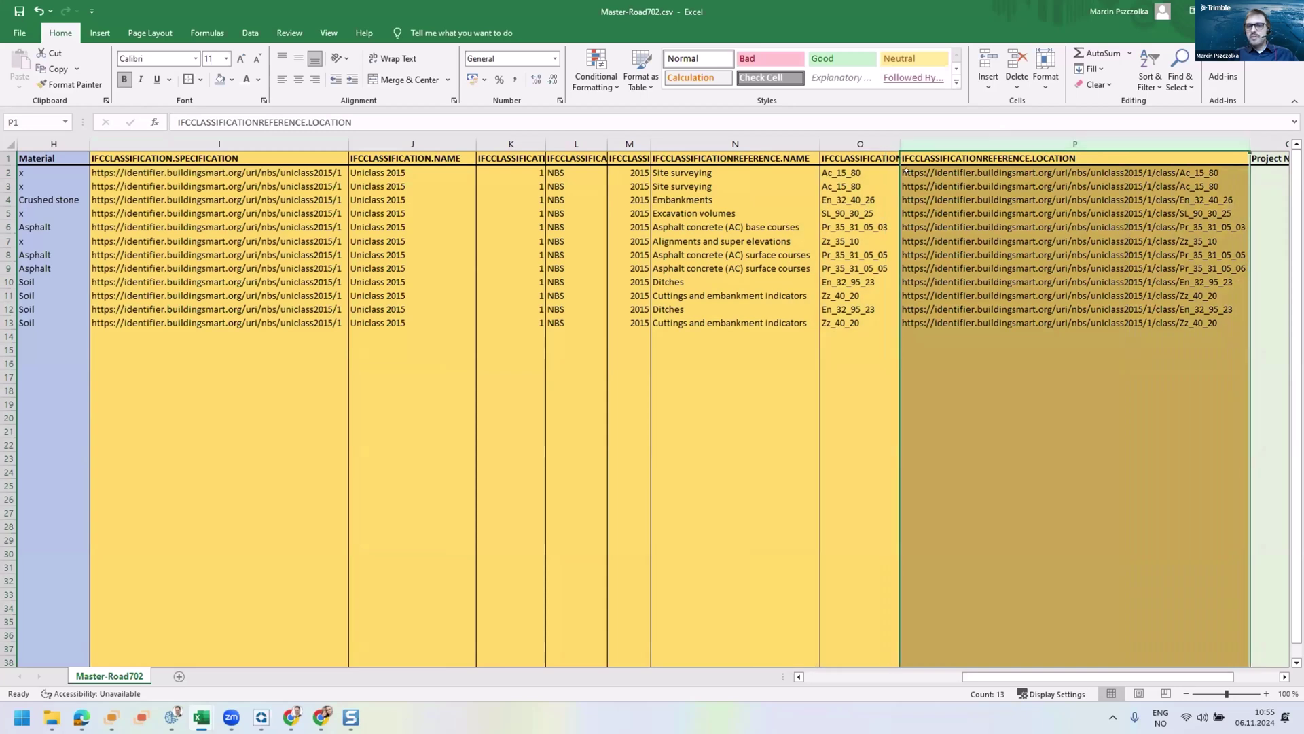
pyautogui.click(861, 144)
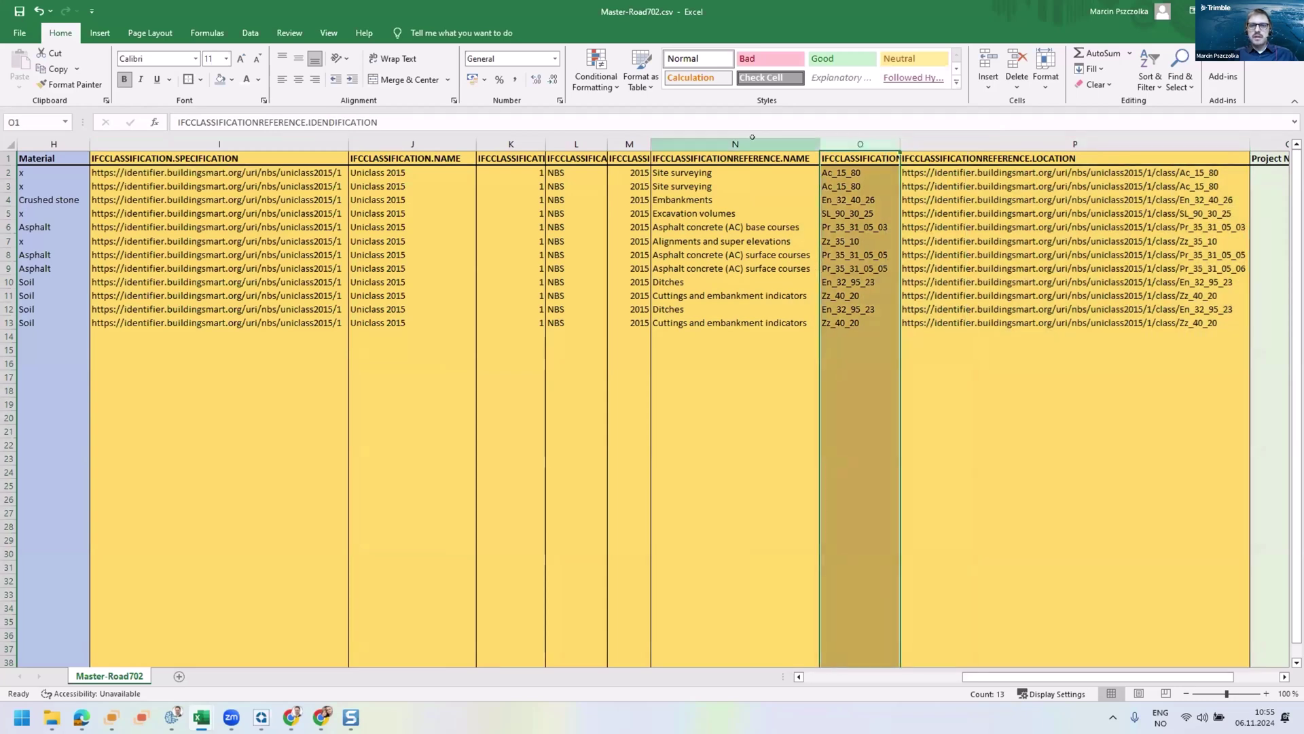
pyautogui.click(781, 144)
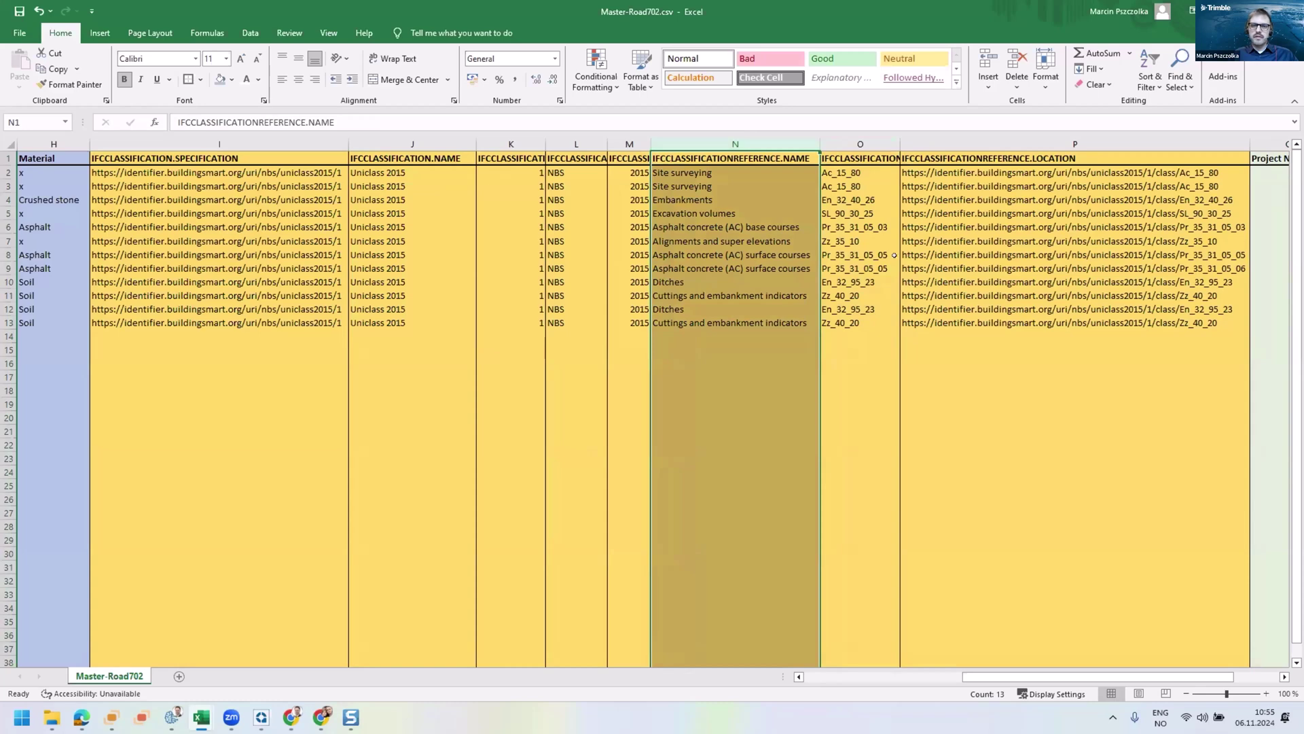
pyautogui.click(1131, 390)
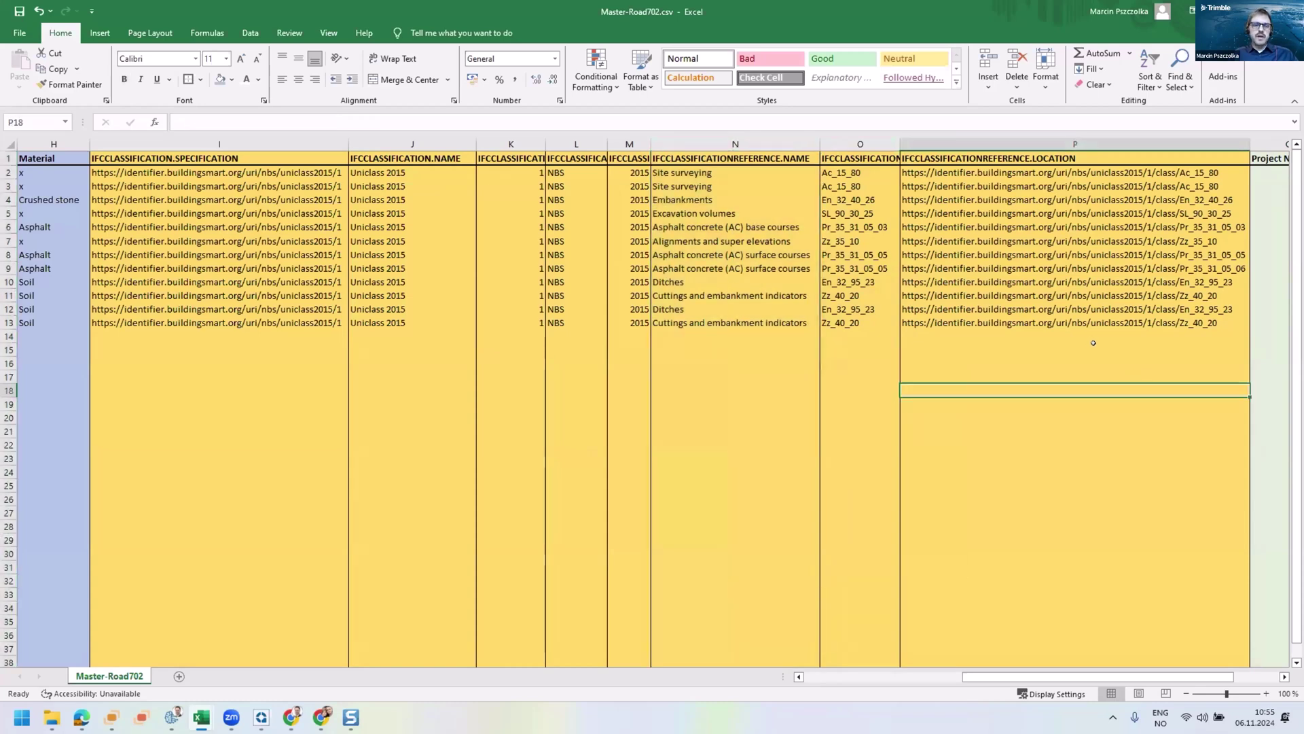
# Step: Go back to the blue attribute columns and highlight the Entity values of all feature types
pyautogui.hscroll(-5, 493, 297)
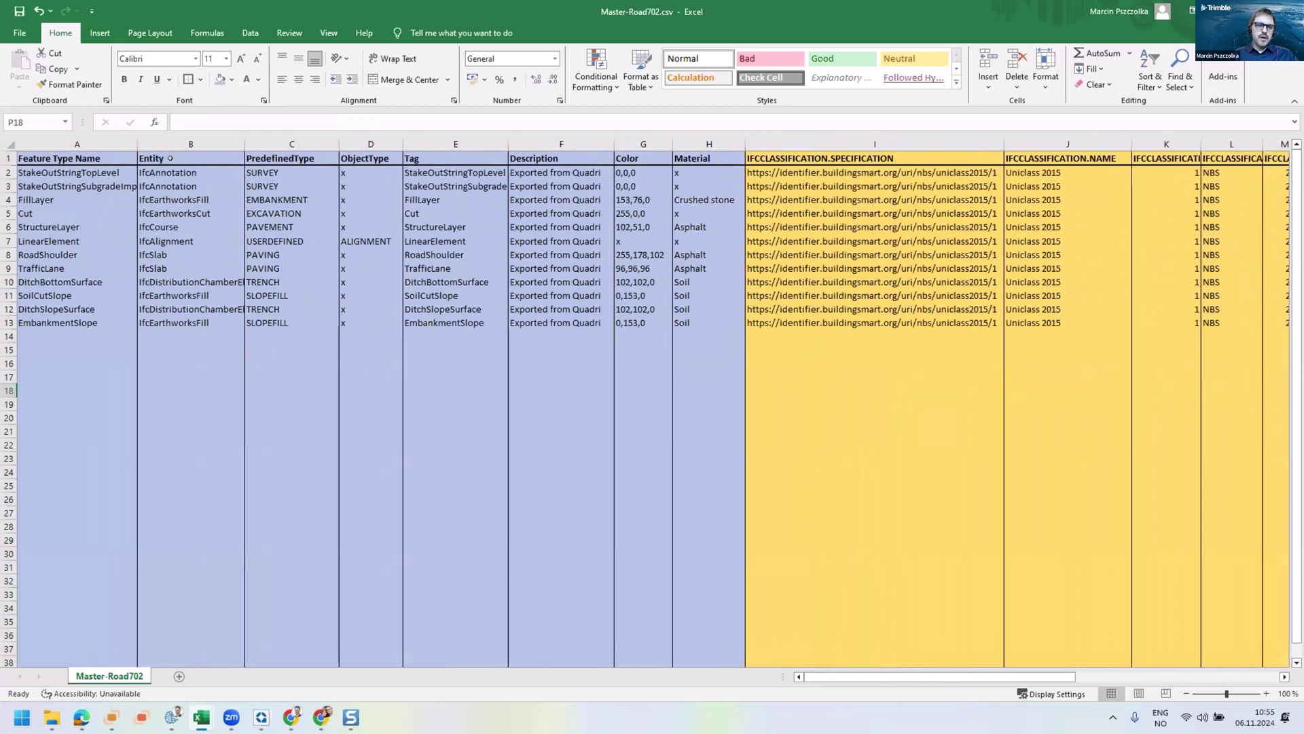
pyautogui.moveTo(190, 172); pyautogui.dragTo(190, 187)
pyautogui.moveTo(190, 318); pyautogui.dragTo(190, 336)
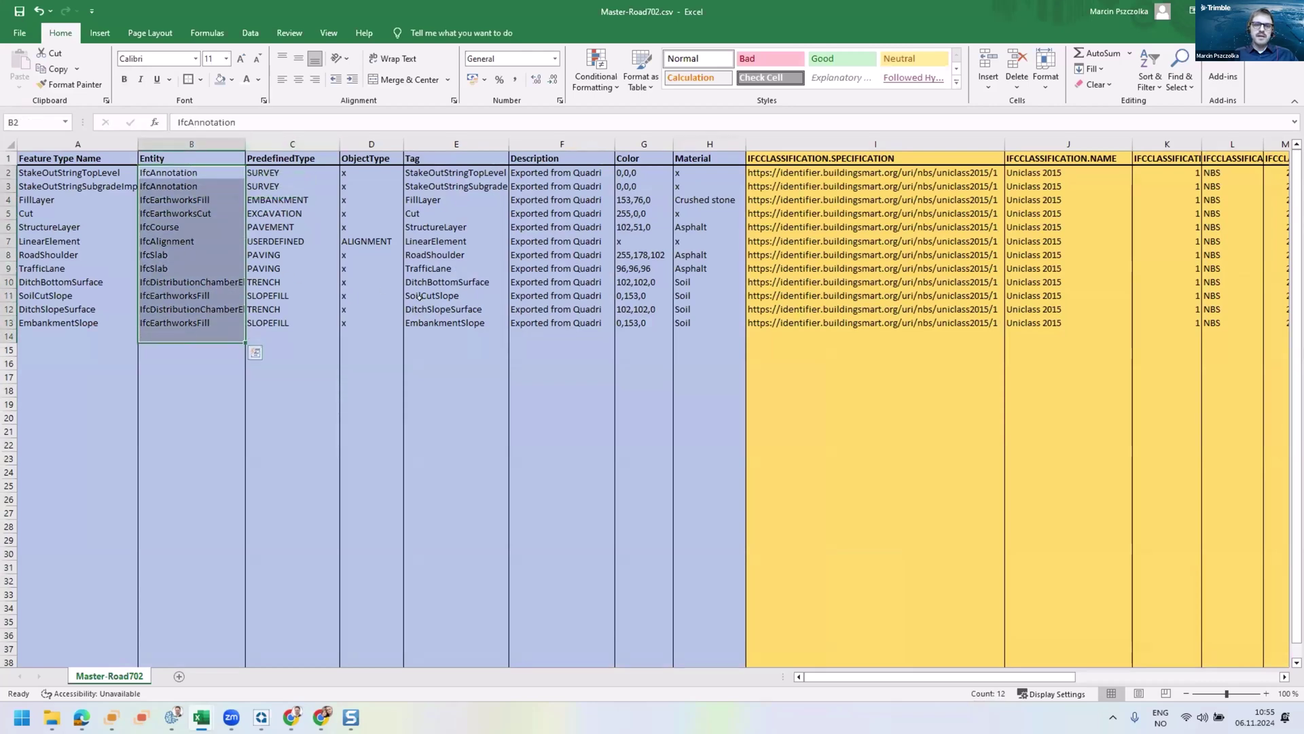
# Step: Look across the yellow classification columns to the green project columns and highlight the Project Number column
pyautogui.hscroll(5, 399, 233)
pyautogui.hscroll(4, 442, 237)
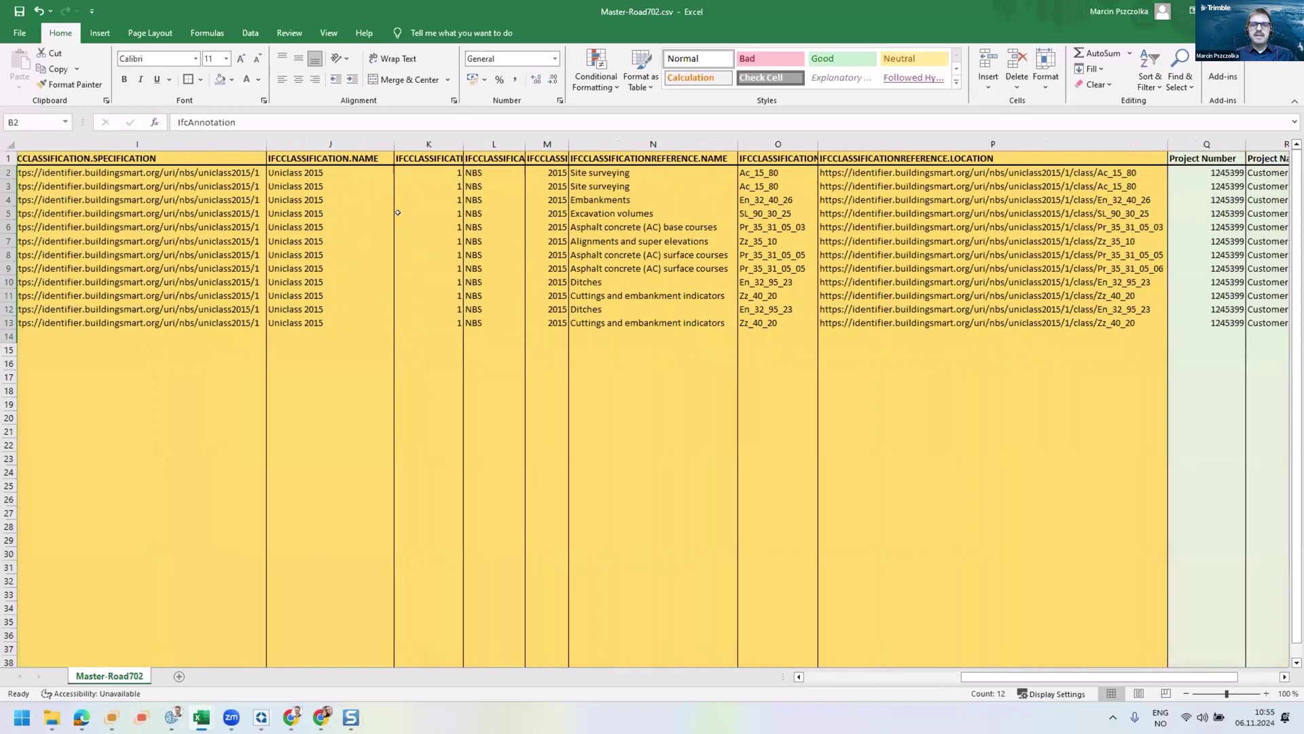
pyautogui.hscroll(-4, 513, 245)
pyautogui.hscroll(-1, 513, 246)
pyautogui.hscroll(3, 646, 276)
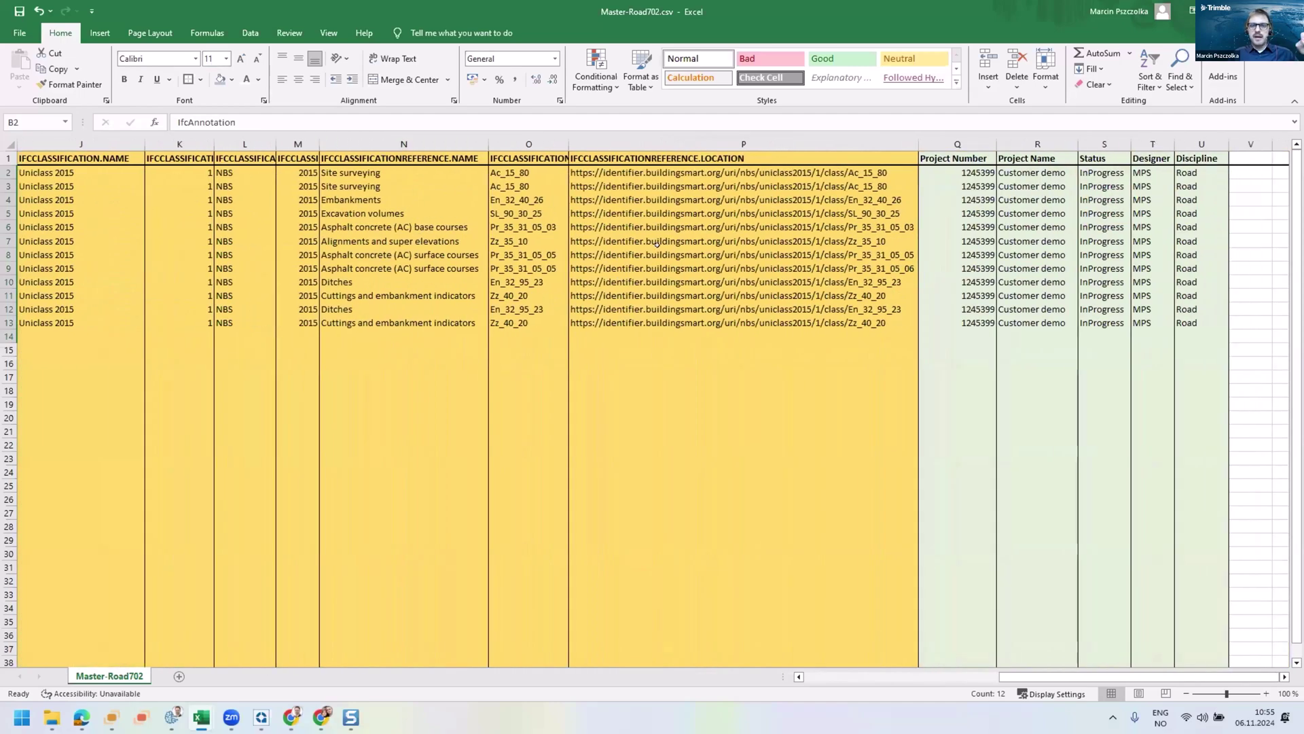
pyautogui.hscroll(3, 657, 244)
pyautogui.click(698, 144)
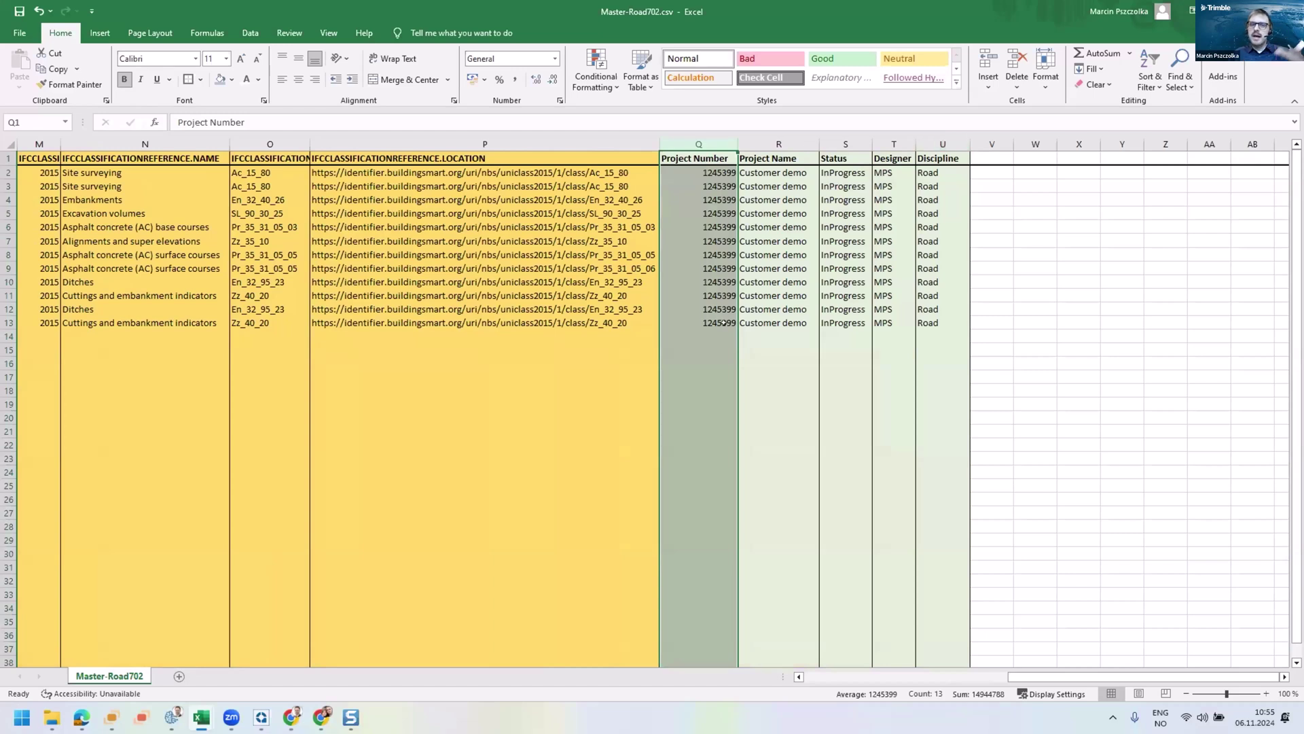
# Step: Highlight the green project columns from Project Number to Discipline and review the blue, yellow and green column groups across the whole sheet
pyautogui.moveTo(698, 144); pyautogui.dragTo(940, 376)
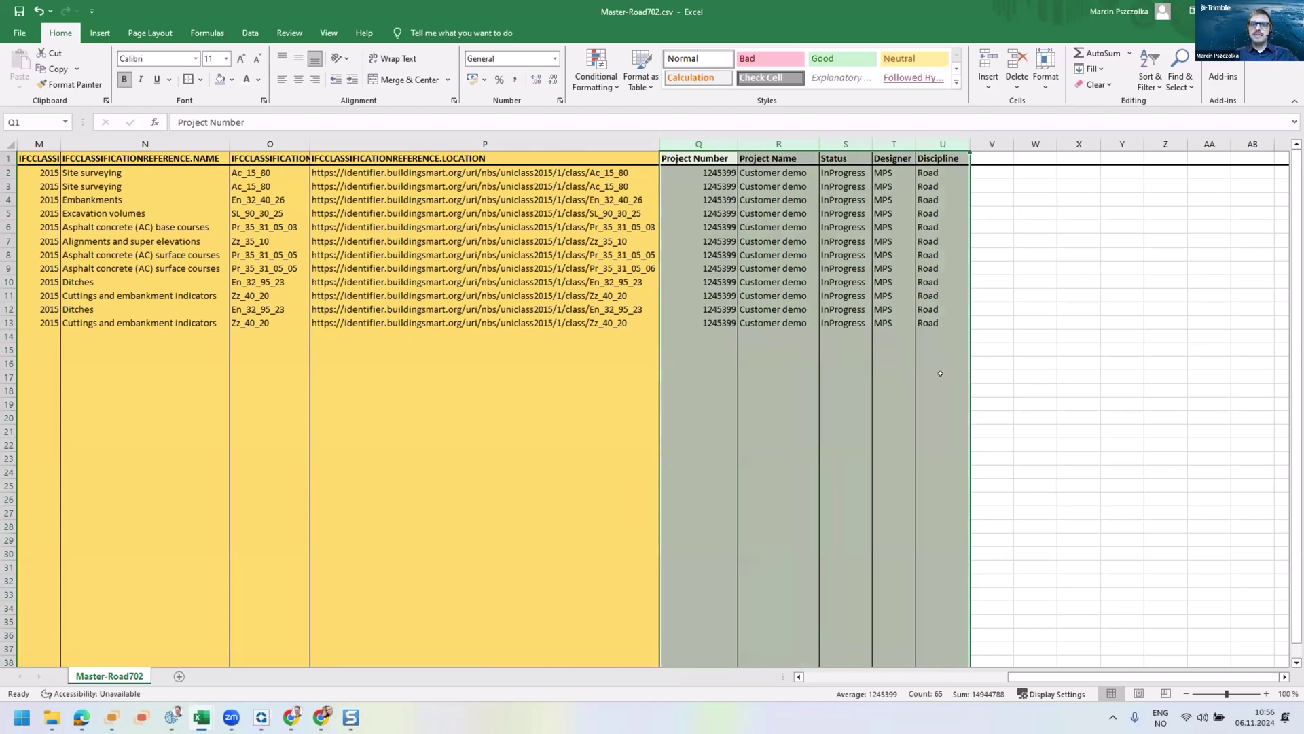
pyautogui.hscroll(-5, 940, 373)
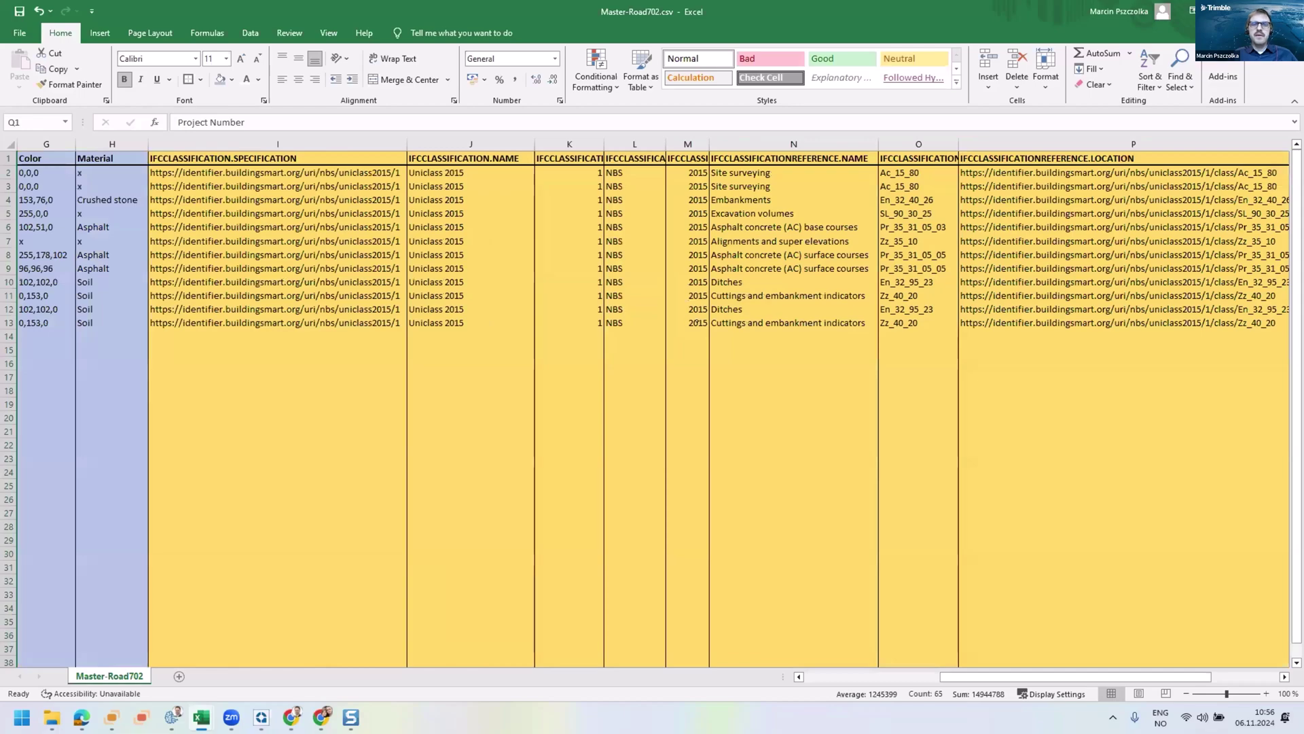
pyautogui.keyDown('ctrl'); pyautogui.scroll(-5, 697, 322); pyautogui.keyUp('ctrl')
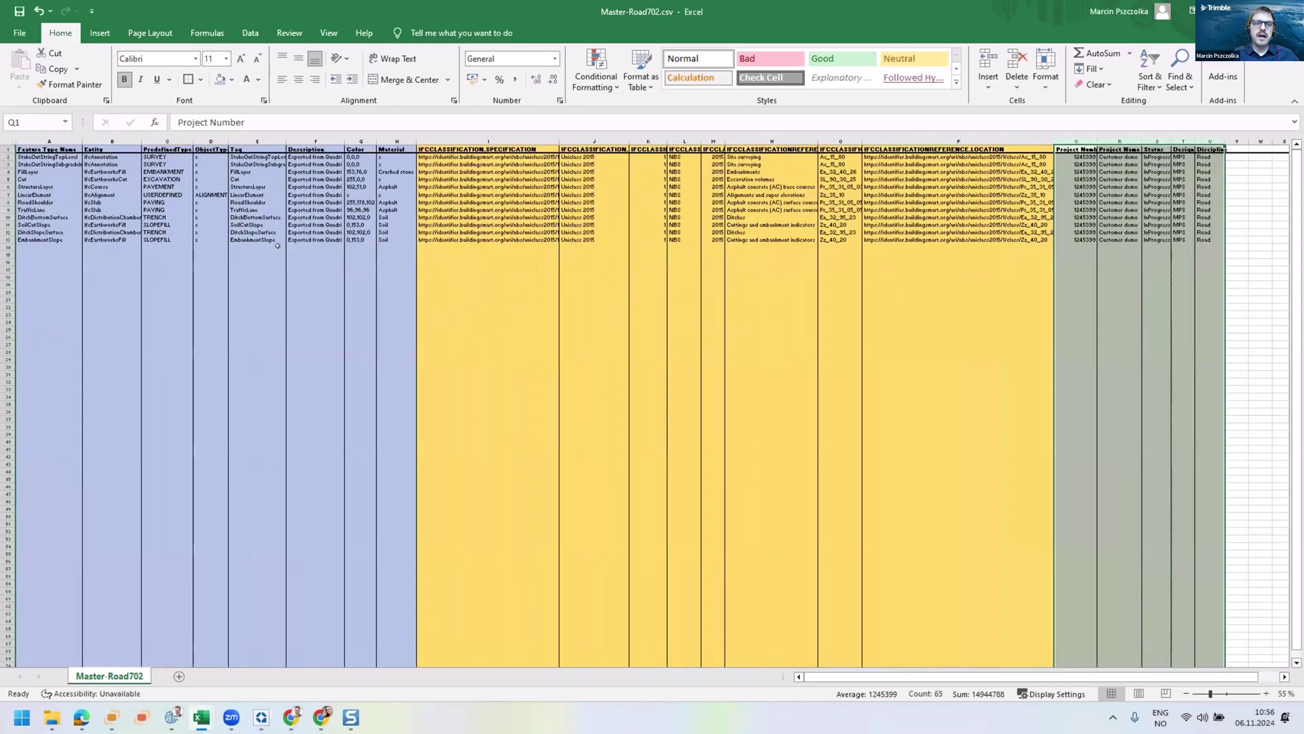
pyautogui.keyDown('ctrl'); pyautogui.scroll(2, 297, 253); pyautogui.keyUp('ctrl')
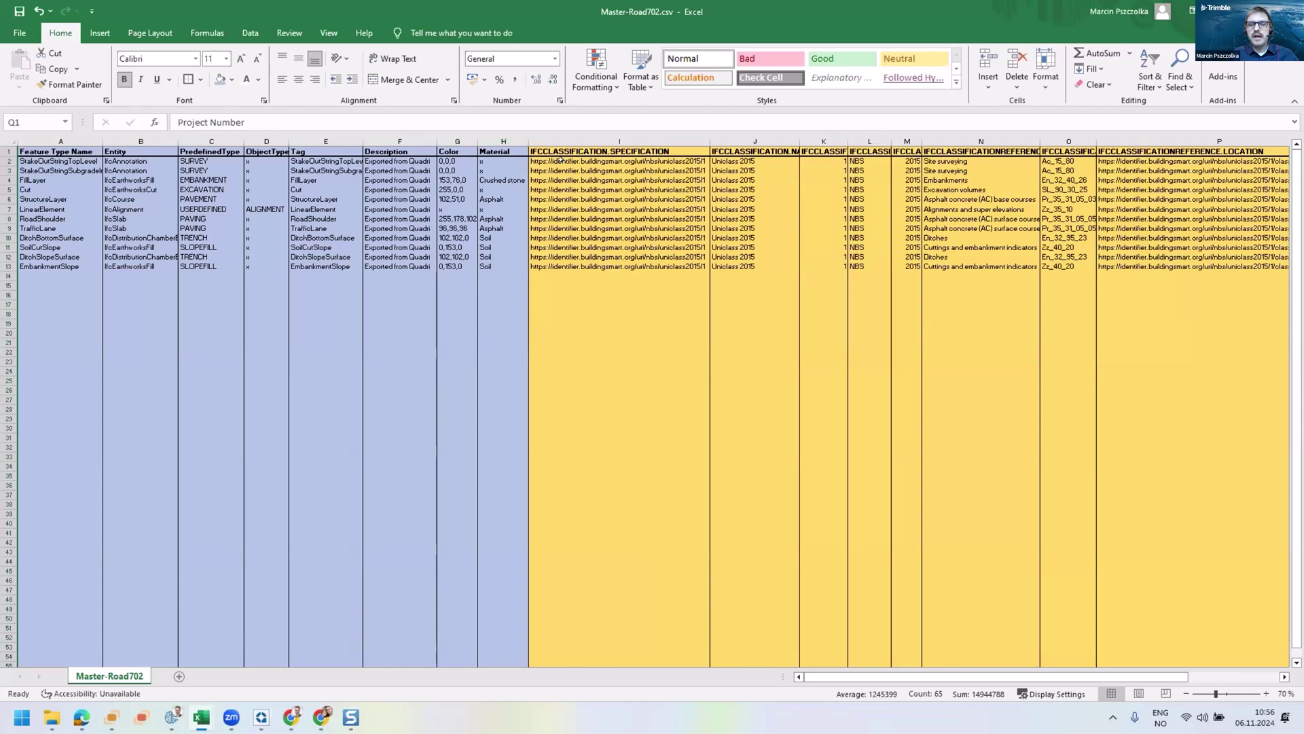
pyautogui.hscroll(3, 558, 159)
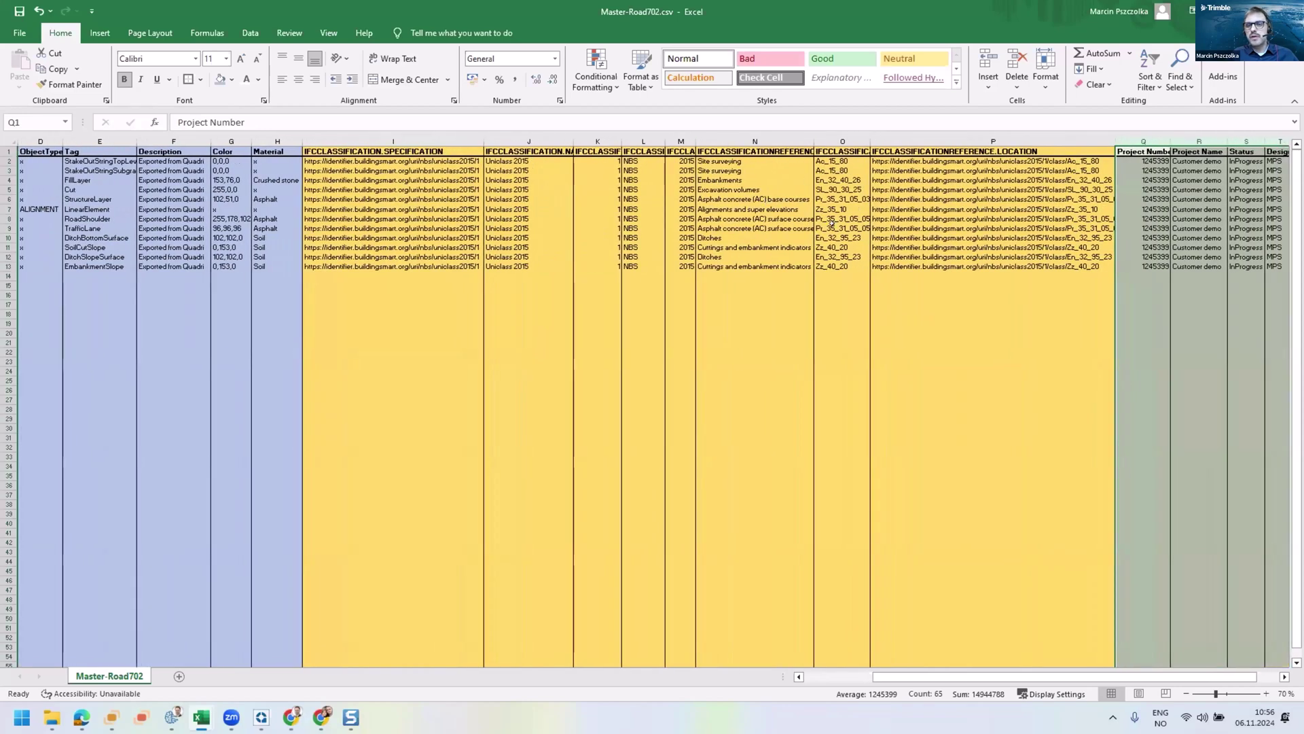
pyautogui.hscroll(3, 832, 221)
pyautogui.click(1005, 267)
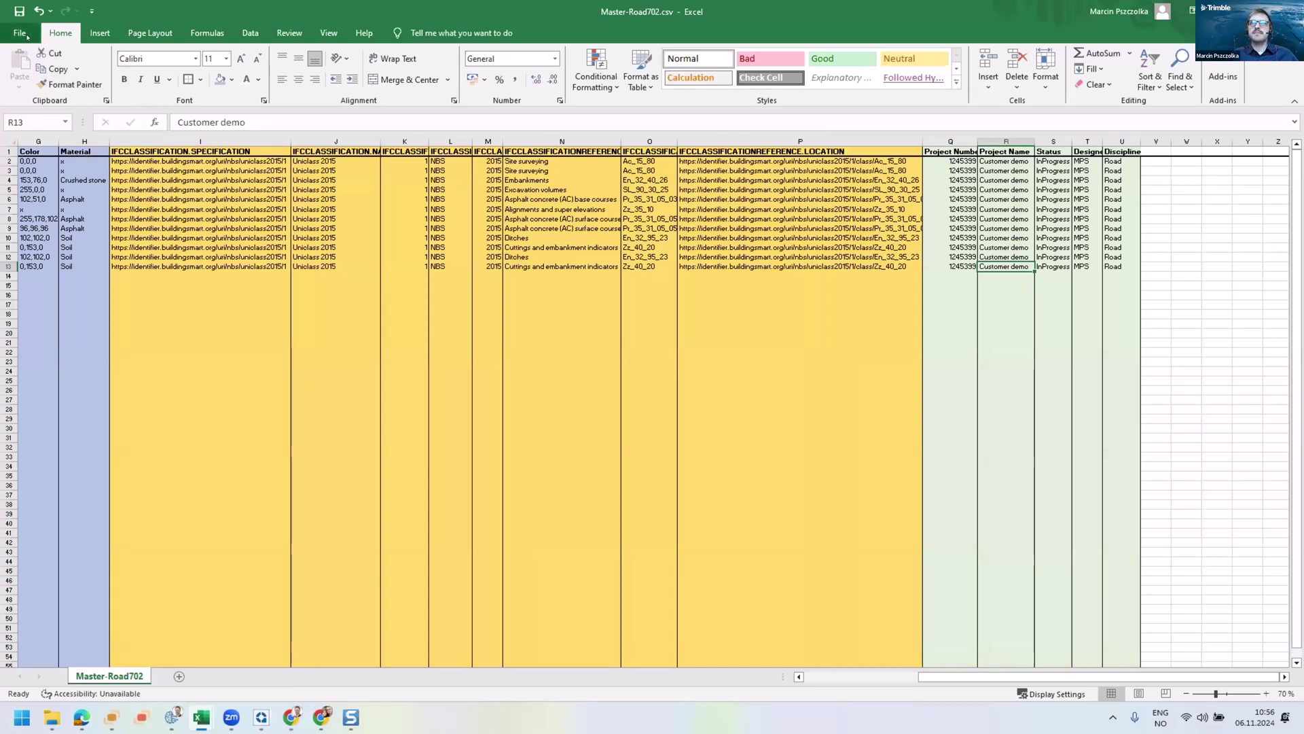
# Step: Switch to Quadri, close the table preview and cancel the Table 1 task
pyautogui.click(256, 718)
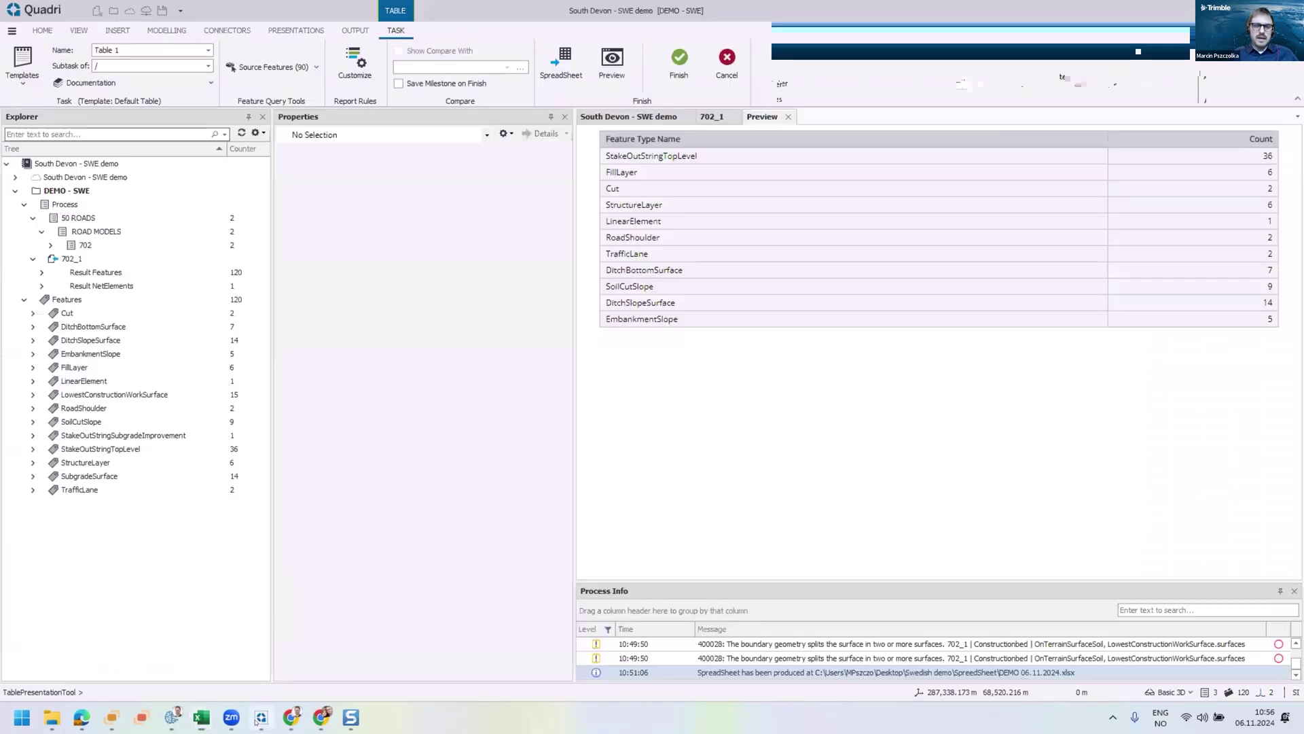
pyautogui.click(788, 117)
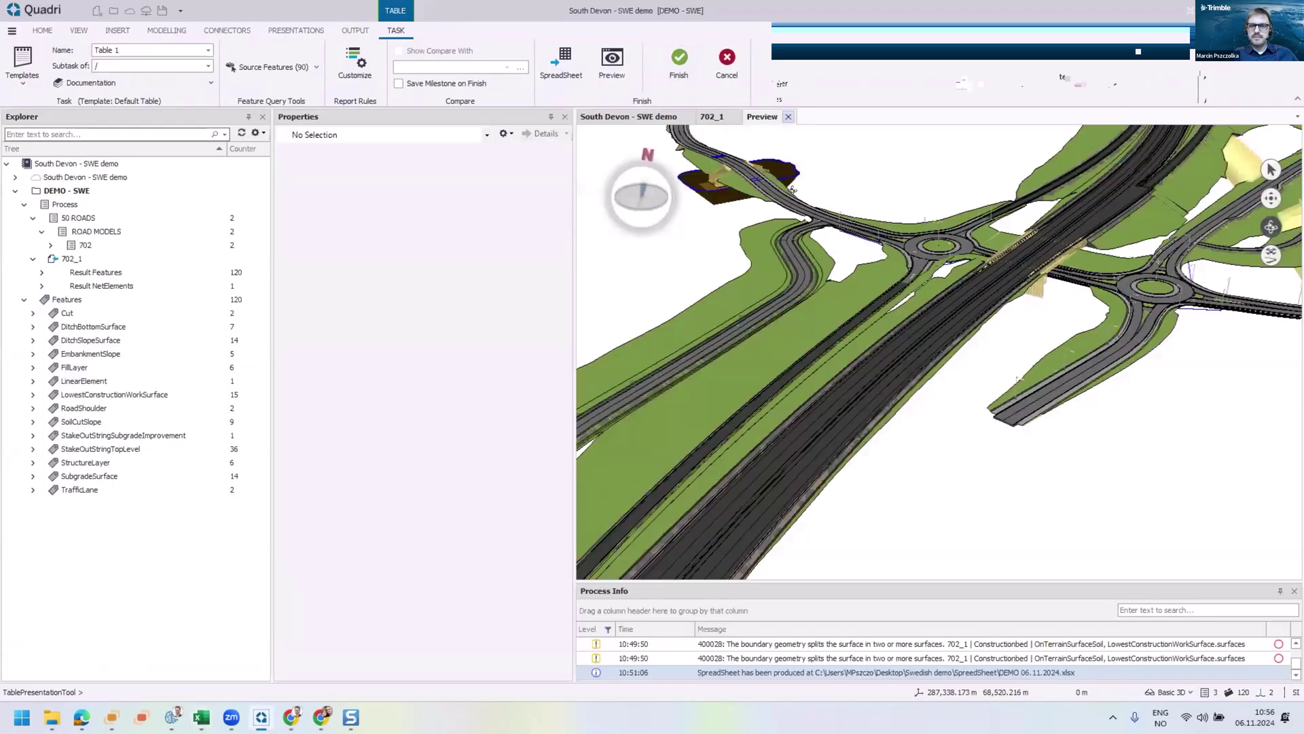
pyautogui.click(727, 58)
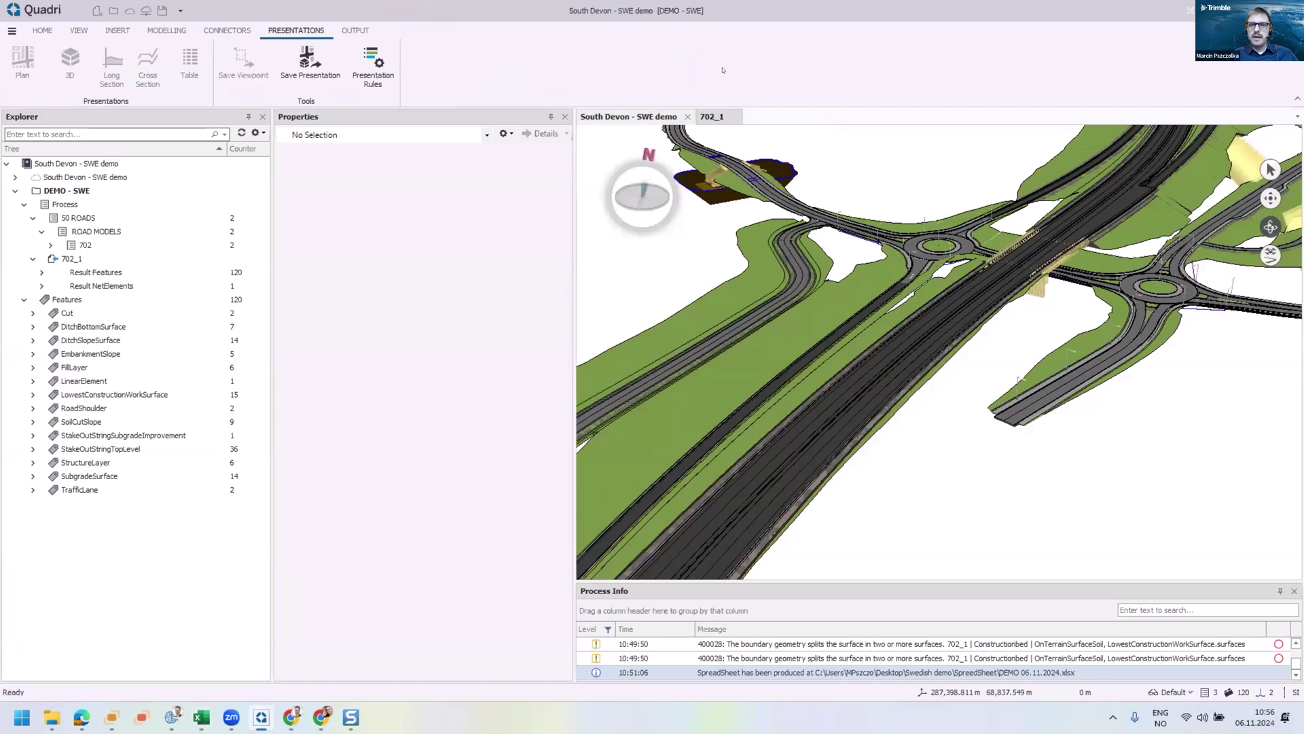
# Step: Start a new Automation task as a subtask of the 50 ROADS process
pyautogui.scroll(-2, 813, 312)
pyautogui.moveTo(814, 312); pyautogui.dragTo(737, 361)
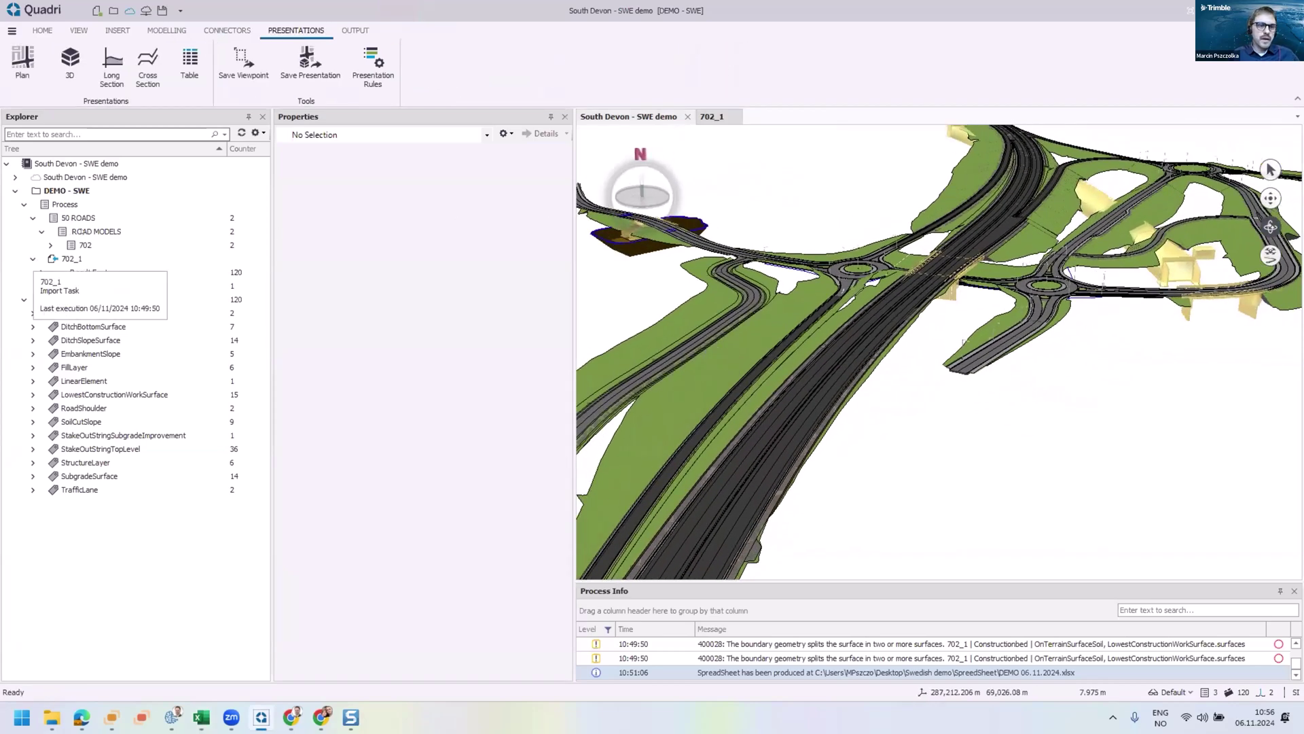
pyautogui.click(79, 218)
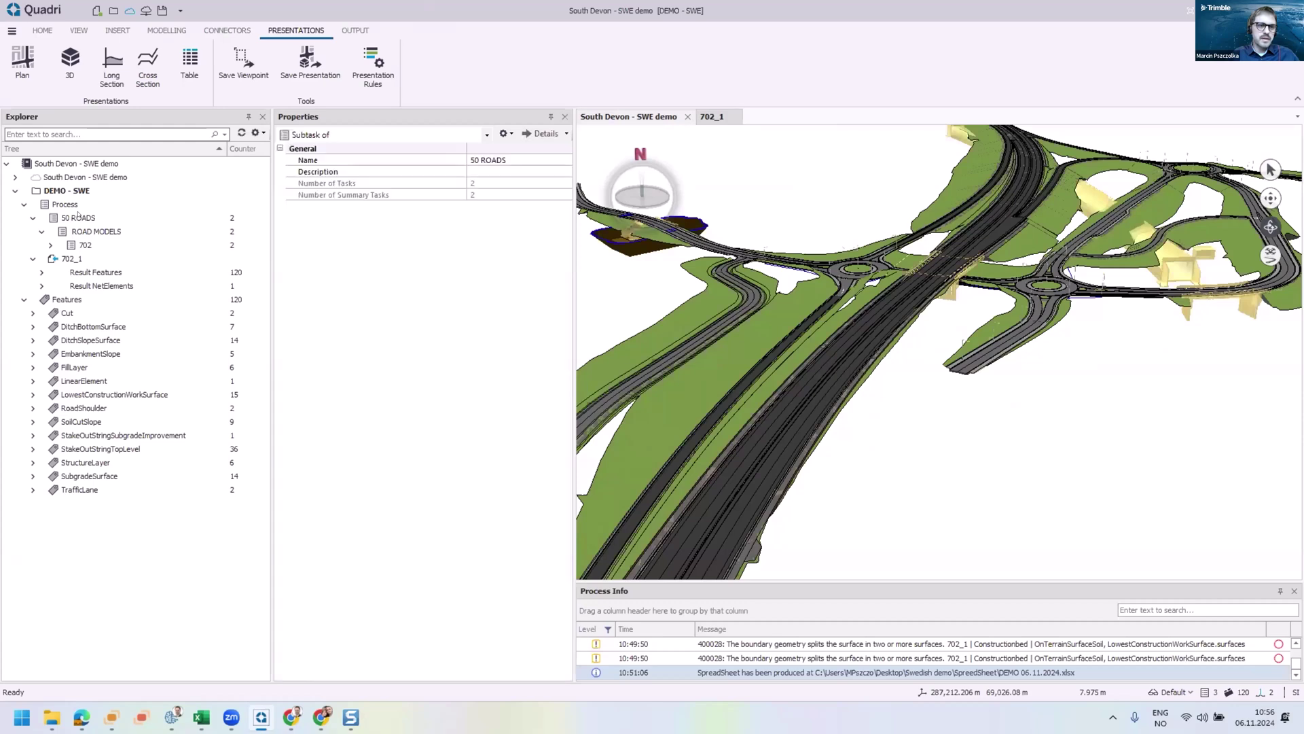
pyautogui.click(42, 31)
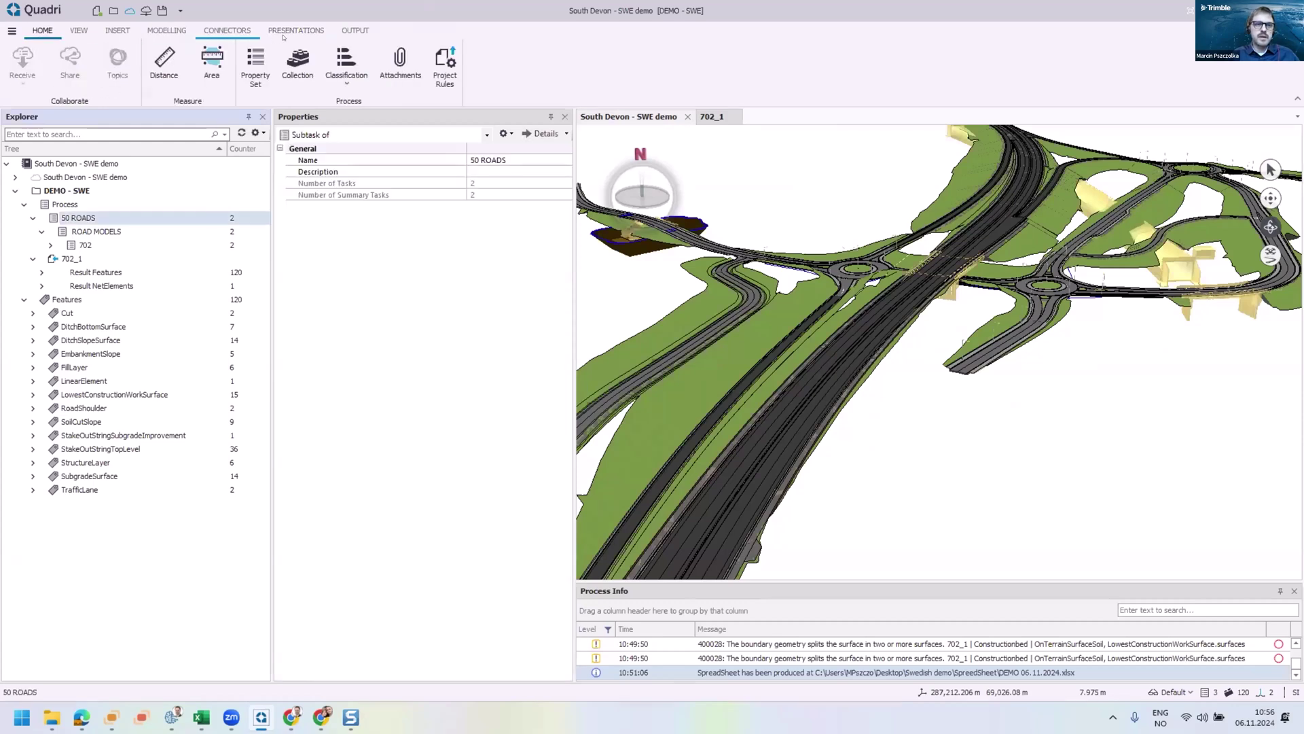
pyautogui.click(166, 31)
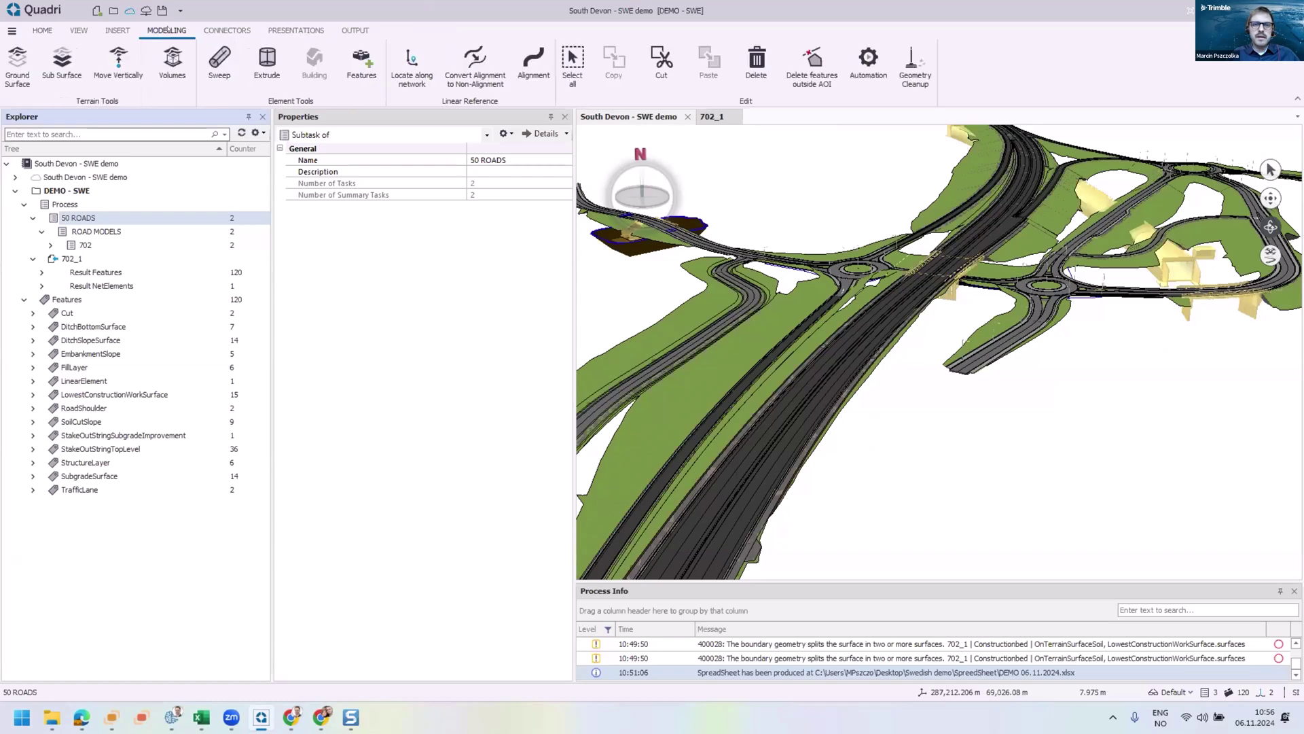
pyautogui.click(871, 60)
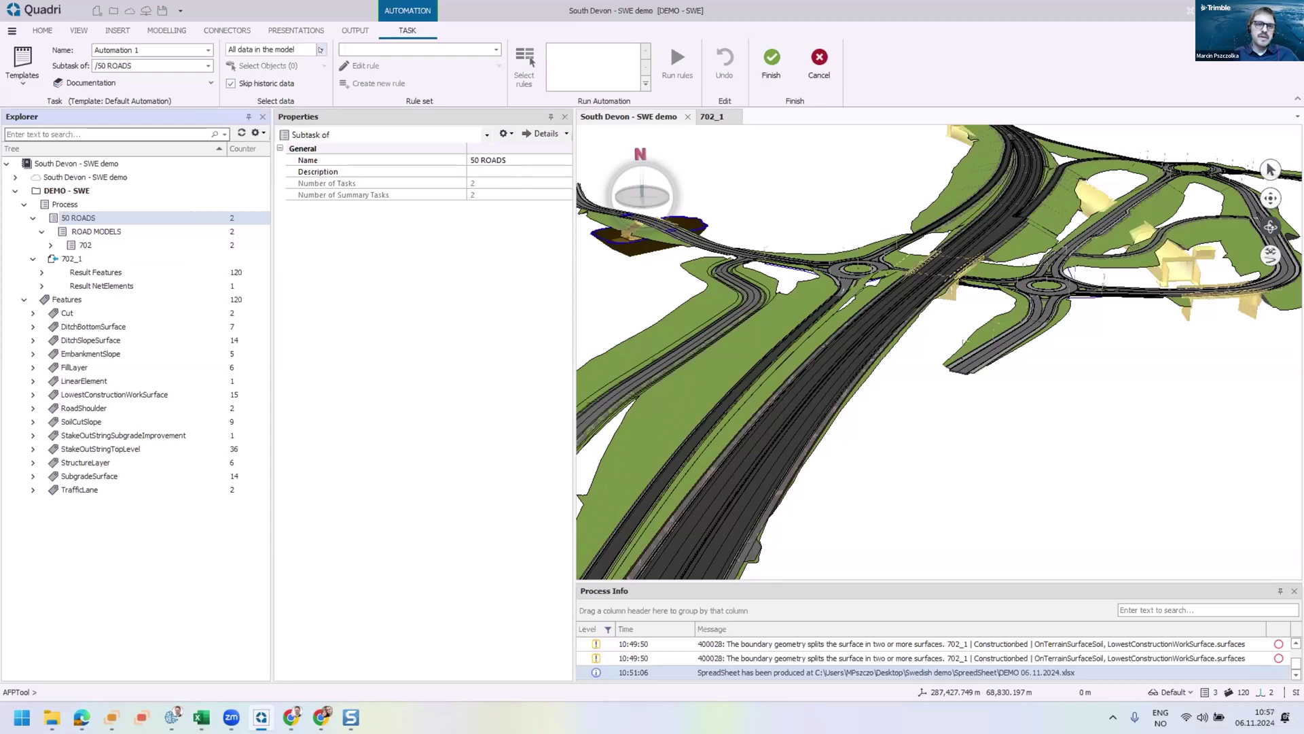
# Step: Set the automation's data selection to a dynamic query that includes all Road tasks, covering road 702_1
pyautogui.click(321, 49)
pyautogui.click(276, 80)
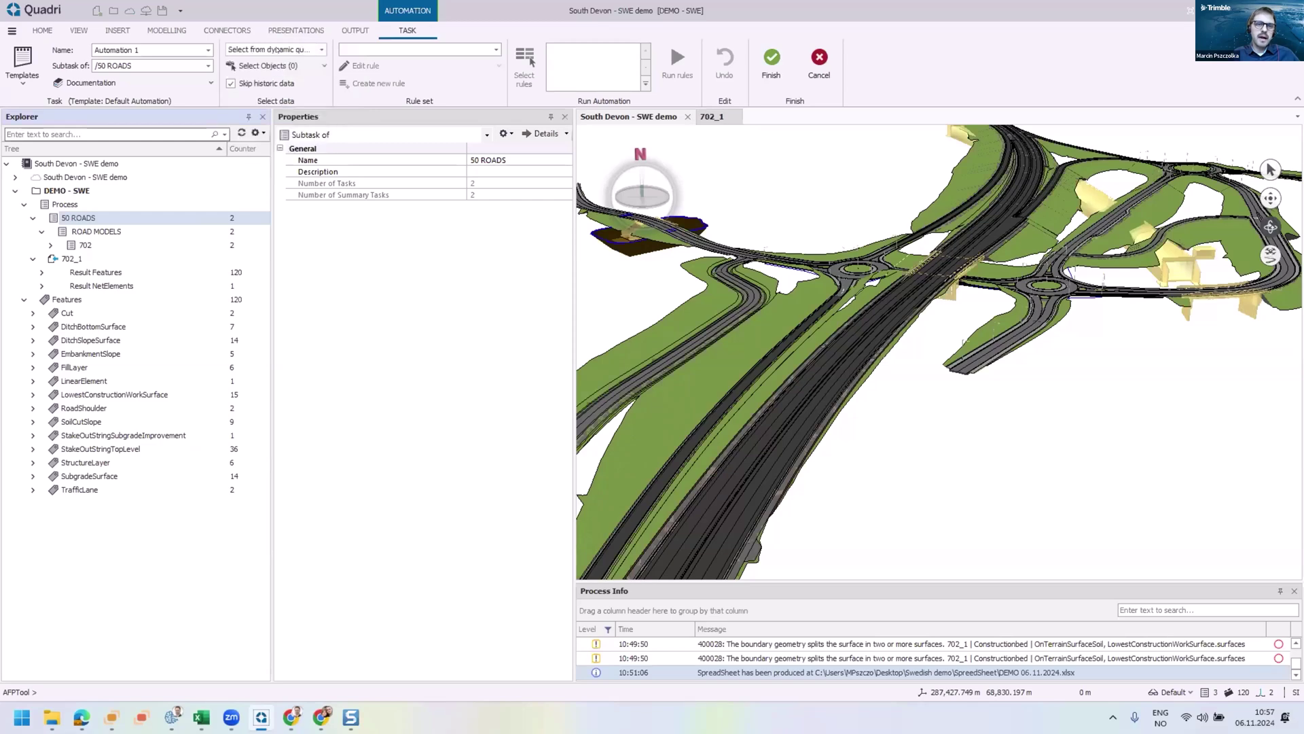
pyautogui.click(269, 65)
pyautogui.moveTo(208, 81); pyautogui.dragTo(324, 103)
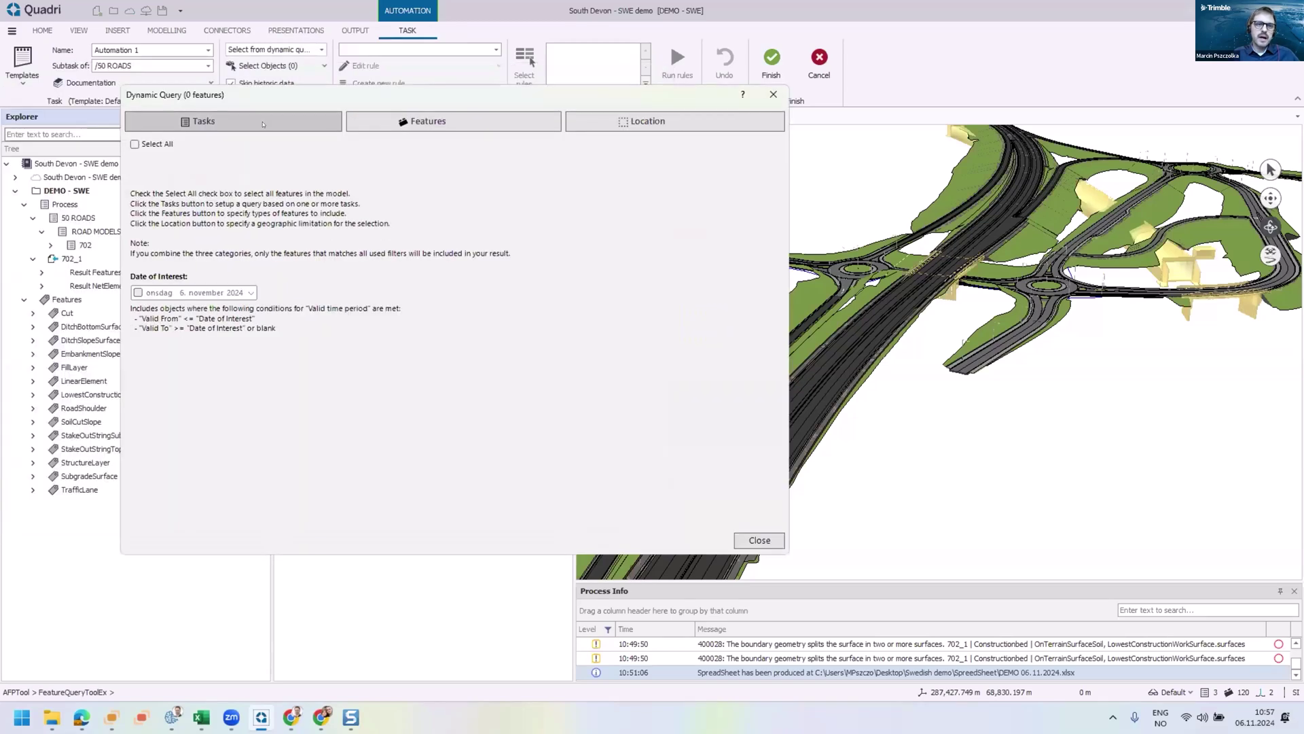
pyautogui.click(263, 123)
pyautogui.click(147, 214)
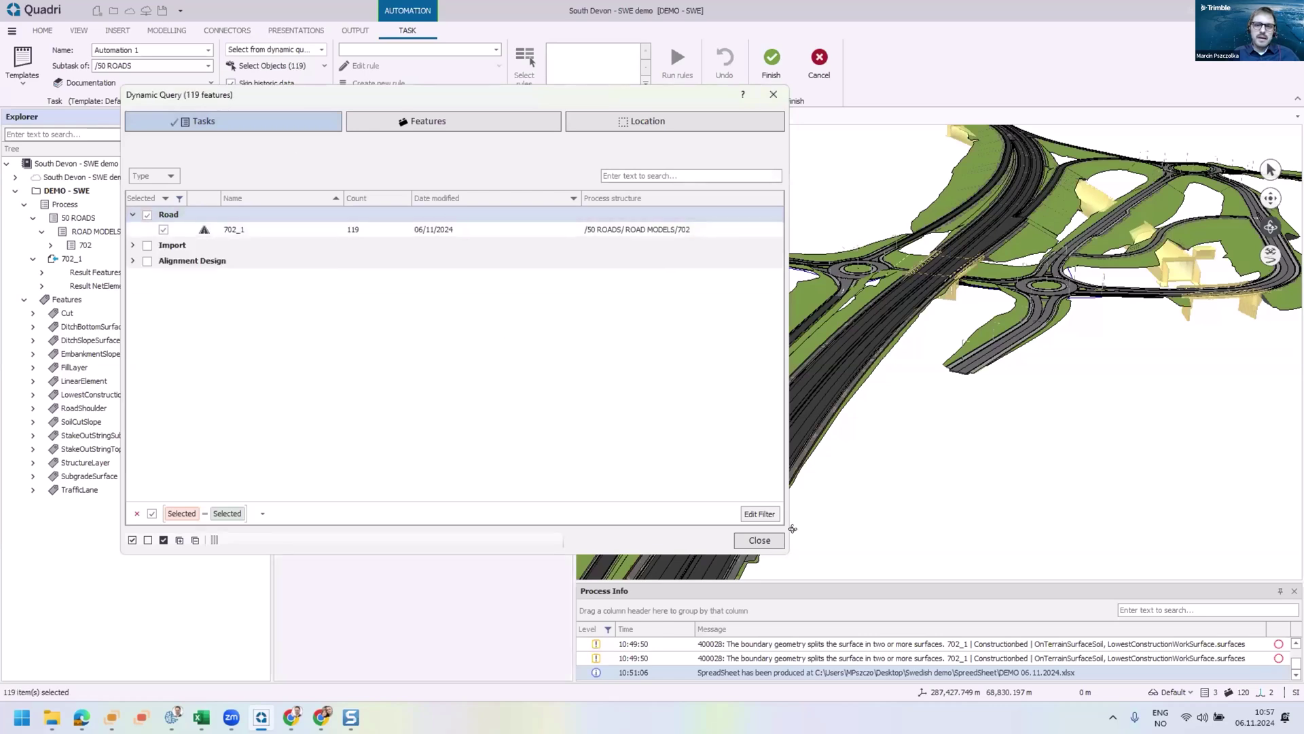
pyautogui.click(760, 541)
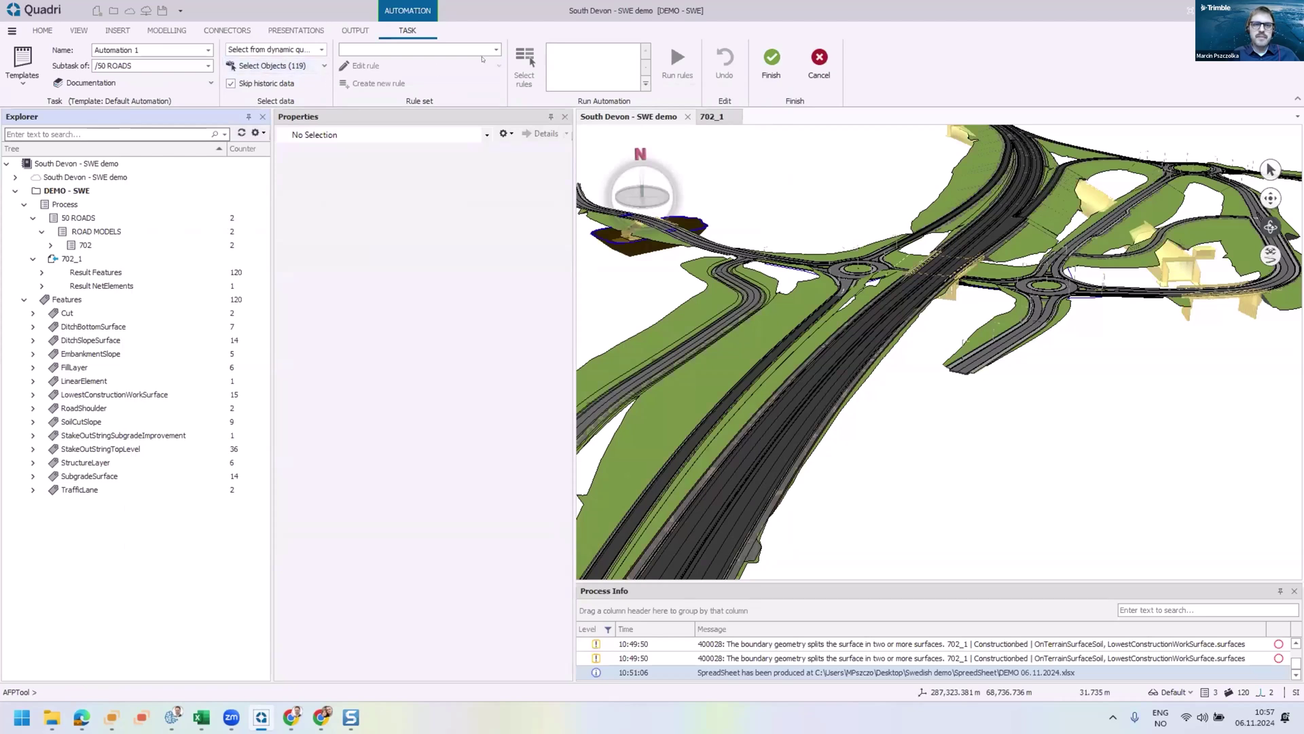
# Step: Choose the DEMO custom rule set and create a new automation rule named DEMO-1 in it
pyautogui.click(496, 49)
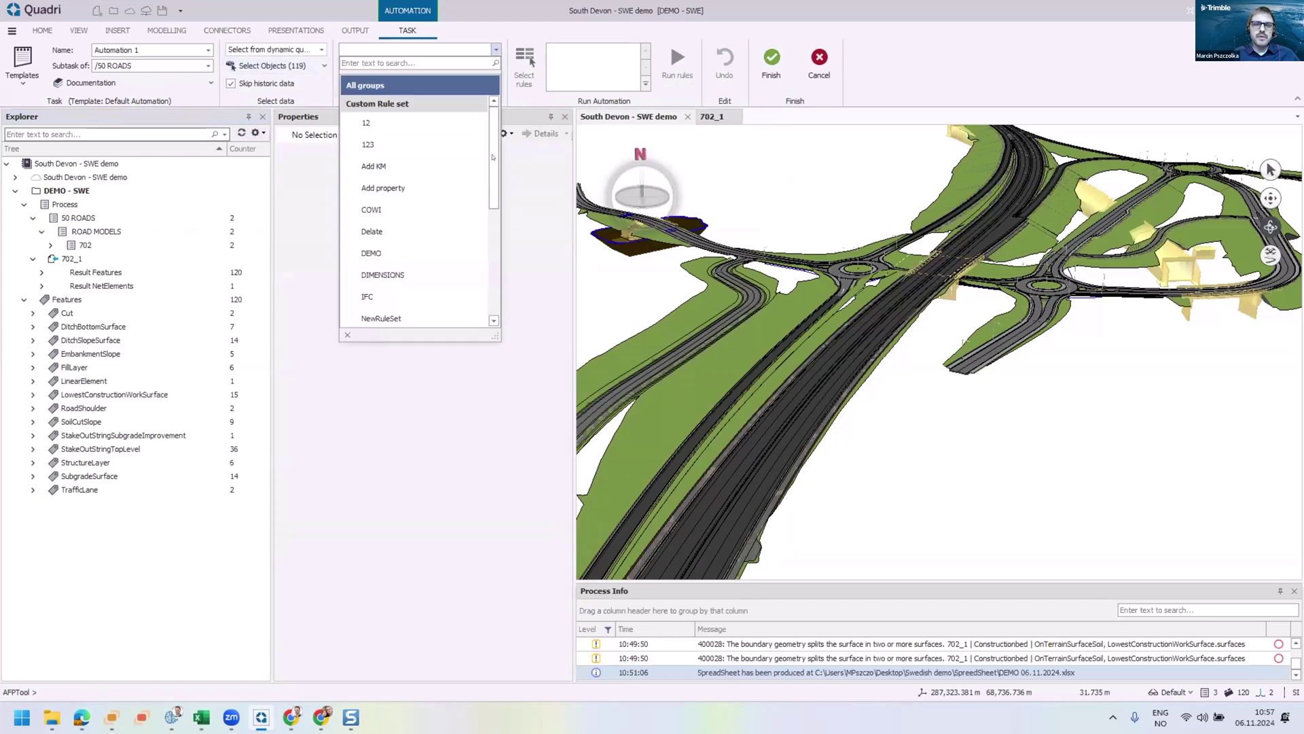
pyautogui.scroll(-1, 493, 157)
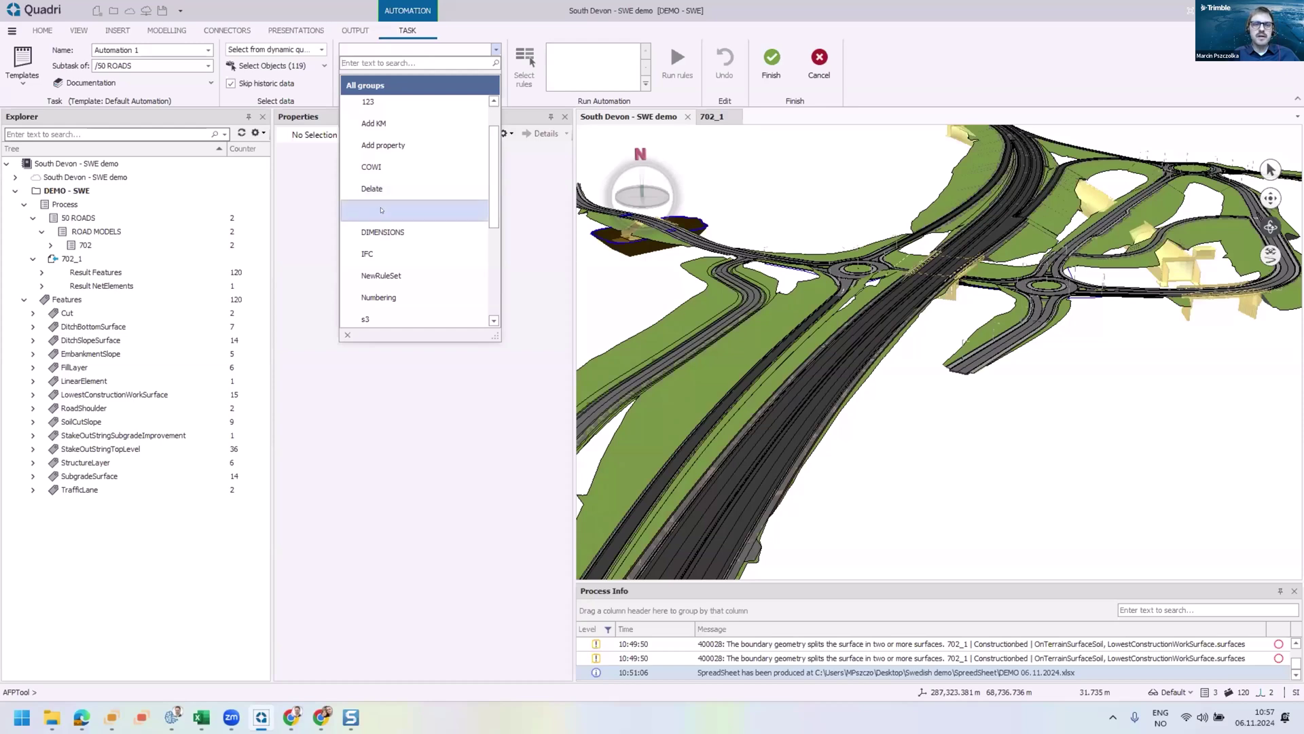
pyautogui.click(382, 210)
pyautogui.click(500, 64)
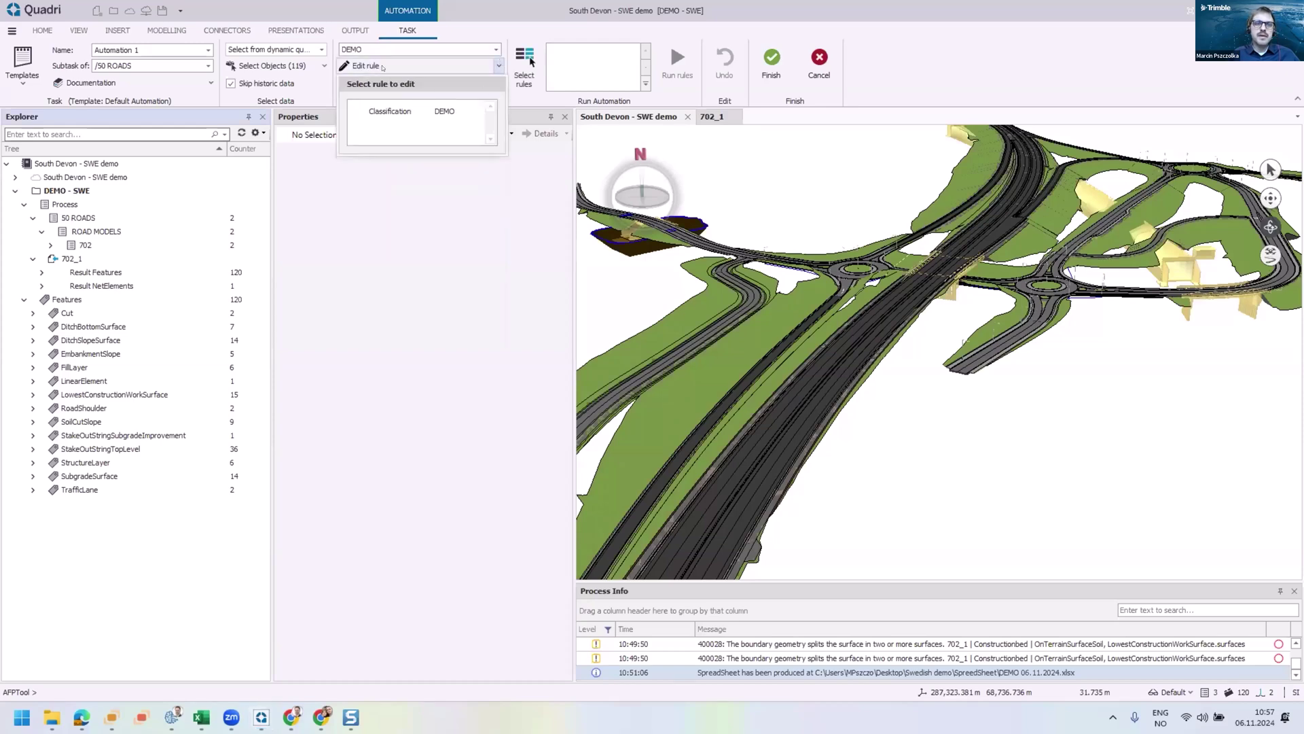
pyautogui.click(496, 63)
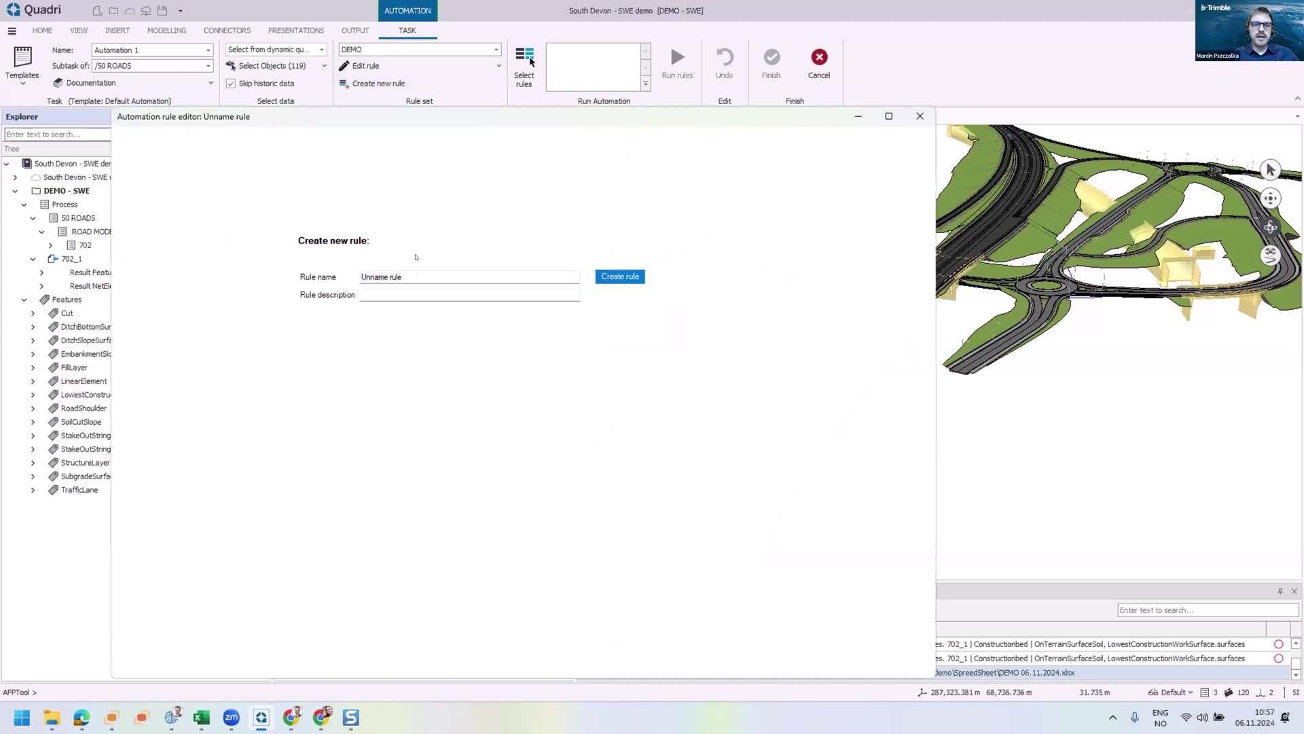
pyautogui.hotkey('ctrl', 'a')
pyautogui.write('DEMO-1')
pyautogui.click(641, 277)
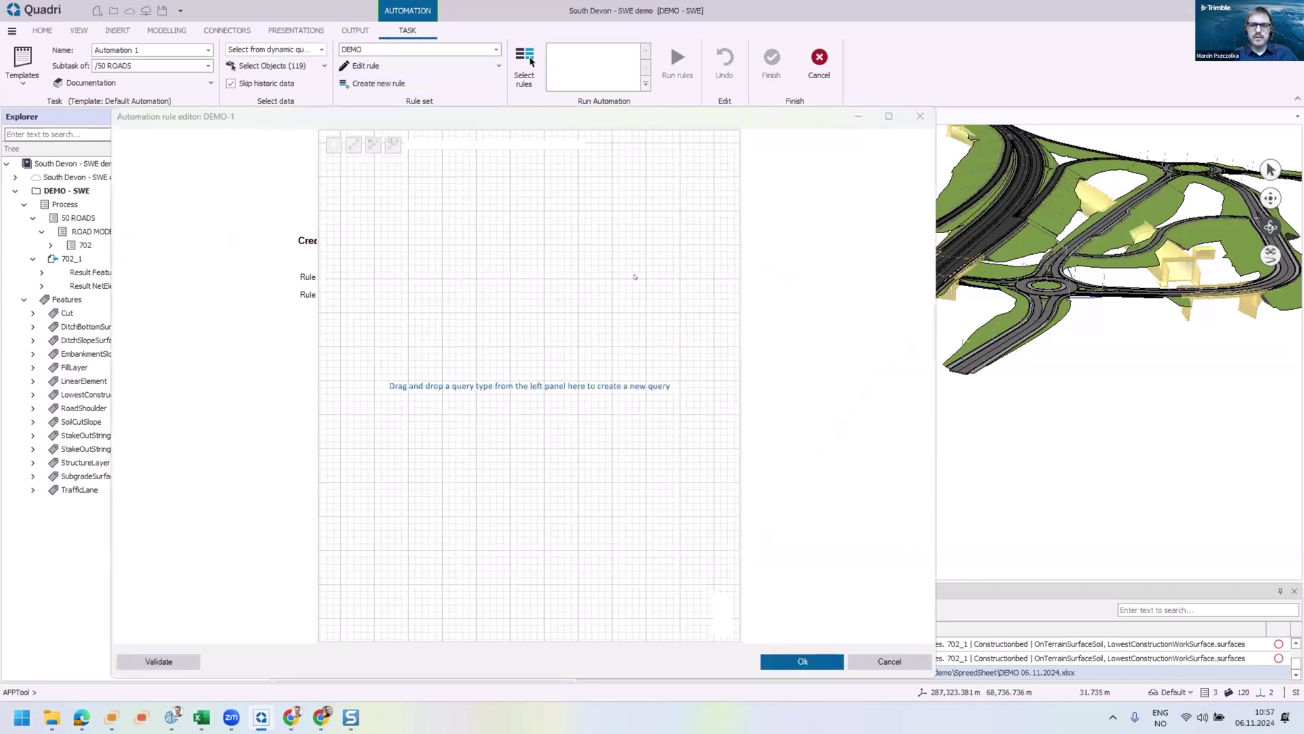
# Step: Add a Feature Query to the rule diagram with a Selected Feature Type filter connected to its feature result
pyautogui.moveTo(187, 258); pyautogui.dragTo(503, 292)
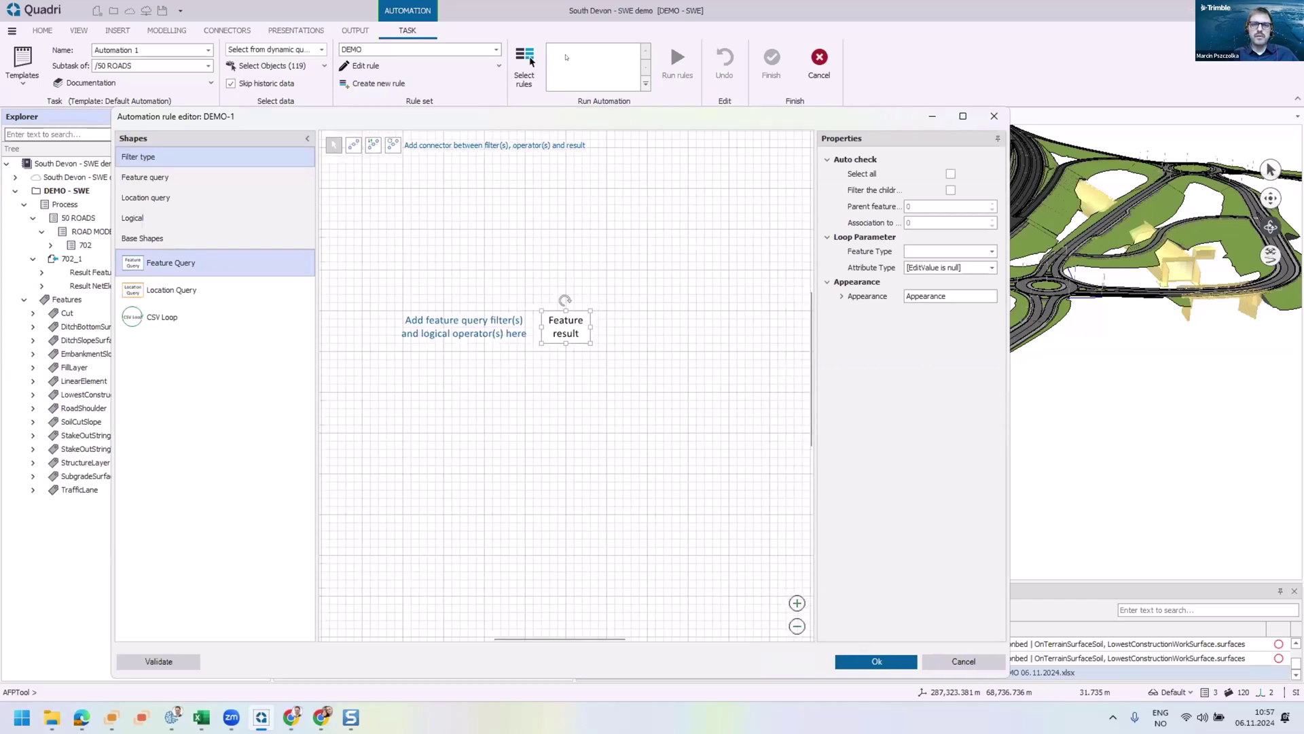
pyautogui.scroll(1, 584, 360)
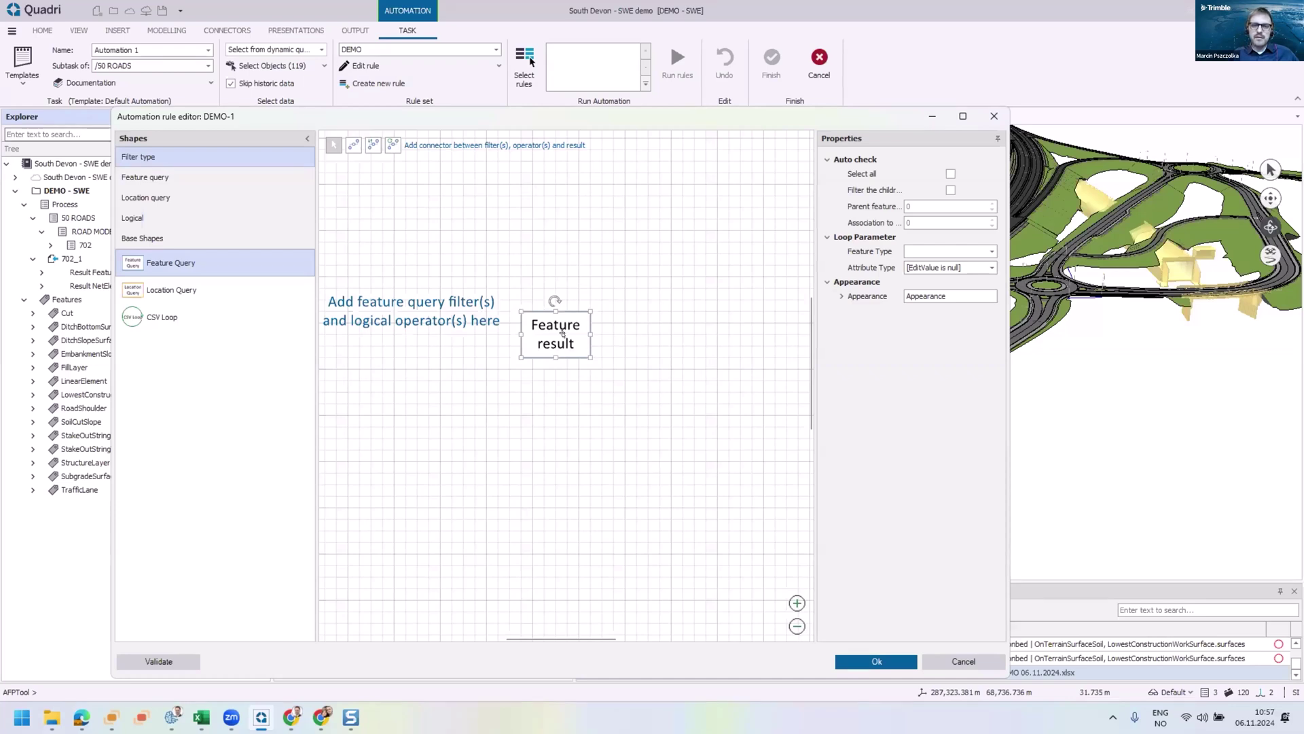
pyautogui.click(265, 178)
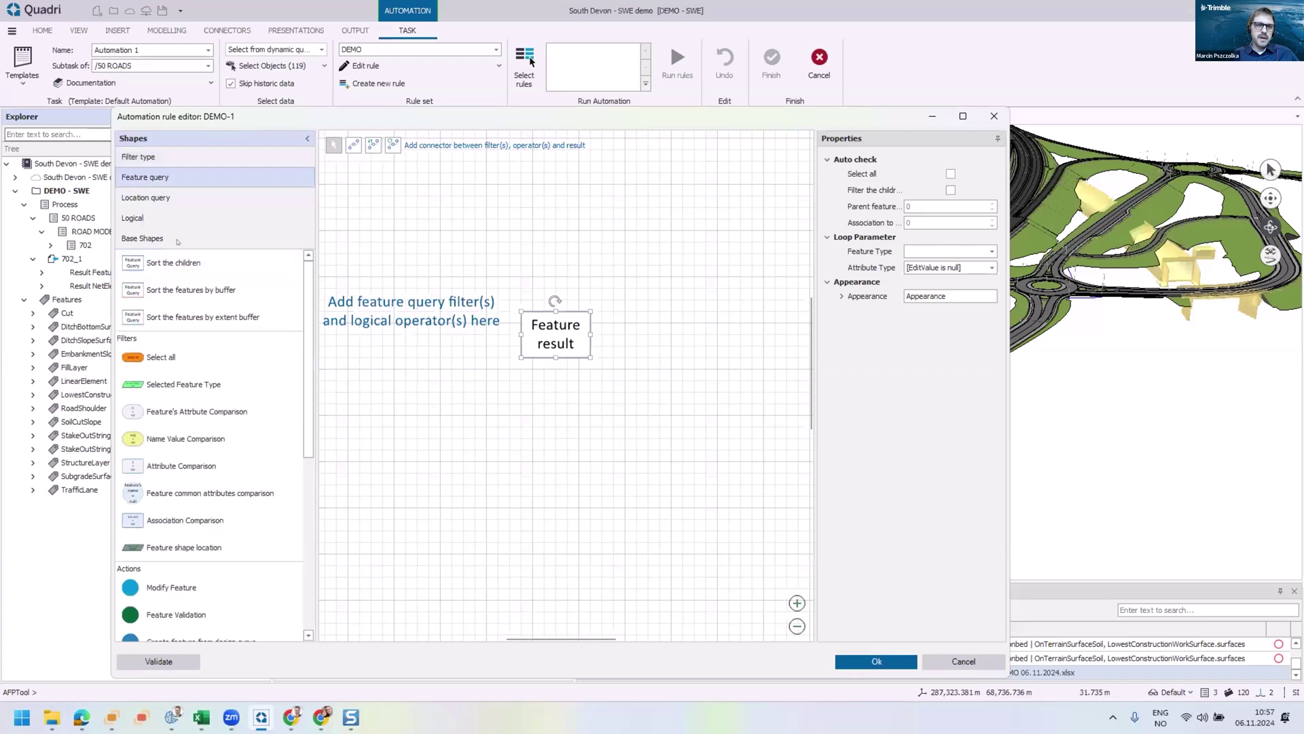
pyautogui.moveTo(189, 385); pyautogui.dragTo(414, 241)
pyautogui.click(494, 242)
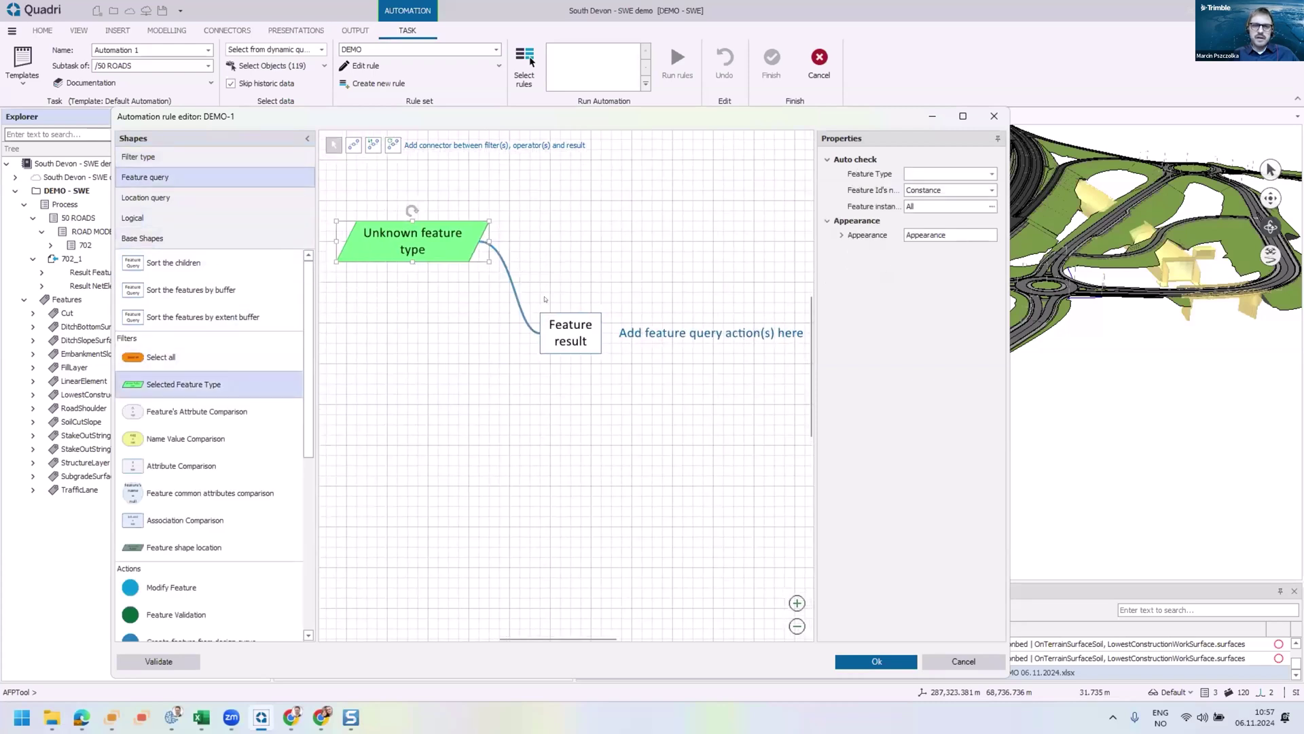
# Step: Add a Modify Feature action to the rule diagram and connect the feature result to it
pyautogui.keyDown('ctrl'); pyautogui.scroll(-1, 602, 420); pyautogui.keyUp('ctrl')
pyautogui.moveTo(550, 378); pyautogui.dragTo(485, 319, button='middle')
pyautogui.moveTo(171, 588); pyautogui.dragTo(527, 288)
pyautogui.click(533, 290)
pyautogui.click(354, 146)
pyautogui.moveTo(534, 288); pyautogui.dragTo(658, 396)
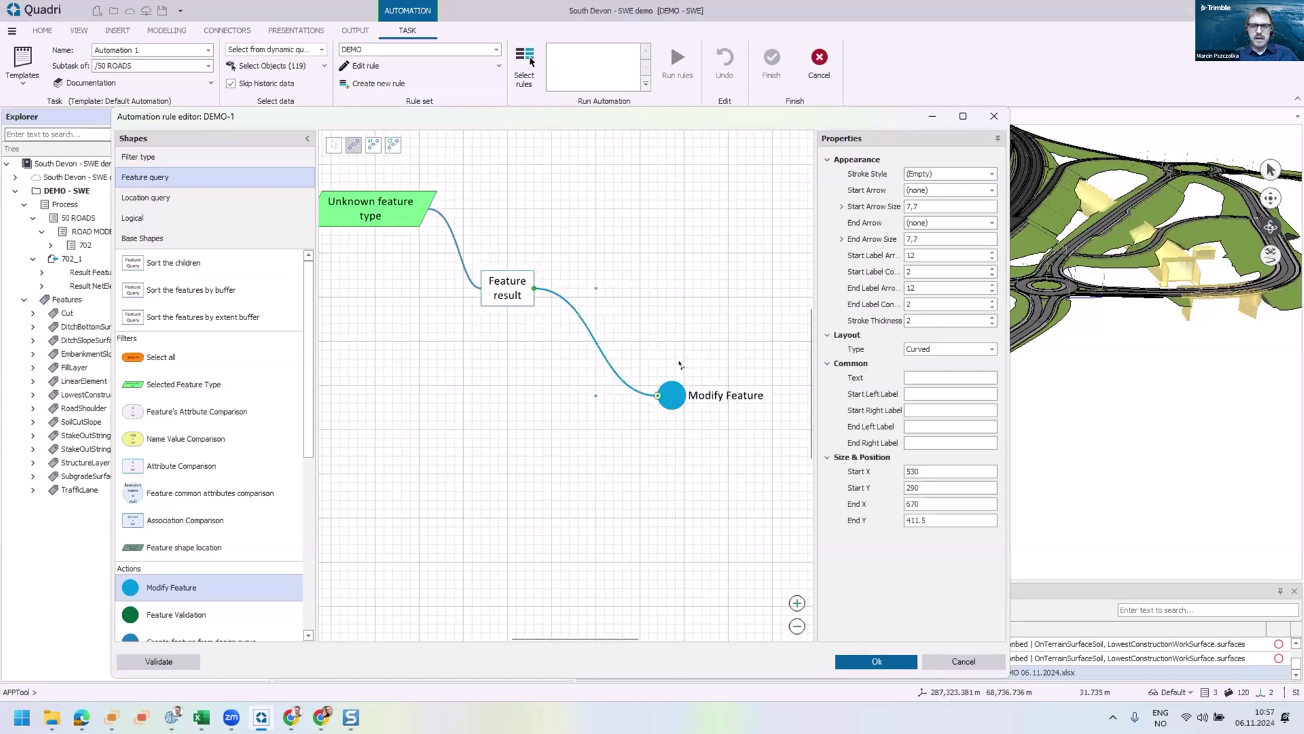
pyautogui.click(332, 145)
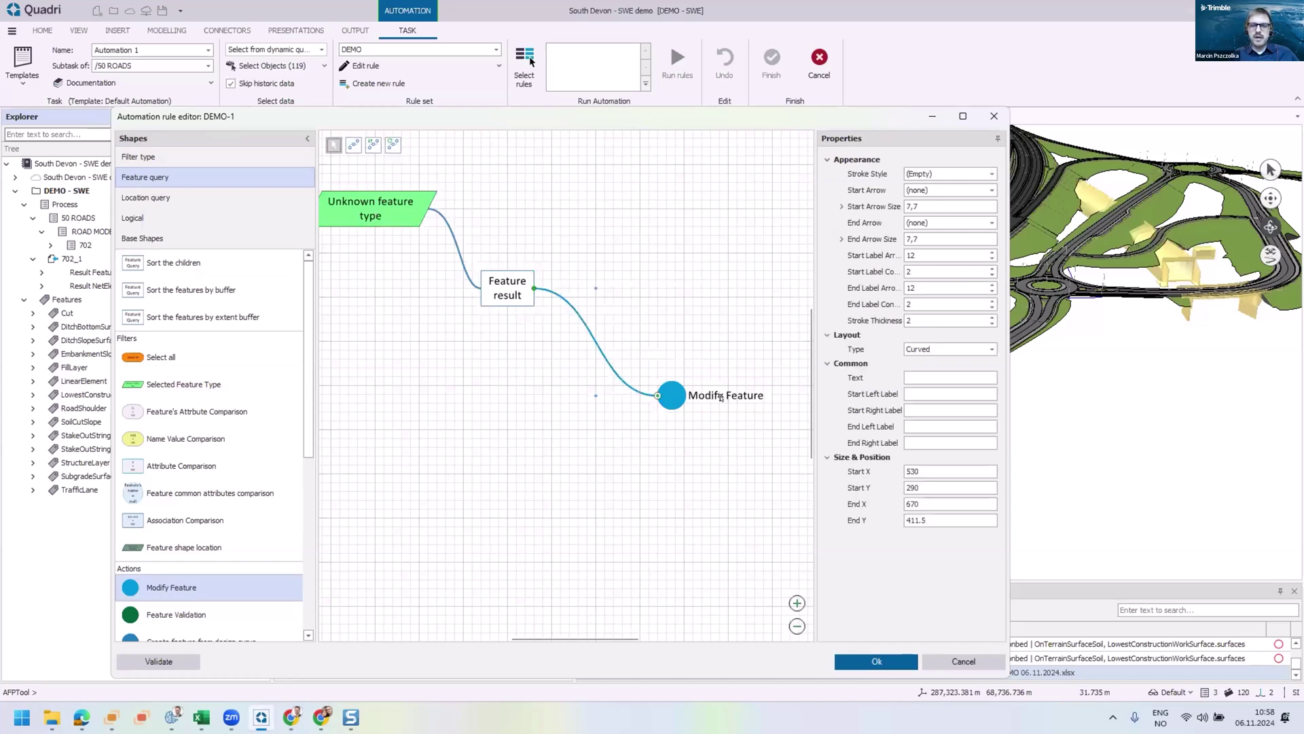
pyautogui.click(721, 397)
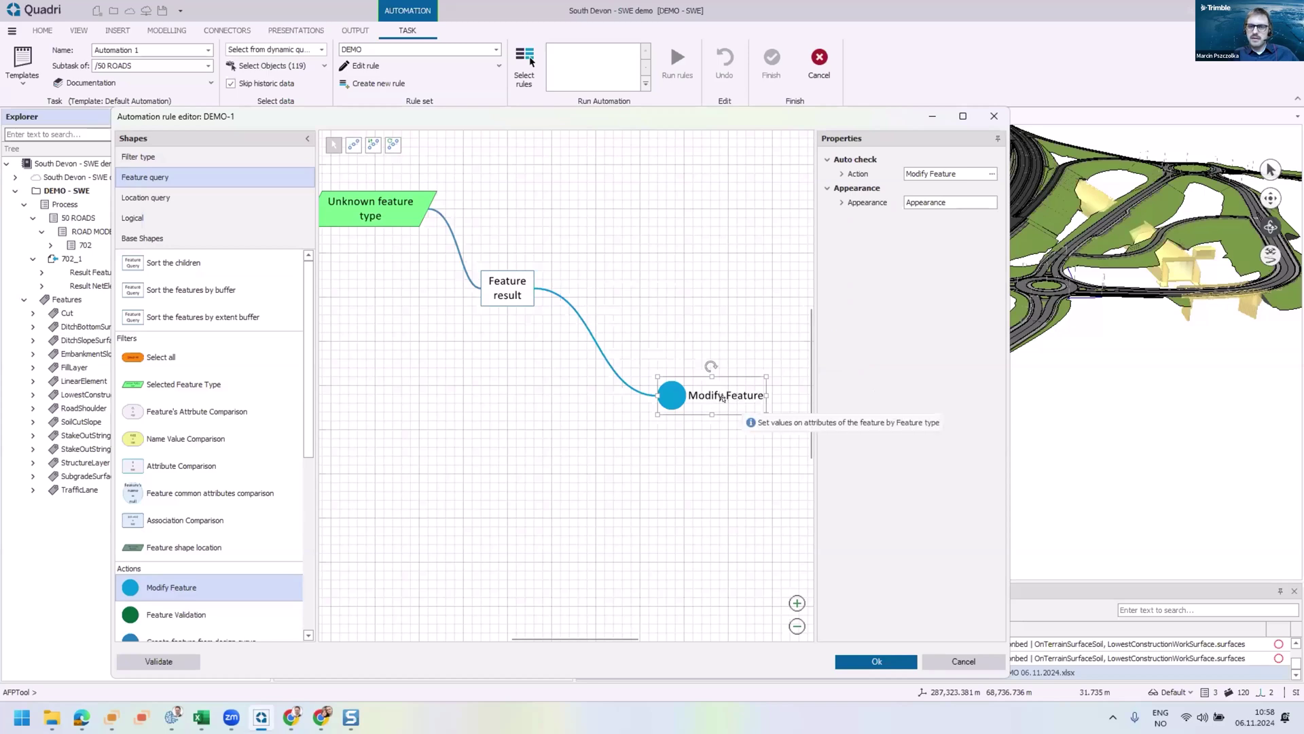
# Step: Add a CSV Loop shape above the feature result and move the feature type filter farther away from the result
pyautogui.click(418, 204)
pyautogui.click(508, 280)
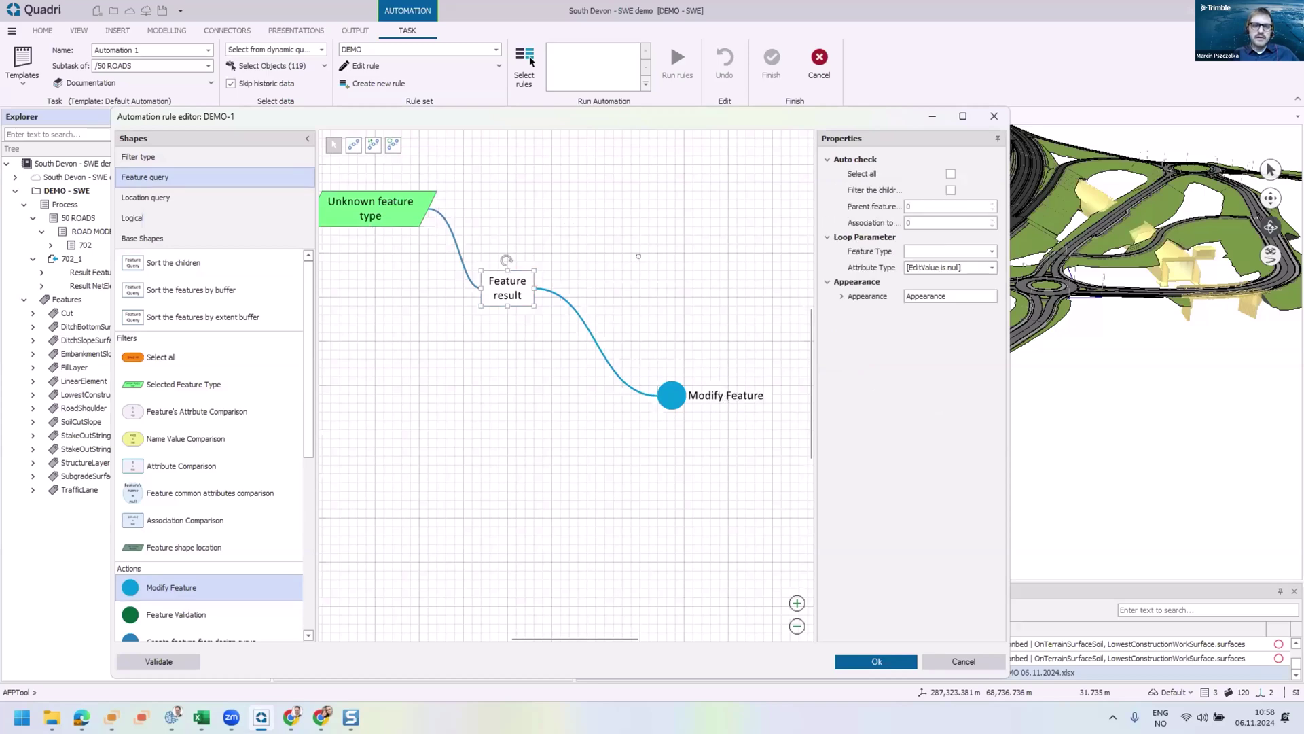
pyautogui.moveTo(614, 246); pyautogui.dragTo(700, 290, button='middle')
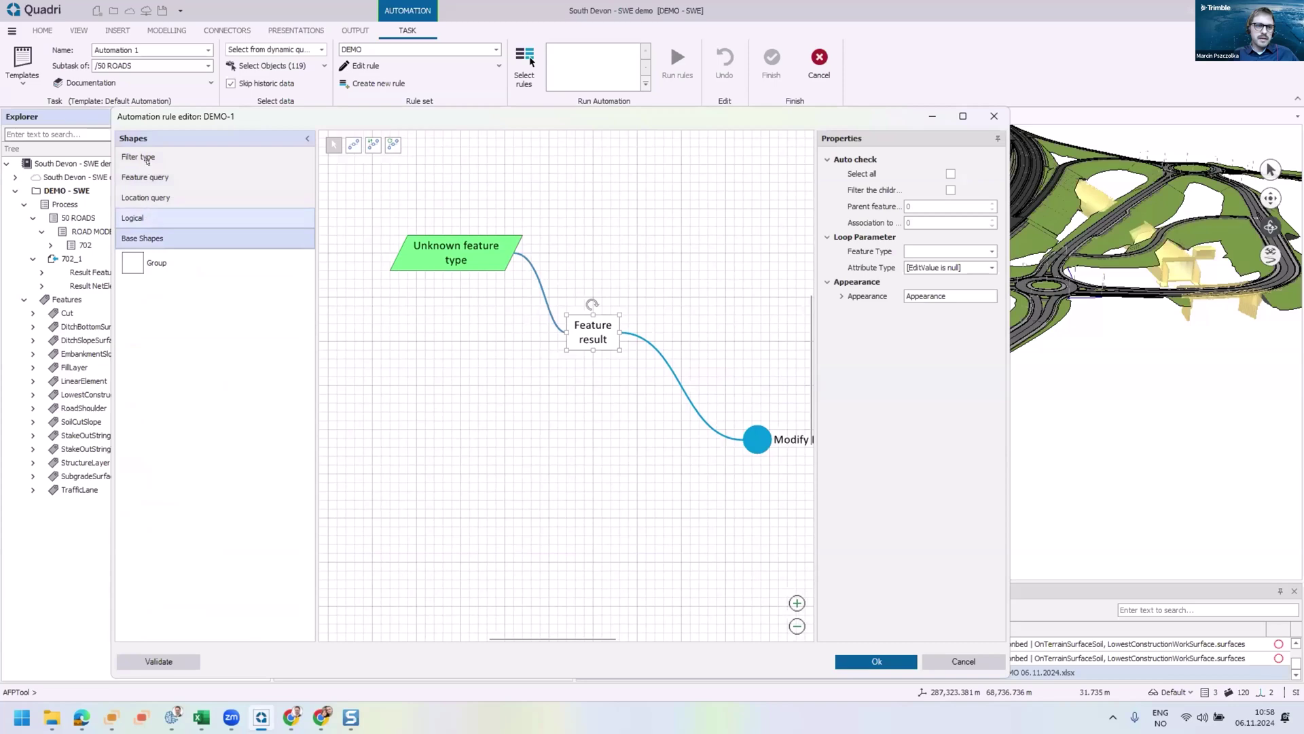
pyautogui.click(139, 156)
pyautogui.moveTo(485, 244); pyautogui.dragTo(600, 190)
pyautogui.moveTo(439, 256); pyautogui.dragTo(370, 275)
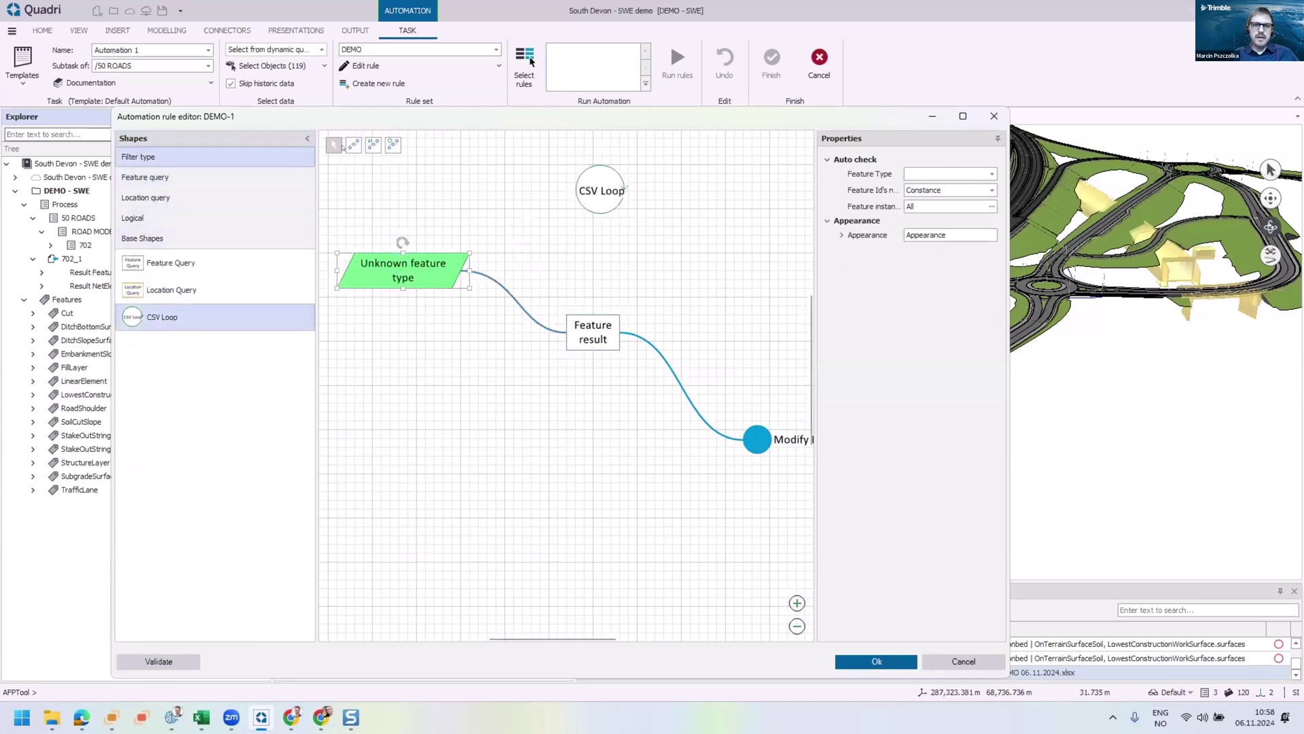
# Step: Connect the CSV Loop shape to the Feature result shape with a loop connector
pyautogui.click(393, 144)
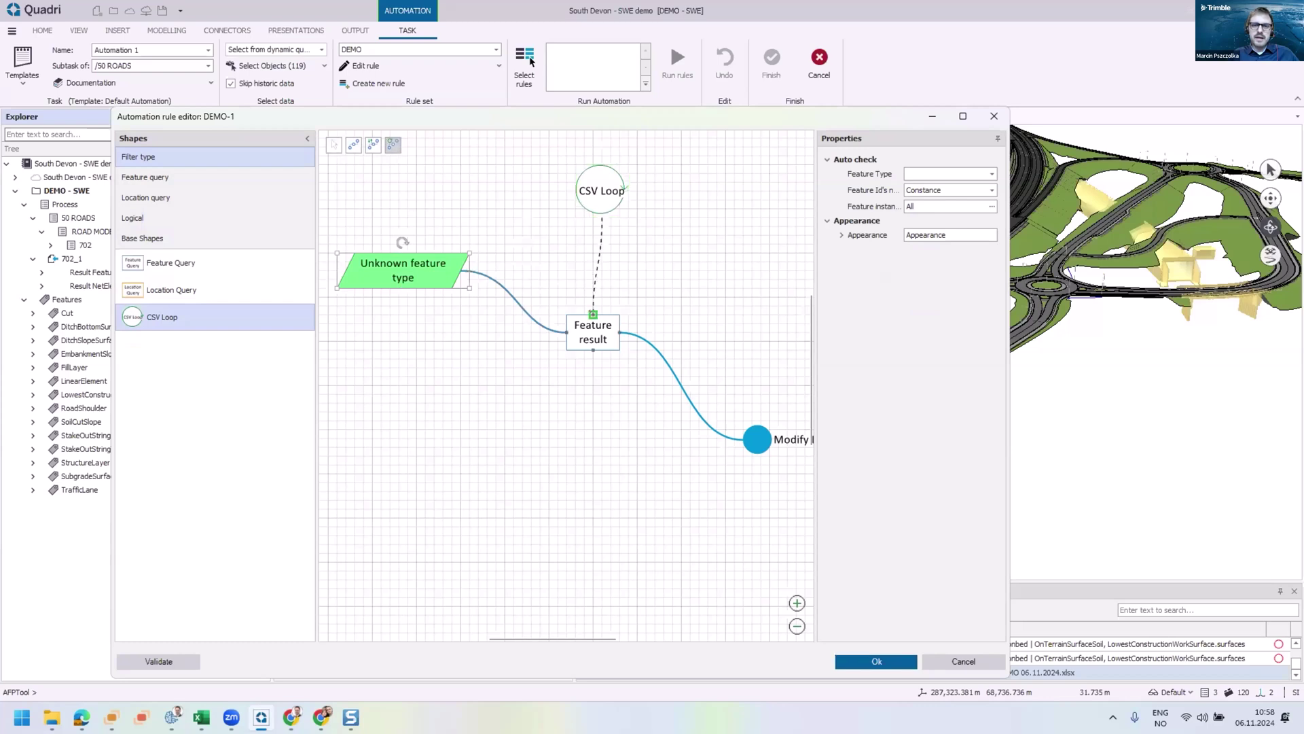
pyautogui.moveTo(602, 217); pyautogui.dragTo(593, 313)
pyautogui.click(331, 143)
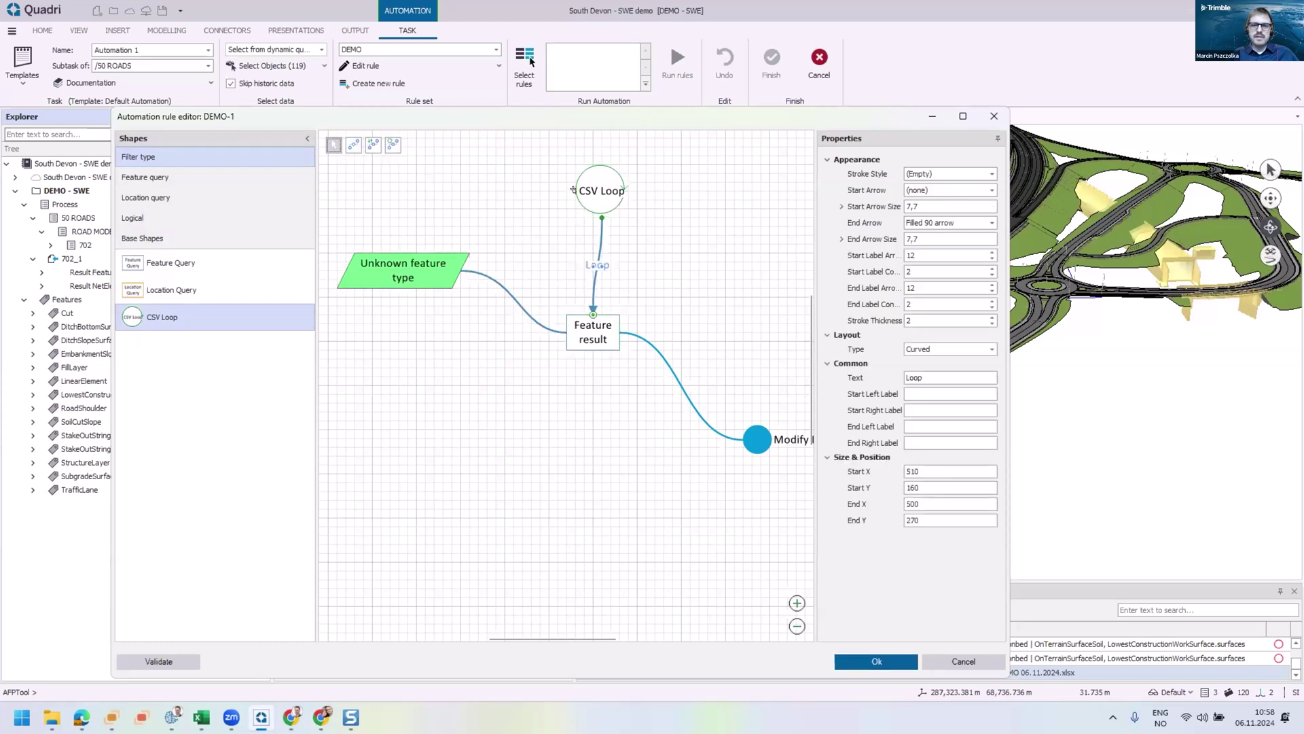
# Step: Load Master-Road702.csv from the SpreedSheet folder as the CSV Loop's source file
pyautogui.click(582, 181)
pyautogui.click(991, 271)
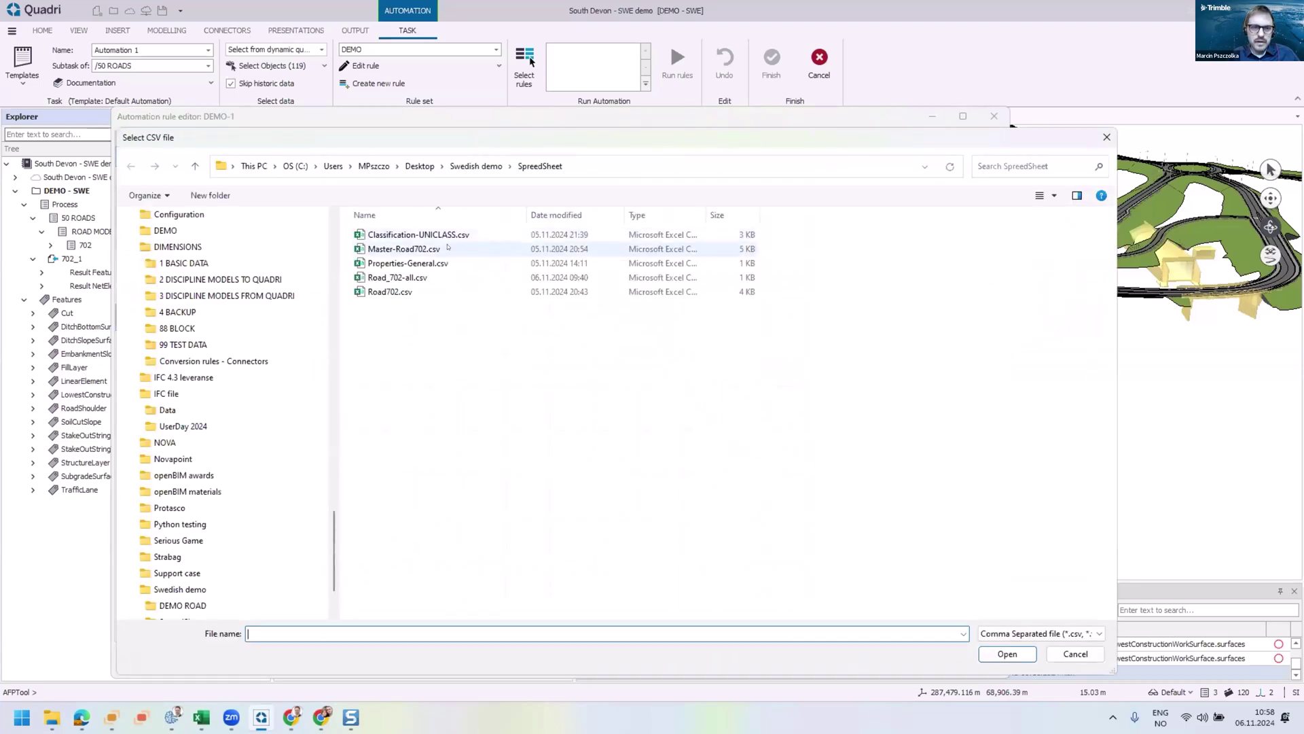
pyautogui.click(448, 248)
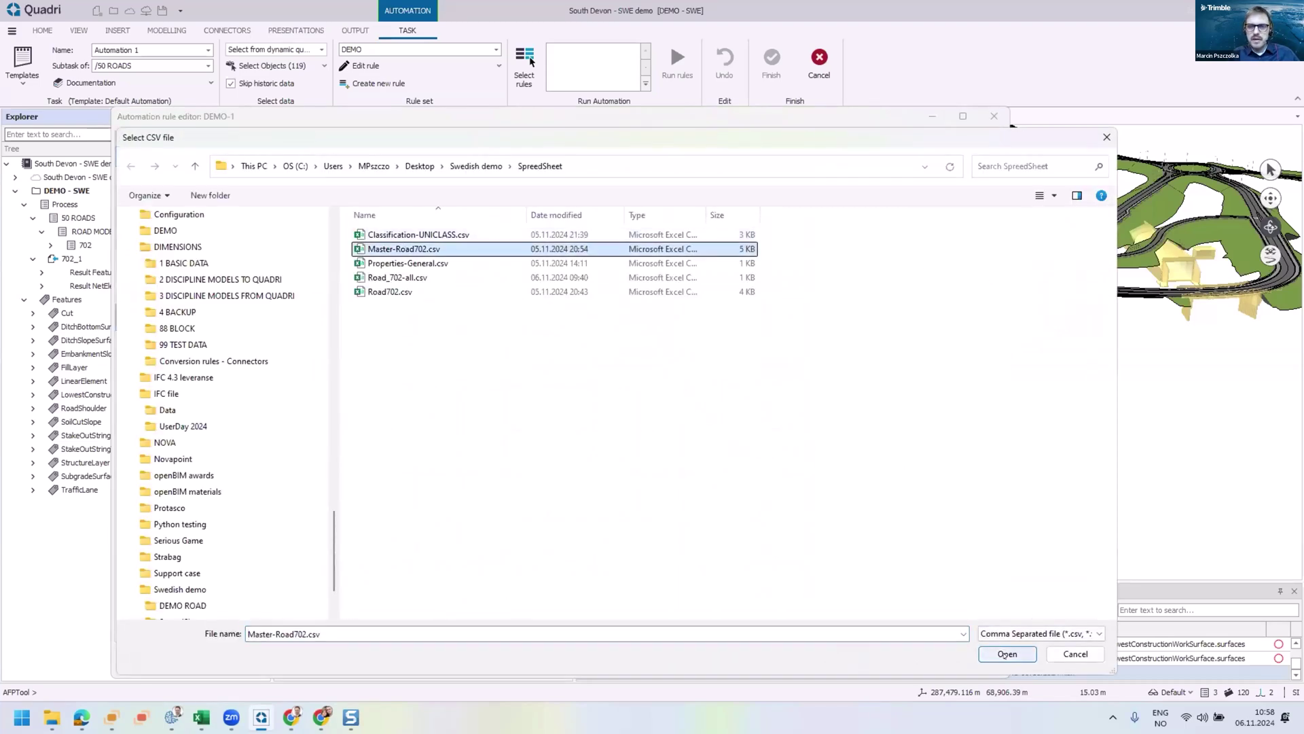
pyautogui.click(1006, 654)
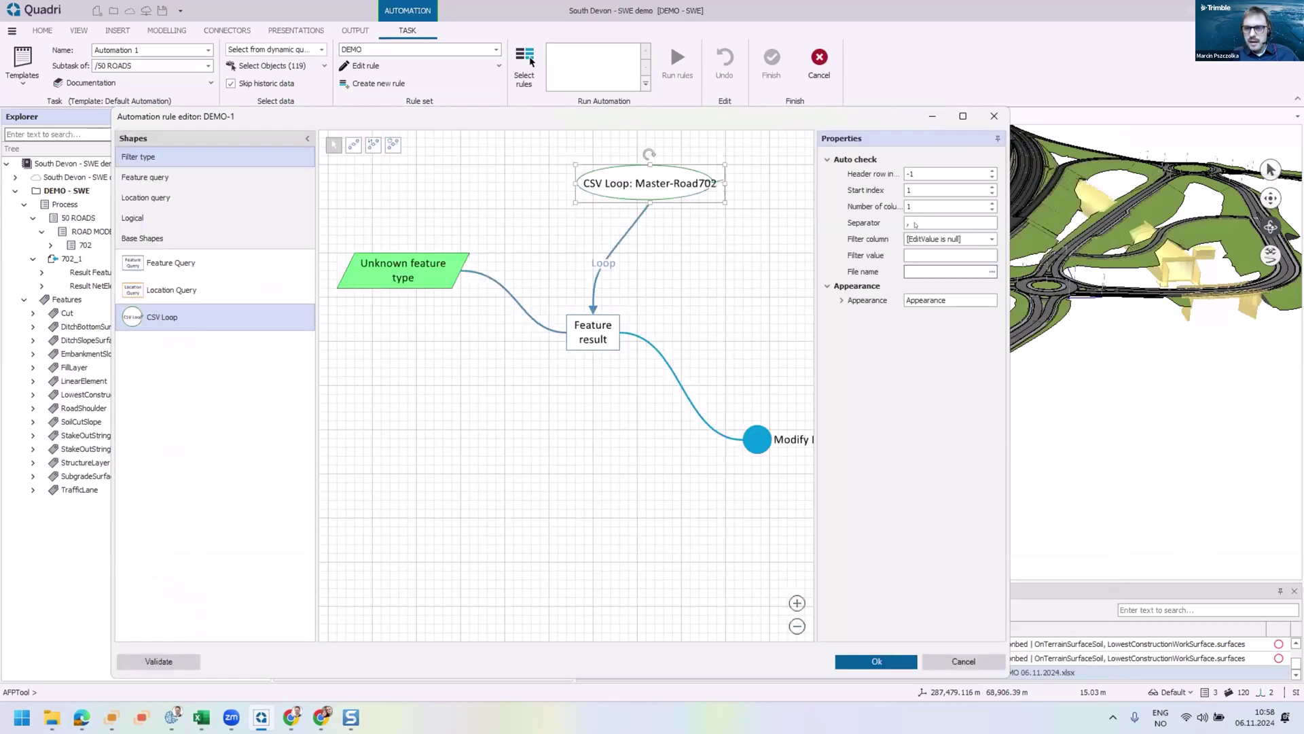
# Step: Configure the CSV Loop with a semicolon separator, header row index 1 and 21 columns
pyautogui.click(927, 221)
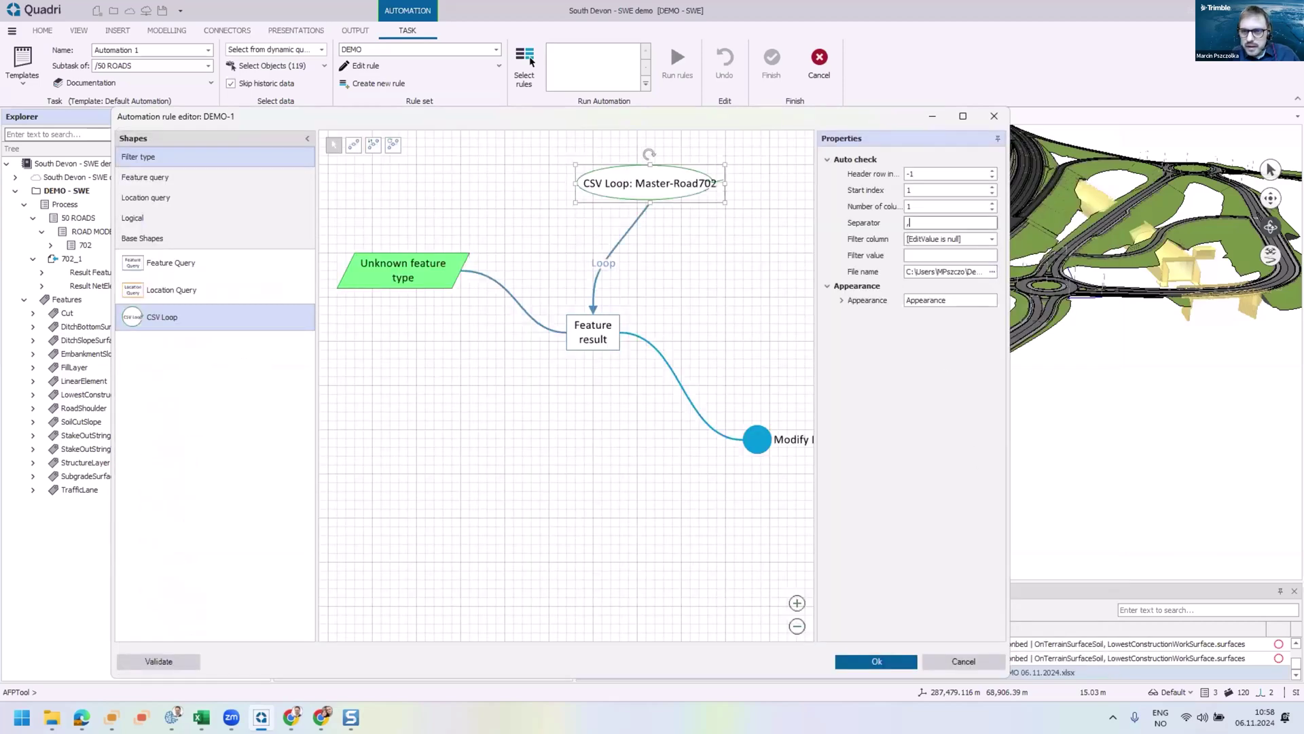
pyautogui.write(';')
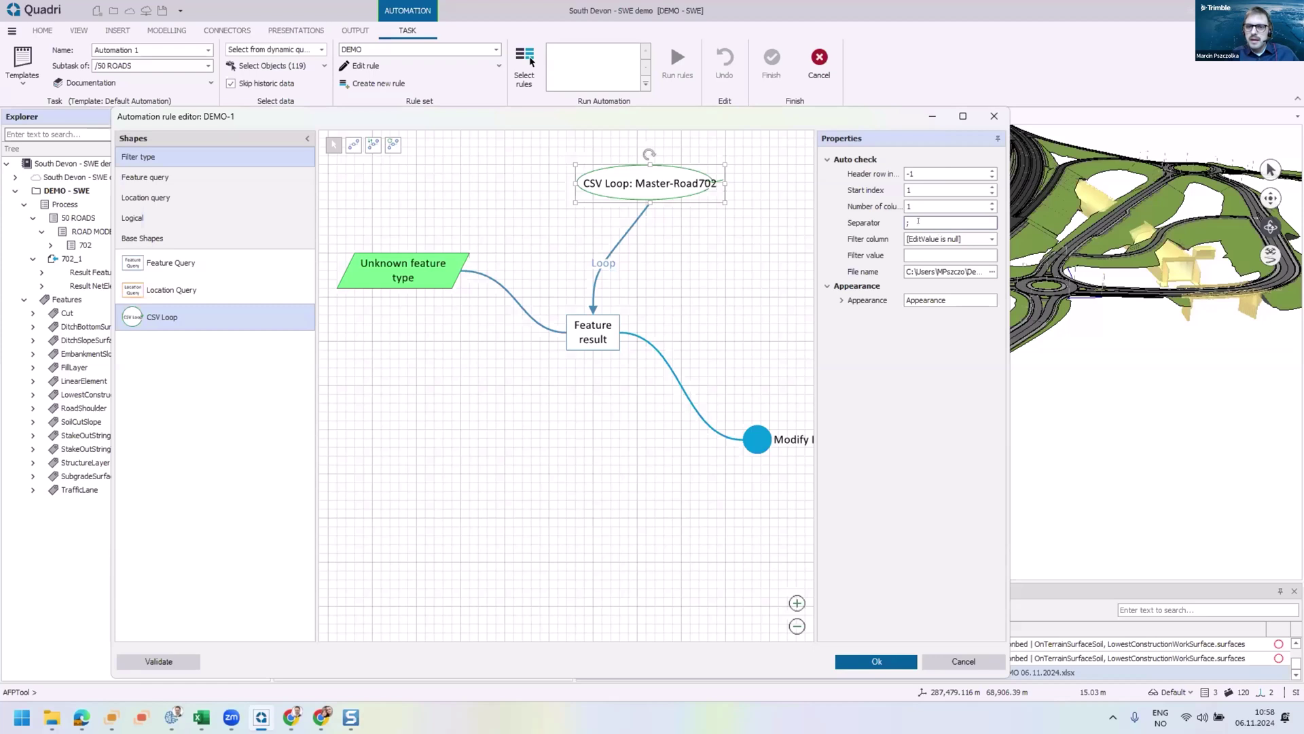
pyautogui.moveTo(927, 222); pyautogui.dragTo(897, 222)
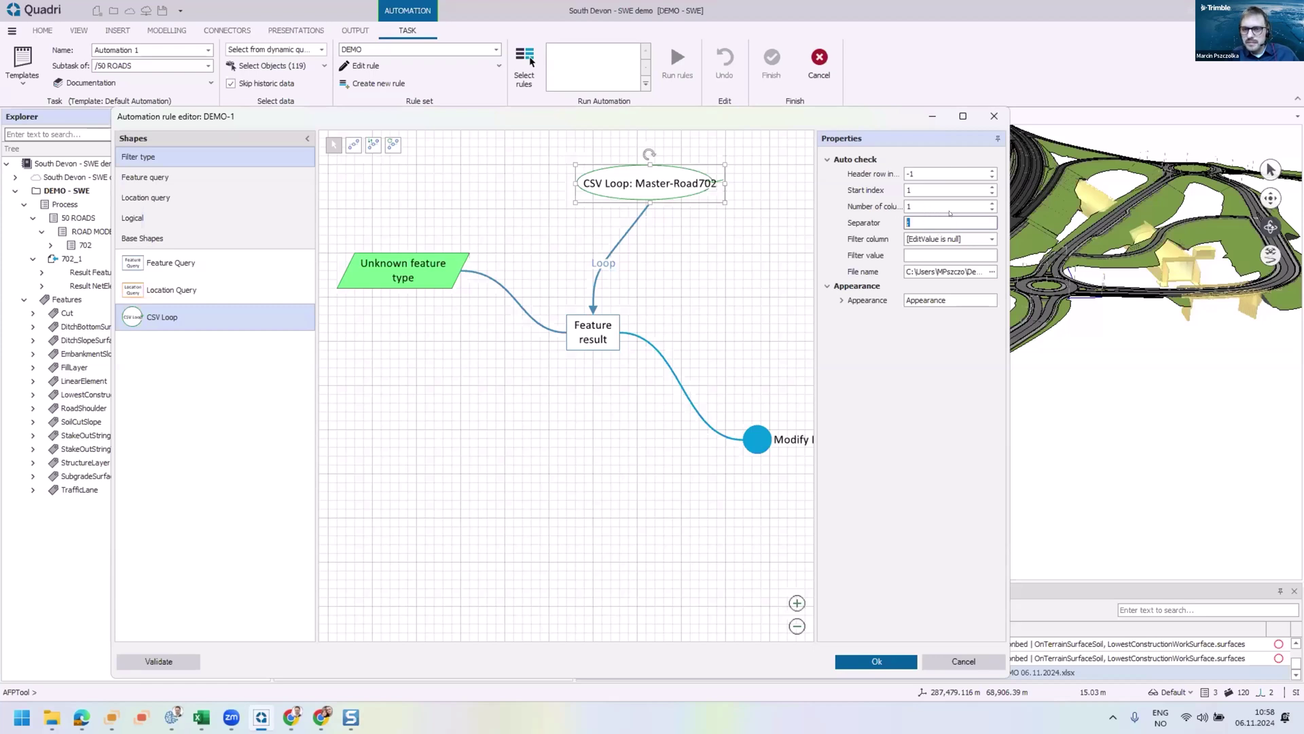
pyautogui.click(991, 170)
pyautogui.click(992, 171)
pyautogui.click(956, 188)
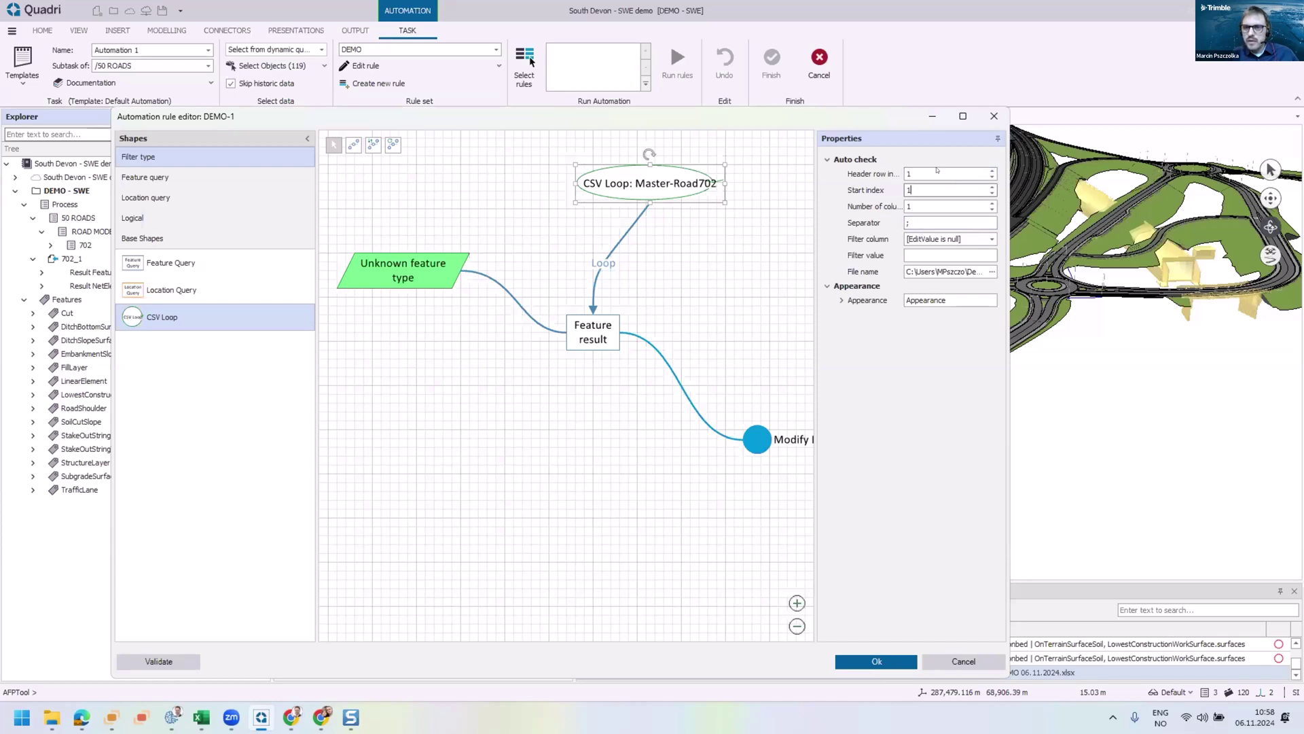
pyautogui.doubleClick(941, 204)
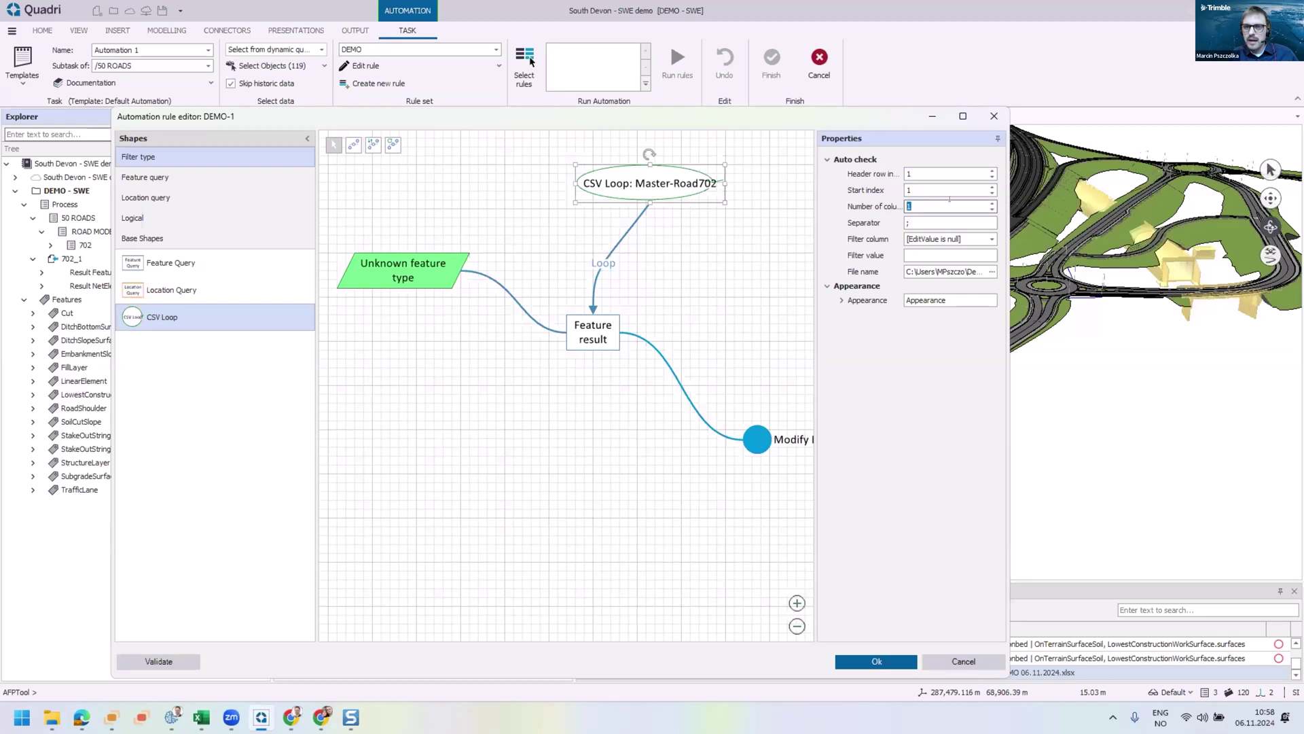
pyautogui.write('21')
# Step: Match the green unknown feature type filter to the CSV column Feature Type Name
pyautogui.click(439, 286)
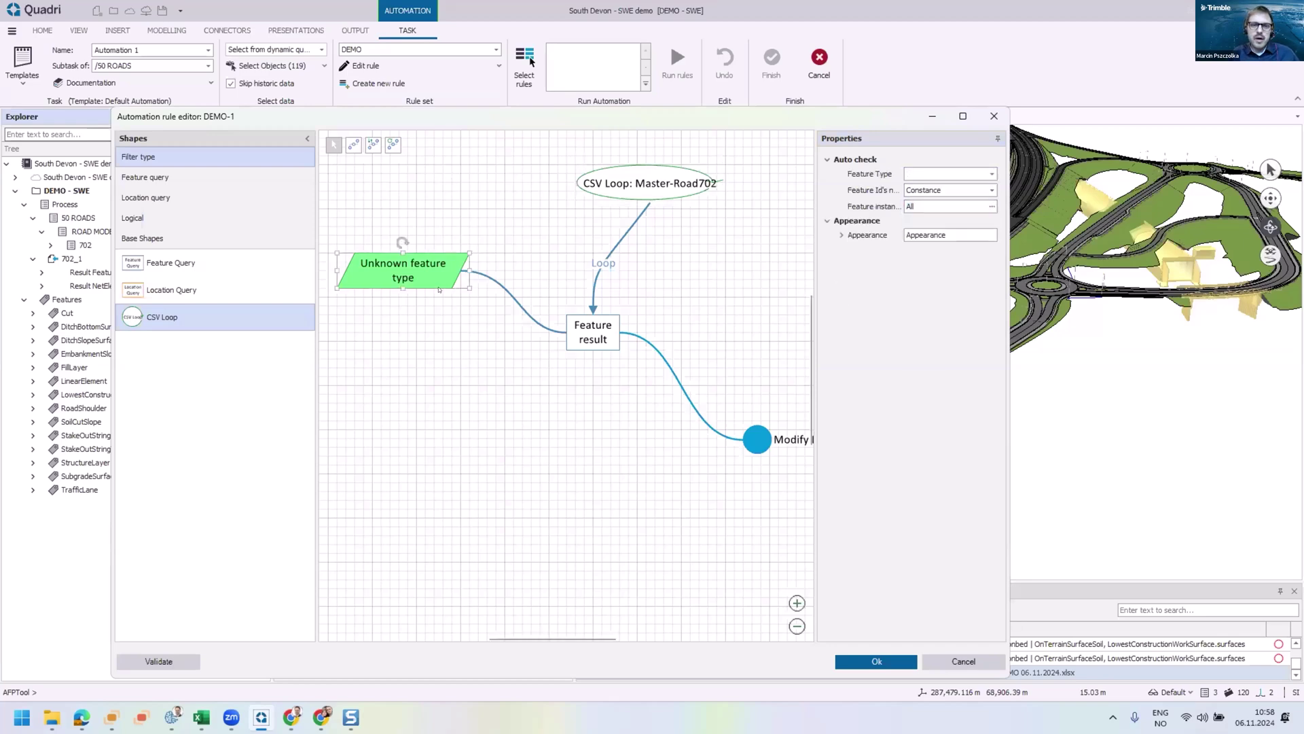
pyautogui.click(992, 190)
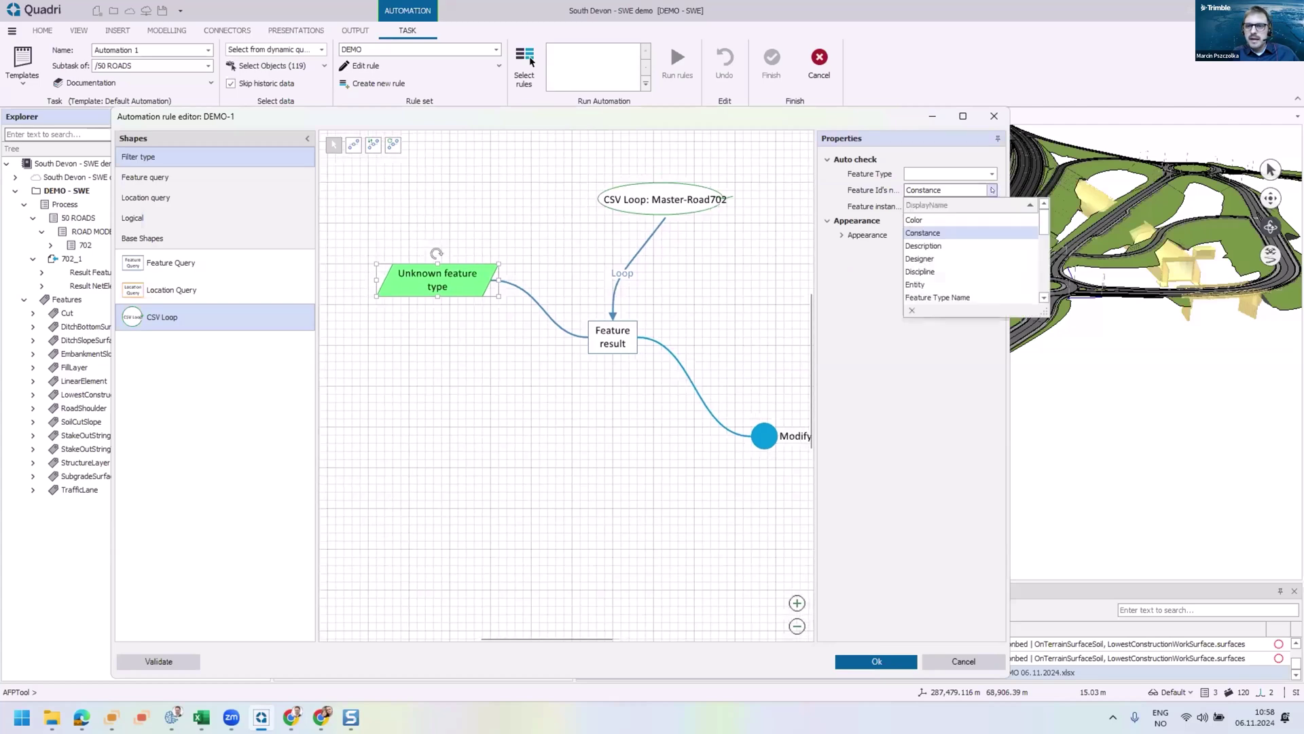
pyautogui.click(938, 297)
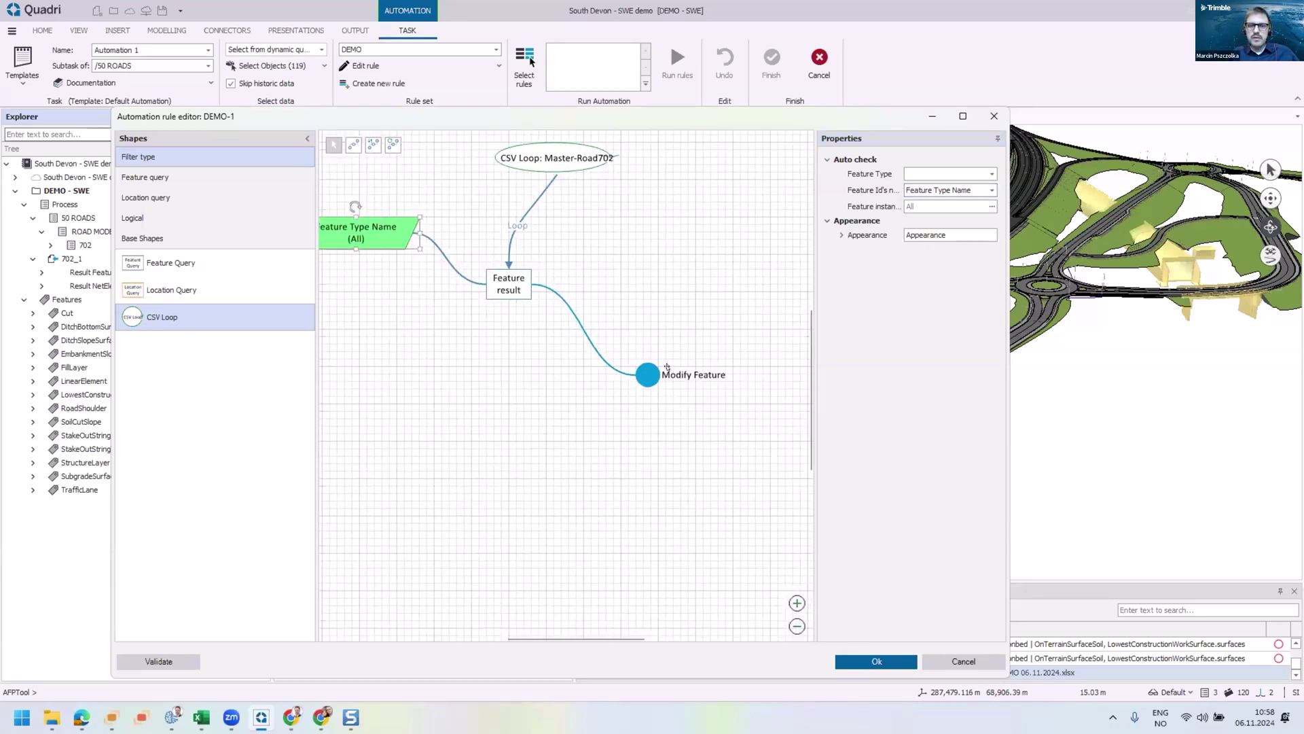
# Step: Rename the Modify Feature action as Classification
pyautogui.click(667, 368)
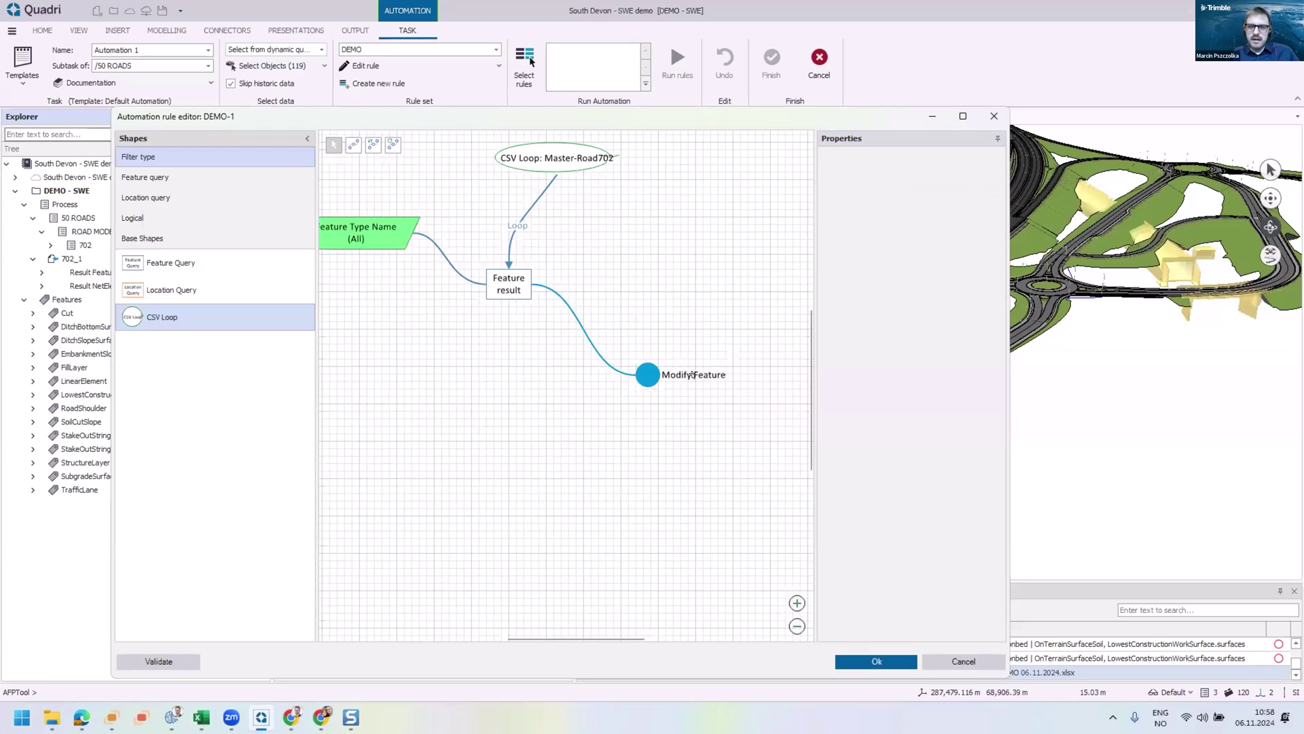
pyautogui.doubleClick(681, 367)
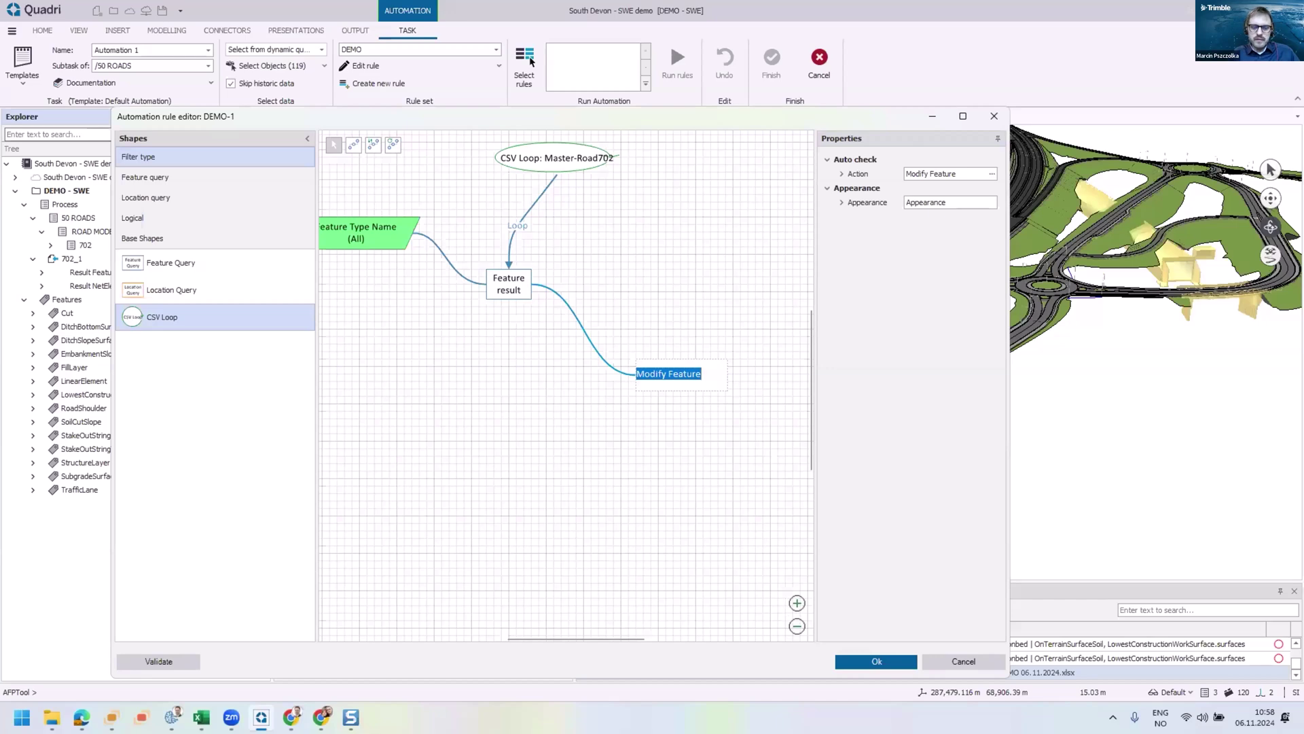
pyautogui.write('Classification')
pyautogui.press('Return')
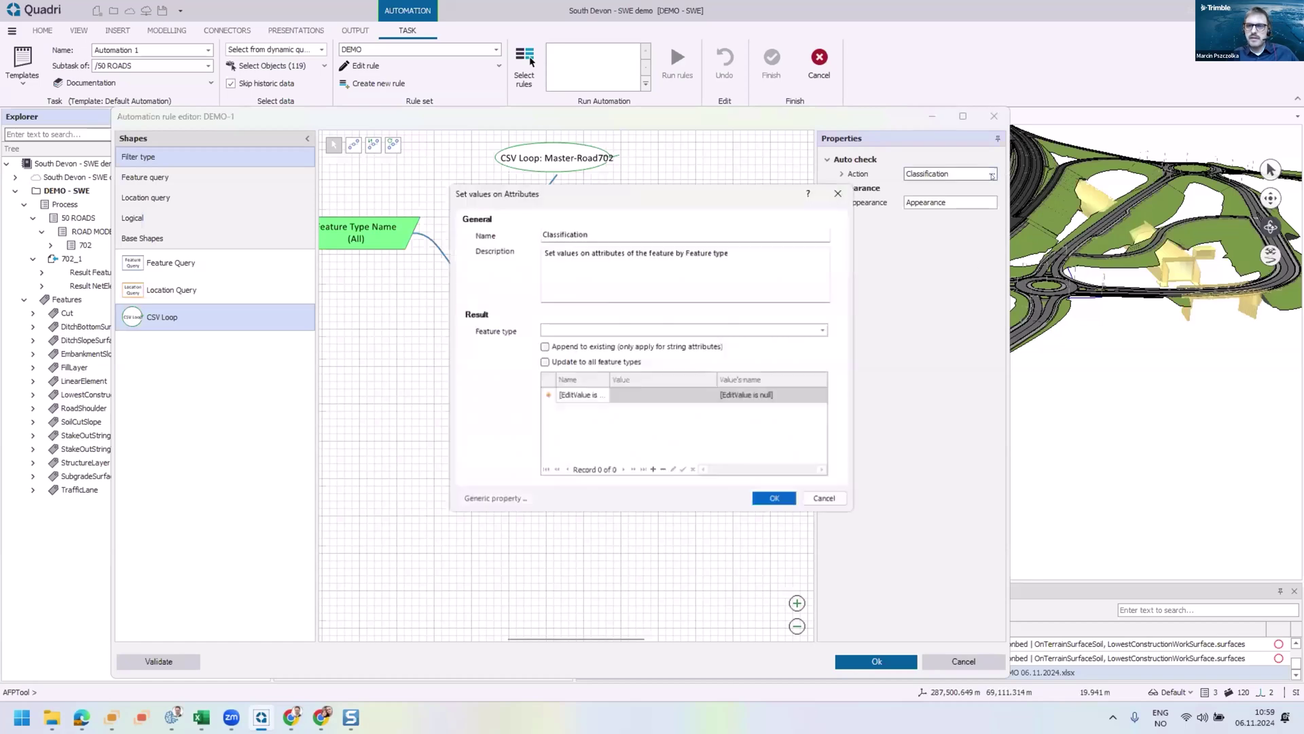
# Step: Set the Classification action's feature type to StructureLayer and enable updating to all feature types
pyautogui.click(787, 322)
pyautogui.write('St')
pyautogui.write('ructureLayer')
pyautogui.click(592, 422)
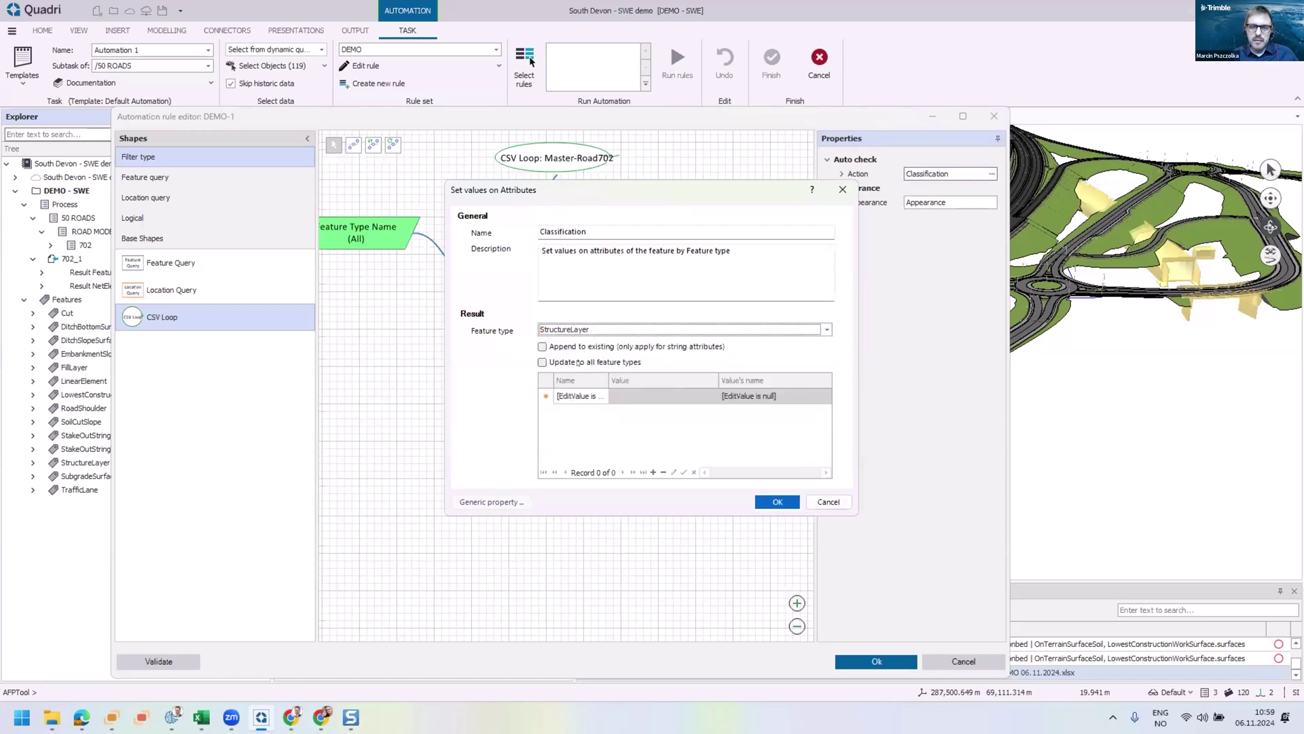
pyautogui.click(578, 362)
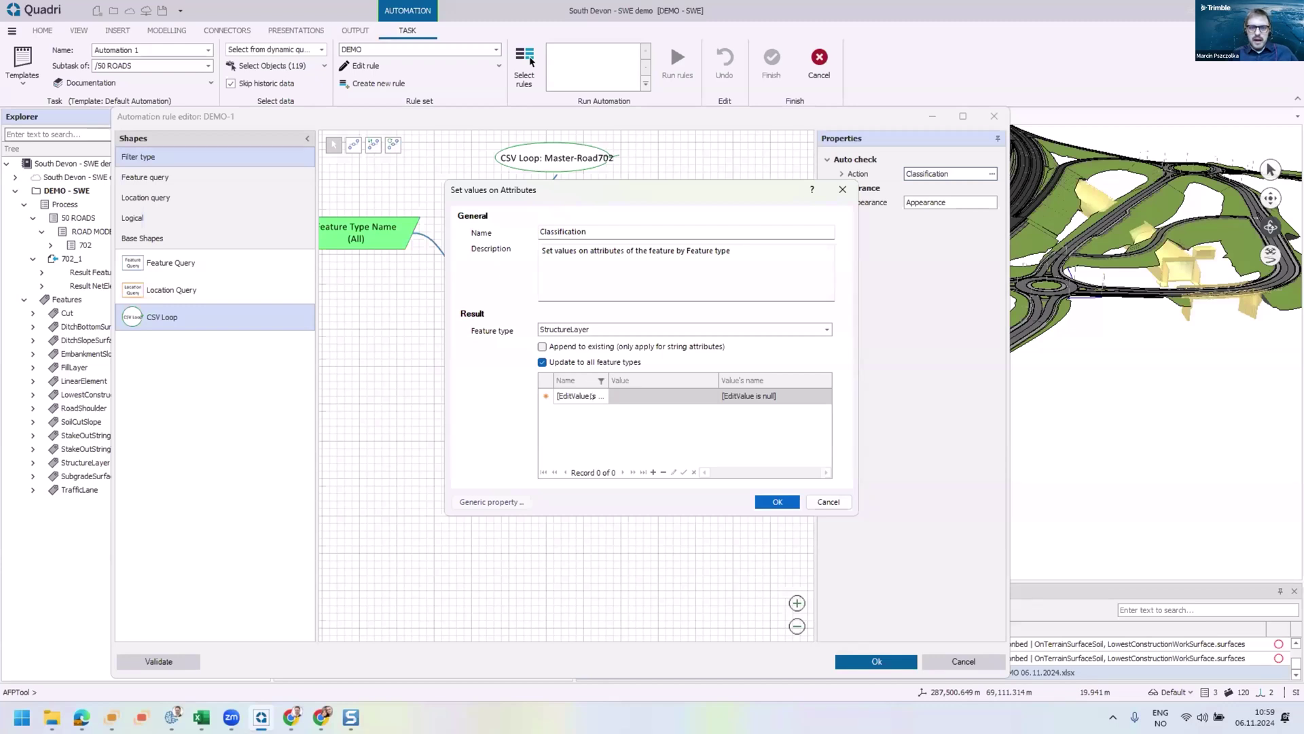
# Step: Add the IFCCLASSIFICATION.NAME attribute to the Classification action and map its value to the IFCCLASSIFICATION.NAME column
pyautogui.click(579, 396)
pyautogui.write('IFC')
pyautogui.click(608, 451)
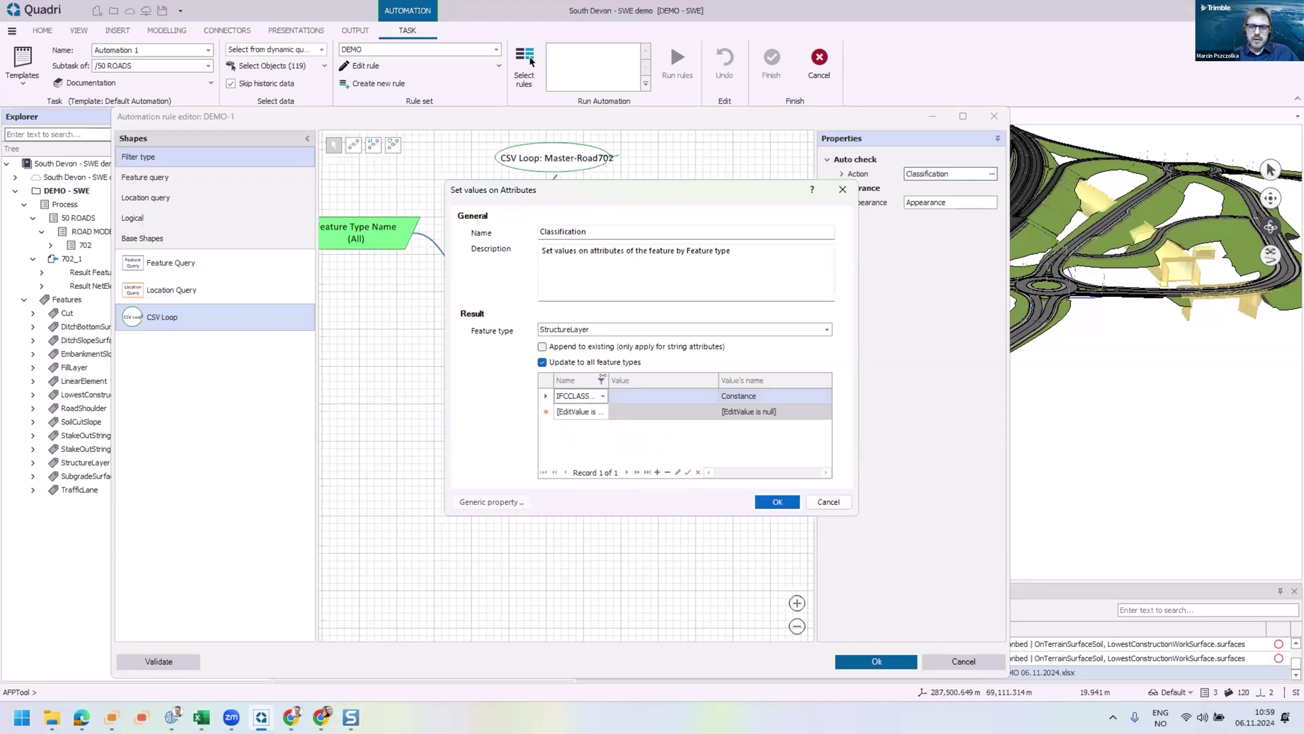
pyautogui.doubleClick(615, 380)
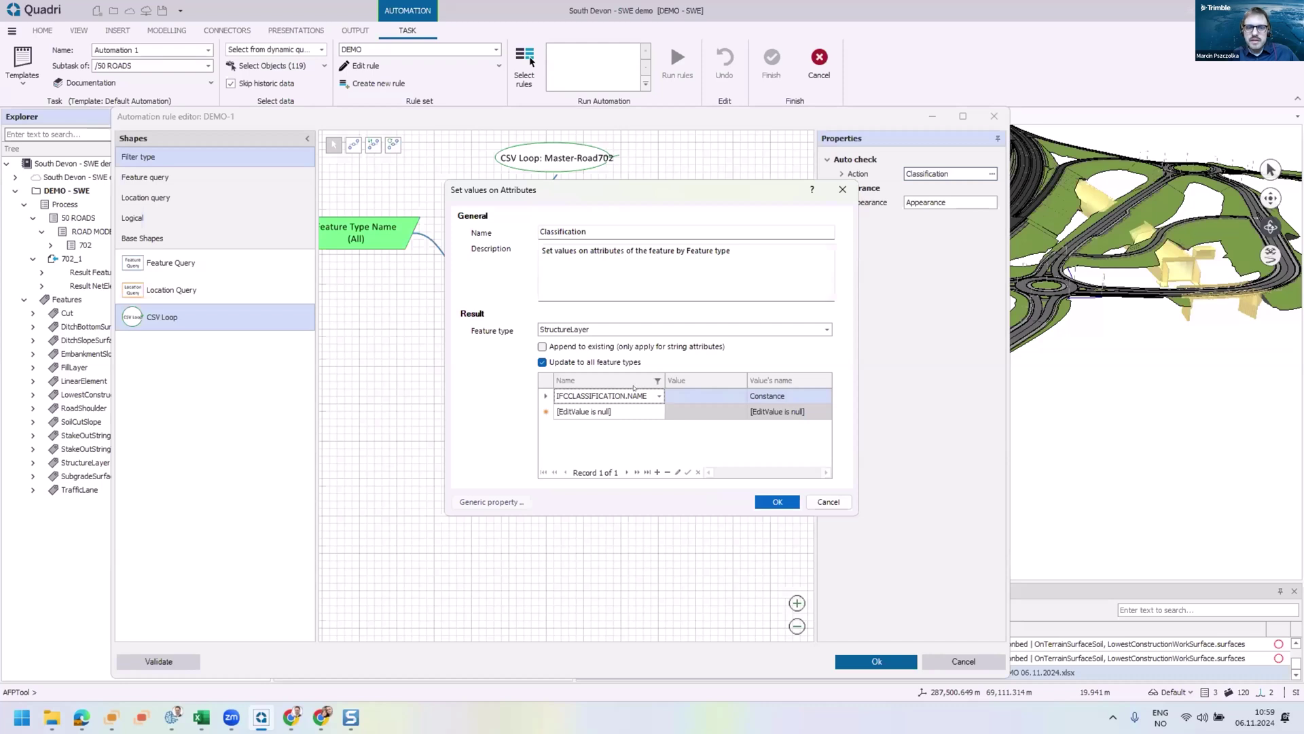
pyautogui.moveTo(666, 380); pyautogui.dragTo(648, 381)
pyautogui.click(817, 396)
pyautogui.click(826, 396)
pyautogui.scroll(-3, 831, 439)
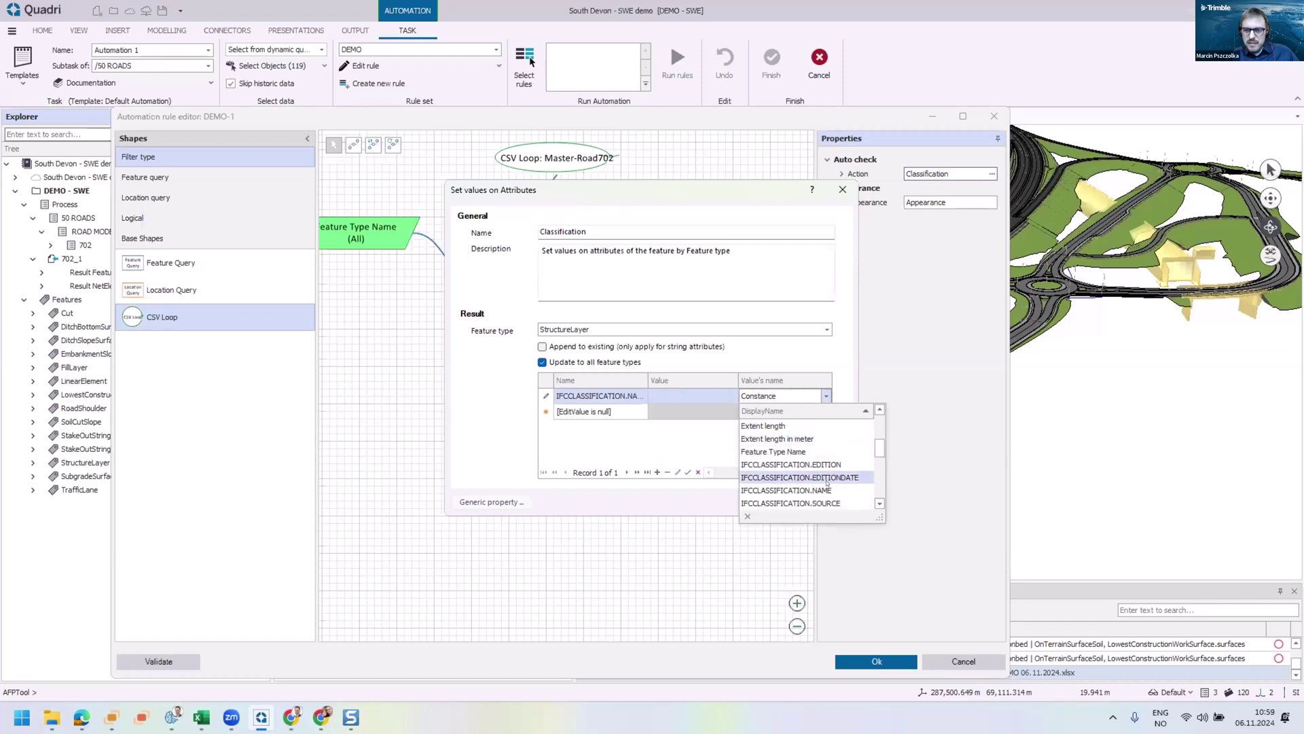
pyautogui.click(801, 490)
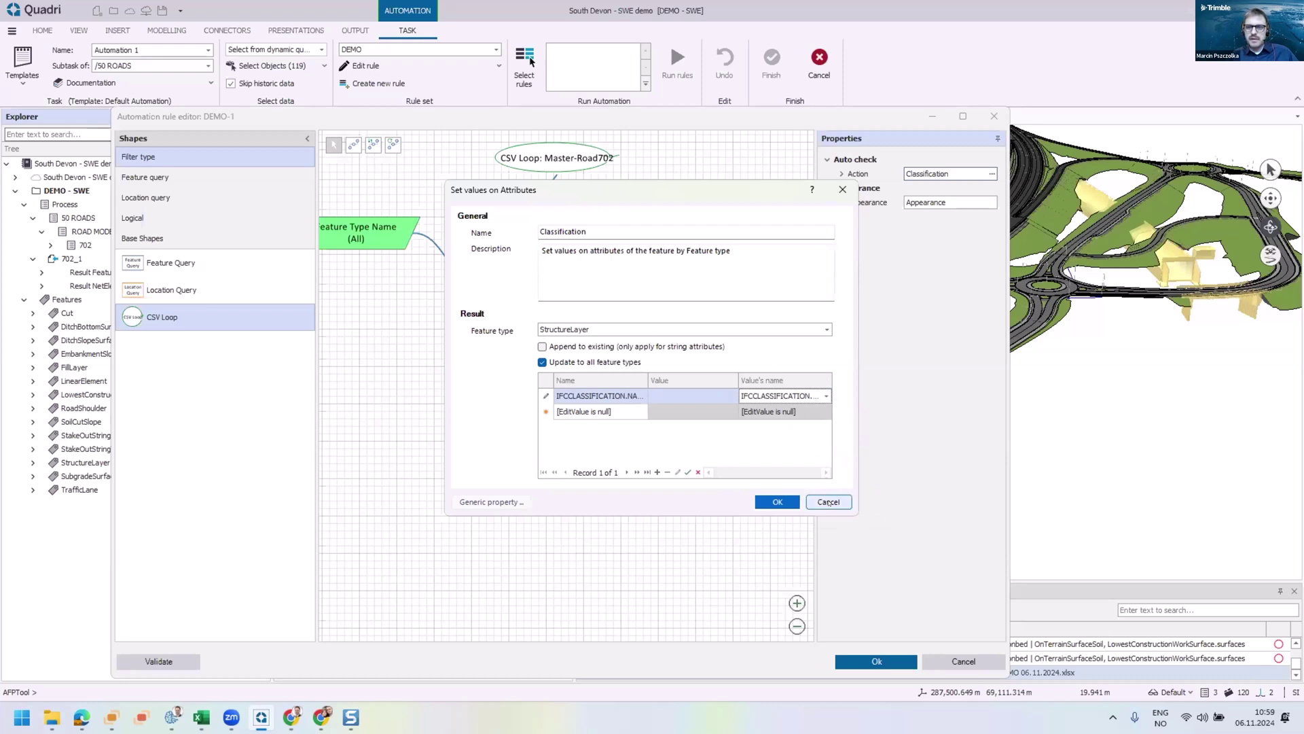
pyautogui.click(785, 498)
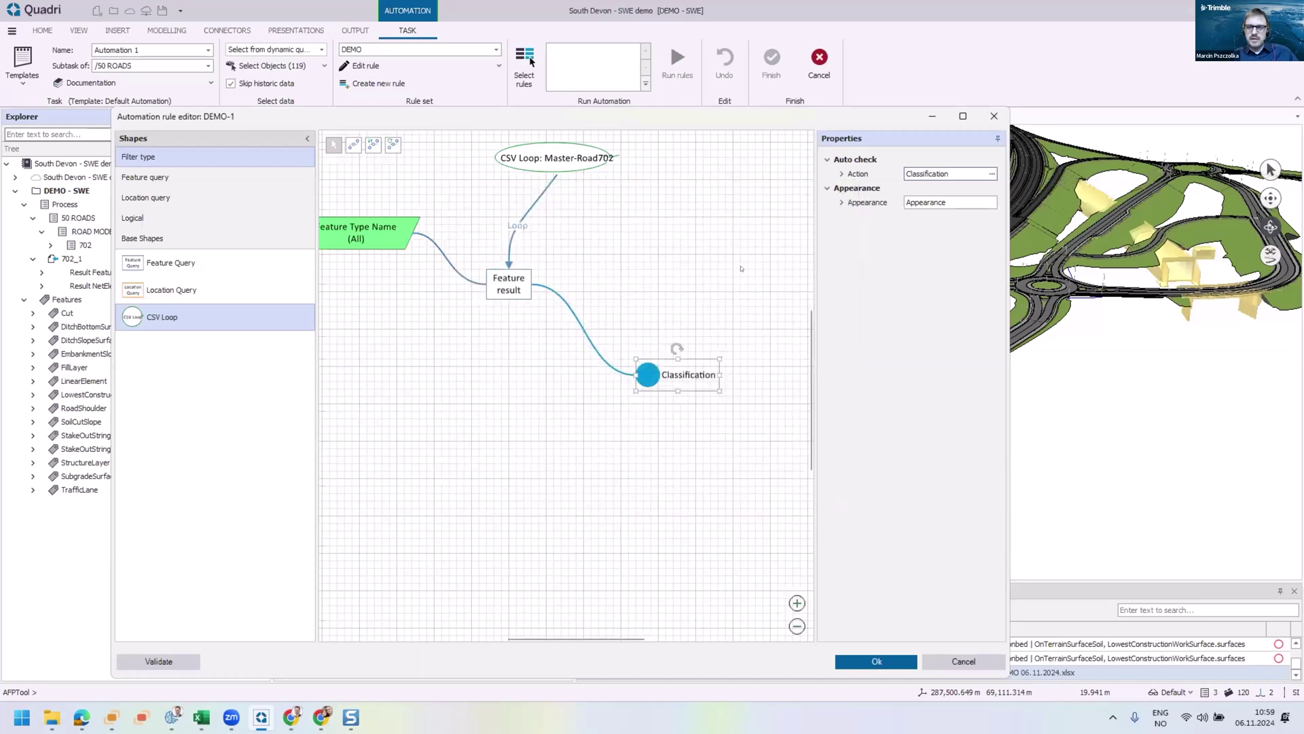
# Step: Close the DEMO-1 rule without keeping its edits
pyautogui.scroll(-1, 632, 244)
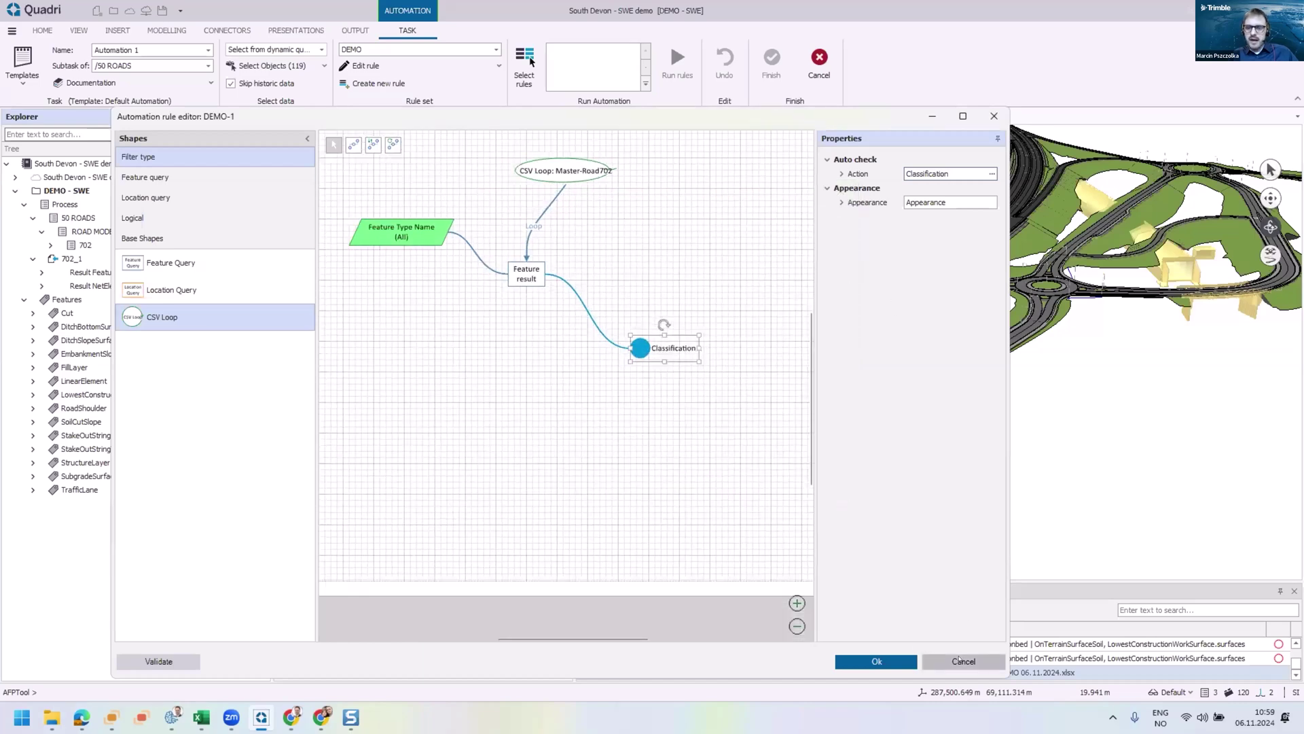
pyautogui.click(963, 661)
pyautogui.click(714, 412)
# Step: Open the existing Classification rule for editing and inspect its diagram
pyautogui.click(495, 67)
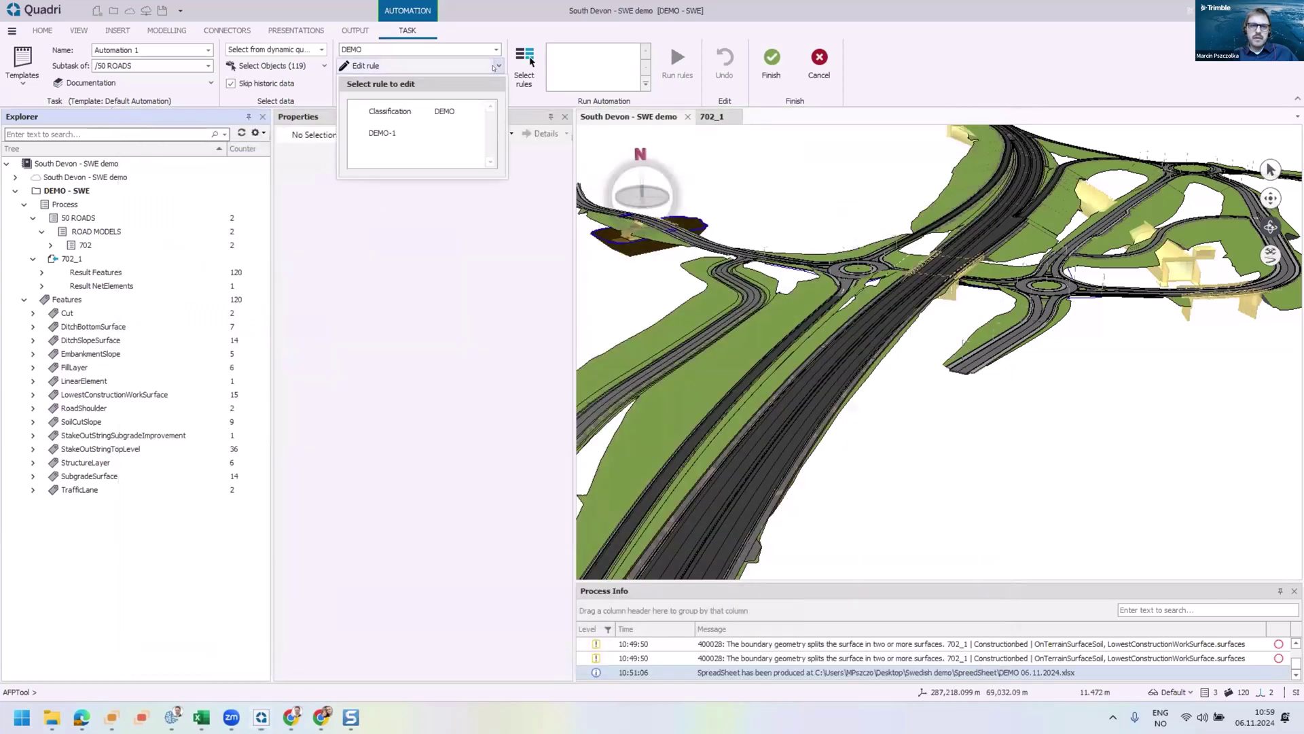
pyautogui.click(383, 112)
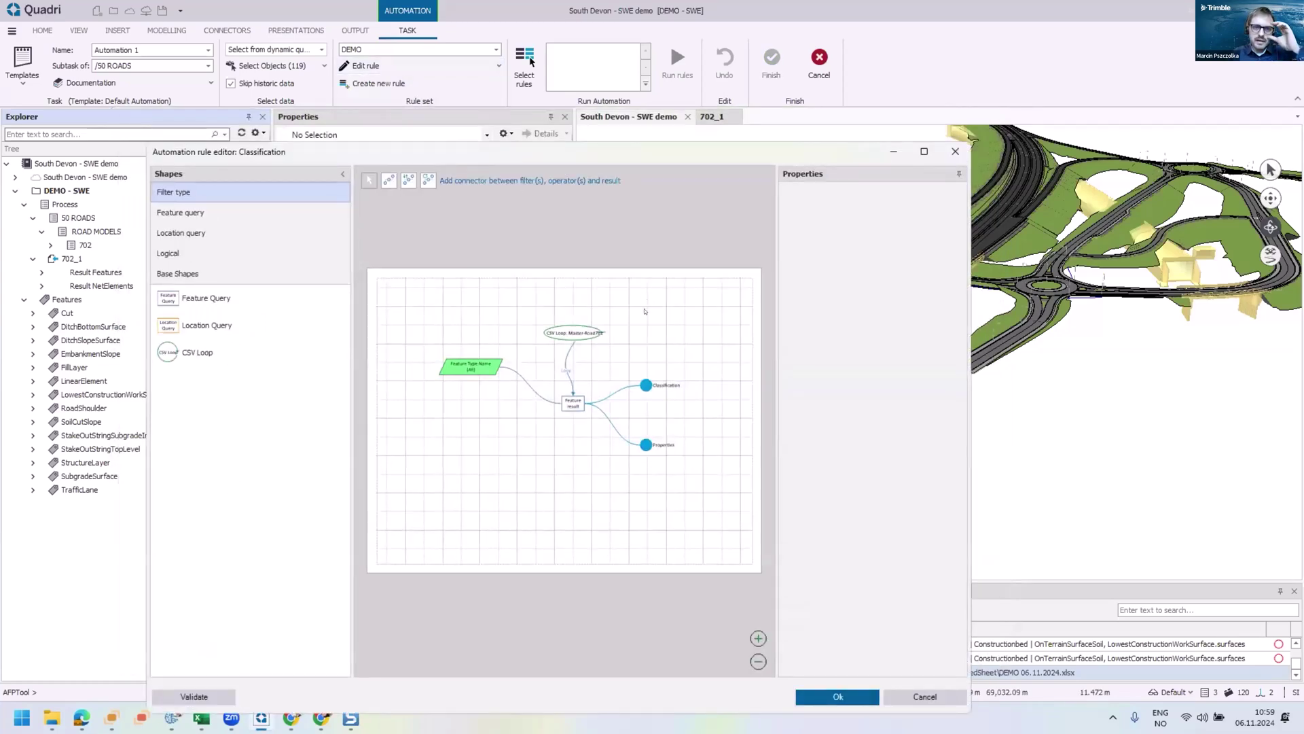
pyautogui.scroll(3, 601, 335)
pyautogui.moveTo(693, 384); pyautogui.dragTo(654, 321, button='middle')
pyautogui.scroll(2, 655, 322)
# Step: Review the attribute names and value mappings set on the Classification action
pyautogui.click(659, 353)
pyautogui.click(952, 209)
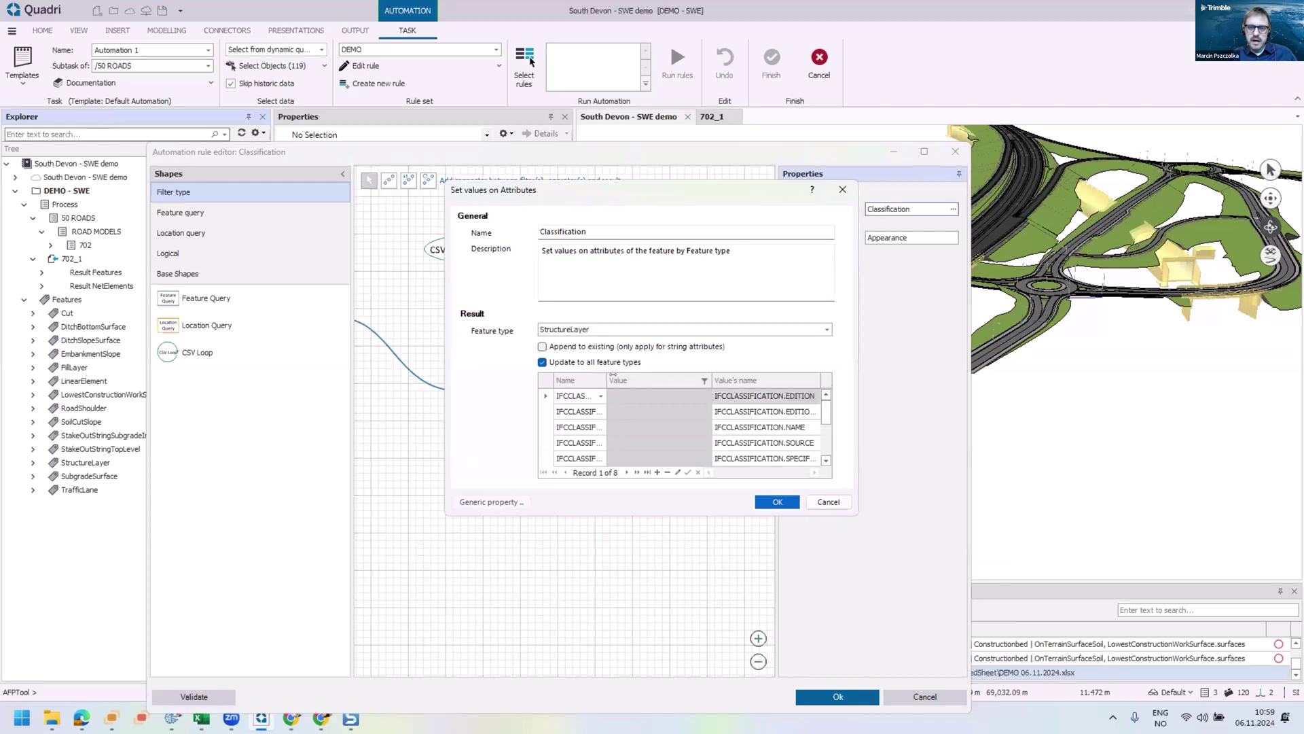
pyautogui.moveTo(637, 382)
pyautogui.mouseDown()
pyautogui.moveTo(700, 381)
pyautogui.moveTo(636, 379)
pyautogui.mouseUp()
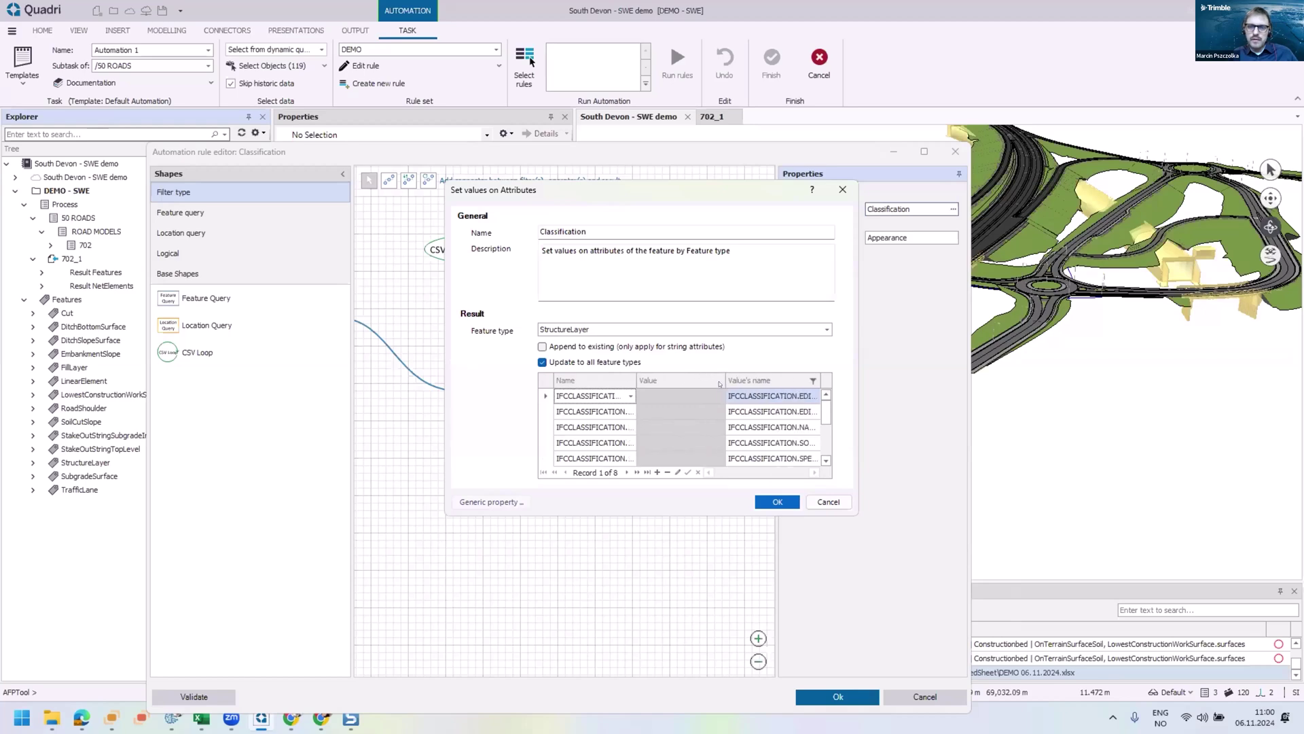
pyautogui.moveTo(714, 375); pyautogui.dragTo(662, 375)
pyautogui.scroll(-1, 818, 427)
pyautogui.scroll(-2, 818, 427)
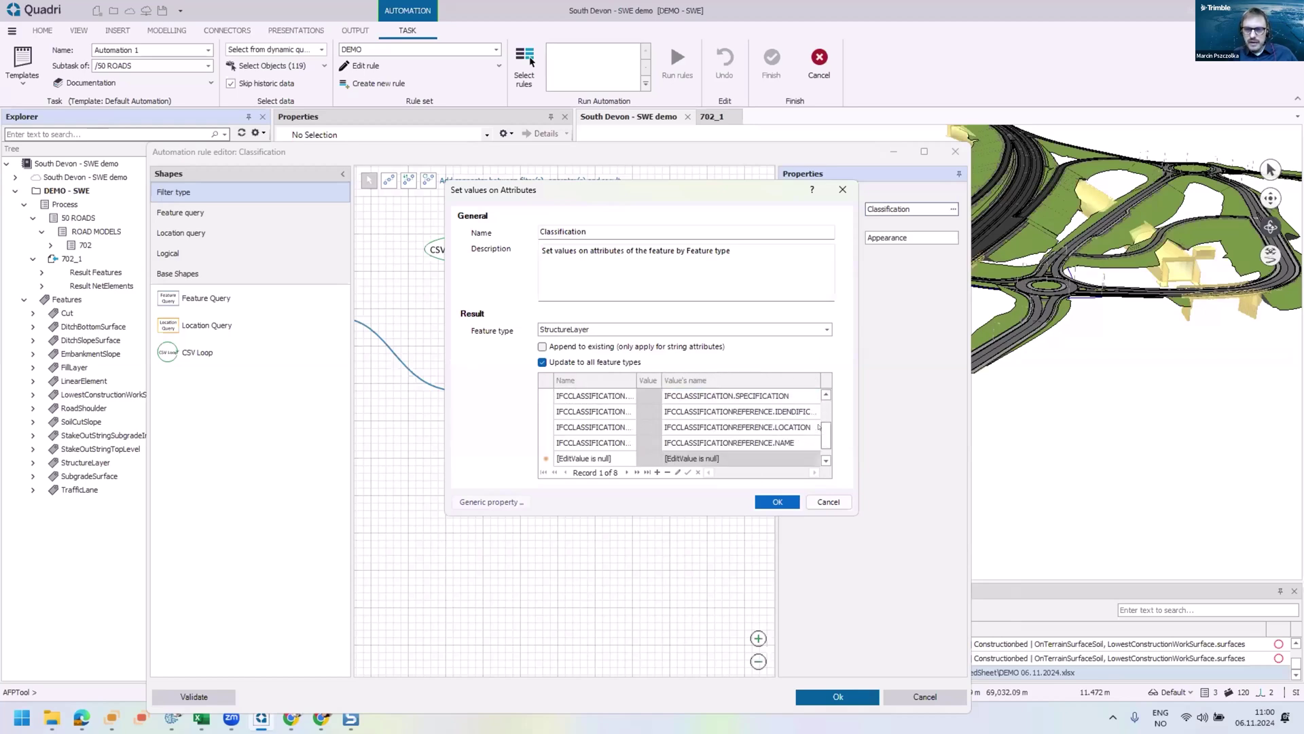
pyautogui.click(777, 501)
# Step: Review the attribute names and value mappings set on the Properties action
pyautogui.click(659, 473)
pyautogui.click(953, 210)
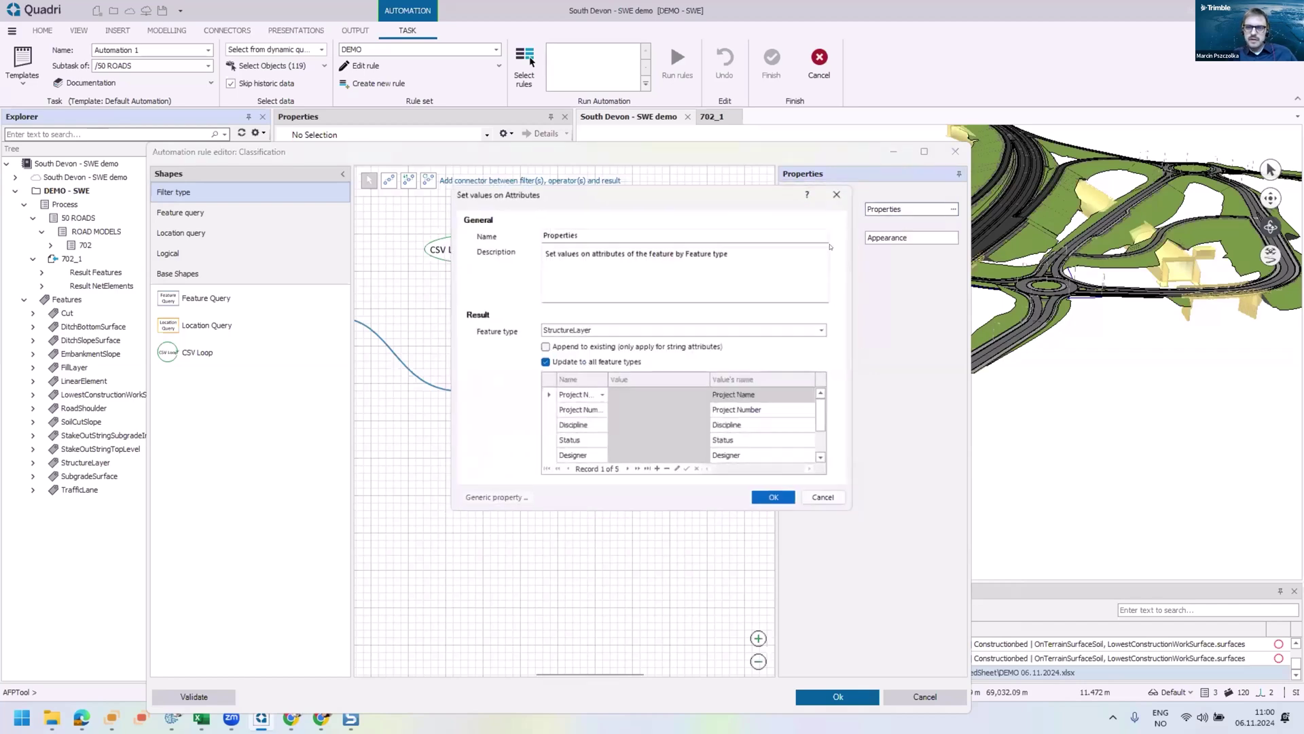
pyautogui.moveTo(638, 375); pyautogui.dragTo(610, 375)
pyautogui.scroll(-1, 634, 389)
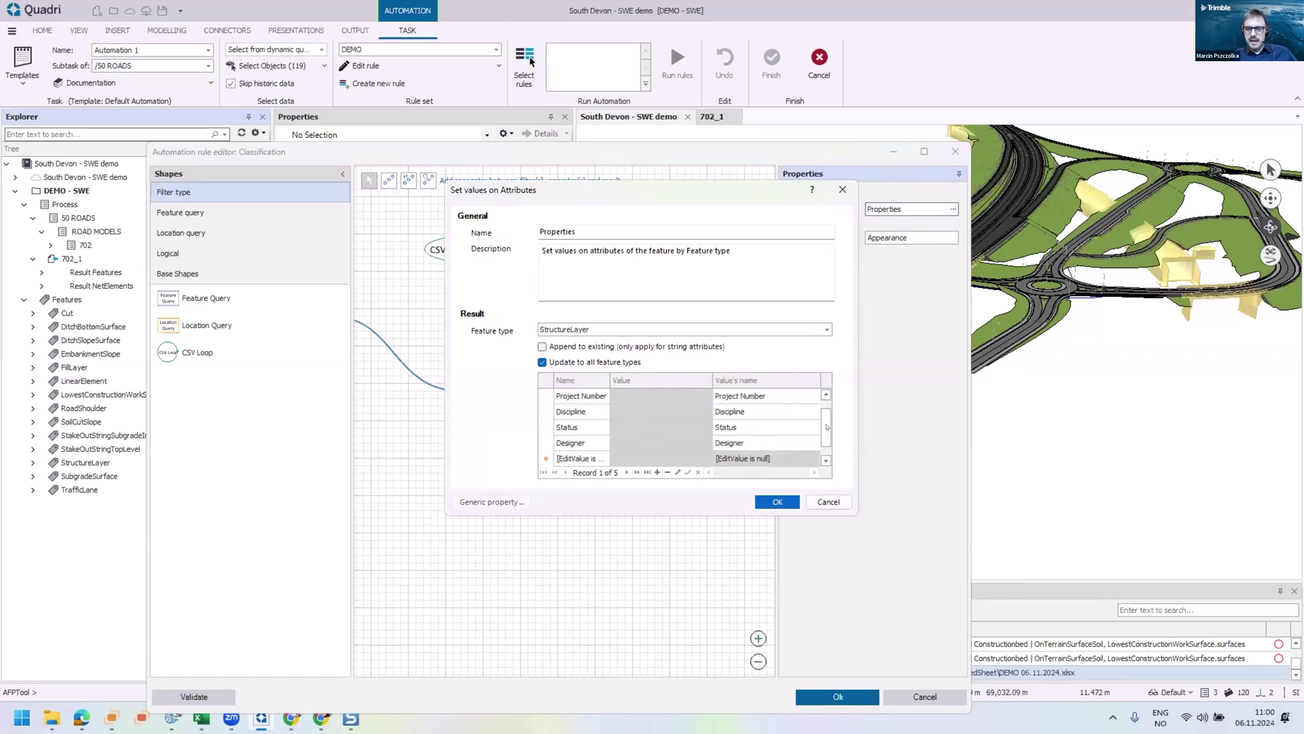
pyautogui.moveTo(712, 377); pyautogui.dragTo(675, 378)
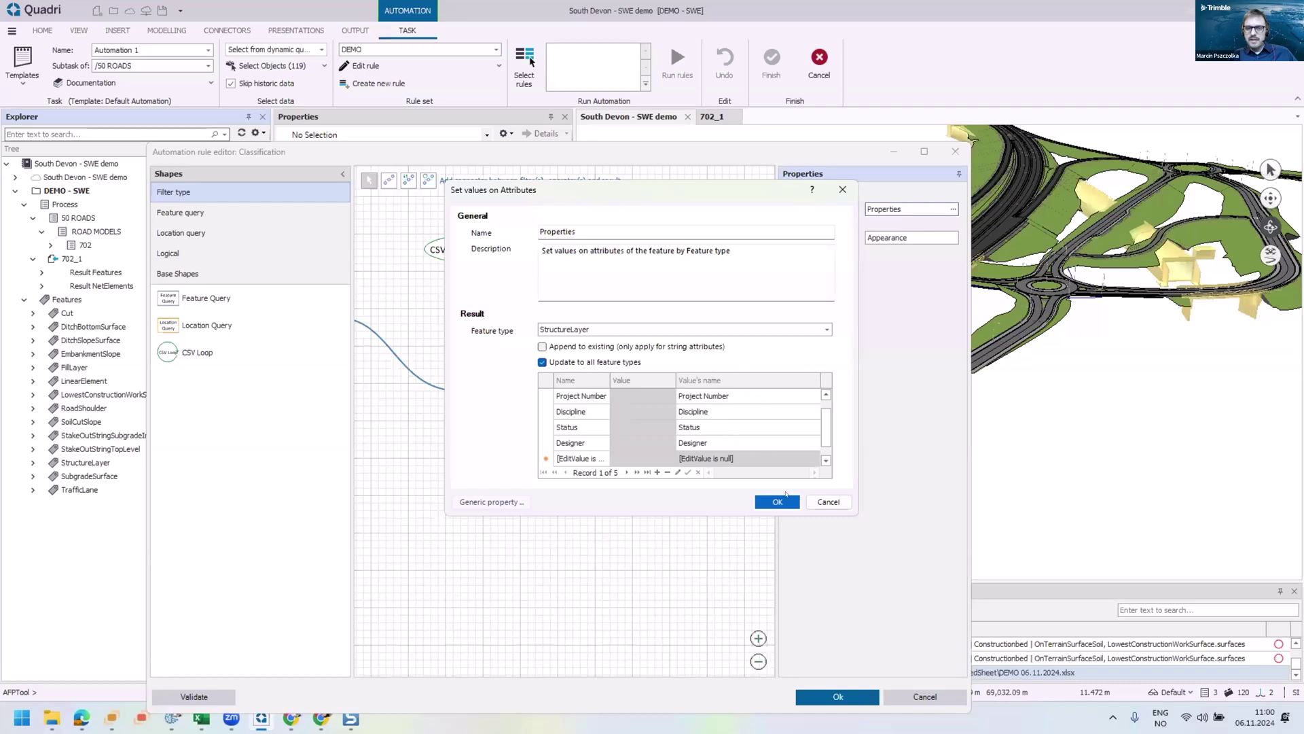
pyautogui.click(779, 501)
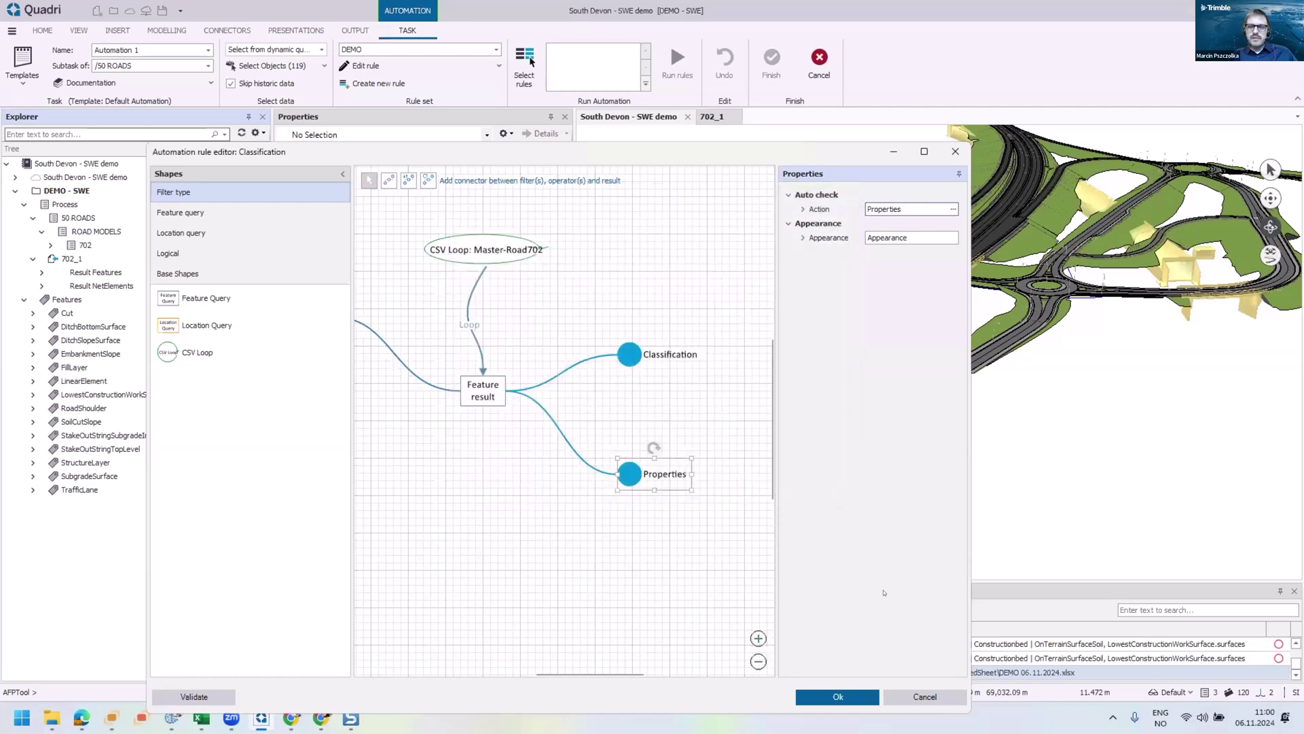
# Step: Close the rule editor, choose only the Classification rule for the task and run it
pyautogui.moveTo(590, 147); pyautogui.dragTo(580, 92)
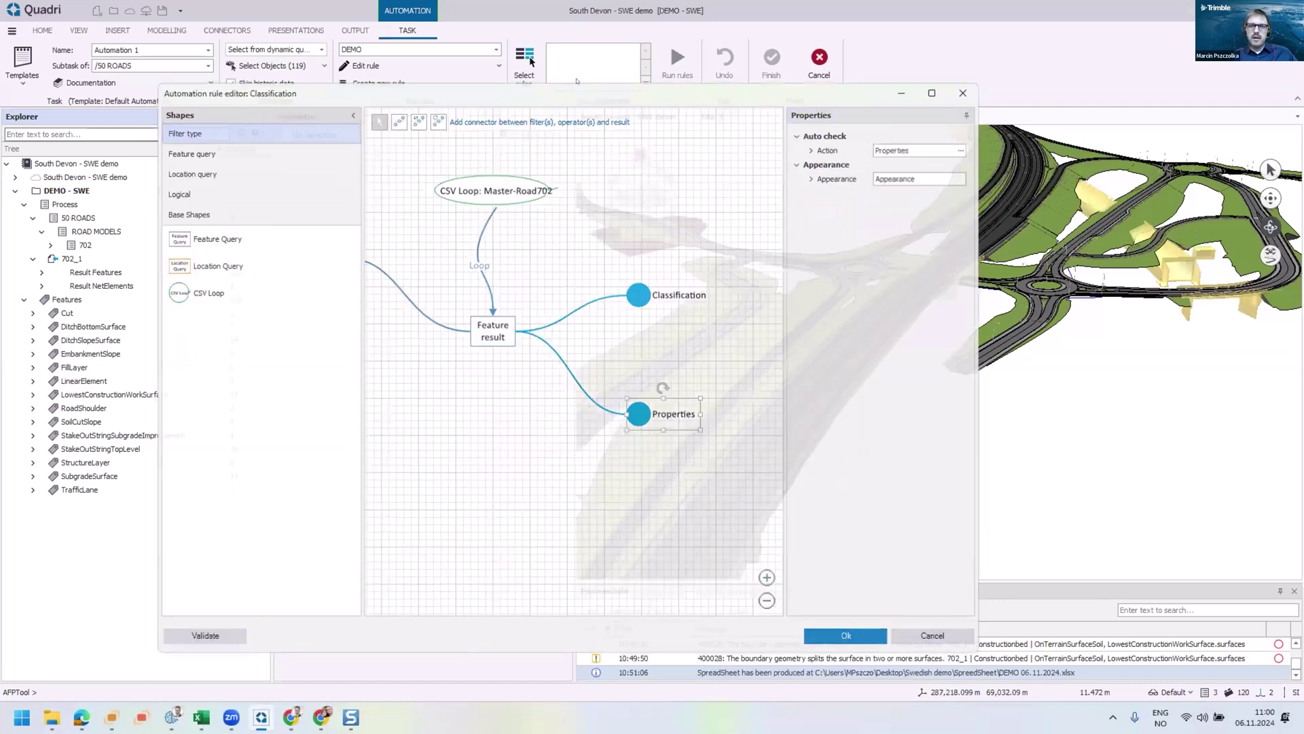
pyautogui.click(531, 61)
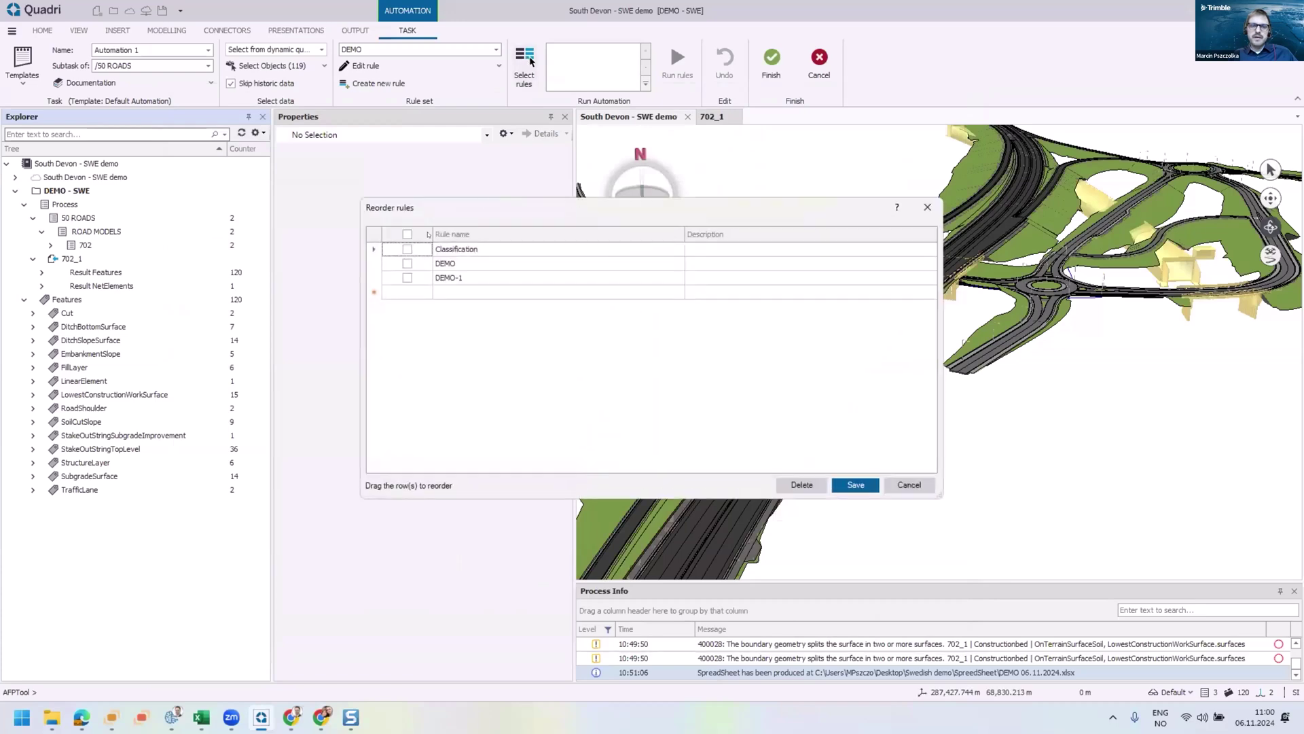
pyautogui.click(449, 247)
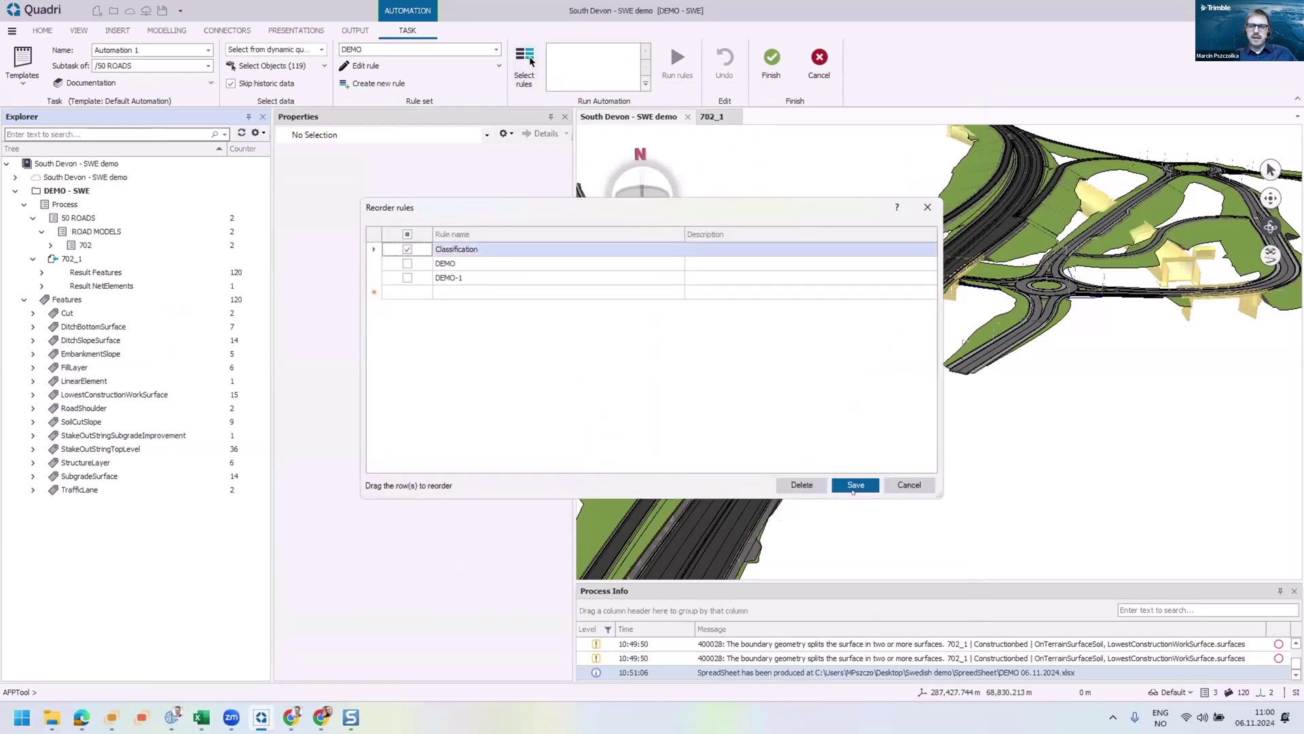
pyautogui.click(854, 485)
pyautogui.click(632, 62)
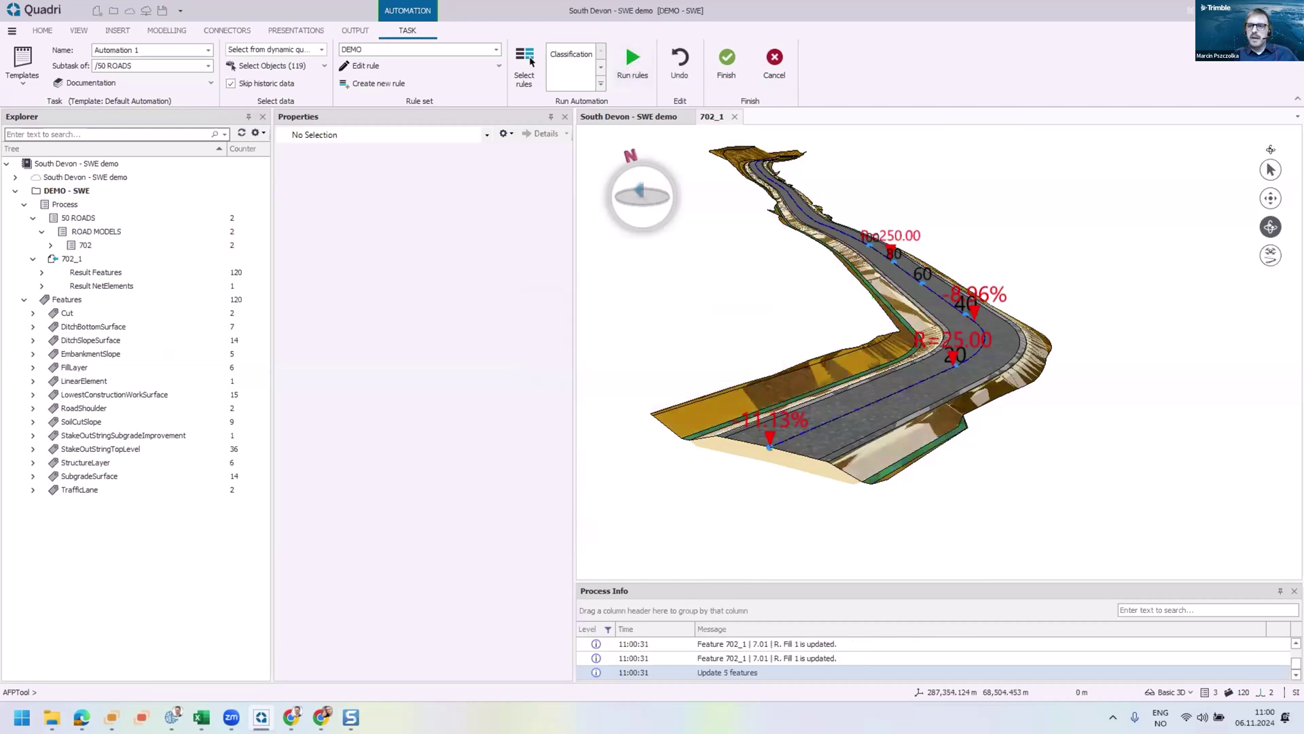
# Step: Examine the classification and general attributes of the road's base course feature, widening the properties to read the full values
pyautogui.click(1270, 170)
pyautogui.click(819, 442)
pyautogui.click(864, 459)
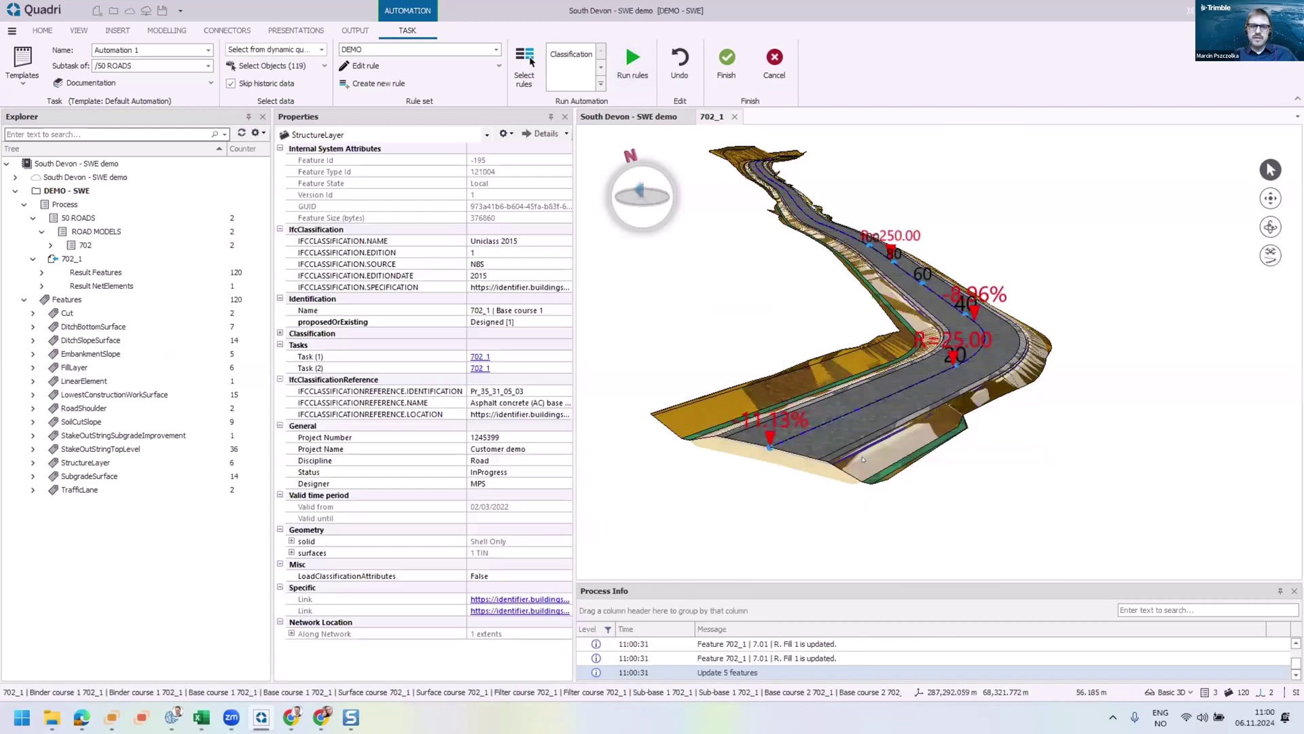
pyautogui.moveTo(573, 340); pyautogui.dragTo(707, 329)
pyautogui.moveTo(508, 366); pyautogui.dragTo(483, 365)
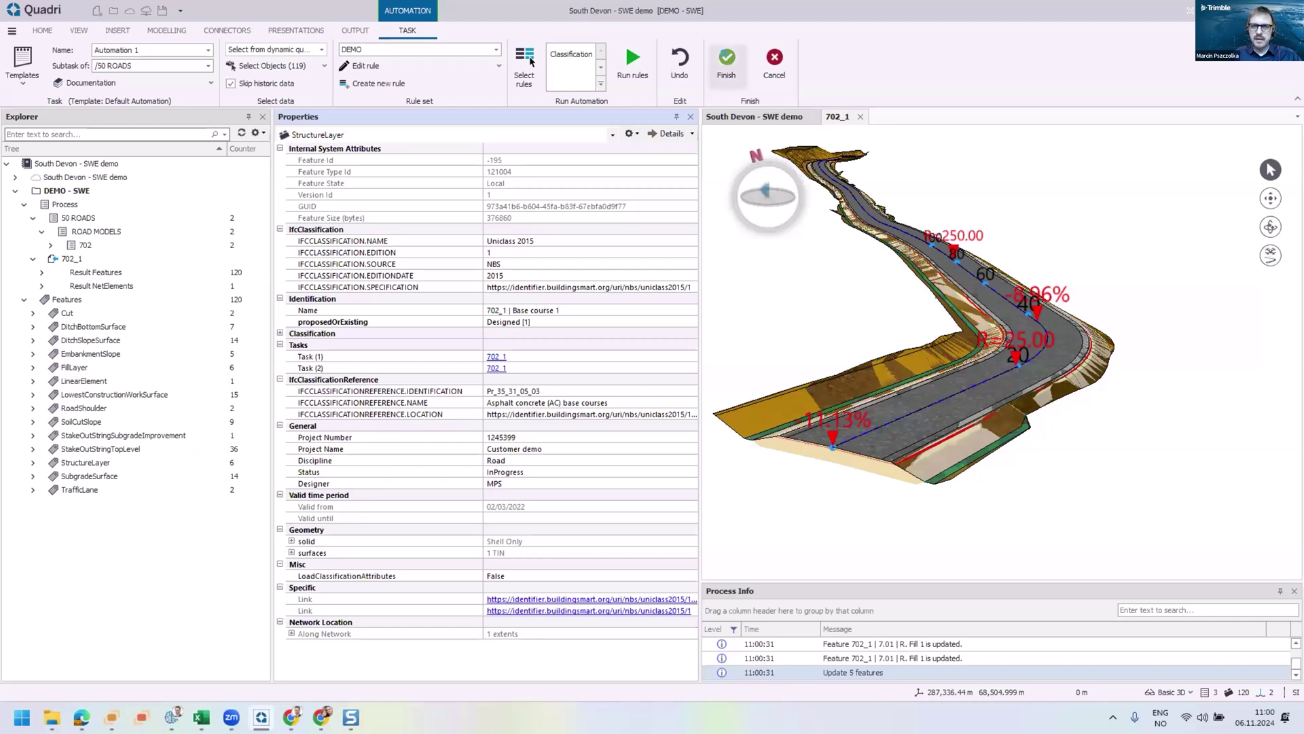
# Step: Finish the Automation 1 task and check its properties and the commands offered for it in the process tree
pyautogui.click(726, 59)
pyautogui.click(102, 261)
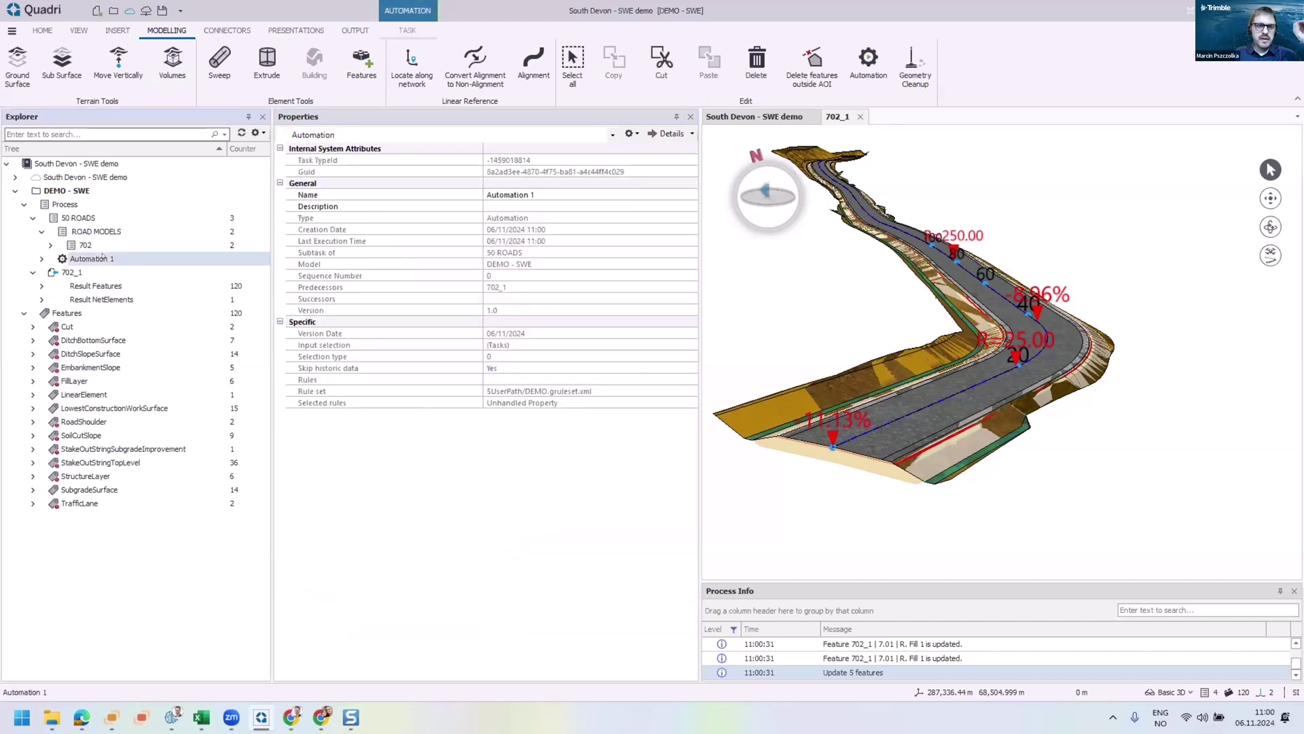
pyautogui.rightClick(93, 260)
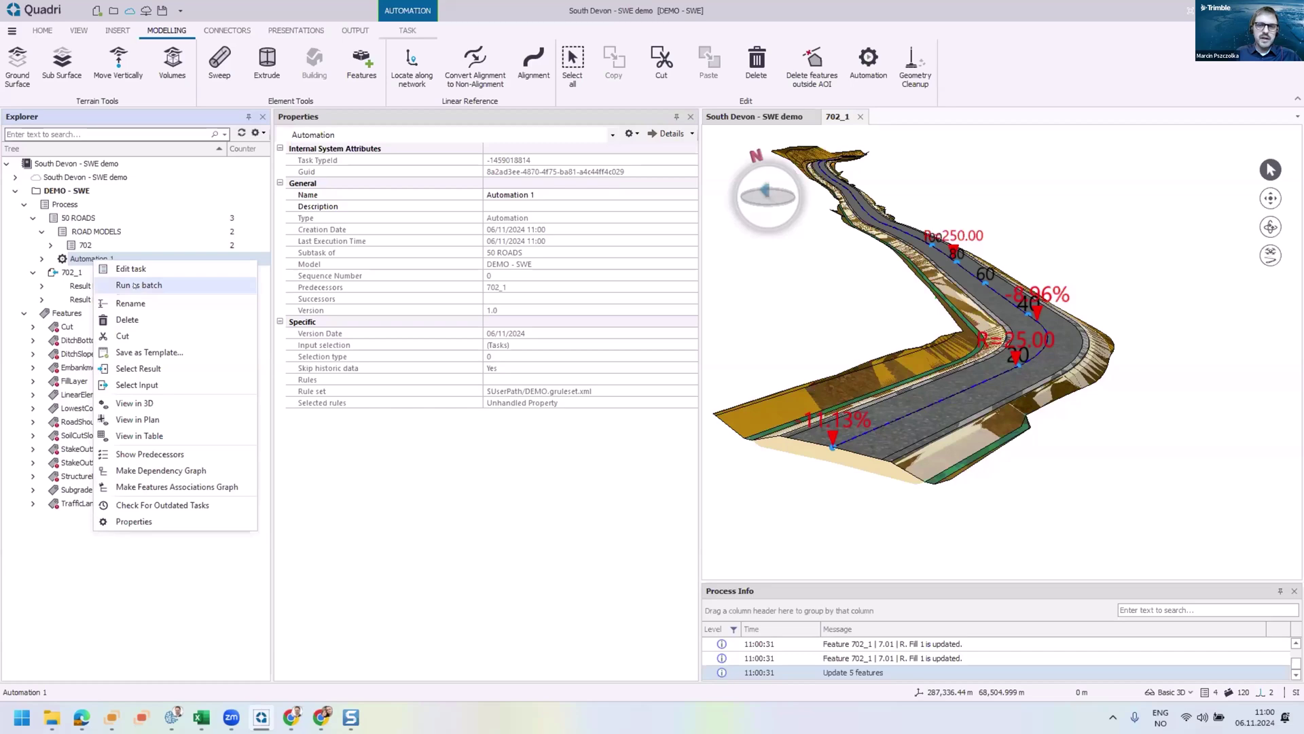
pyautogui.click(68, 381)
# Step: Inspect the attributes of the 702_1 | -7.01 | L. Fill 1 embankment slope, and read the update log before closing it
pyautogui.click(33, 367)
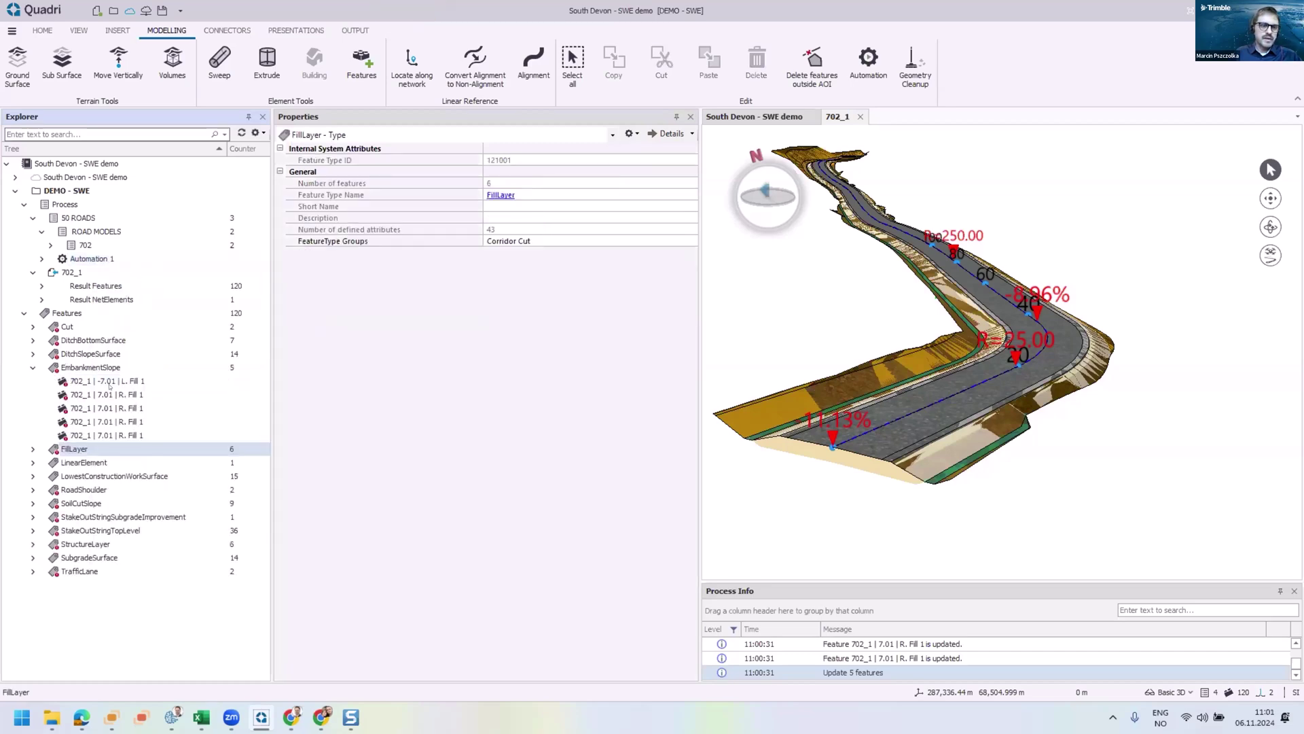
pyautogui.click(102, 381)
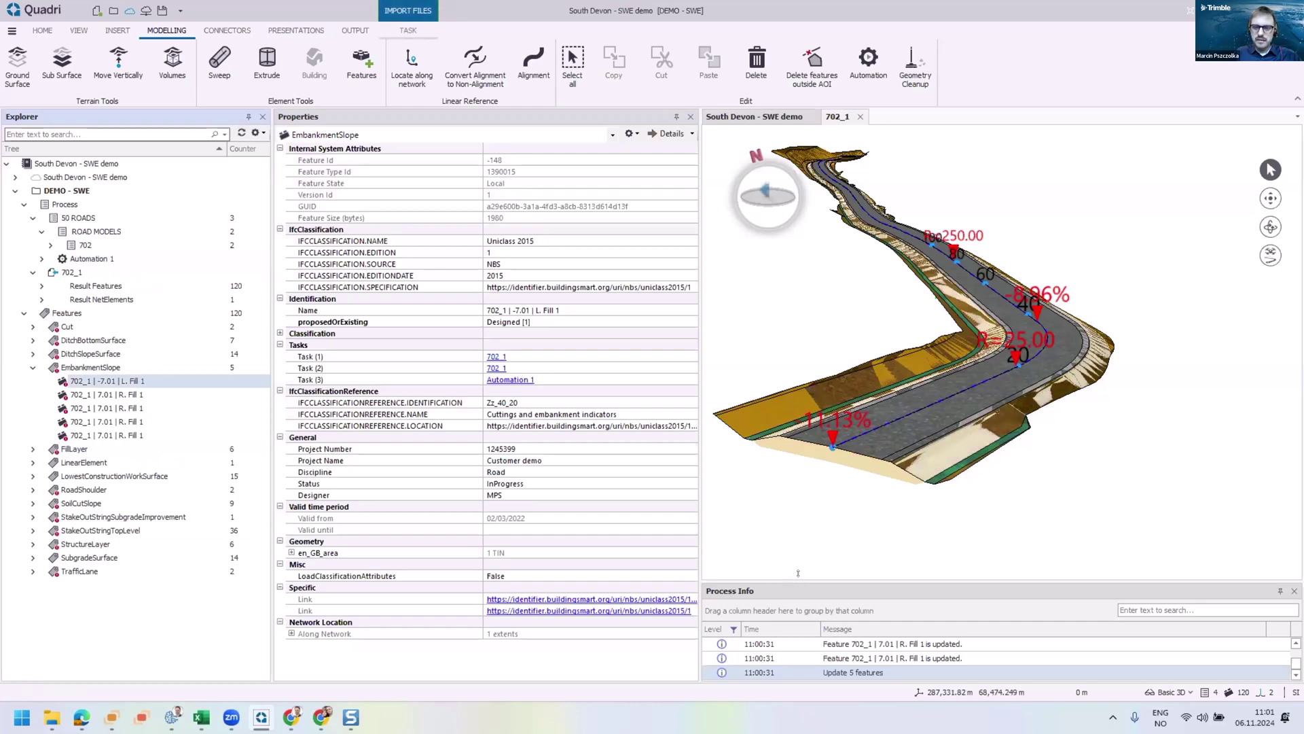
pyautogui.moveTo(797, 583); pyautogui.dragTo(914, 374)
pyautogui.scroll(-1, 915, 517)
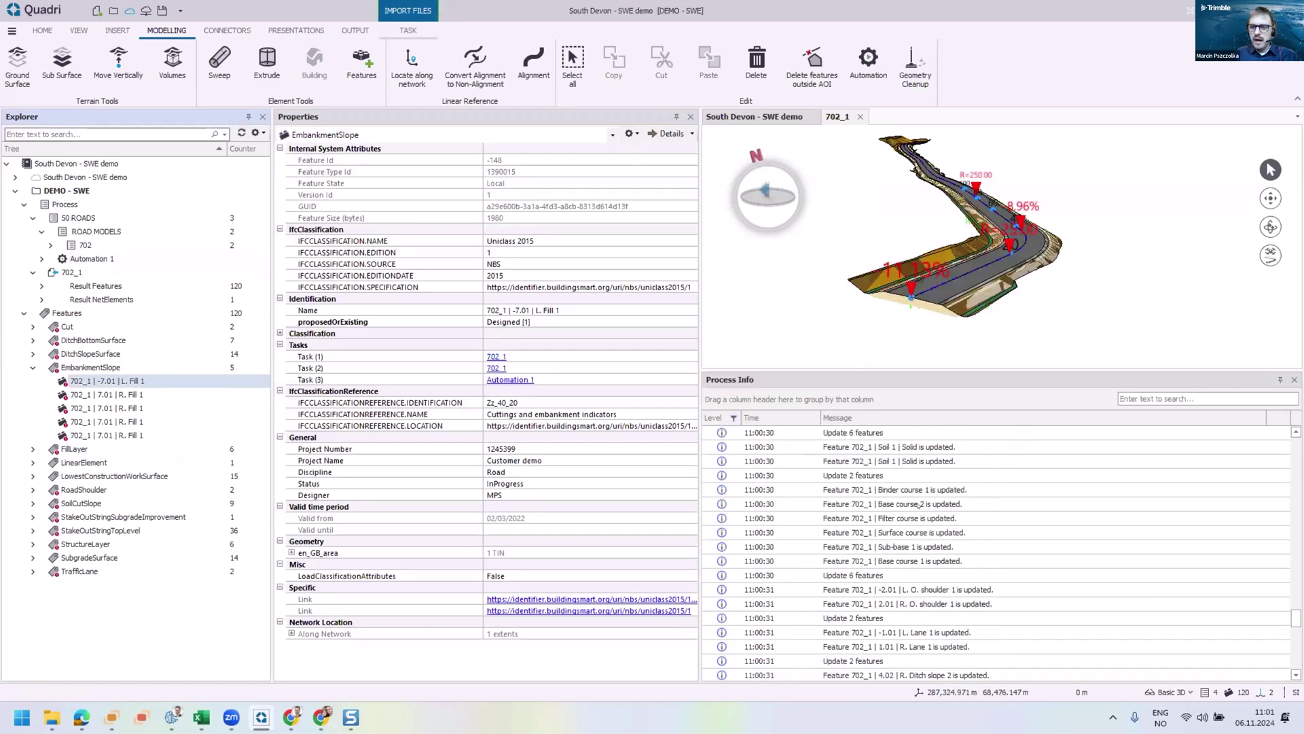
pyautogui.click(1294, 379)
pyautogui.moveTo(700, 364); pyautogui.dragTo(599, 361)
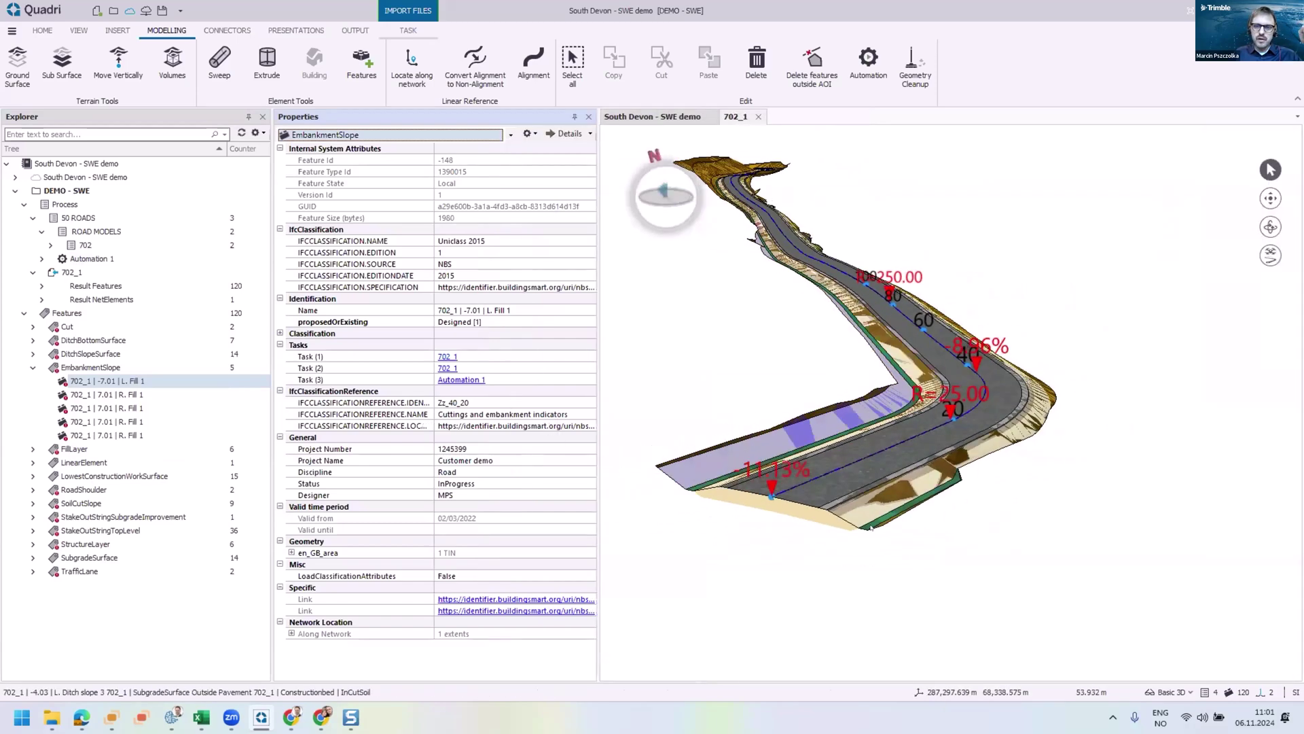
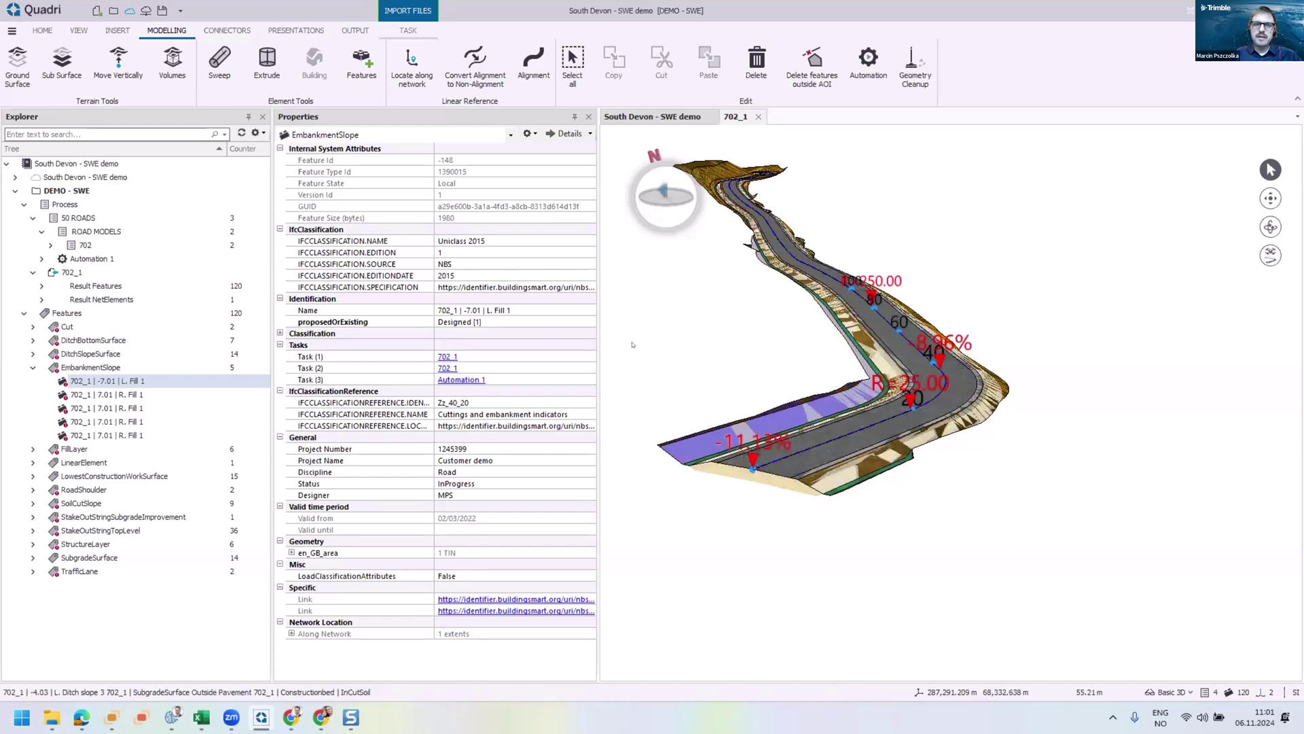
pyautogui.click(356, 31)
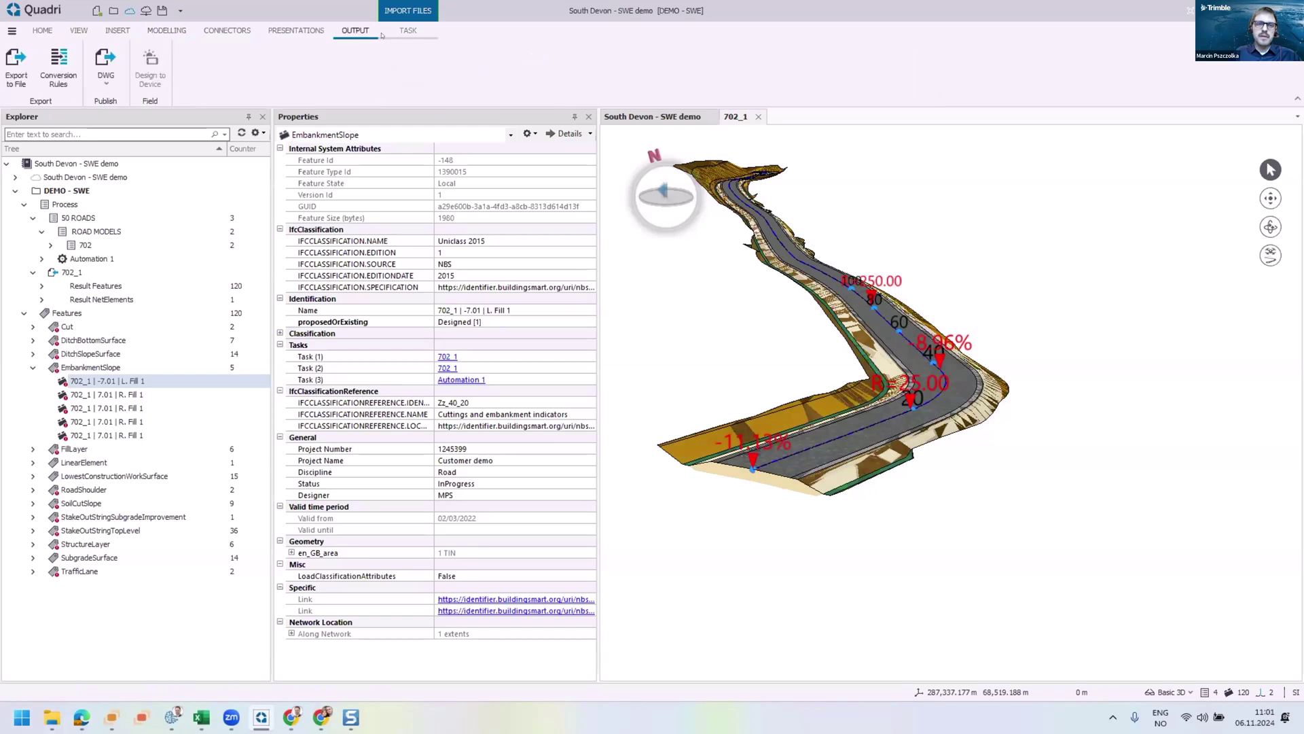
pyautogui.click(408, 31)
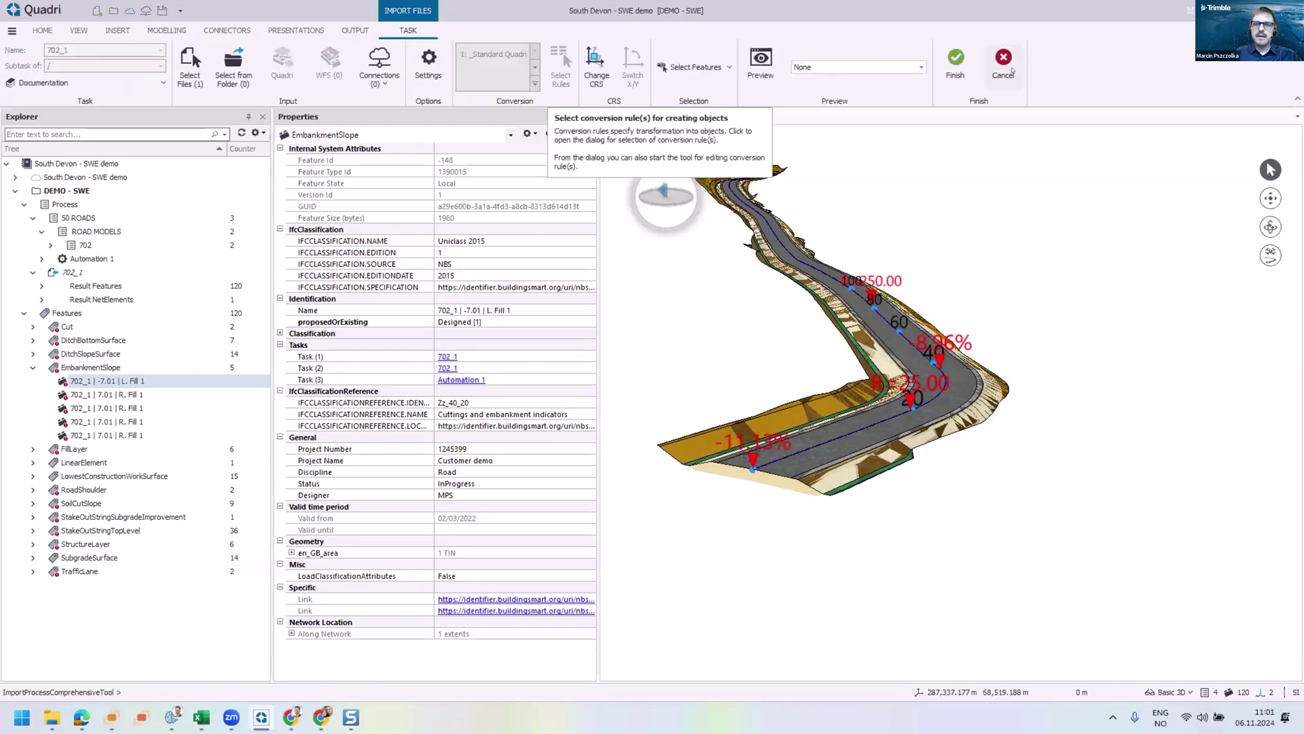
pyautogui.click(1011, 69)
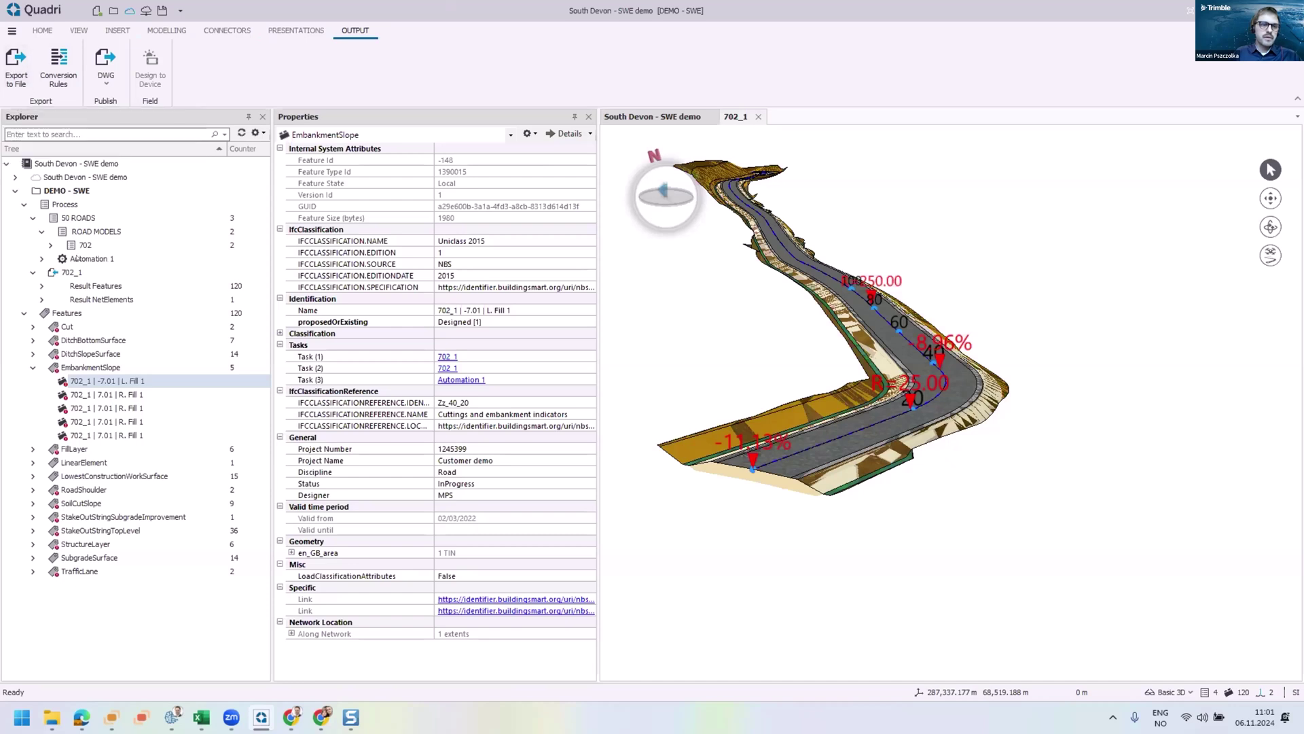
# Step: Create an export-to-file task at the Process level with IFC as its format
pyautogui.click(66, 205)
pyautogui.click(15, 61)
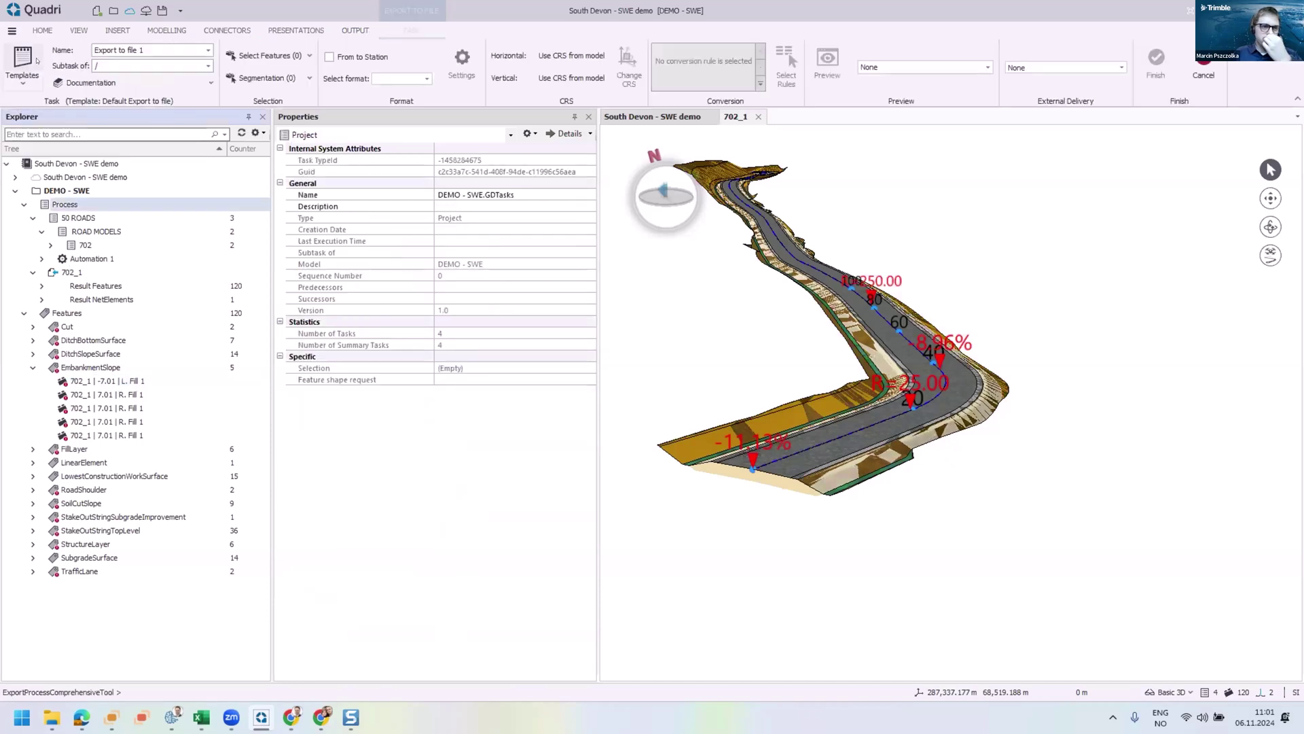
pyautogui.click(427, 79)
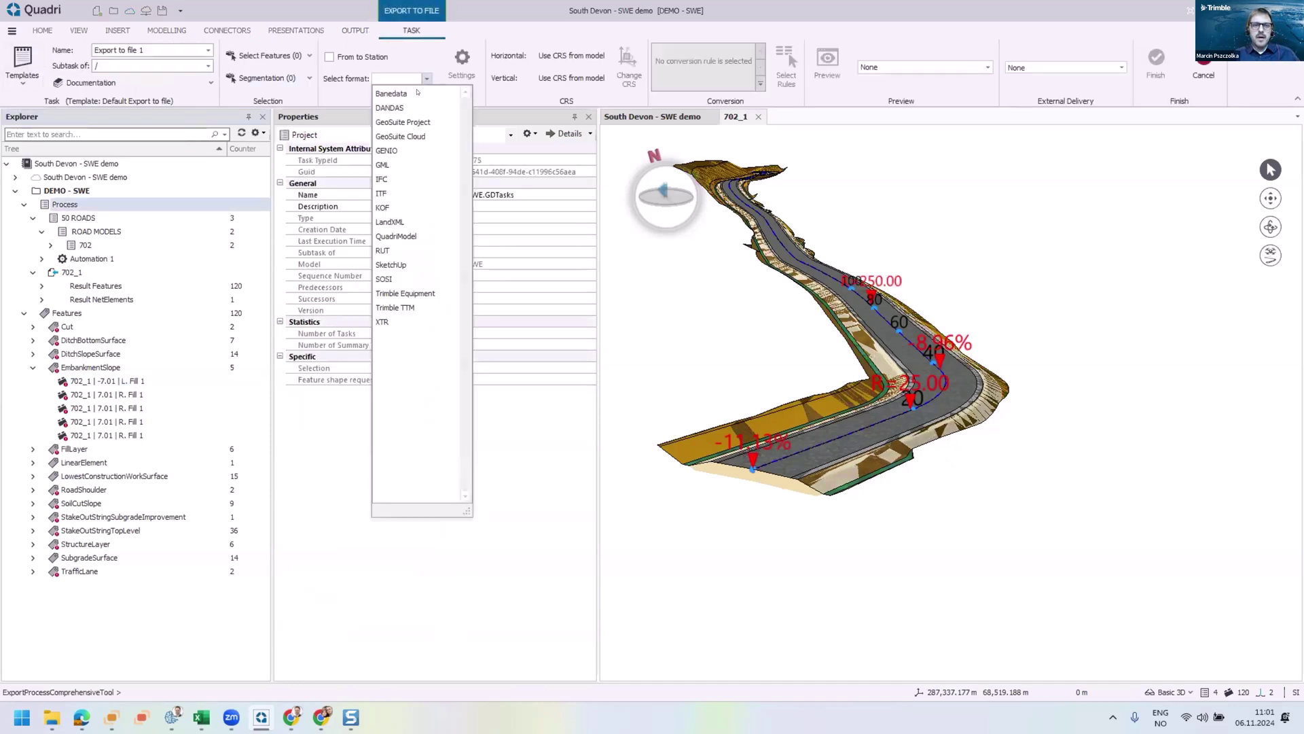
pyautogui.click(394, 178)
# Step: Query the features to export by the Road task 702_1 and the Alignment Design tasks
pyautogui.click(265, 54)
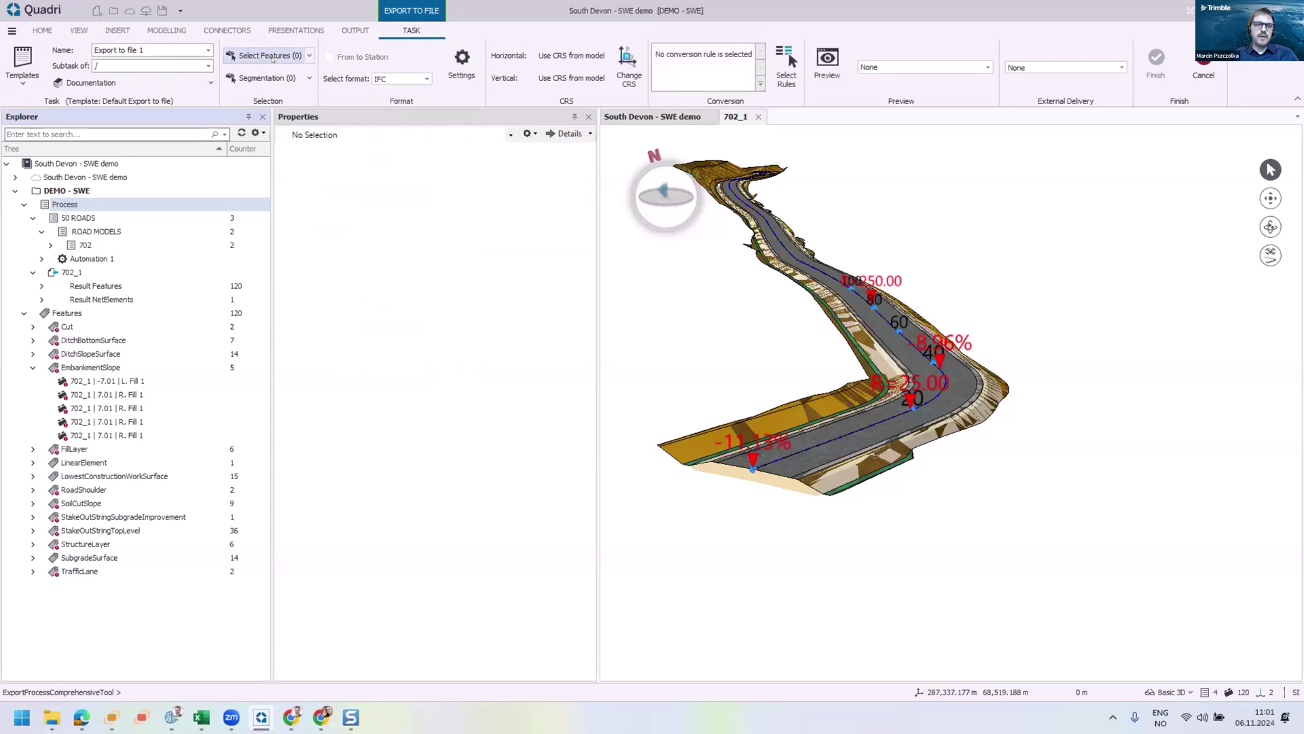
pyautogui.moveTo(207, 73); pyautogui.dragTo(292, 75)
pyautogui.click(203, 101)
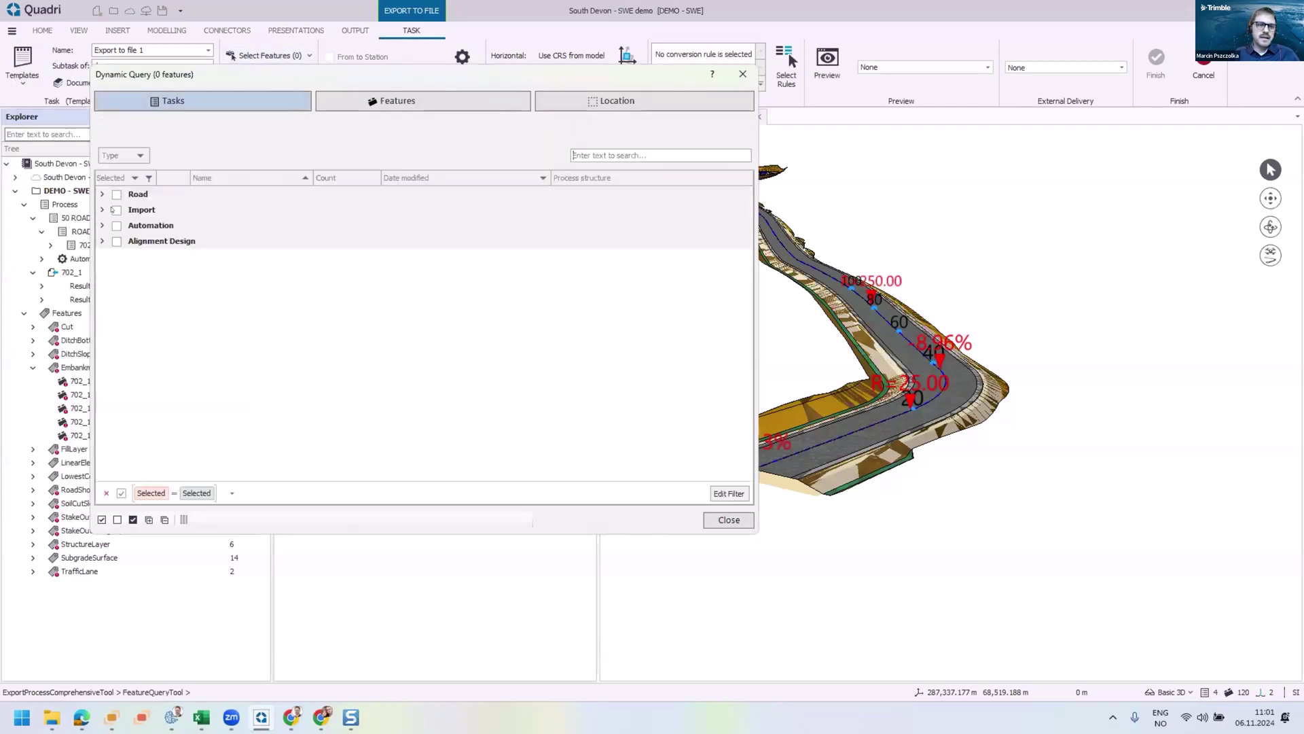
pyautogui.click(102, 194)
pyautogui.click(117, 194)
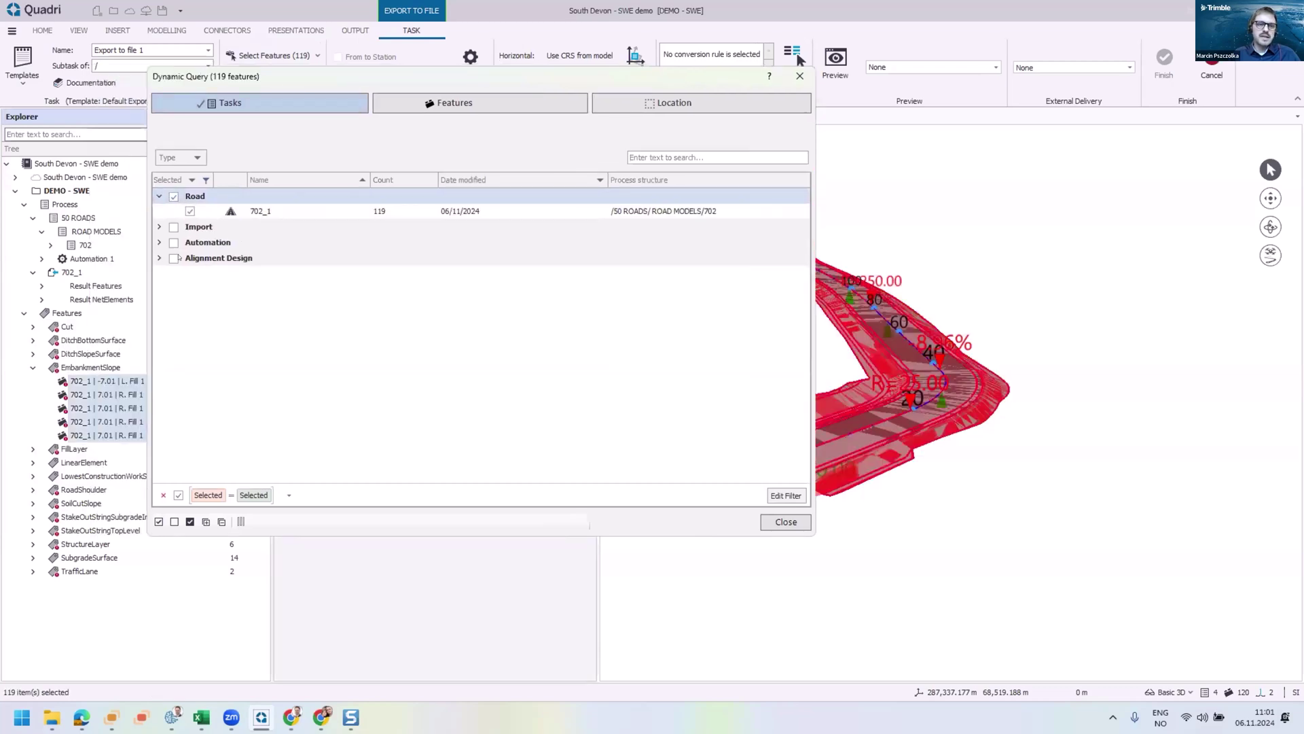
pyautogui.click(174, 258)
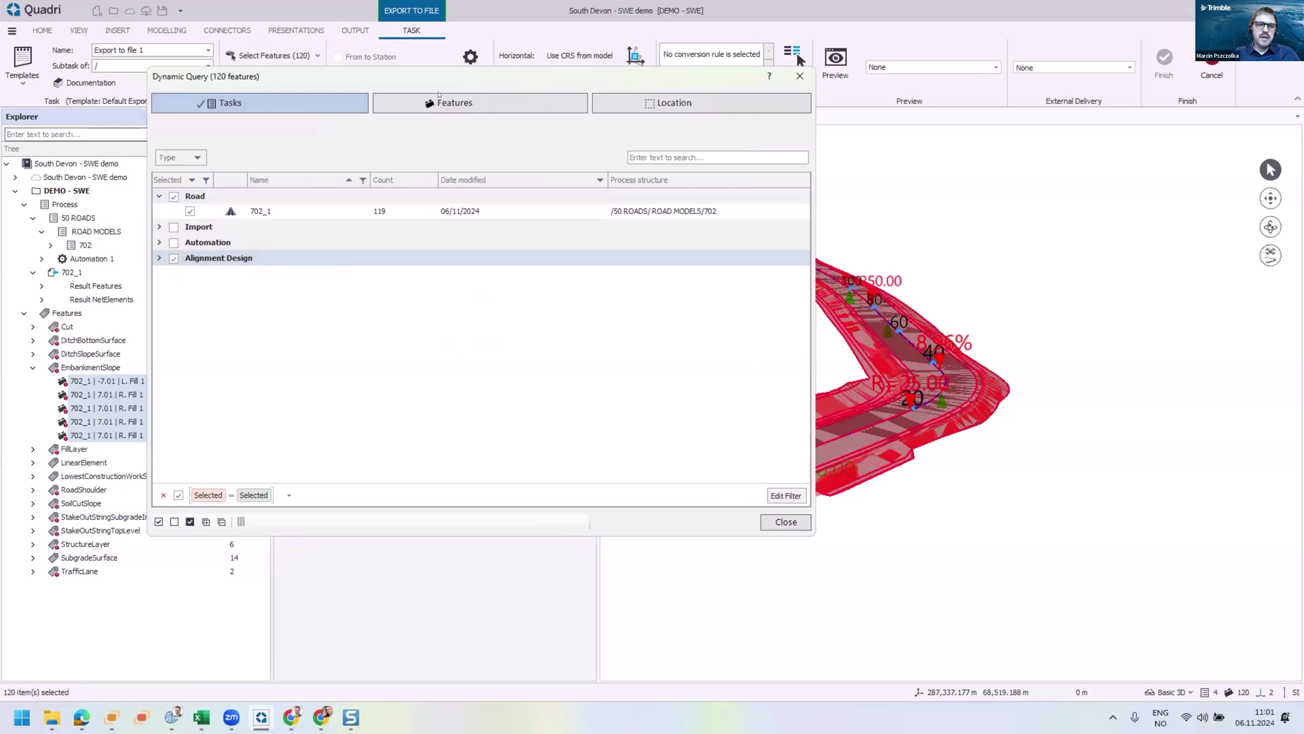
# Step: Include all feature types in the export except SubgradeSurface, LowestConstructionWorkSurface and StakeOutStringSubgradeImprovement
pyautogui.click(417, 100)
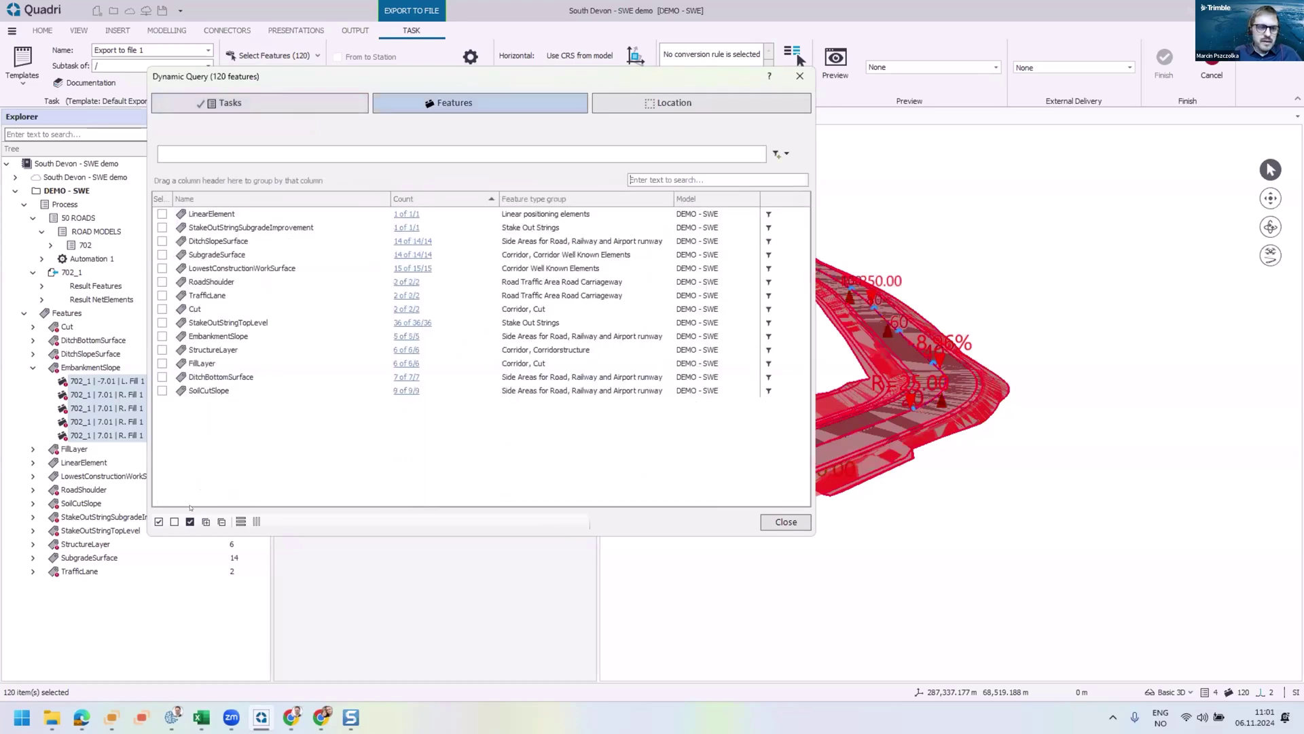
pyautogui.click(158, 521)
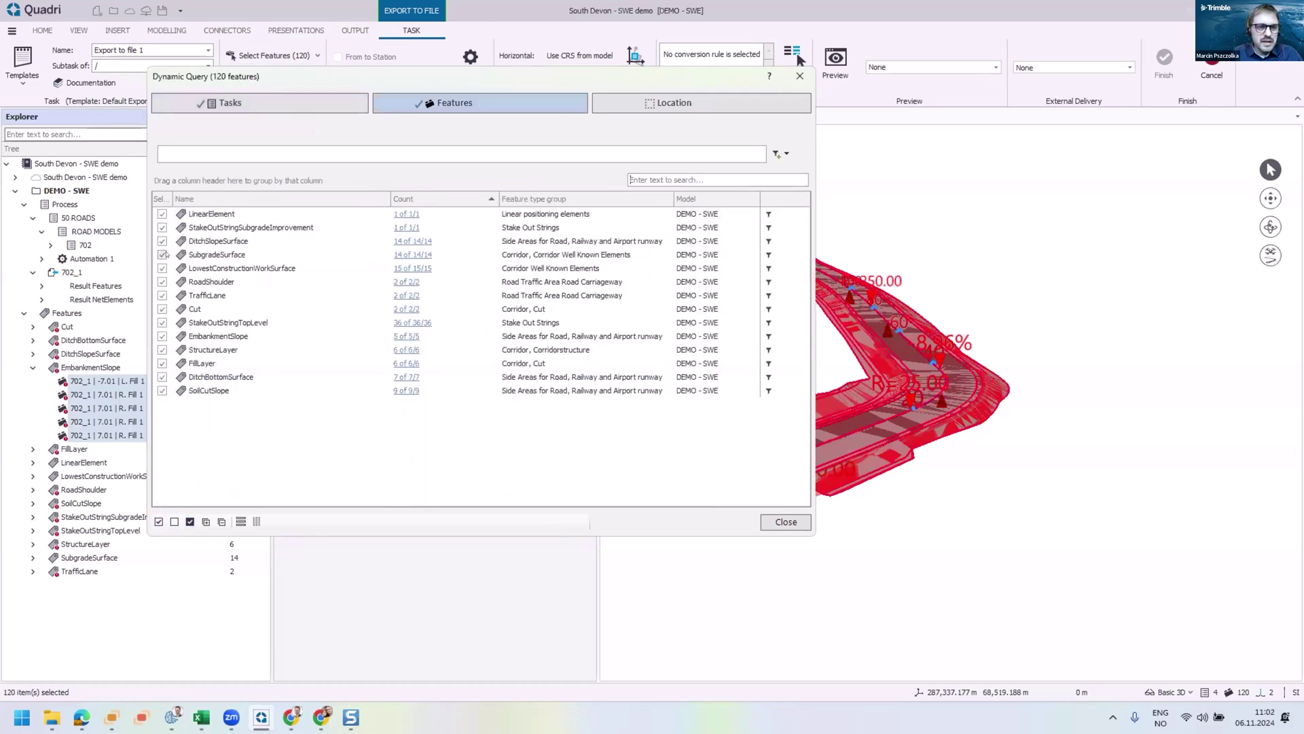
pyautogui.click(162, 255)
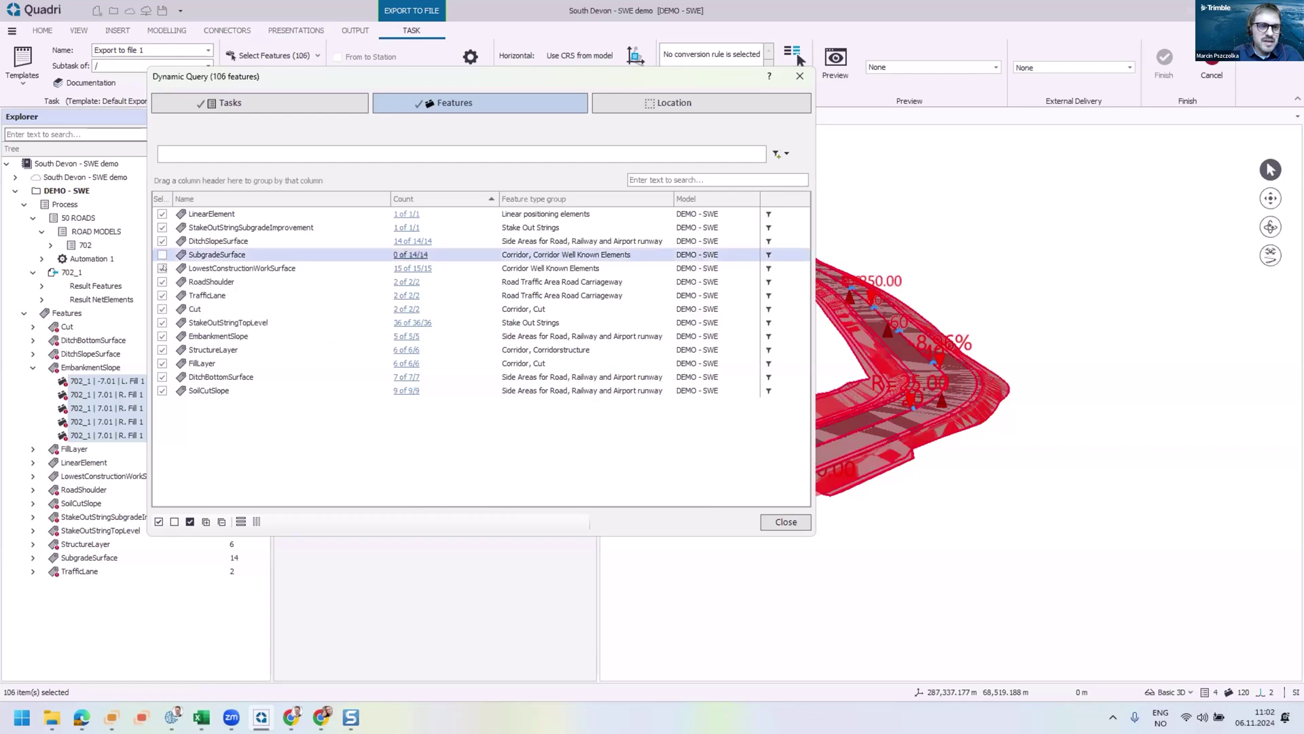
pyautogui.click(162, 268)
pyautogui.click(163, 228)
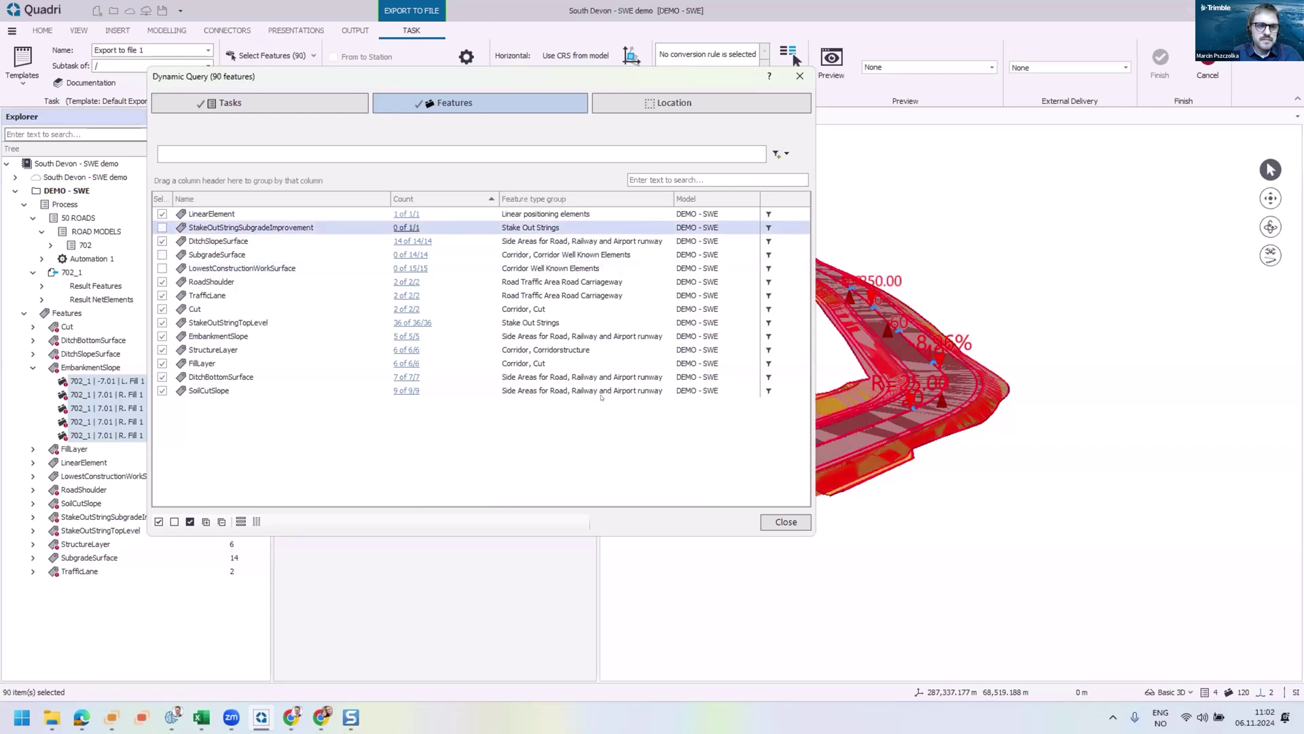
pyautogui.click(786, 522)
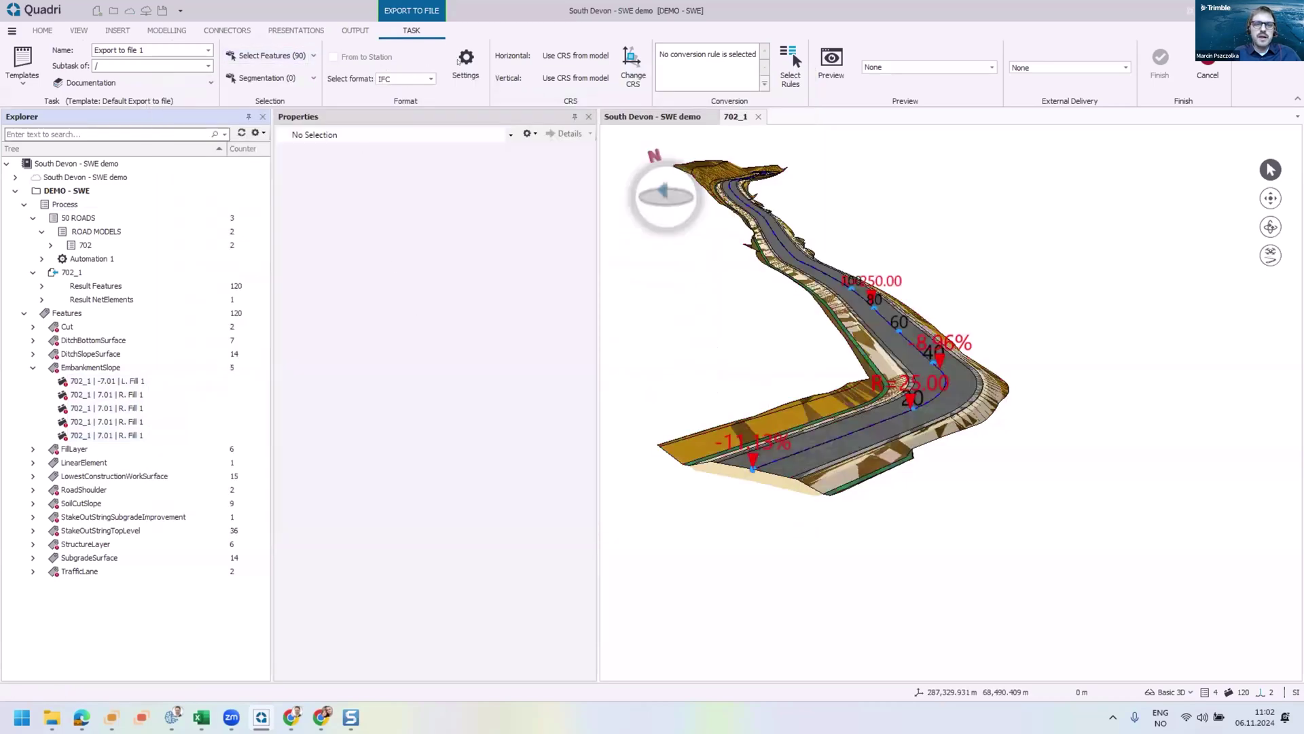
# Step: Set the IFC export to version 4.3 with project name DEMO and project description DEMO Trimble
pyautogui.click(462, 60)
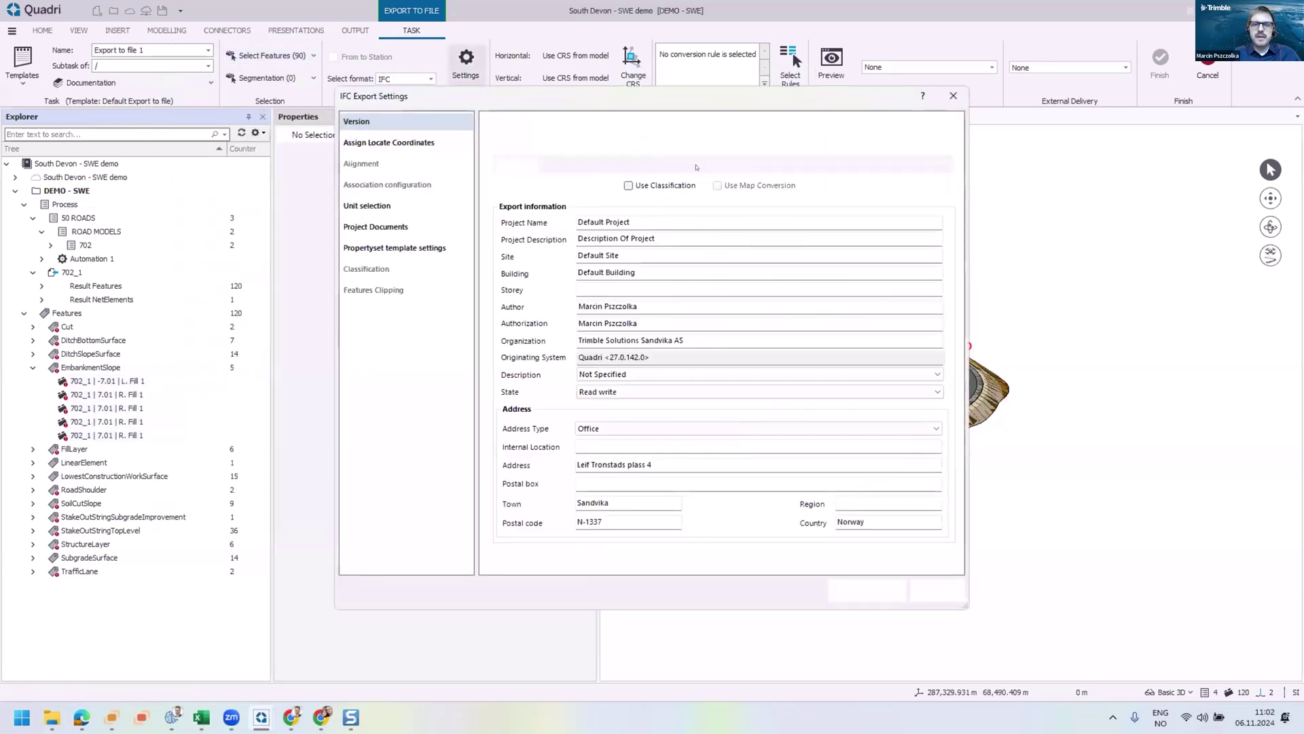
pyautogui.click(606, 183)
pyautogui.click(550, 212)
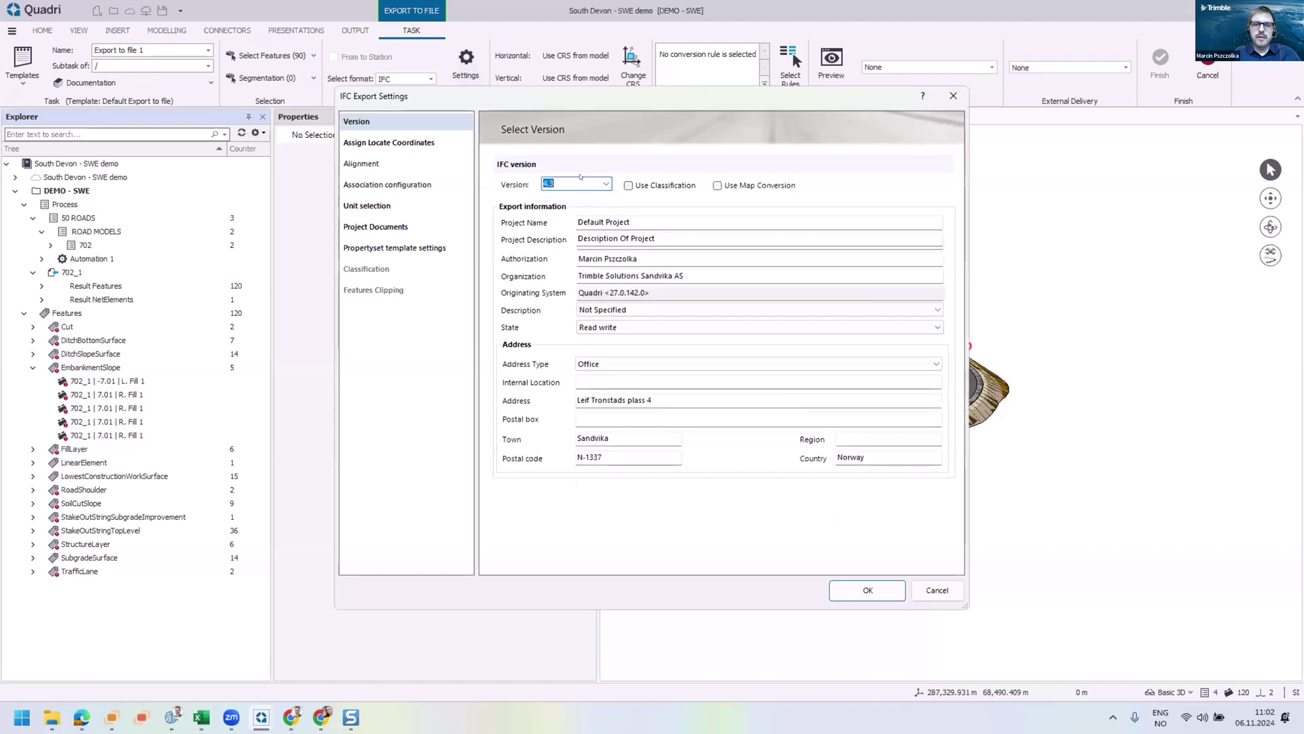
pyautogui.press('Tab')
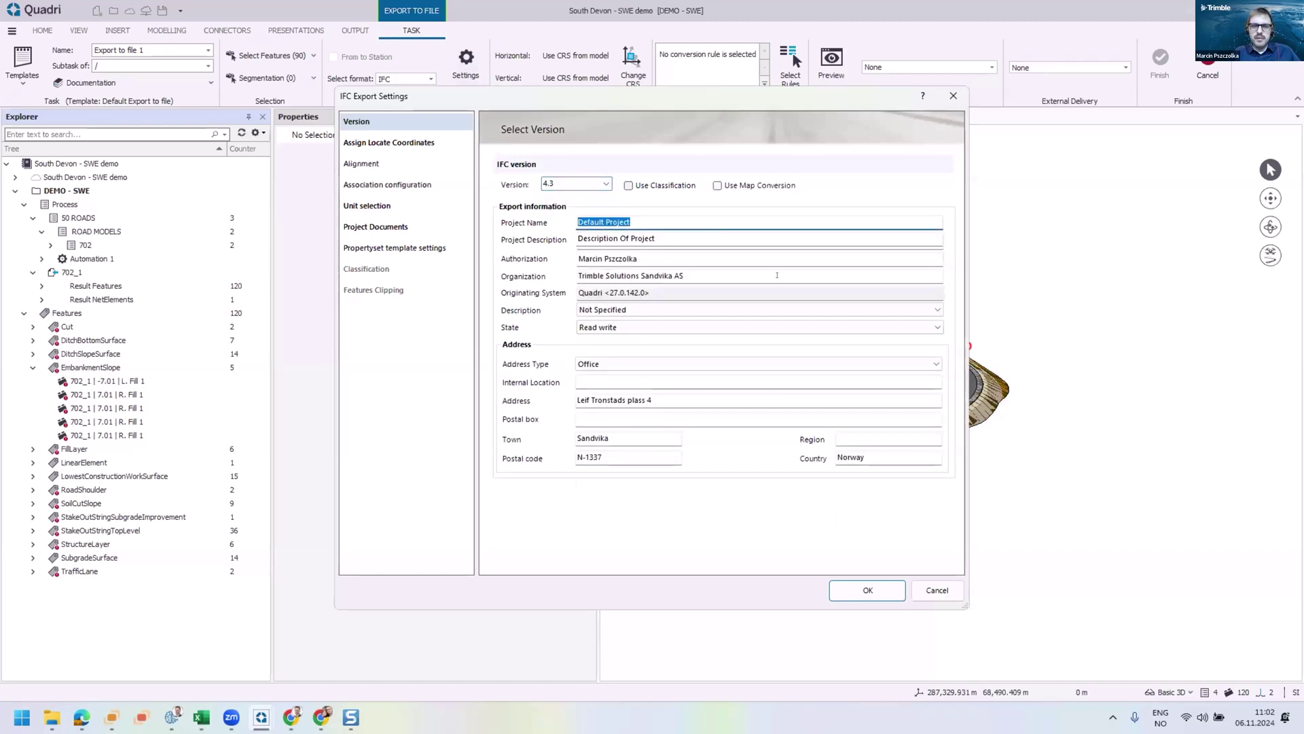
pyautogui.write('DEMO')
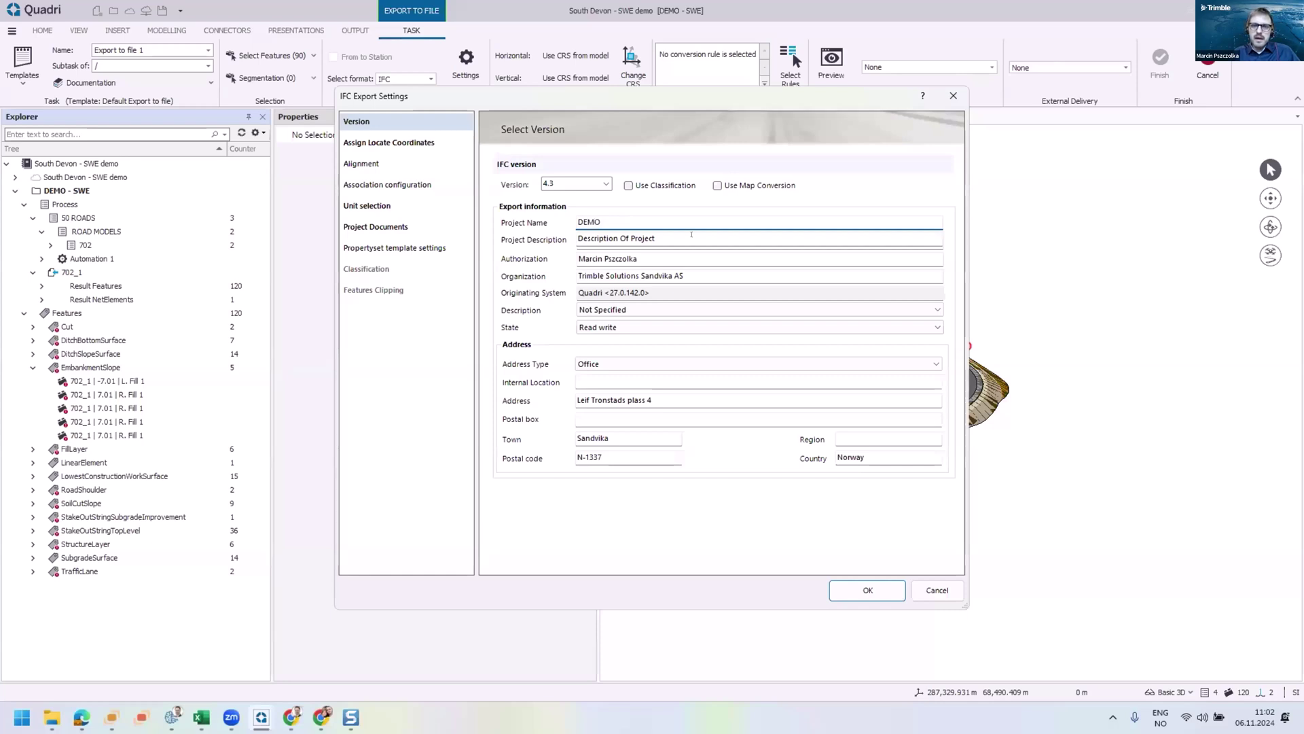
pyautogui.press('Tab')
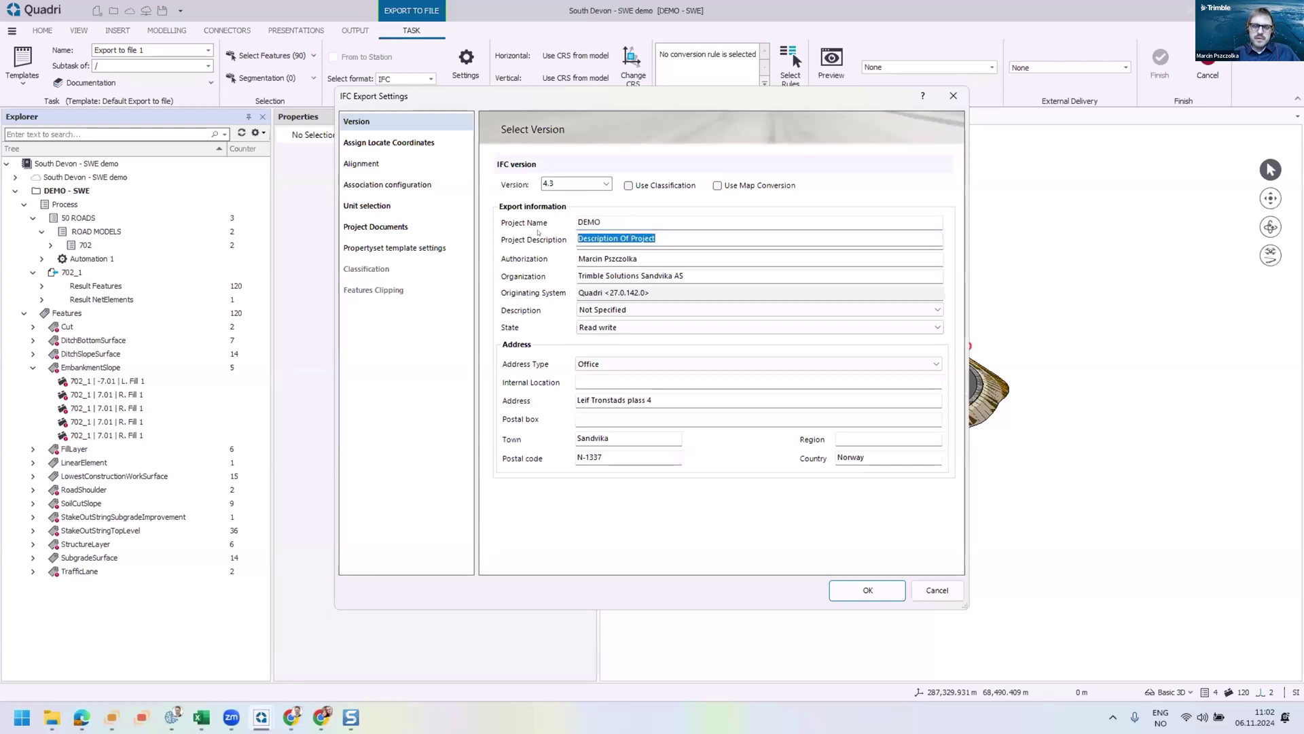
pyautogui.write('DEMO Trimble')
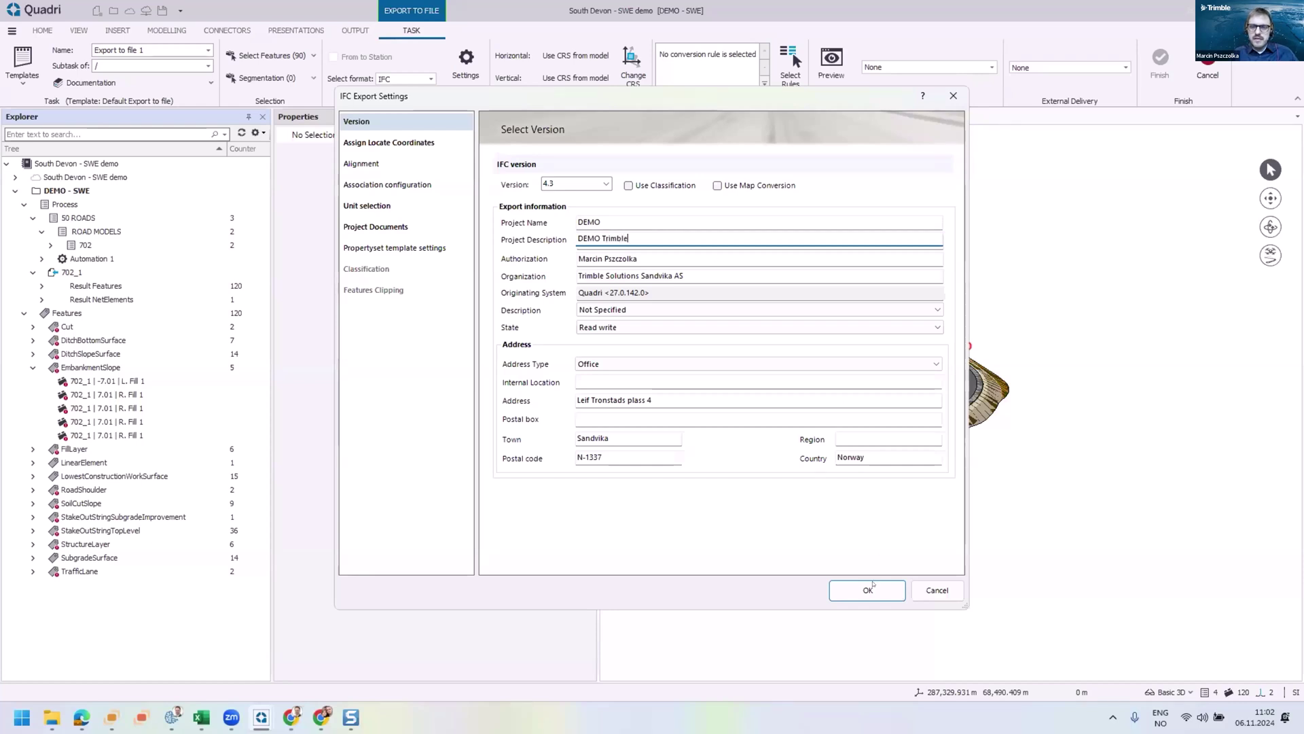
pyautogui.click(873, 585)
# Step: Copy the standard conversion rule Export Road to IFC4.3 and save the copy as Export Road to IFC4.3 DEMO
pyautogui.click(721, 72)
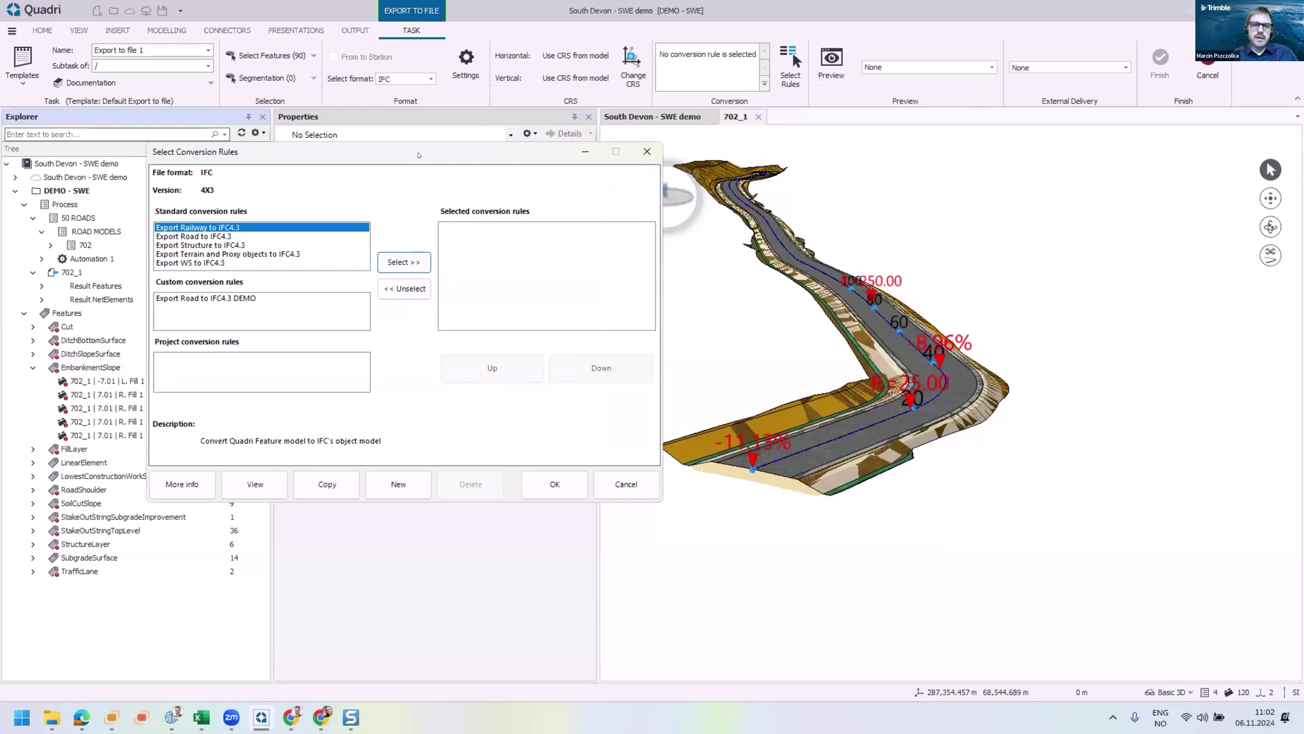
pyautogui.click(427, 179)
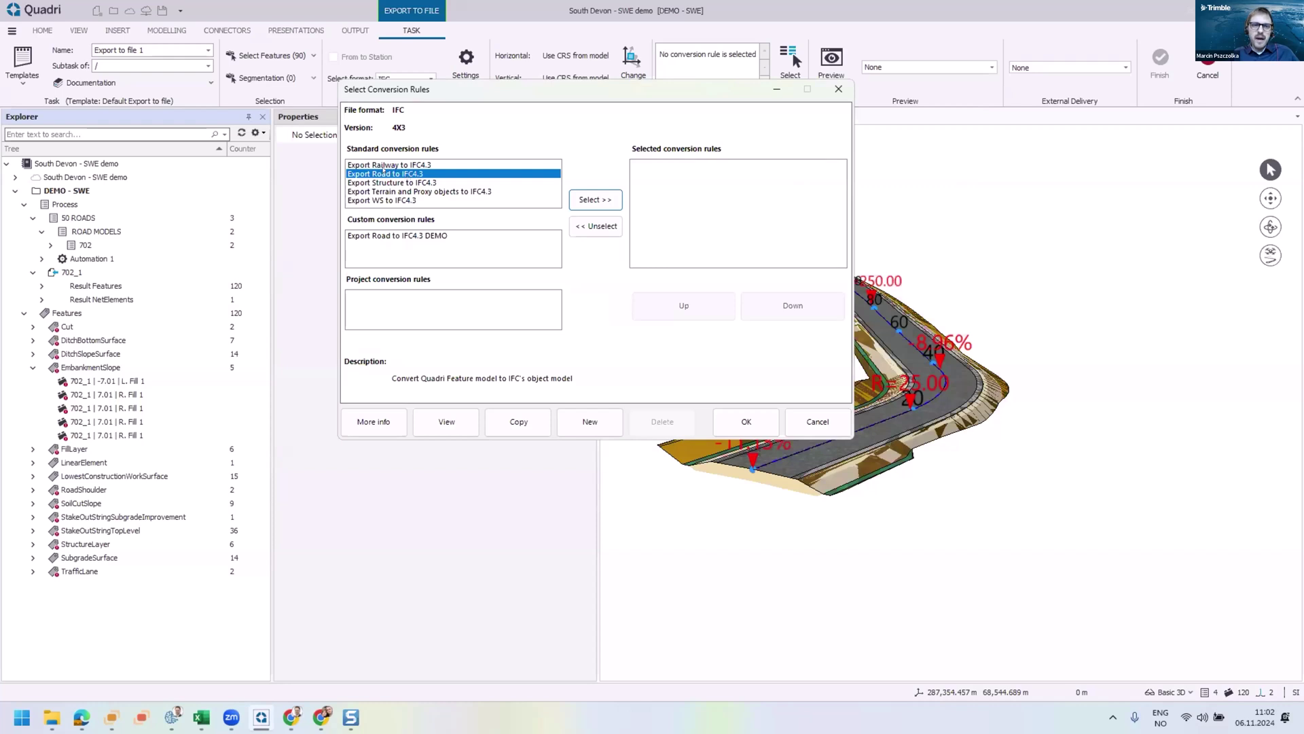
pyautogui.click(506, 419)
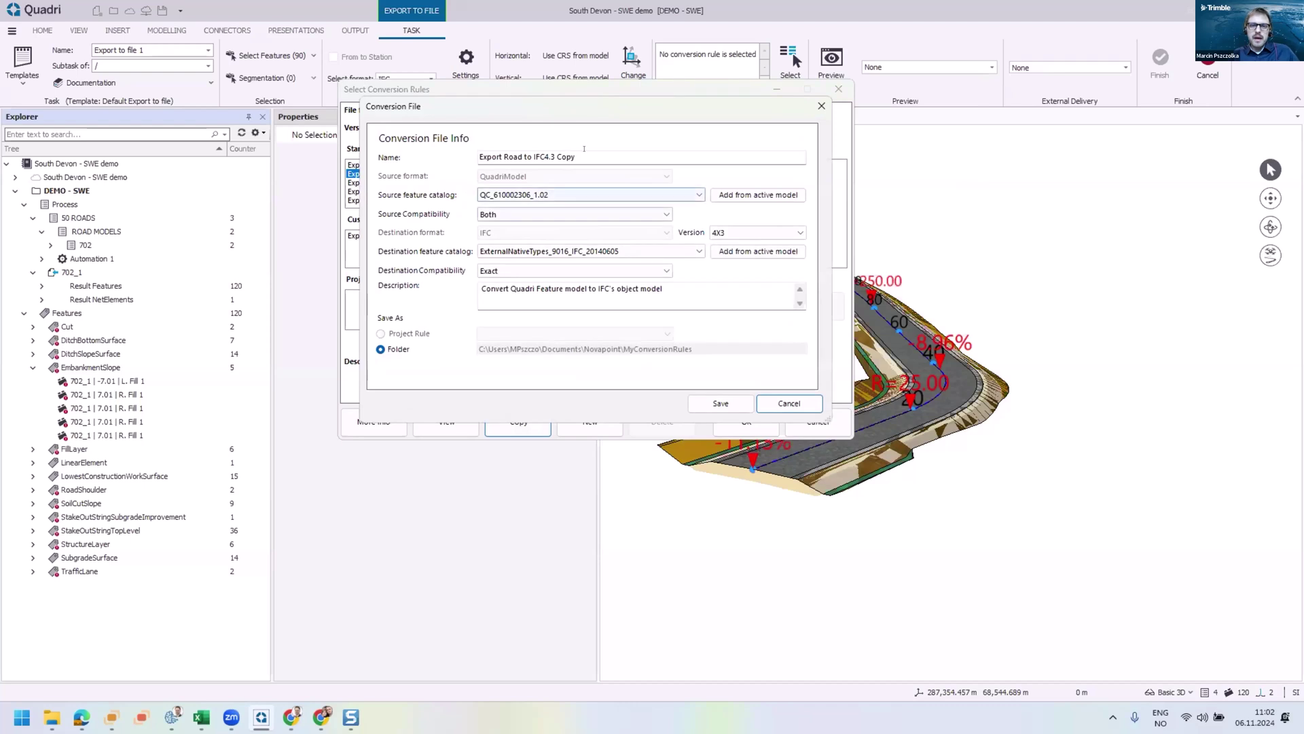
pyautogui.moveTo(576, 157); pyautogui.dragTo(553, 157)
pyautogui.write('DEMO')
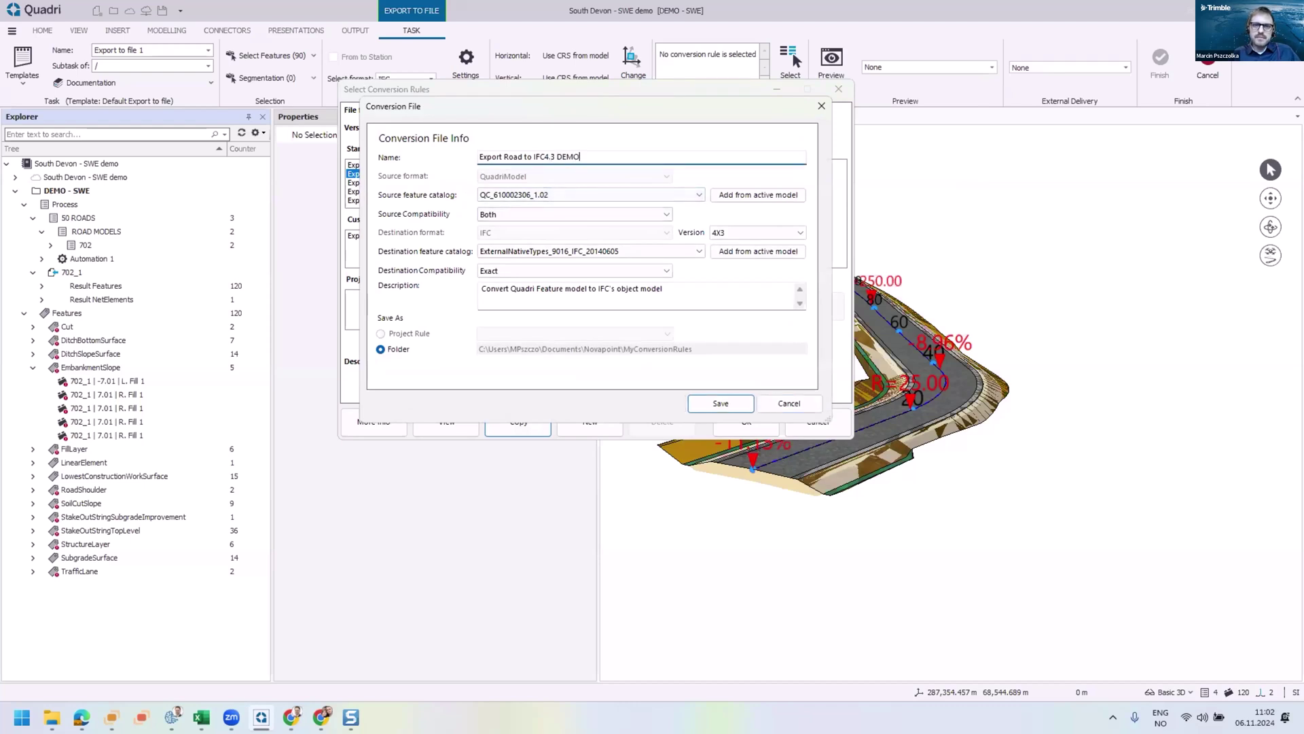
pyautogui.click(720, 403)
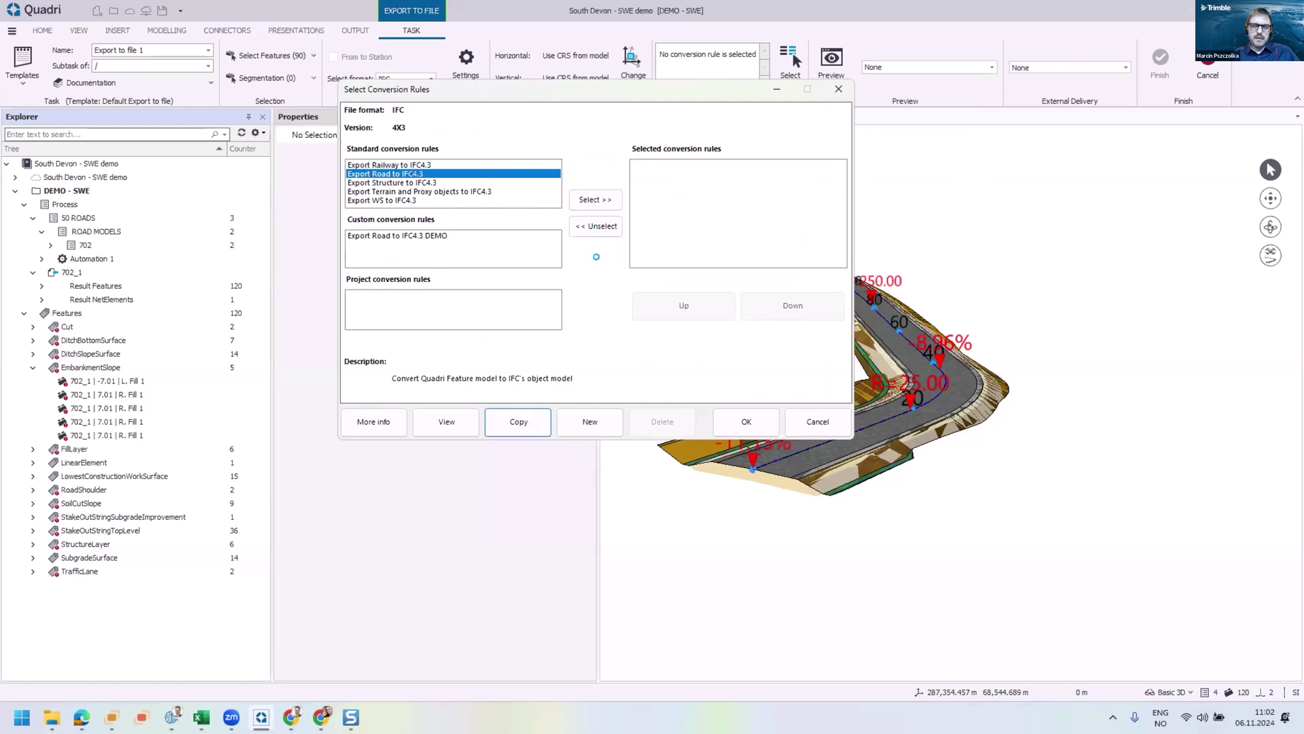
# Step: Open the custom rule Export Road to IFC4.3 DEMO for editing and delete all of its existing conversion rows
pyautogui.doubleClick(397, 235)
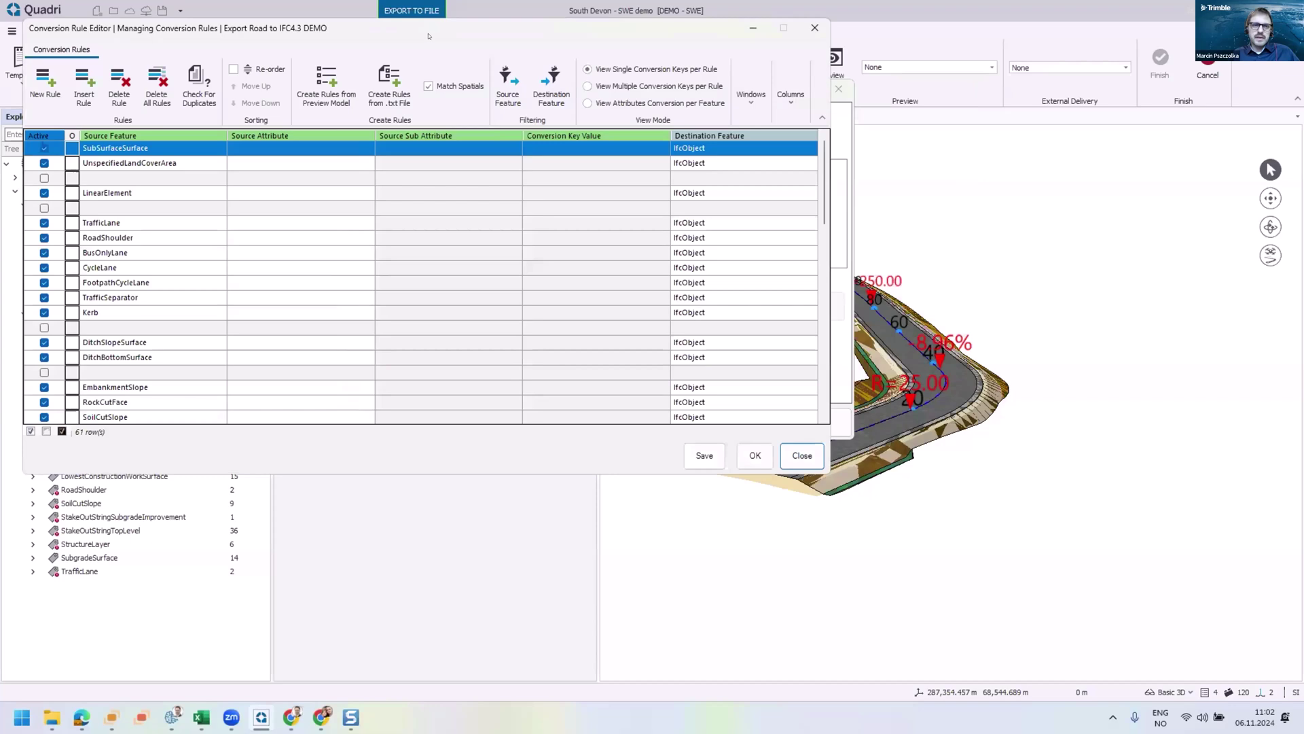
pyautogui.moveTo(442, 28); pyautogui.dragTo(683, 45)
pyautogui.scroll(-10, 636, 203)
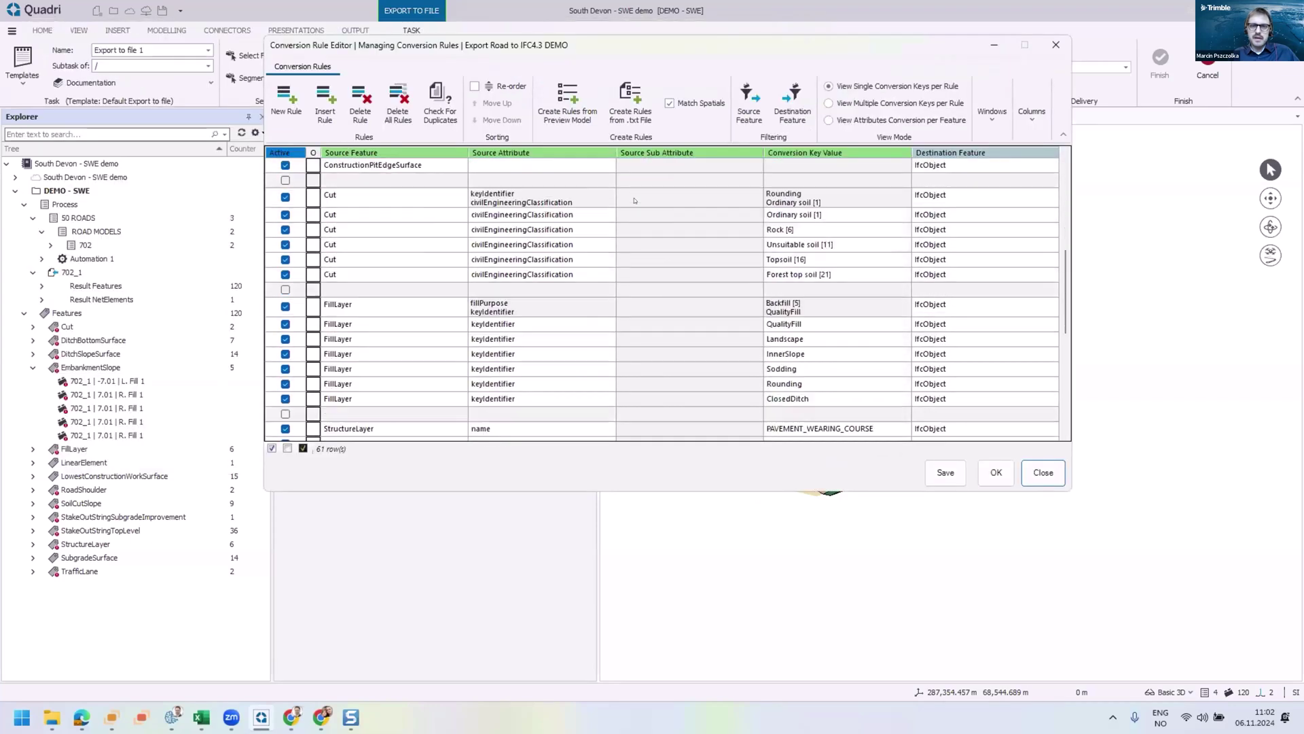
pyautogui.scroll(10, 640, 216)
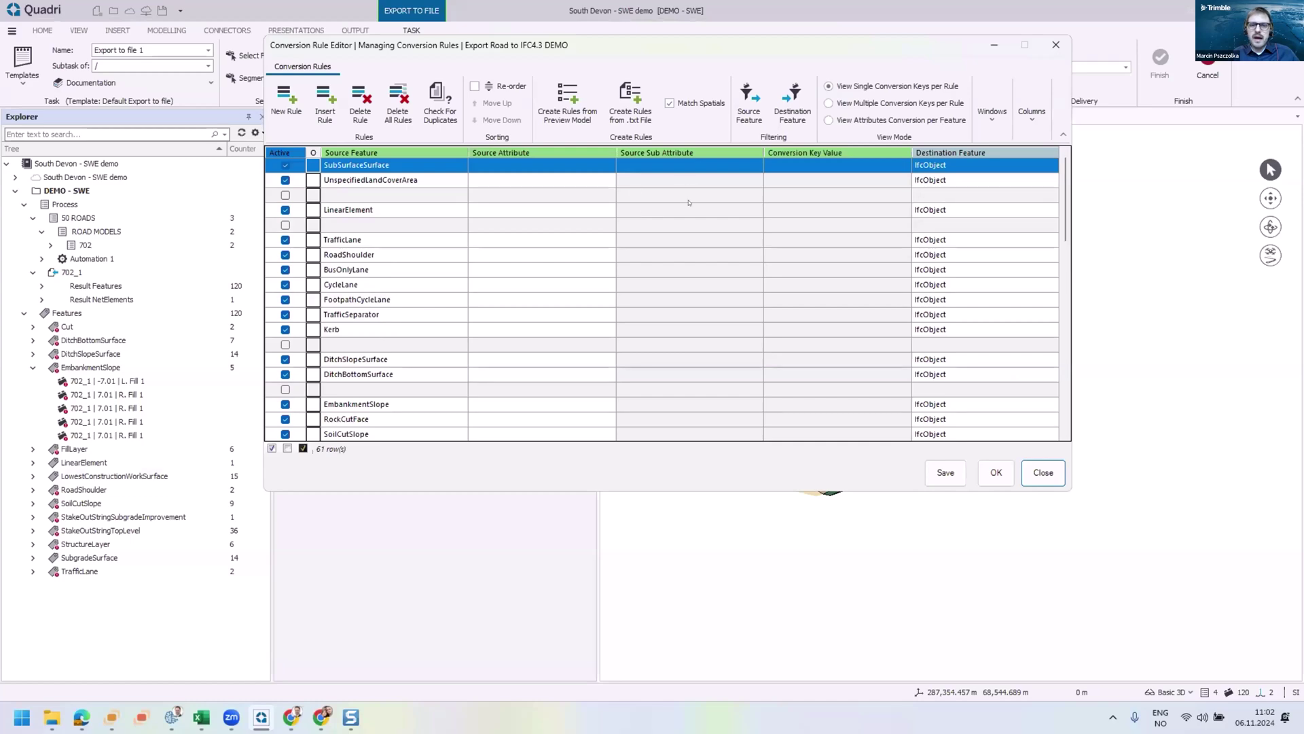
pyautogui.scroll(-10, 689, 203)
pyautogui.keyDown('shift'); pyautogui.click(666, 424); pyautogui.keyUp('shift')
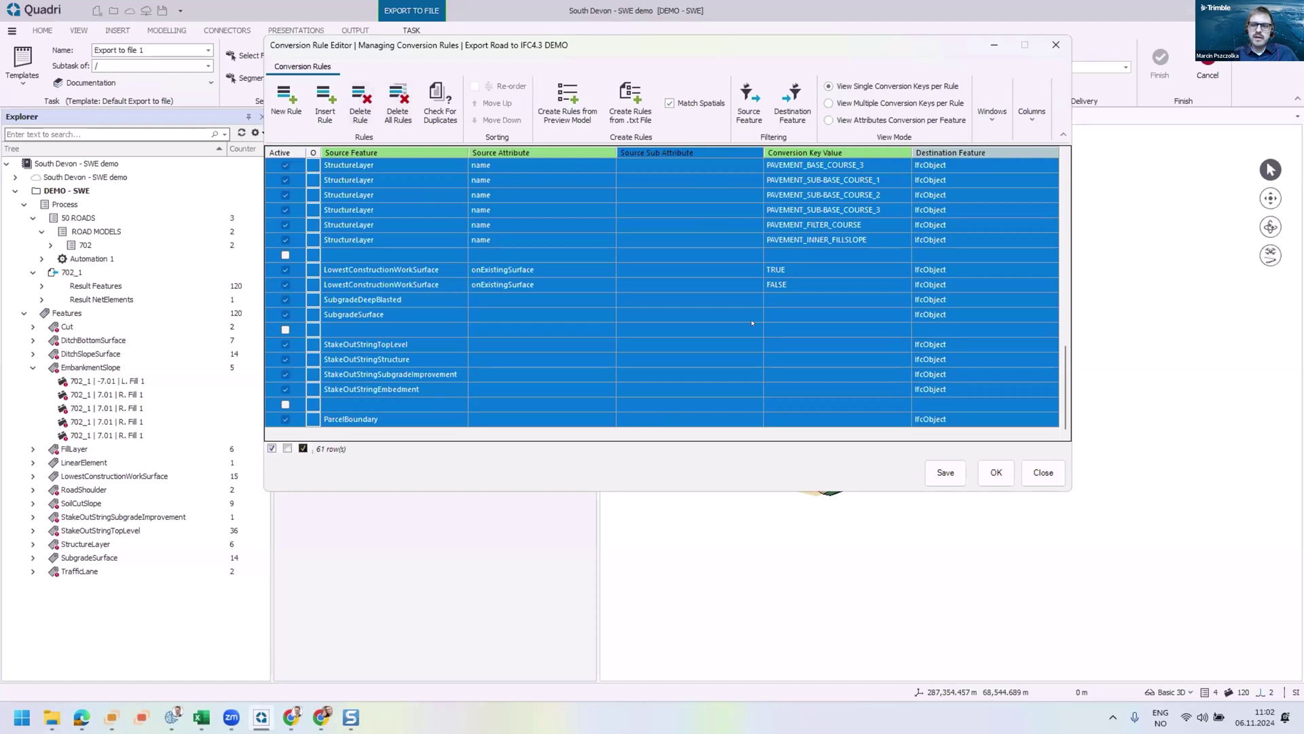
pyautogui.scroll(10, 752, 322)
pyautogui.click(361, 102)
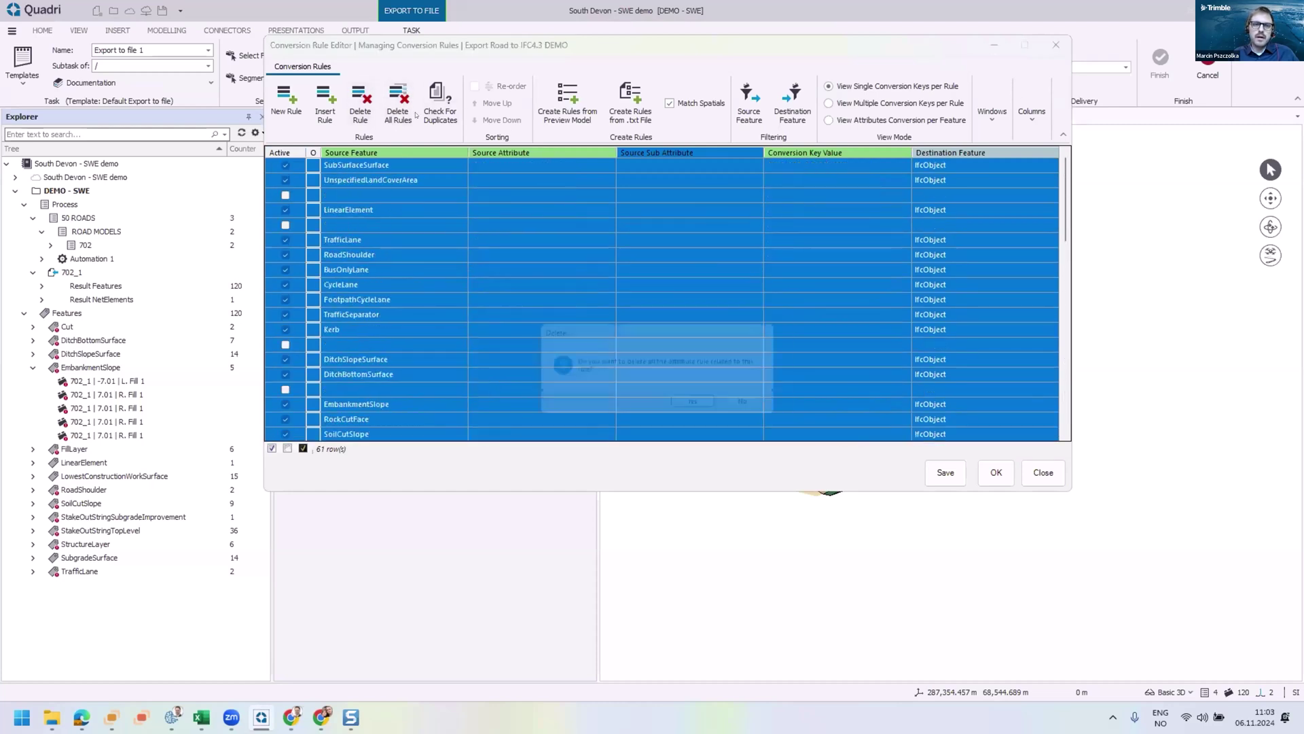
pyautogui.click(693, 402)
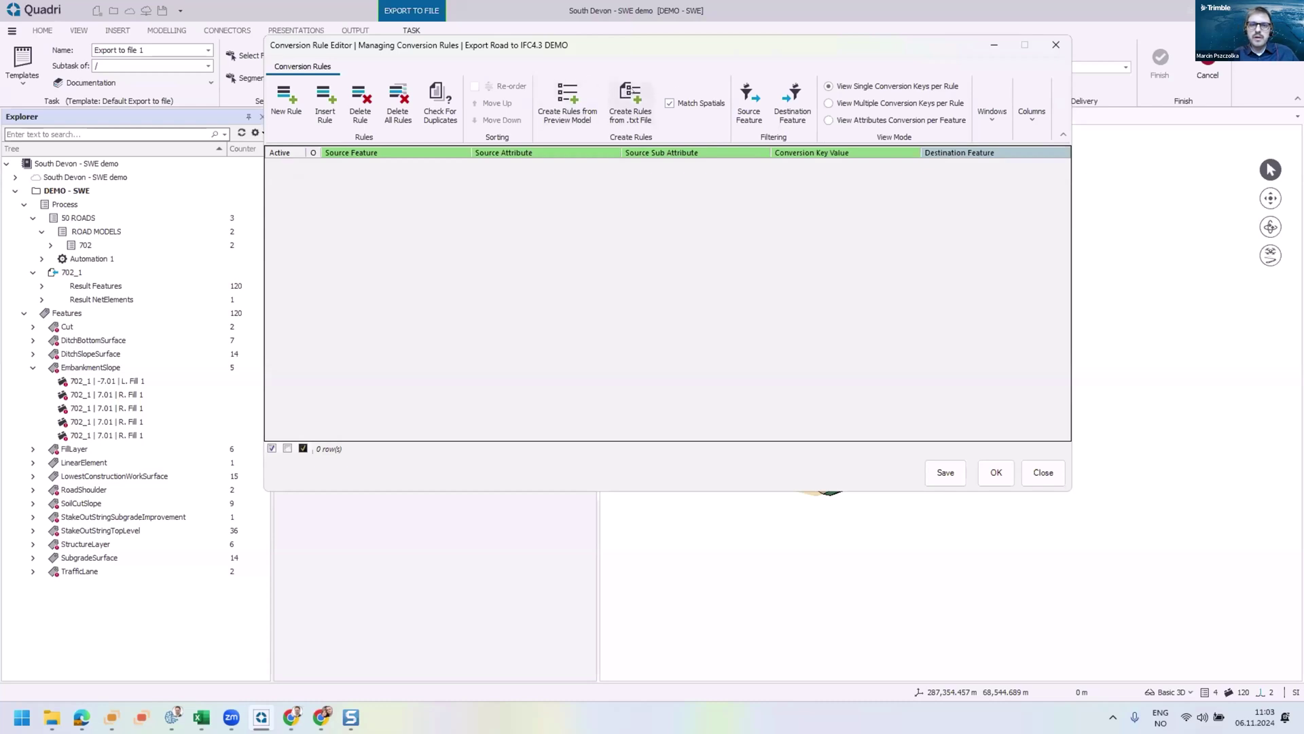
# Step: Start creating rules from a text file and browse to the SpreedSheet folder, listing Comma Delimited (*.csv) files
pyautogui.click(630, 101)
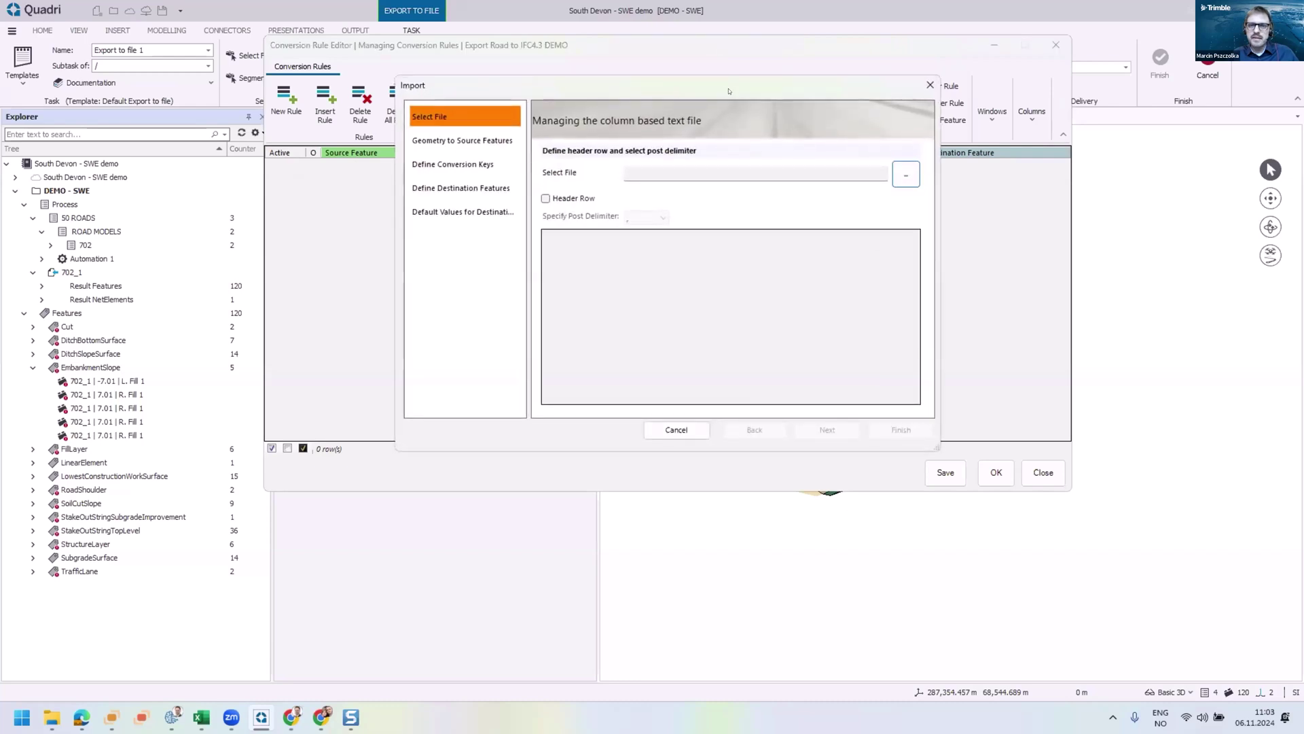
pyautogui.click(845, 198)
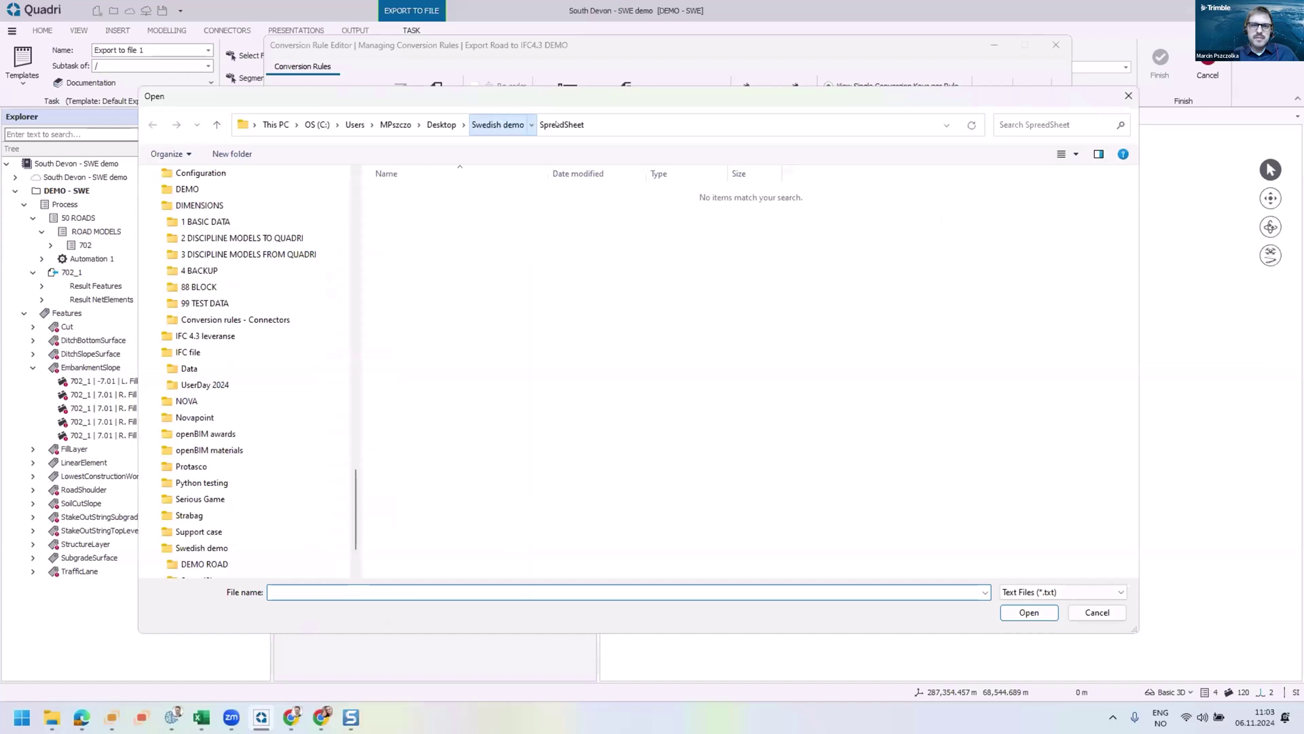
pyautogui.click(527, 125)
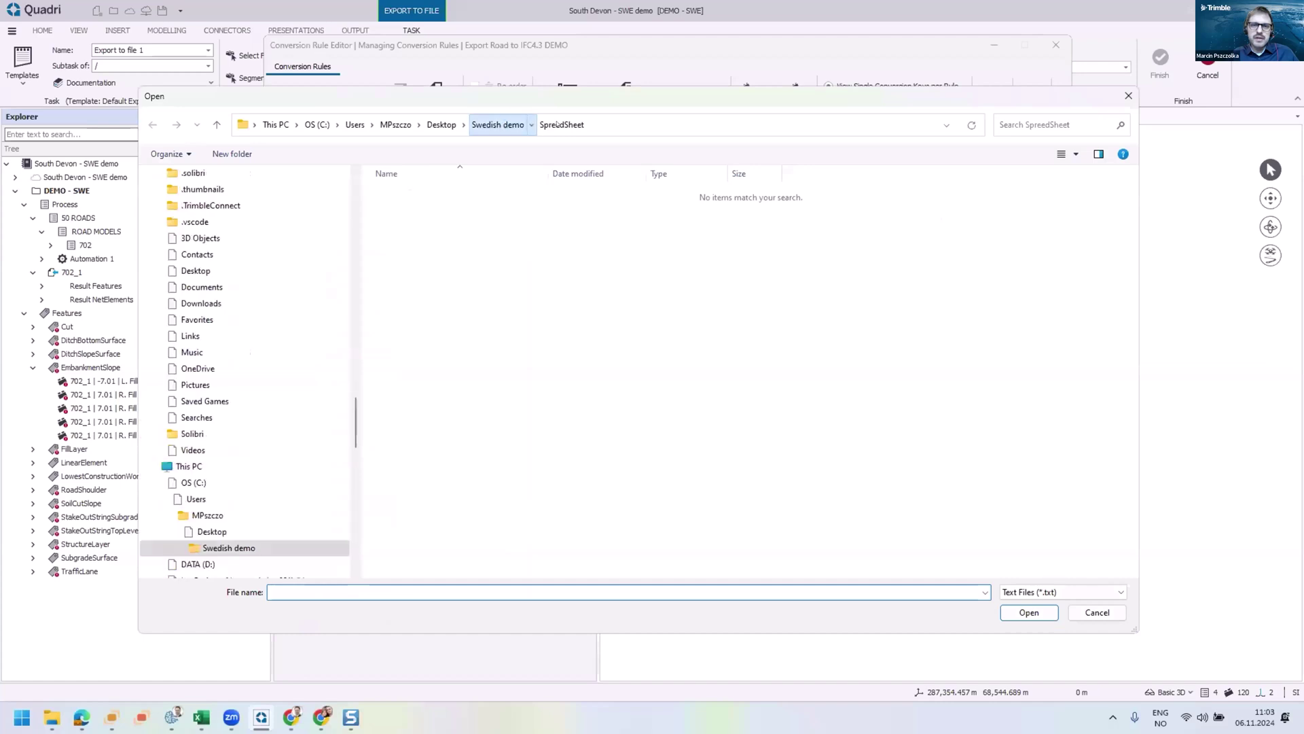
pyautogui.click(1080, 591)
pyautogui.click(1048, 615)
pyautogui.click(426, 210)
pyautogui.doubleClick(427, 210)
# Step: Switch to Master-Road702.csv in Excel and clear the x placeholders from the ObjectType column, keeping ALIGNMENT for LinearElement
pyautogui.click(199, 716)
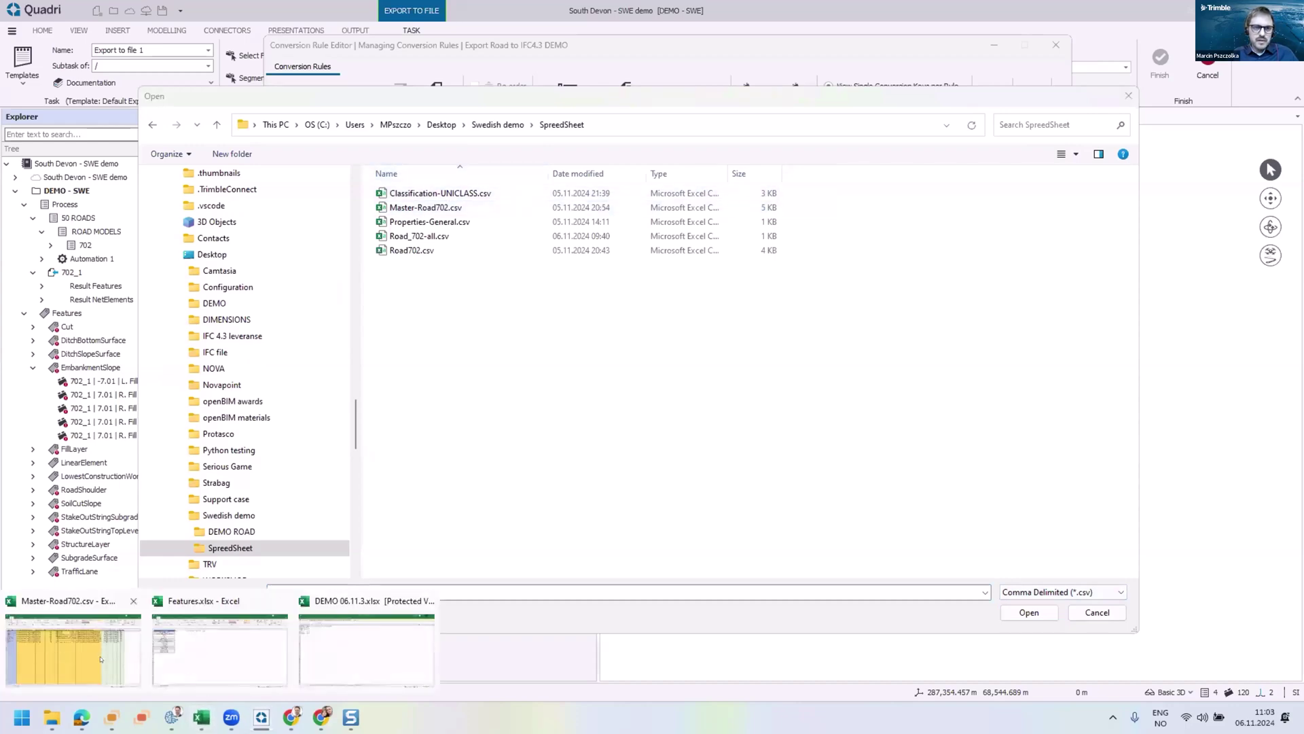
pyautogui.click(101, 658)
pyautogui.moveTo(1047, 677); pyautogui.dragTo(931, 677)
pyautogui.keyDown('ctrl'); pyautogui.scroll(2, 246, 246); pyautogui.keyUp('ctrl')
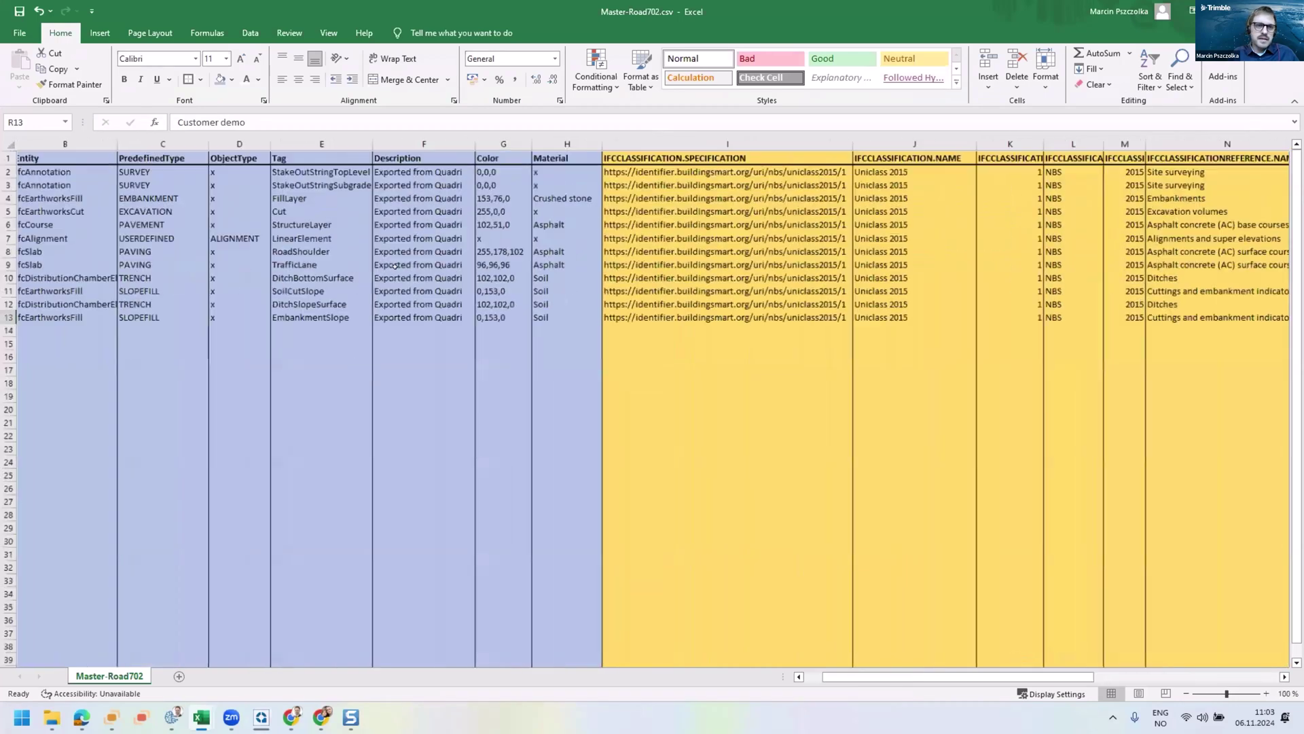
pyautogui.keyDown('ctrl'); pyautogui.scroll(2, 245, 246); pyautogui.keyUp('ctrl')
pyautogui.hscroll(-2, 272, 246)
pyautogui.click(469, 234)
pyautogui.moveTo(460, 190); pyautogui.dragTo(475, 400)
pyautogui.press('Delete')
pyautogui.press('Delete')
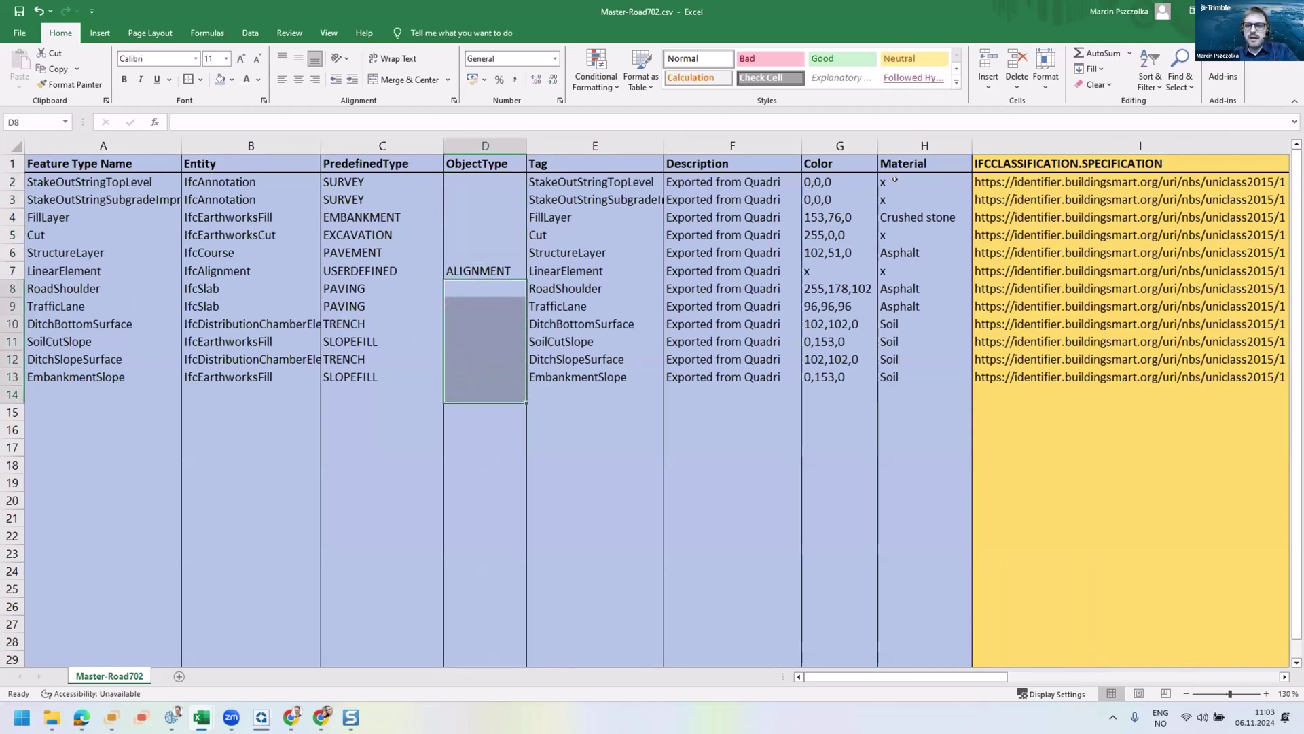
# Step: Clear the x placeholders from the Material cells of both StakeOutString rows, LinearElement and Cut, and from the LinearElement Color cell
pyautogui.moveTo(895, 180); pyautogui.dragTo(898, 198)
pyautogui.press('Delete')
pyautogui.click(894, 269)
pyautogui.press('Delete')
pyautogui.click(894, 233)
pyautogui.press('Delete')
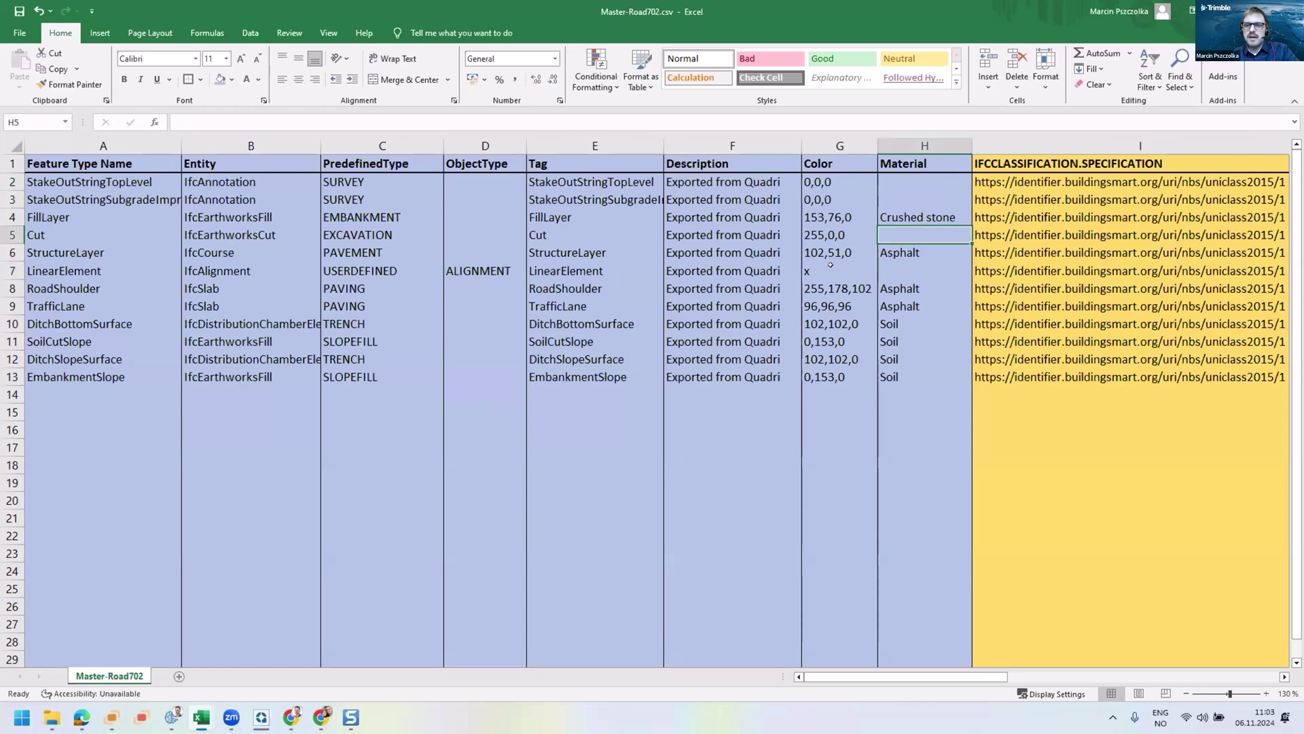
pyautogui.click(831, 266)
pyautogui.press('Delete')
pyautogui.moveTo(492, 177); pyautogui.dragTo(522, 252)
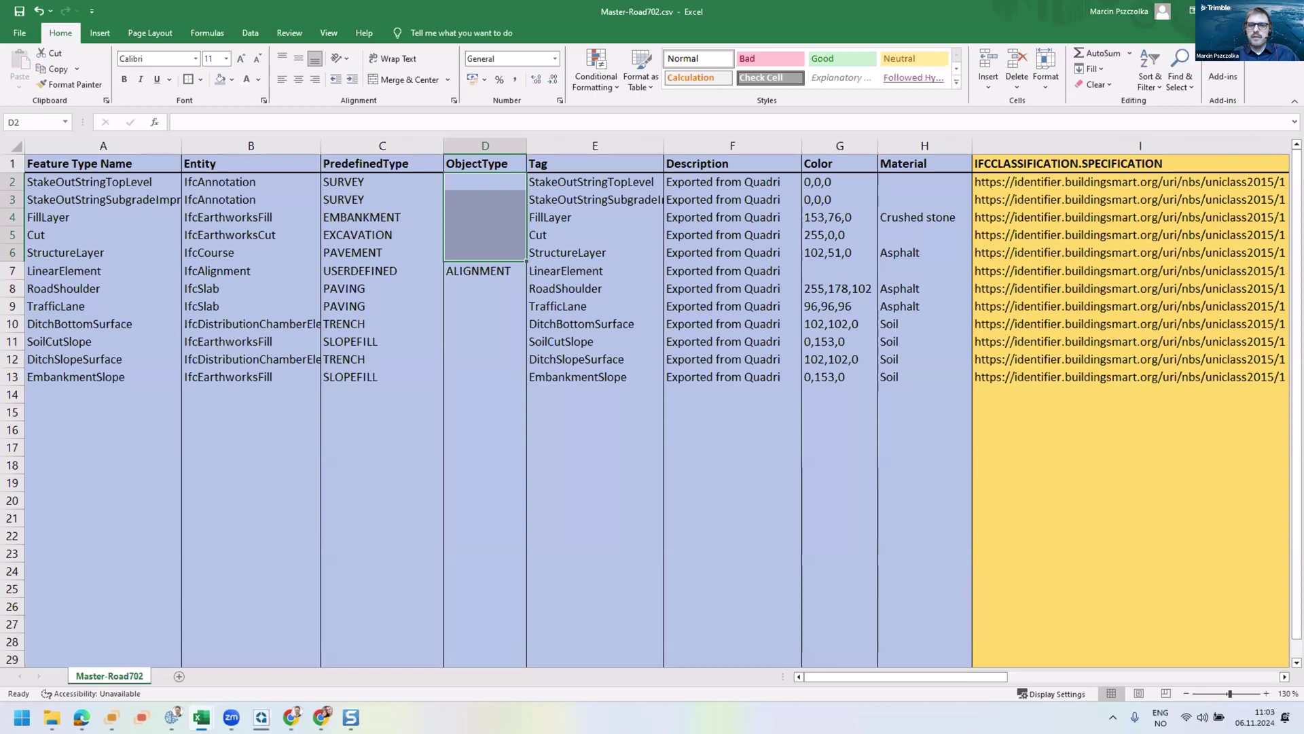
# Step: Save a copy of the spreadsheet in the SpreedSheet folder as Master-Road702-without.csv in CSV UTF-8 format
pyautogui.click(18, 32)
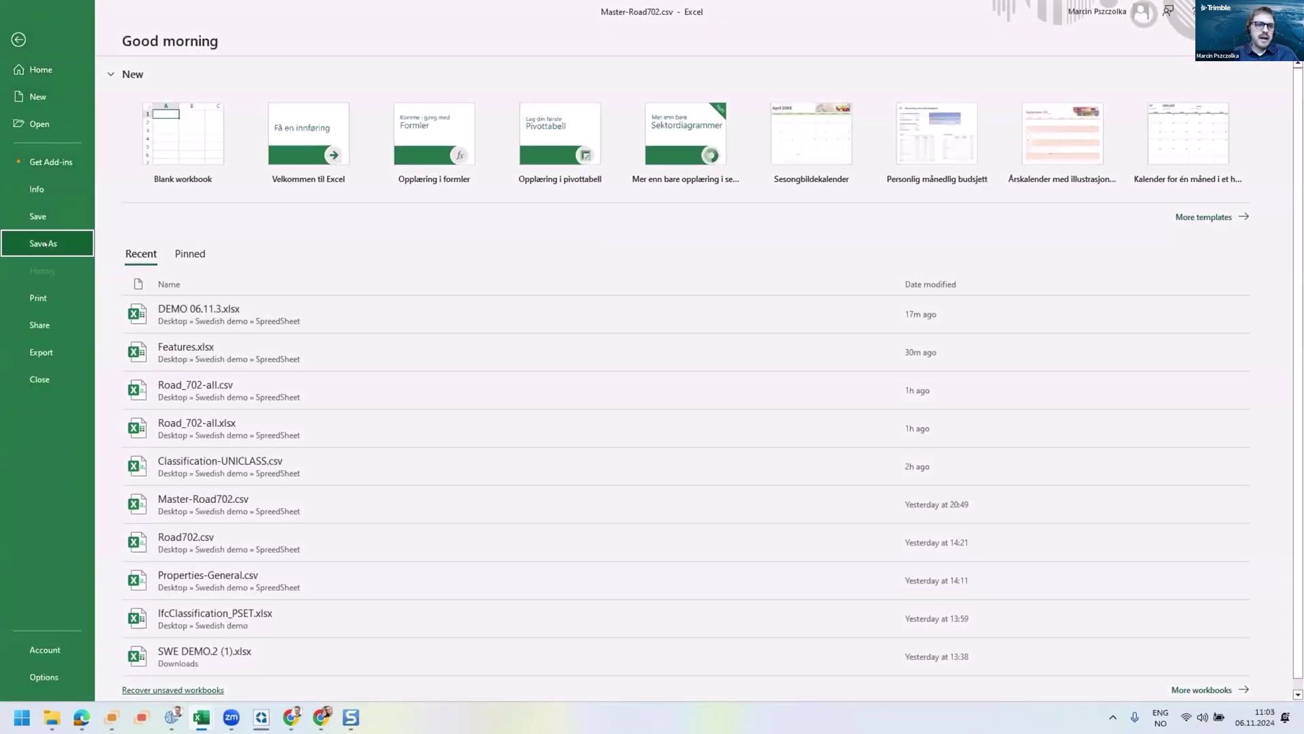
pyautogui.click(44, 243)
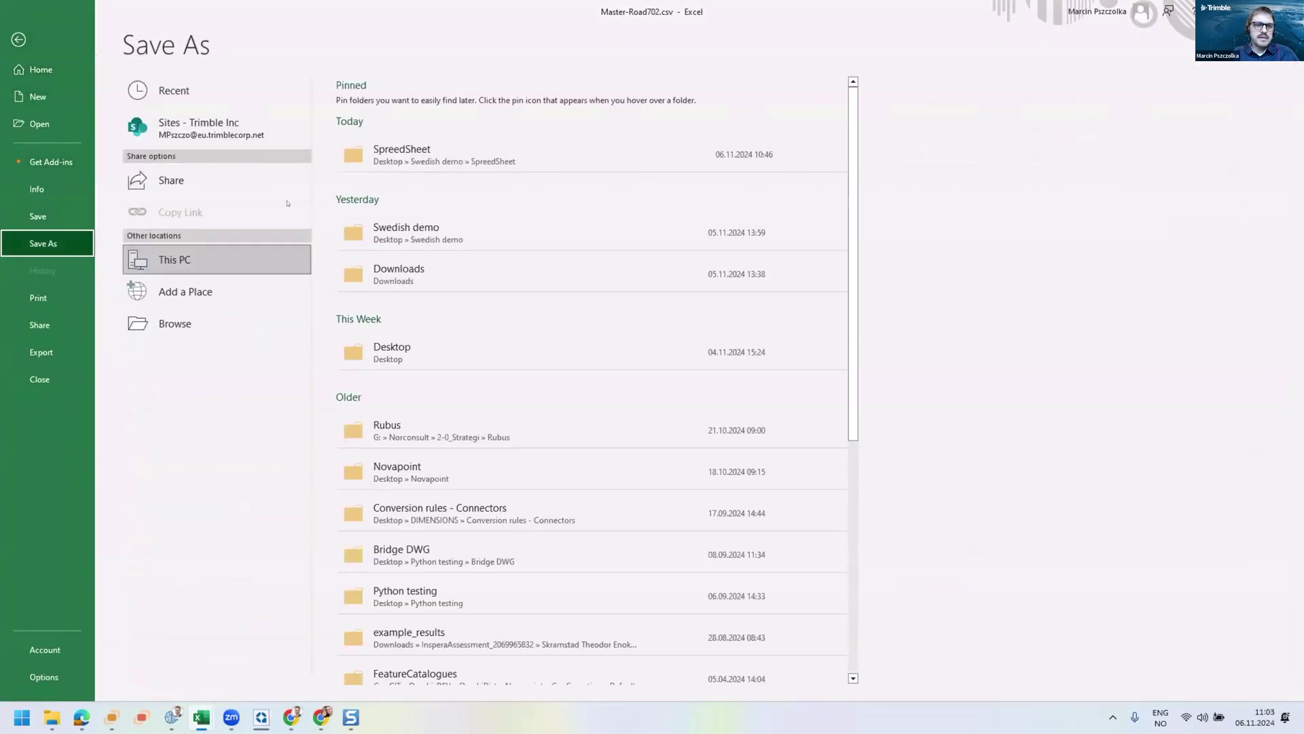
pyautogui.click(385, 148)
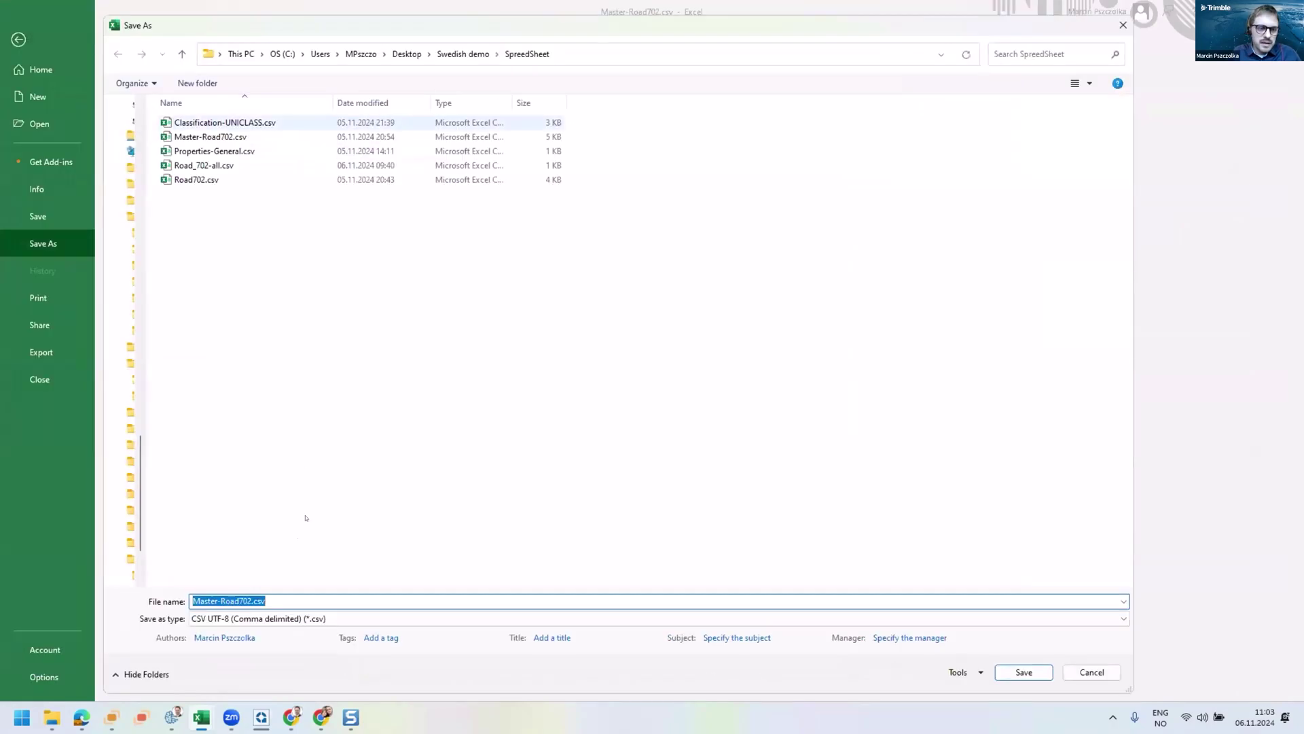
pyautogui.click(257, 601)
pyautogui.click(252, 600)
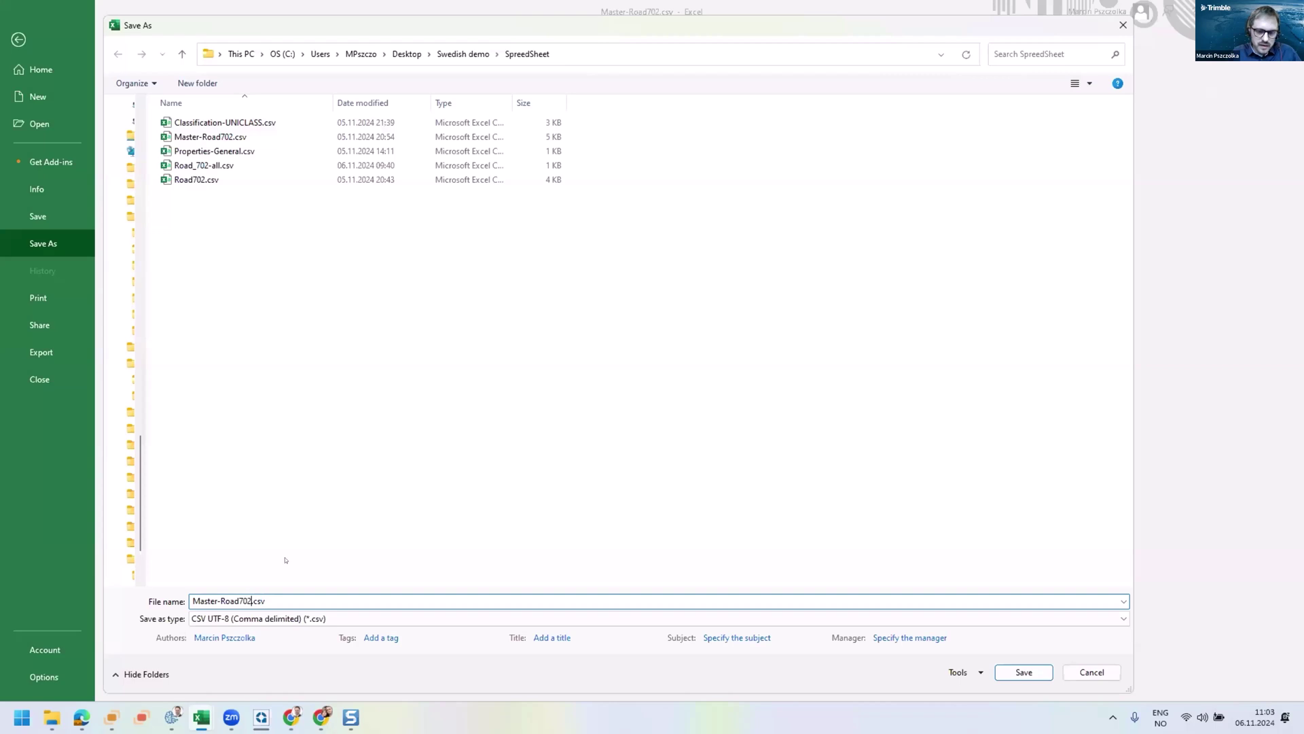
pyautogui.write('-without')
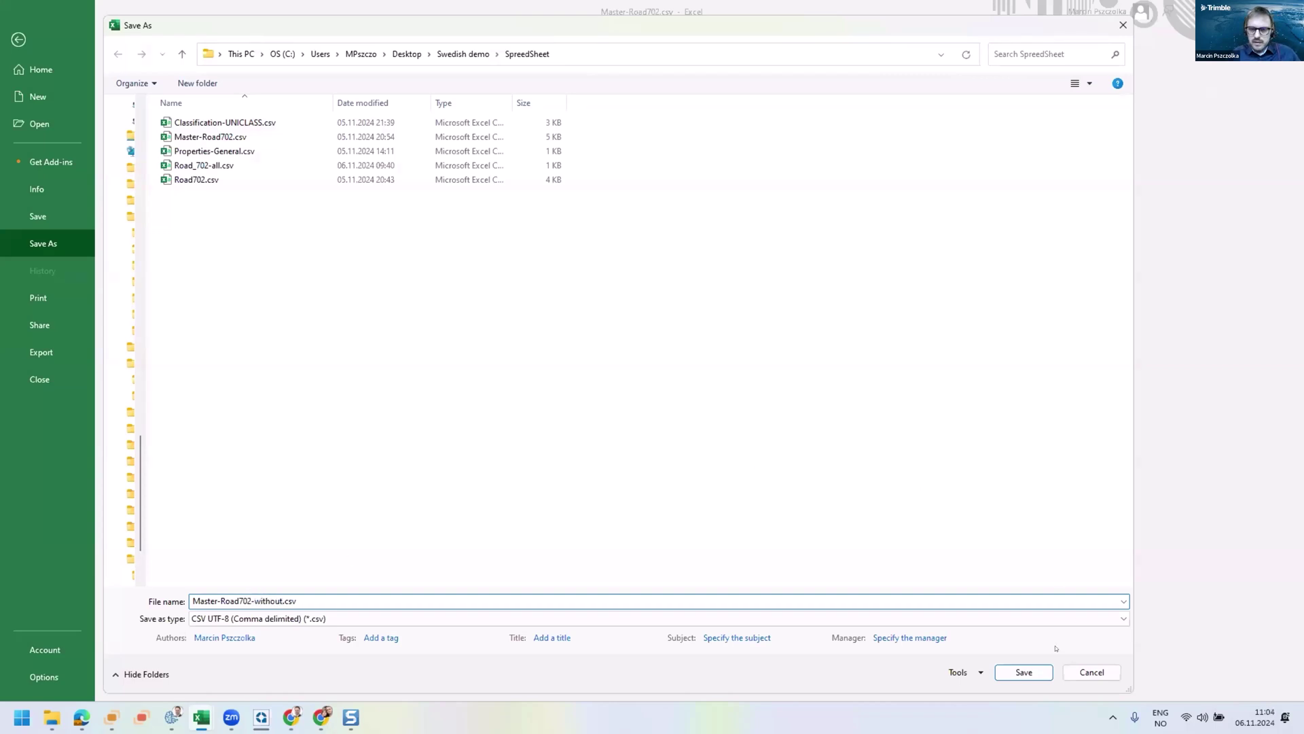
pyautogui.click(1034, 673)
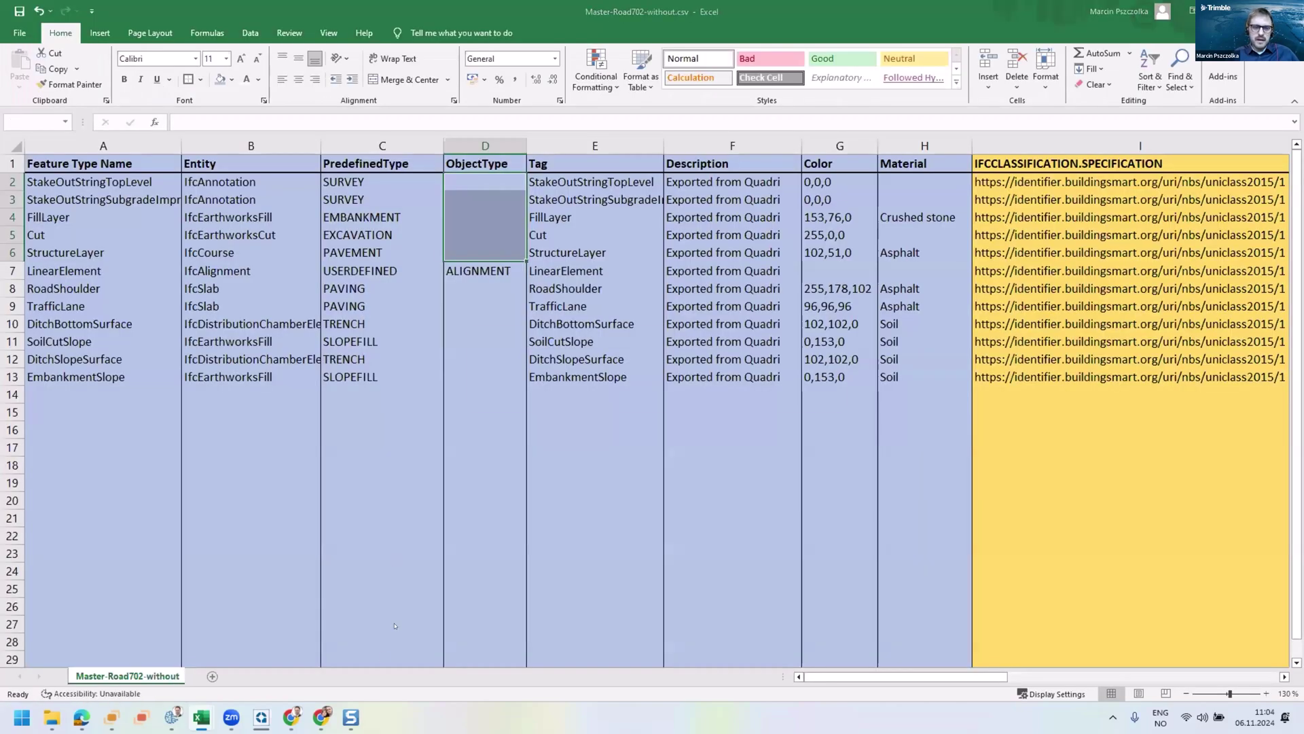
pyautogui.click(610, 397)
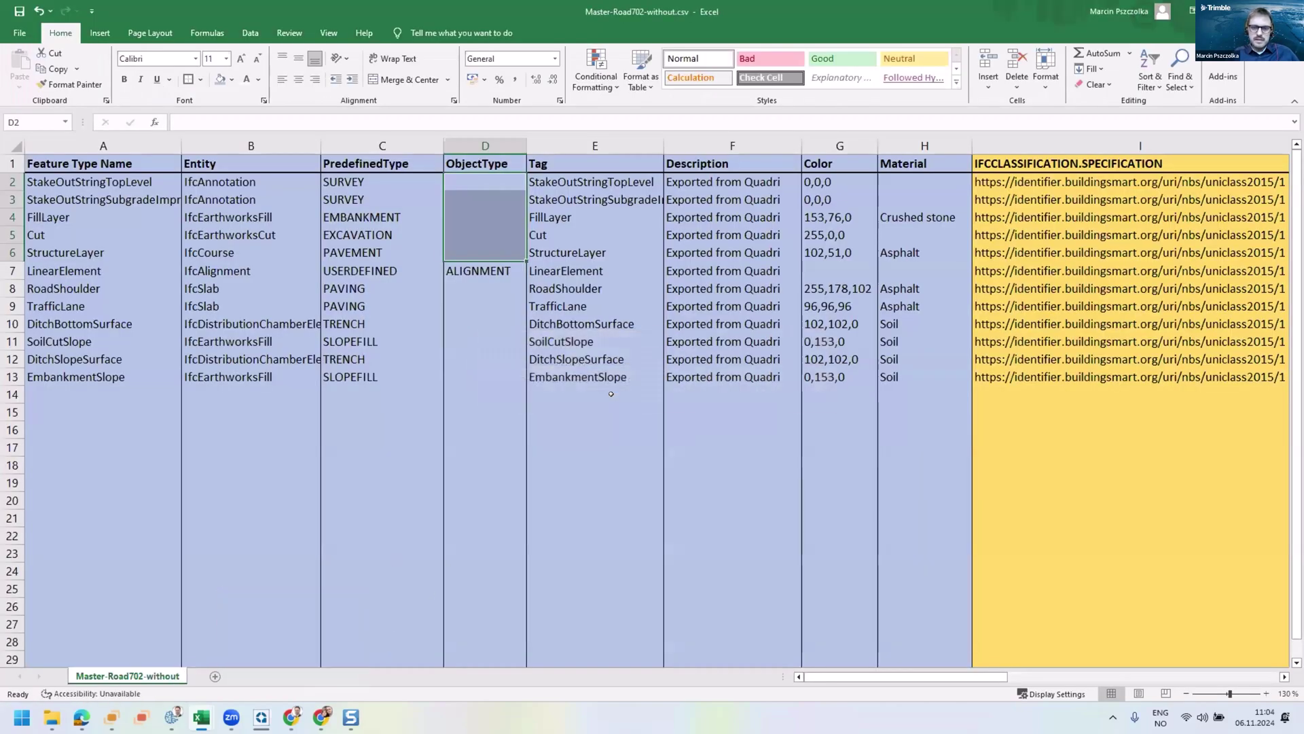
# Step: Switch back to Quadri, load Master-Road702-without.csv as the import file and continue to the geometry mapping
pyautogui.click(263, 716)
pyautogui.click(484, 219)
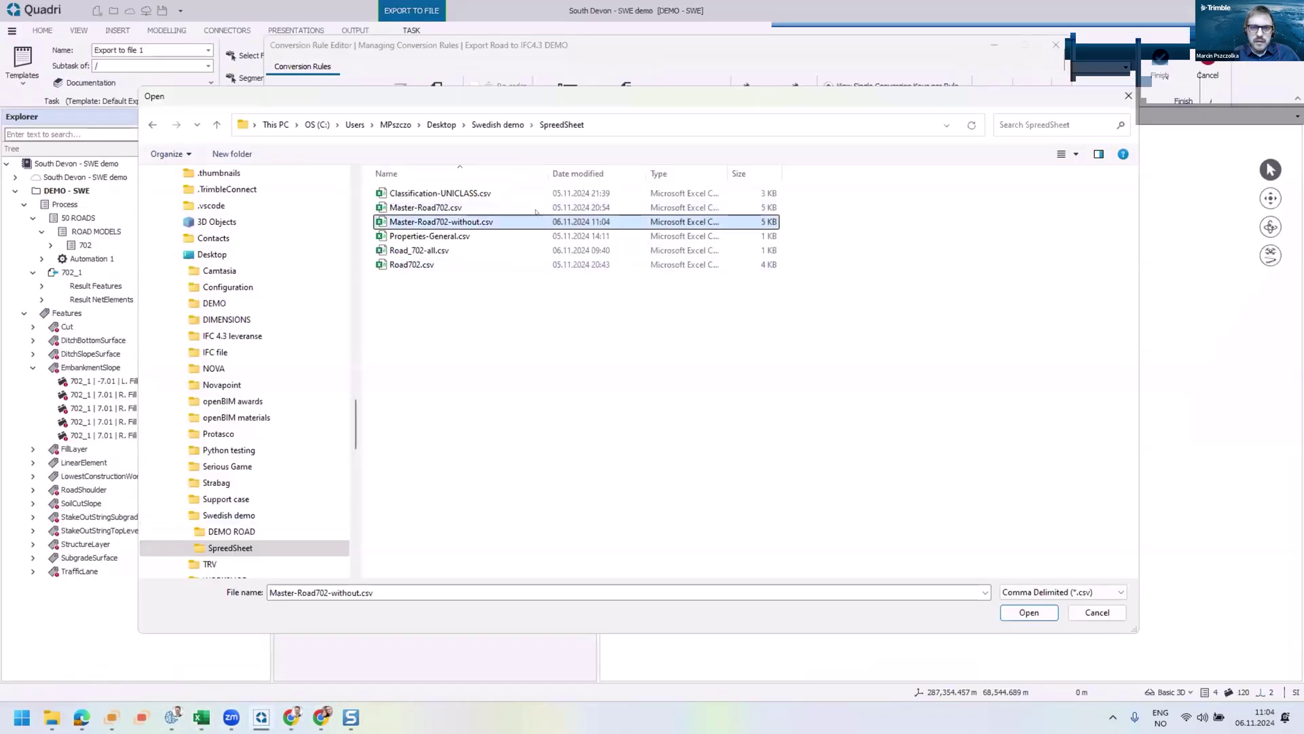
pyautogui.click(1028, 609)
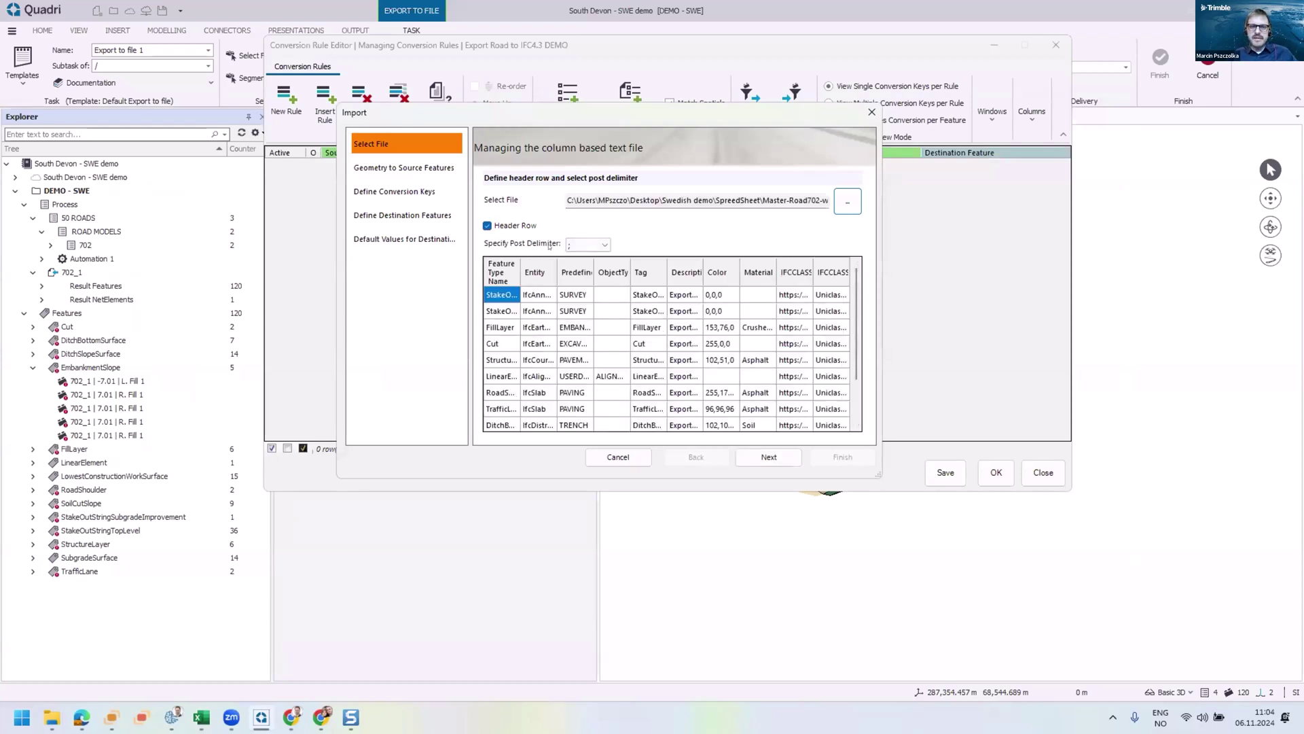
pyautogui.click(769, 457)
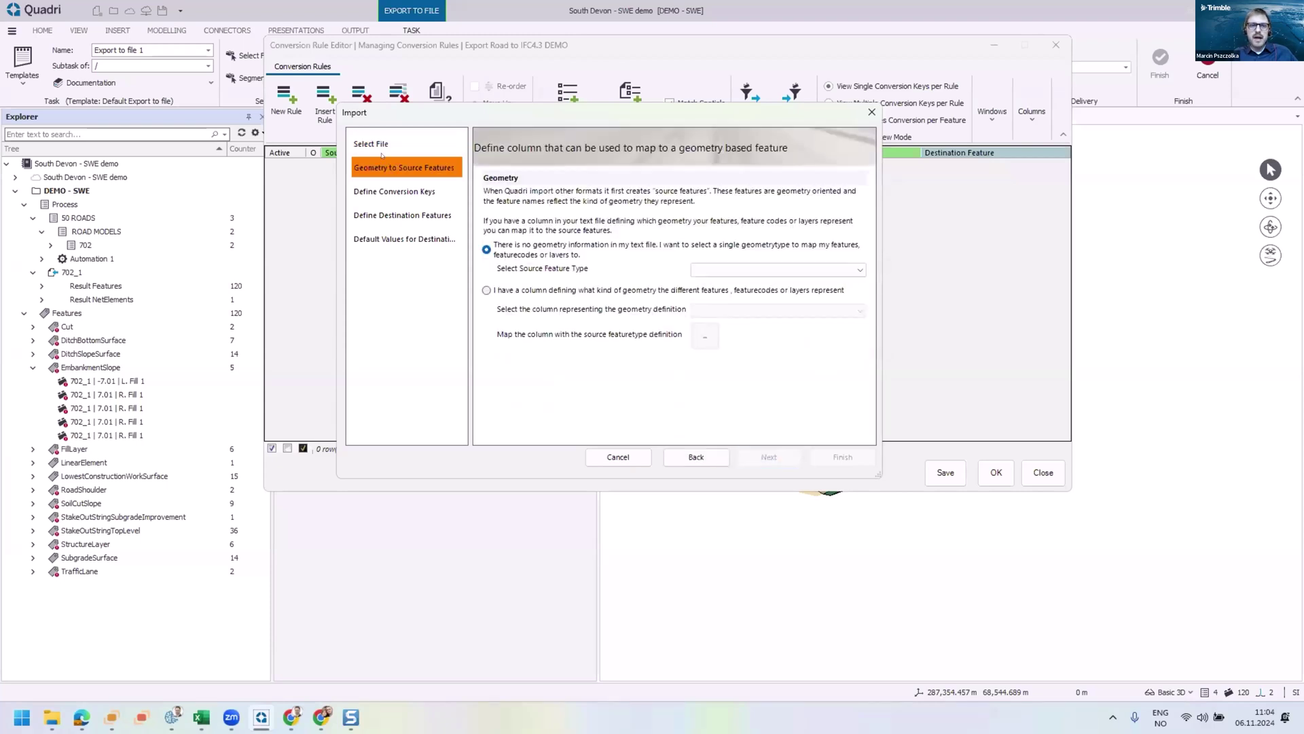
# Step: Define the source geometry from a column in the file, using Feature Type Name as the geometry definition
pyautogui.click(762, 265)
pyautogui.click(610, 290)
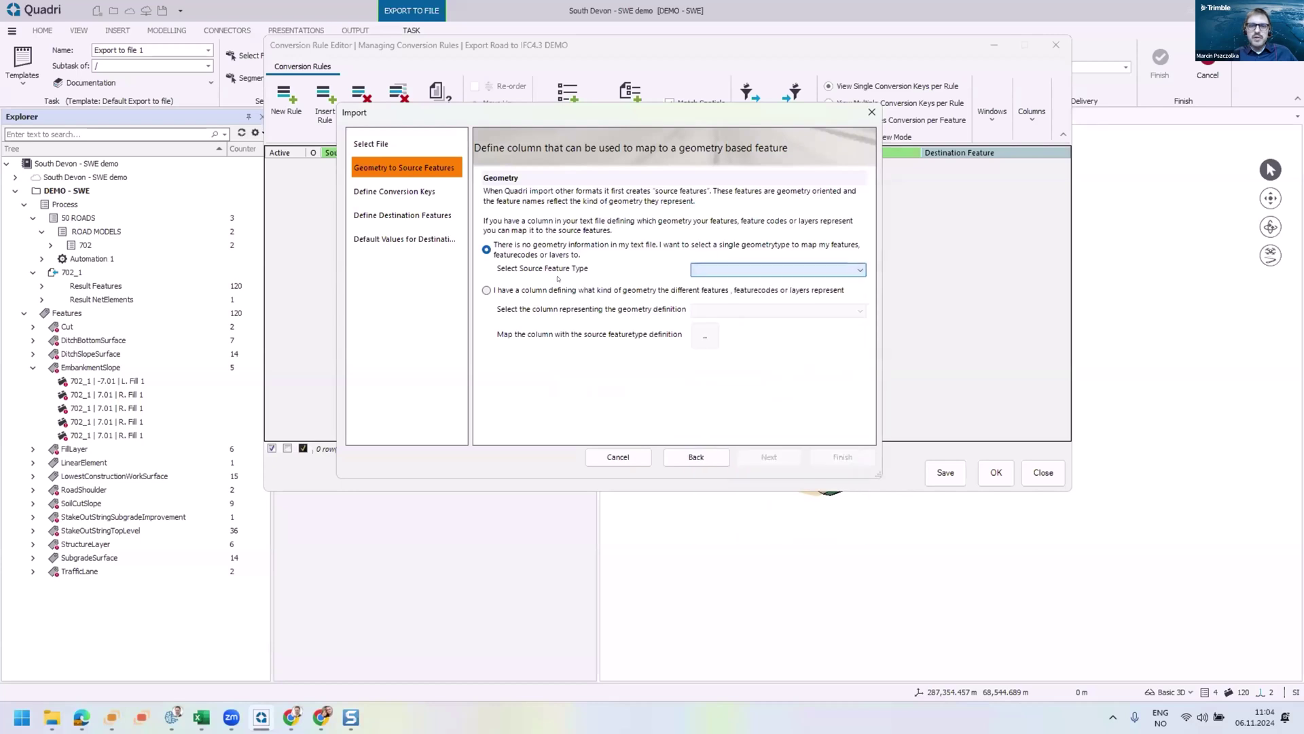
pyautogui.click(610, 290)
pyautogui.click(748, 310)
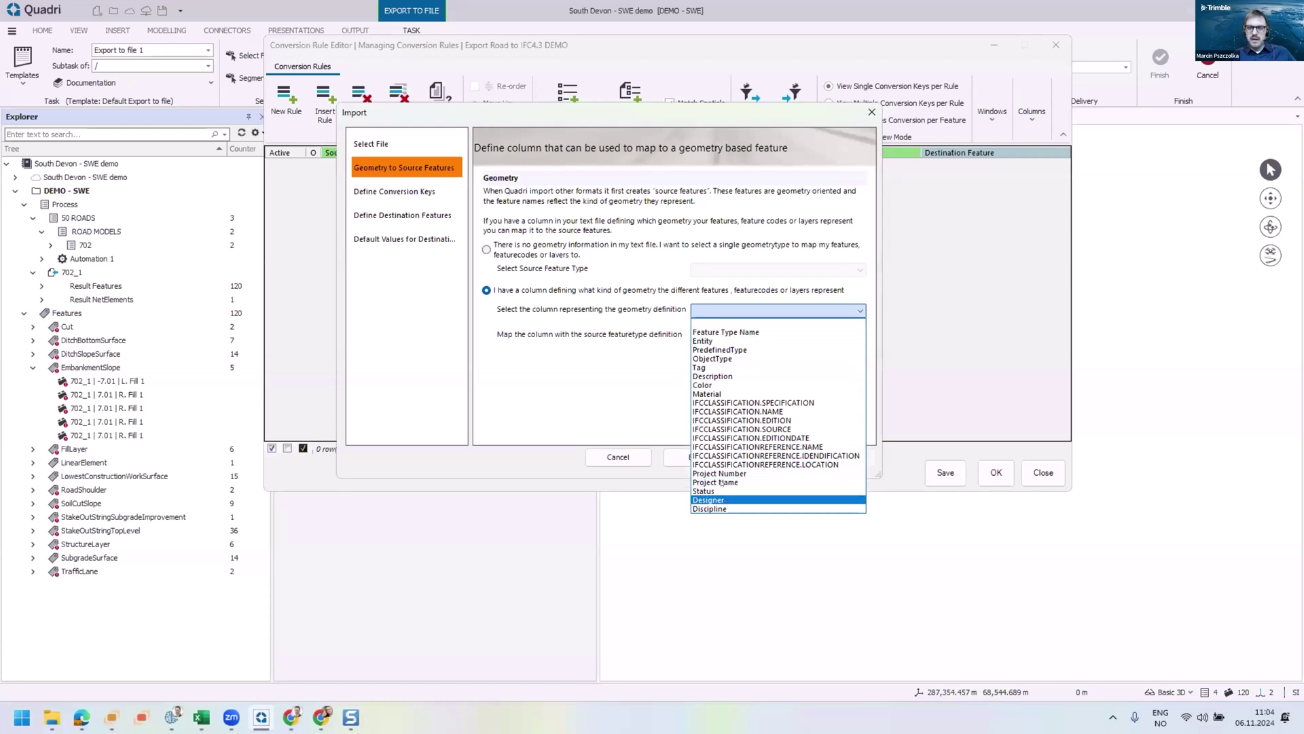
pyautogui.click(755, 333)
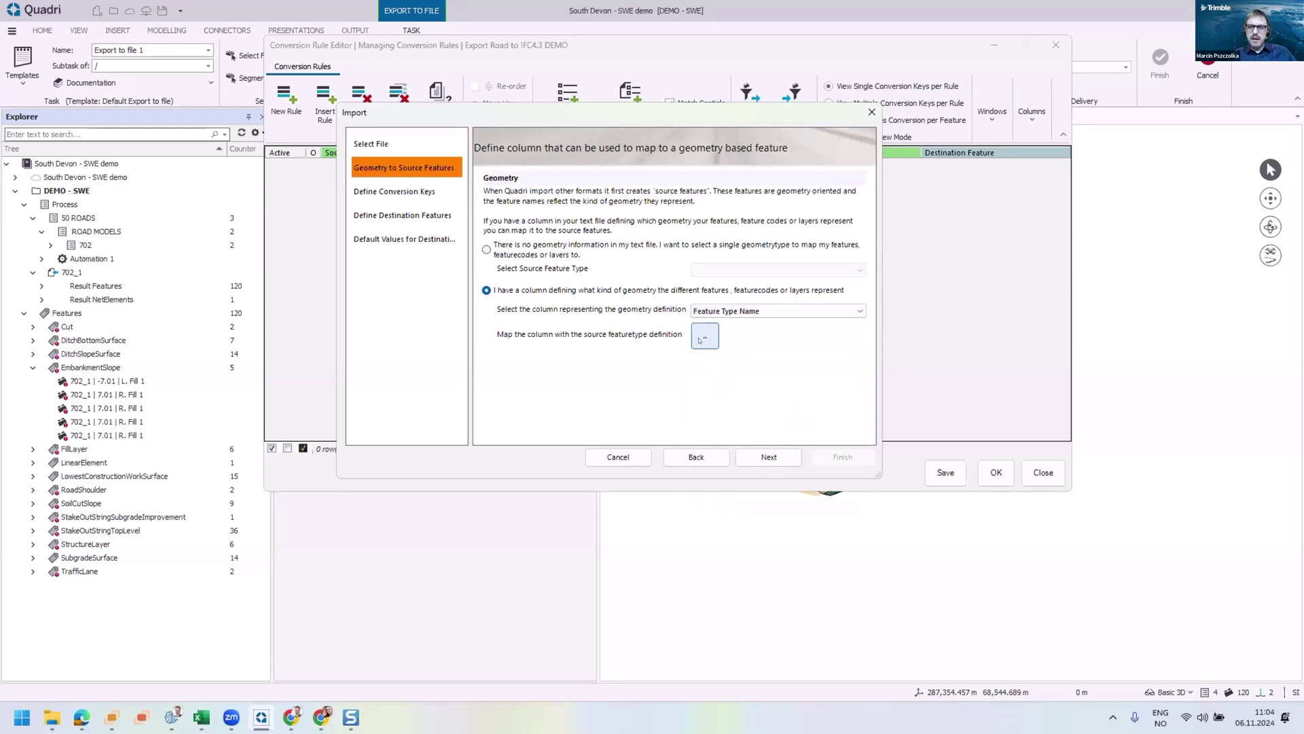
# Step: Automatically match the Feature Type Name values to source feature types and review the resulting mapping
pyautogui.click(707, 334)
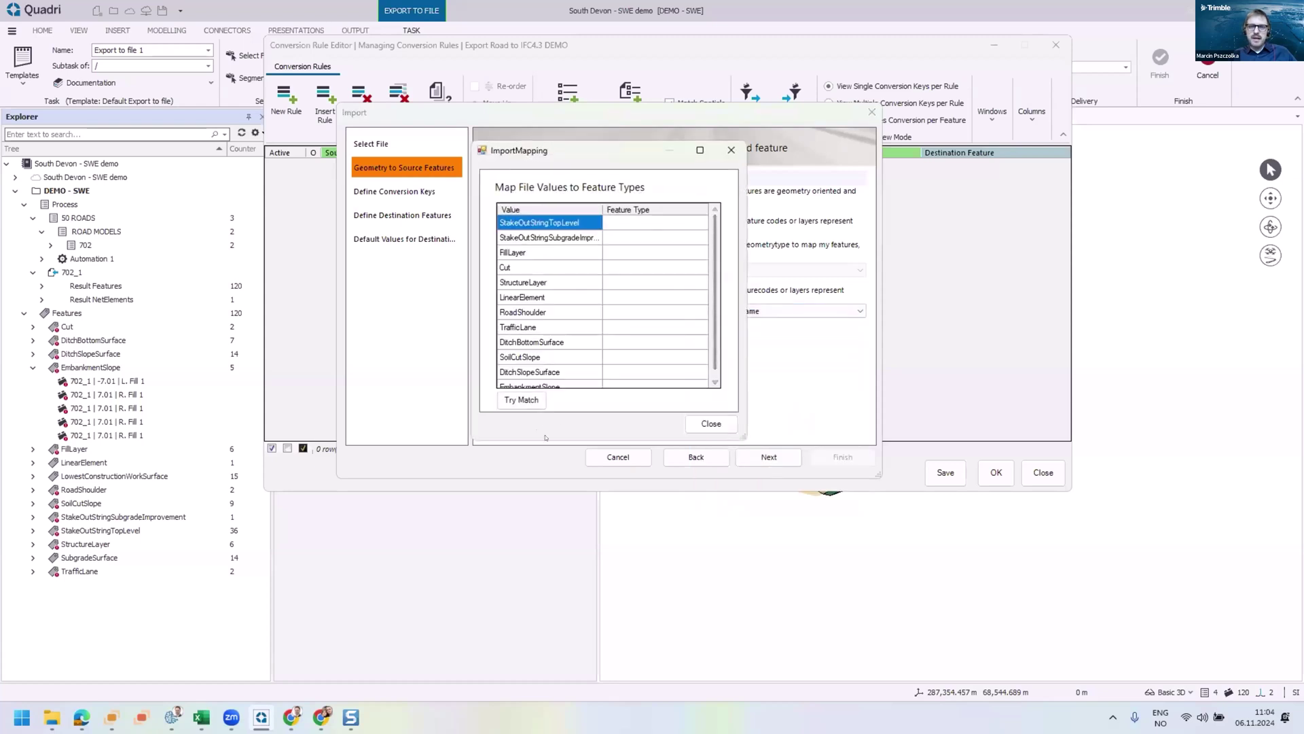
pyautogui.click(521, 400)
pyautogui.moveTo(715, 248); pyautogui.dragTo(715, 271)
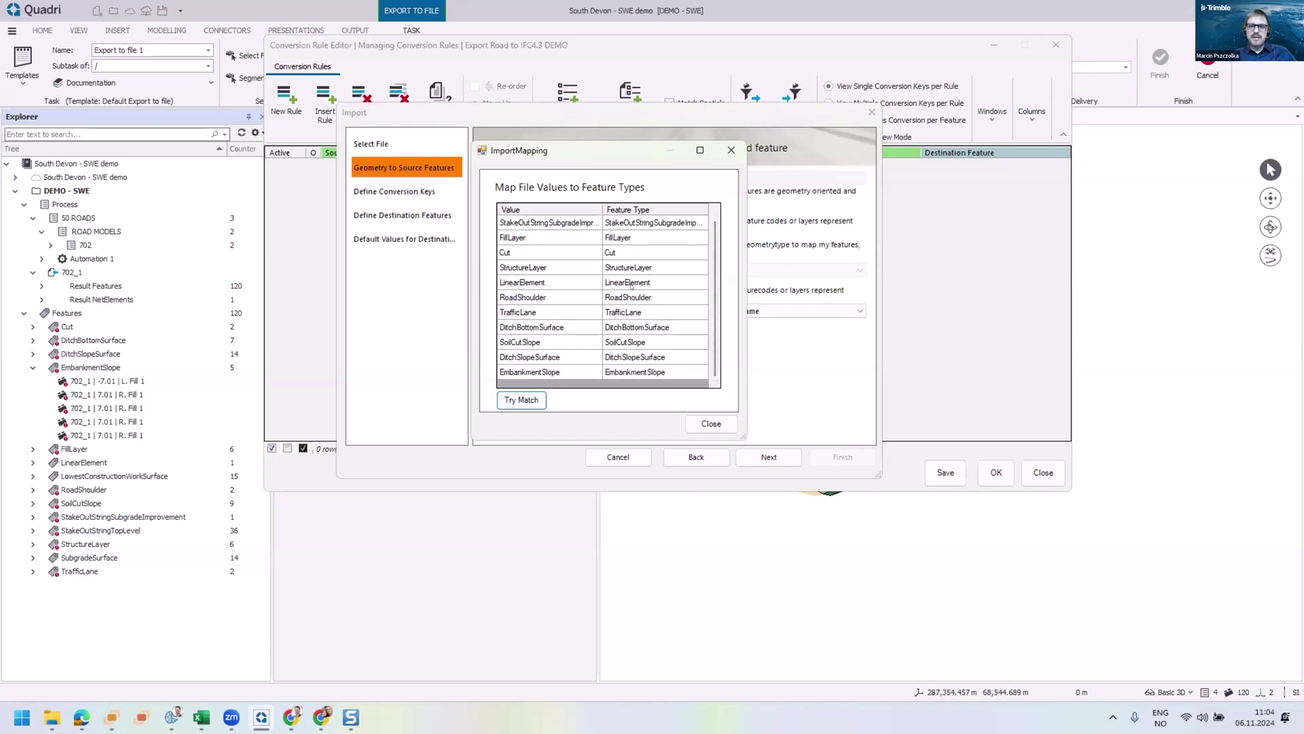
pyautogui.scroll(1, 655, 202)
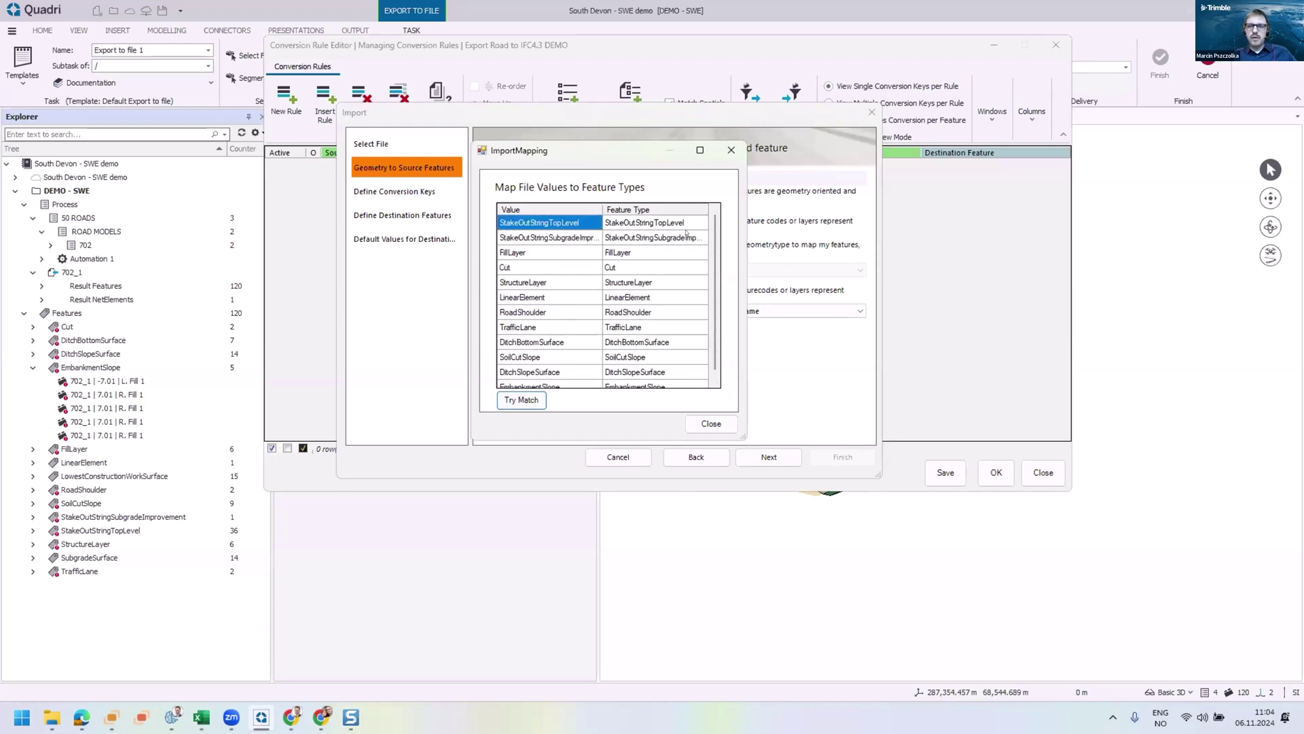
# Step: Close the feature type mapping, leave the conversion keys undefined, and map all definitions to the single destination feature type IfcObject
pyautogui.click(709, 422)
pyautogui.click(769, 457)
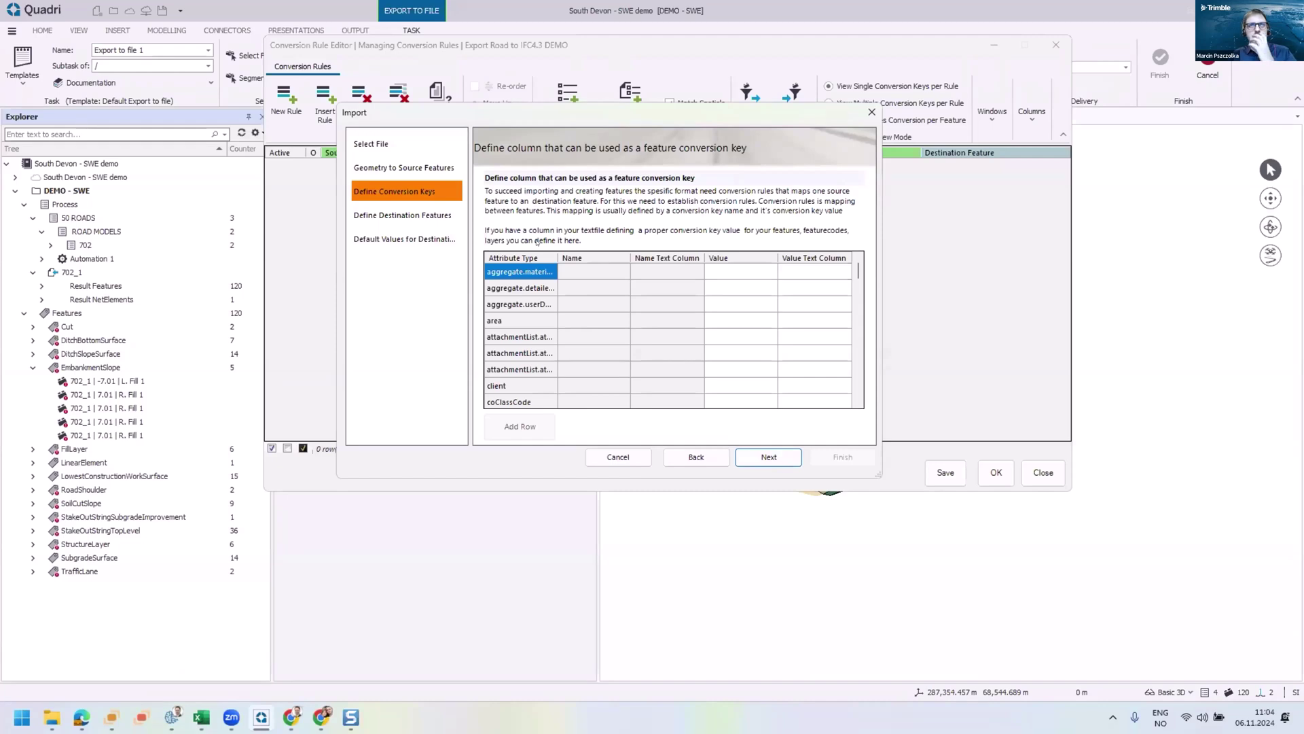
pyautogui.click(771, 458)
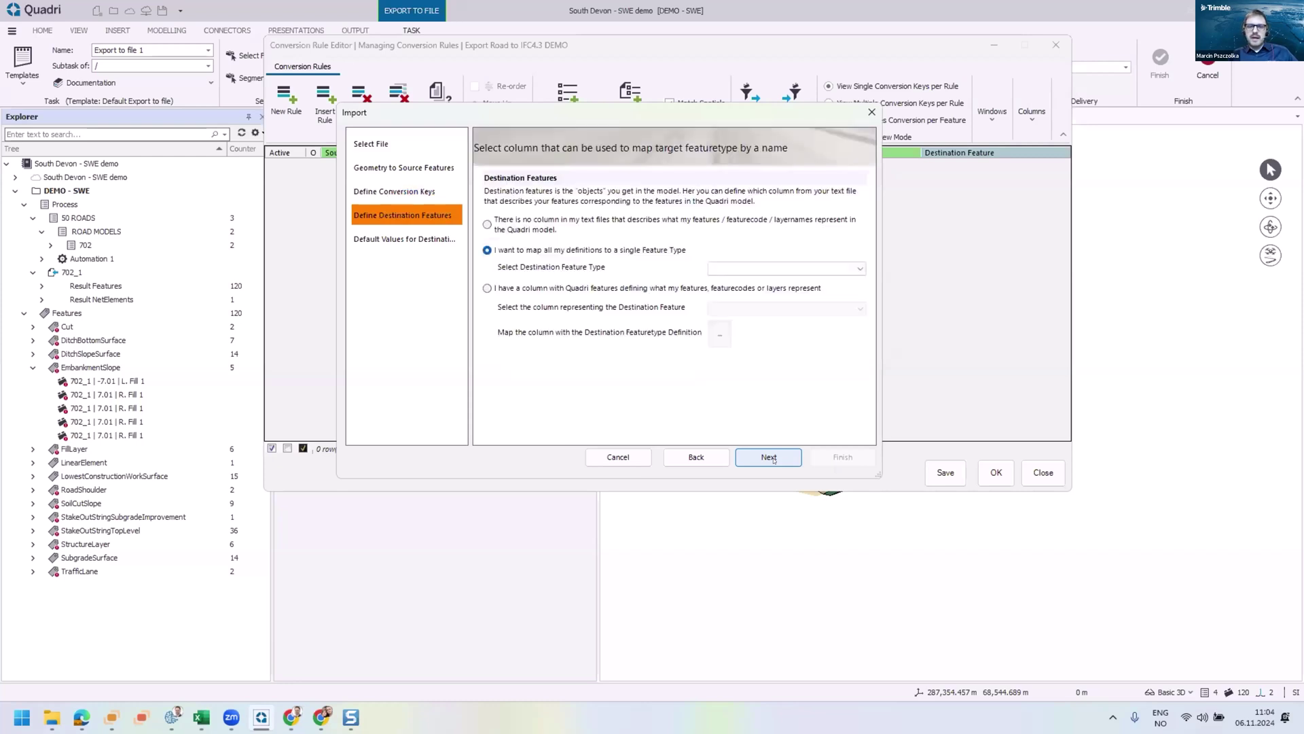
pyautogui.click(762, 268)
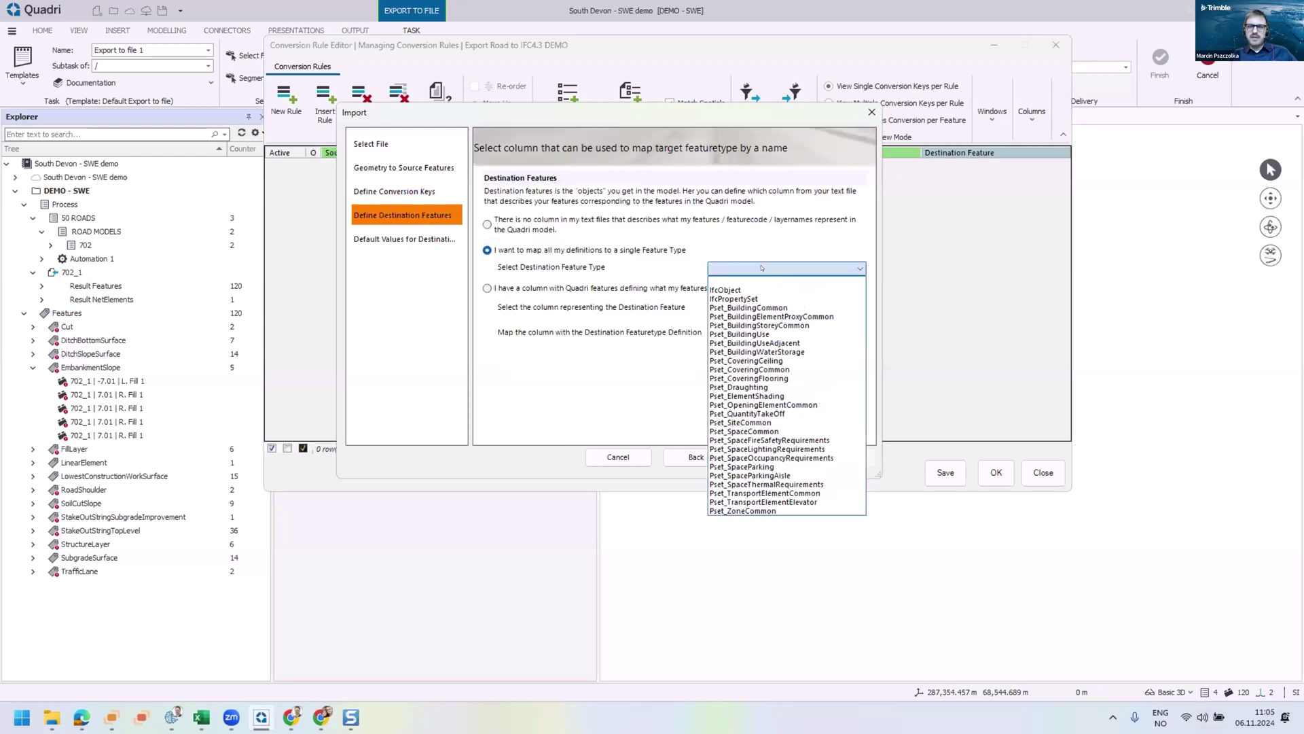
pyautogui.click(730, 290)
pyautogui.click(770, 457)
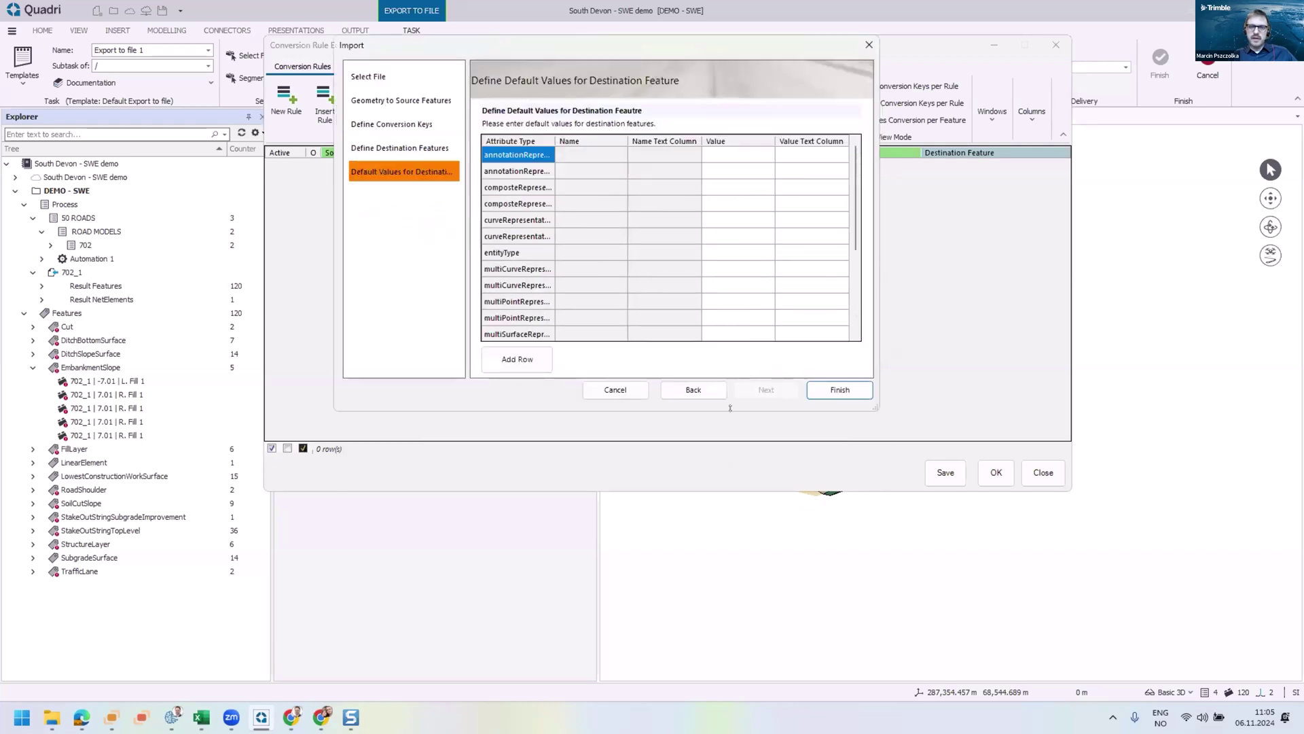
# Step: Name the existing nameValuePairList attribute PredefinedType and take its value from the PredefinedType column of the file
pyautogui.moveTo(731, 408); pyautogui.dragTo(731, 602)
pyautogui.click(591, 366)
pyautogui.write('Prede')
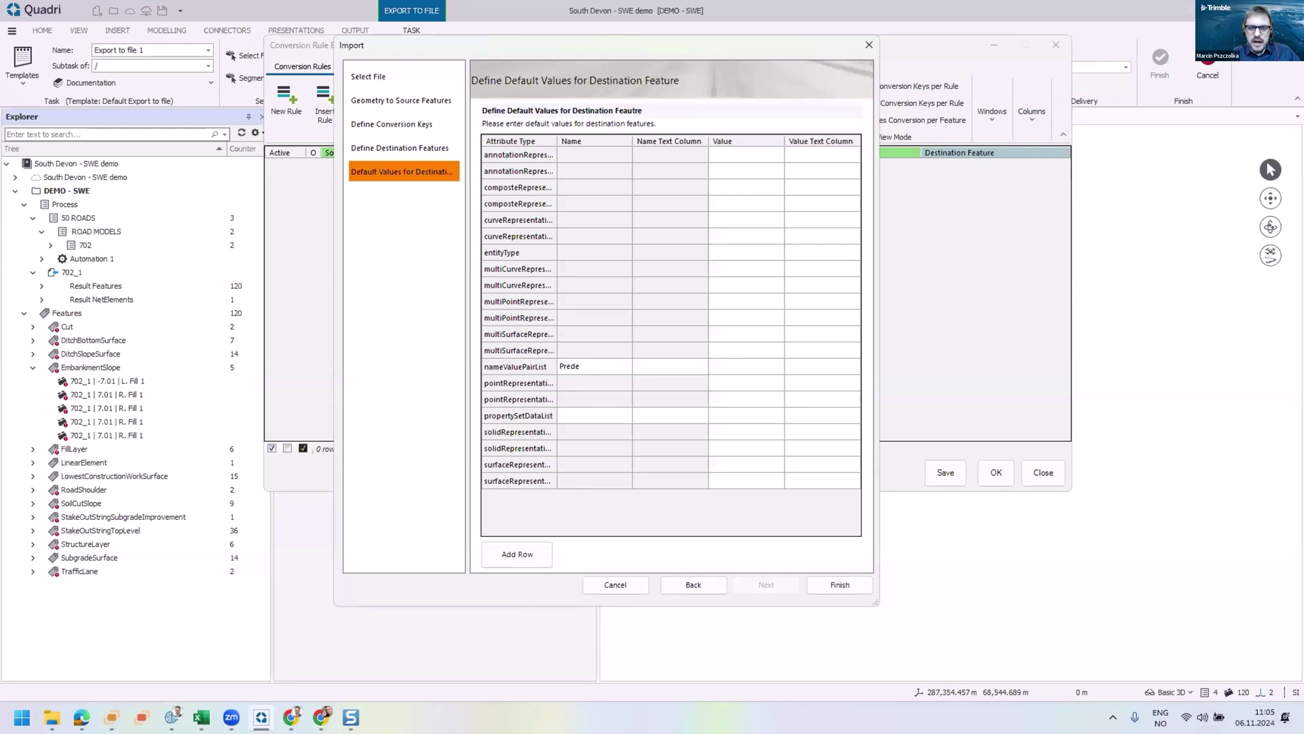
pyautogui.write('finedType')
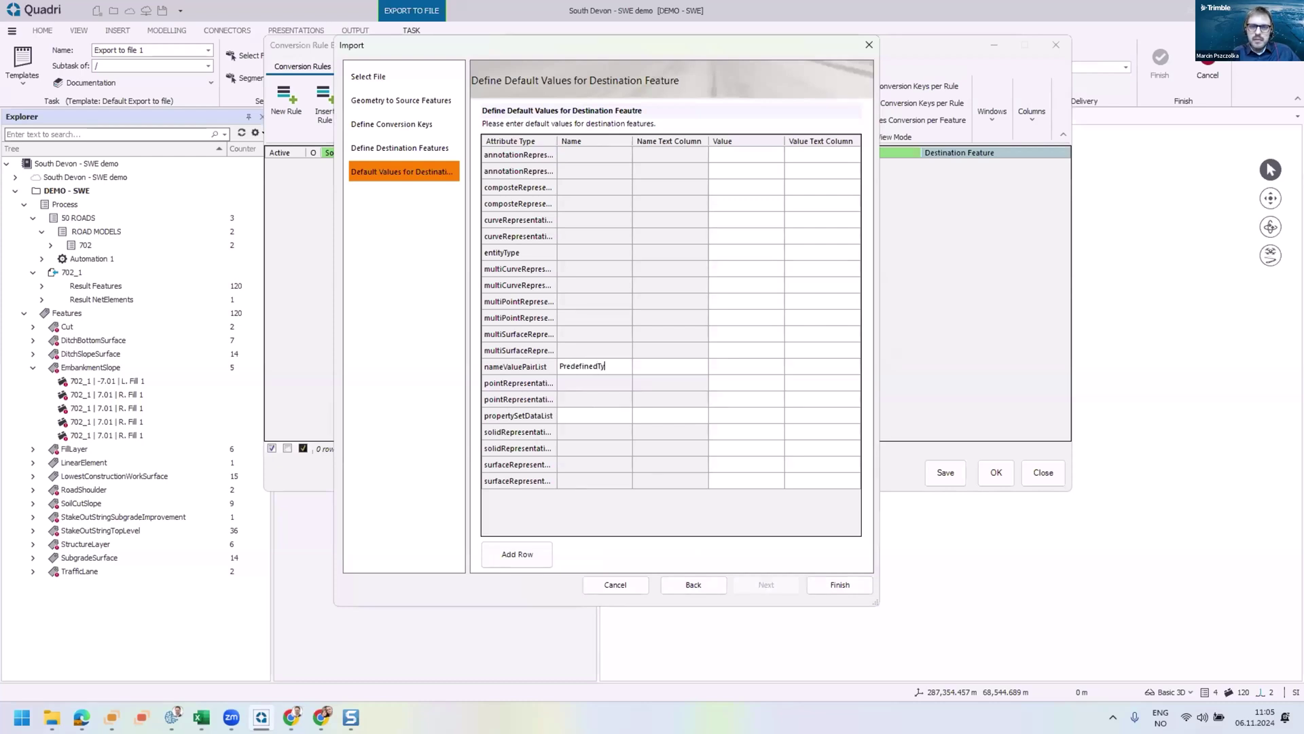
pyautogui.click(799, 366)
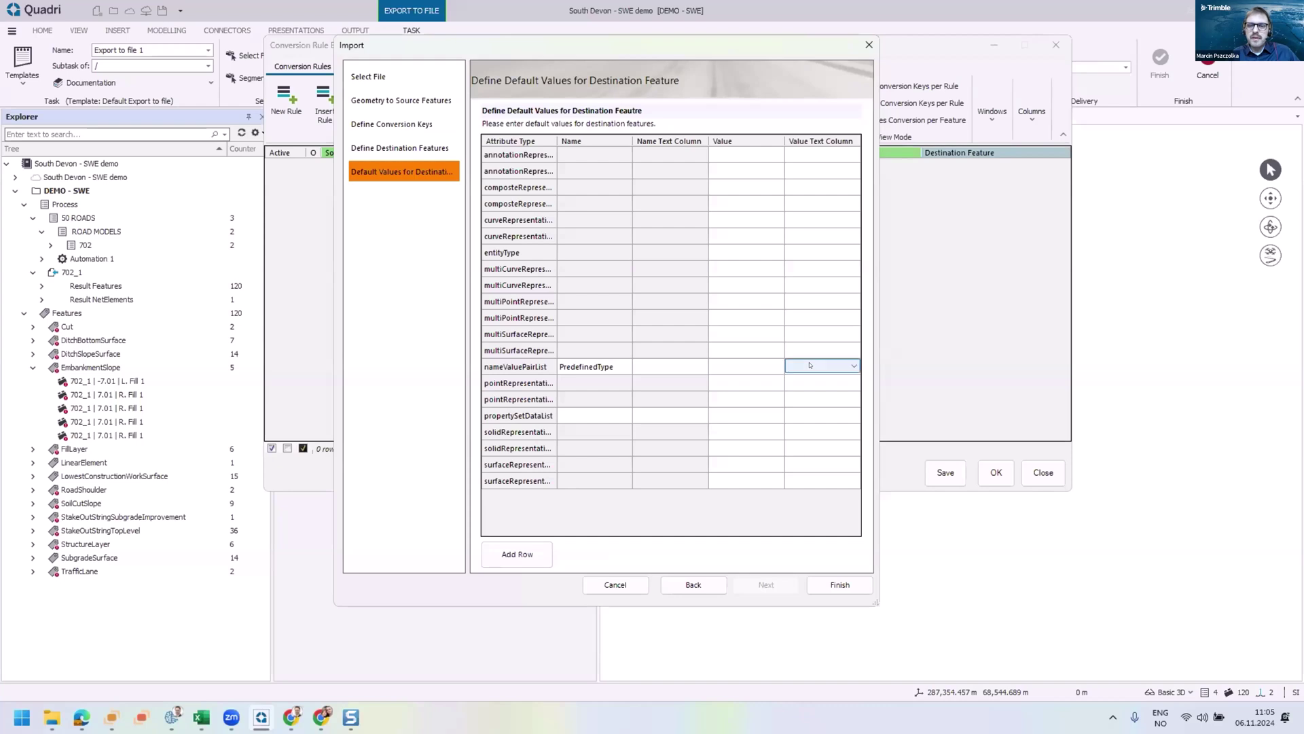
pyautogui.click(830, 405)
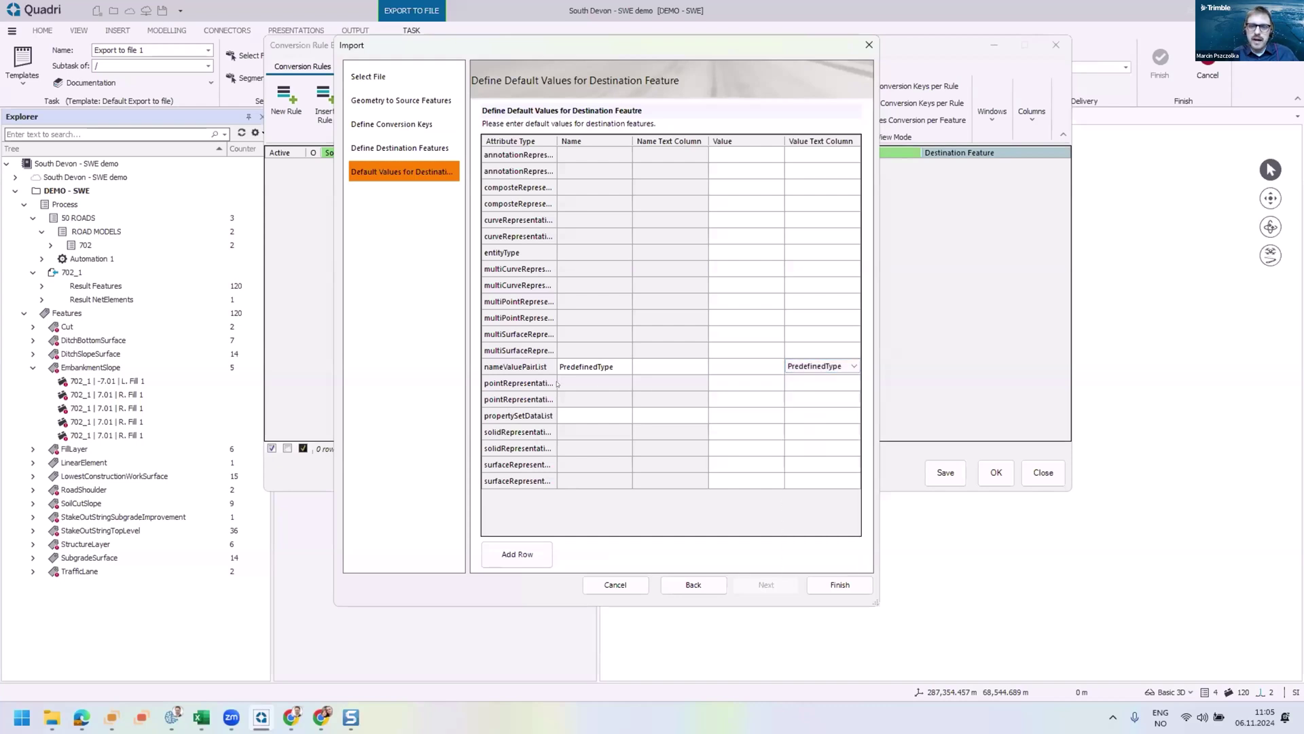
# Step: Add another nameValuePairList row named ObjectType that takes its value from the ObjectType column
pyautogui.click(514, 371)
pyautogui.click(517, 554)
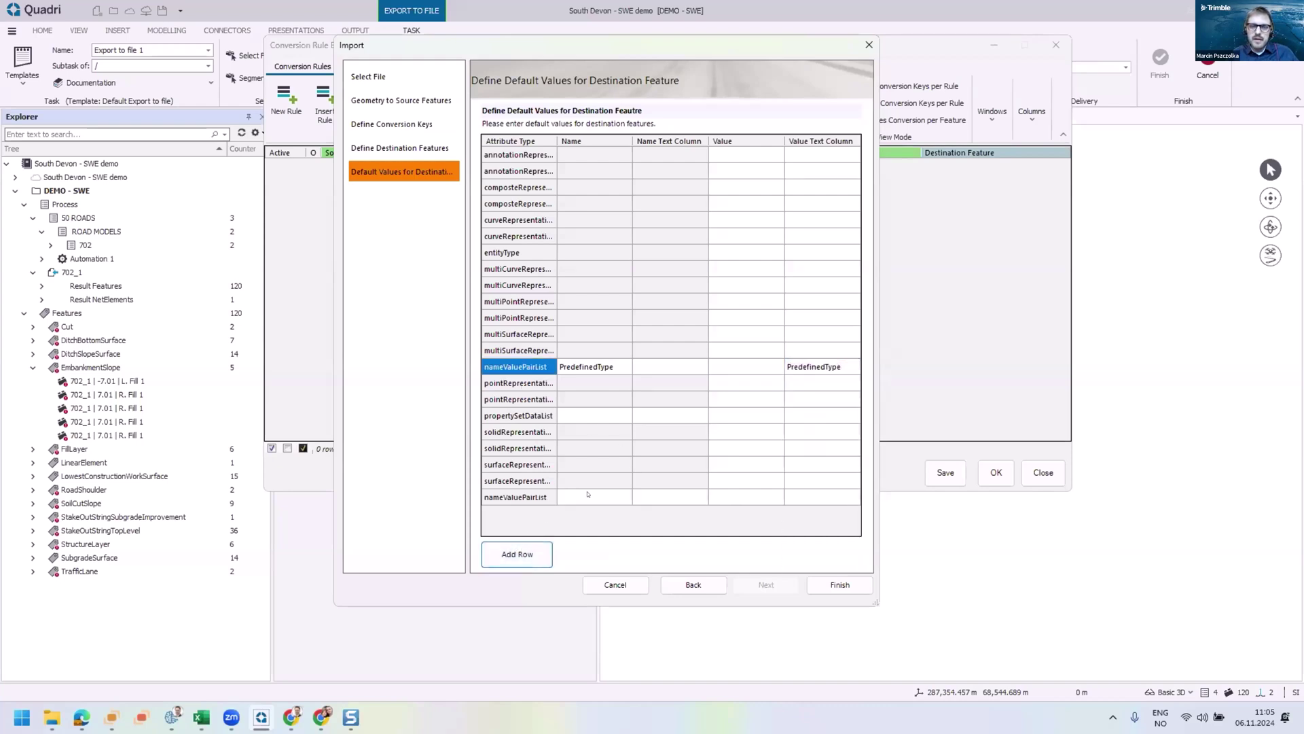
pyautogui.click(604, 496)
pyautogui.write('Obj')
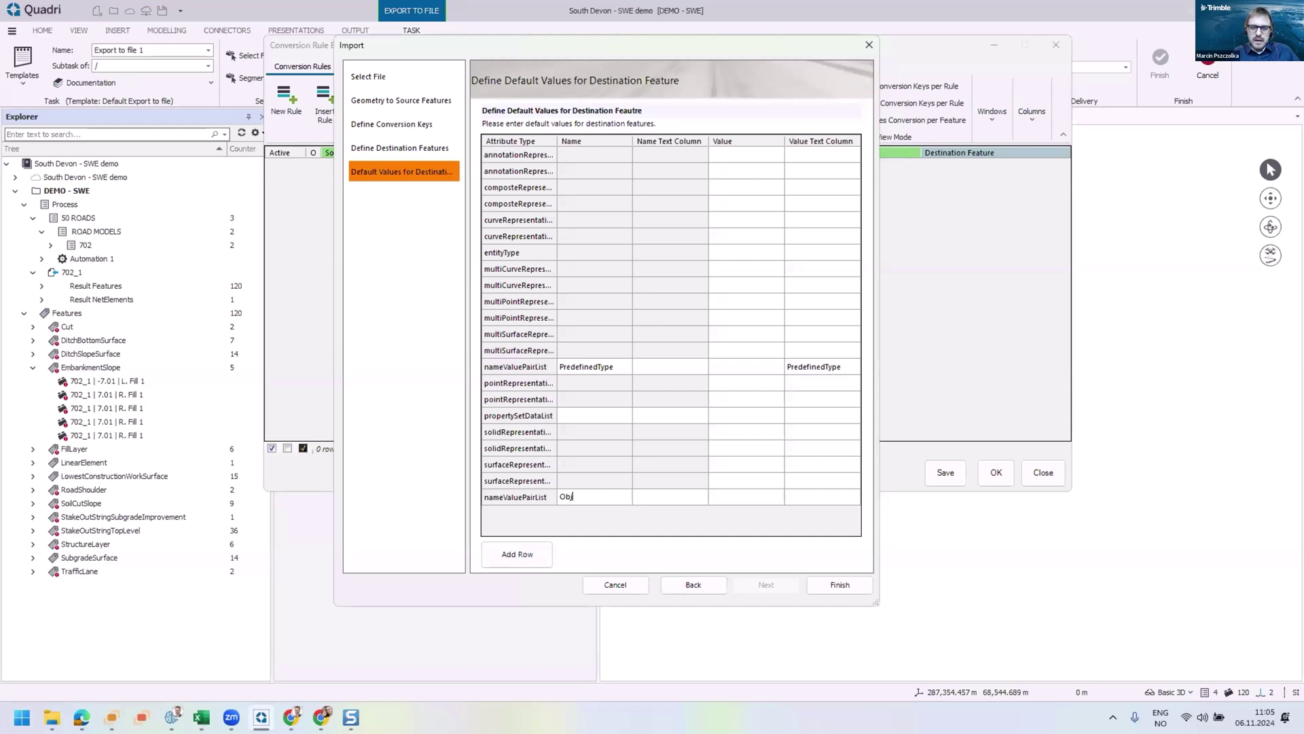
pyautogui.write('ectType')
pyautogui.click(802, 498)
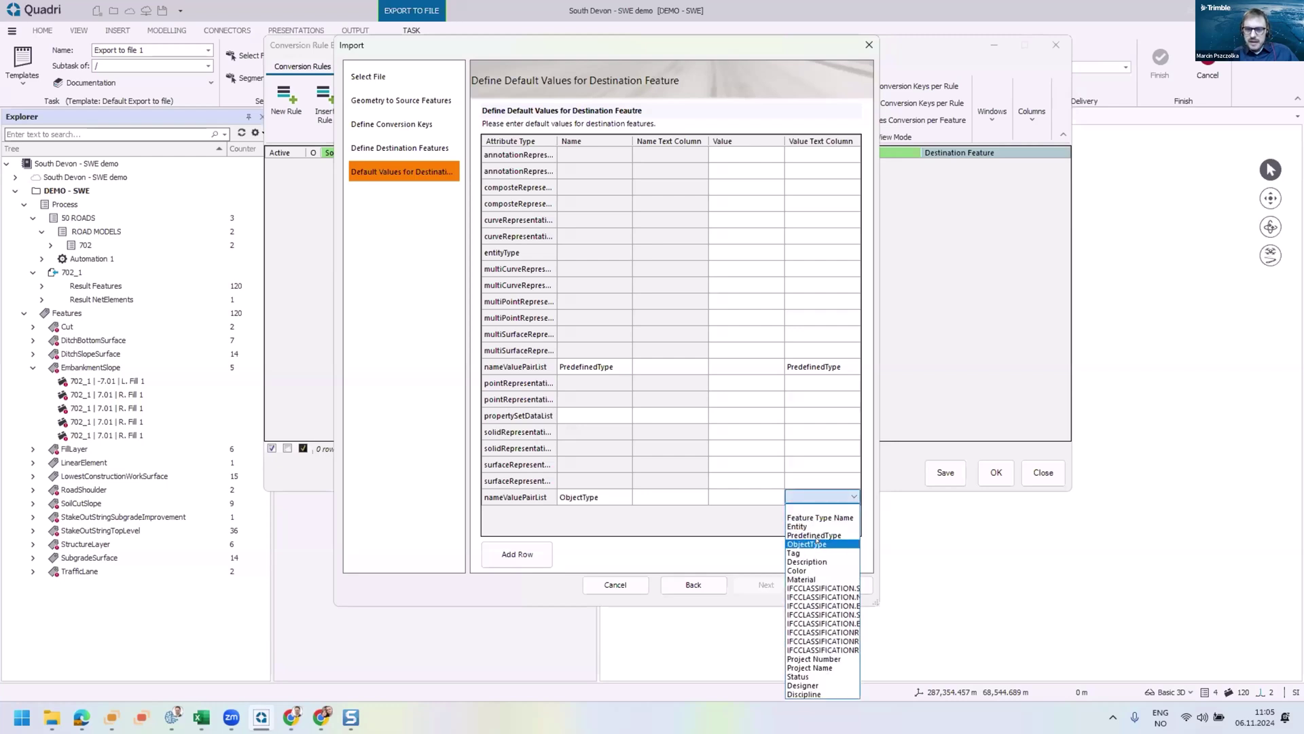
pyautogui.click(816, 543)
# Step: Add a nameValuePairList row named Tag that takes its value from the Tag column
pyautogui.click(515, 495)
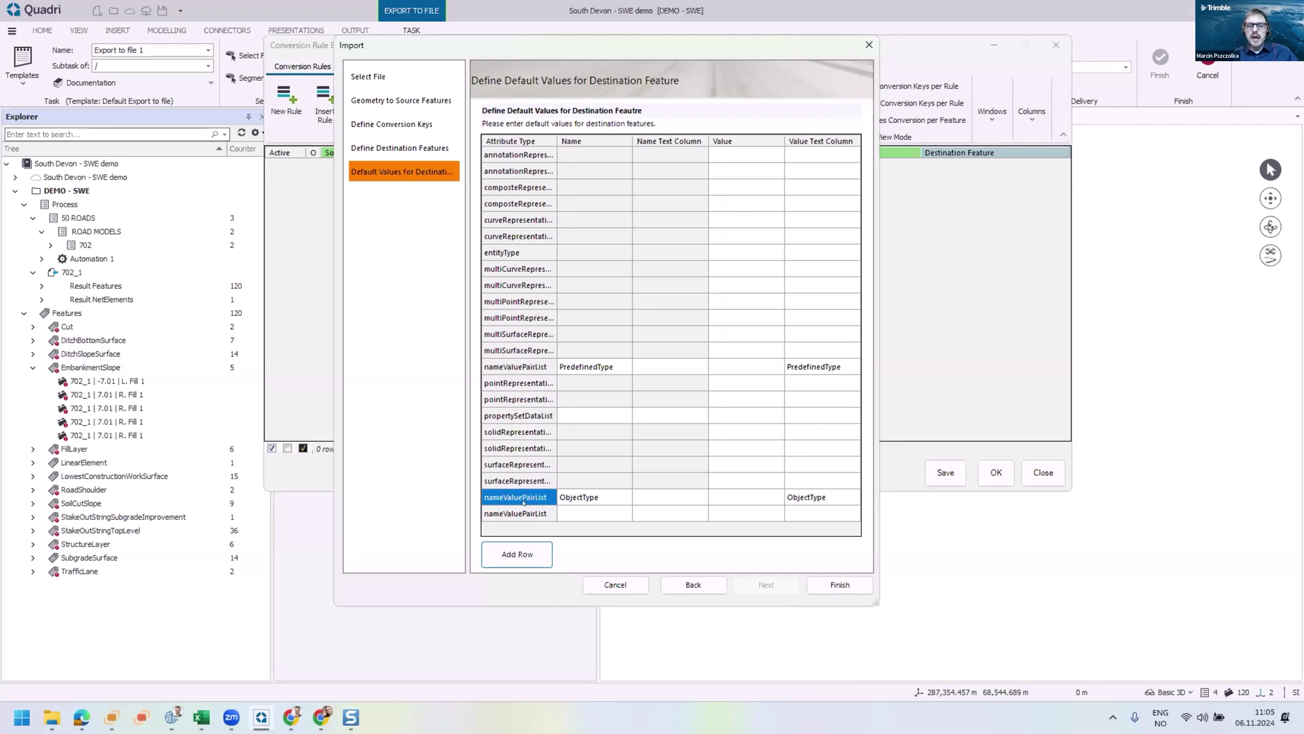
pyautogui.click(610, 508)
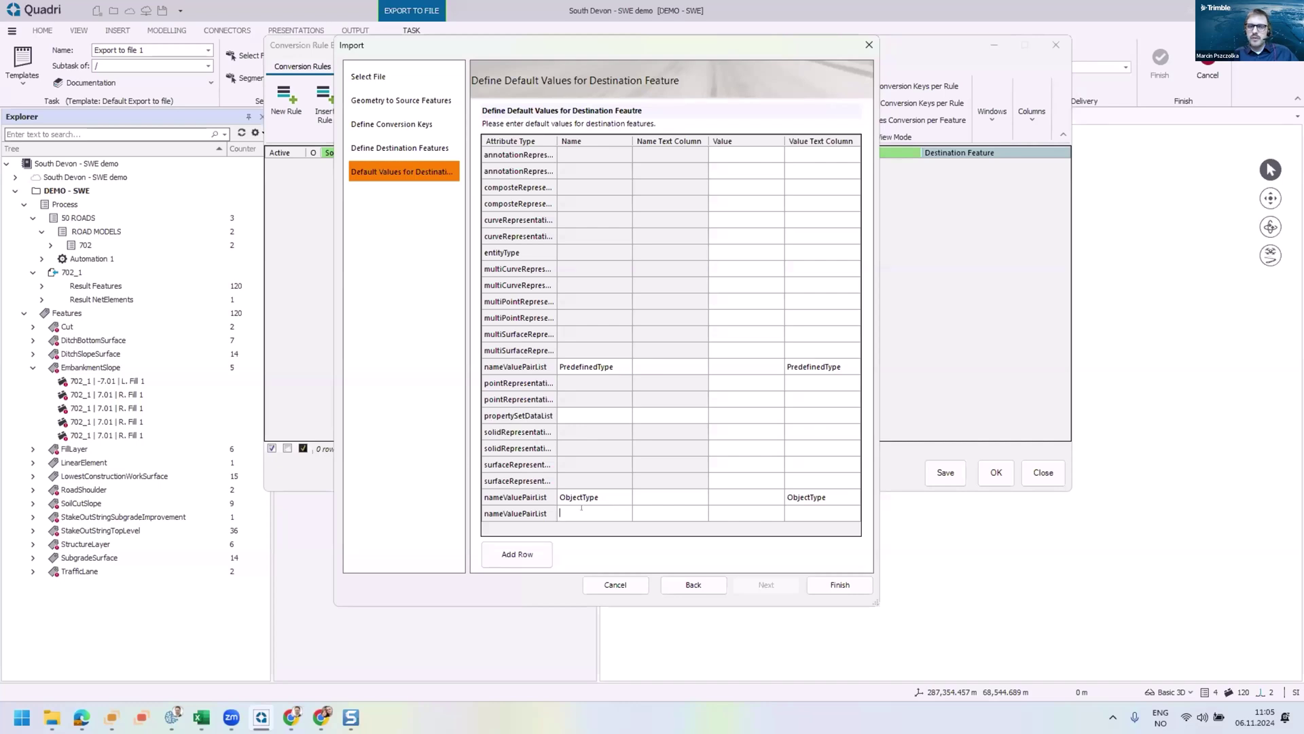
pyautogui.write('Tag')
pyautogui.click(826, 513)
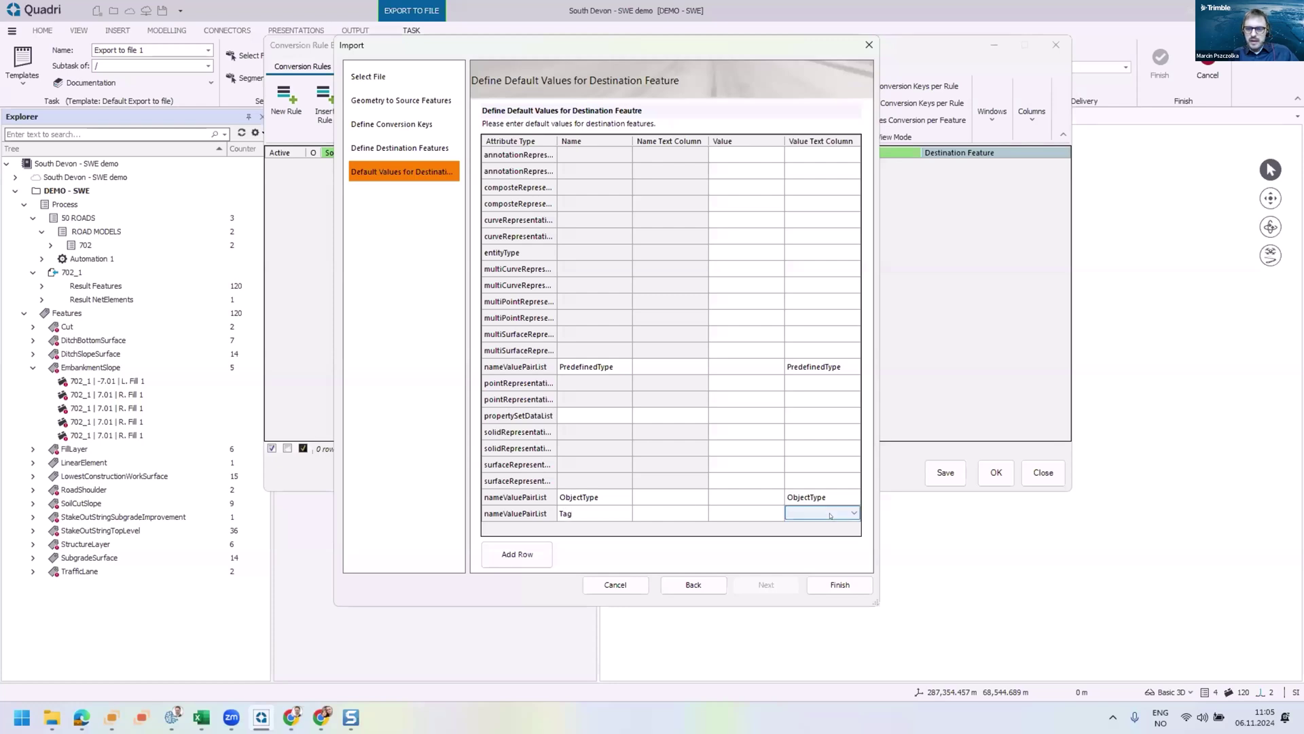
pyautogui.click(854, 513)
pyautogui.click(808, 570)
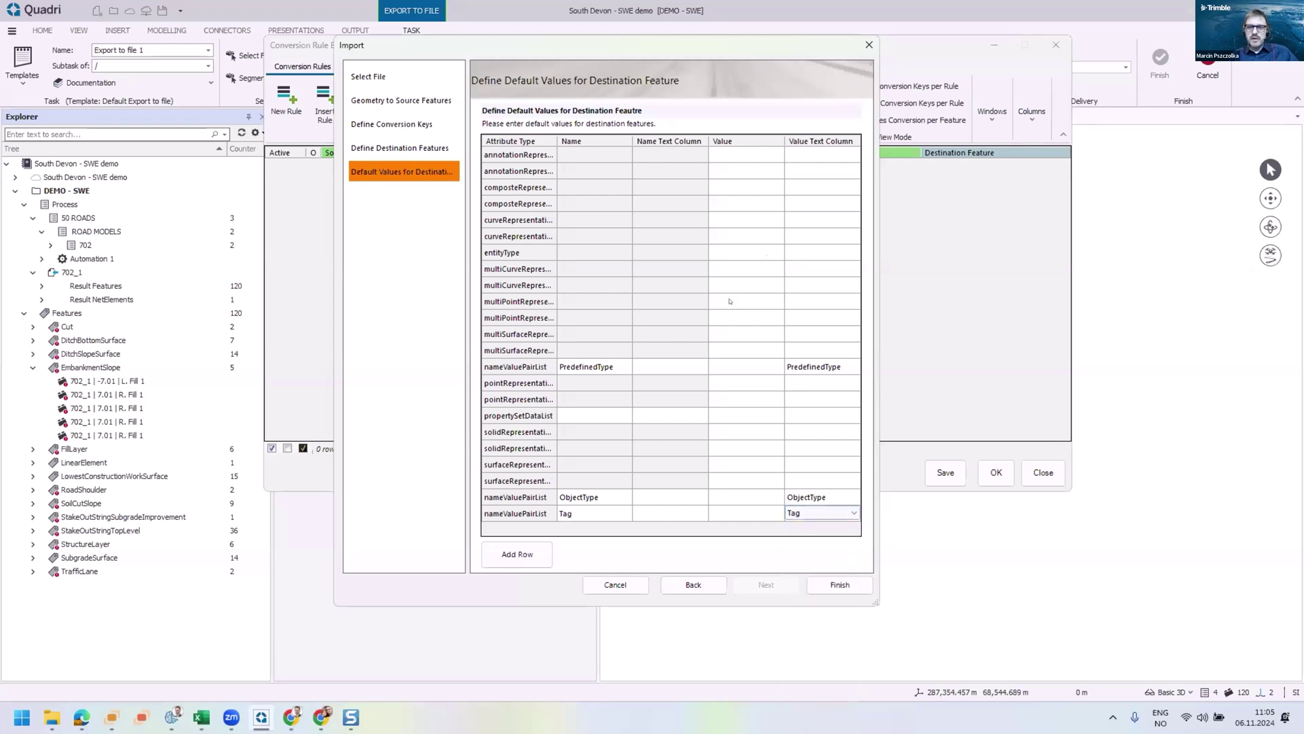
# Step: Add a nameValuePairList row named Material with its value from the Material column, and finish the import
pyautogui.click(527, 555)
pyautogui.click(614, 507)
pyautogui.write('Materi')
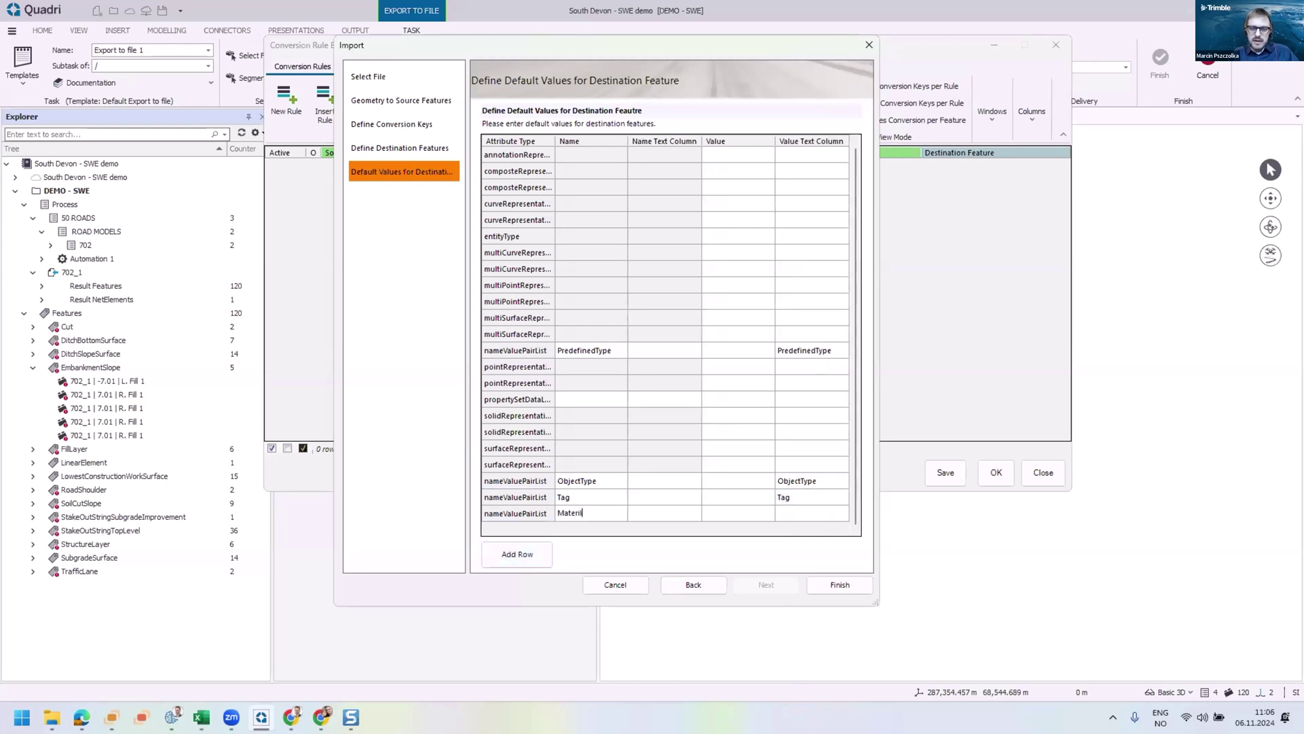
pyautogui.write('al')
pyautogui.click(810, 516)
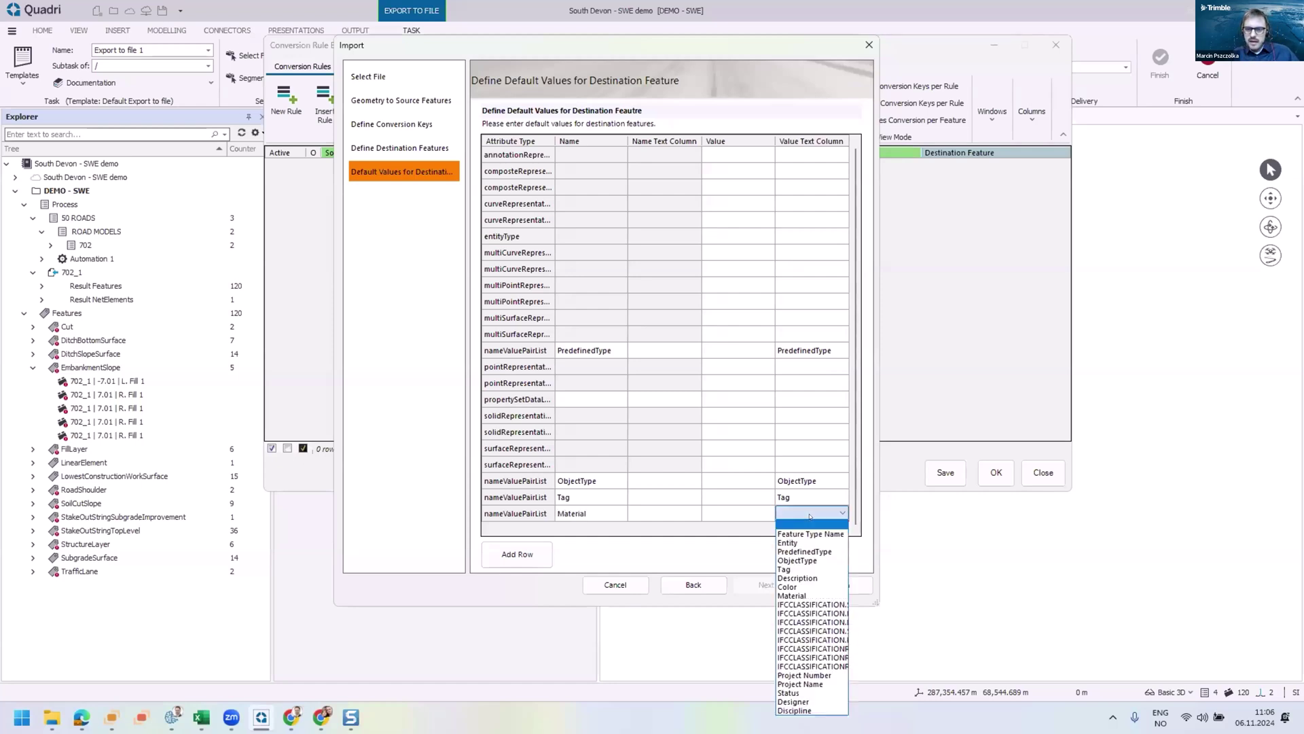
pyautogui.click(848, 538)
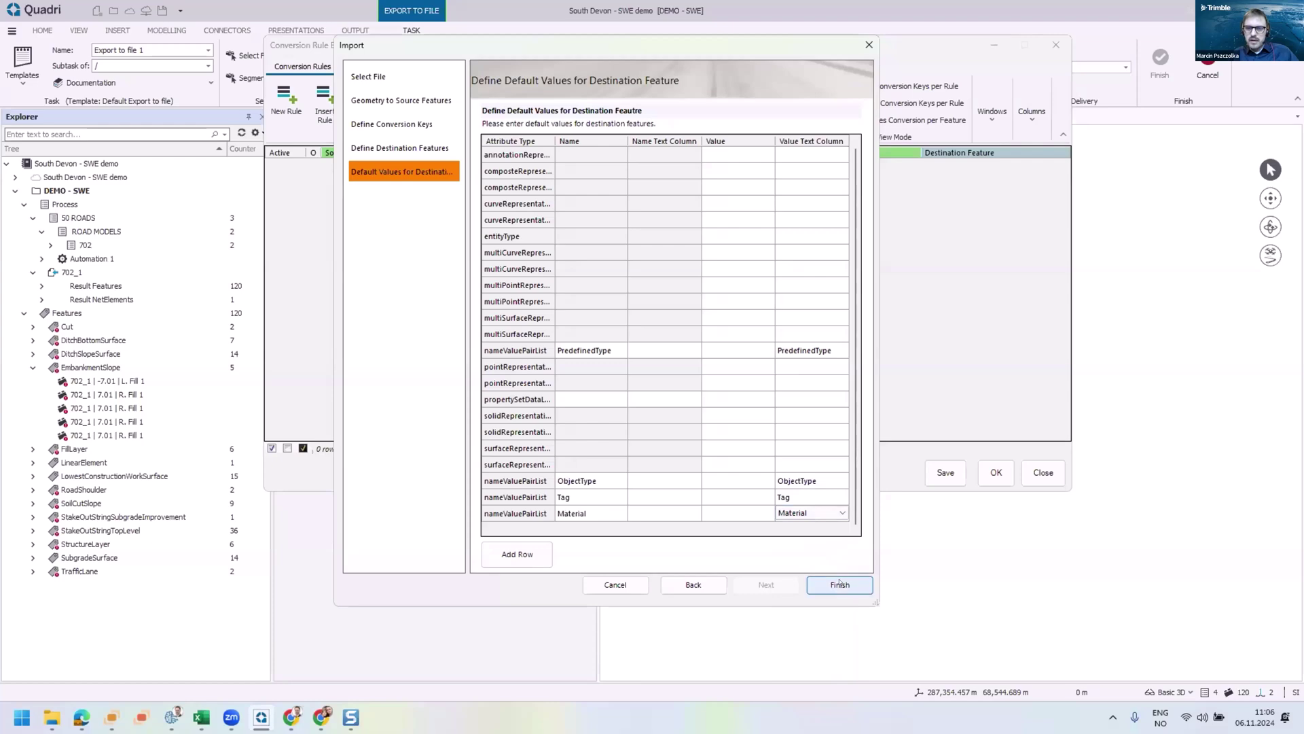
pyautogui.click(839, 584)
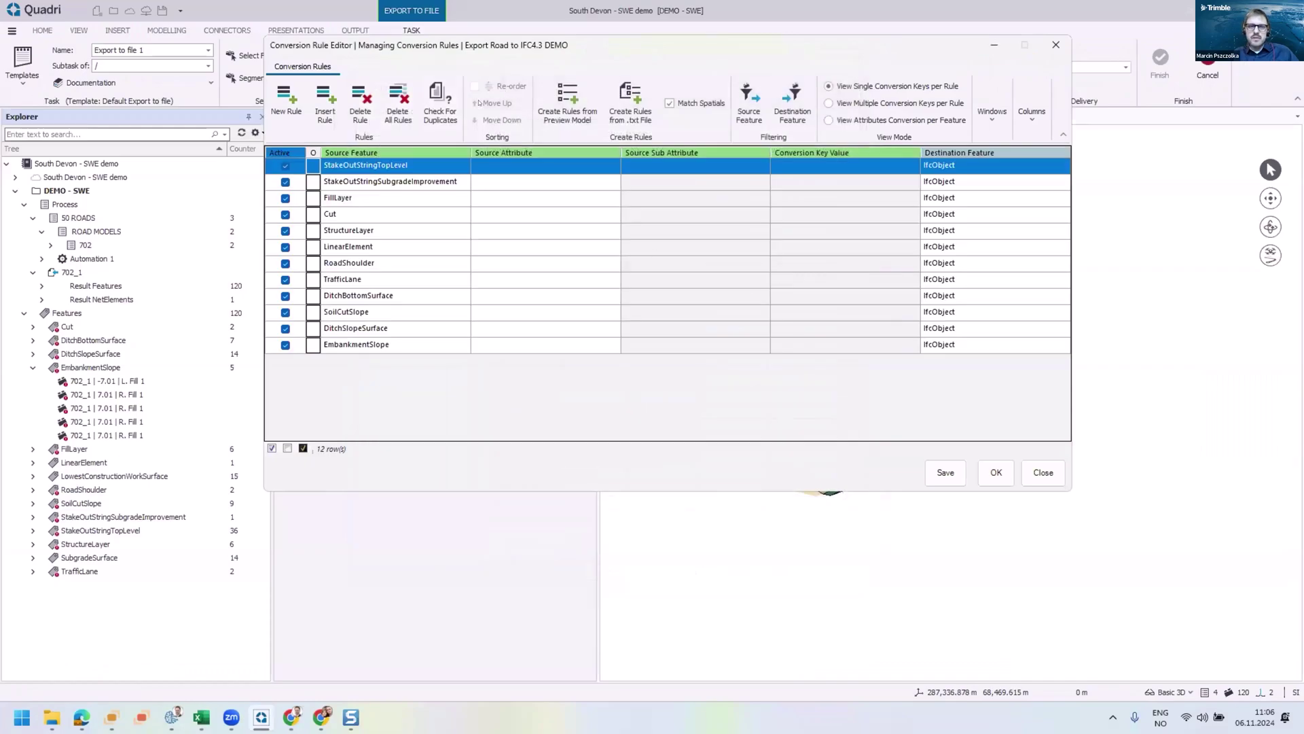
# Step: Show the attributes conversion per feature and save the imported conversion rules
pyautogui.click(860, 121)
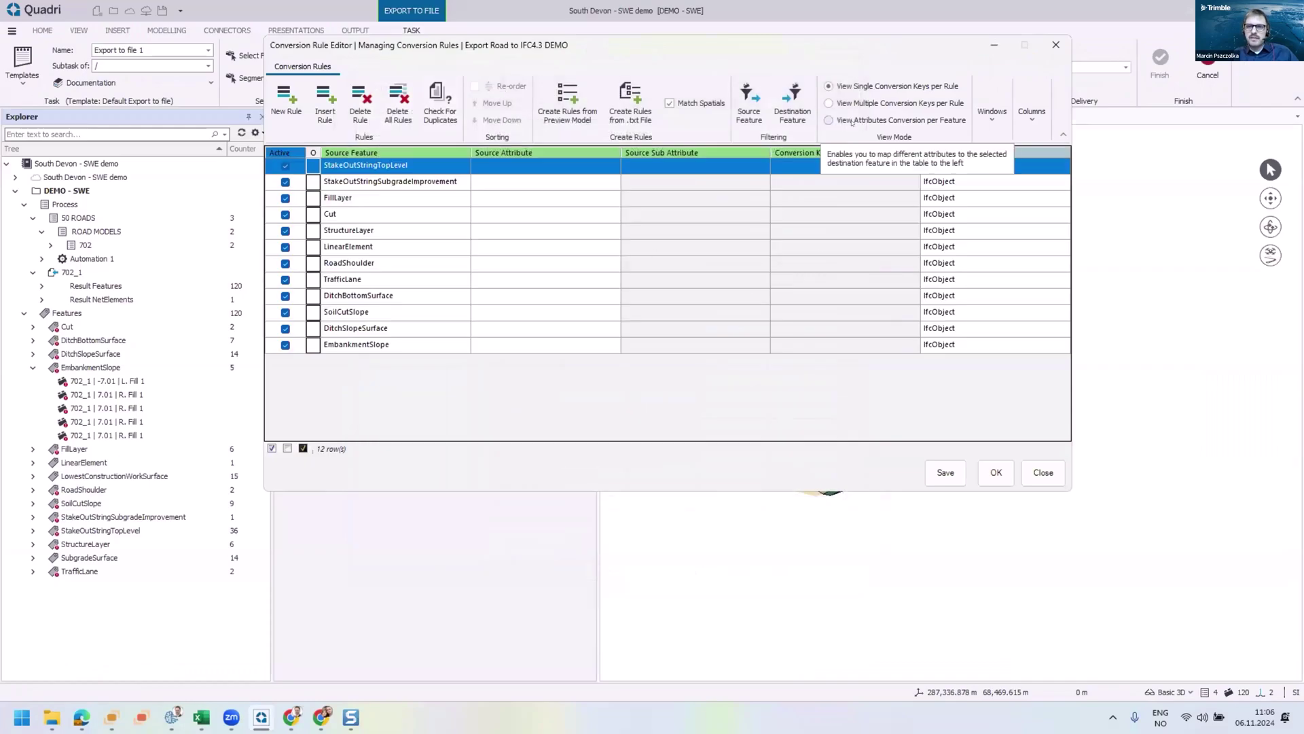
pyautogui.scroll(-10, 752, 289)
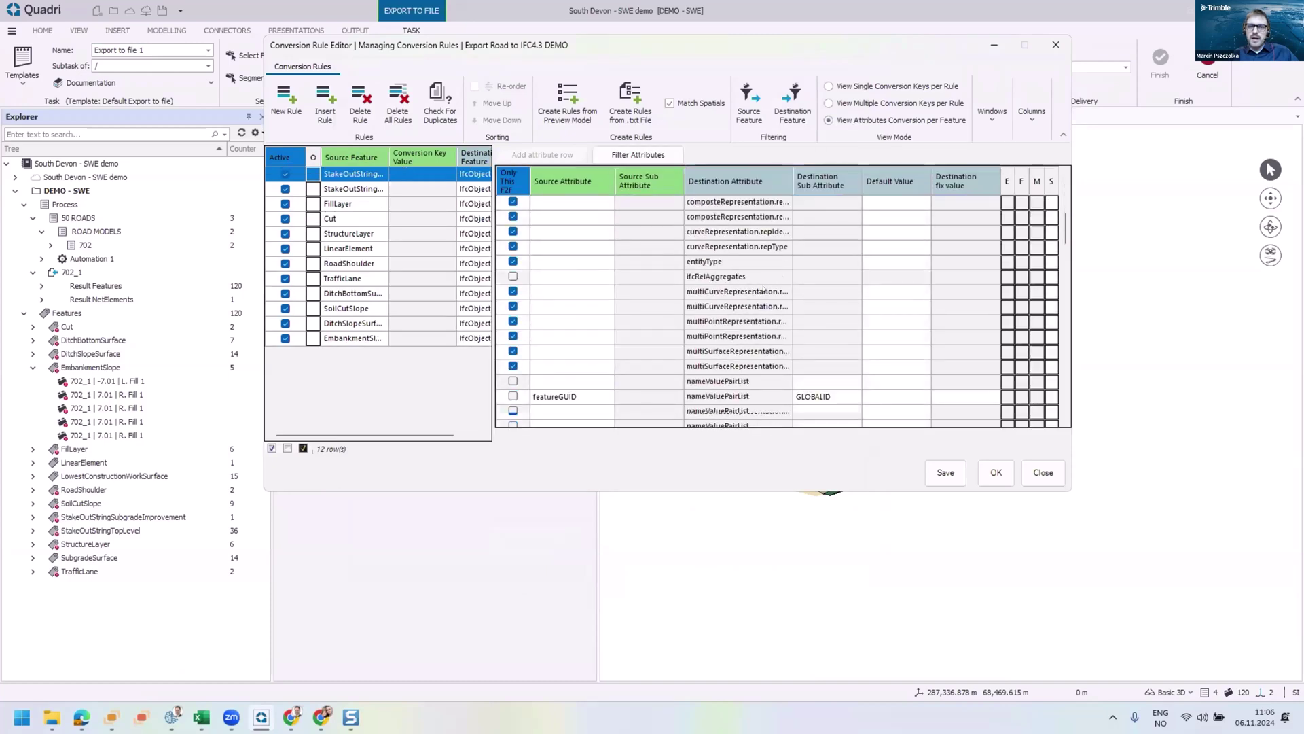
pyautogui.click(929, 473)
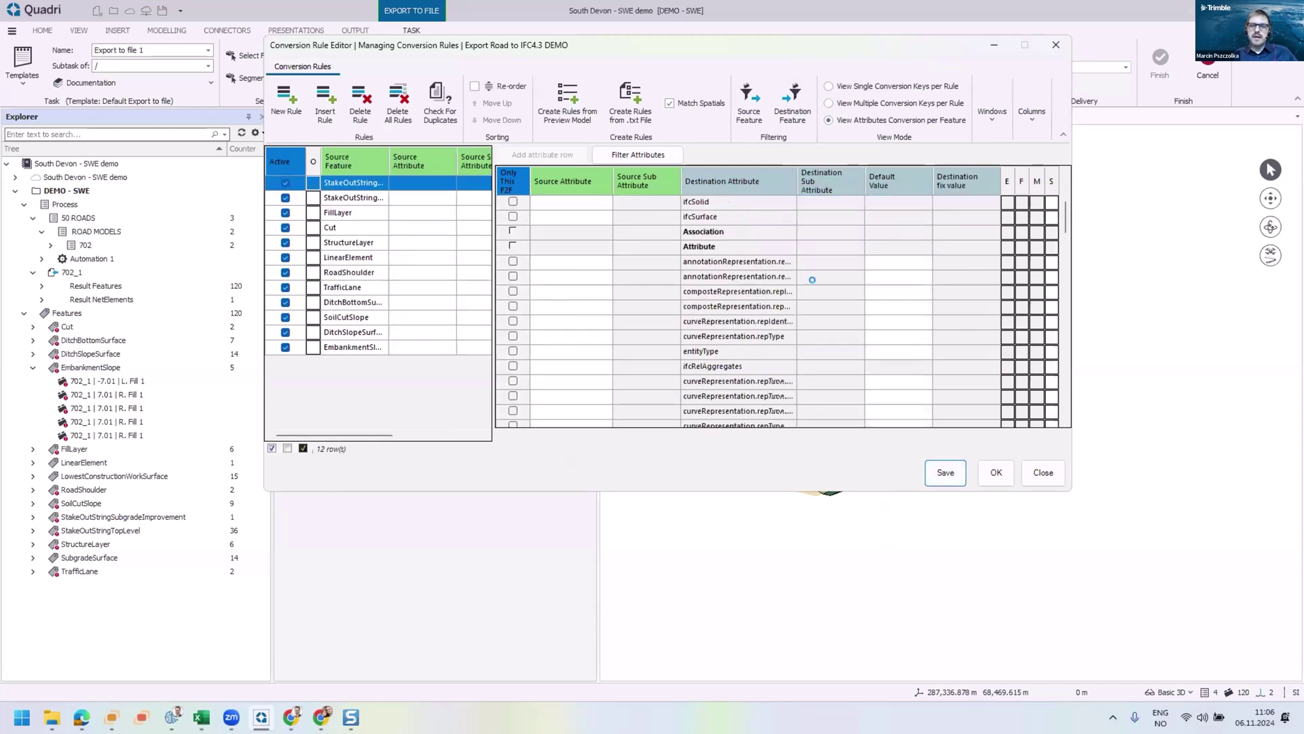
pyautogui.scroll(-5, 812, 279)
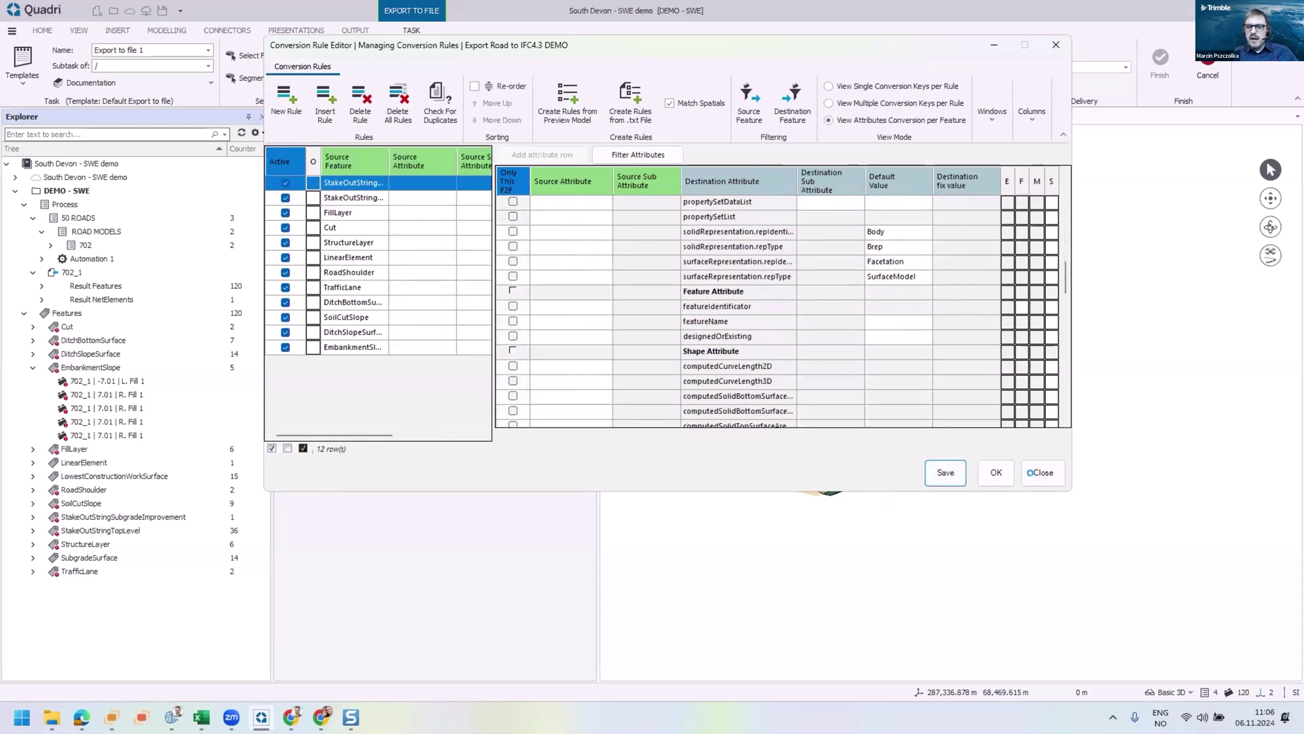
# Step: Check the Master-Road702-without.csv spreadsheet in Excel, then return to Quadri and reopen the Export Road to IFC4.3 DEMO rule
pyautogui.click(202, 718)
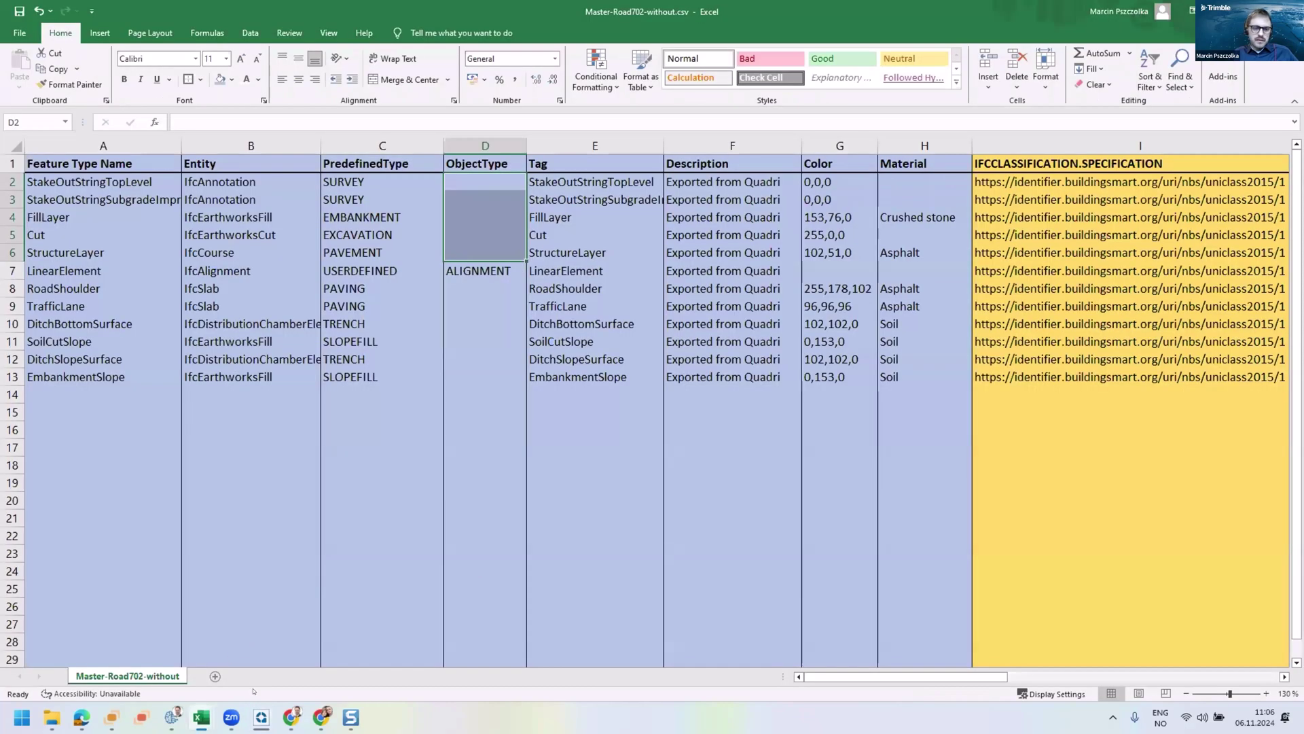
pyautogui.click(262, 715)
pyautogui.doubleClick(428, 245)
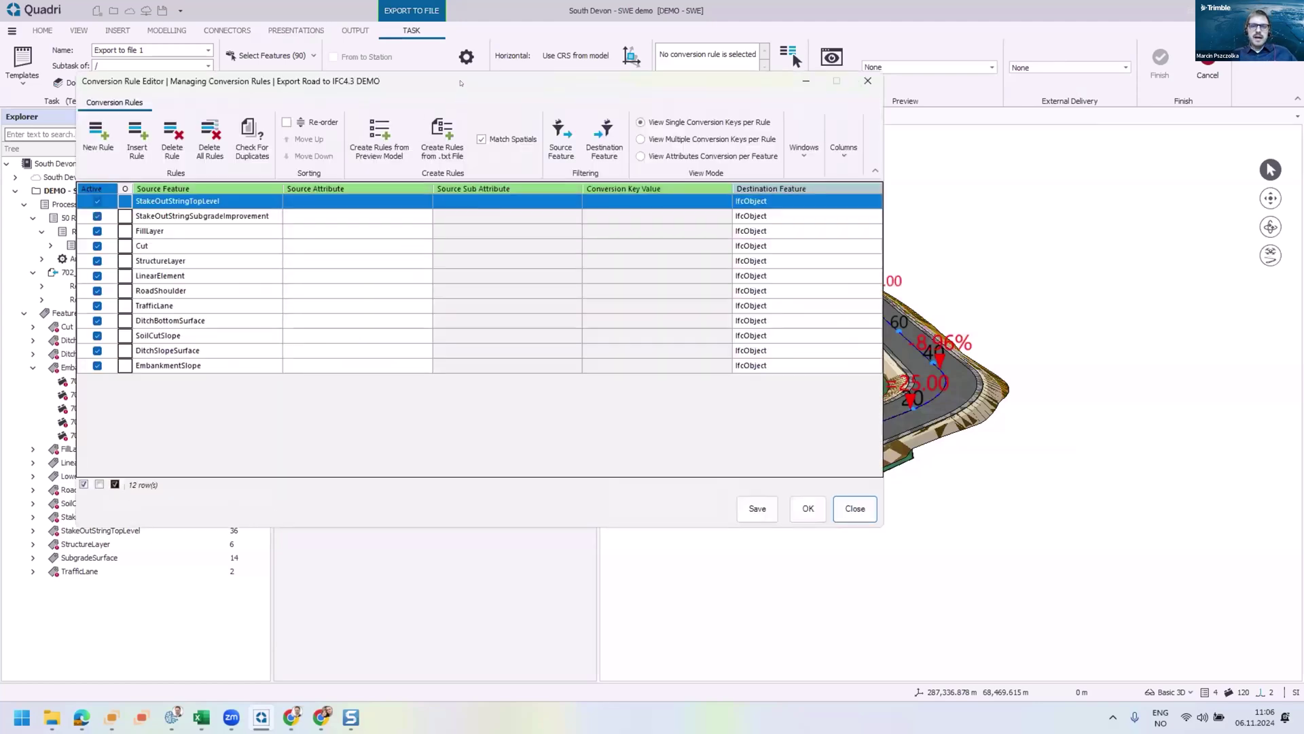
pyautogui.moveTo(459, 90); pyautogui.dragTo(558, 69)
# Step: Show the attributes conversion per feature and examine the nameValuePairList and propertySetDataList mappings of StakeOutStringTopLevel
pyautogui.click(739, 135)
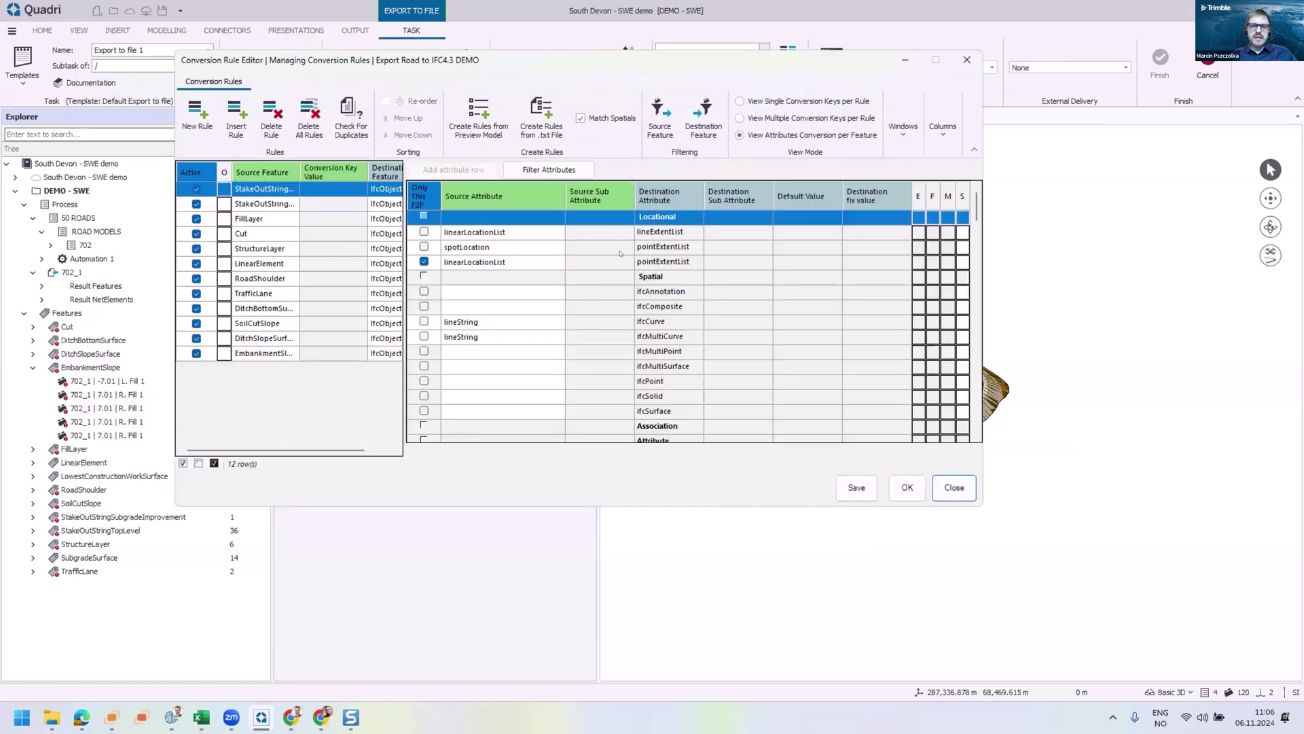
pyautogui.scroll(-10, 619, 253)
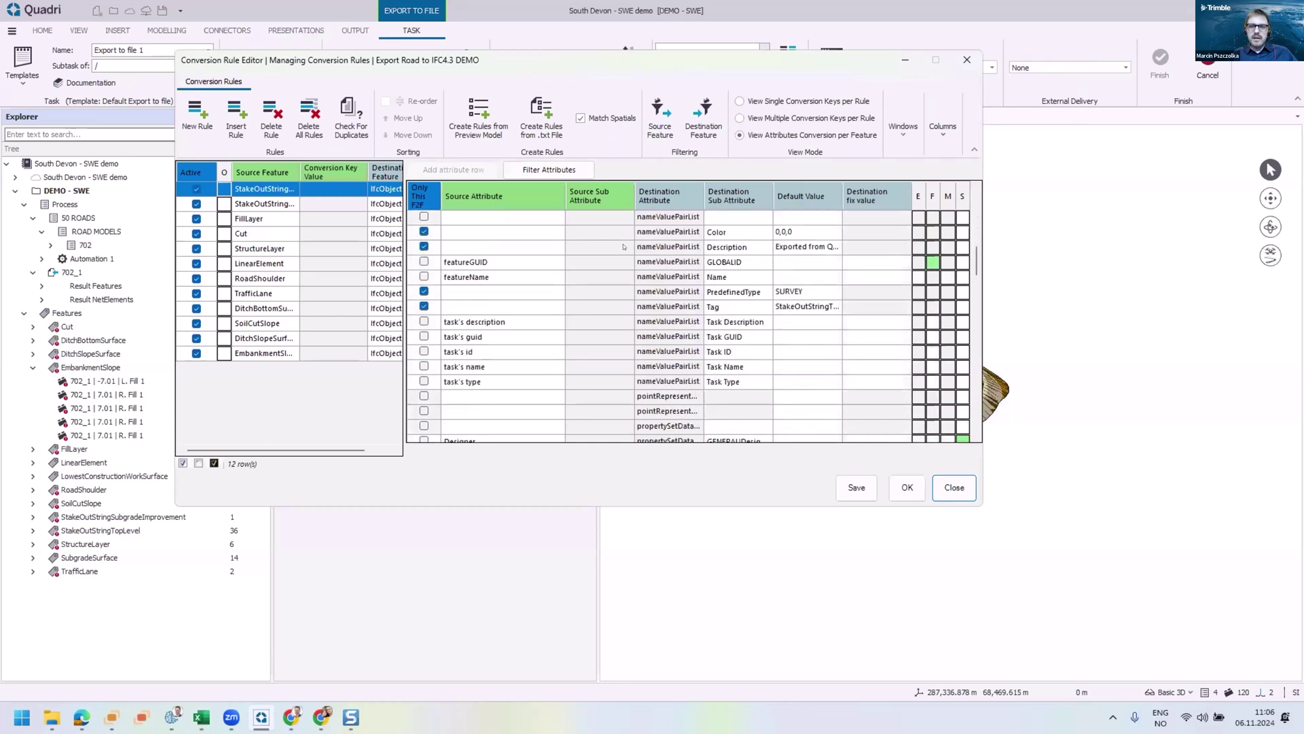
pyautogui.scroll(1, 730, 265)
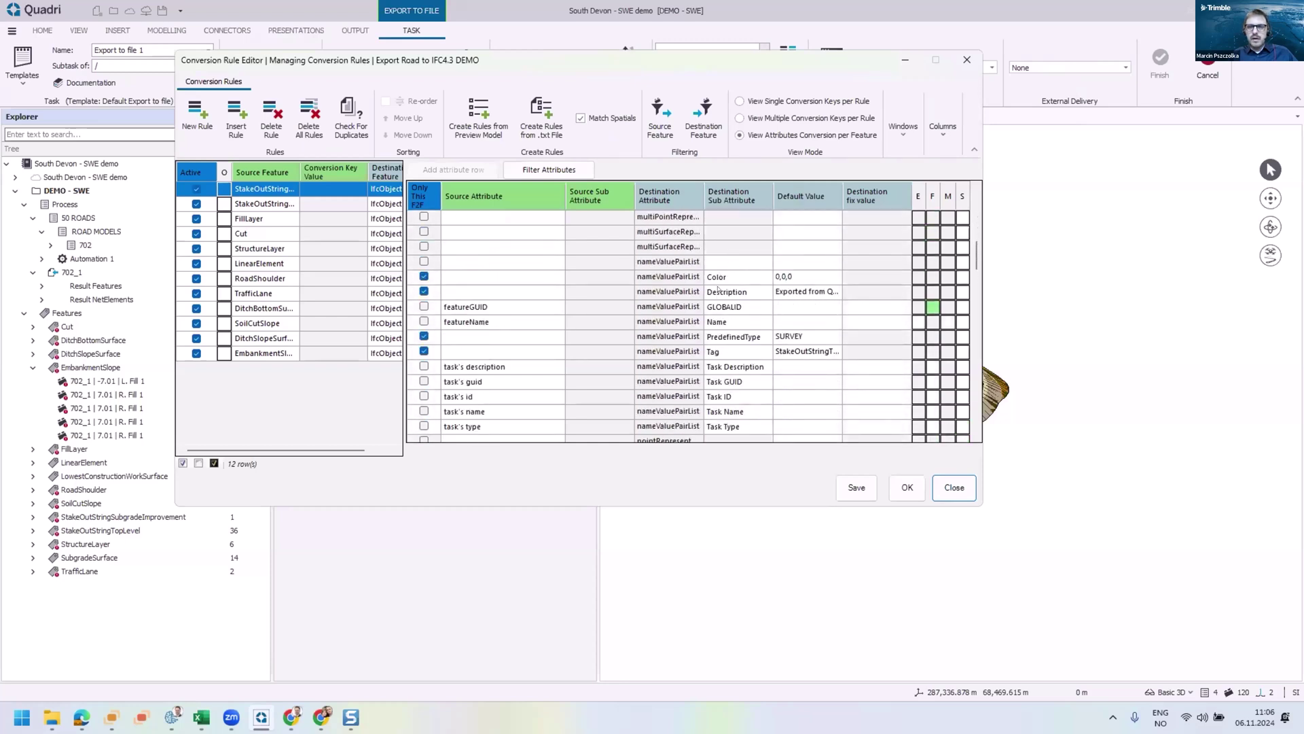
pyautogui.scroll(-1, 743, 299)
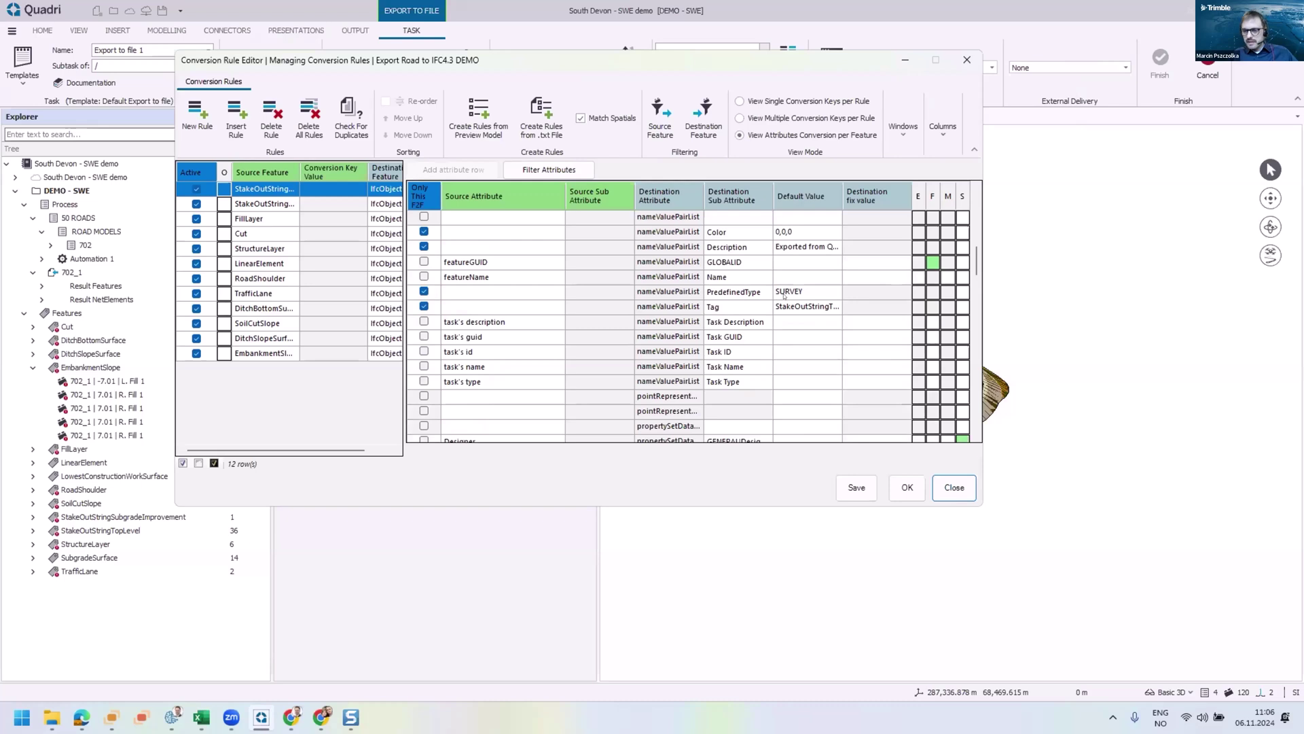
pyautogui.scroll(-3, 784, 294)
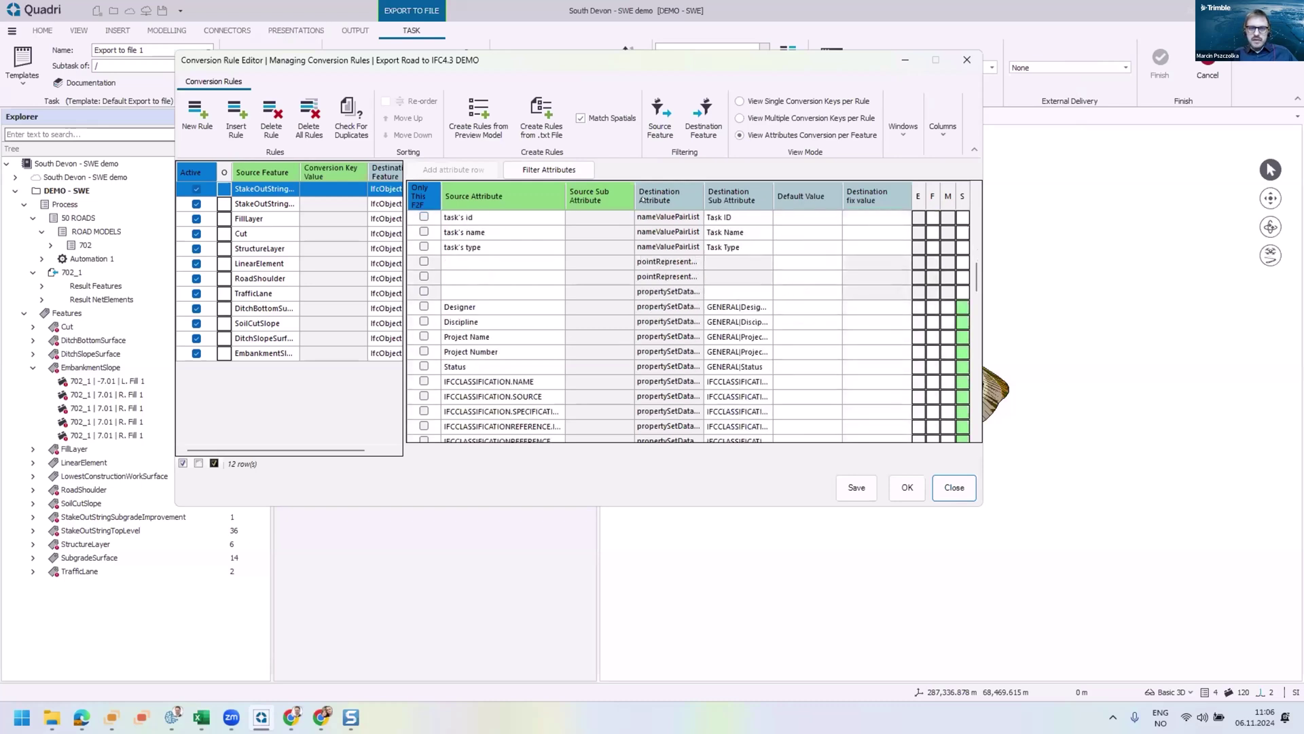
pyautogui.scroll(-1, 677, 264)
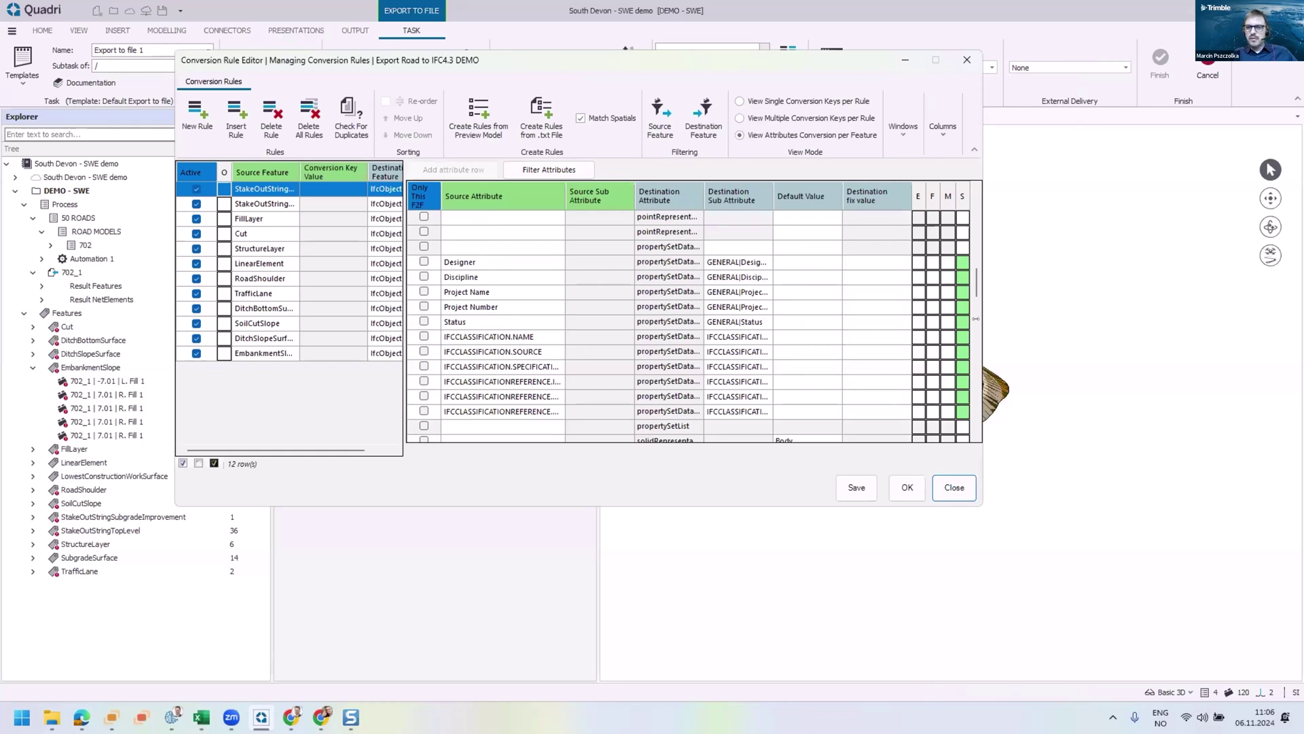
# Step: Widen the rule editor and its Source Attribute and Destination Sub Attribute columns to read the full property names
pyautogui.moveTo(976, 318); pyautogui.dragTo(1269, 318)
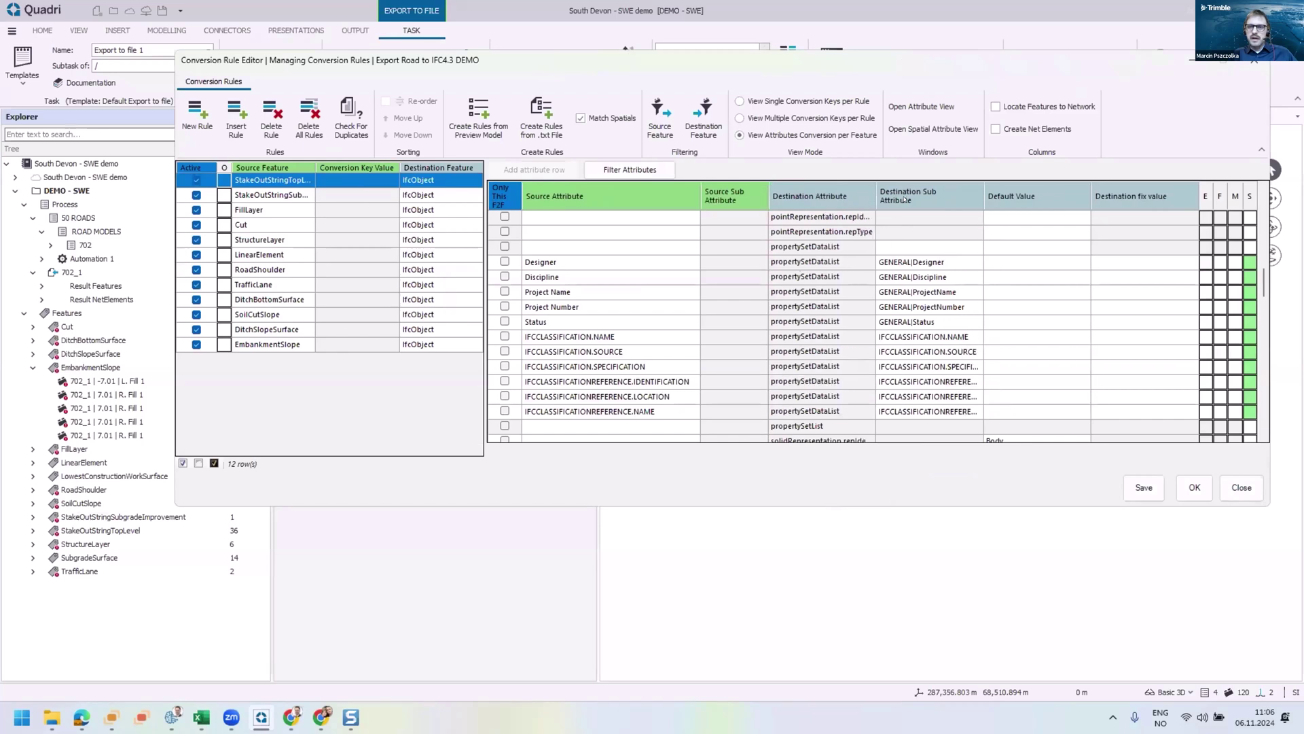
pyautogui.moveTo(690, 188); pyautogui.dragTo(644, 190)
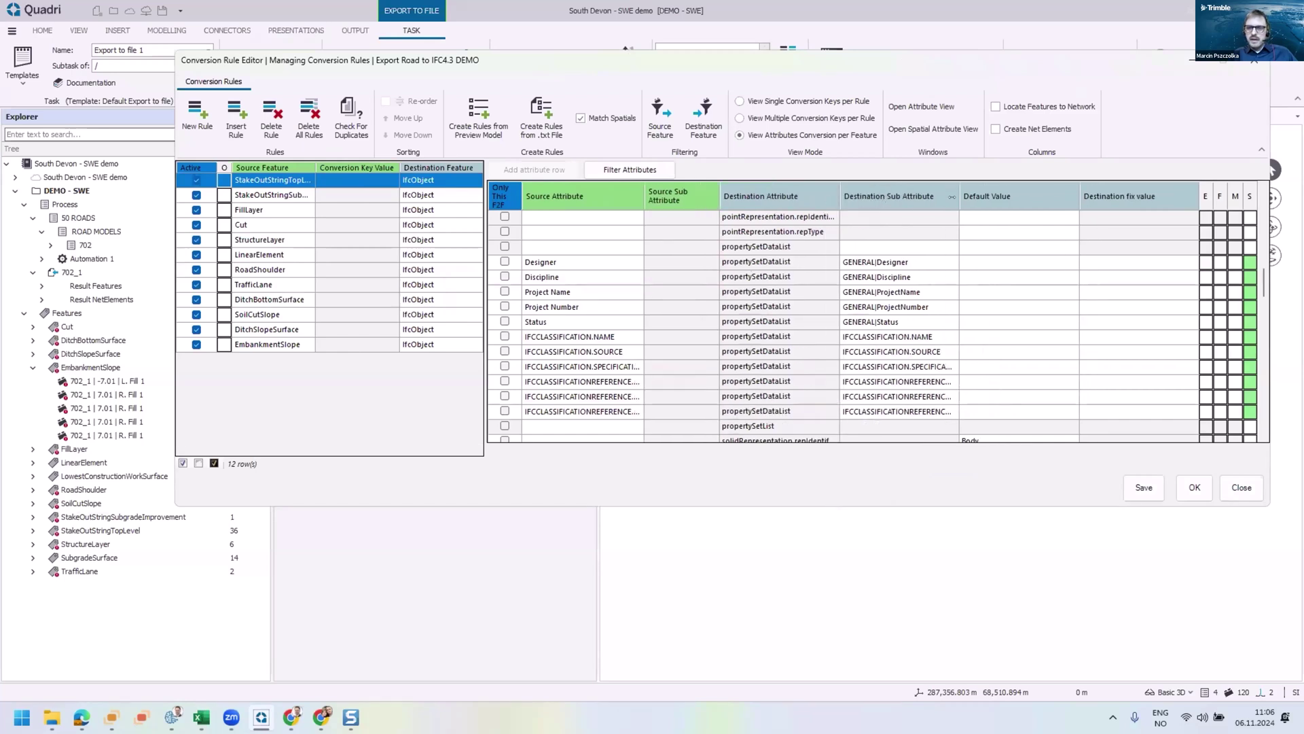
pyautogui.moveTo(951, 189); pyautogui.dragTo(1048, 191)
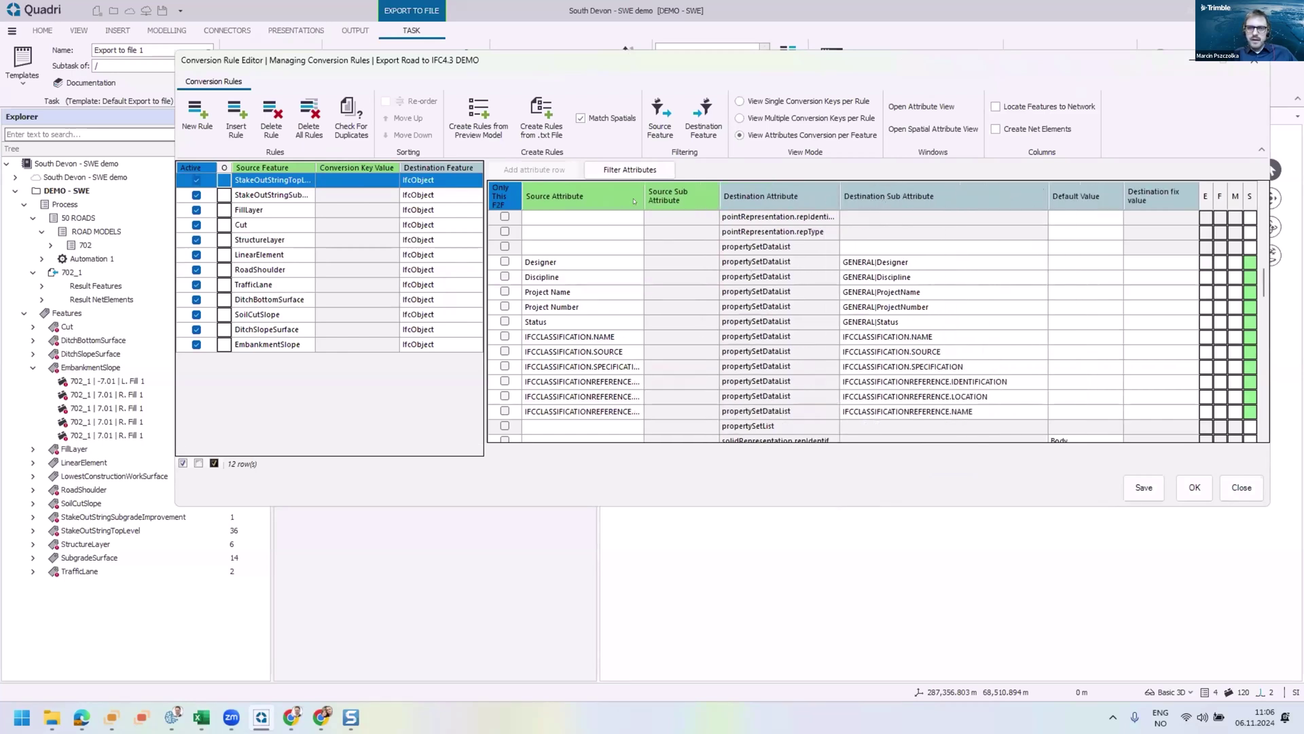
pyautogui.moveTo(646, 195); pyautogui.dragTo(731, 197)
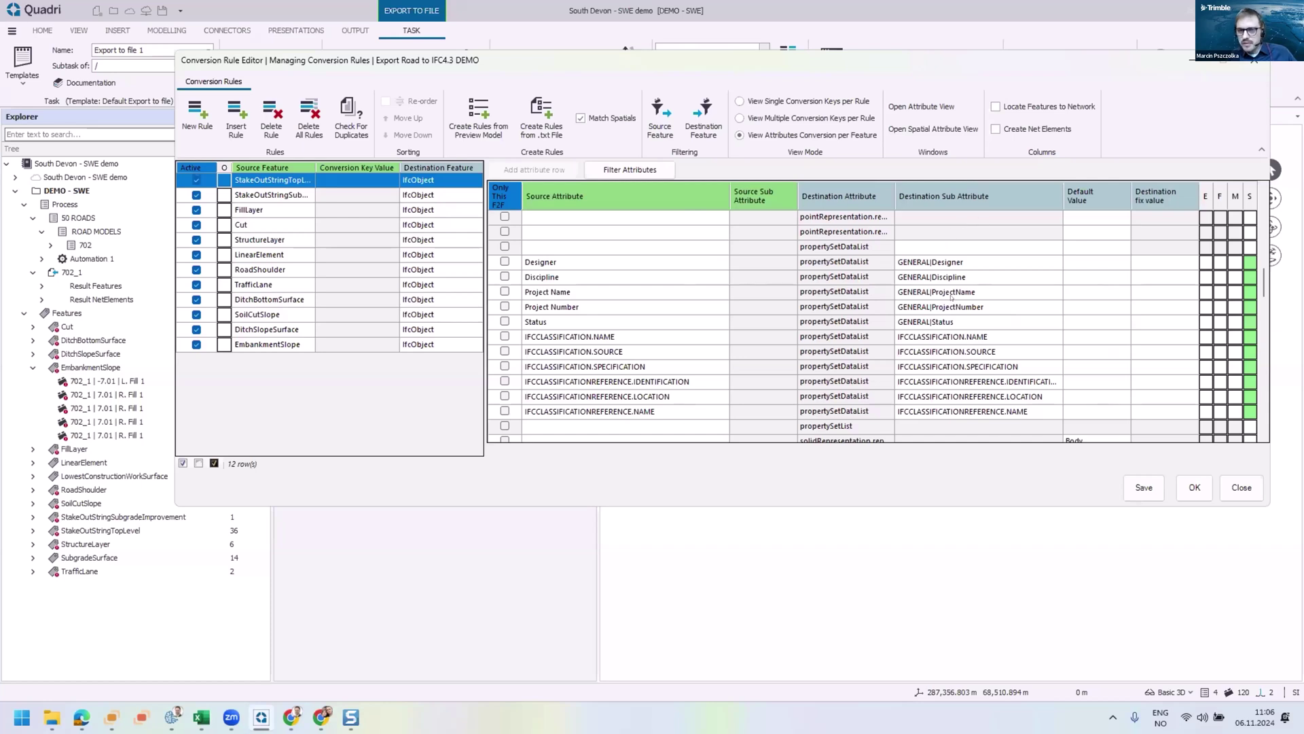
# Step: Examine the source attributes available for the empty propertySetDataList row and the nameValuePairList mappings of StakeOutStringTopLevel
pyautogui.click(696, 245)
pyautogui.click(722, 247)
pyautogui.scroll(-10, 536, 309)
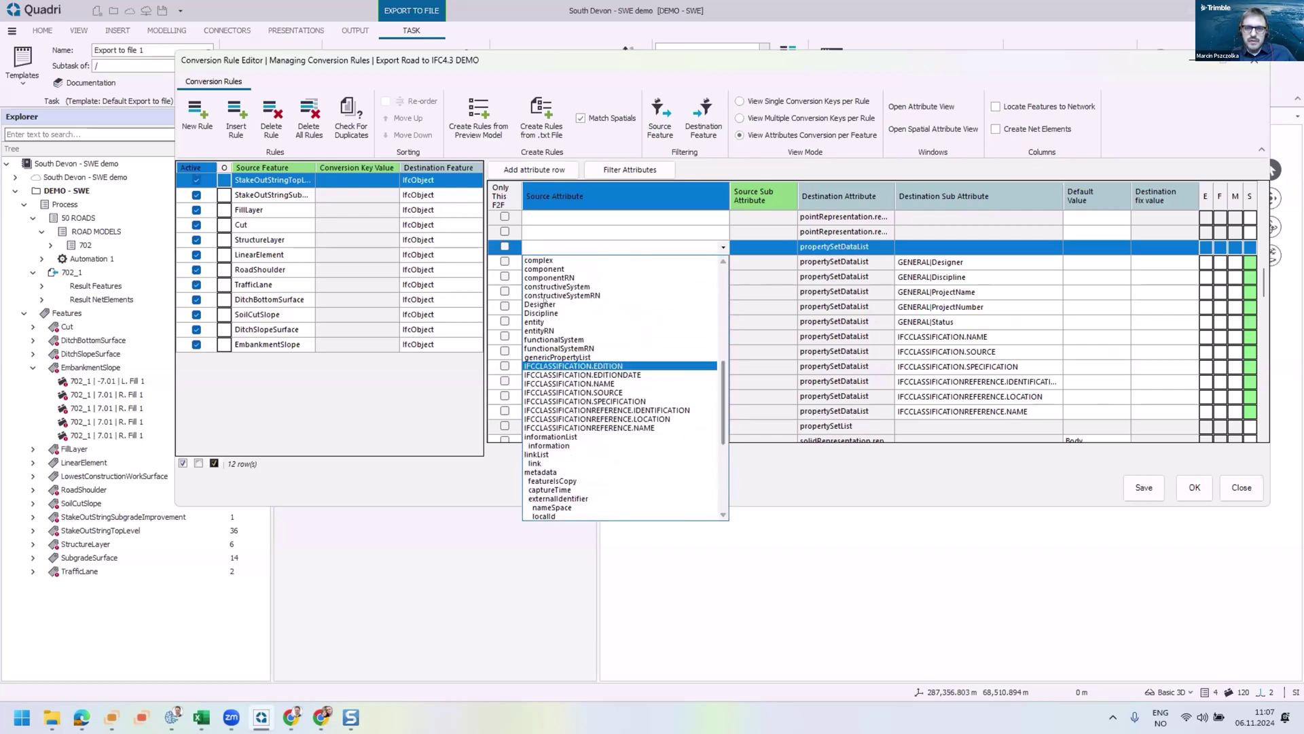
pyautogui.click(862, 267)
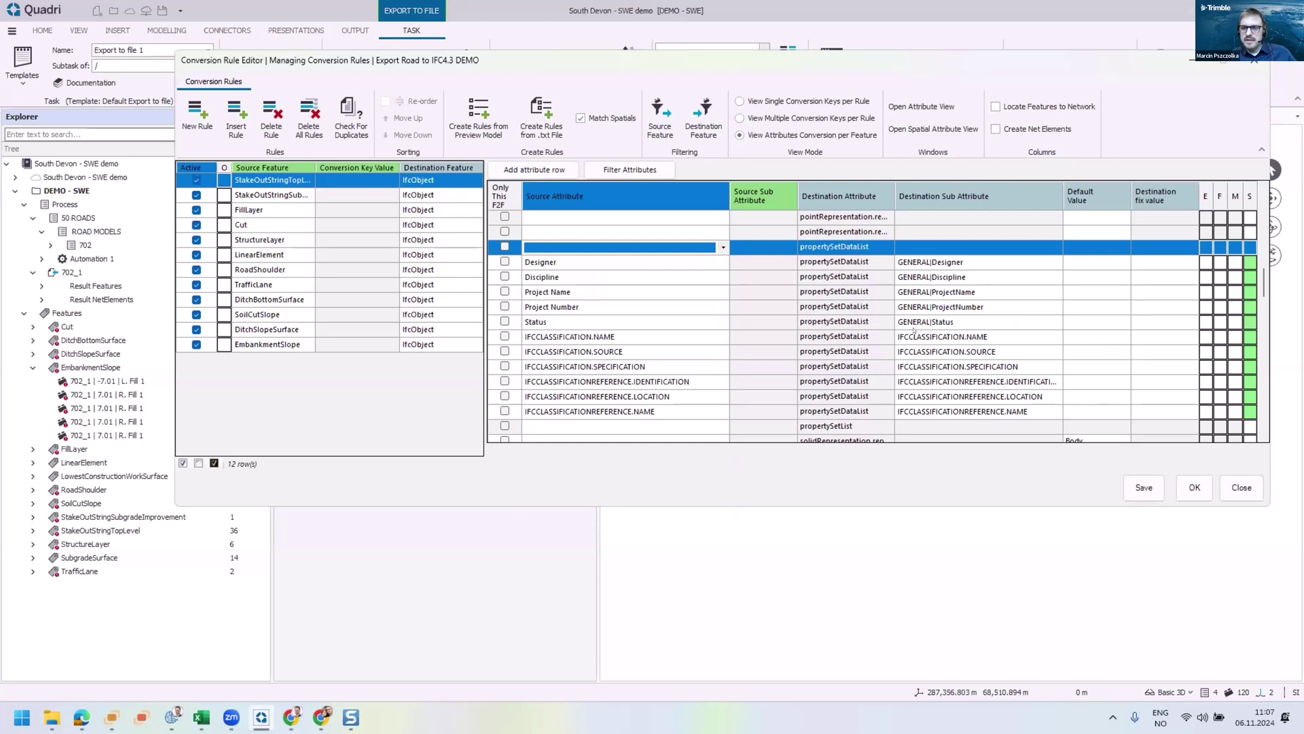
pyautogui.scroll(2, 818, 344)
pyautogui.scroll(3, 836, 394)
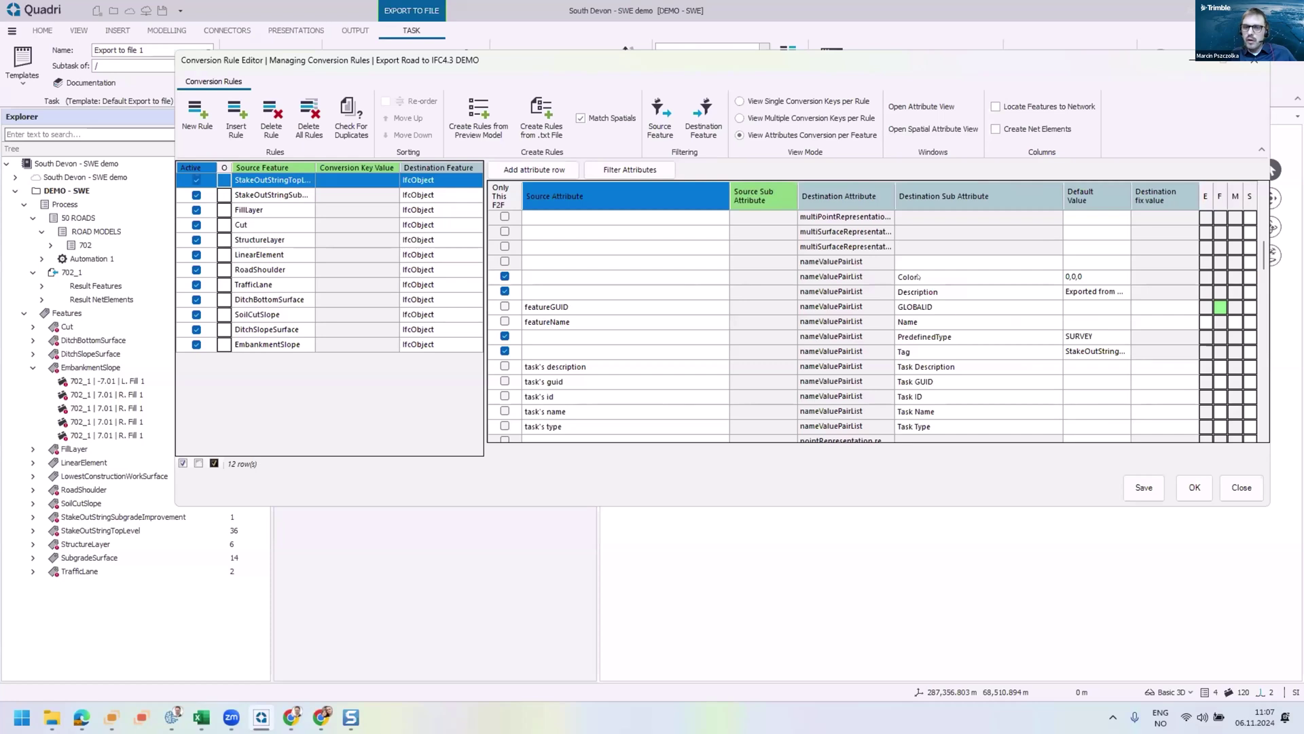
pyautogui.scroll(-1, 925, 288)
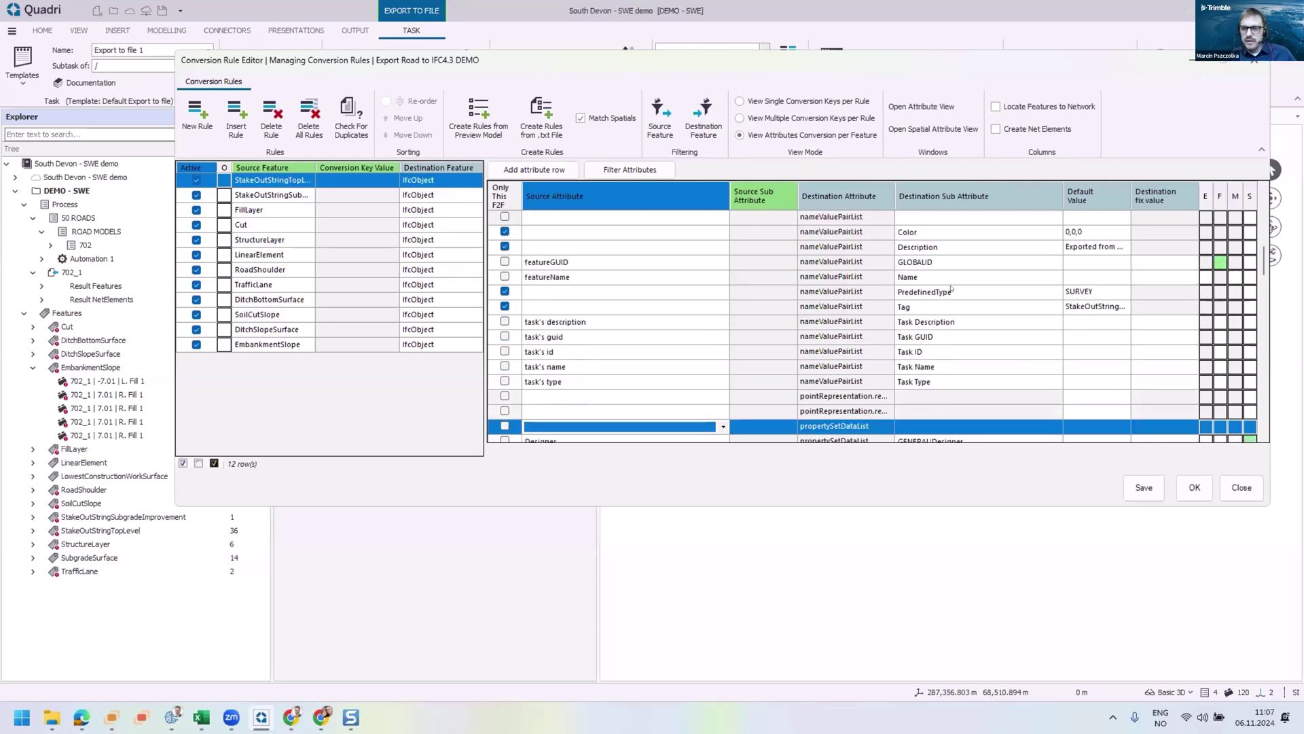
# Step: Examine the DitchBottomSurface attribute mappings, including its Material, PredefinedType and Tag defaults and the five task attribute rows
pyautogui.click(353, 261)
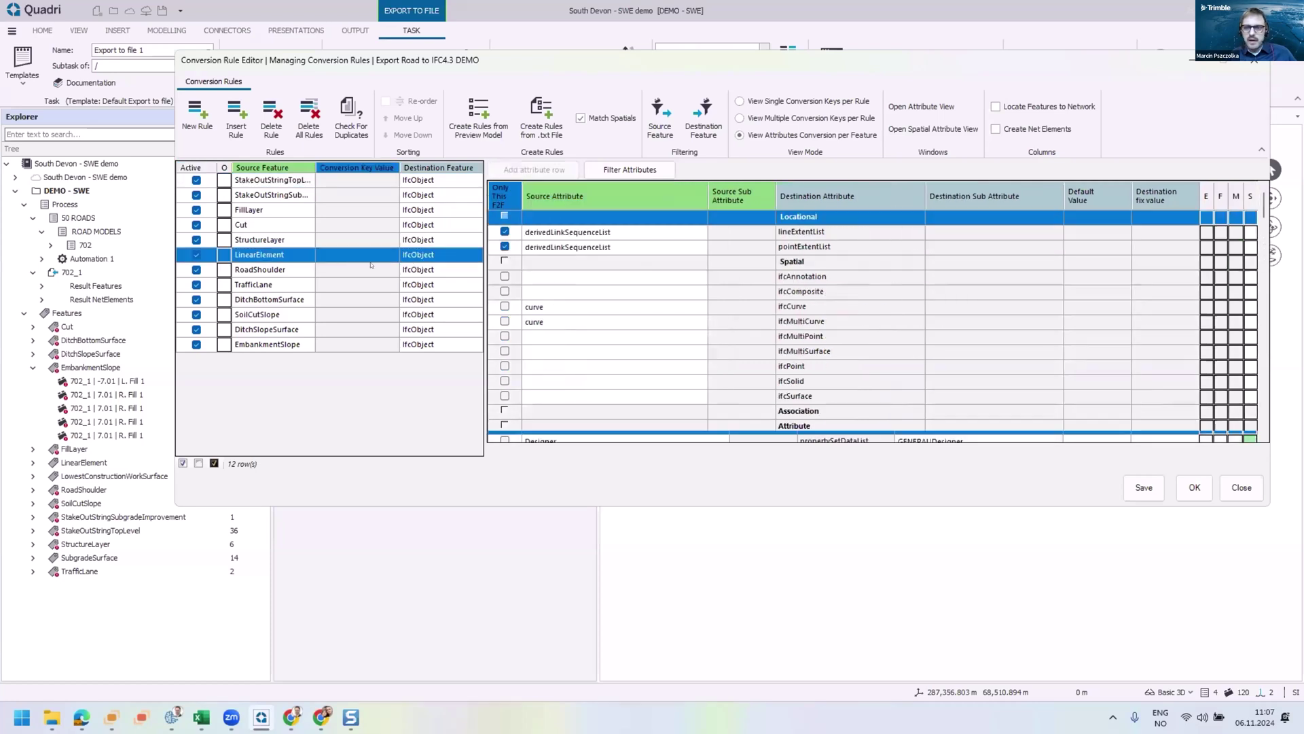
pyautogui.click(341, 297)
pyautogui.scroll(-10, 805, 328)
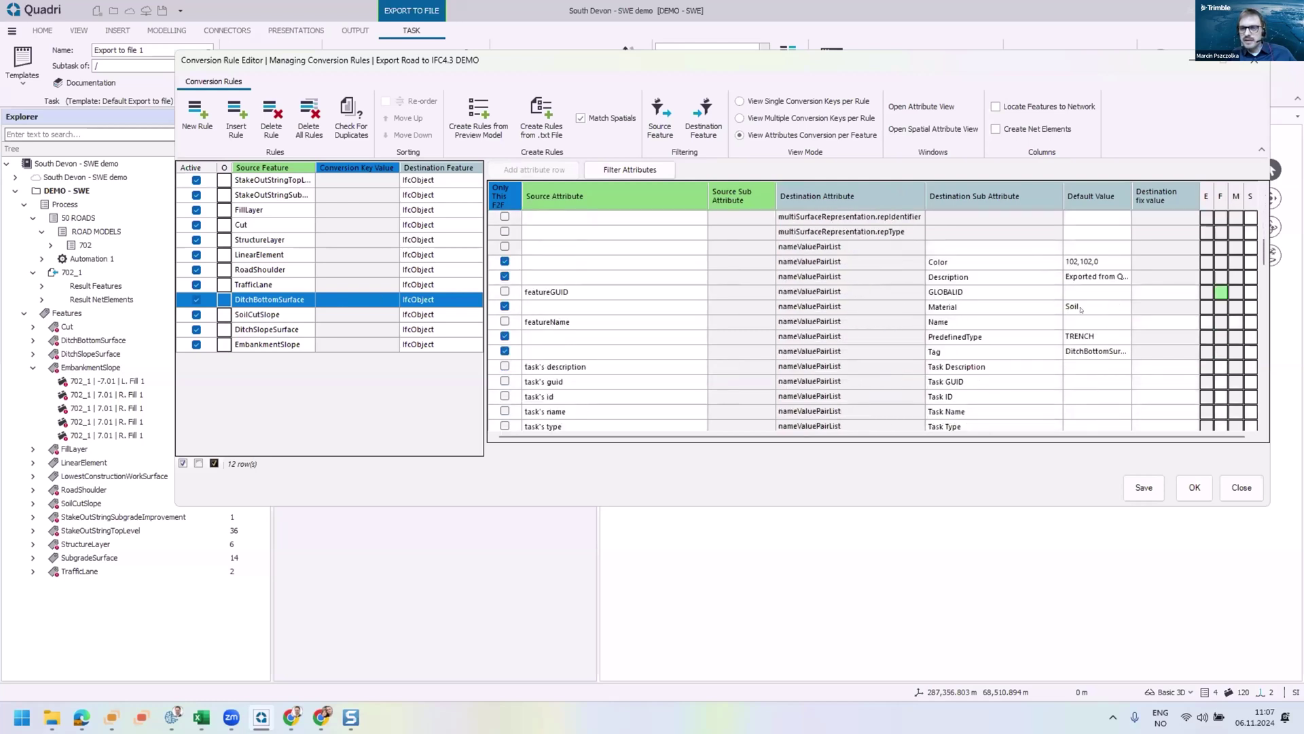
pyautogui.scroll(-1, 1081, 309)
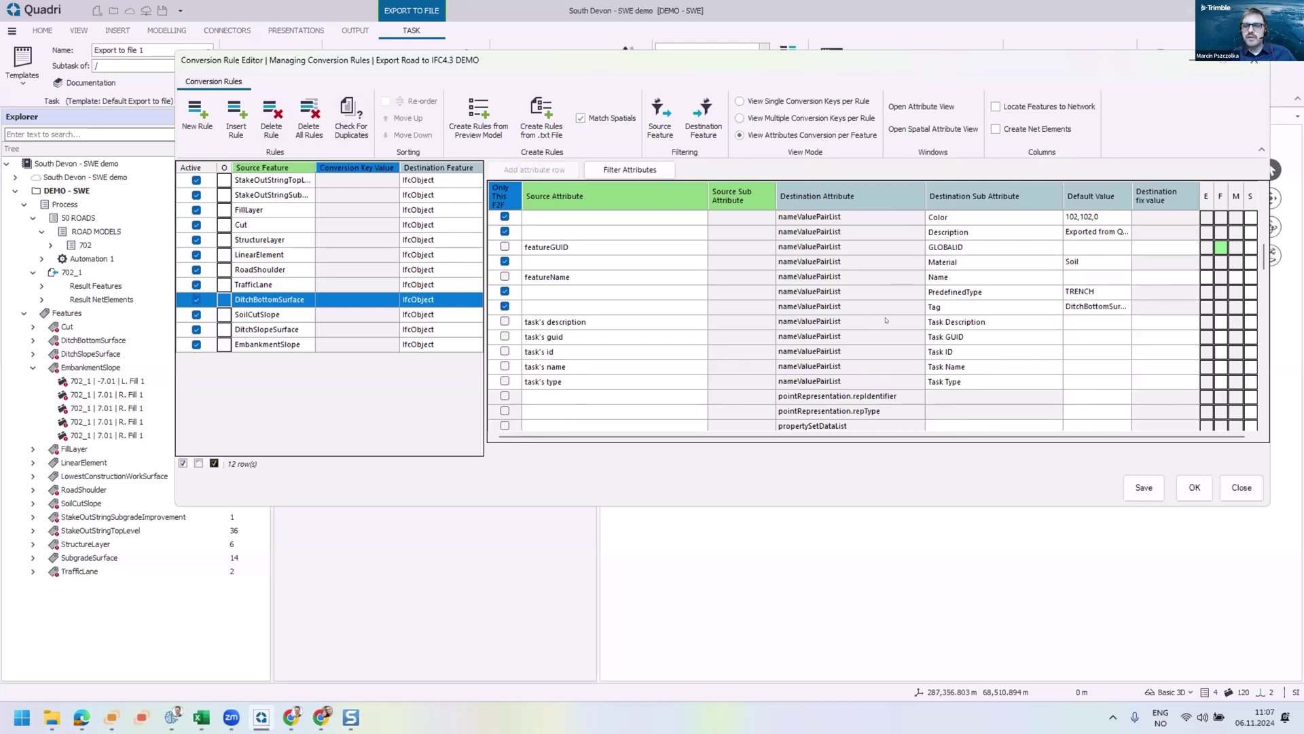
pyautogui.click(886, 309)
pyautogui.click(886, 322)
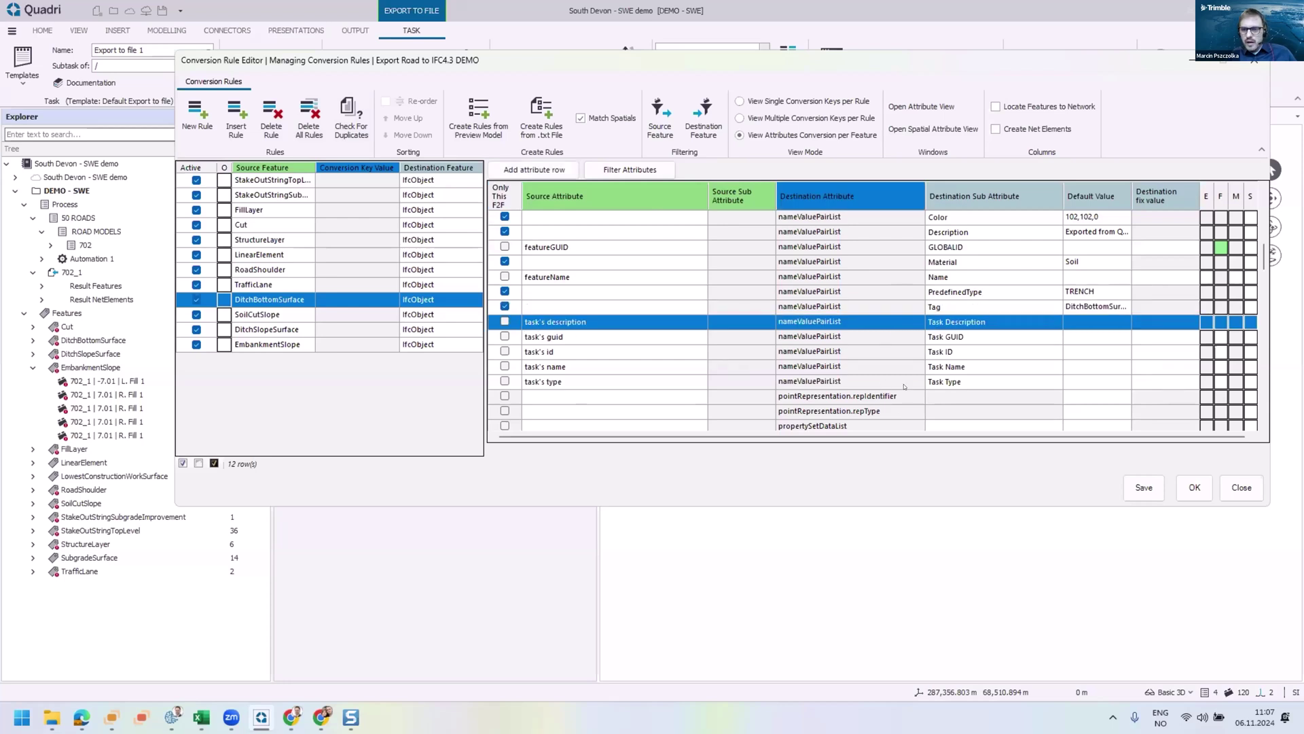
pyautogui.keyDown('shift'); pyautogui.click(903, 382); pyautogui.keyUp('shift')
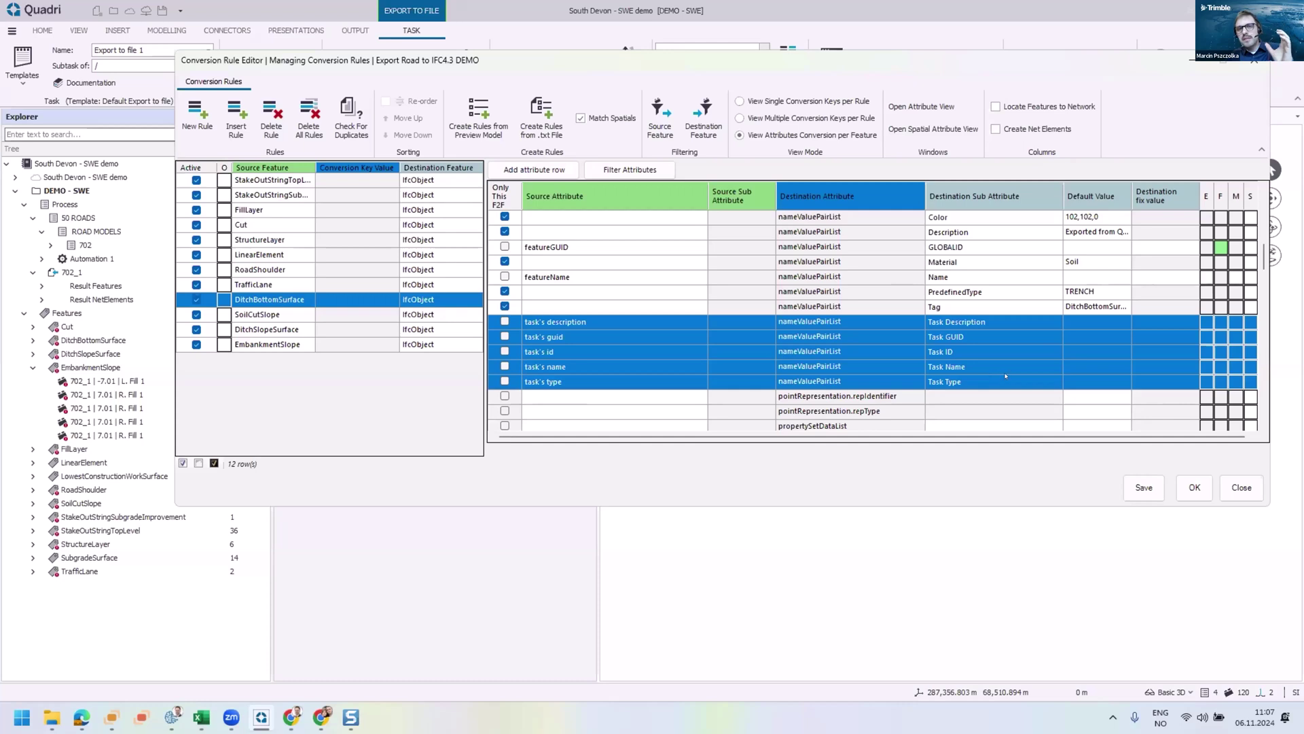
# Step: Accept the rule editor and apply the custom Export Road to IFC4.3 DEMO rule to the export task
pyautogui.click(1196, 487)
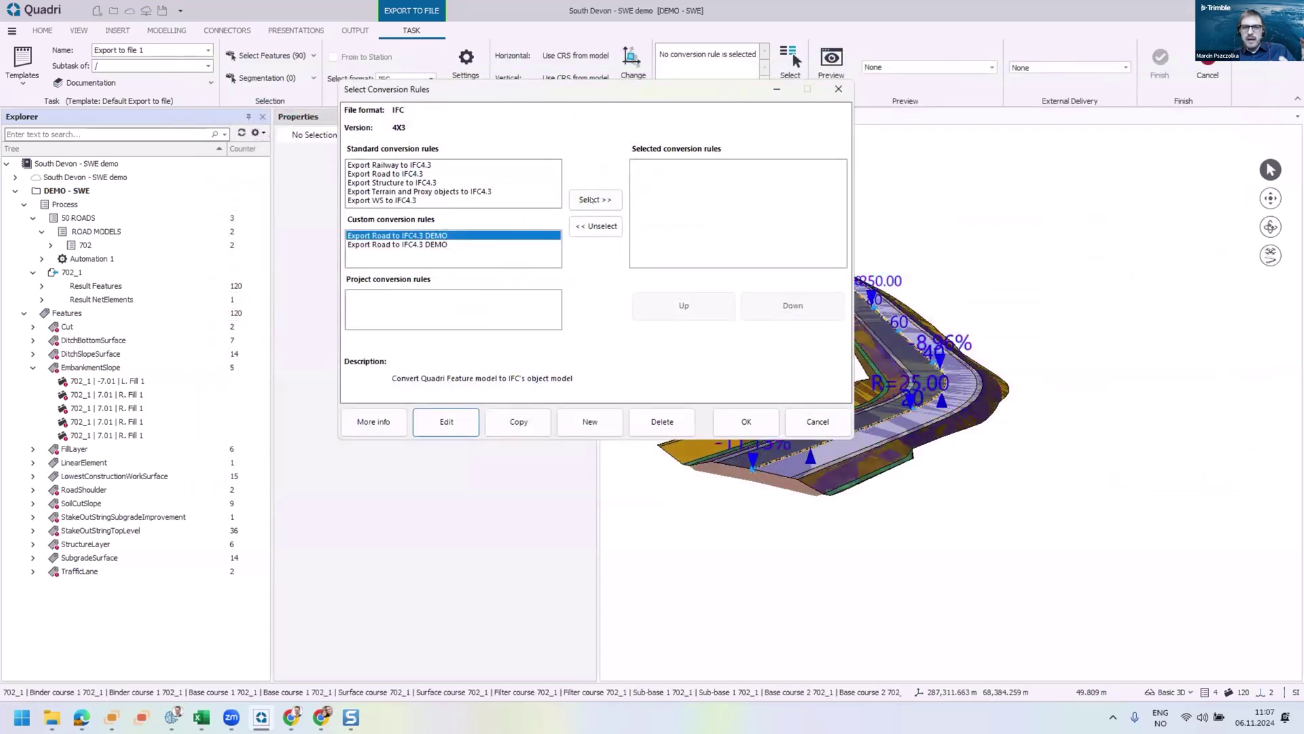
pyautogui.click(677, 242)
pyautogui.click(742, 427)
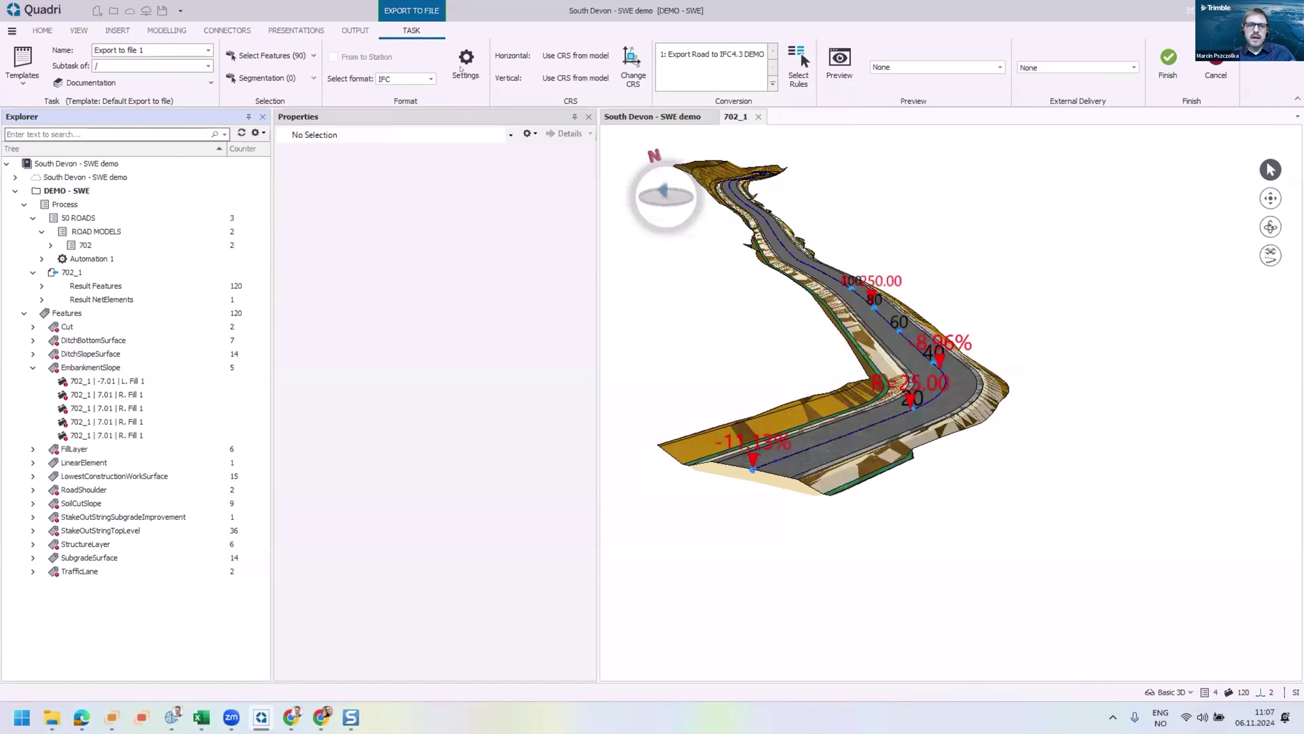
# Step: Reset the association configuration in the IFC export settings to its default
pyautogui.click(466, 65)
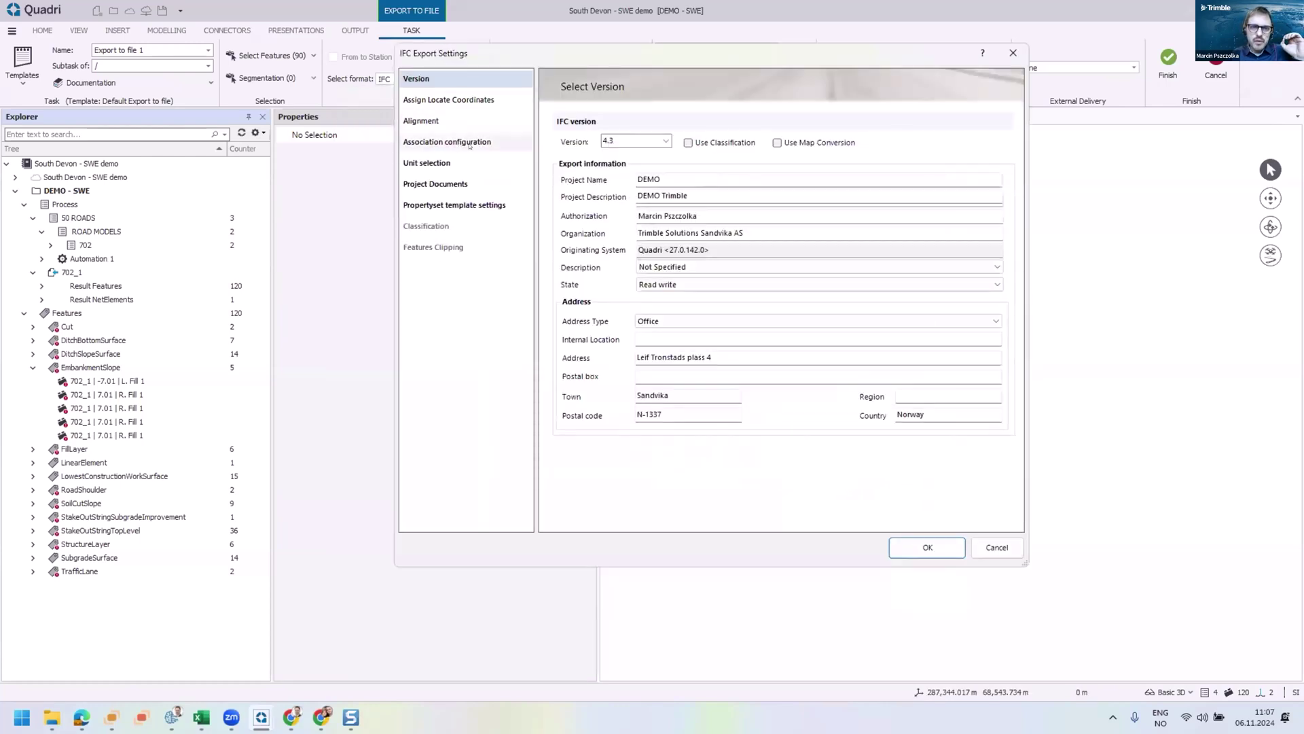
pyautogui.click(470, 143)
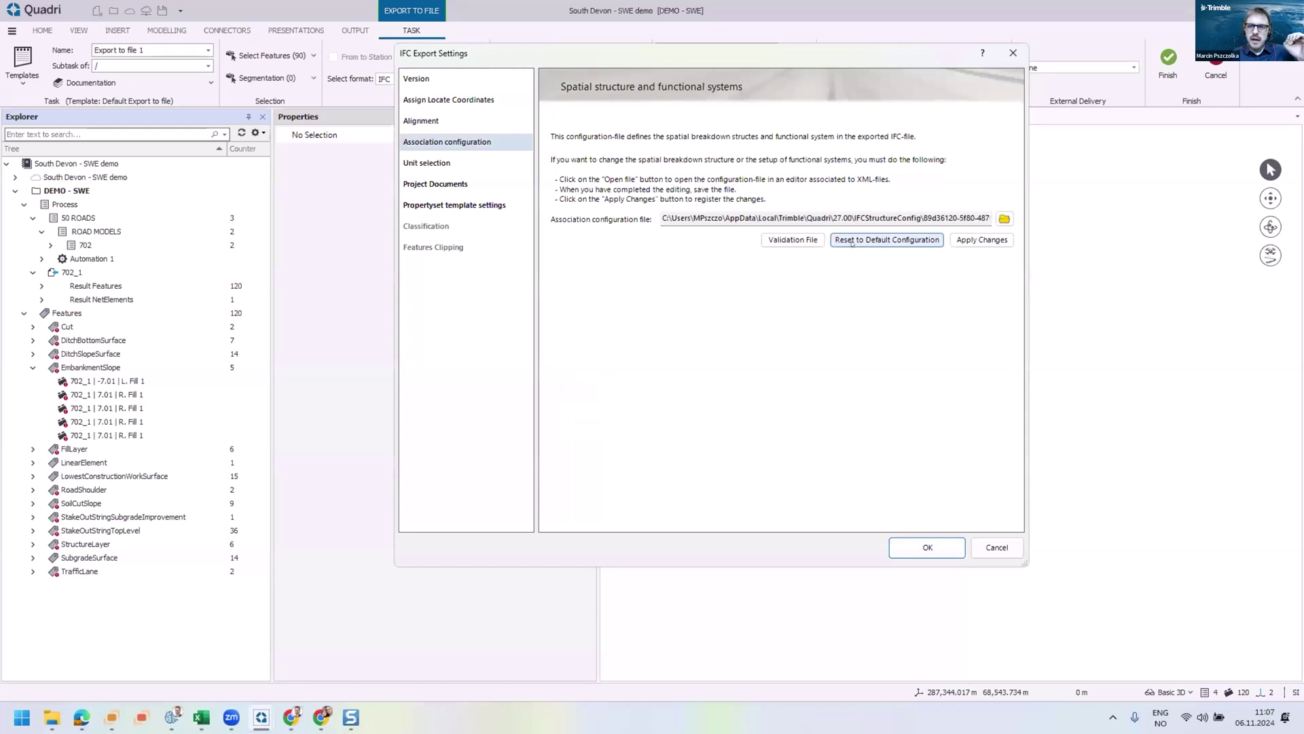
pyautogui.click(849, 243)
pyautogui.click(709, 401)
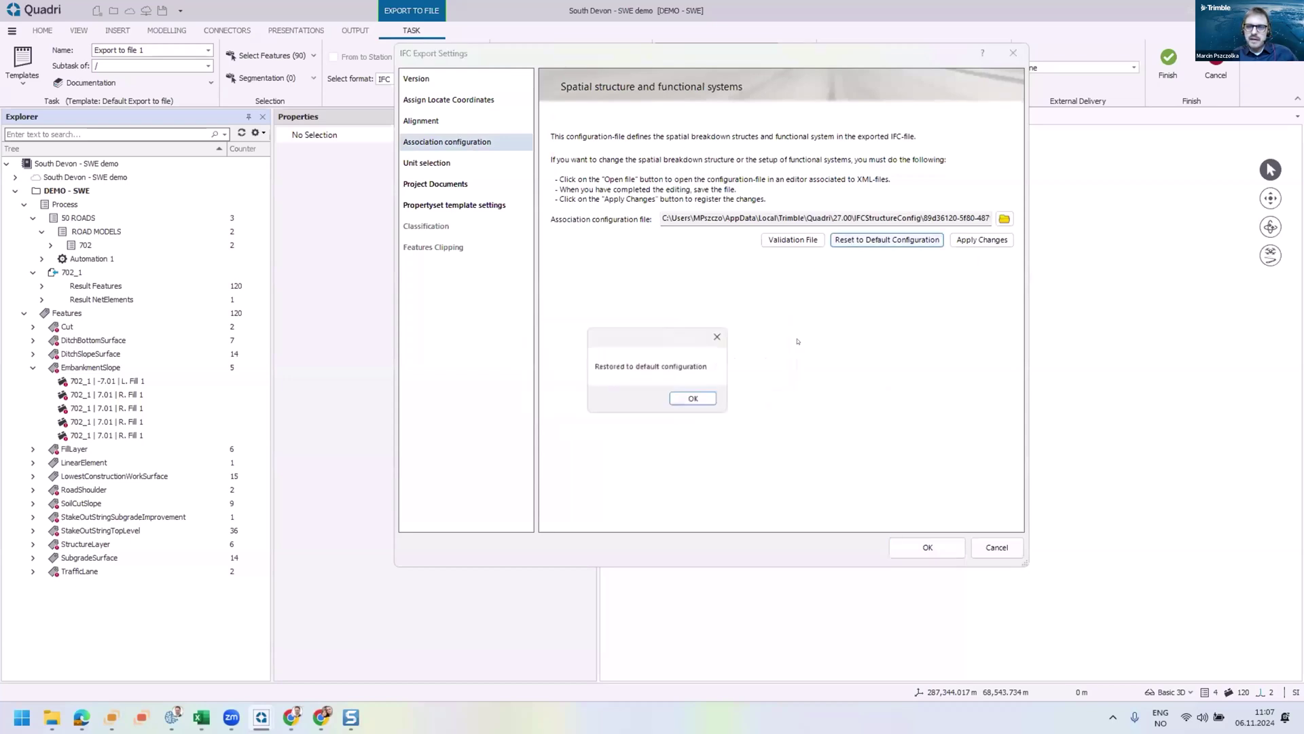
pyautogui.click(699, 400)
# Step: Open the association configuration file for editing, enlarge its editor and delete the IfcRailway branch
pyautogui.click(1006, 219)
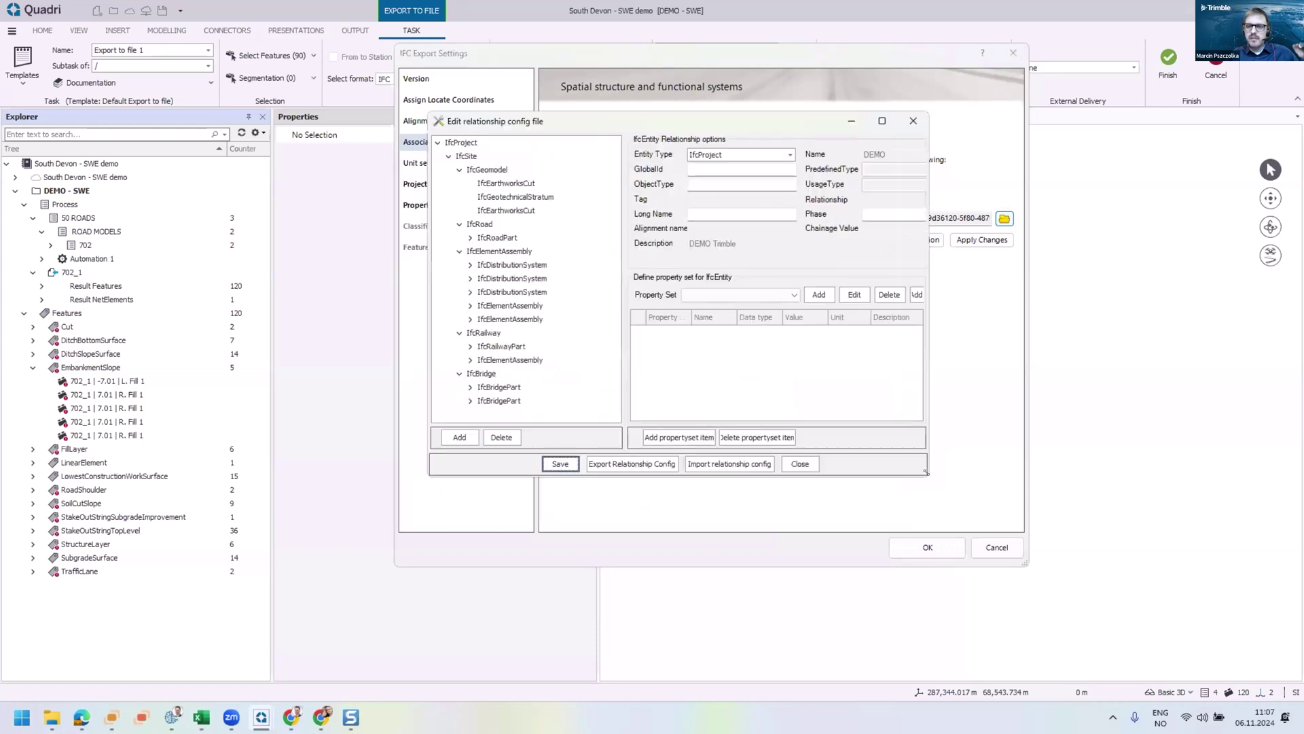
pyautogui.moveTo(925, 472); pyautogui.dragTo(1063, 549)
pyautogui.click(483, 333)
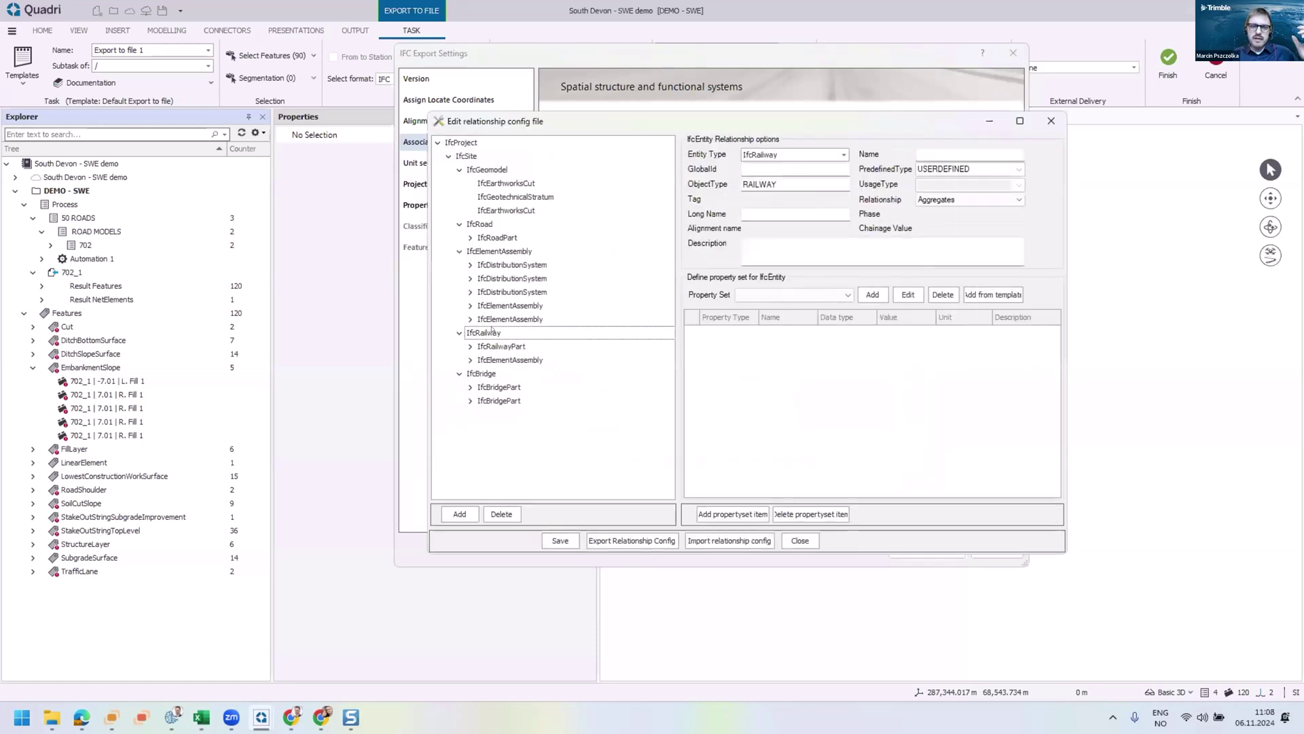
pyautogui.click(501, 514)
pyautogui.click(653, 405)
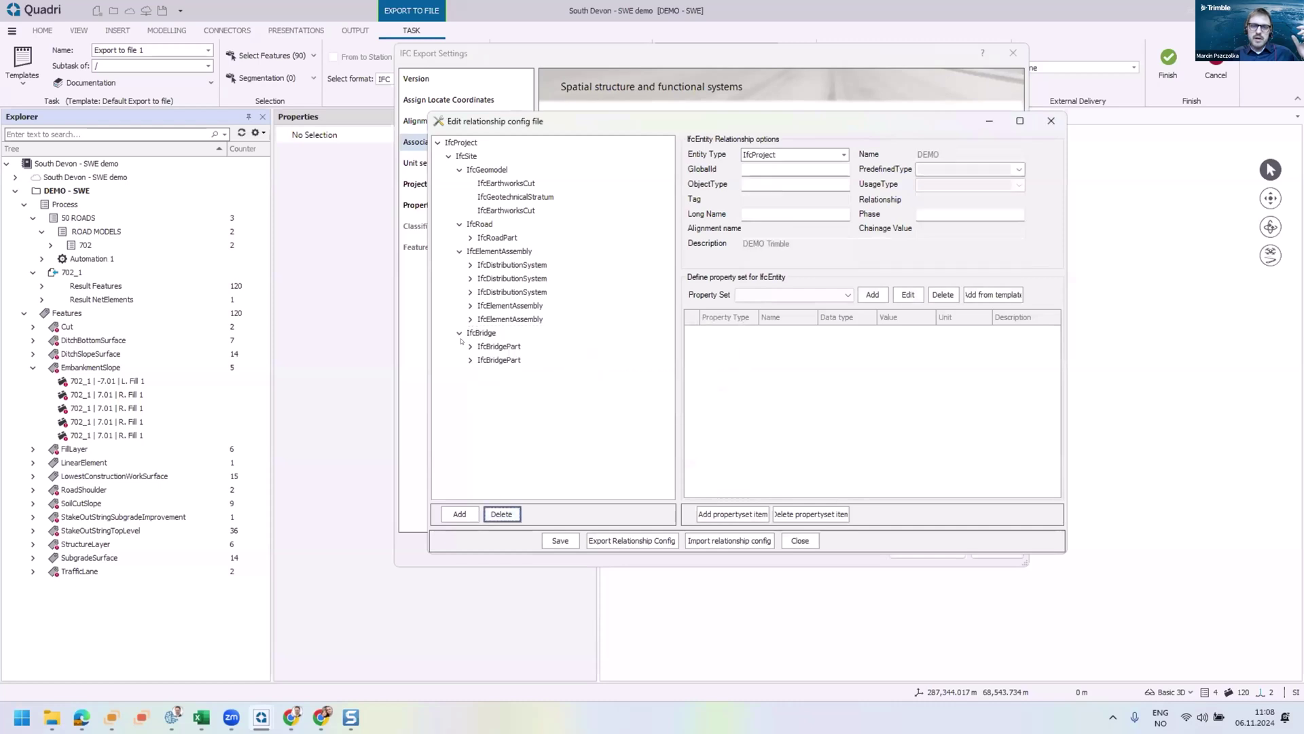
# Step: Delete the IfcBridge branch and the WATER AND SEWER IfcElementAssembly branch from the relationship configuration
pyautogui.click(481, 332)
pyautogui.click(501, 514)
pyautogui.click(652, 405)
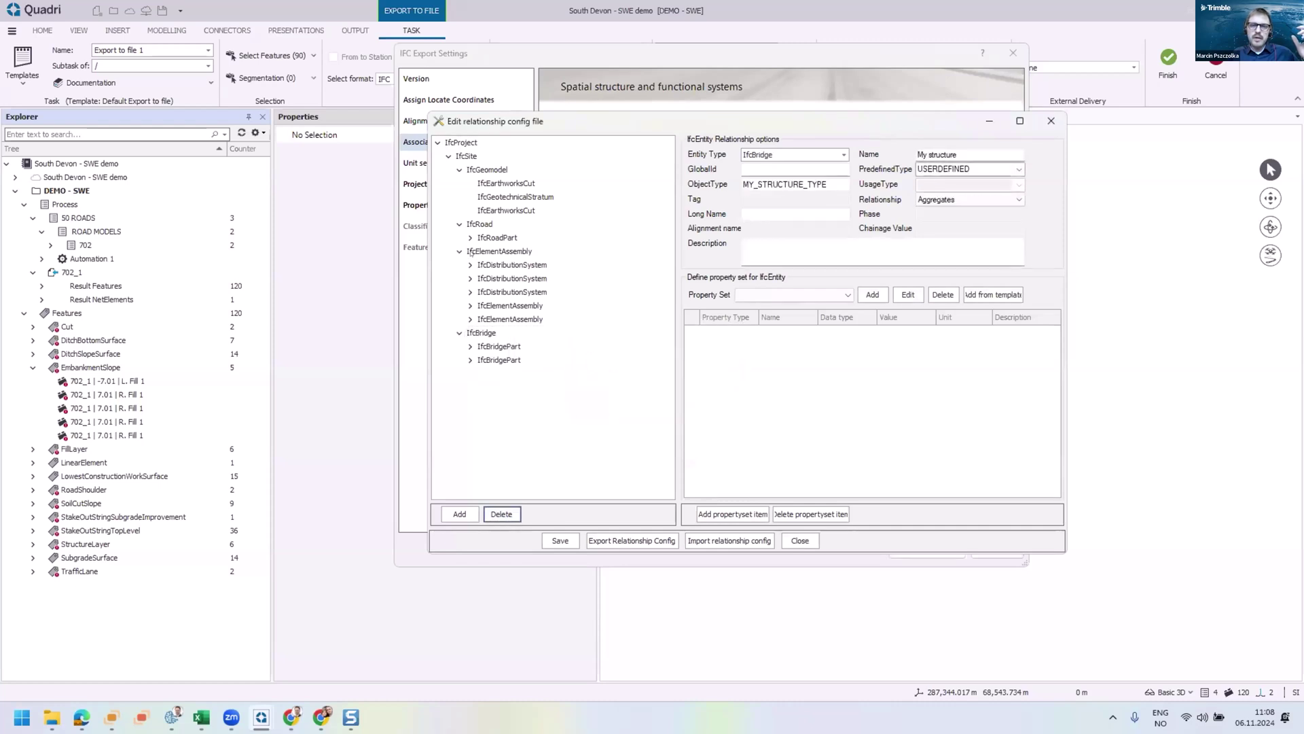
pyautogui.click(501, 252)
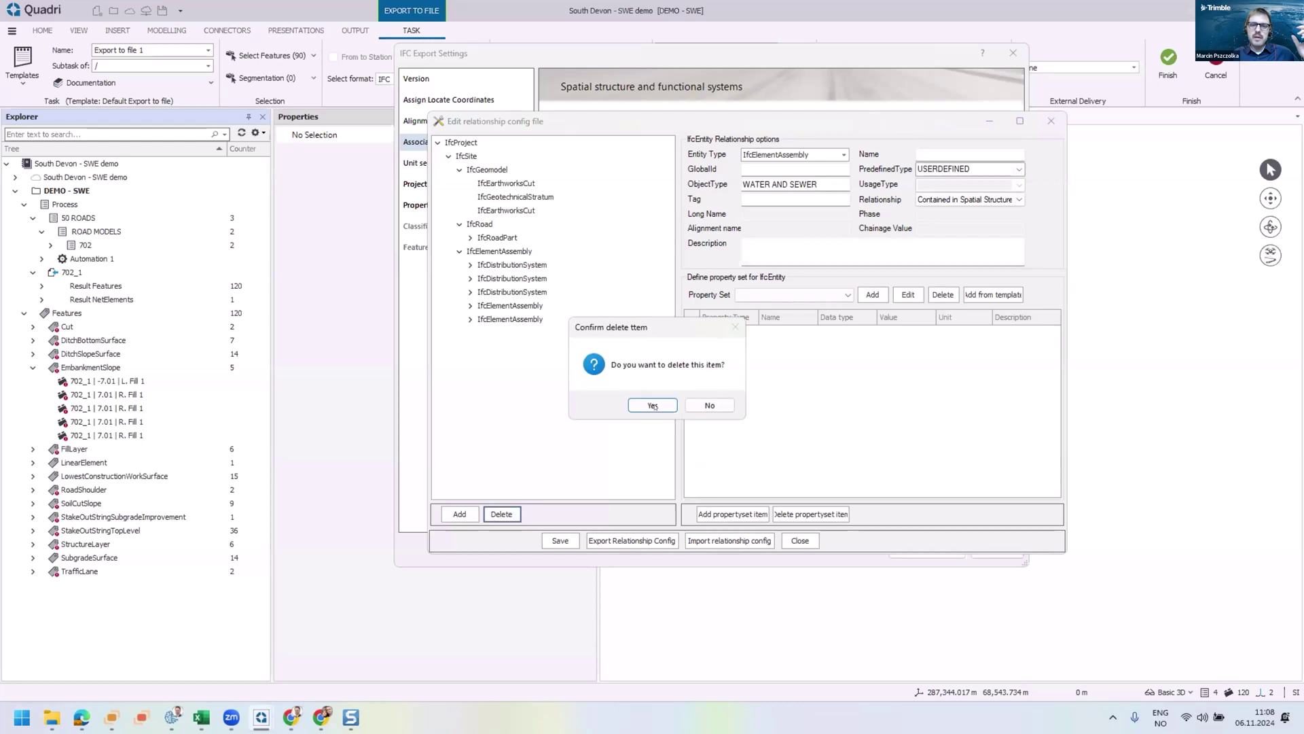
pyautogui.click(653, 402)
# Step: Expand the road parts under IfcRoad and delete the lateral SHOULDER IfcRoadPart
pyautogui.click(481, 225)
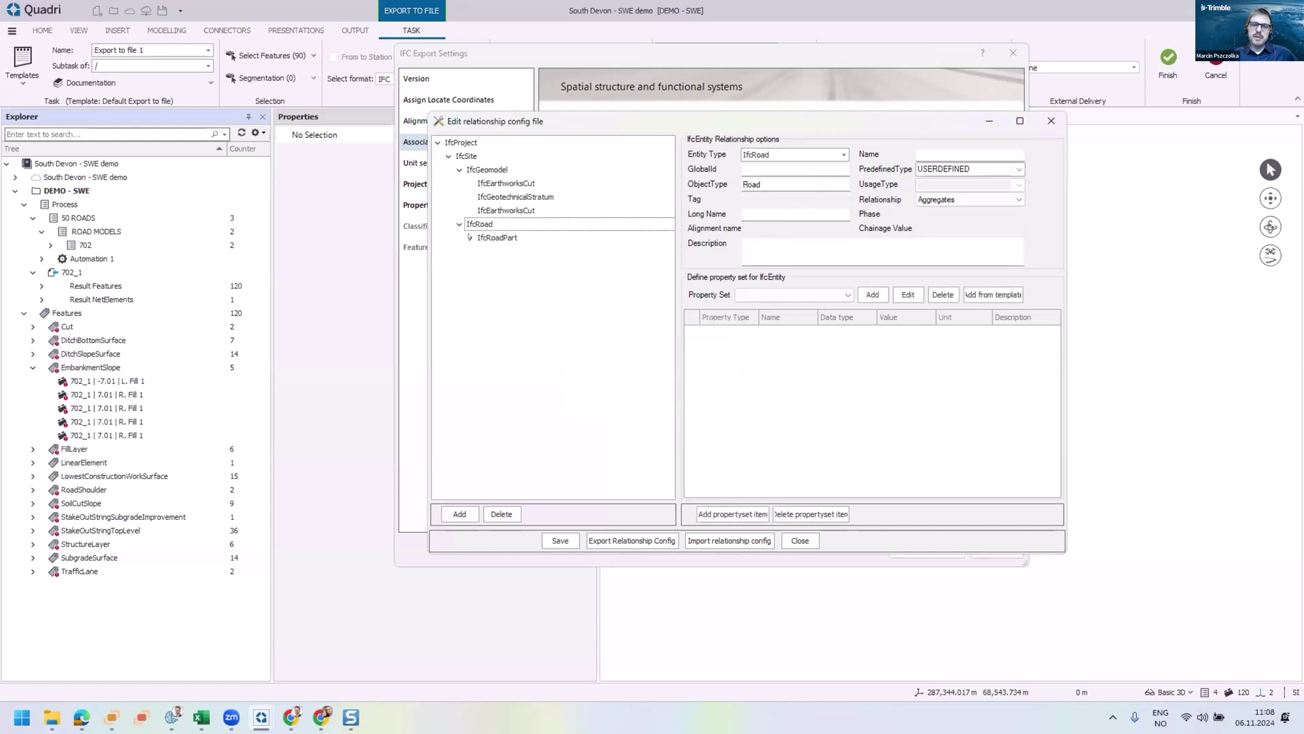
pyautogui.click(470, 238)
pyautogui.click(497, 237)
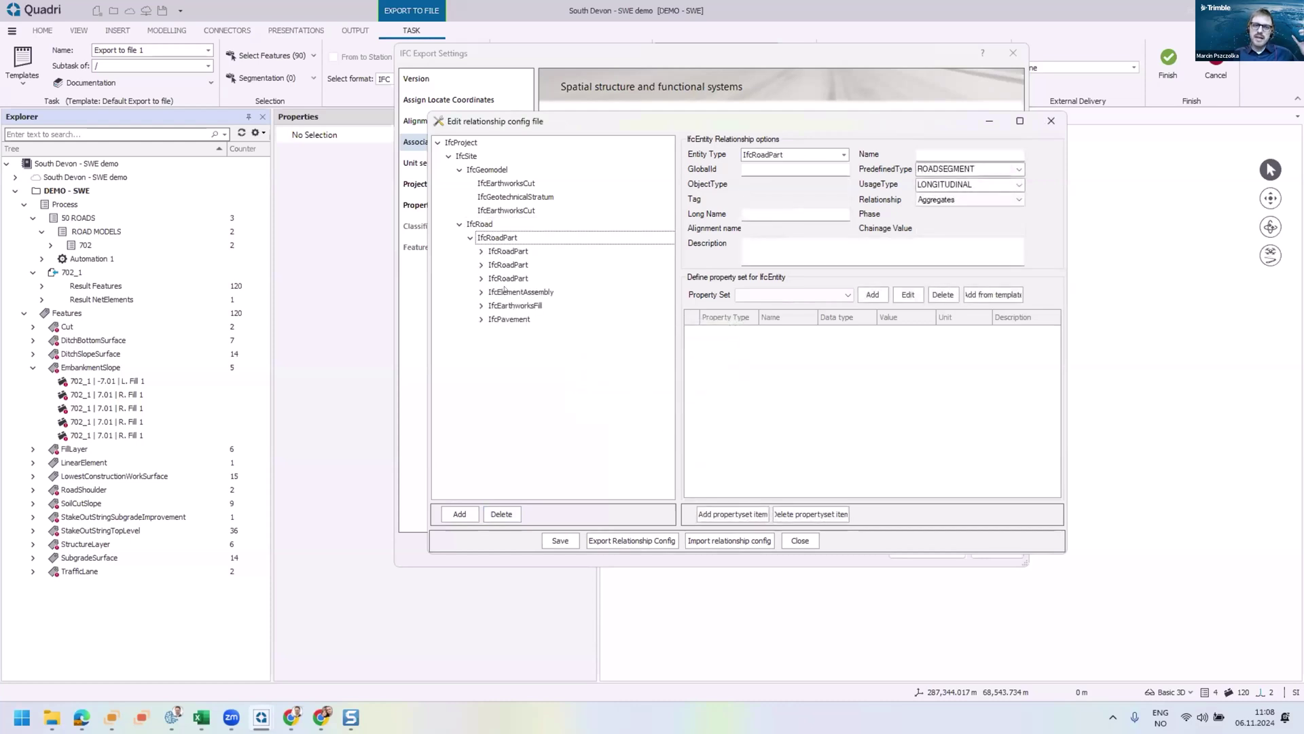
pyautogui.click(481, 252)
pyautogui.doubleClick(504, 278)
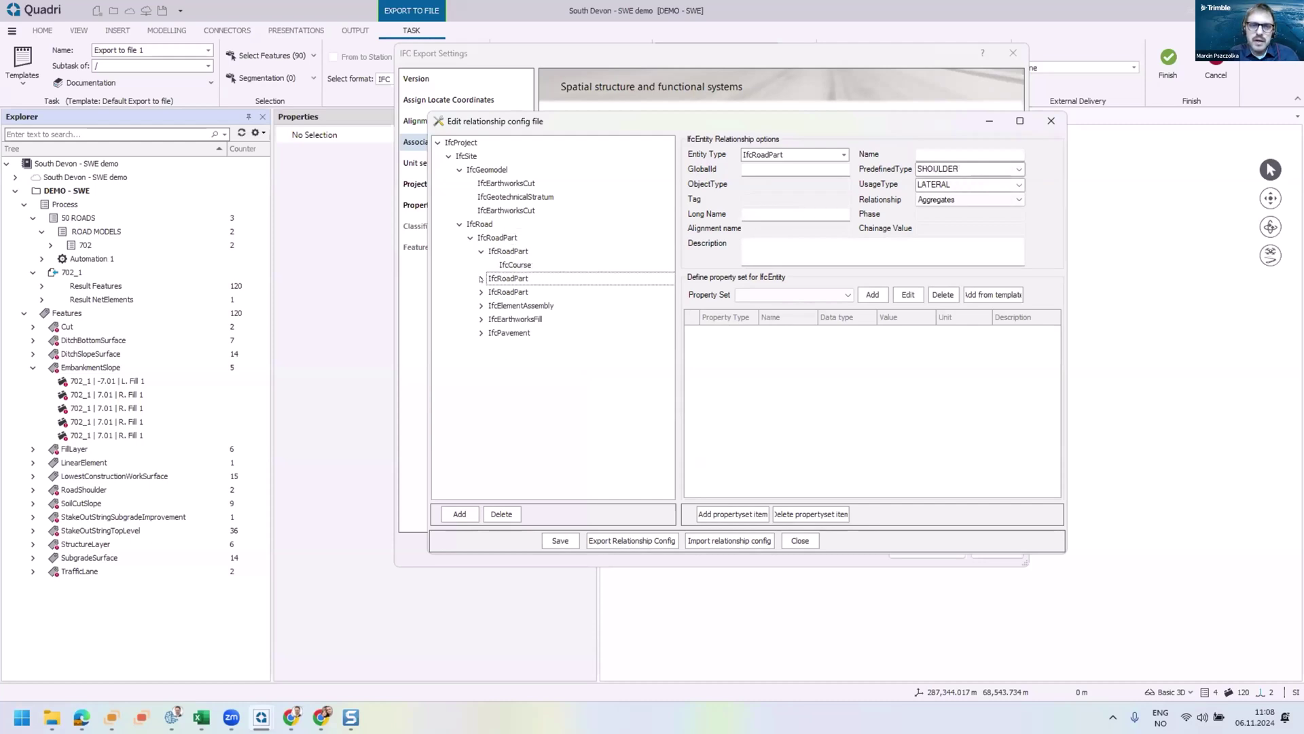
pyautogui.click(501, 513)
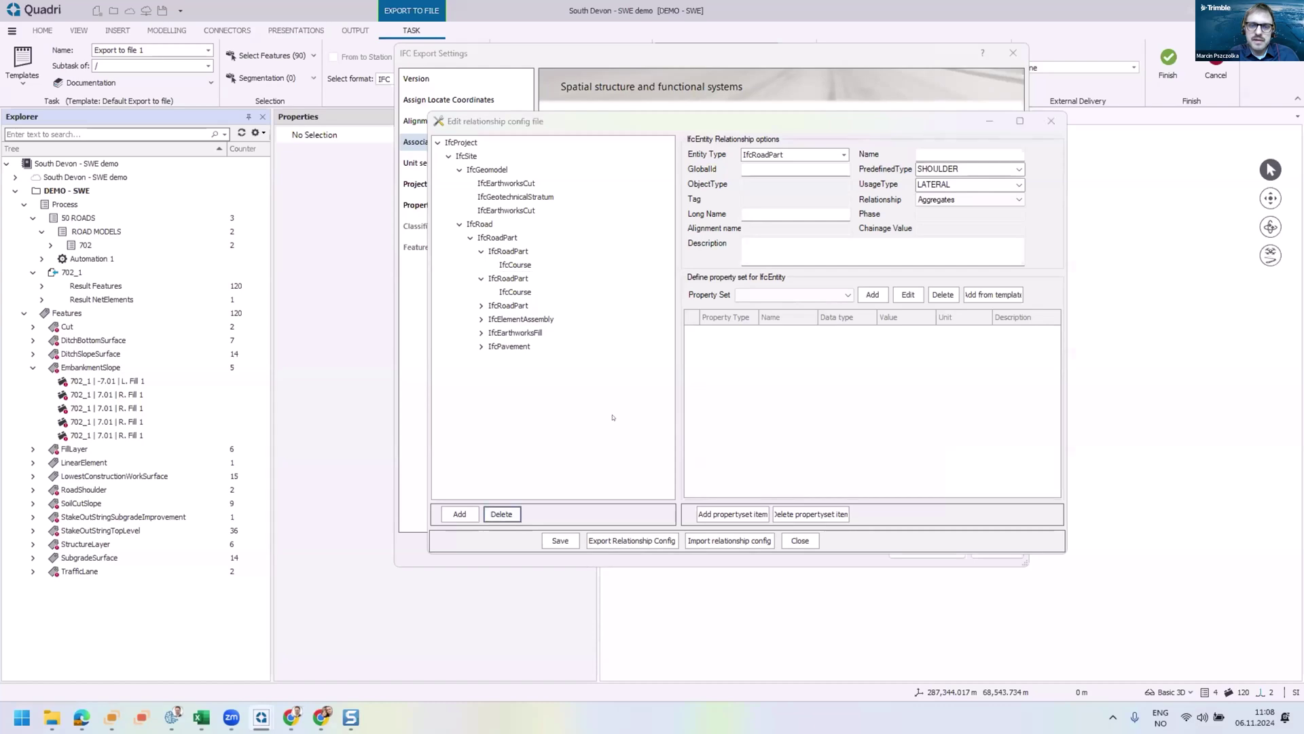
pyautogui.click(653, 404)
# Step: Select the CARRIAGEWAY IfcRoadPart and review the Entity through Description columns of Master-Road702-without.csv in Excel
pyautogui.click(513, 253)
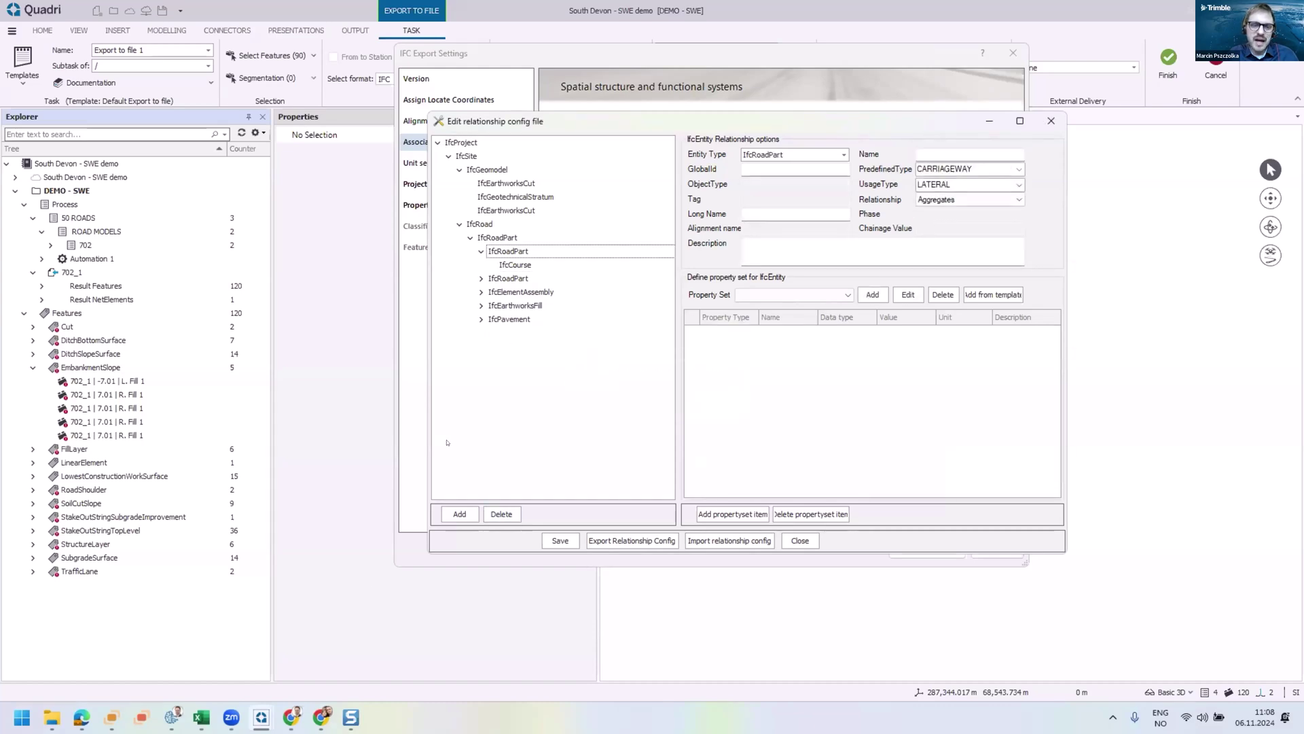
pyautogui.click(201, 718)
pyautogui.click(74, 645)
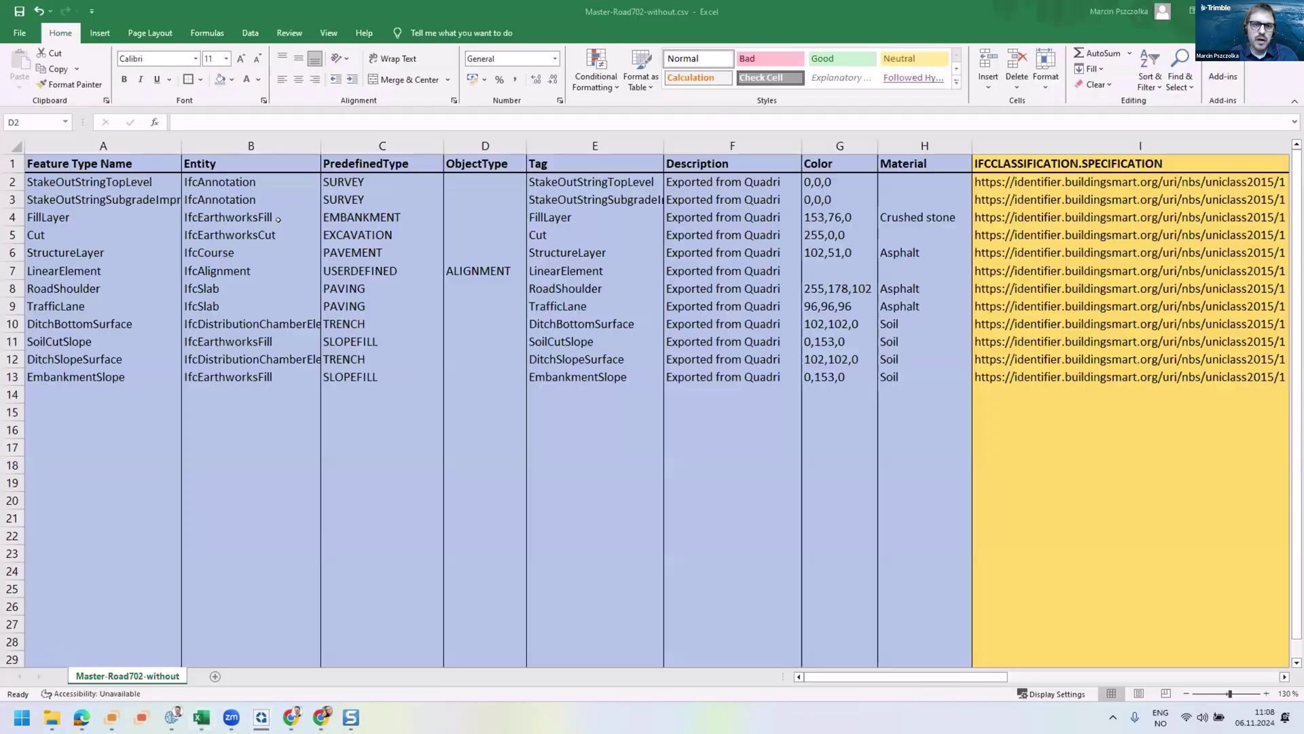
pyautogui.moveTo(203, 144); pyautogui.dragTo(678, 136)
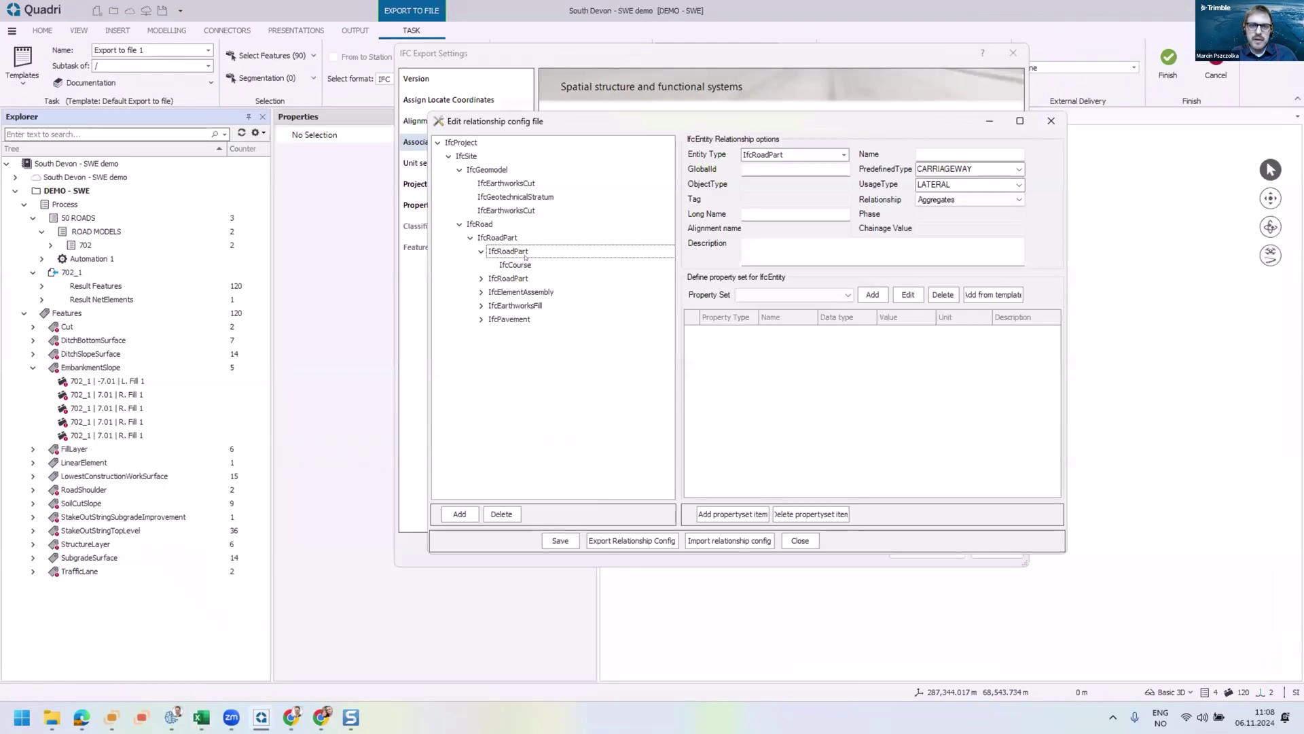
# Step: Change the IfcCourse under the CARRIAGEWAY road part to entity type IfcSlab with predefined type PAVING
pyautogui.click(515, 264)
pyautogui.click(797, 151)
pyautogui.write('IfcS')
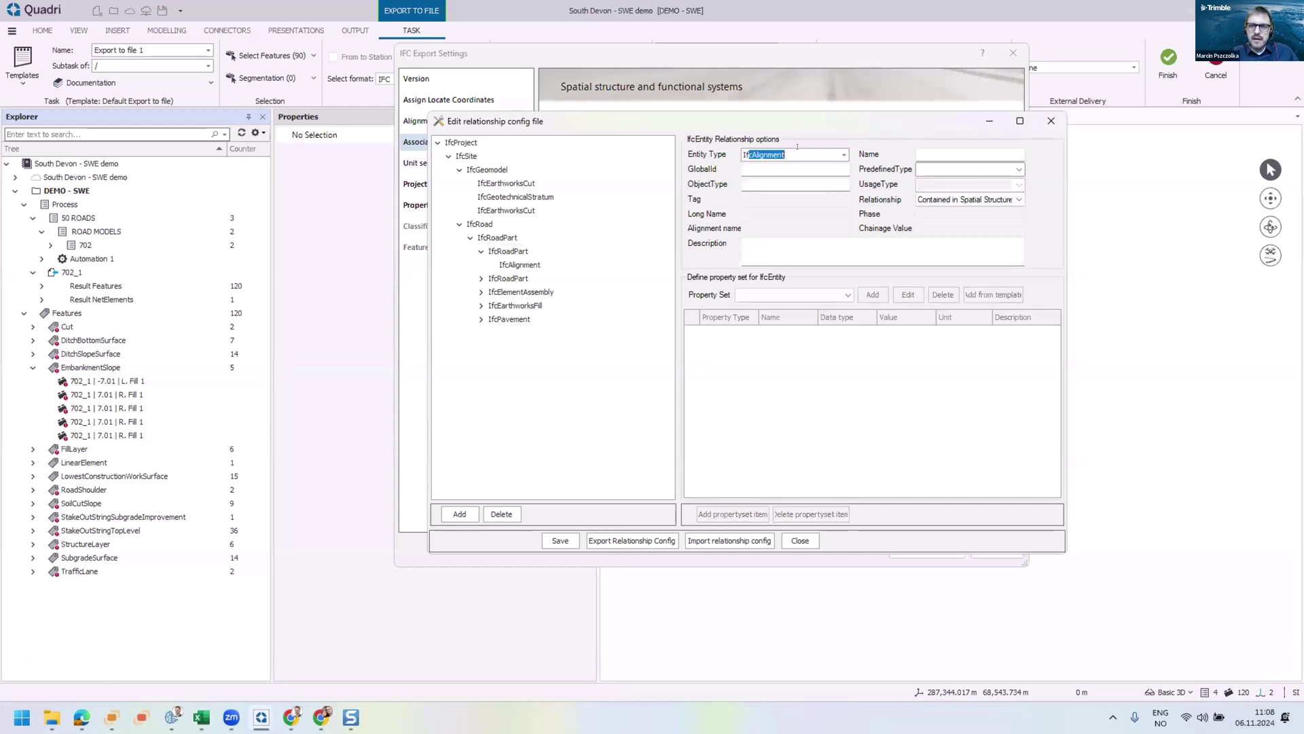
pyautogui.write('lab')
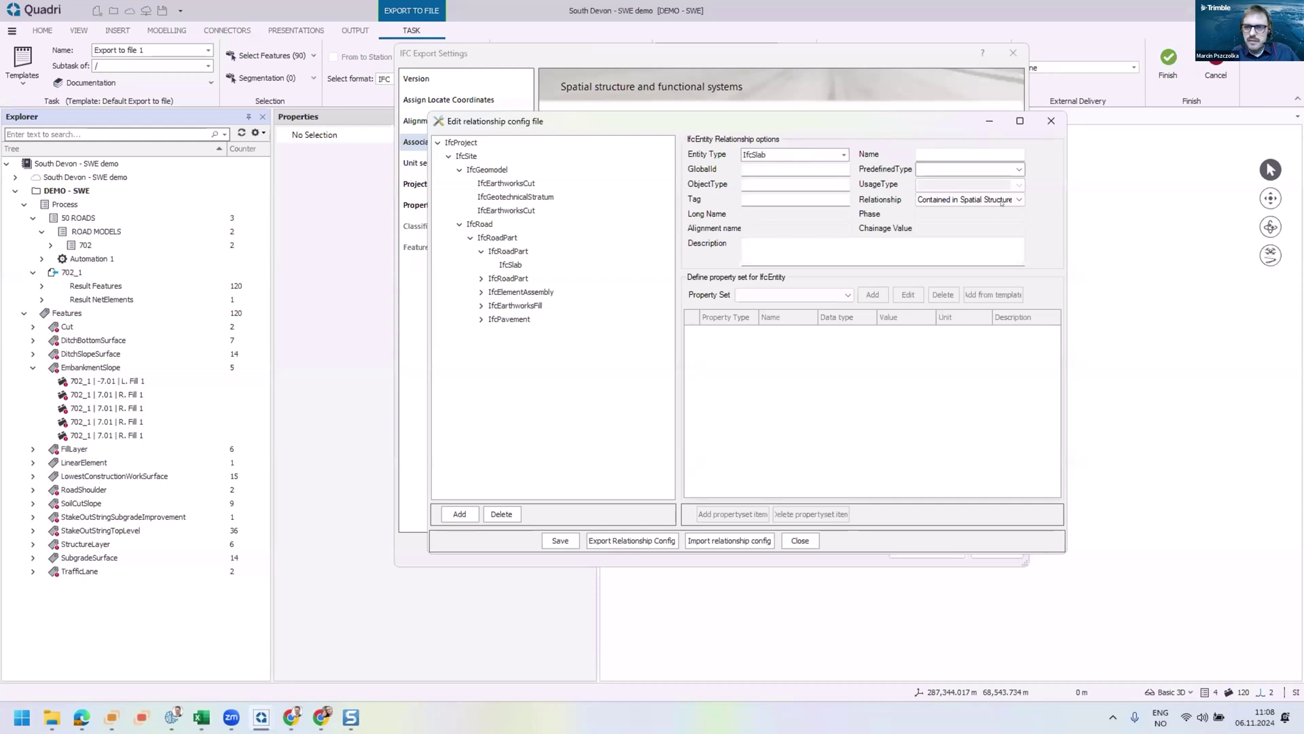
pyautogui.click(1018, 168)
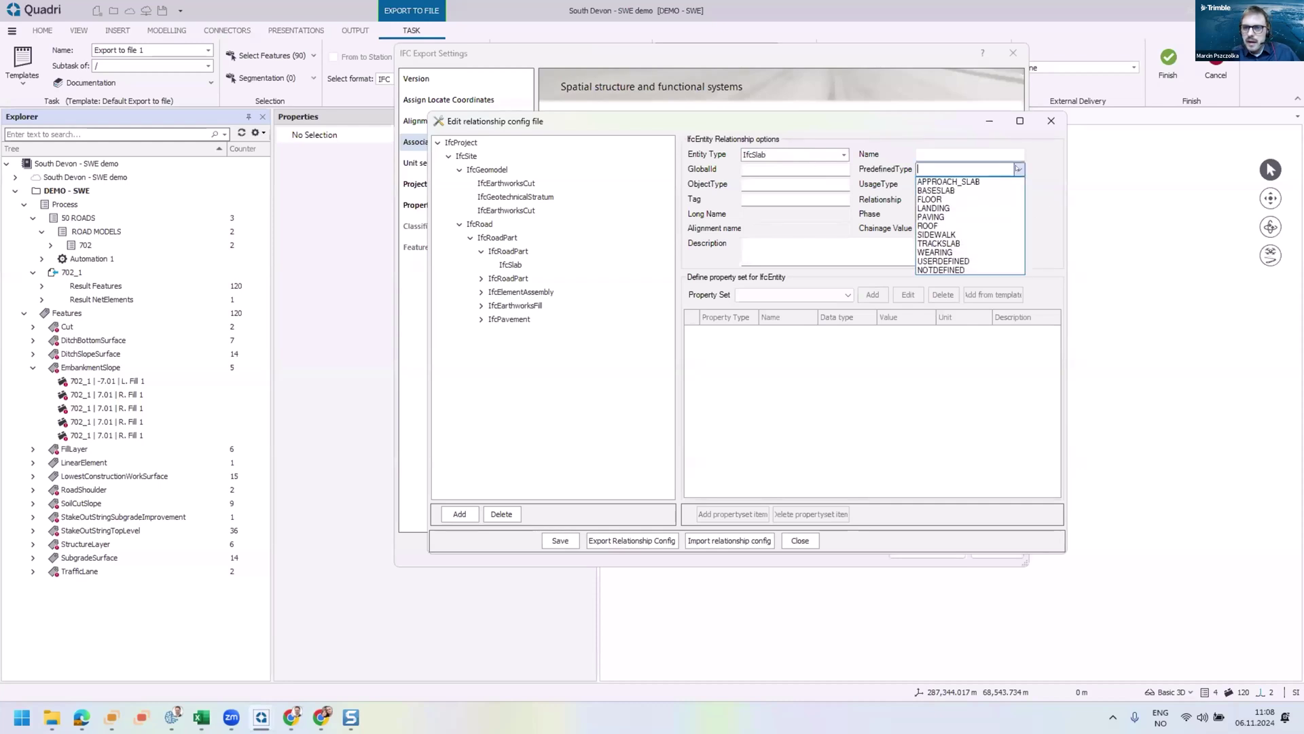
pyautogui.click(936, 217)
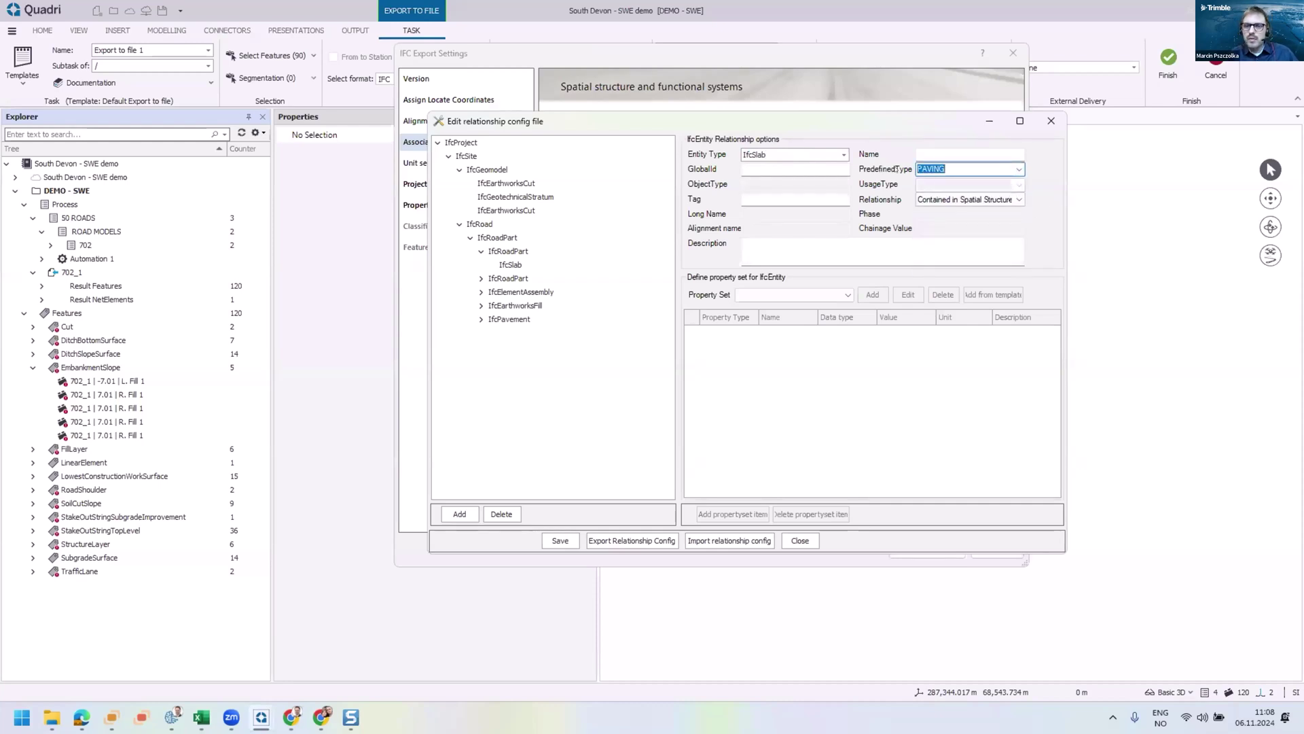
# Step: Switch to Master-Road702-without.csv in Excel and check the RoadShoulder row's PredefinedType
pyautogui.click(201, 716)
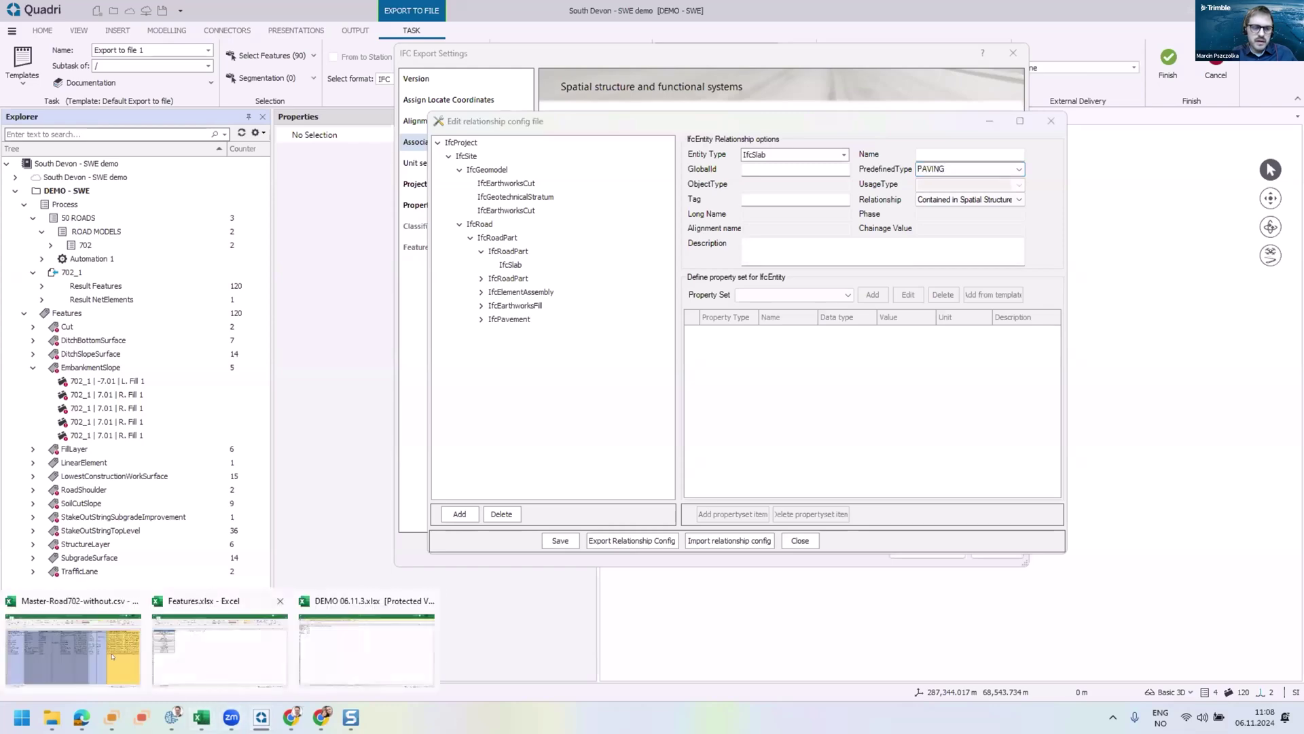
pyautogui.click(72, 645)
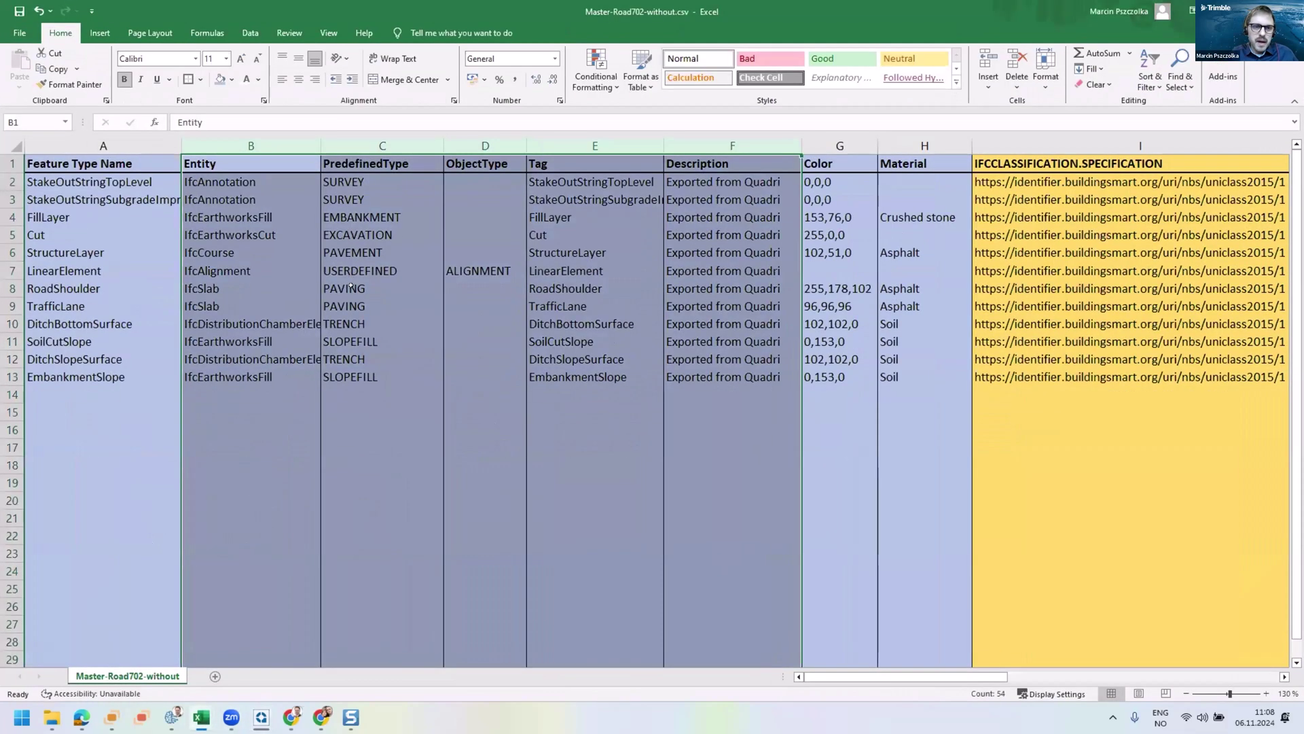
pyautogui.click(352, 286)
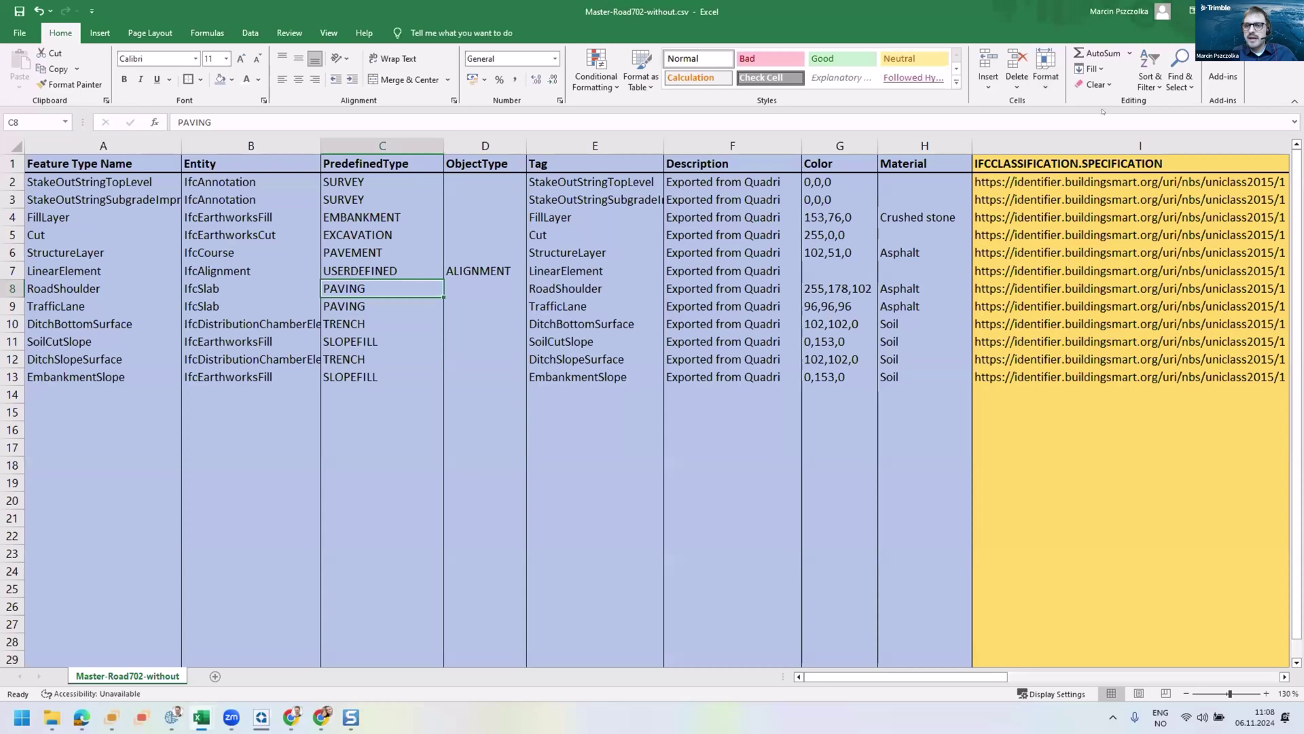
# Step: Return to Quadri and set the IfcSlab's relationship to Contained in Spatial Structure
pyautogui.hotkey('alt', 'Tab')
pyautogui.click(988, 199)
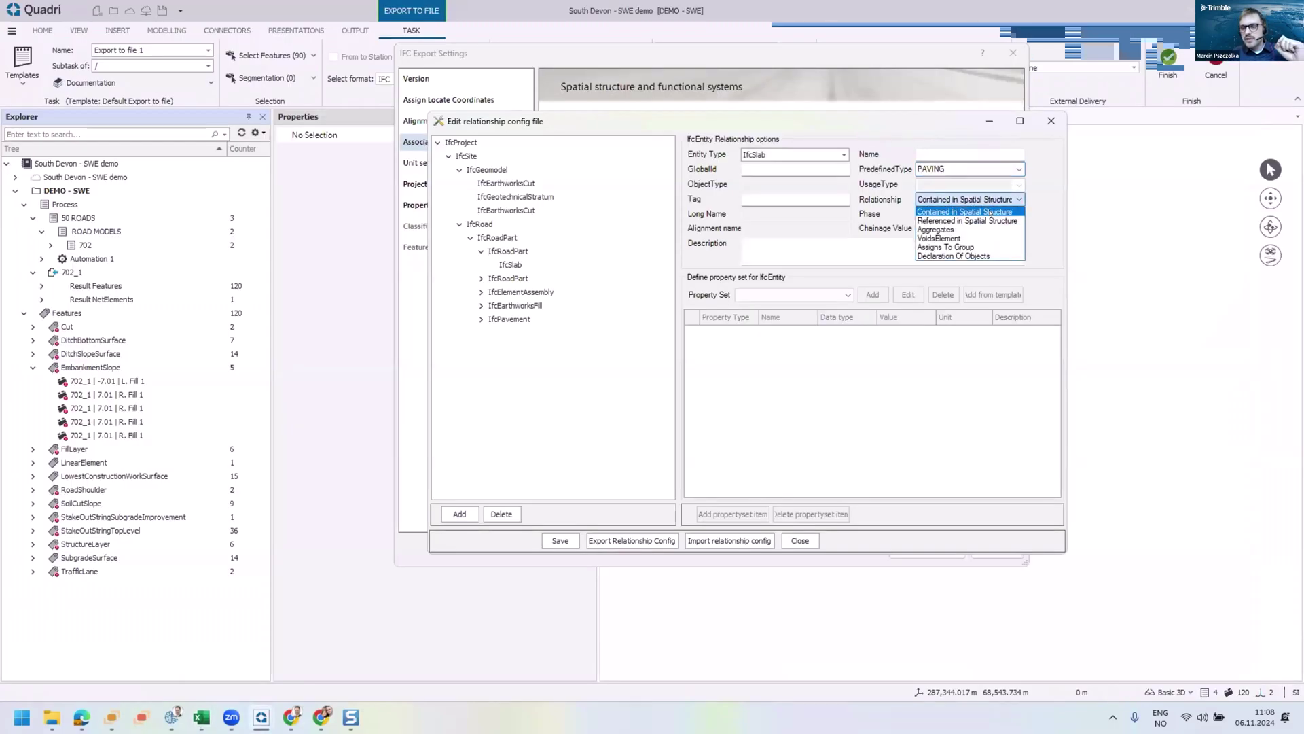
pyautogui.click(988, 212)
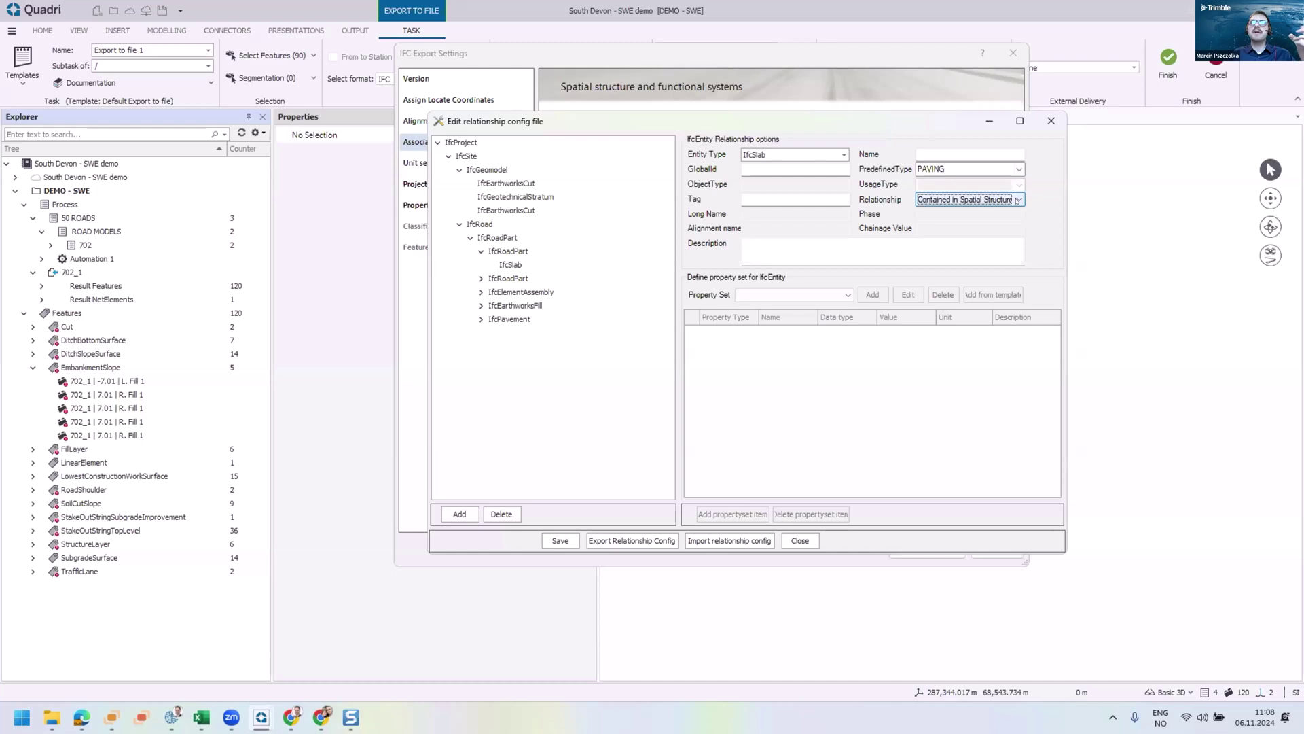
# Step: Delete the STAKEOUT IfcElementAssembly from the road structure and select its parent ROADSEGMENT IfcRoadPart
pyautogui.click(510, 265)
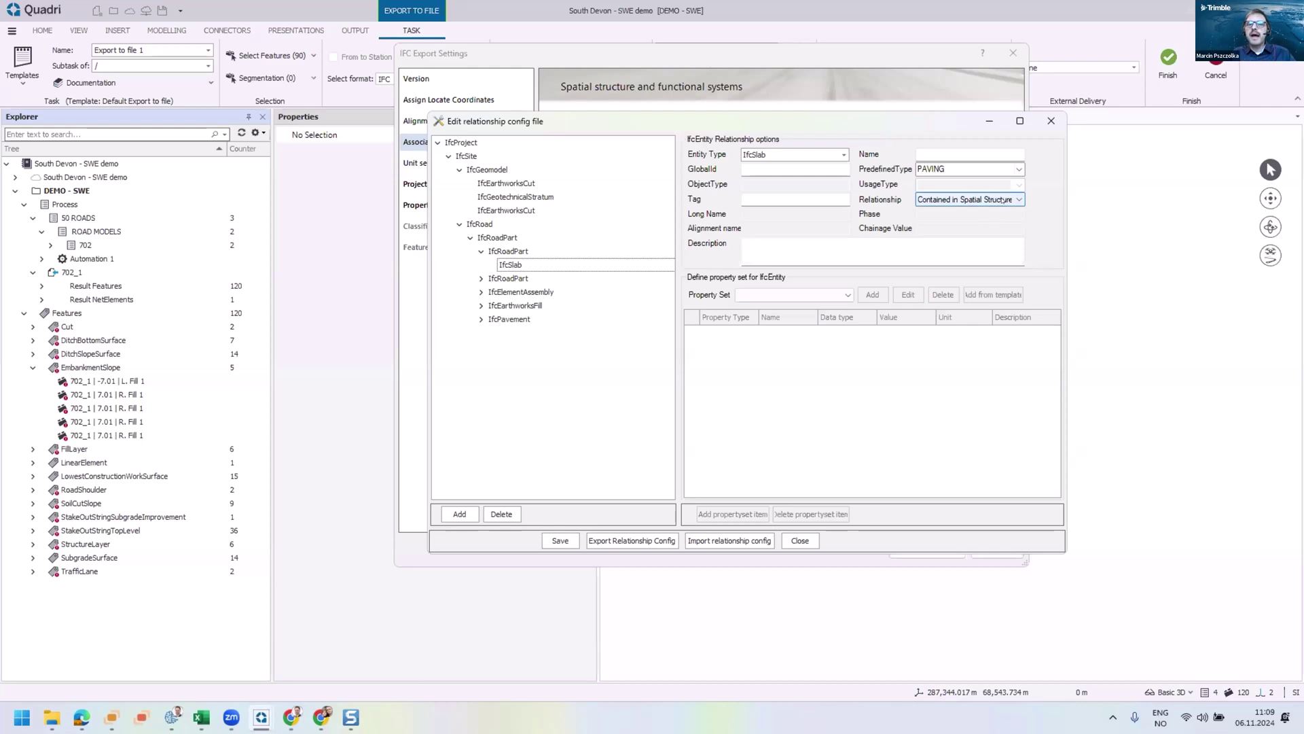
pyautogui.click(512, 291)
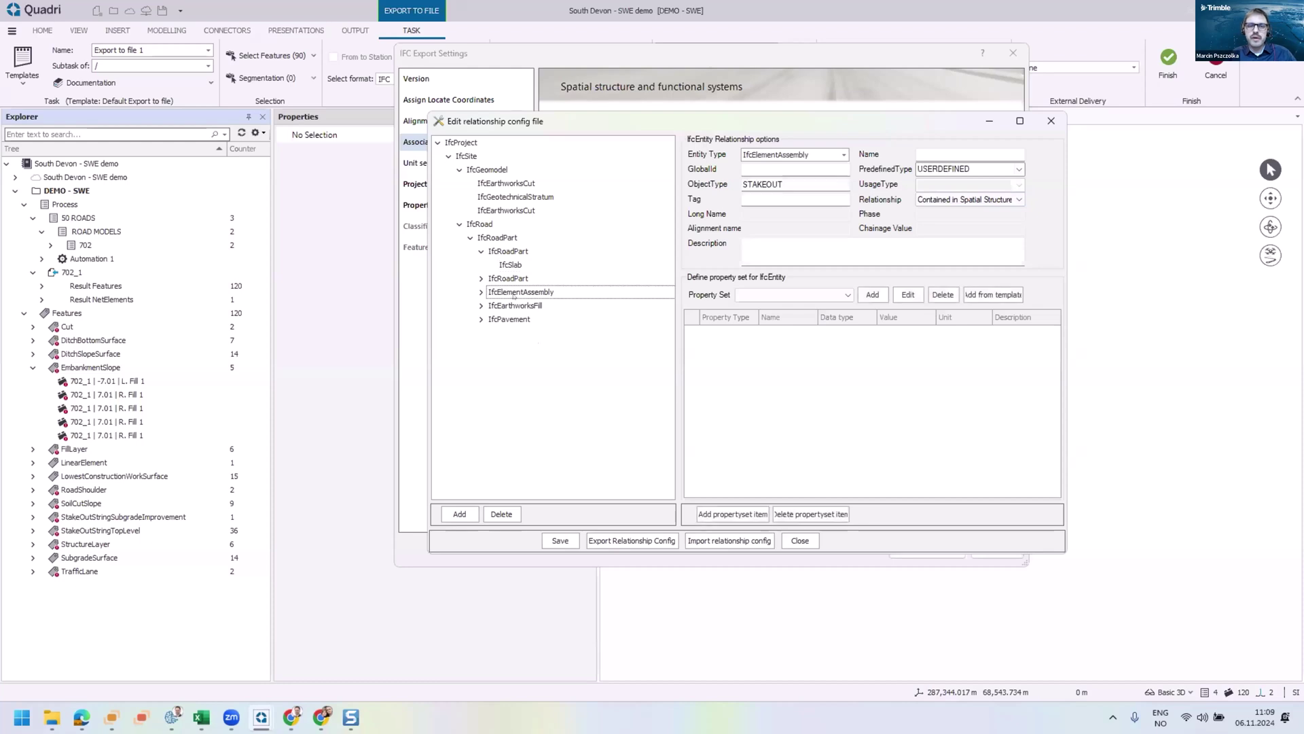
pyautogui.click(501, 514)
pyautogui.click(646, 402)
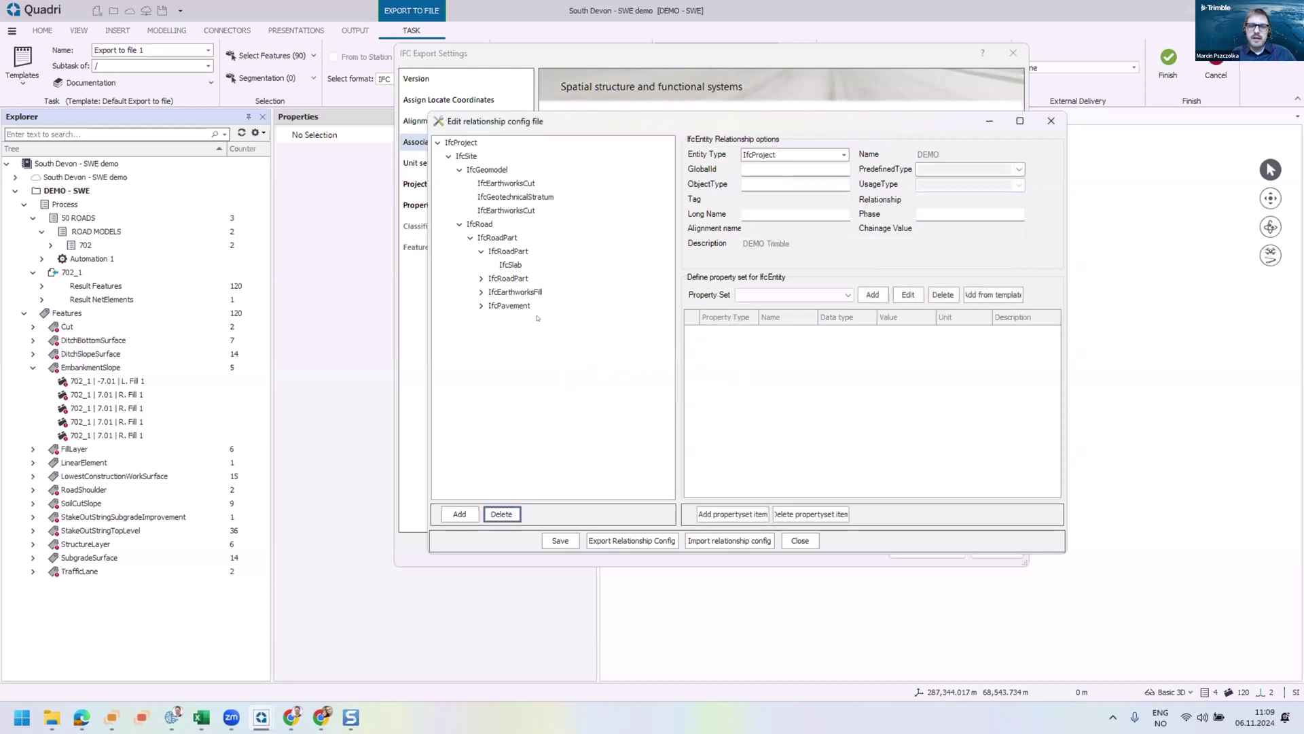
pyautogui.click(495, 238)
pyautogui.click(460, 514)
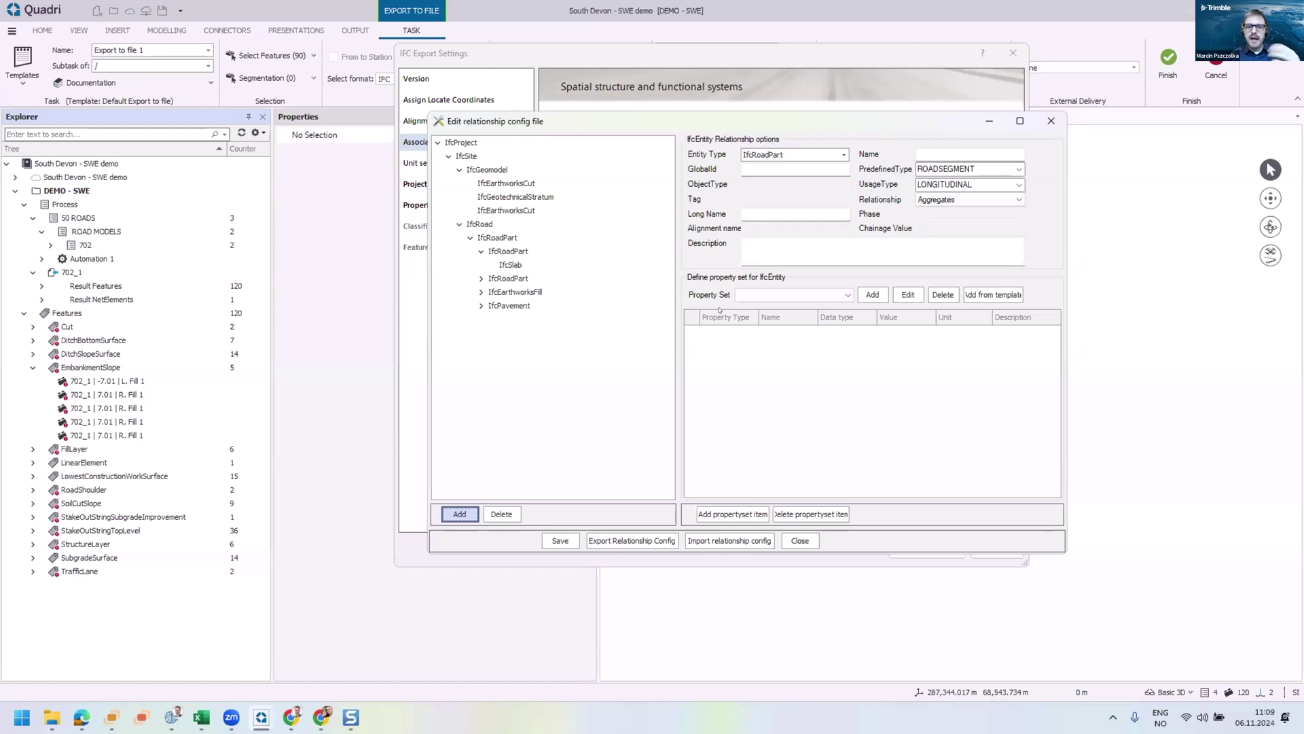
# Step: Switch to the Trimble Connect 3D Viewer in Chrome and collapse the 702|ROADSEGMENT and 702|USERDEFINED branches of Road 3D-1.ifc
pyautogui.moveTo(266, 722)
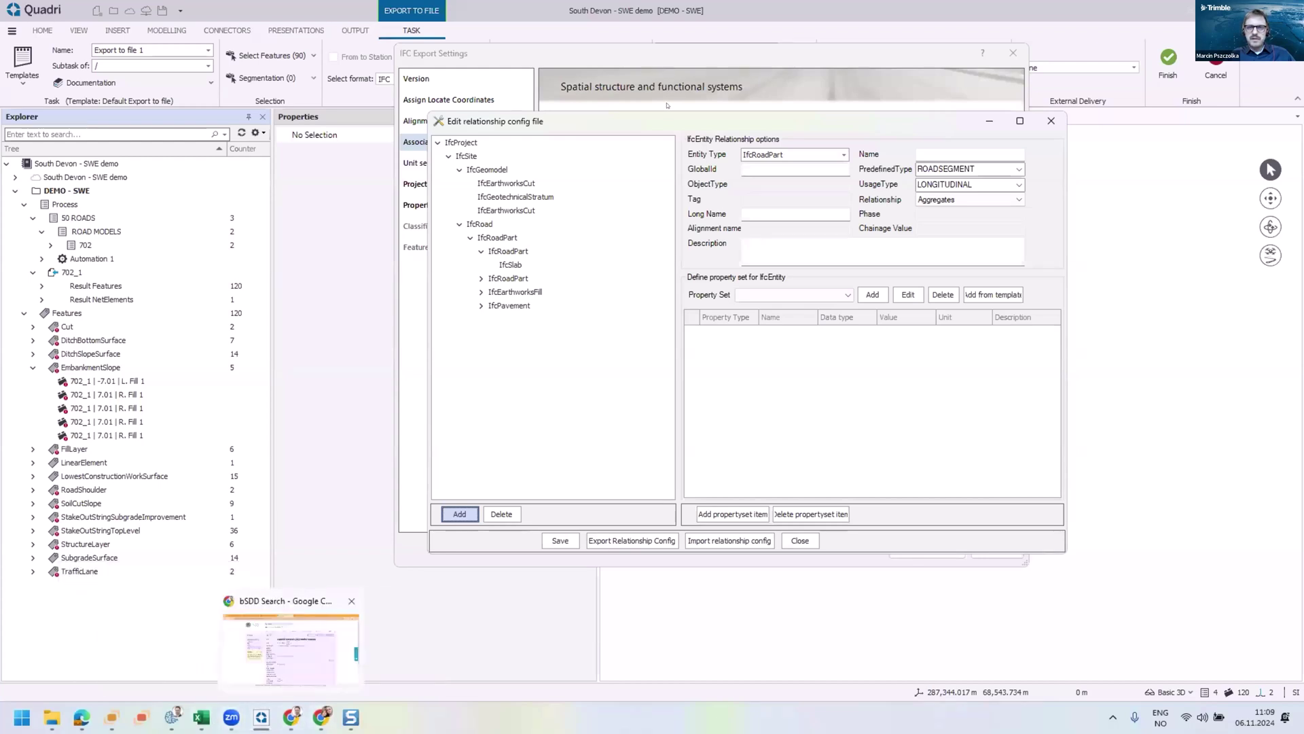
pyautogui.click(323, 718)
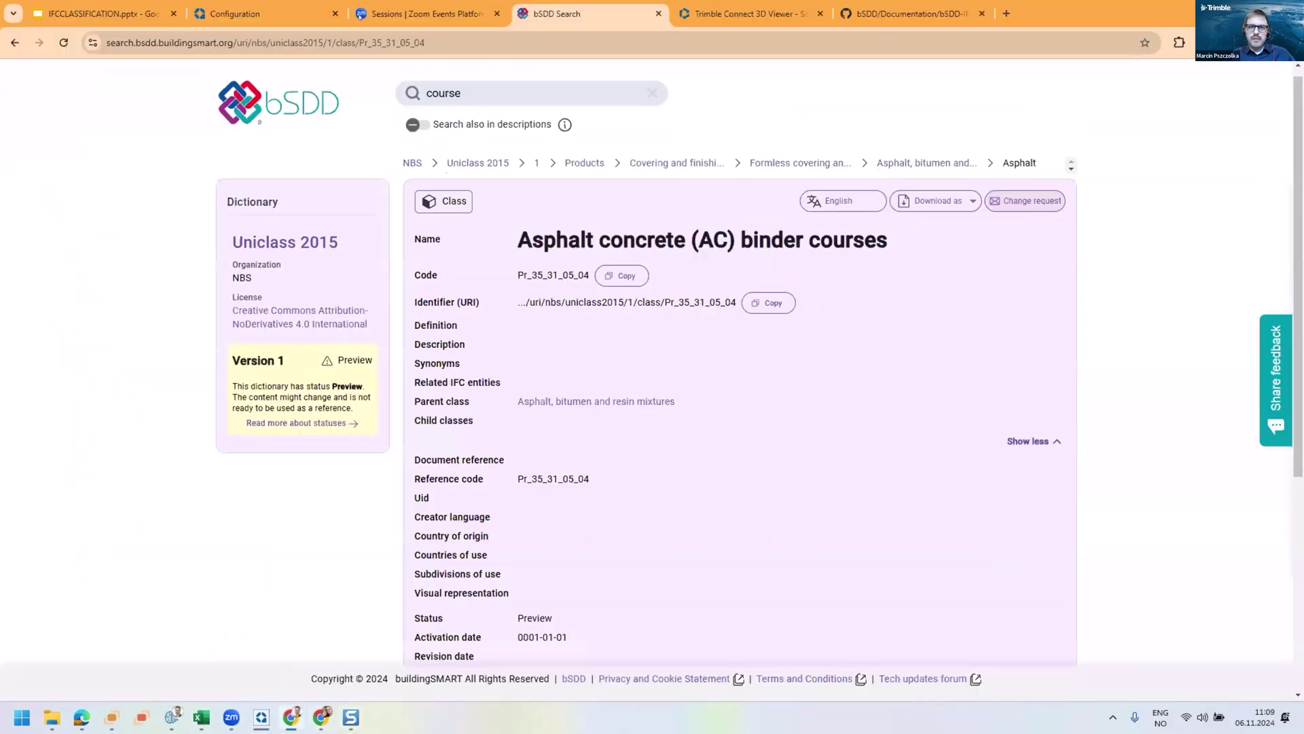
pyautogui.doubleClick(1070, 14)
pyautogui.click(663, 66)
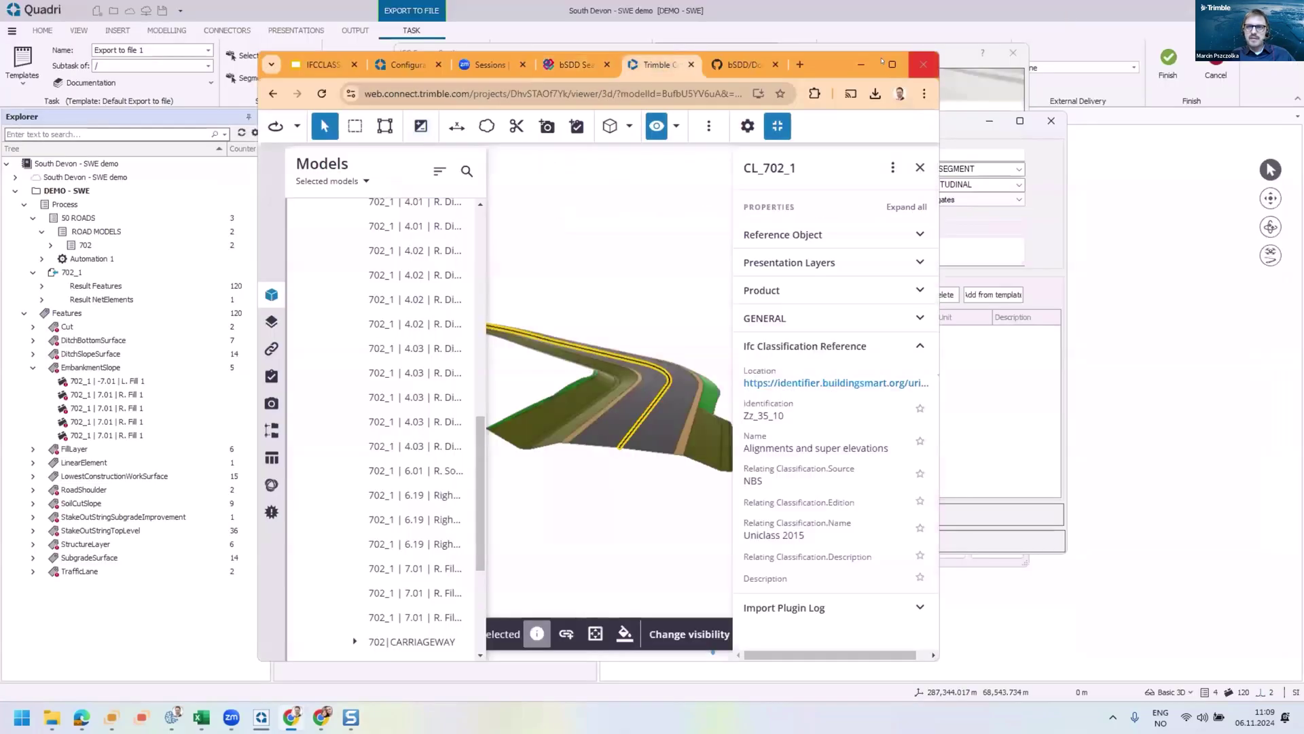
pyautogui.click(892, 65)
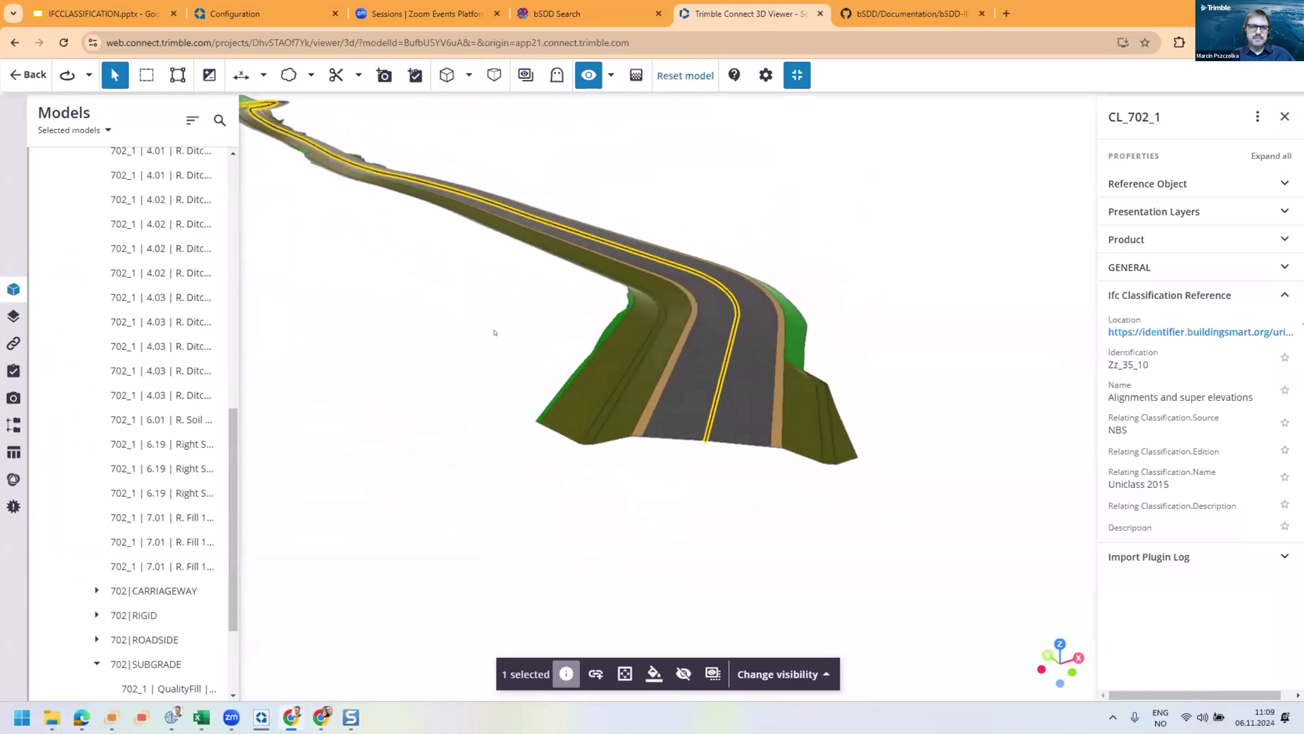
pyautogui.scroll(15, 170, 305)
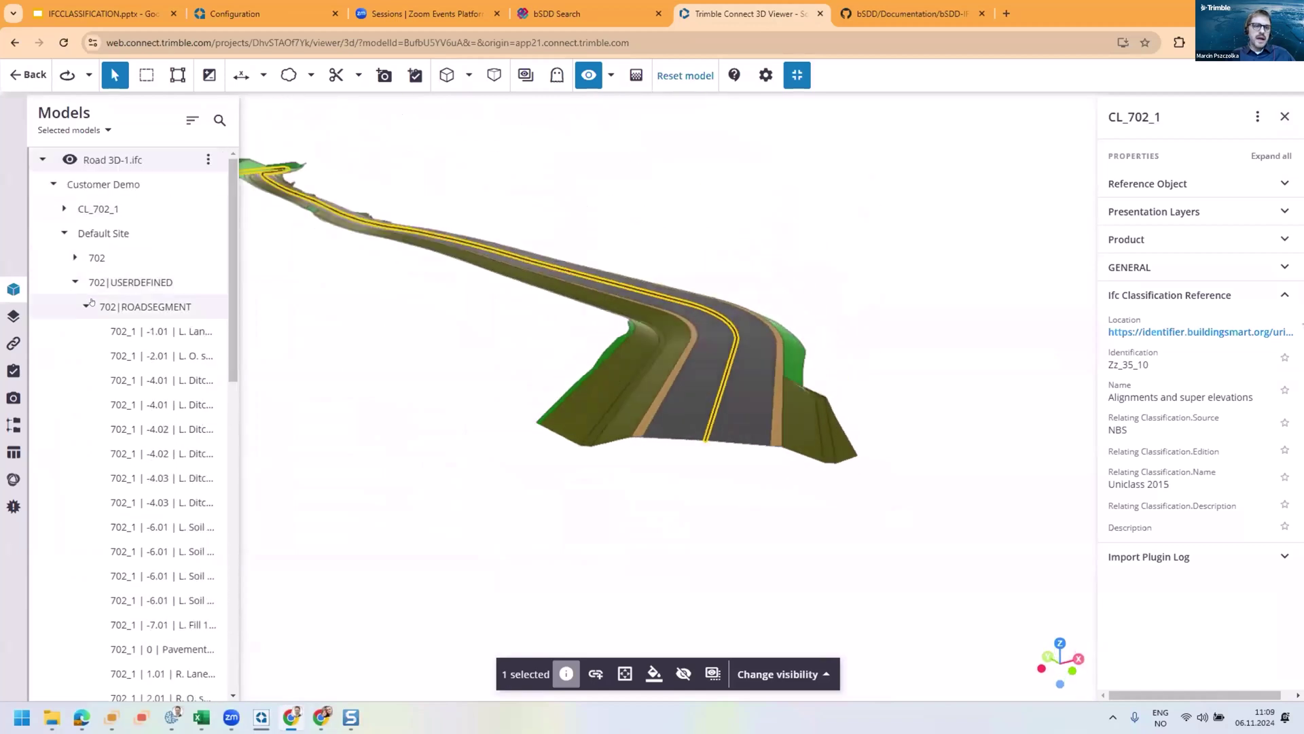
pyautogui.click(85, 306)
pyautogui.click(75, 282)
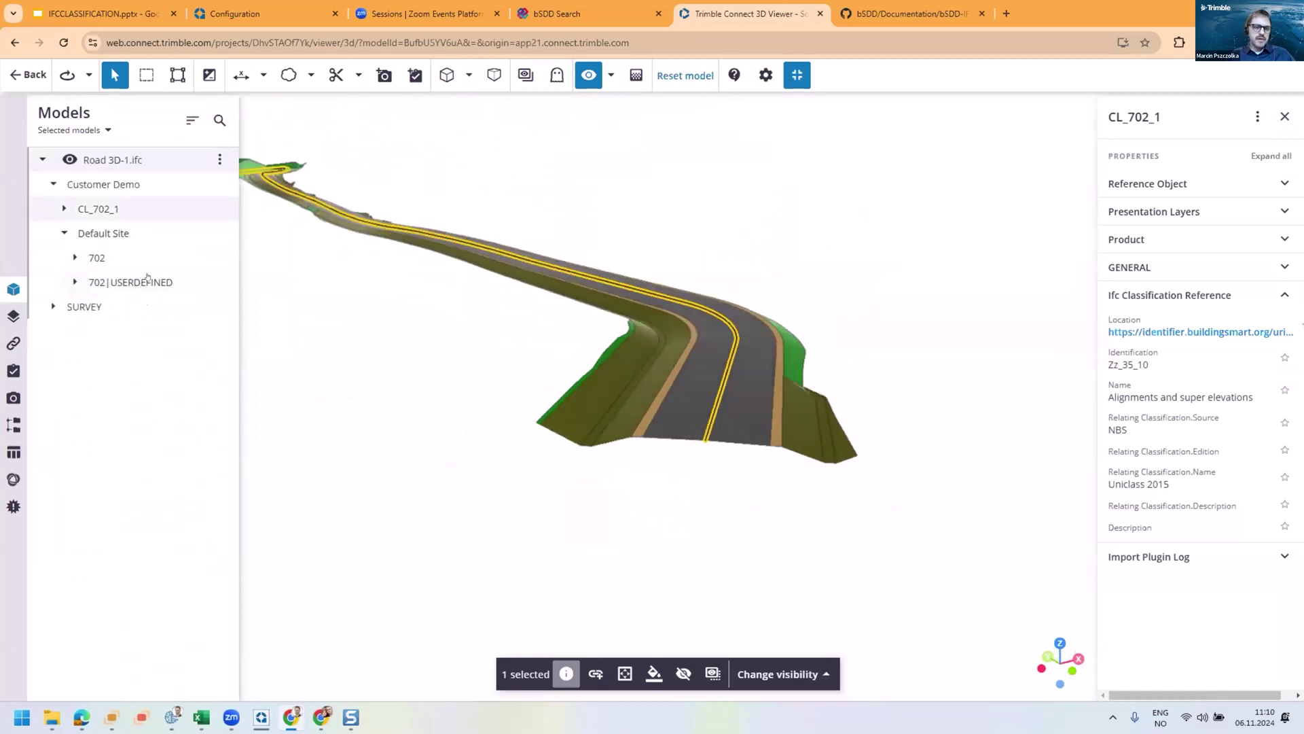
# Step: Launch BIMvision and open Road 3D-1.ifc
pyautogui.moveTo(45, 713)
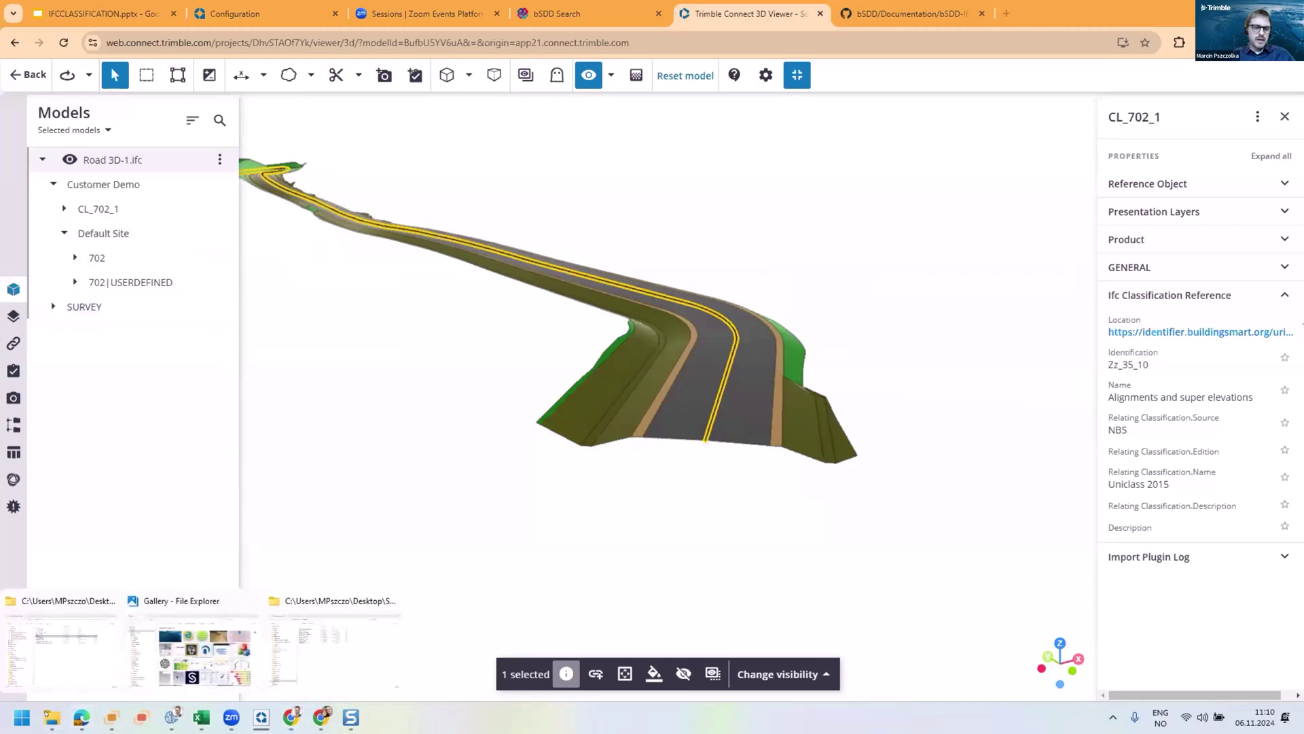
pyautogui.press('super')
pyautogui.click(146, 233)
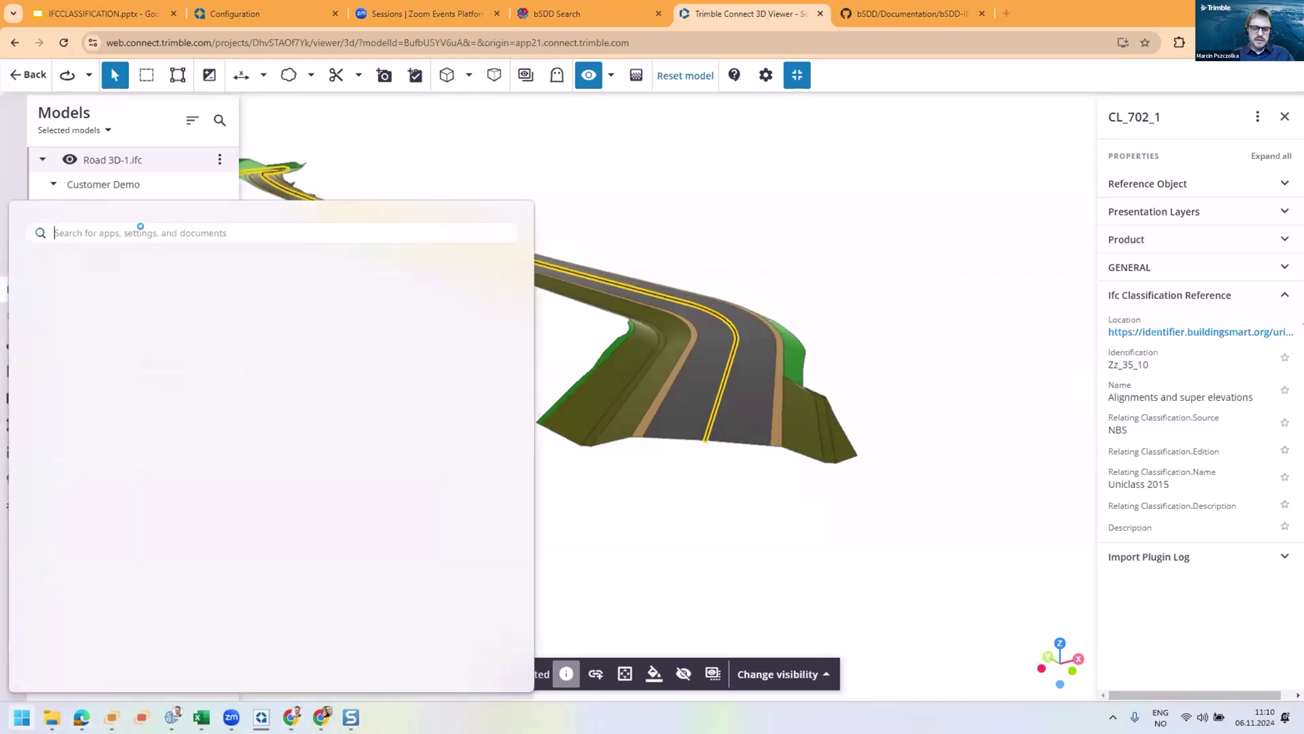
pyautogui.write('b')
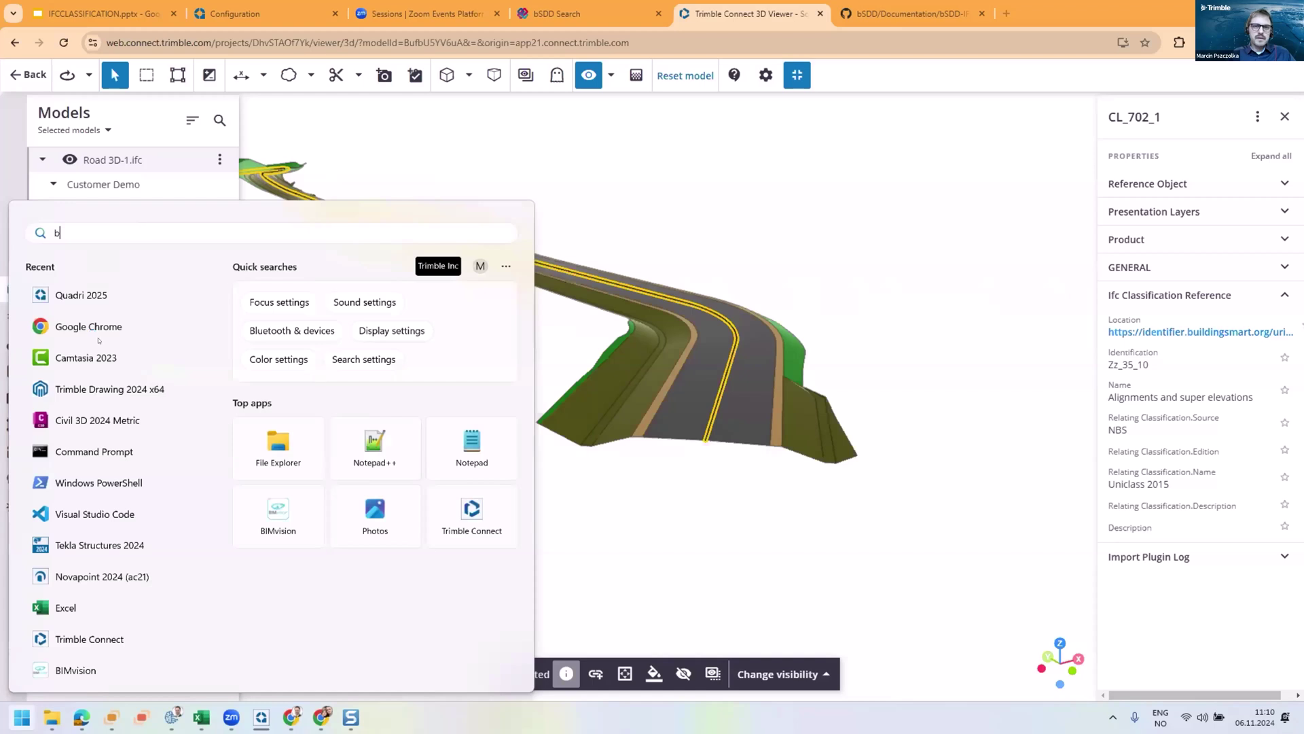
pyautogui.write('imvision')
pyautogui.press('Escape')
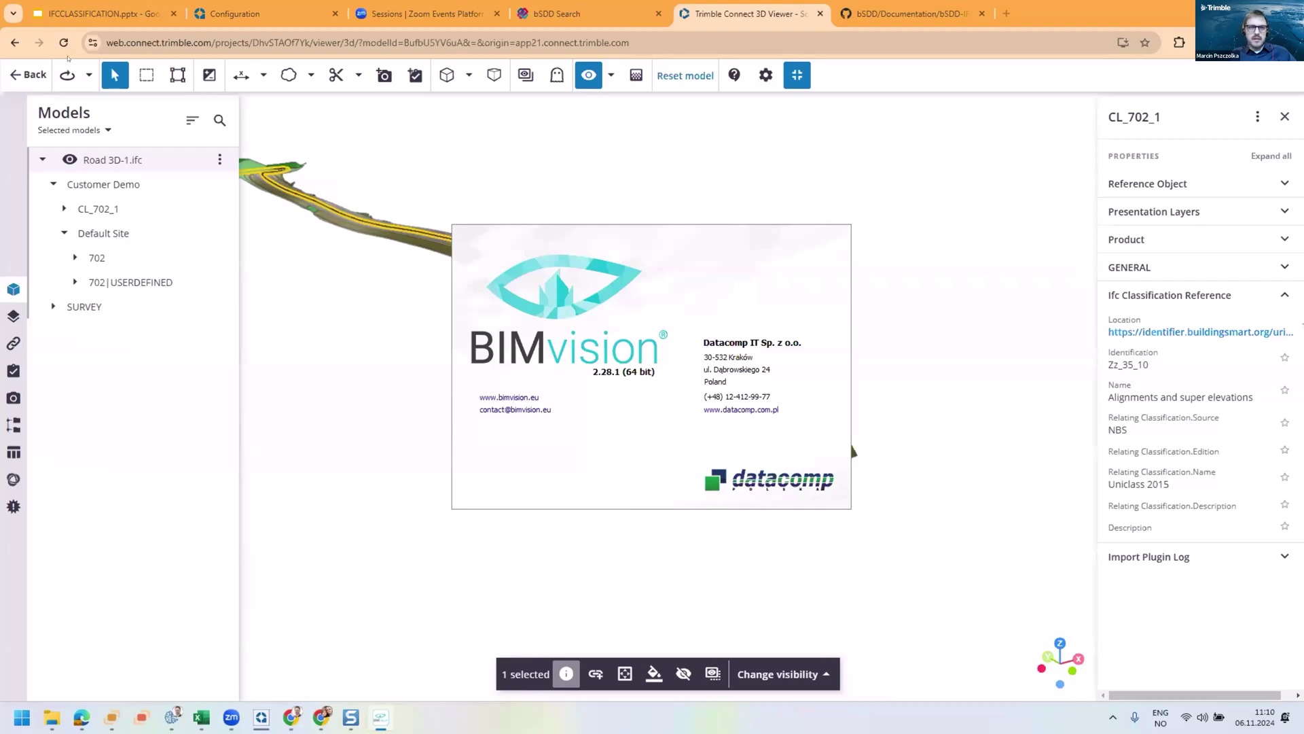
pyautogui.click(65, 58)
pyautogui.click(178, 91)
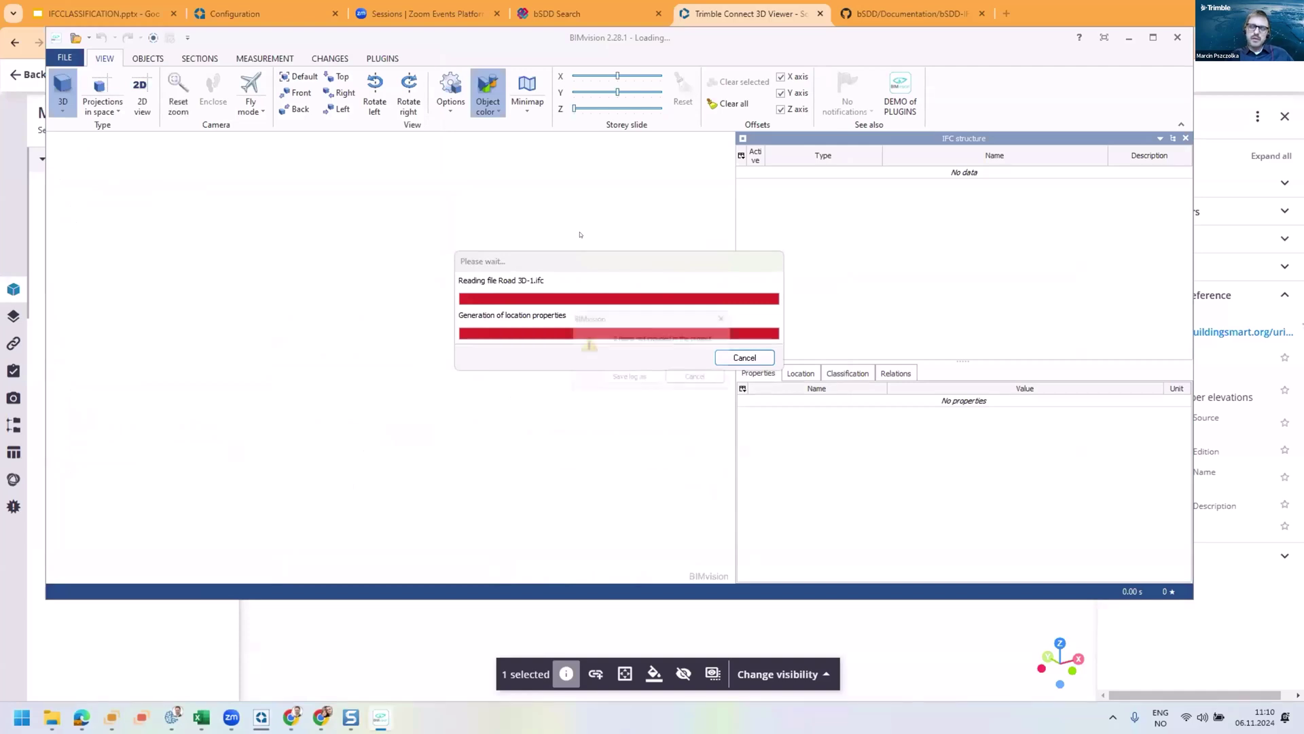
pyautogui.click(700, 379)
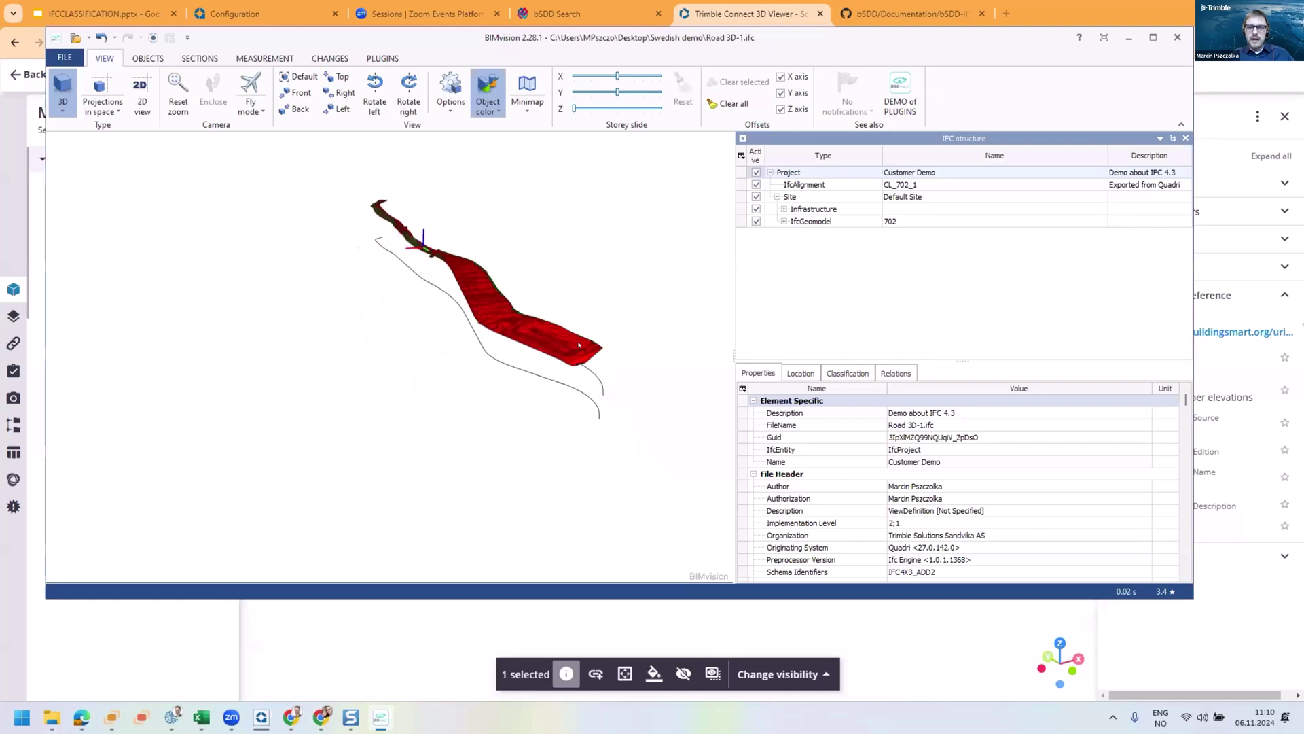
# Step: Hide IfcGeomodel 702 and expand the Infrastructure branch down to the contents of the 702|ROADSEGMENT IfcRoadPart
pyautogui.click(756, 221)
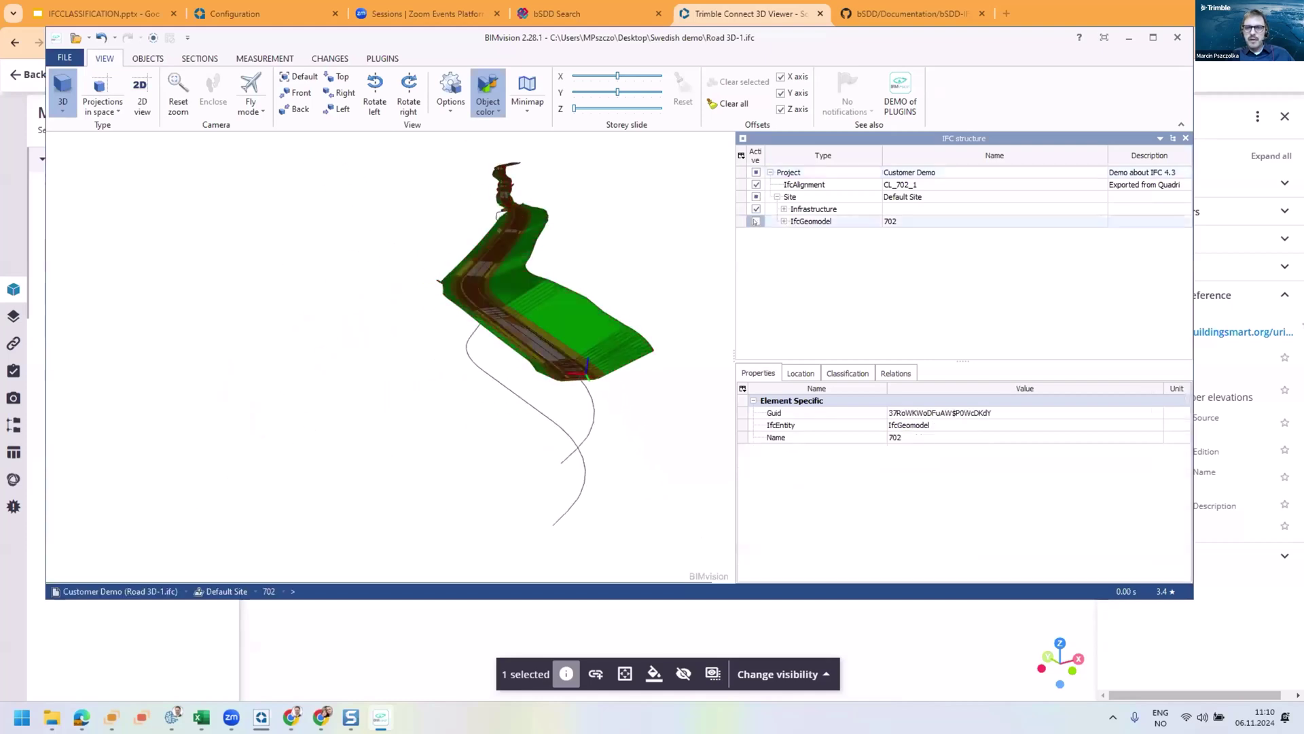
pyautogui.scroll(5, 611, 375)
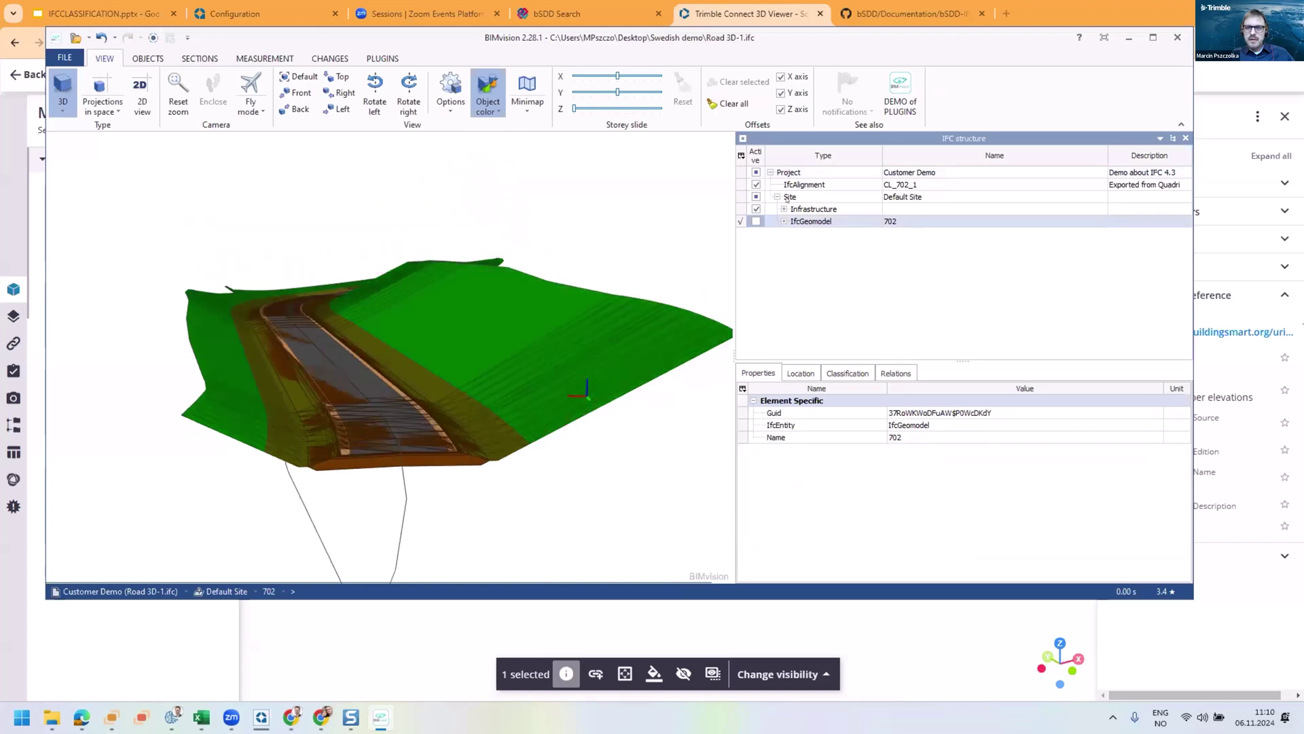
pyautogui.press('Up')
pyautogui.press('Right')
pyautogui.press('Down')
pyautogui.press('Right')
pyautogui.press('Down')
pyautogui.press('Right')
pyautogui.press('Down')
pyautogui.press('Down')
pyautogui.press('Down')
pyautogui.press('Down')
pyautogui.press('Down')
pyautogui.press('Down')
pyautogui.press('Down')
pyautogui.press('Down')
pyautogui.press('Down')
# Step: Show the model by groups and expand the SURVEY IfcGroup to examine its annotations
pyautogui.click(1173, 138)
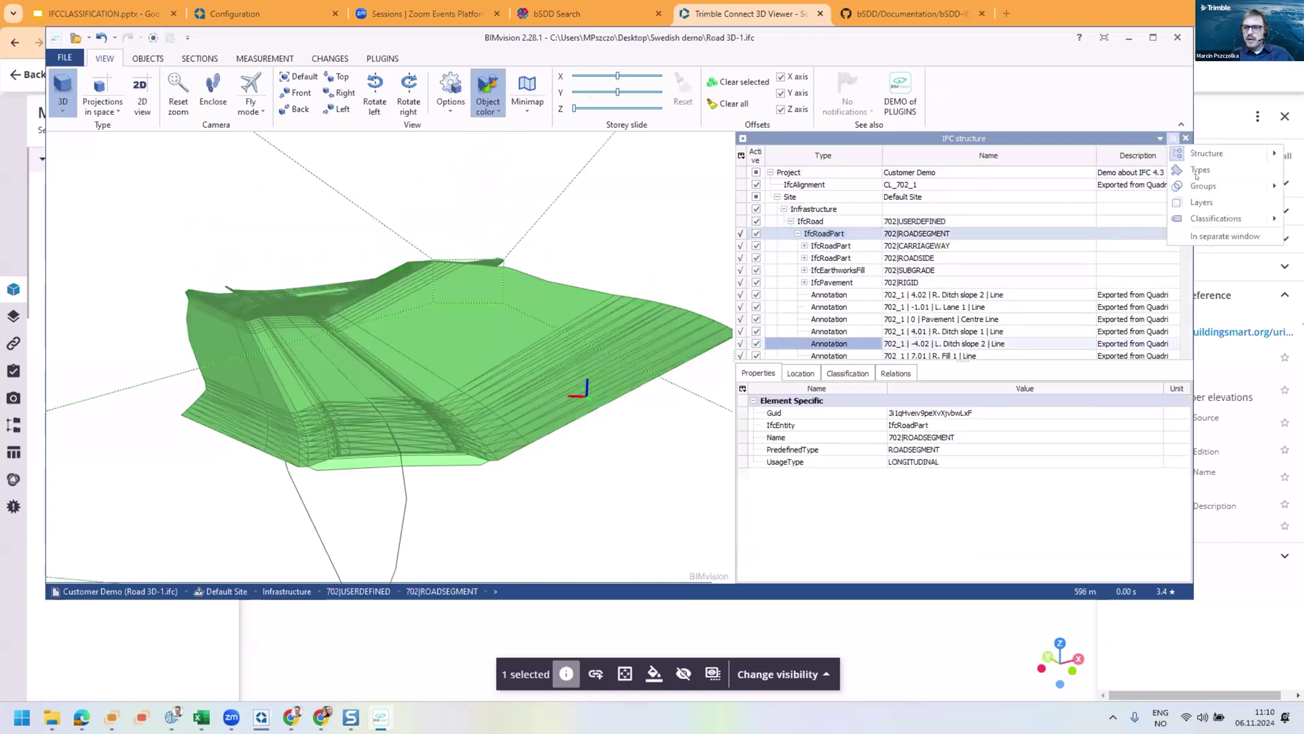
pyautogui.moveTo(1211, 187)
pyautogui.click(1114, 185)
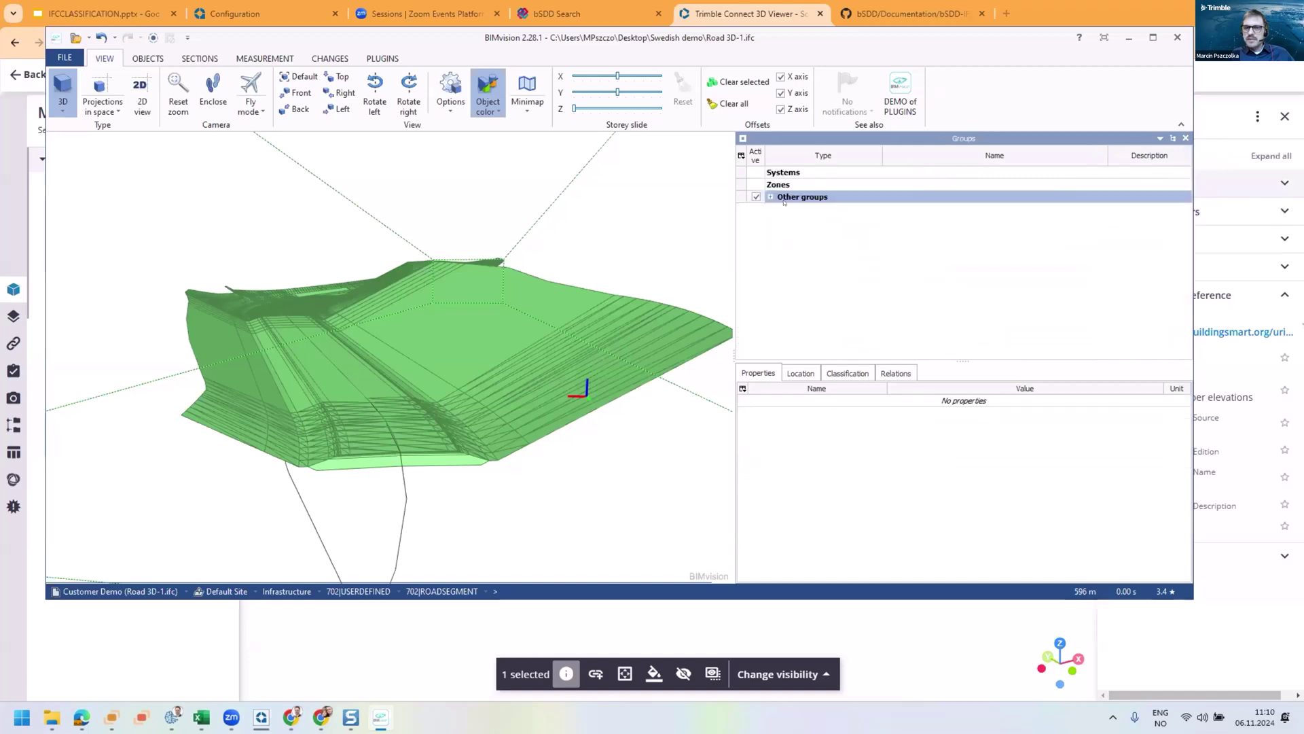
pyautogui.doubleClick(863, 197)
pyautogui.doubleClick(863, 209)
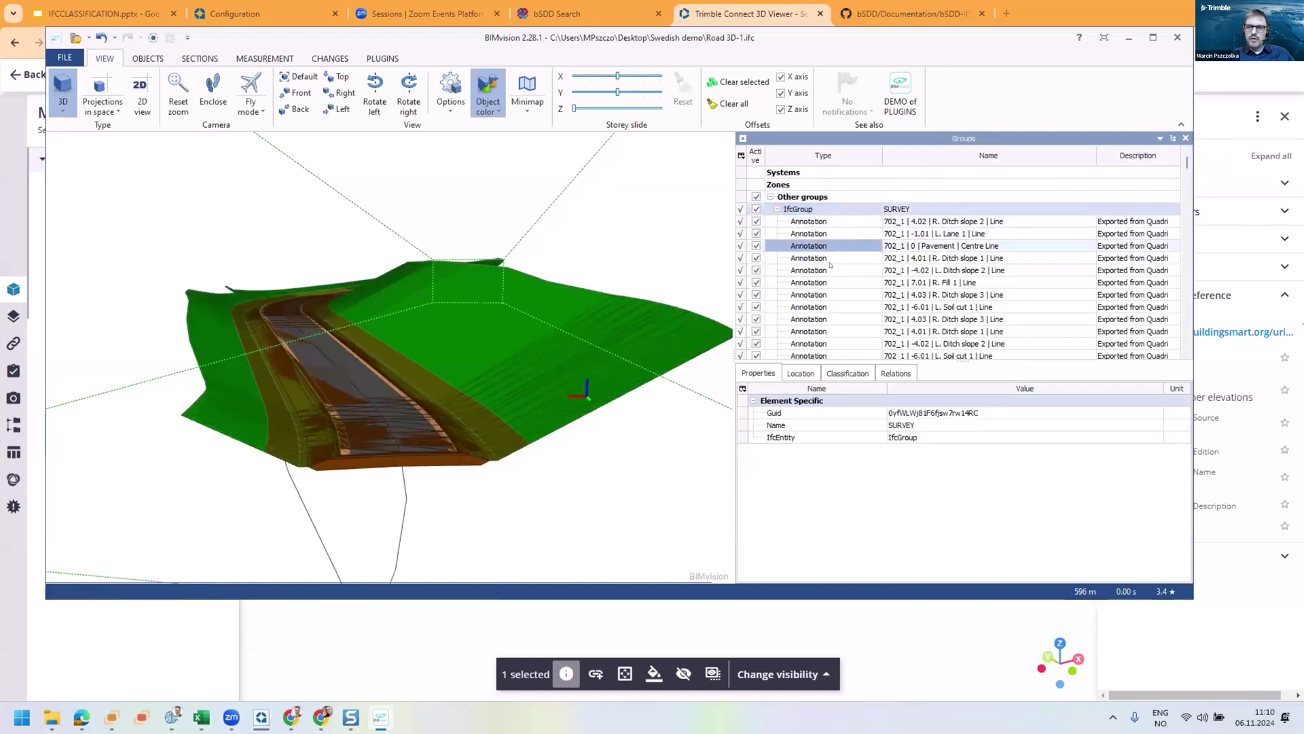
pyautogui.click(808, 282)
pyautogui.click(797, 209)
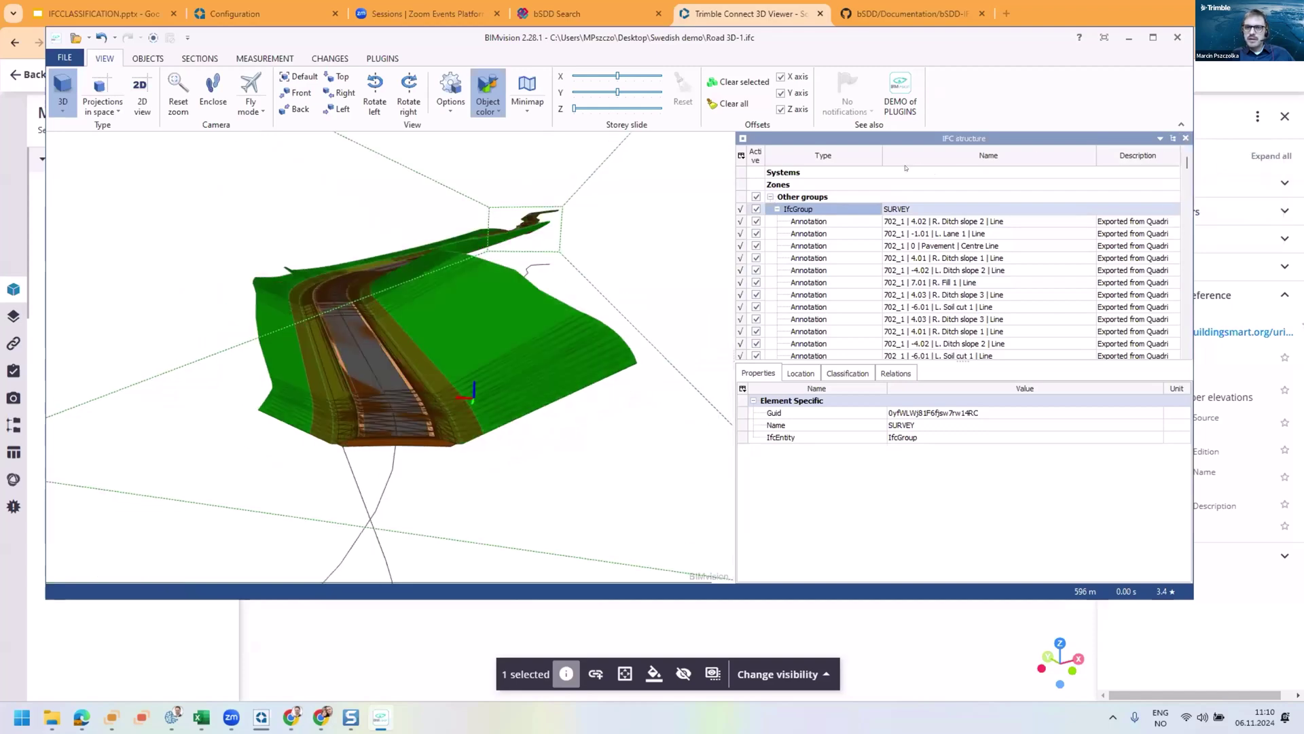
# Step: Hide the whole project and display only the SURVEY group's lines in the 3D view
pyautogui.click(918, 166)
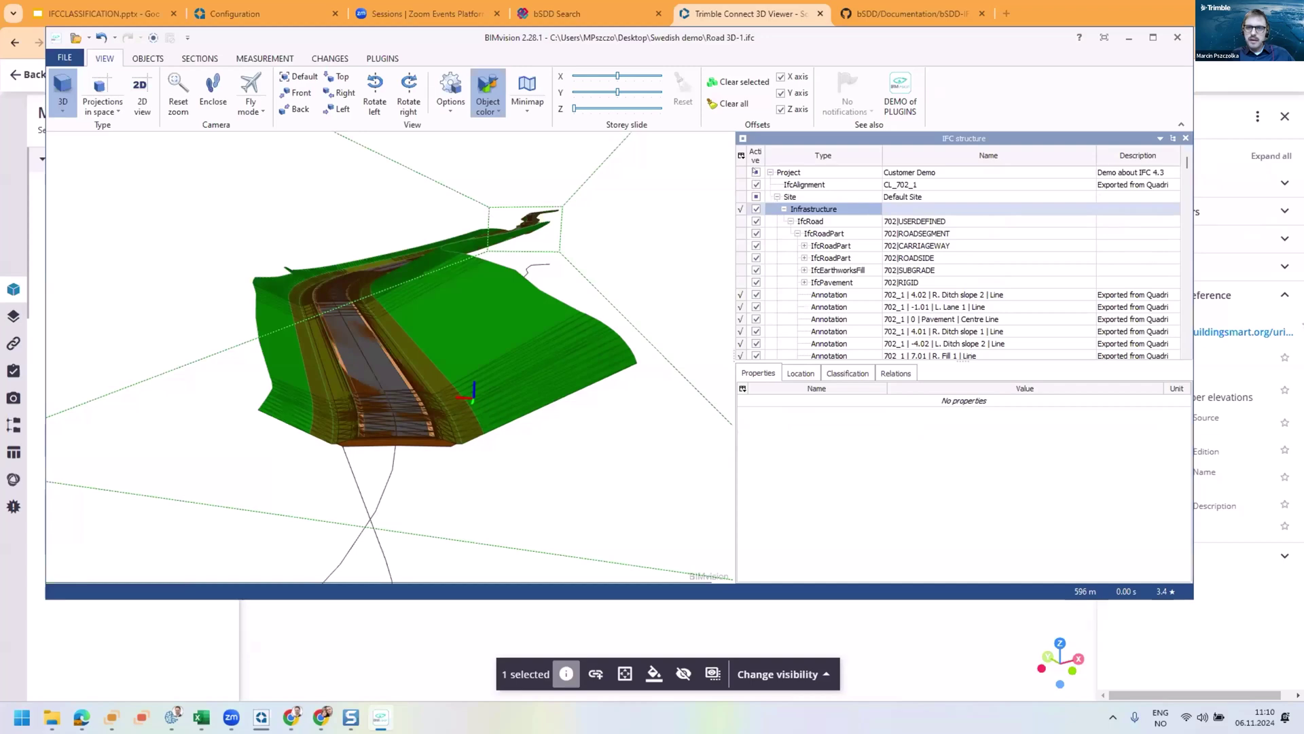
pyautogui.click(755, 172)
pyautogui.click(1175, 139)
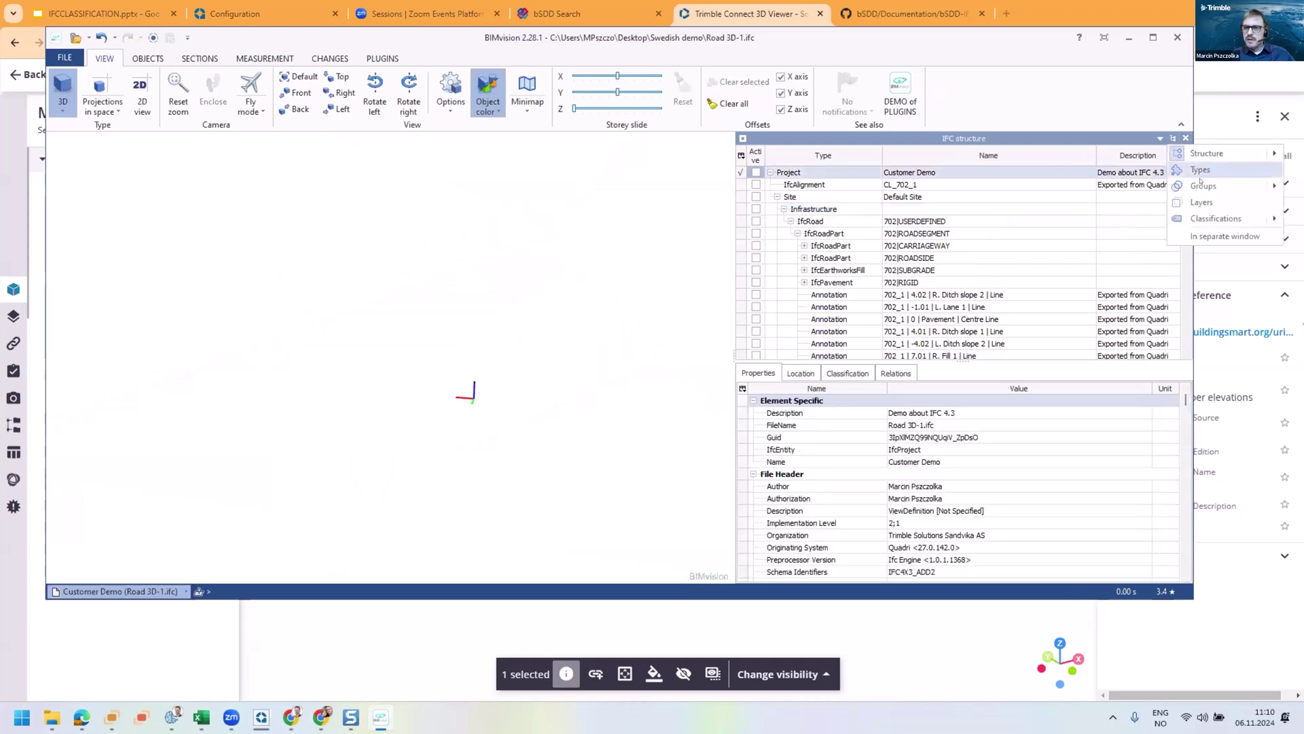
pyautogui.click(1219, 178)
pyautogui.click(756, 209)
pyautogui.click(576, 363)
pyautogui.scroll(5, 435, 430)
pyautogui.scroll(-3, 448, 434)
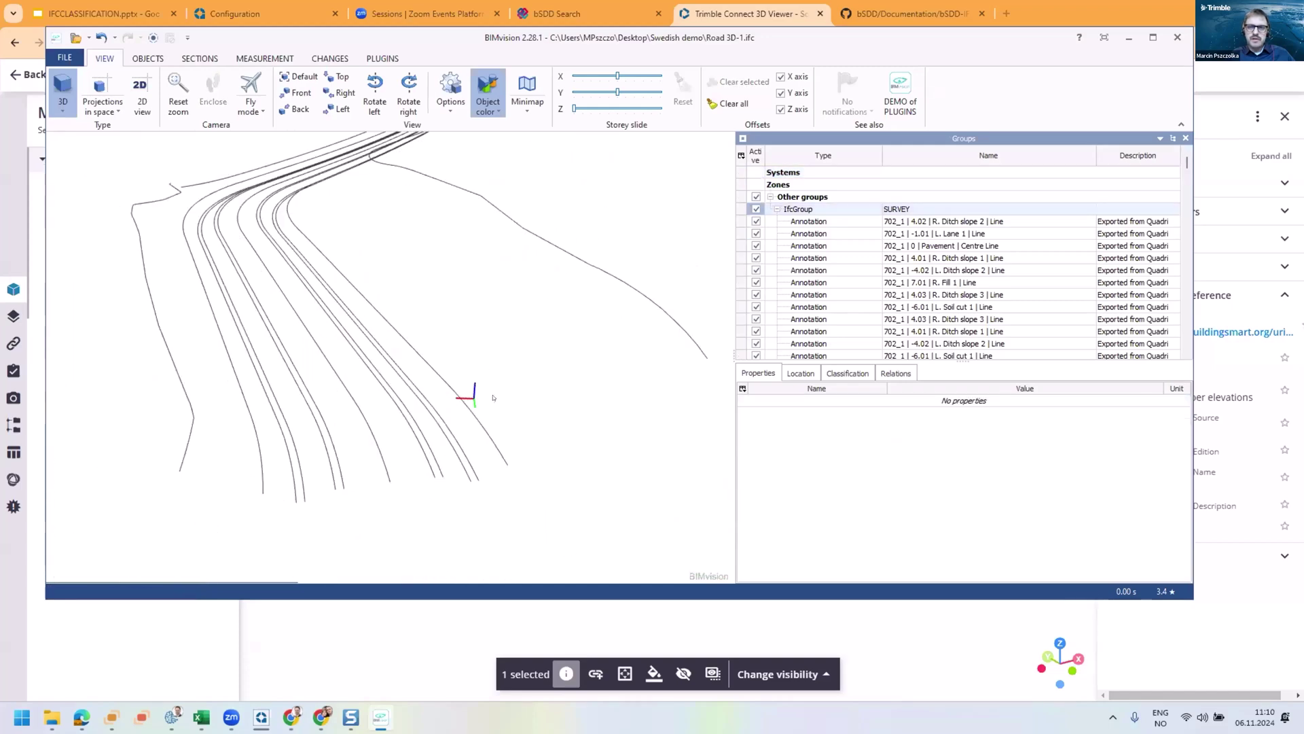
pyautogui.moveTo(492, 399); pyautogui.dragTo(497, 360)
# Step: Examine the Uniclass 2015 classification reference of the R. Ditch slope 1 annotation and open its class page in bSDD
pyautogui.click(832, 258)
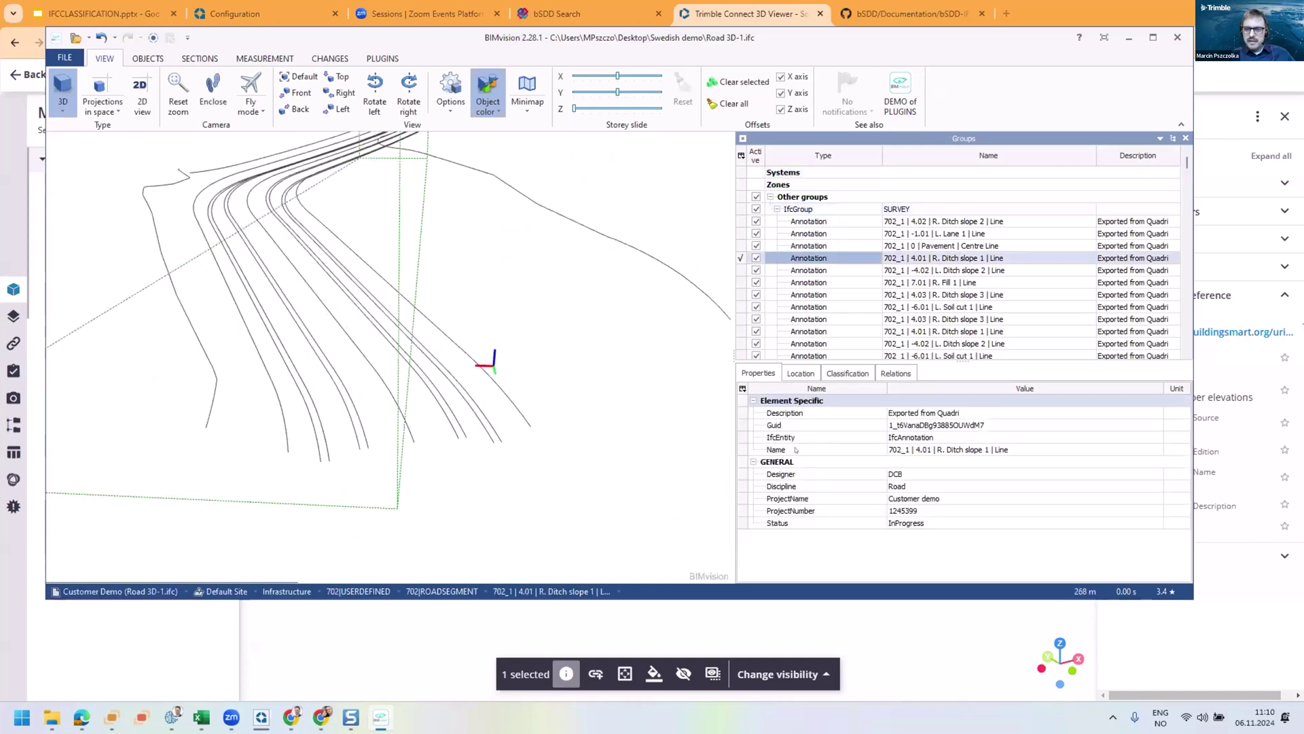
pyautogui.click(844, 373)
pyautogui.click(753, 401)
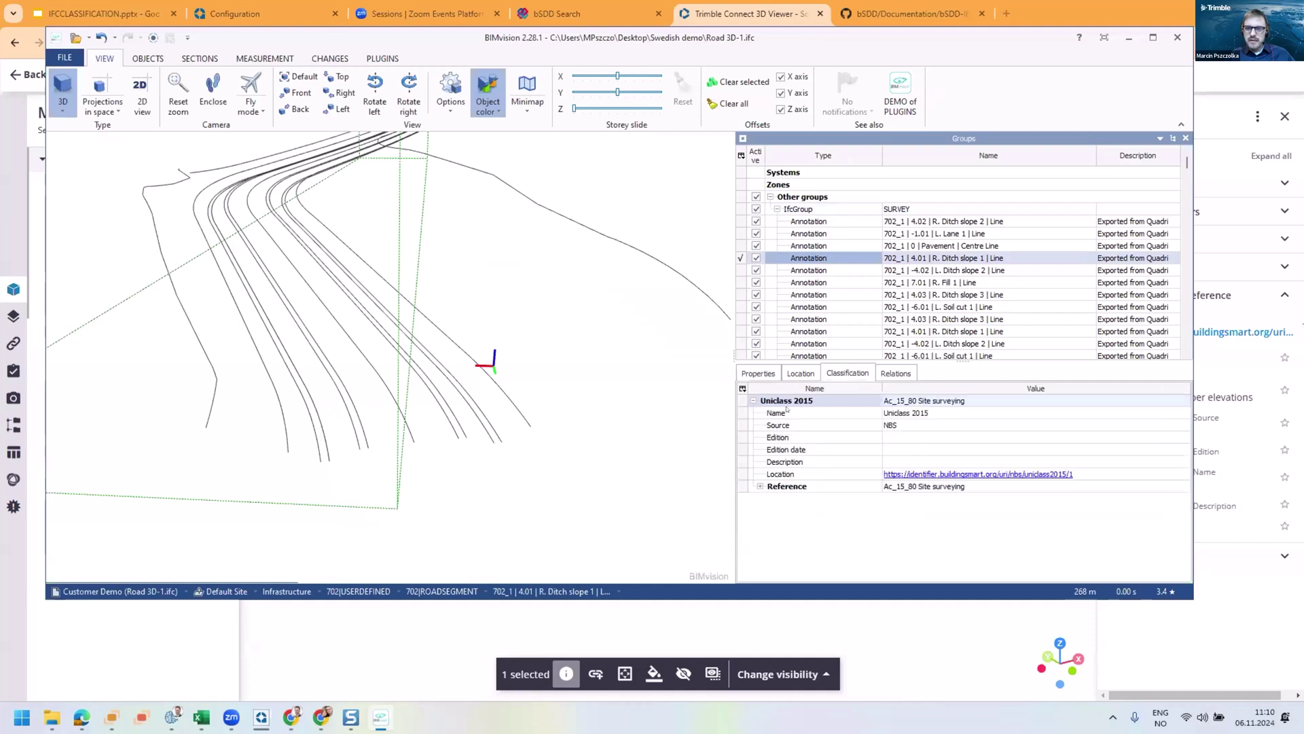
pyautogui.click(761, 485)
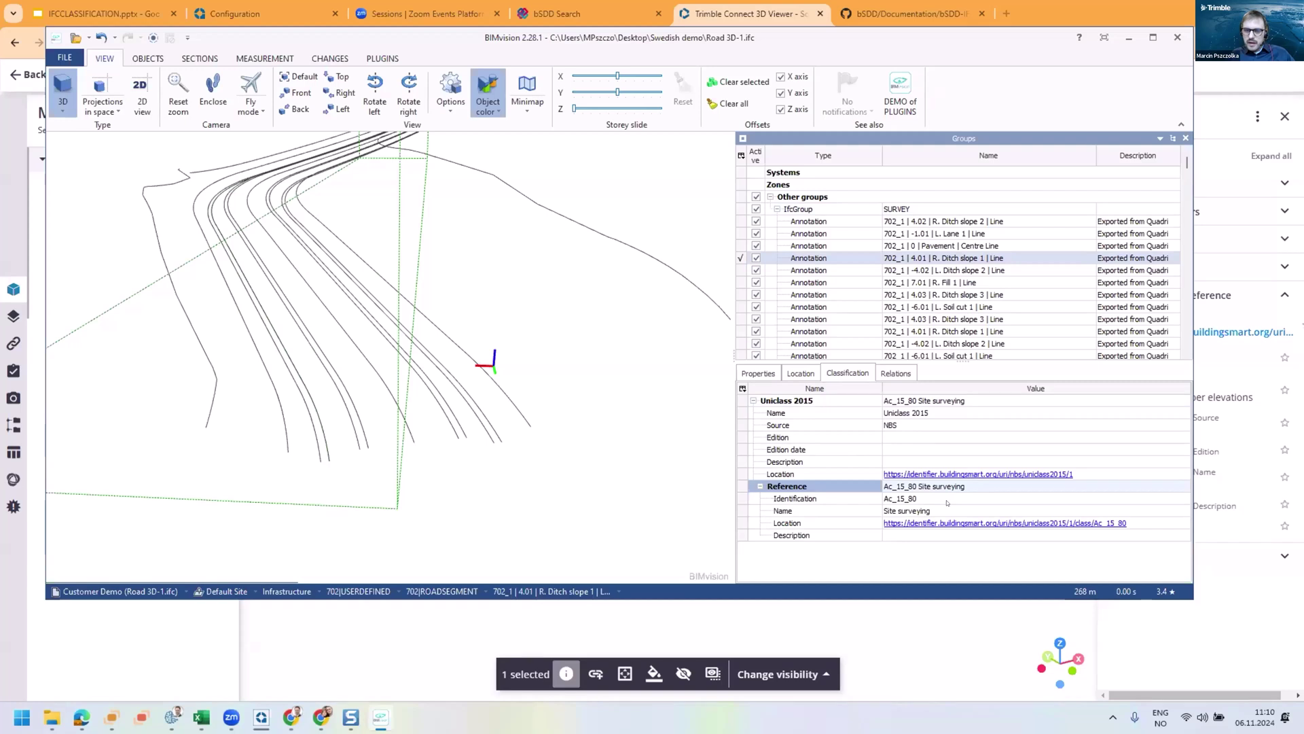
pyautogui.click(1015, 523)
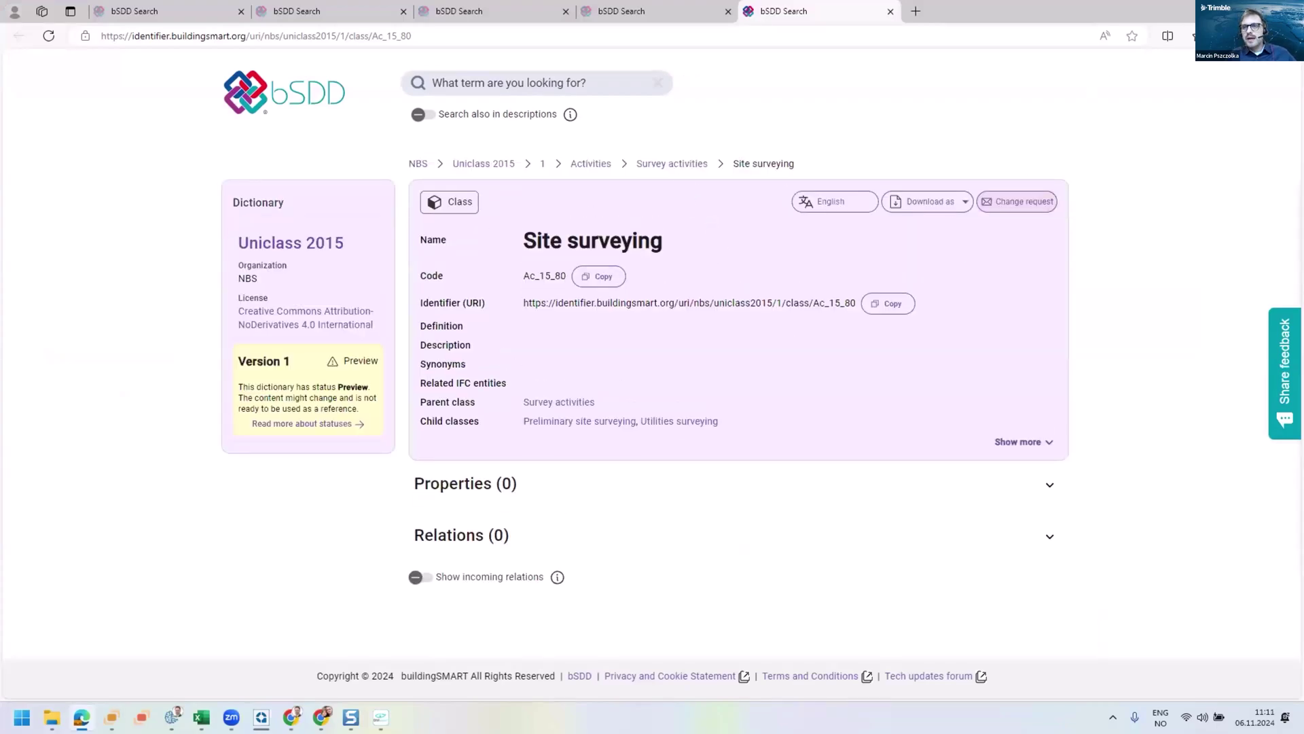
# Step: Return to BIMvision, show the model by classifications and expand Uniclass 2015 to examine its references
pyautogui.hotkey('alt', 'Tab')
pyautogui.click(1173, 138)
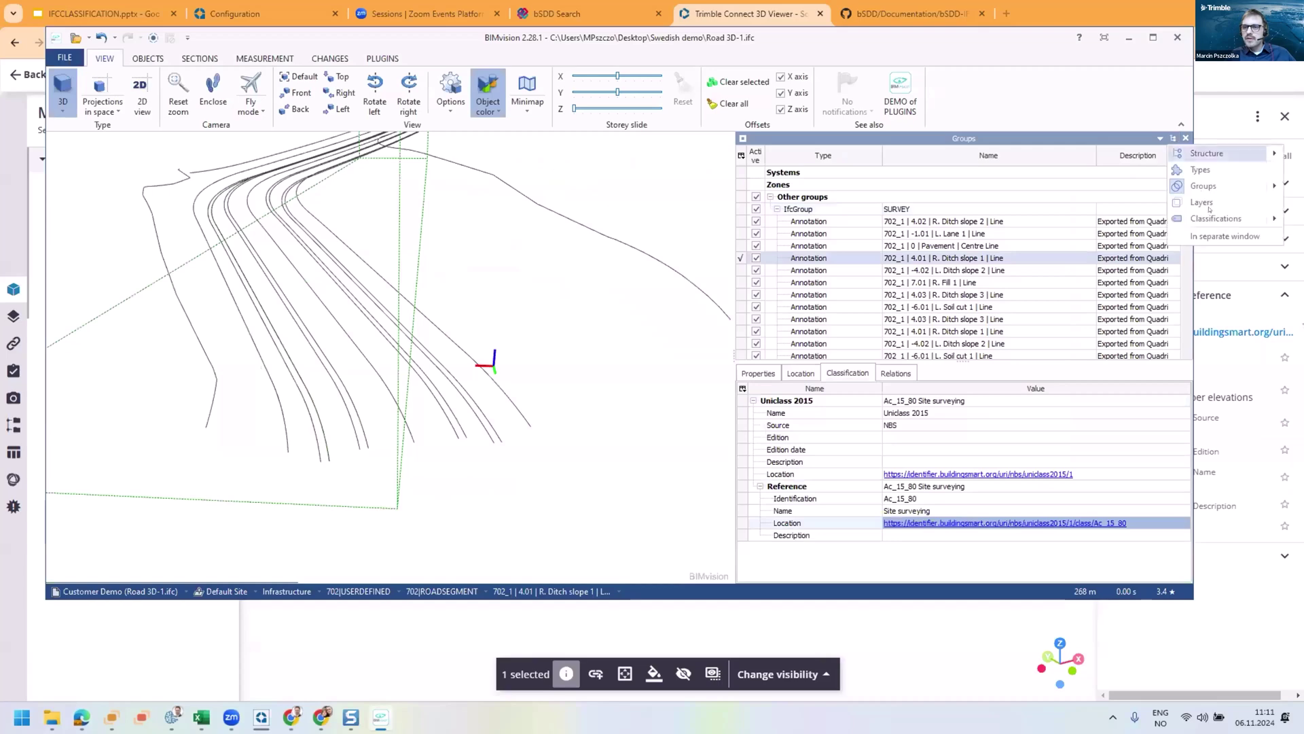
pyautogui.click(1214, 219)
pyautogui.doubleClick(809, 186)
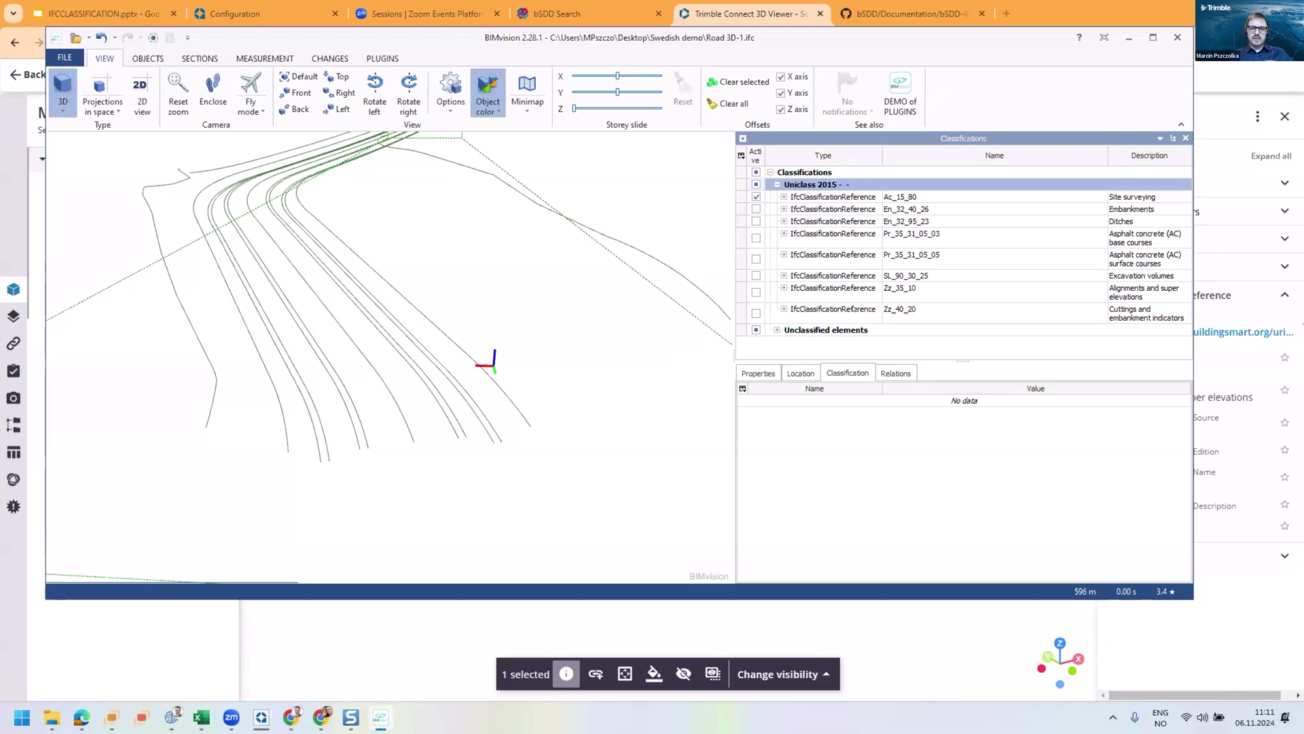
pyautogui.moveTo(602, 300); pyautogui.dragTo(559, 344)
pyautogui.moveTo(557, 377); pyautogui.dragTo(557, 375)
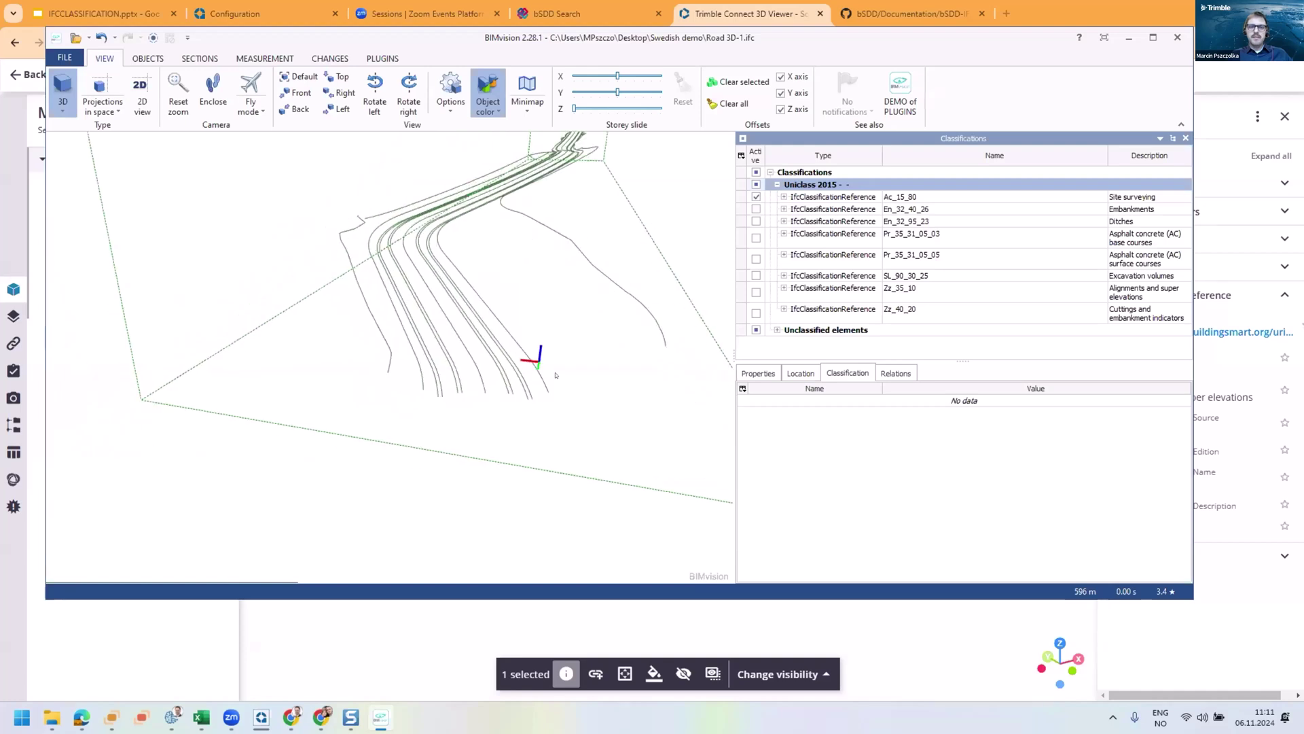